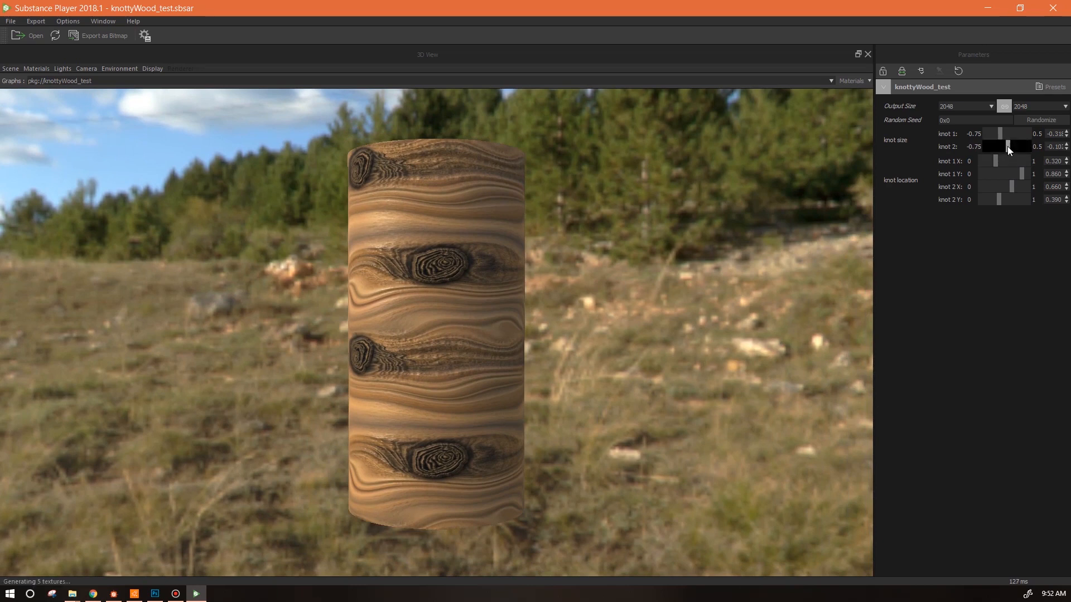
Step: Set knot 2's size to 0.068, and place knot 1 at X 0.356 and Y 0.425
drag(1016, 146, 1003, 160)
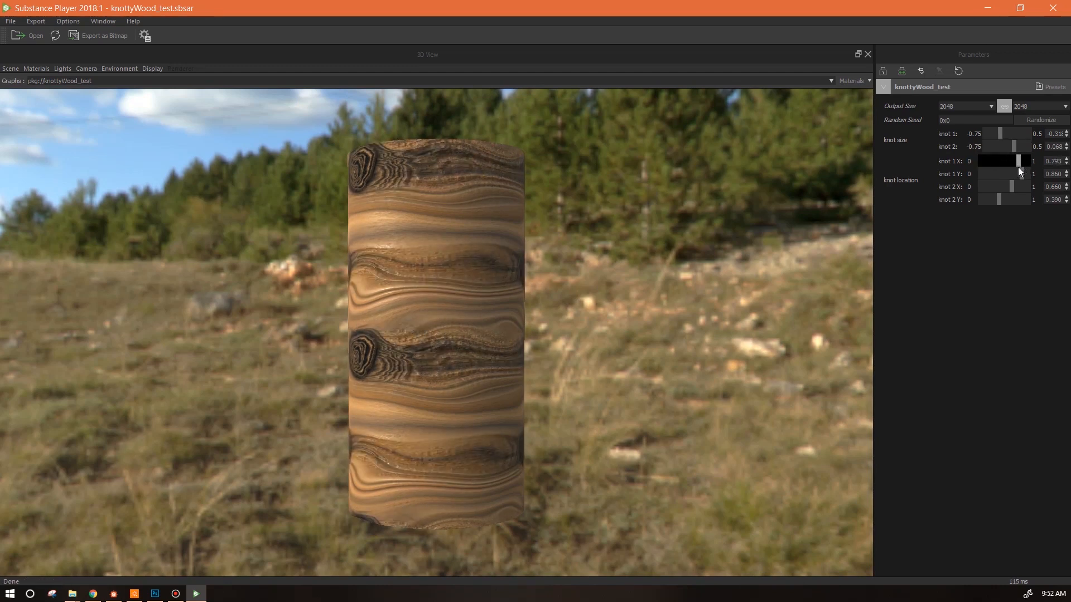
drag(1003, 162, 999, 175)
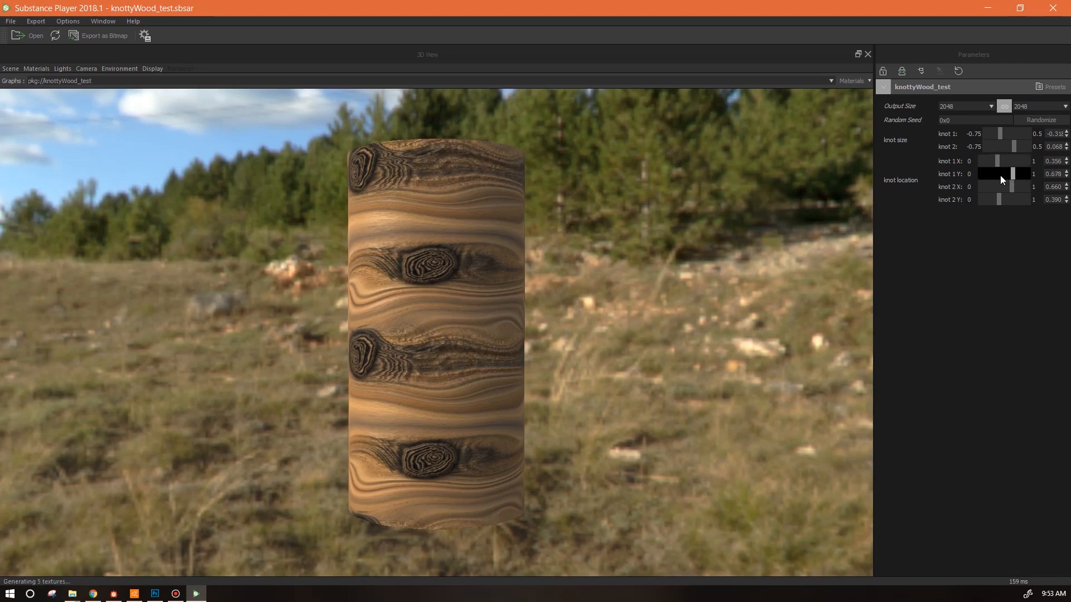
drag(498, 323, 626, 311)
Step: Change the preview mesh to a cube, set knot 1's Y location to 0, and view the wood on several faces
click(11, 68)
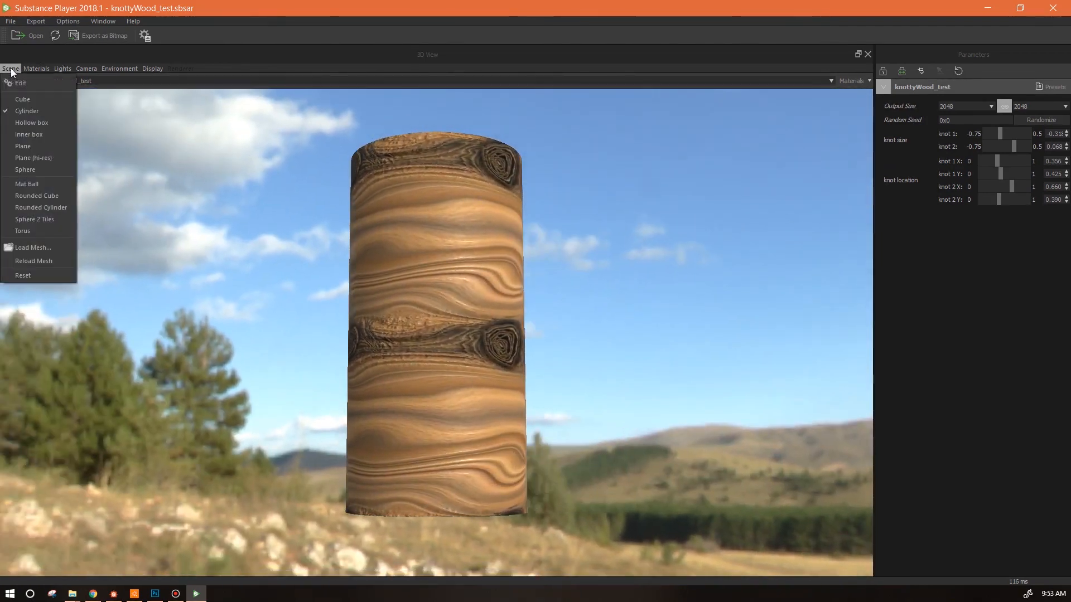
click(26, 98)
drag(403, 313, 370, 321)
right_drag(370, 321, 551, 447)
drag(524, 329, 451, 334)
drag(998, 172, 976, 171)
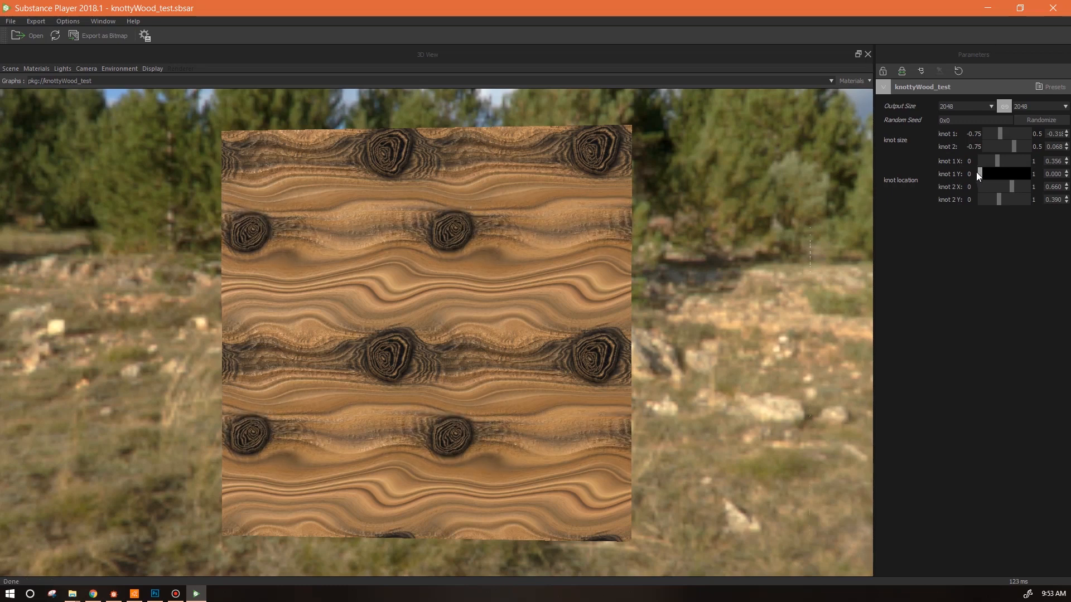
drag(507, 291, 410, 232)
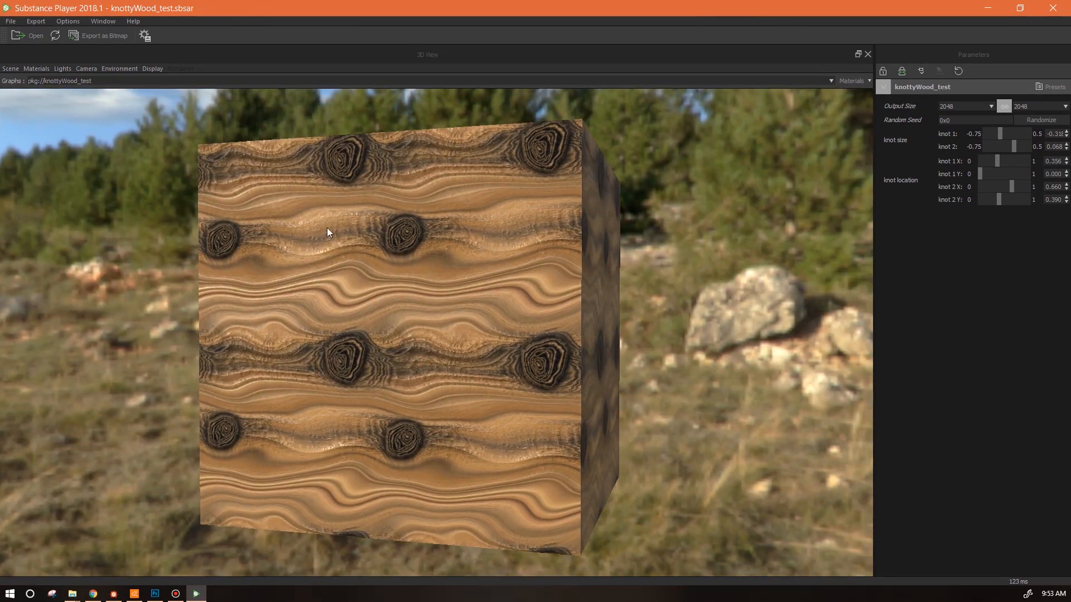
drag(331, 230, 308, 252)
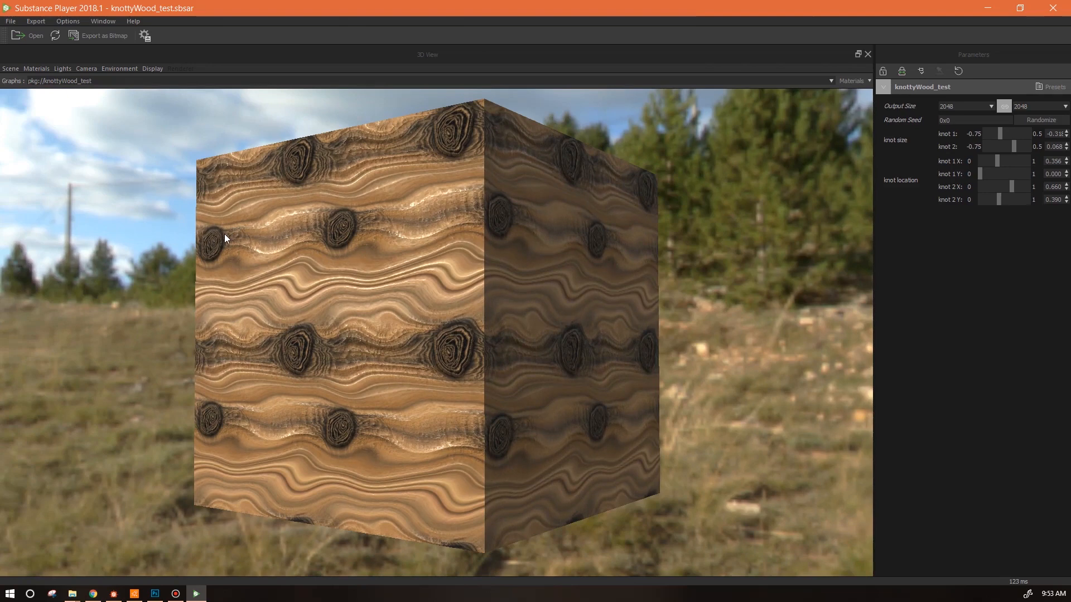
mouse_move(265, 239)
mouse_down()
mouse_move(283, 232)
mouse_move(263, 221)
mouse_up()
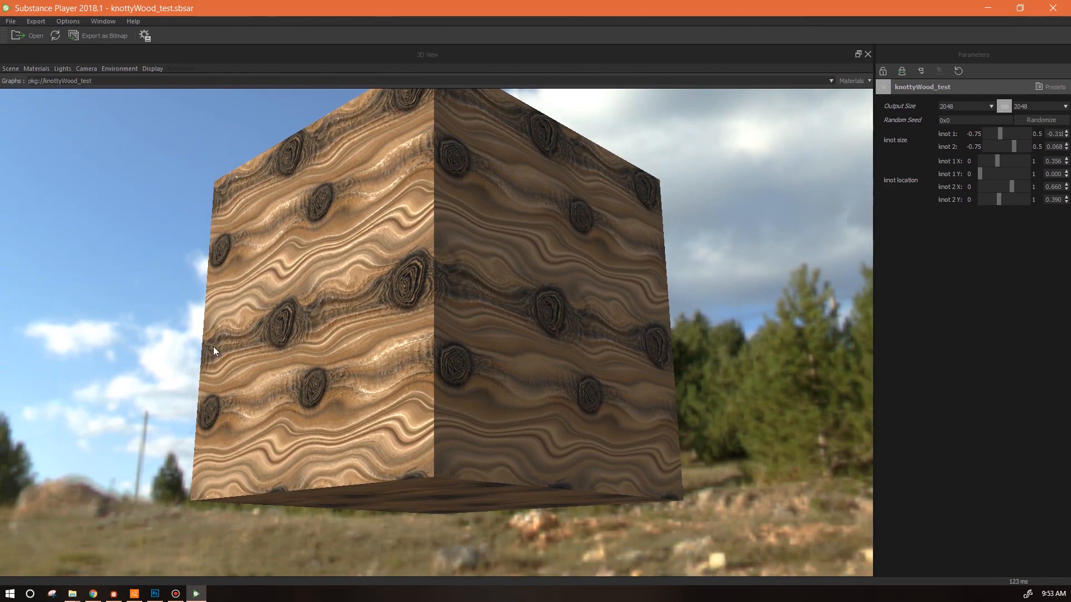
drag(361, 316, 366, 340)
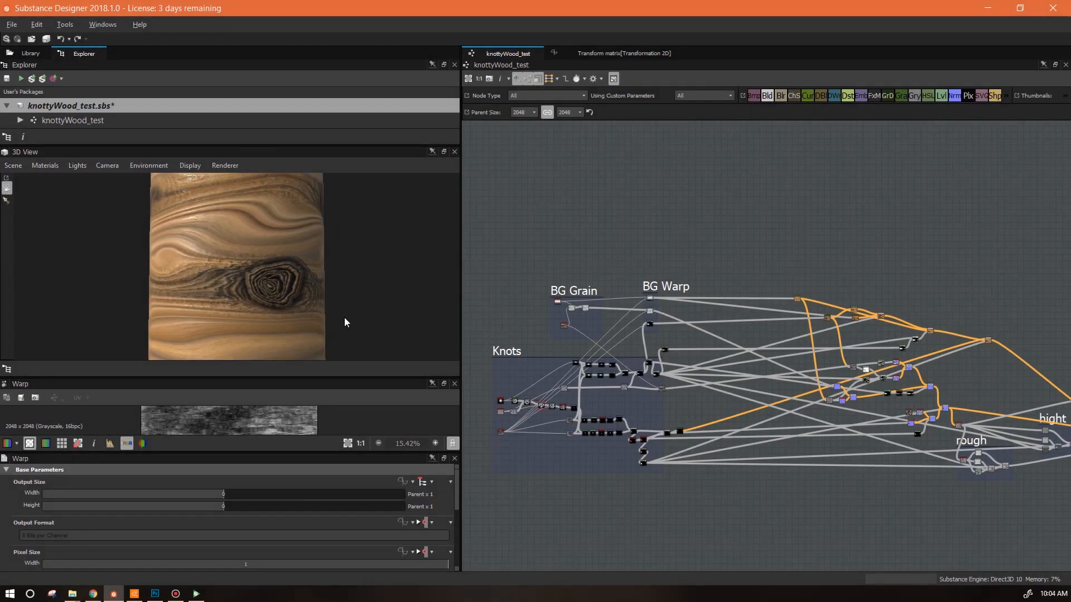
Step: Switch to Substance Designer and examine the Knots and BG Grain node groups of the knottyWood_test graph alongside the 3D preview
drag(344, 320, 540, 357)
middle_drag(790, 476, 872, 466)
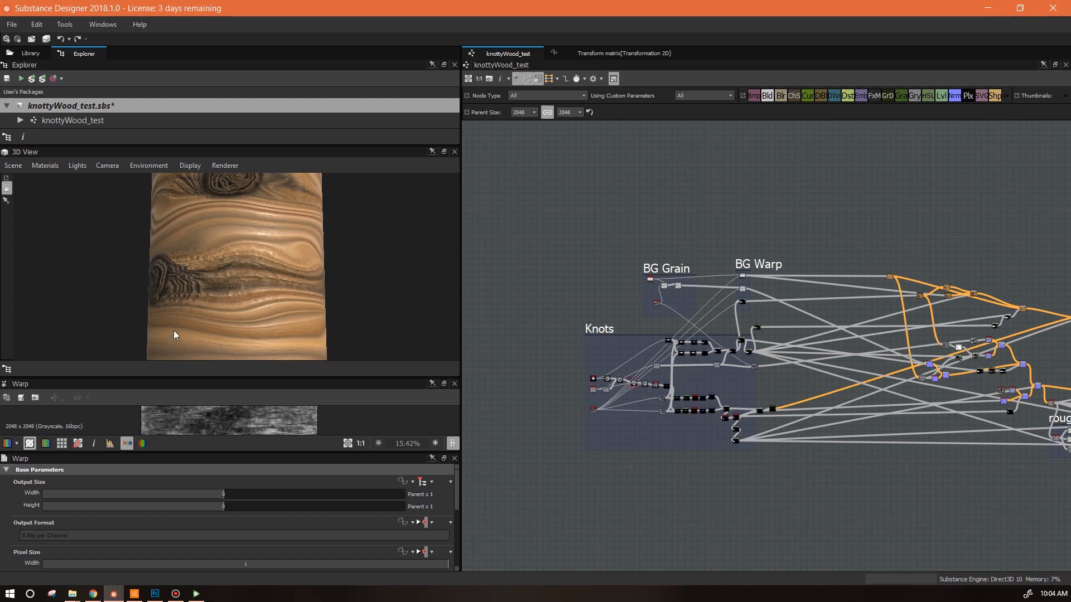
scroll(670, 481, up, 4)
middle_drag(661, 411, 733, 541)
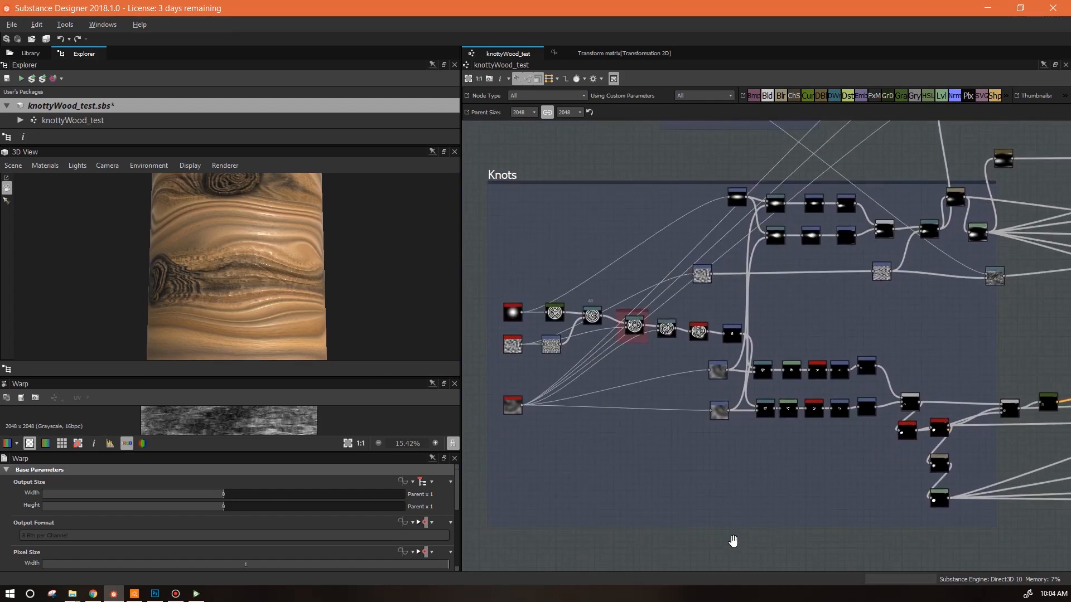
scroll(735, 534, up, 4)
middle_drag(749, 462, 659, 563)
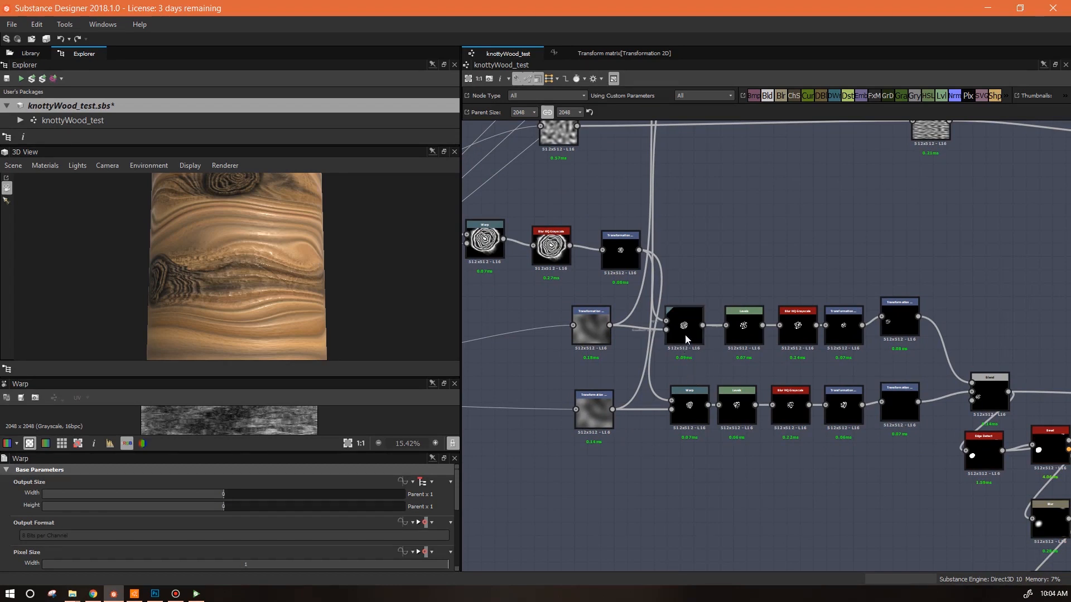
middle_drag(993, 268, 734, 516)
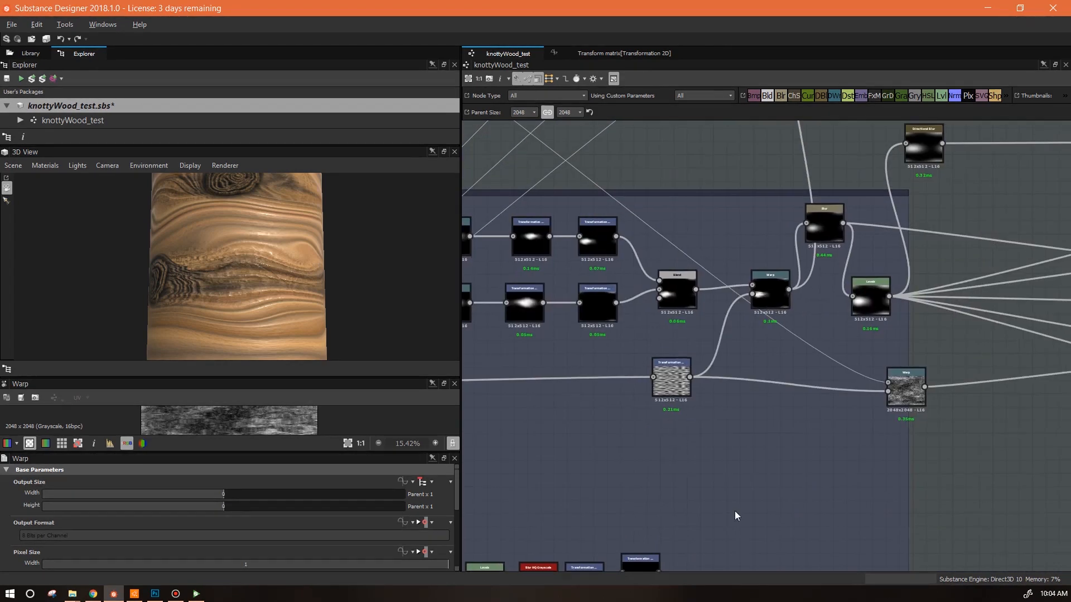
middle_drag(853, 373, 1050, 326)
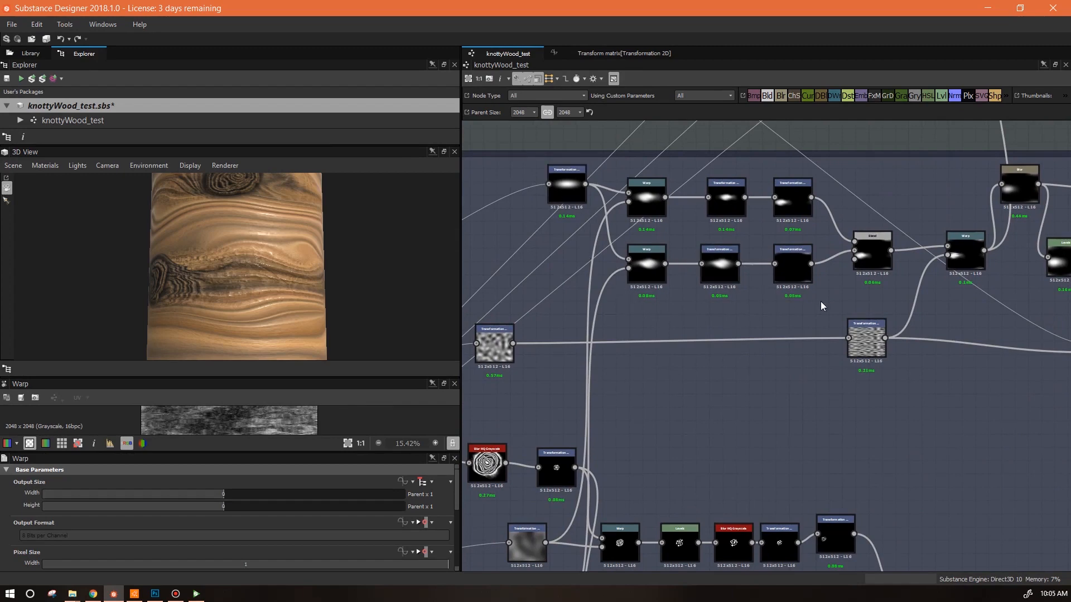
middle_drag(900, 182, 902, 426)
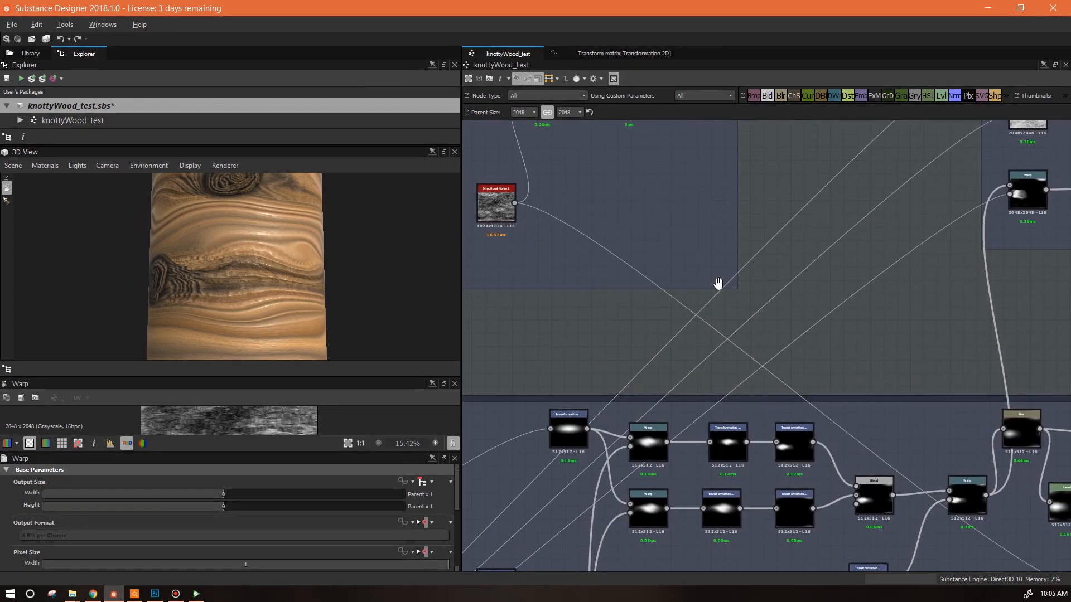
middle_drag(717, 283, 824, 464)
middle_drag(695, 455, 700, 346)
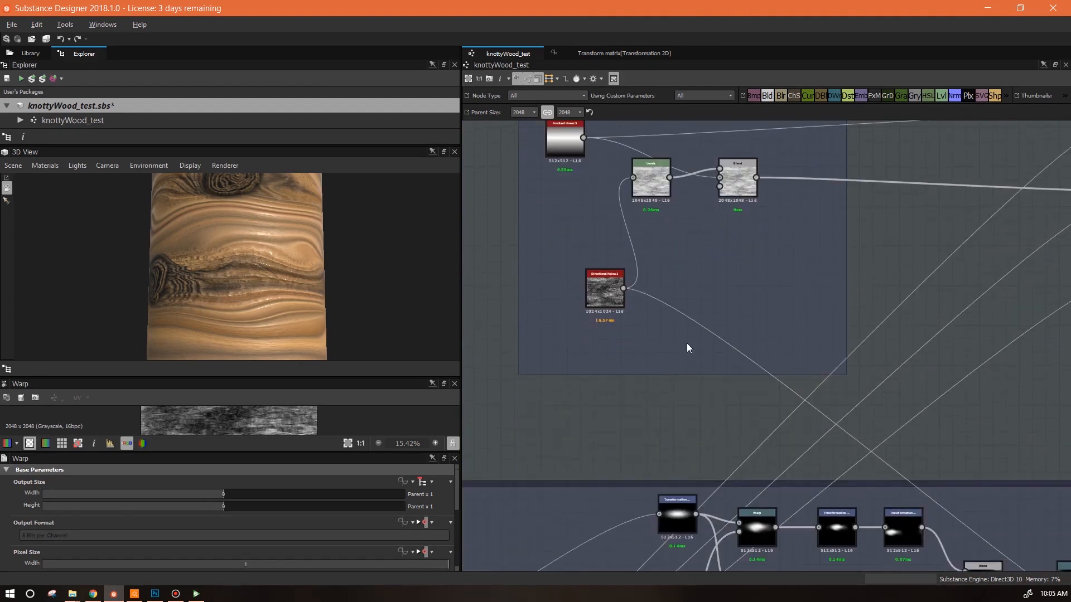
drag(289, 351, 232, 247)
drag(220, 209, 278, 179)
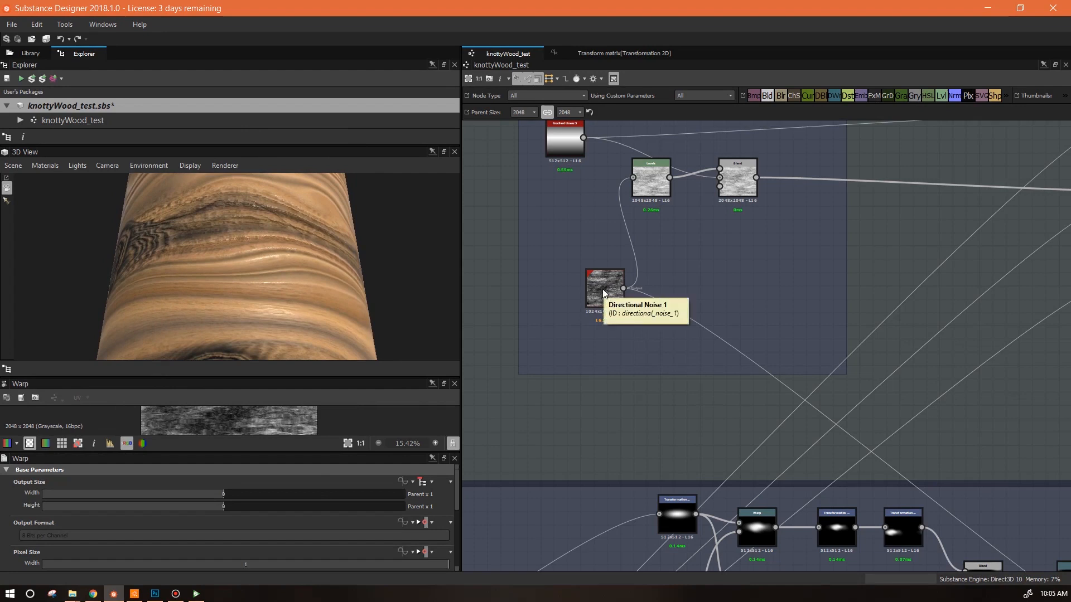
scroll(652, 379, down, 2)
scroll(750, 416, down, 4)
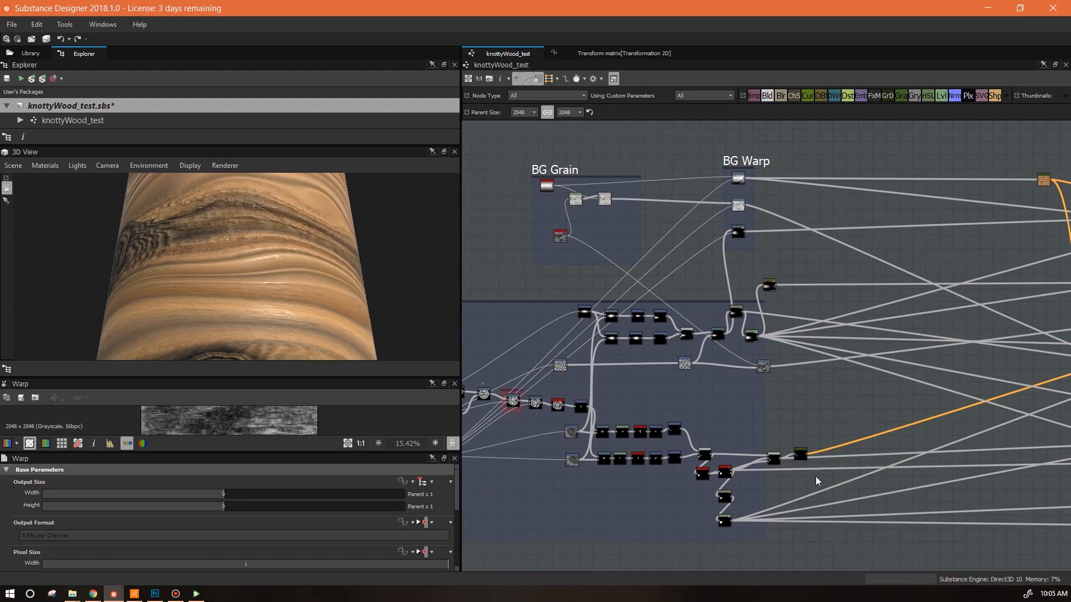
Step: Inspect the Warp, Gradient Map and Blend nodes just outside the Knots frame, and preview the Blend node's output
click(765, 367)
scroll(847, 426, up, 3)
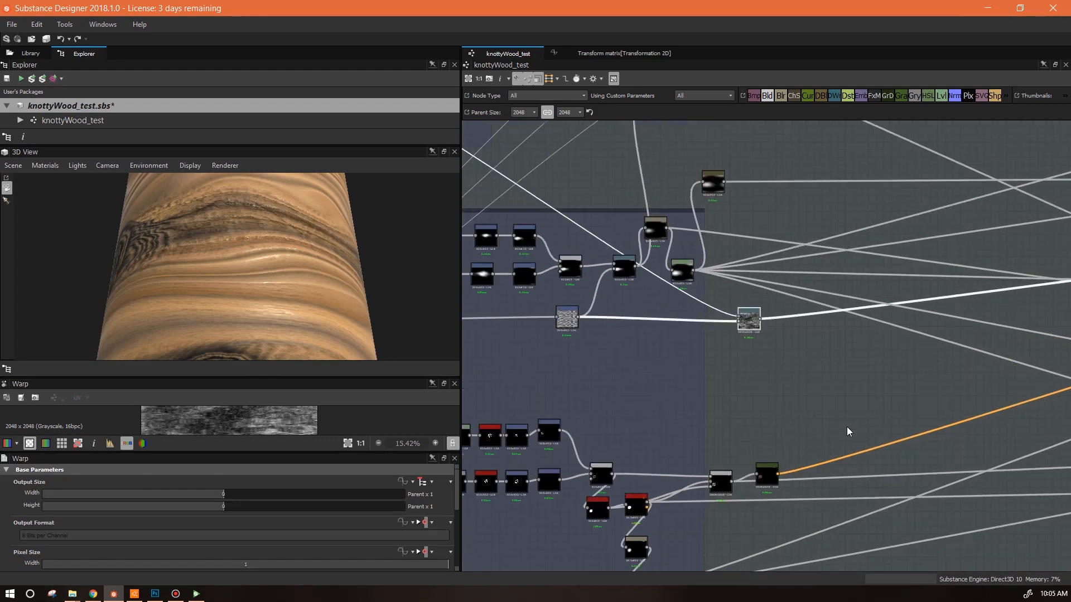
scroll(847, 427, up, 2)
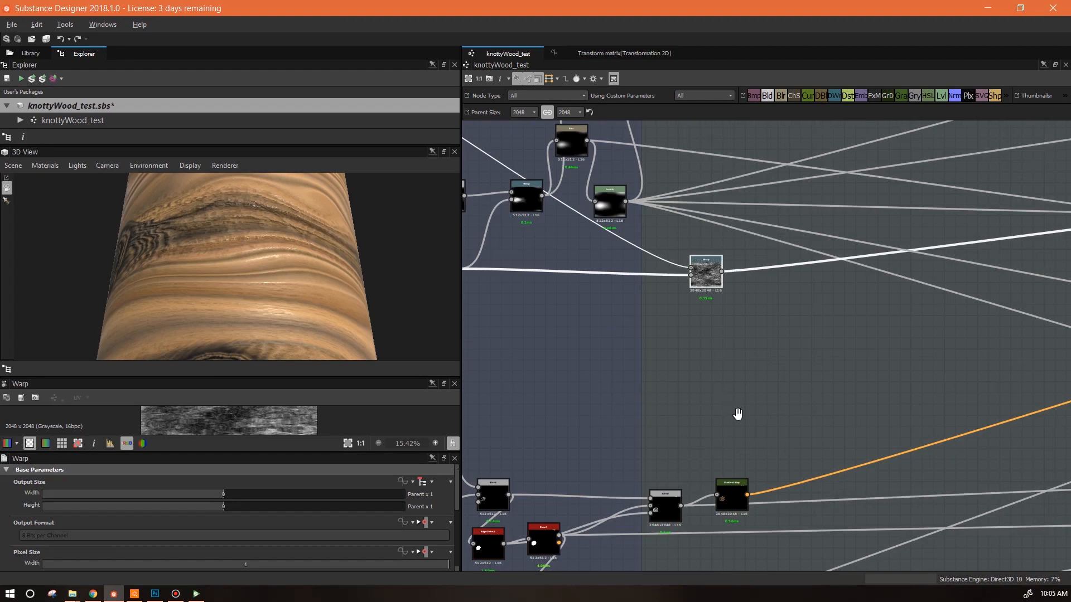
middle_drag(738, 414, 808, 324)
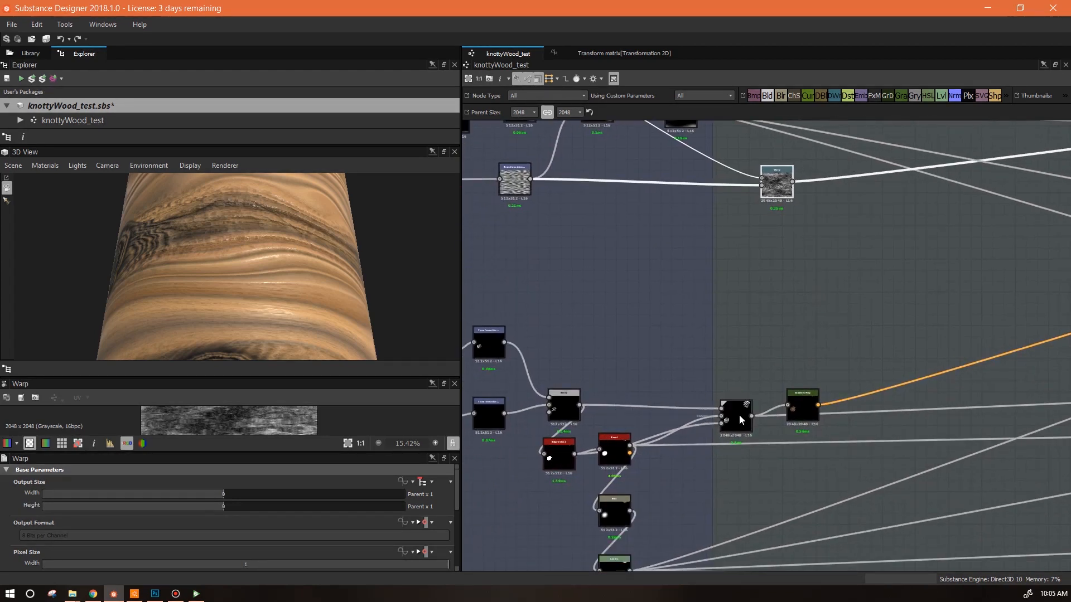
scroll(783, 446, up, 1)
click(802, 402)
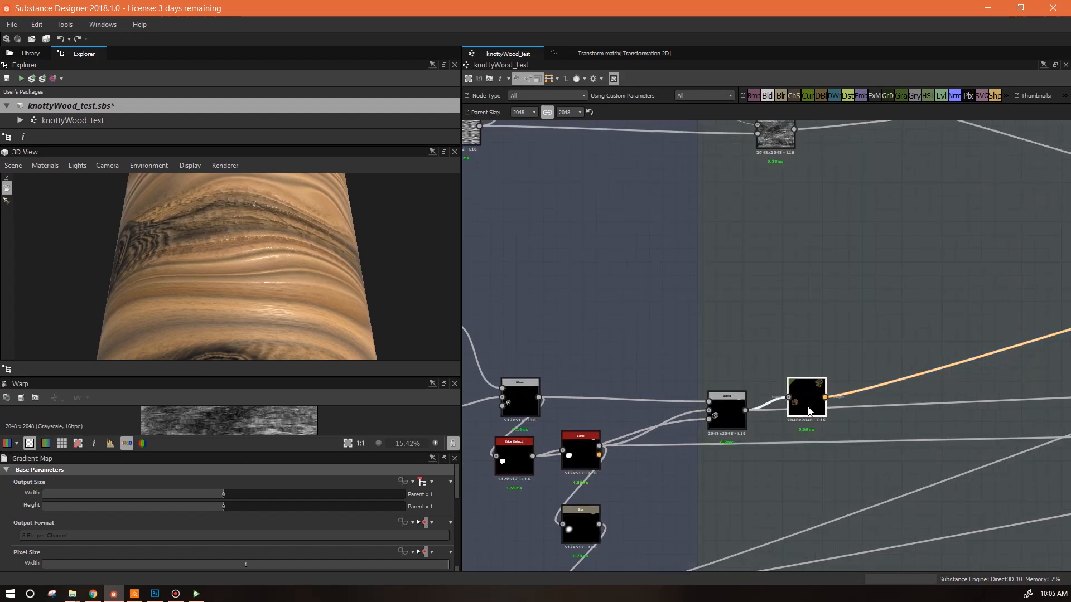
click(728, 414)
scroll(788, 373, down, 5)
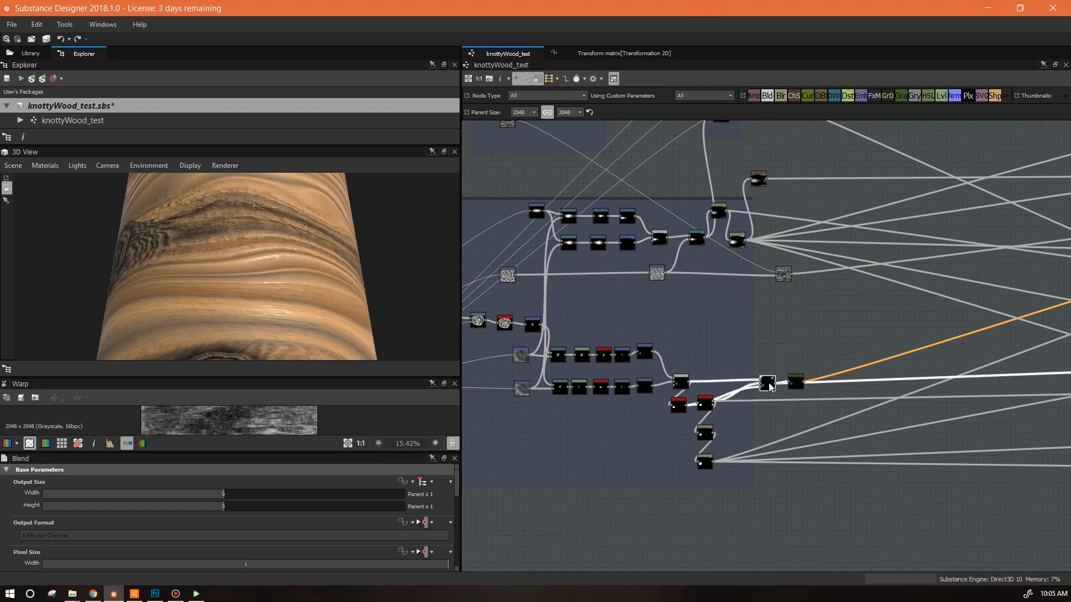
middle_drag(781, 335, 792, 371)
double_click(755, 453)
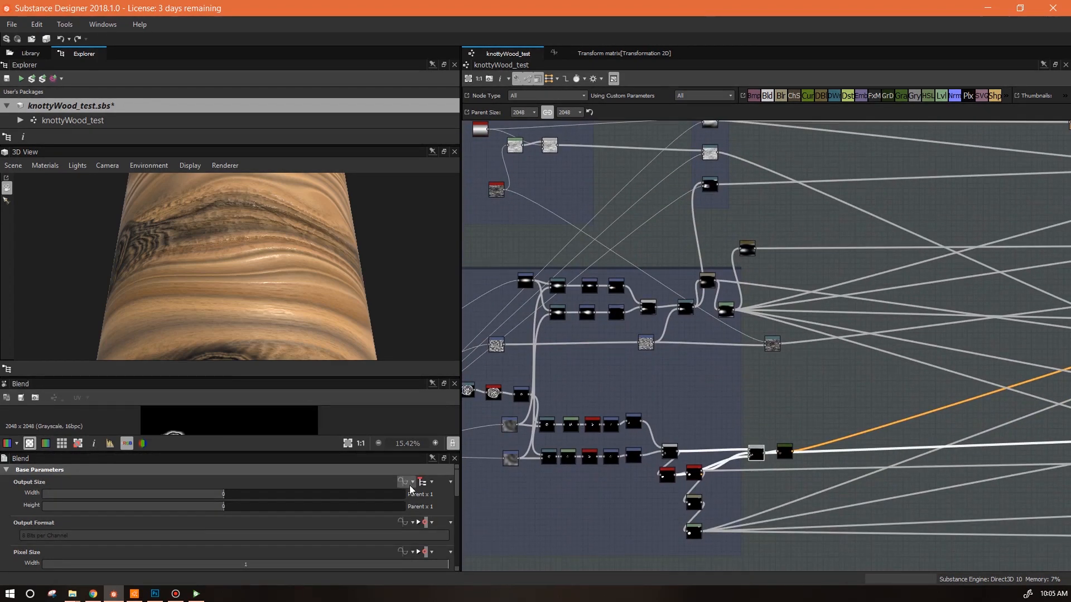
Step: Trace the graph from the Knots frame to BG Warp and inspect the Gradient Map node that it feeds
scroll(628, 373, down, 3)
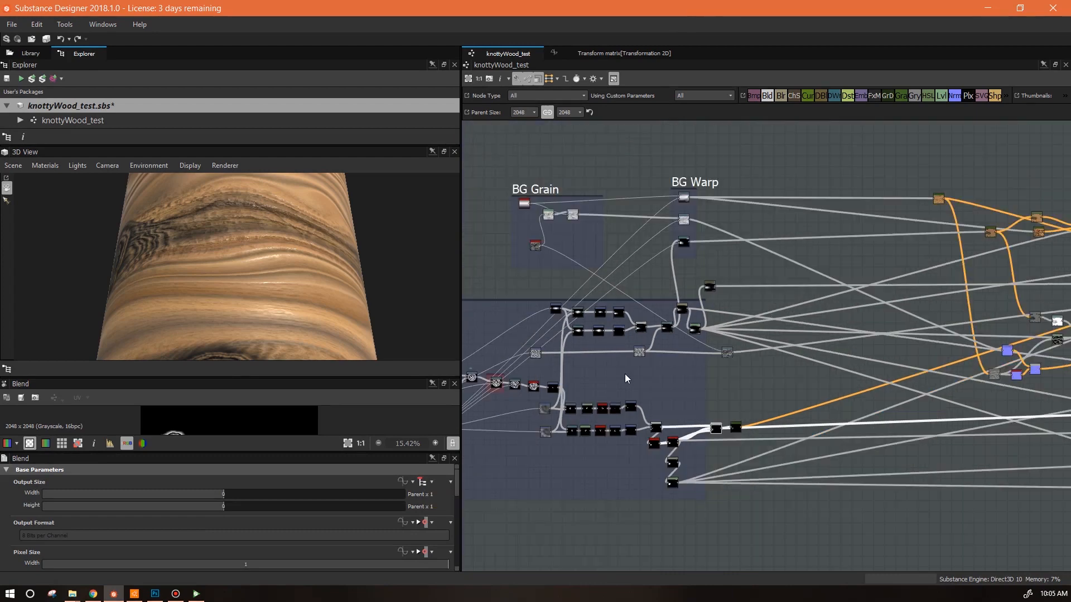
middle_drag(665, 368, 837, 332)
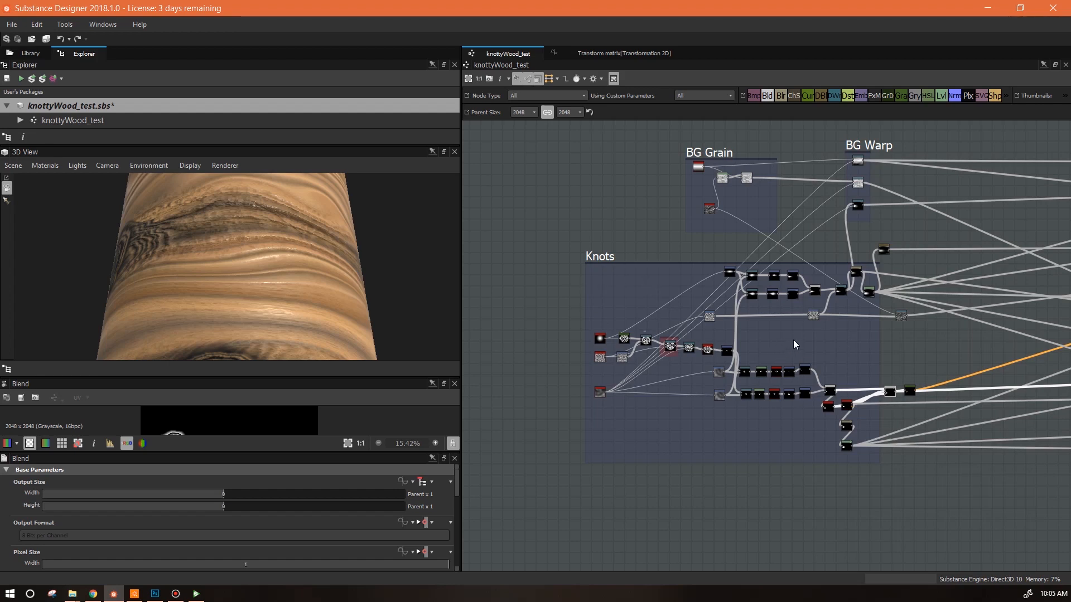
scroll(793, 339, up, 2)
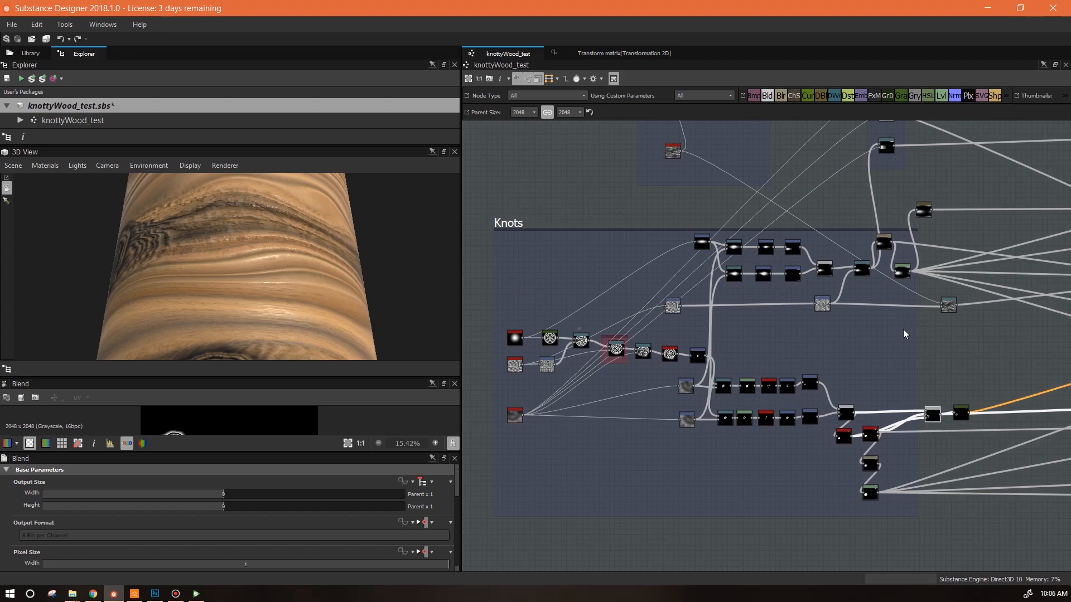
middle_drag(988, 294, 599, 500)
click(859, 291)
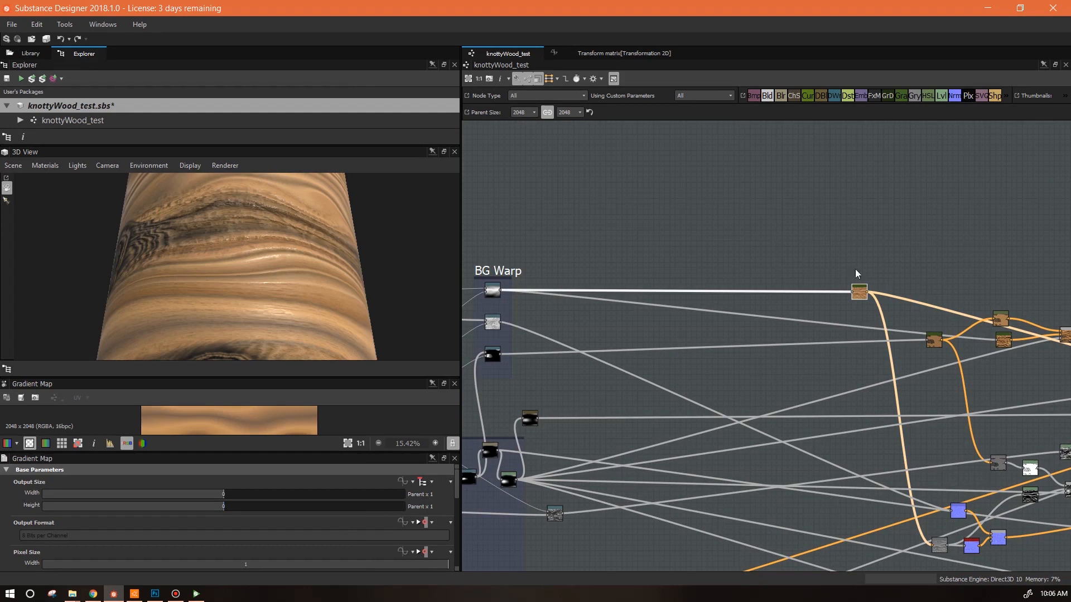
drag(240, 312, 224, 228)
middle_drag(621, 371, 920, 291)
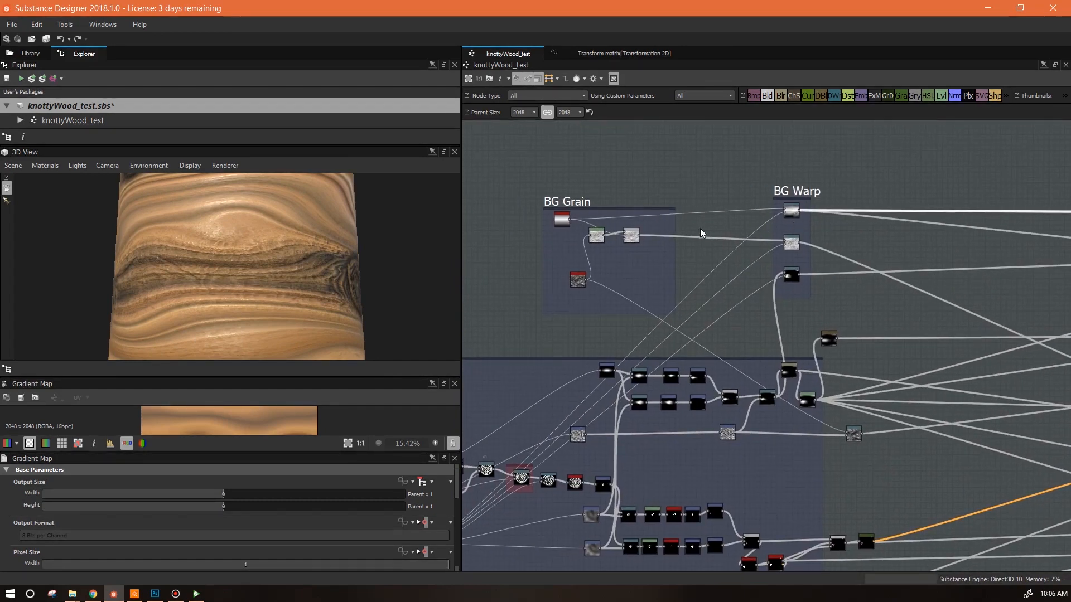
Step: Review the node chains in the Knots frame and compare them with a knot in the 3D preview
middle_drag(845, 450, 936, 309)
drag(283, 246, 398, 266)
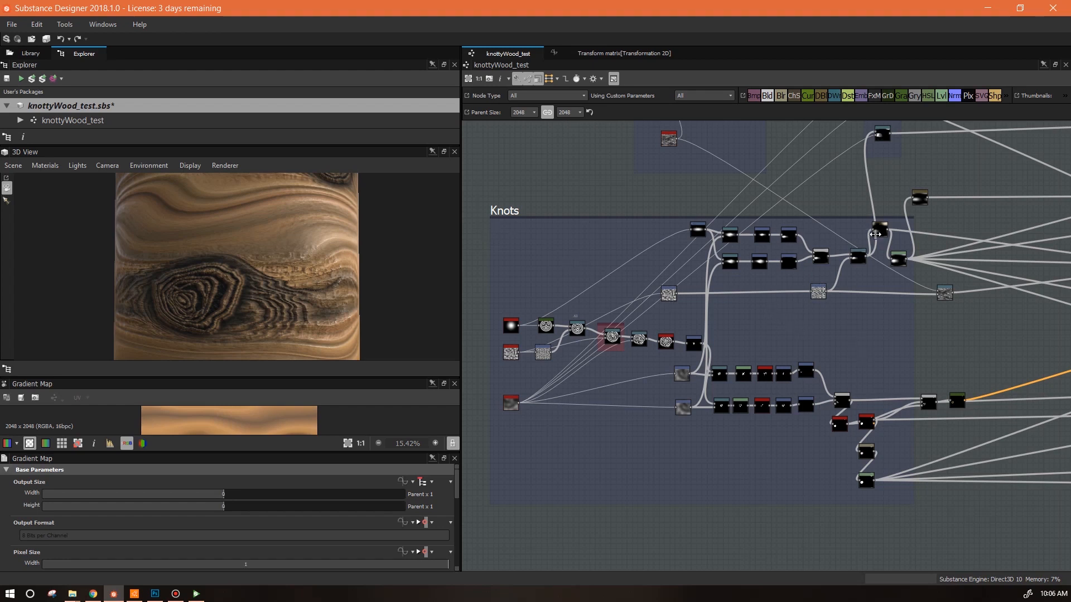
scroll(878, 442, up, 3)
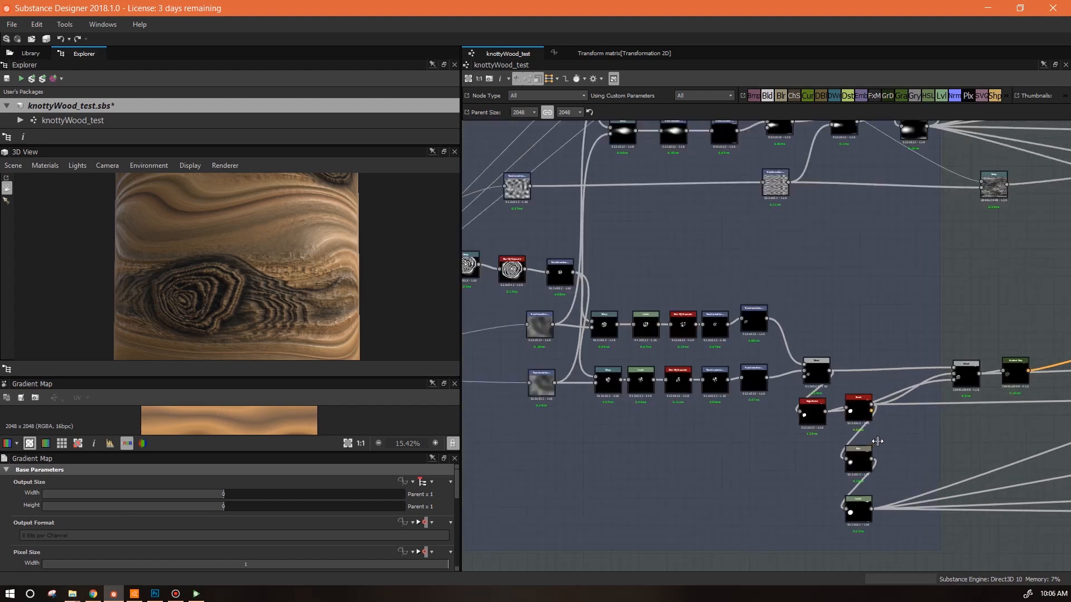
middle_drag(796, 438, 942, 460)
scroll(937, 456, down, 5)
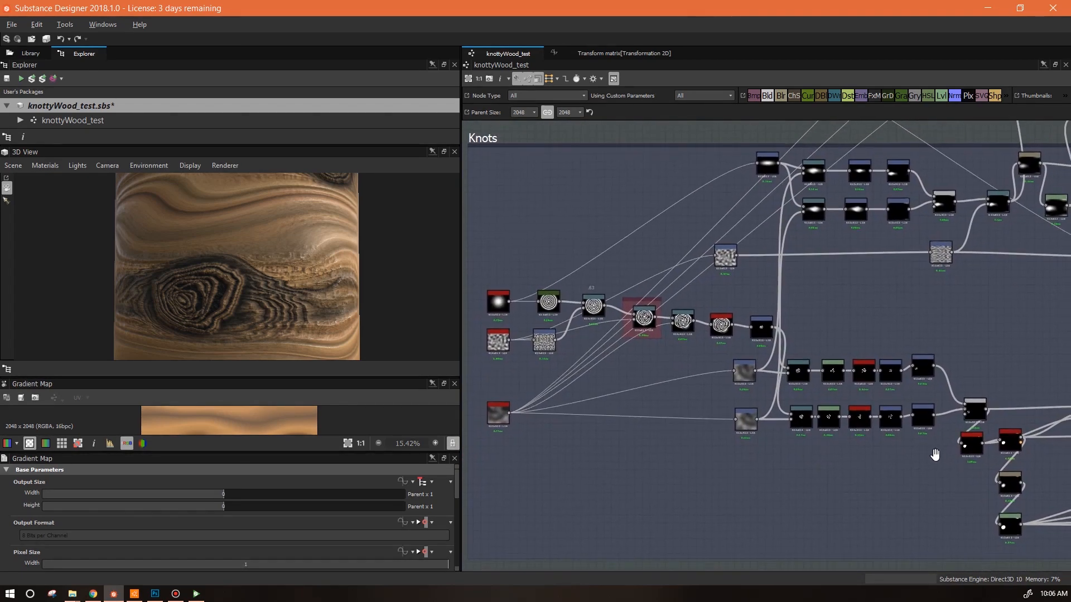
middle_drag(939, 471, 693, 424)
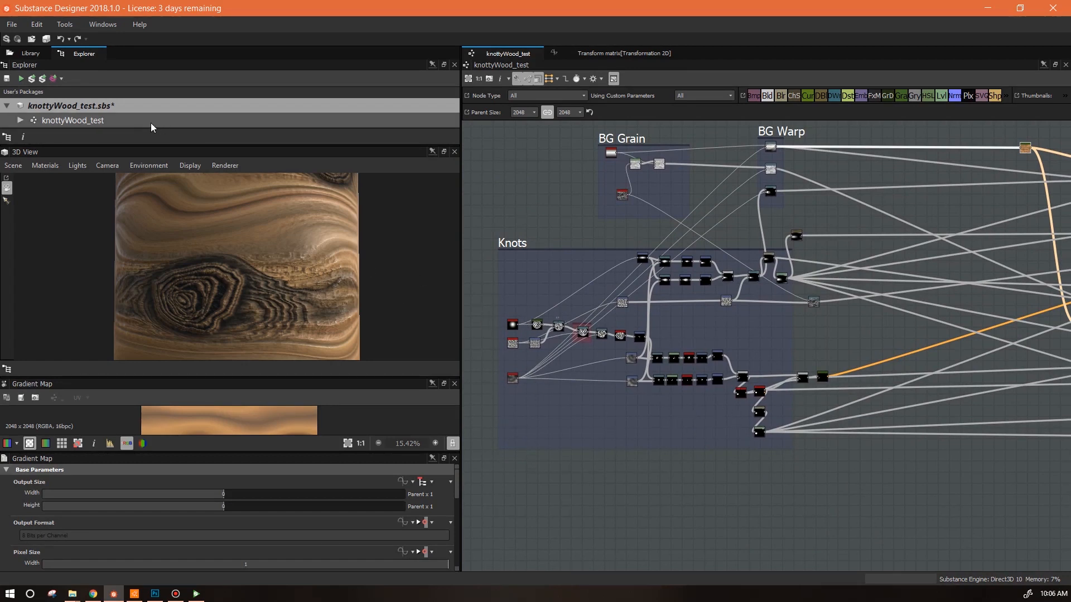
Step: Show the knottyWood_test graph's own properties down to its exposed input parameters and output images
click(728, 449)
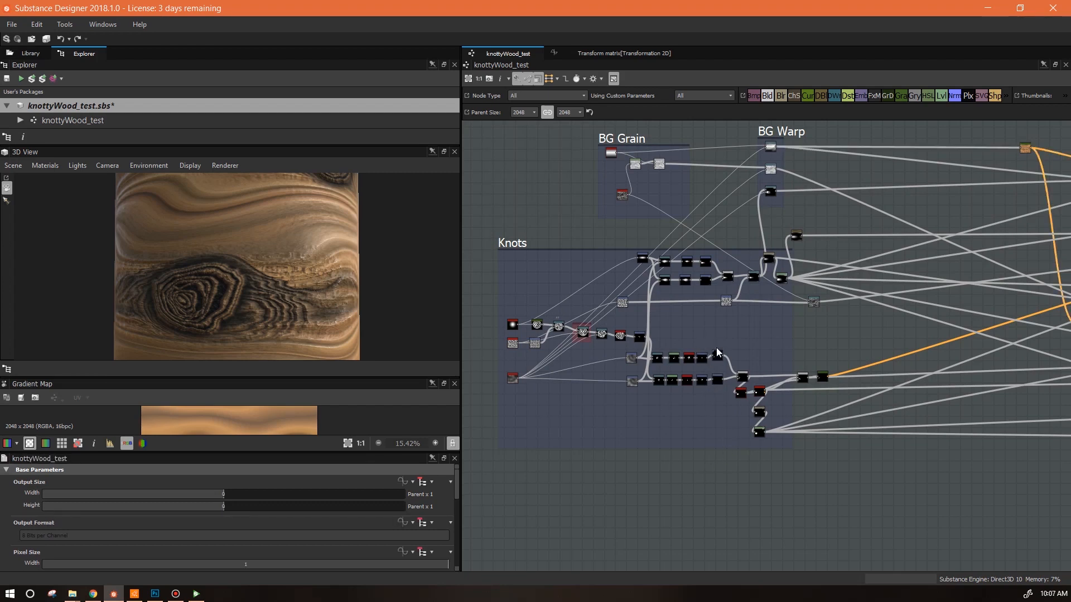
drag(456, 486, 463, 548)
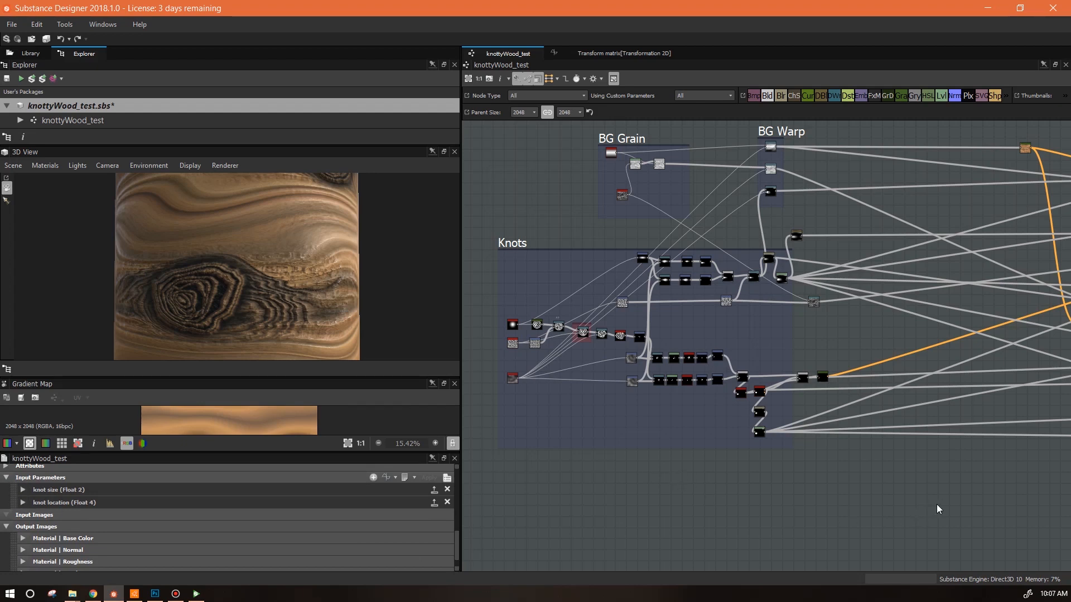
Step: Create a new Substance graph named knottyWood from the Physically Based (Metallic/Roughness) template, keeping the 2048 px width and height
click(15, 25)
click(39, 40)
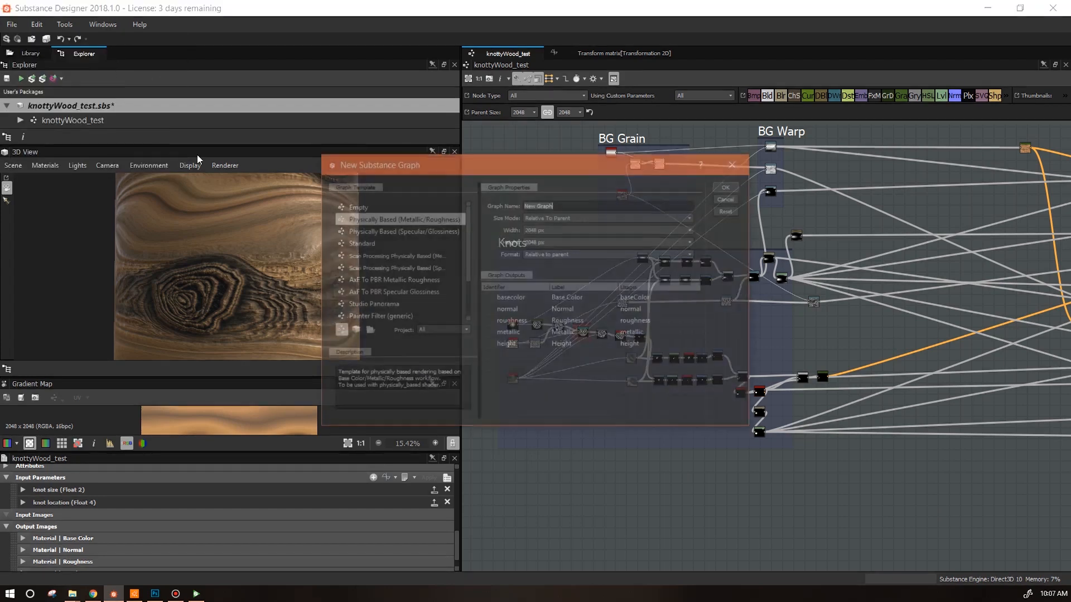
text(knott)
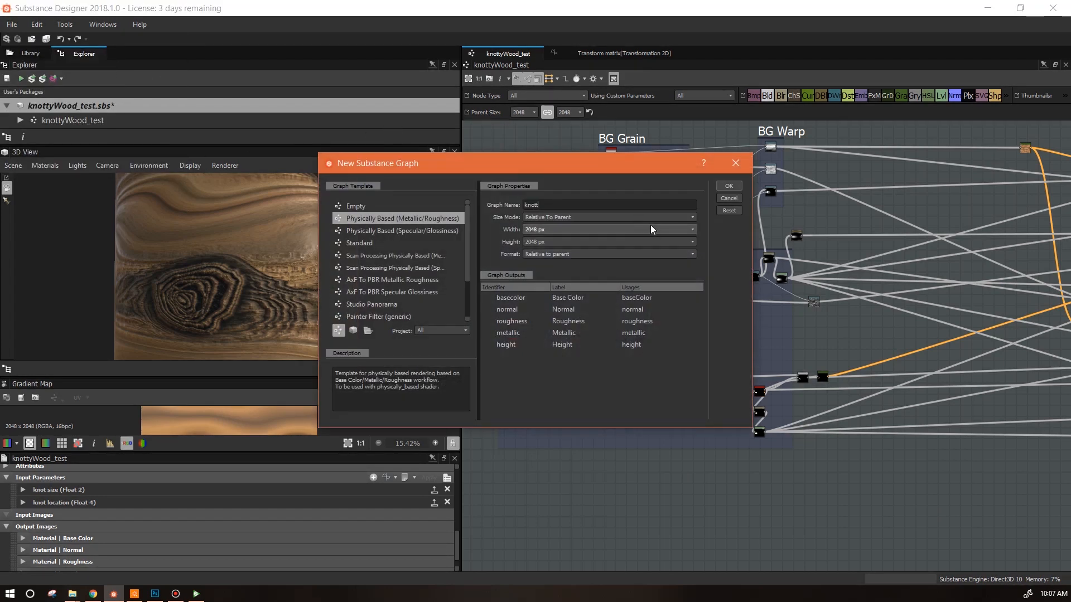
text(yWood)
click(694, 229)
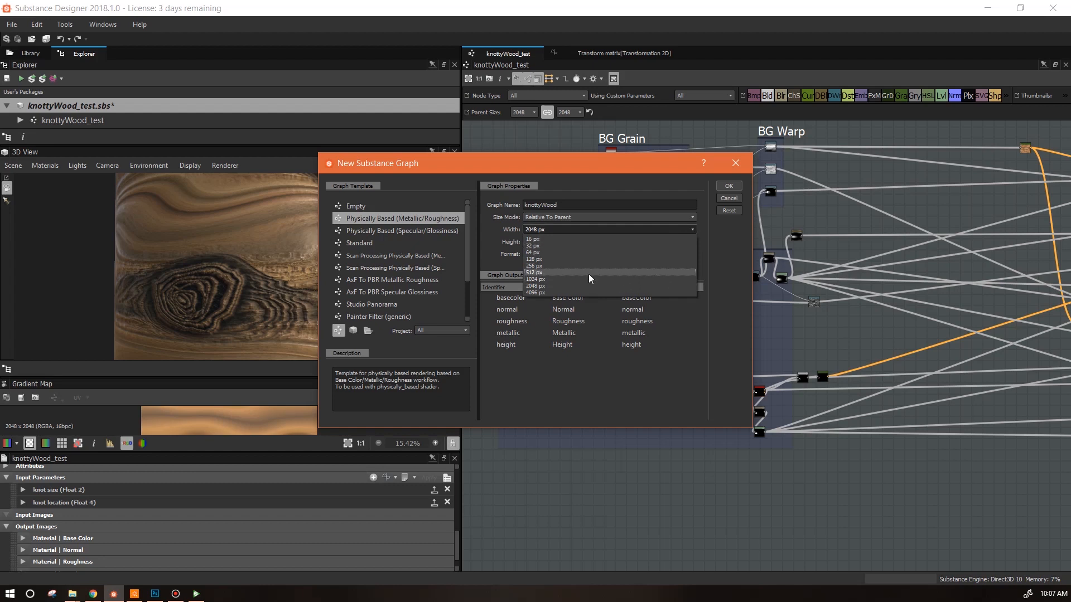
click(570, 229)
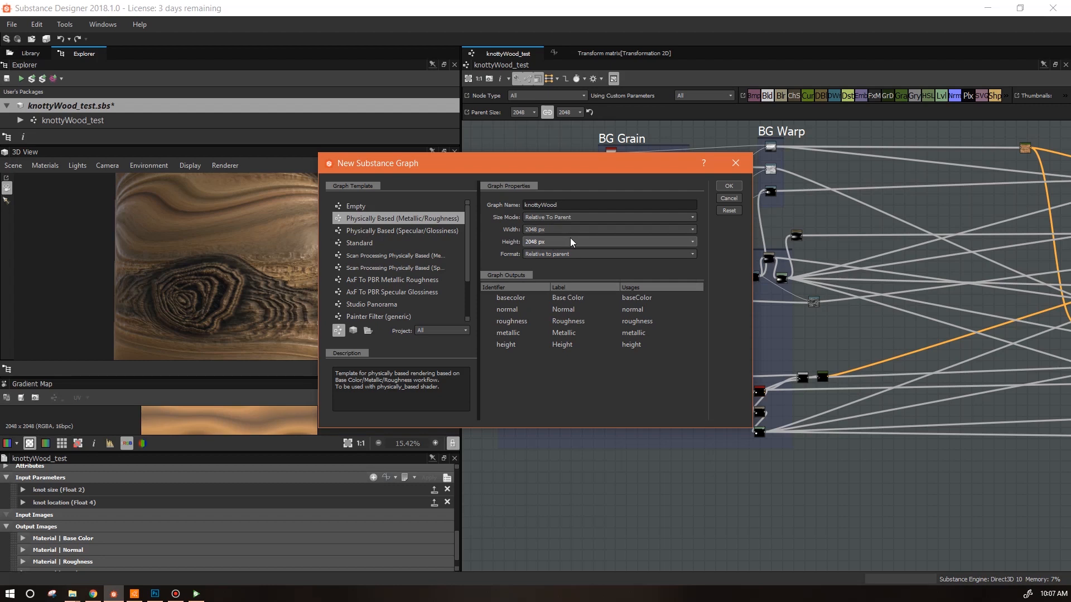
click(729, 186)
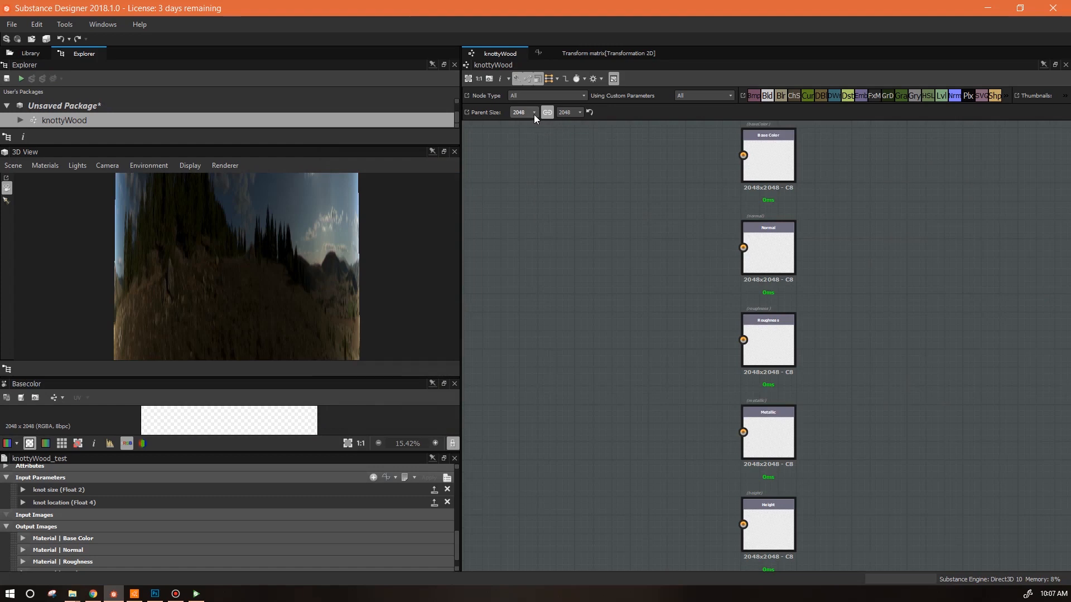
Step: Duplicate the Base Color output node and place the copy directly above the original
middle_drag(607, 230, 782, 279)
scroll(769, 225, down, 2)
click(920, 231)
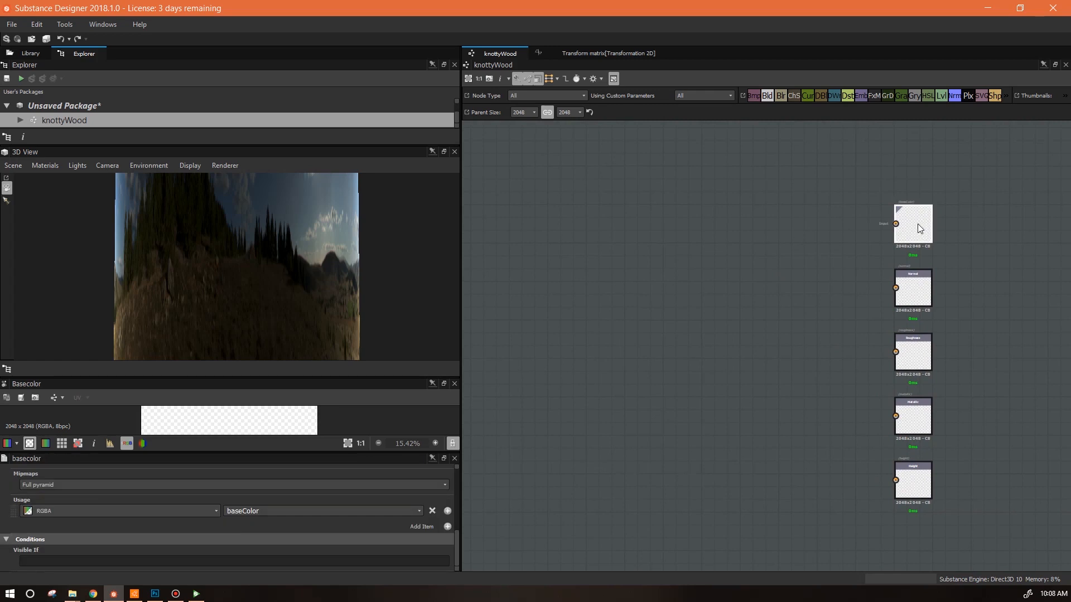
key(ctrl+d)
drag(869, 166, 917, 166)
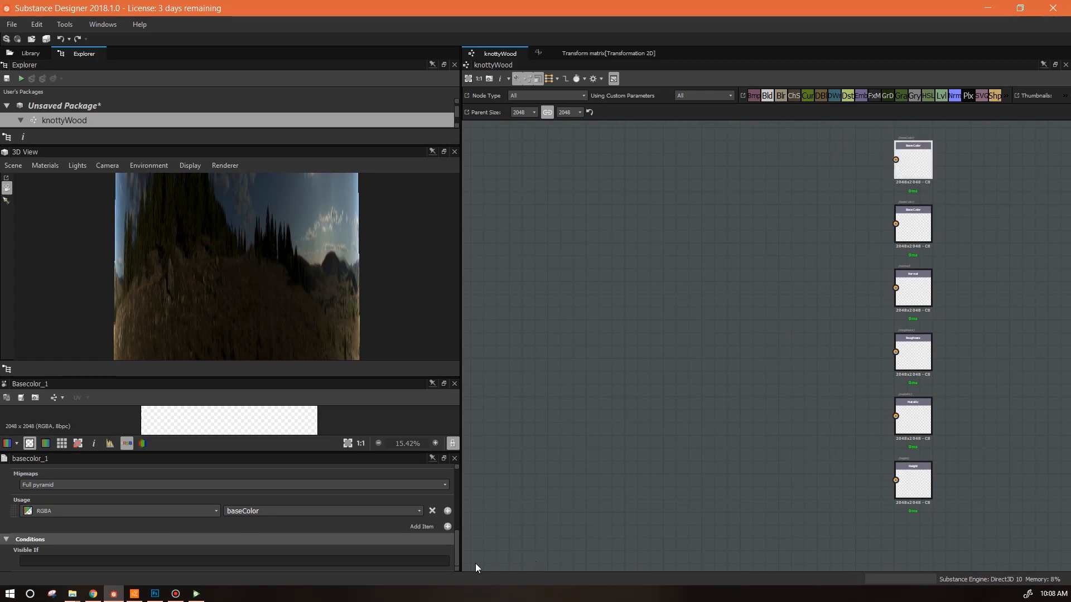
Step: Set the duplicated output's usage to ambientOcclusion and its label to AO
click(419, 509)
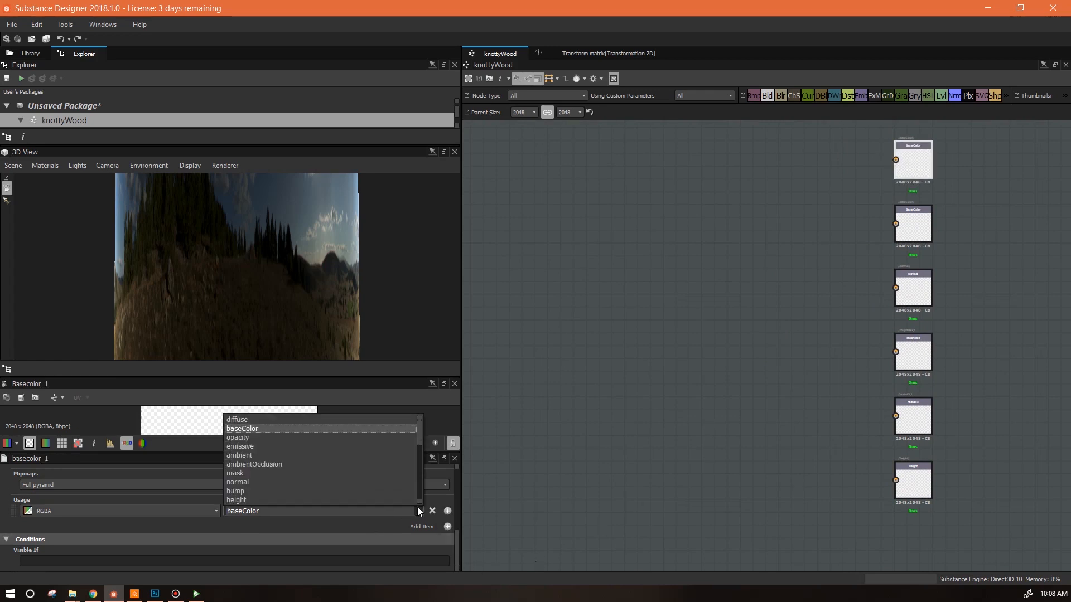
click(384, 465)
drag(453, 544, 460, 473)
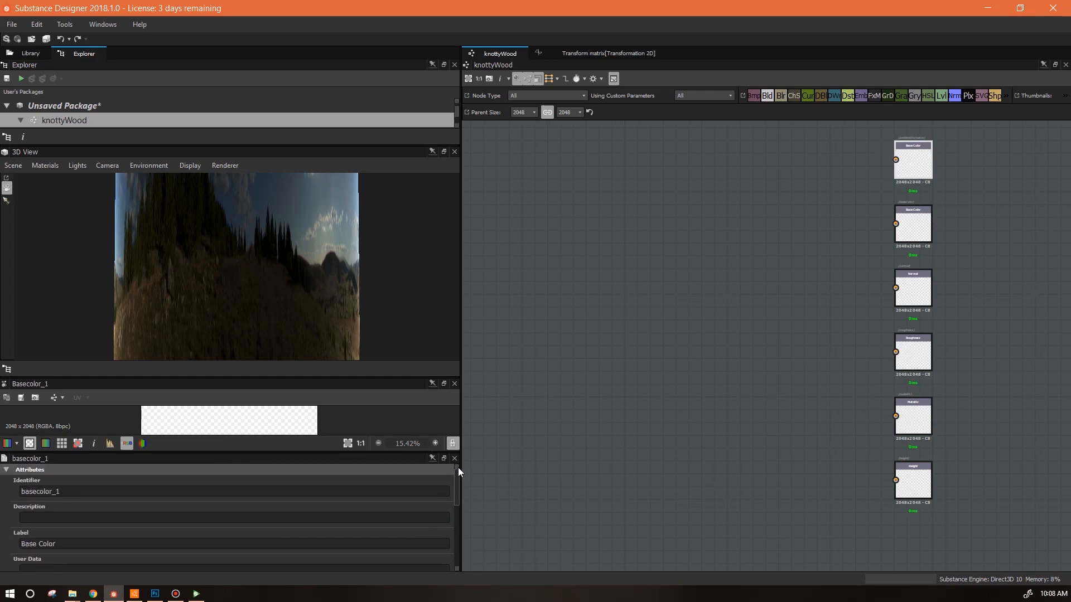
double_click(71, 491)
key(Tab)
key(Tab)
text(AO)
Step: Rearrange the output nodes into one evenly spaced column with the AO output in fourth place
middle_drag(970, 364, 853, 342)
scroll(854, 339, up, 2)
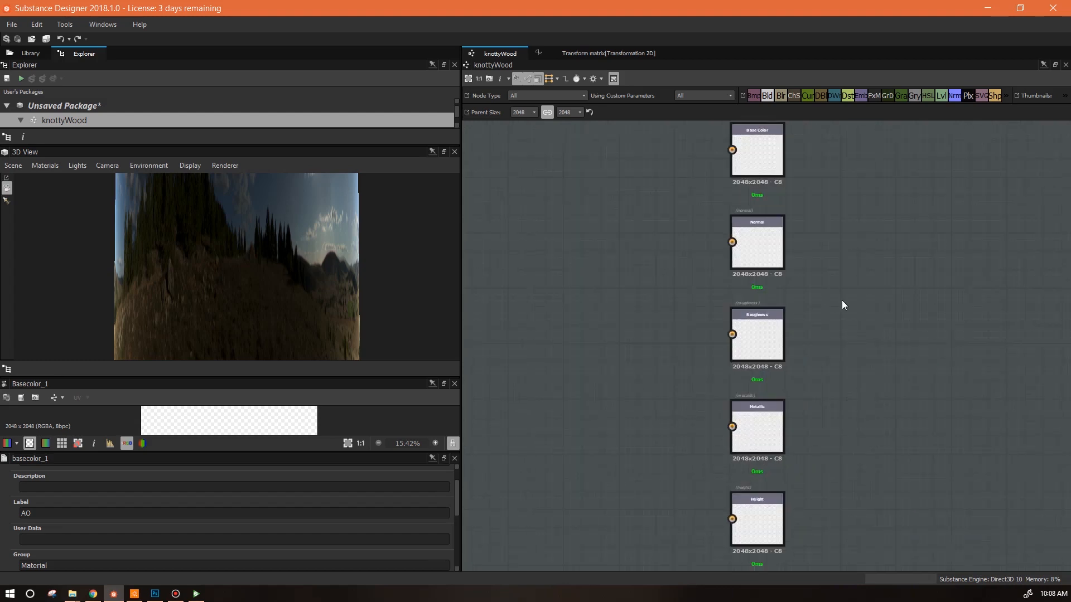
drag(762, 532, 882, 255)
drag(844, 318, 761, 508)
drag(749, 351, 753, 438)
drag(883, 237, 760, 326)
scroll(869, 315, down, 3)
middle_drag(557, 410, 714, 428)
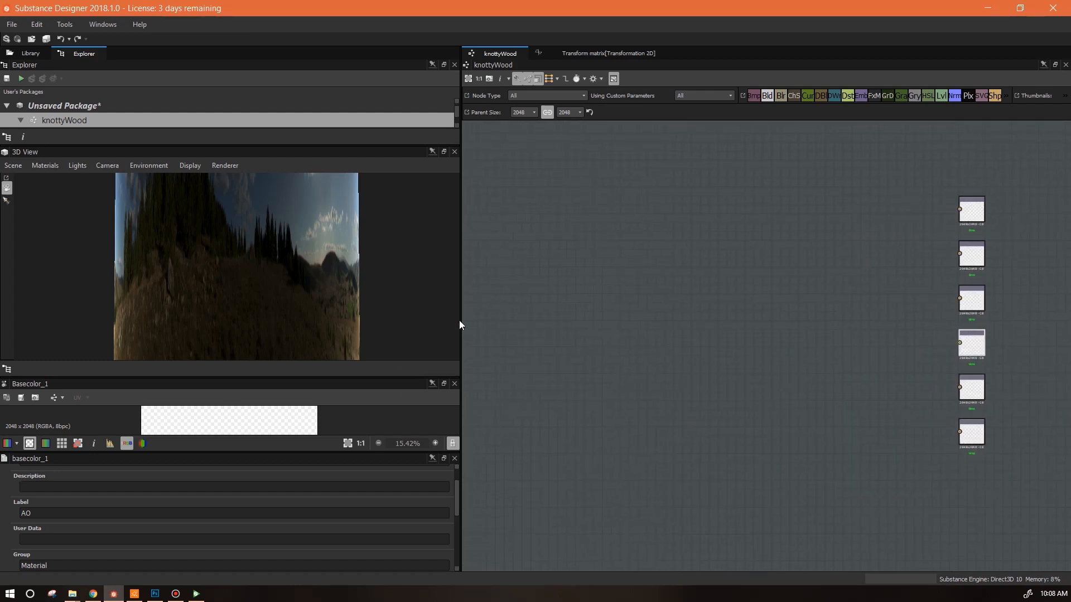
Step: Make more room for the graph and library, search the library for "shape" and add a Shape node to the empty graph area
drag(461, 322, 310, 340)
middle_drag(513, 338, 662, 358)
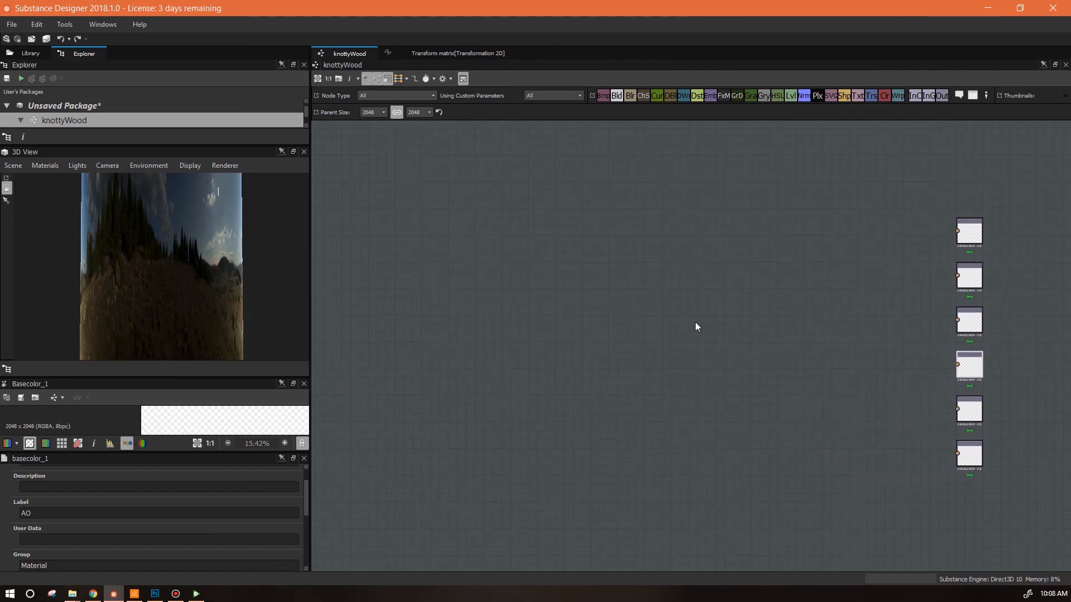
click(31, 54)
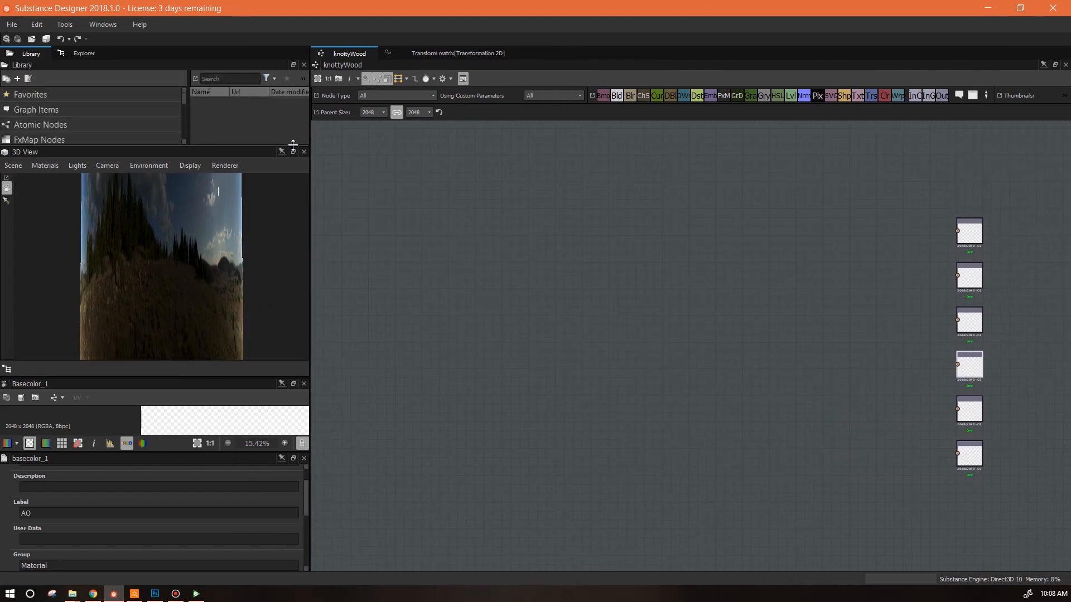
drag(292, 145, 293, 275)
click(248, 78)
text(shape)
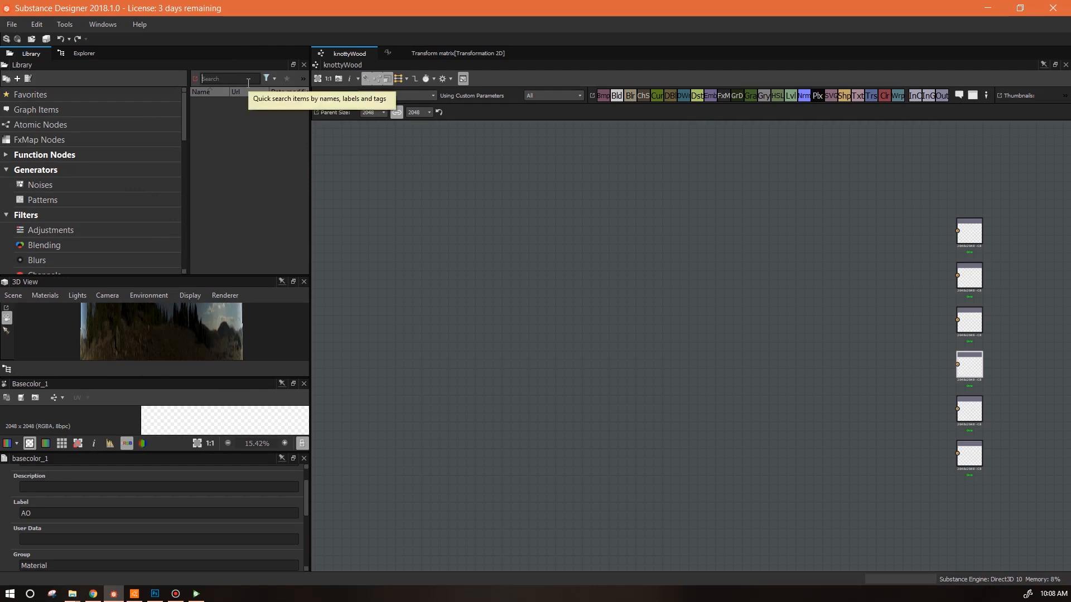
drag(306, 120, 307, 200)
drag(225, 207, 416, 215)
Step: Set the Shape node's pattern to Bell and enlarge its 2D preview
drag(306, 490, 306, 522)
click(294, 510)
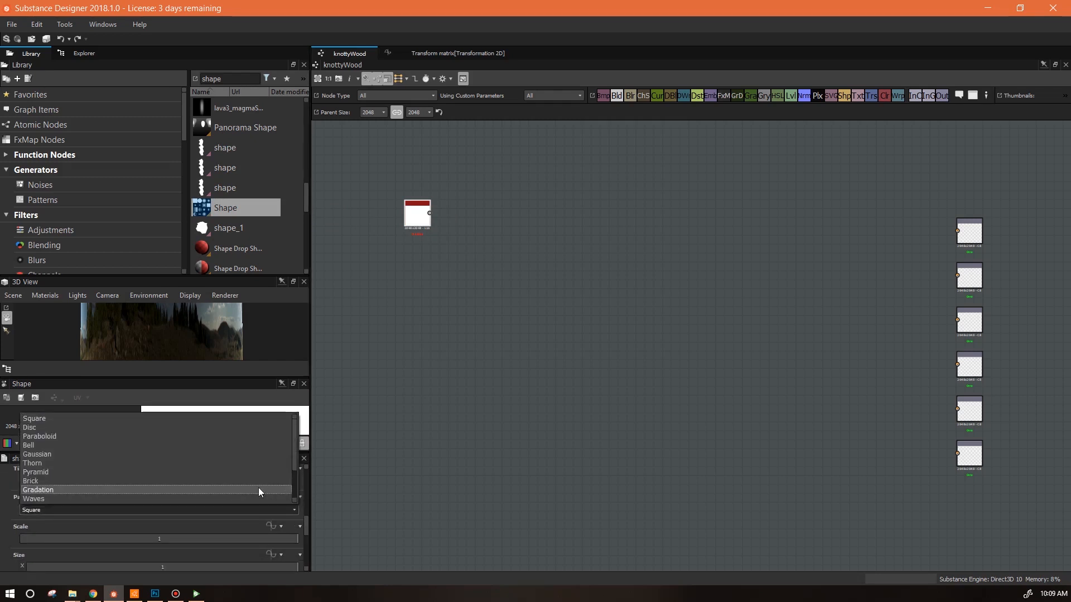
click(246, 445)
drag(310, 376, 461, 366)
drag(352, 362, 352, 256)
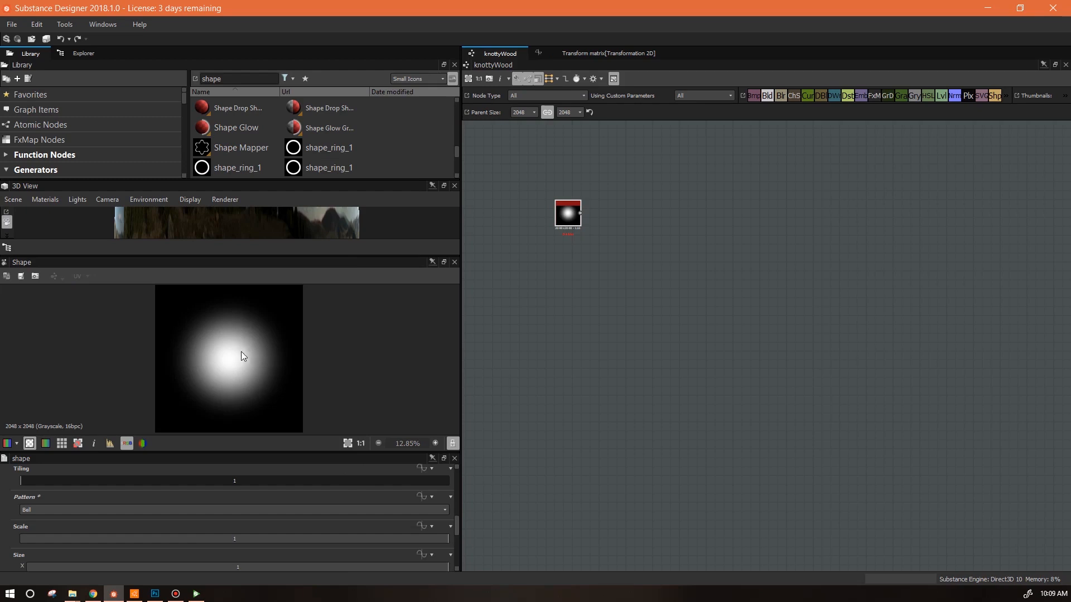
Step: Nudge the Shape node upward and set its output size to -2 for both width and height
drag(568, 220, 568, 212)
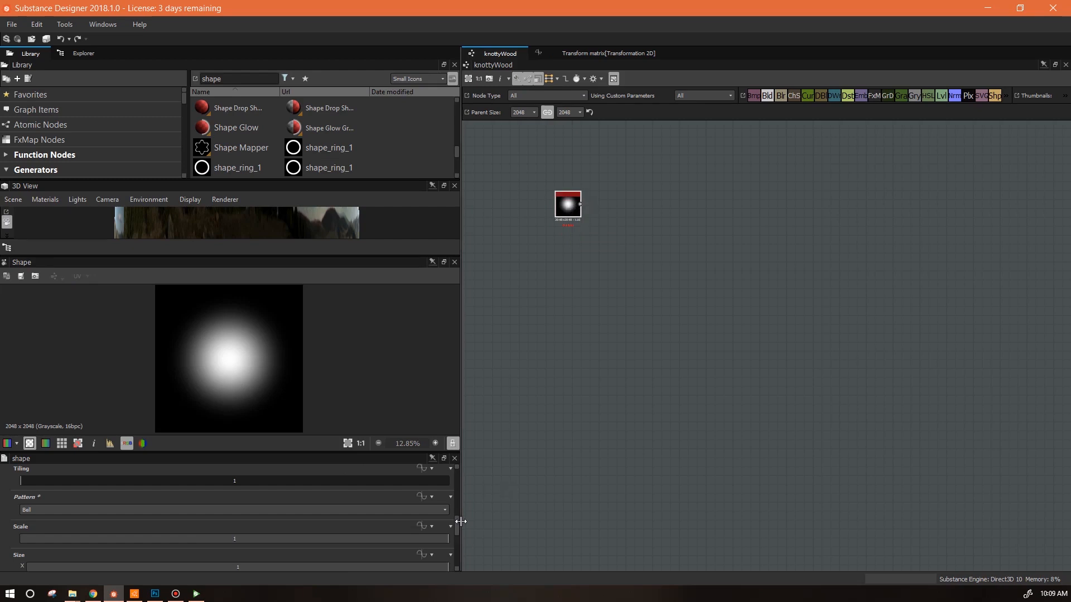
drag(457, 530, 463, 477)
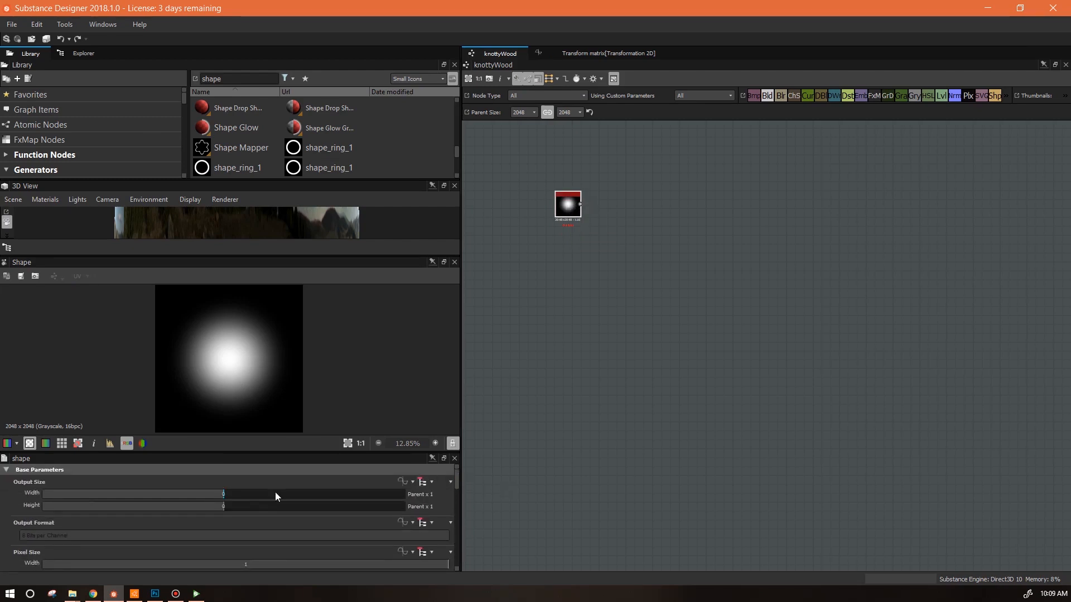
click(206, 496)
click(198, 493)
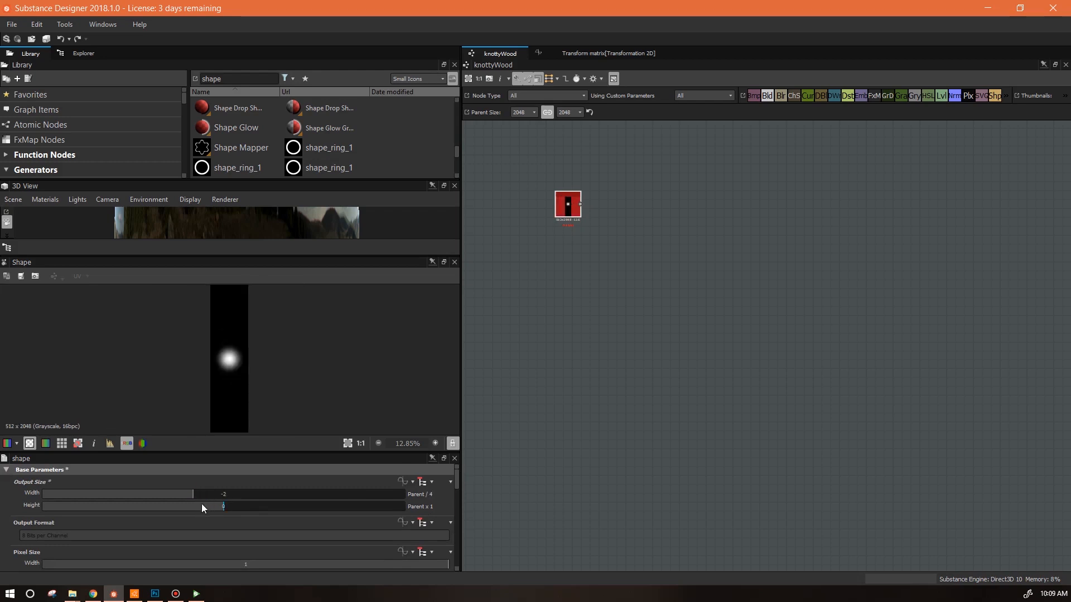
click(197, 506)
scroll(582, 206, up, 3)
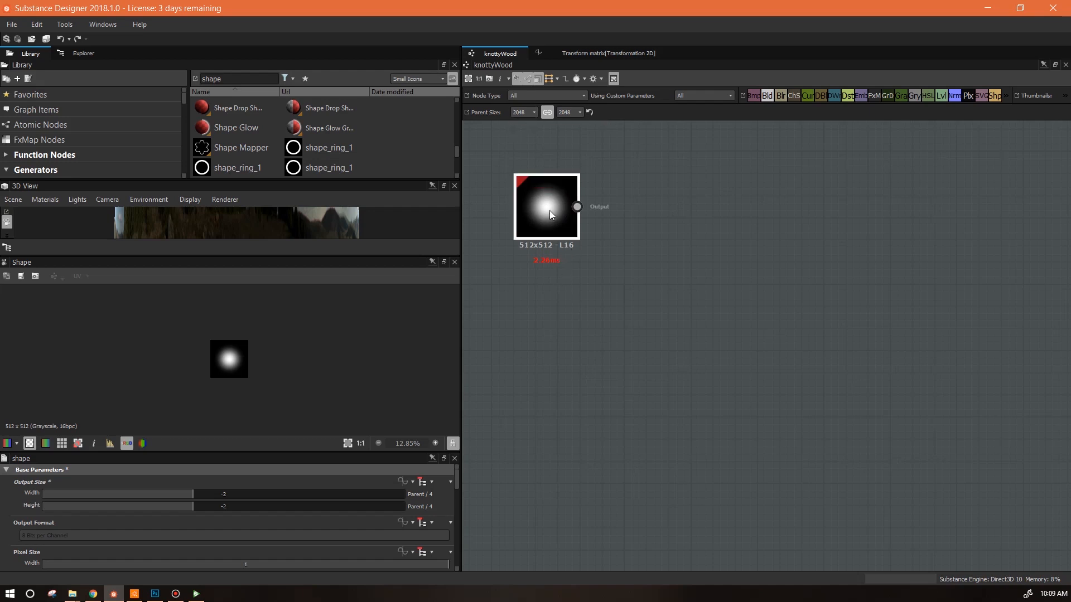
click(602, 323)
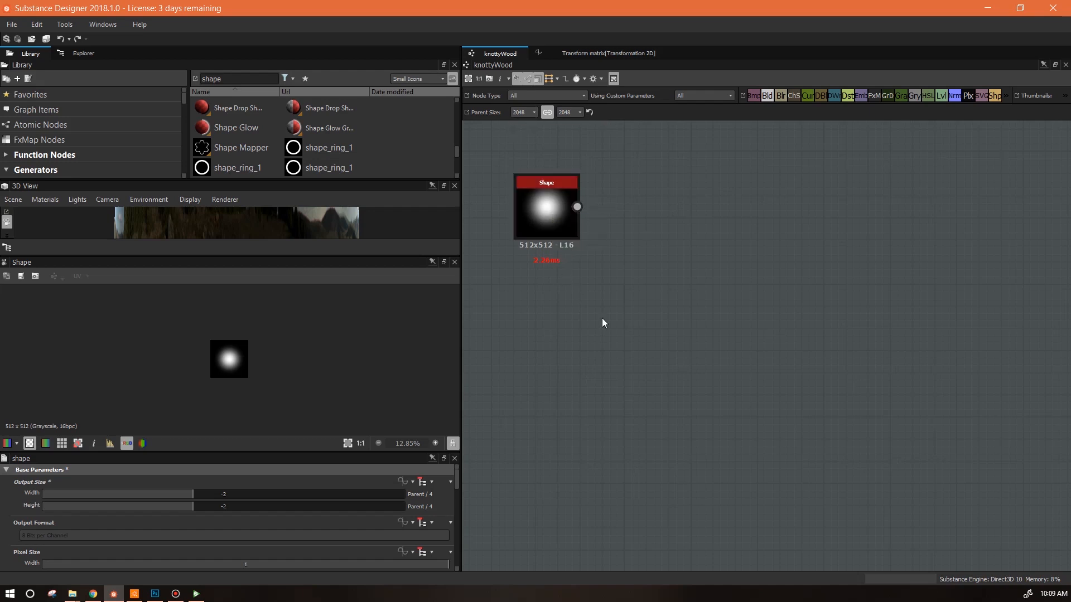
Step: Search the library for "perlin noi" and add a Perlin Noise node below the Shape node
scroll(604, 321, down, 1)
double_click(210, 79)
text(perlin noi)
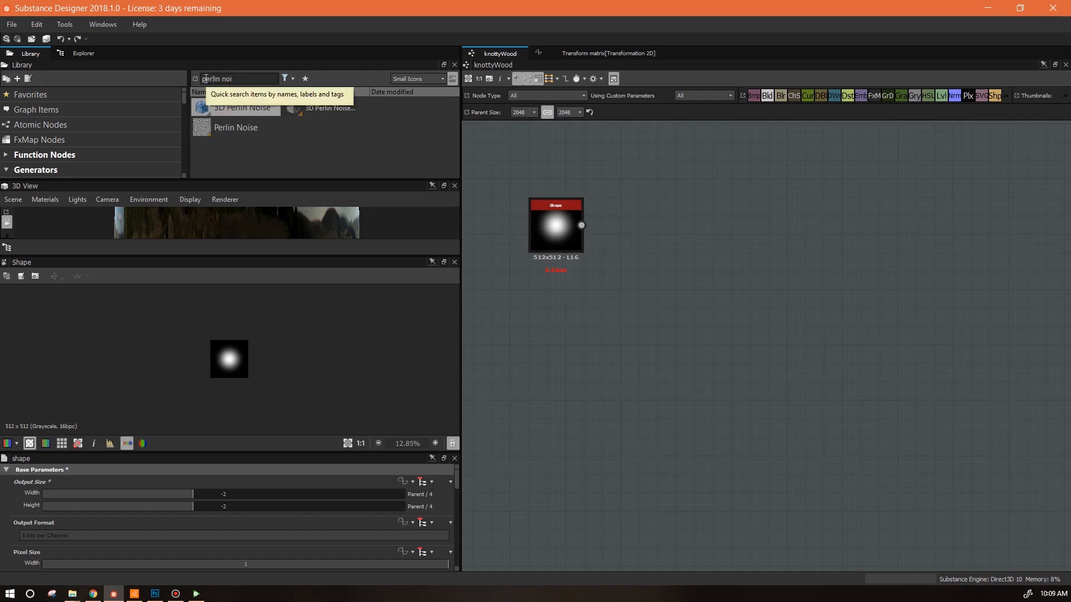
drag(235, 128, 595, 352)
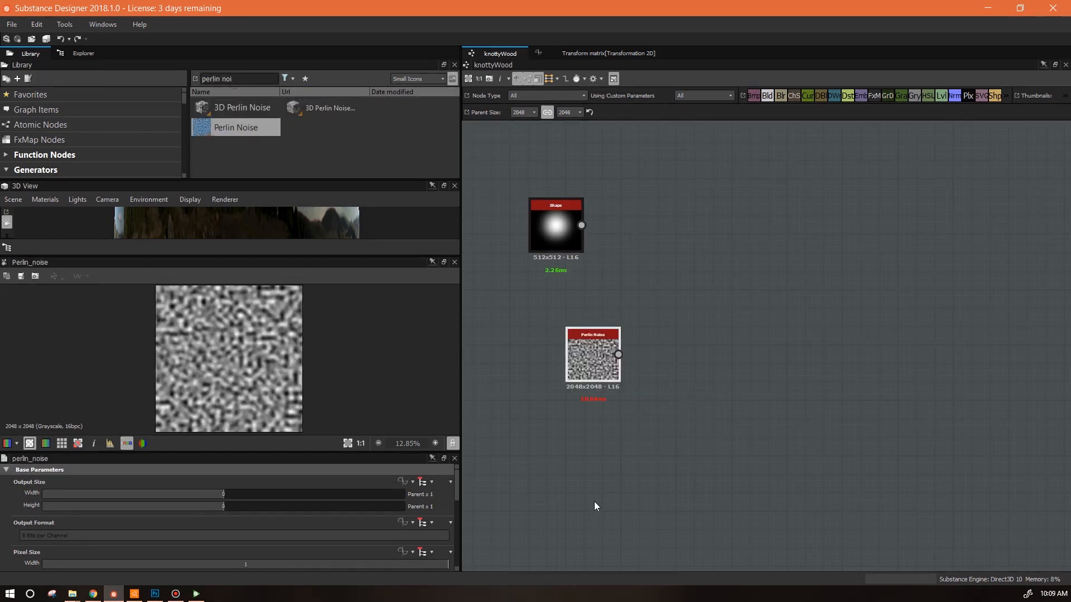
Step: Set the Perlin Noise node's output size to -2 by -2 and scale to 11, and align it under the Shape node
click(193, 494)
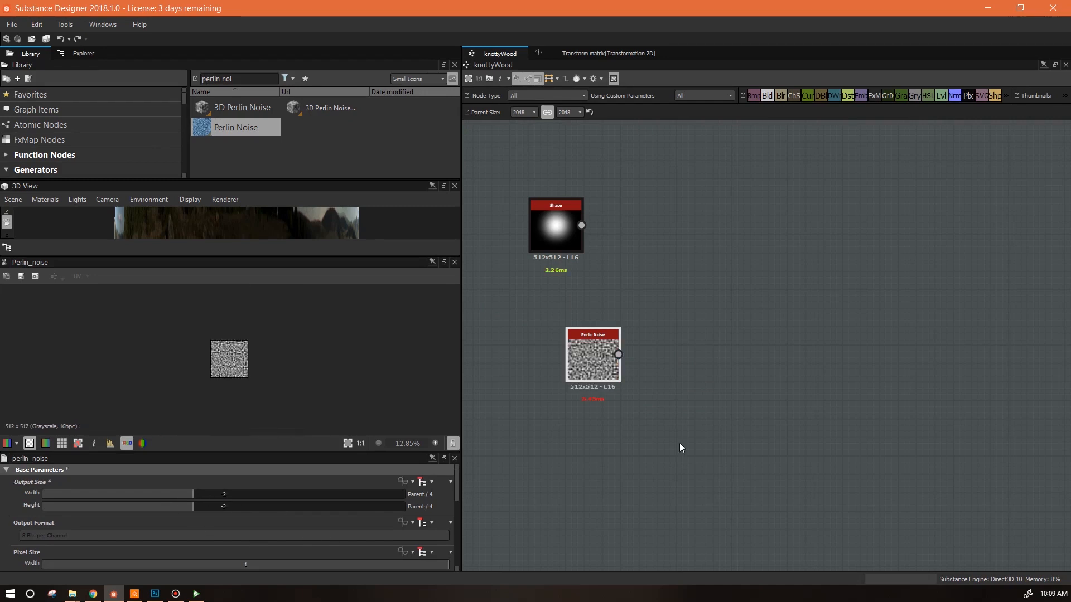
drag(600, 361, 557, 357)
scroll(441, 520, down, 10)
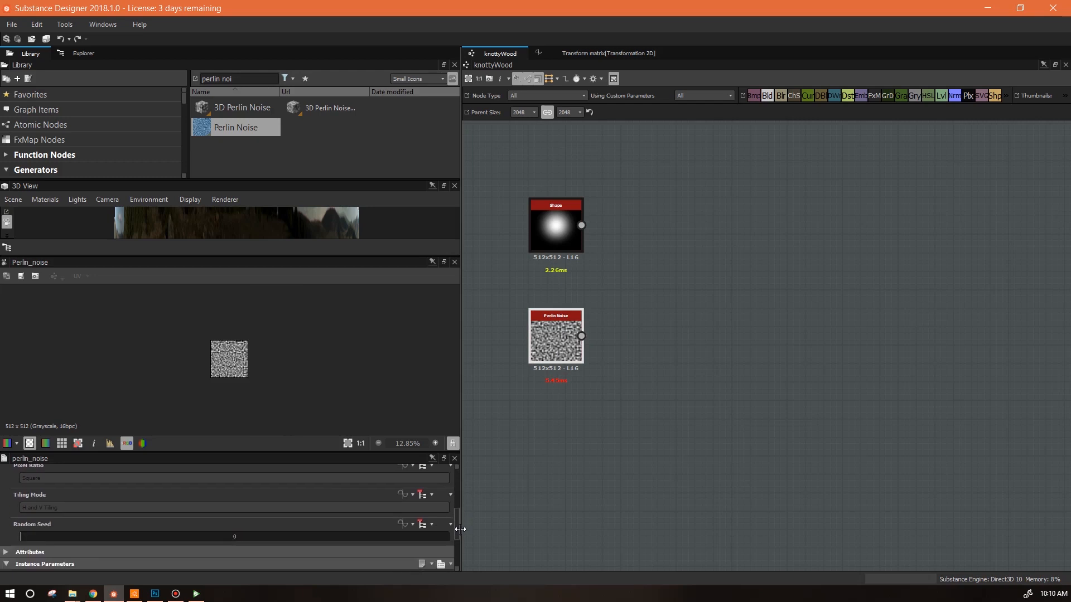
drag(227, 520, 89, 515)
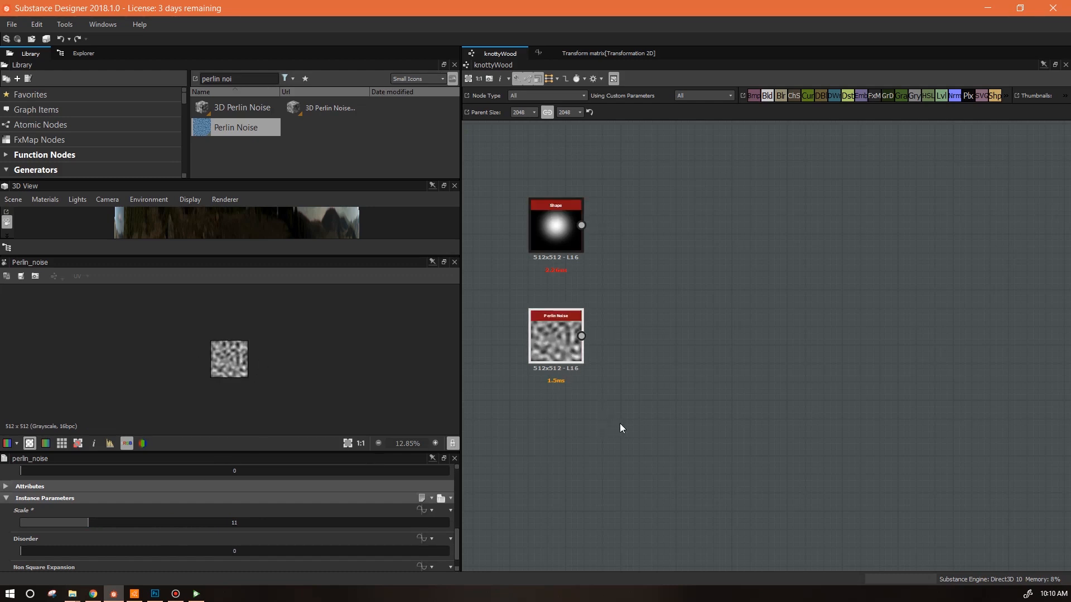
Step: Search the library for "gaus" and add a Gaussian Noise node below the Perlin Noise node
drag(249, 76, 203, 79)
text(gaus)
drag(242, 147, 573, 453)
Step: Set the Gaussian Noise node's scale to 8 and its output size to -2 by -2
drag(214, 525, 68, 520)
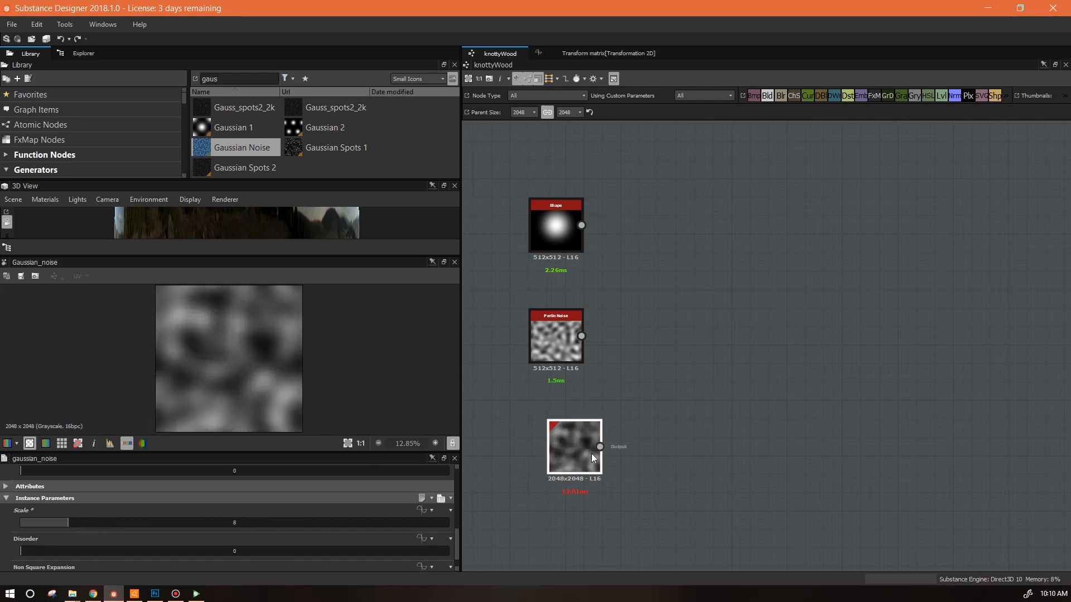
drag(456, 541, 465, 476)
drag(214, 493, 197, 507)
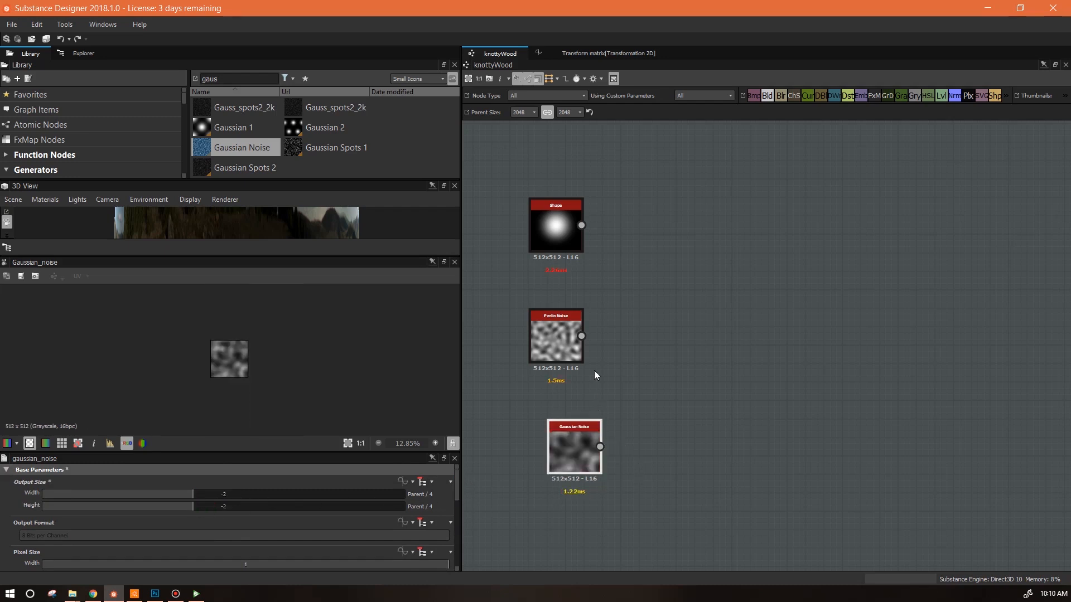
Step: Try scales of 5 and 29 on the Gaussian Noise node and settle on 6
drag(458, 493, 464, 558)
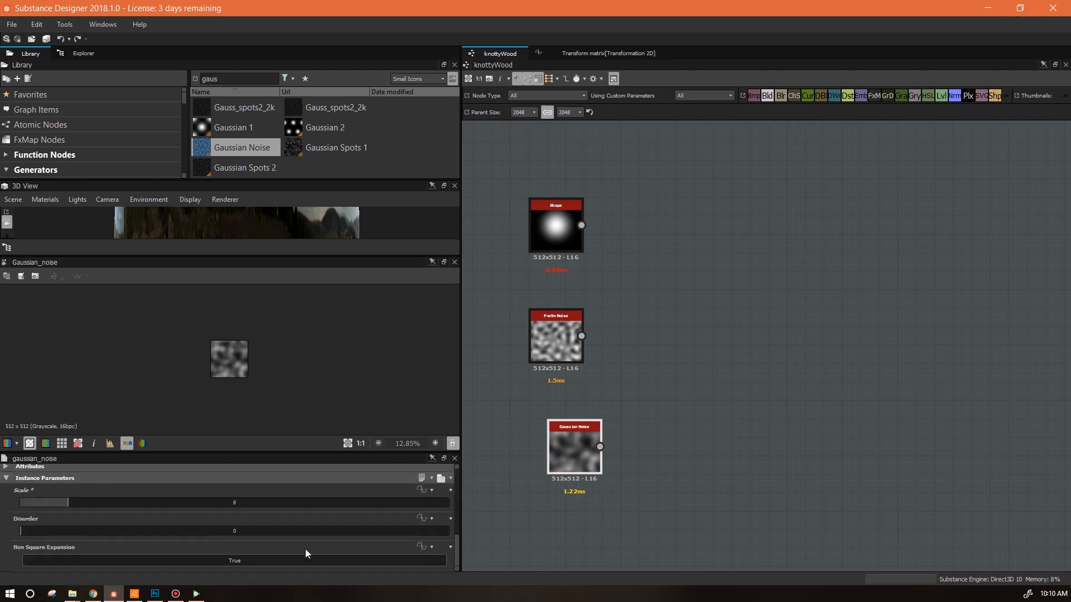
drag(67, 505, 50, 507)
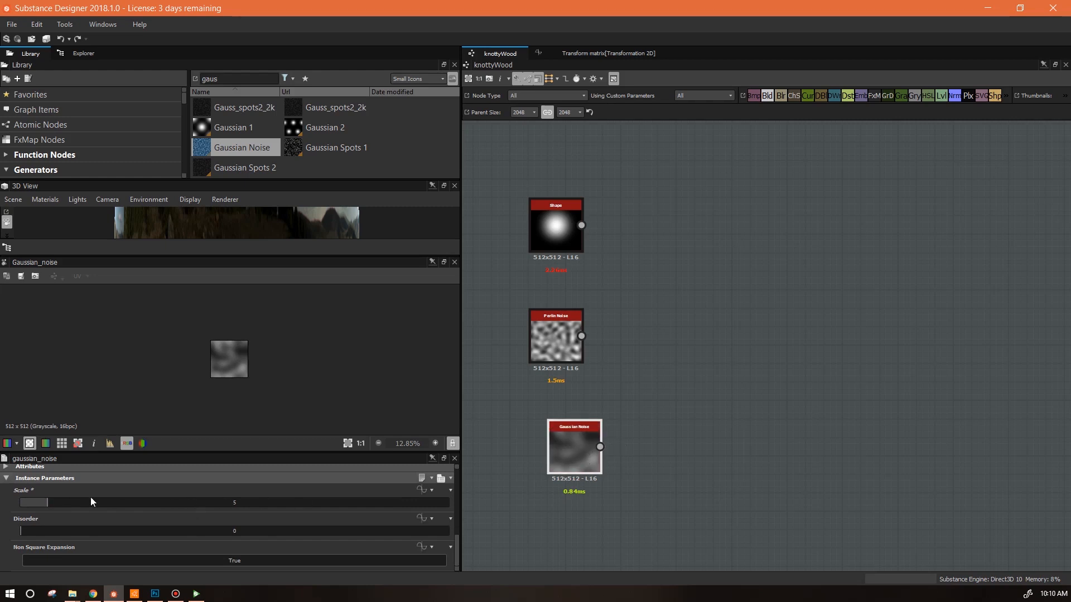
drag(46, 500, 212, 509)
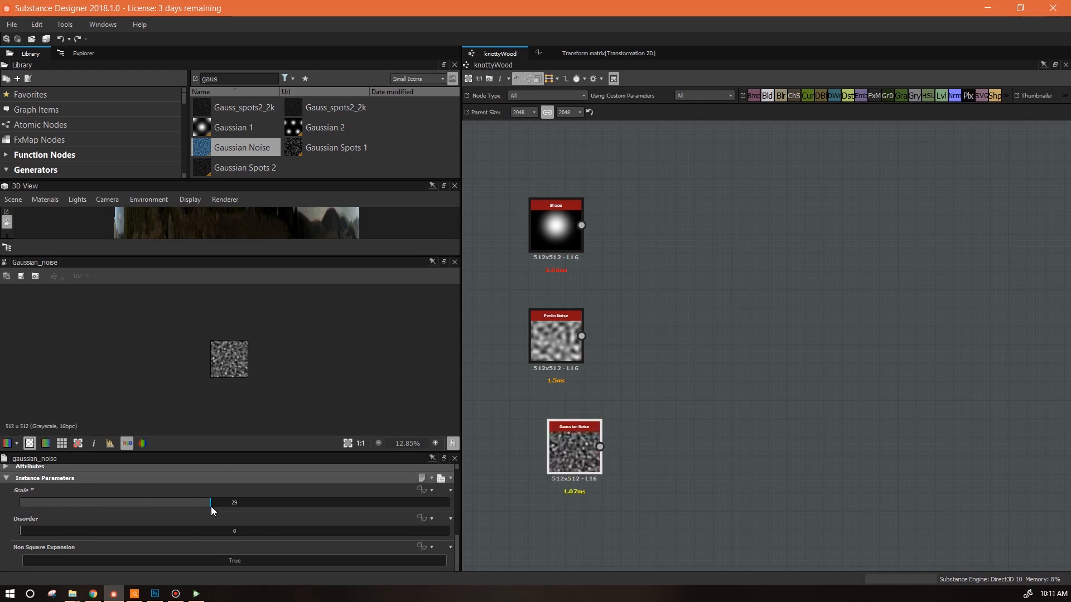
drag(198, 501, 57, 505)
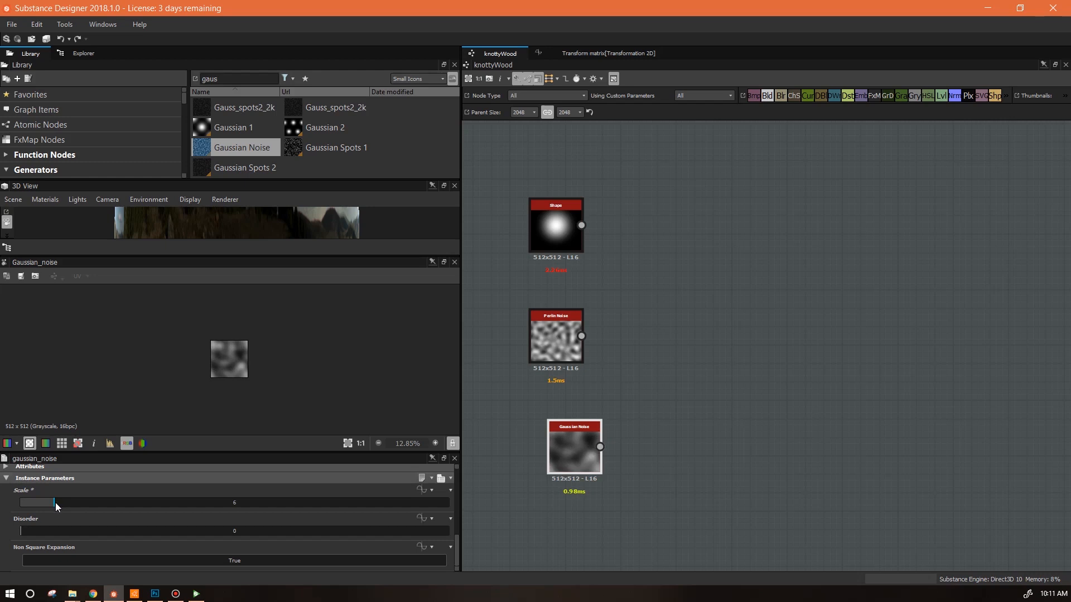
Step: Align the Gaussian Noise node directly under the Perlin Noise node
drag(570, 456, 560, 458)
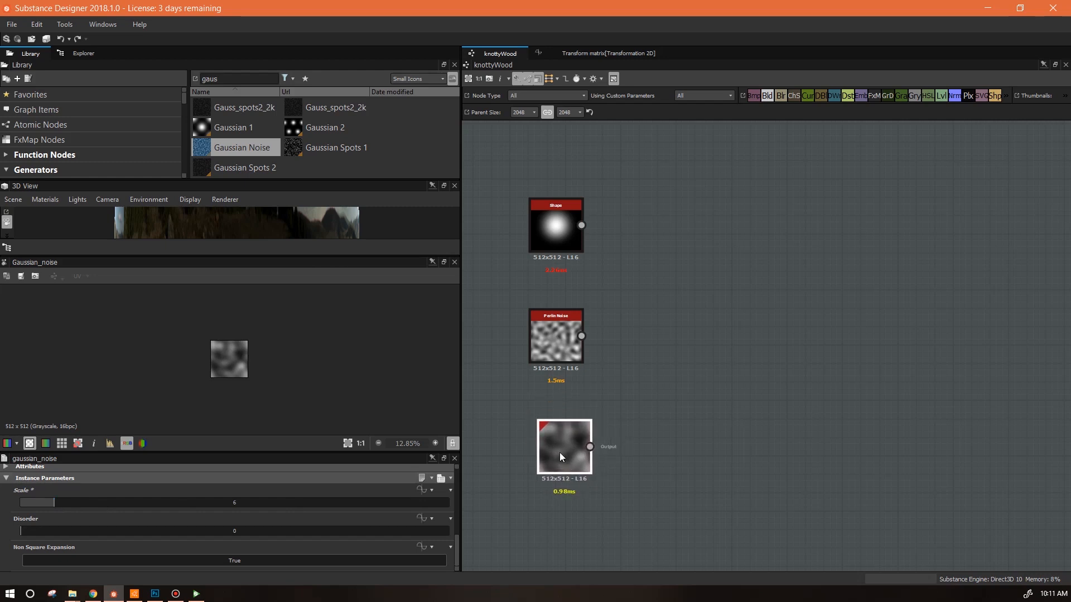
drag(561, 460, 555, 460)
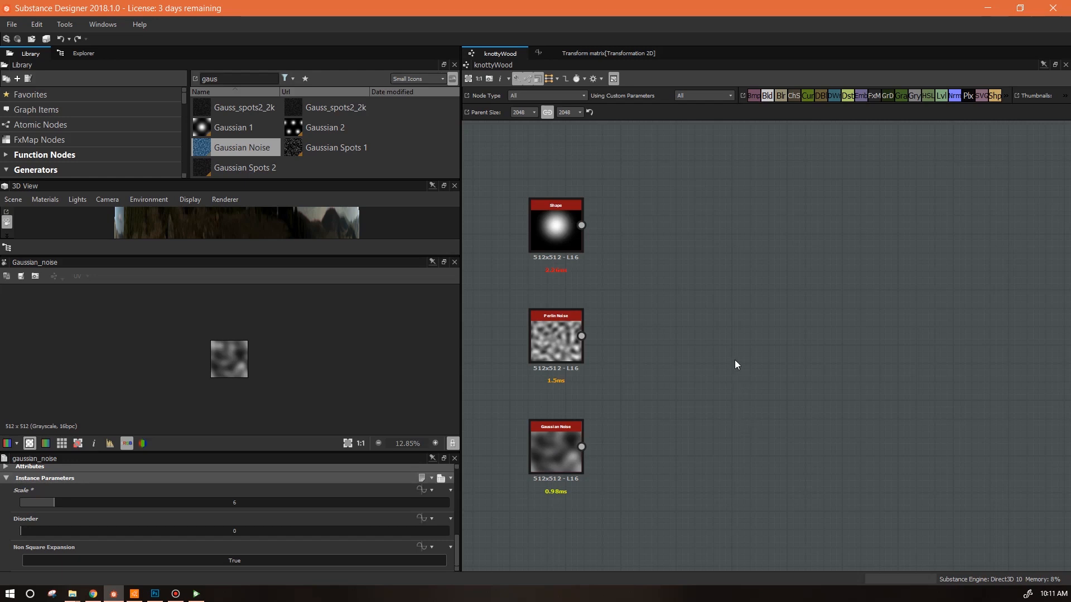
scroll(797, 395, down, 2)
middle_drag(873, 395, 778, 392)
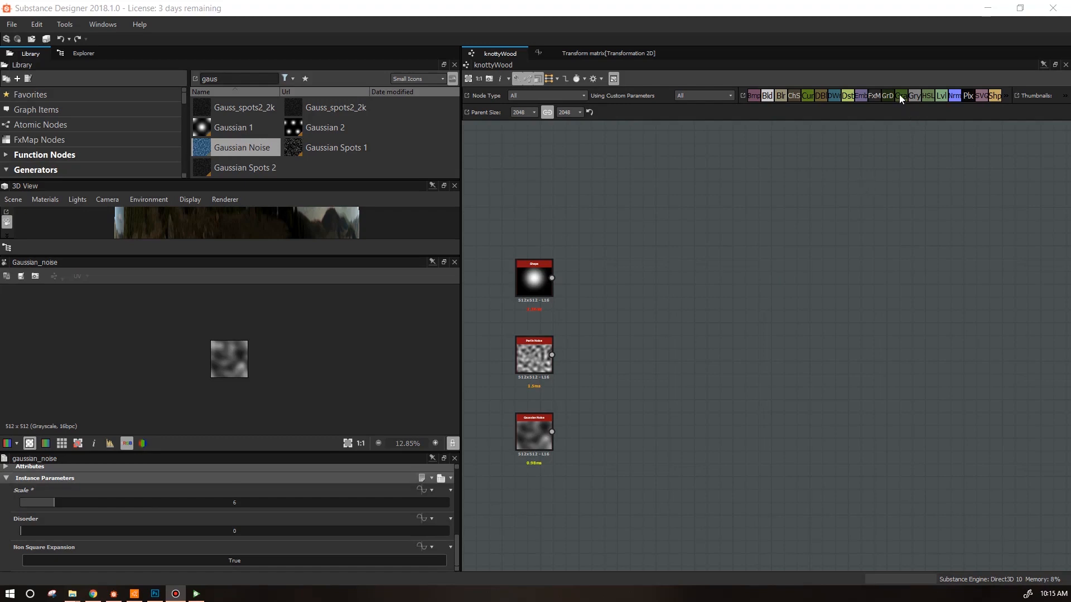
Step: Add a Gradient Map node to the right of the Shape node and connect the Shape output to its input
drag(901, 96, 705, 243)
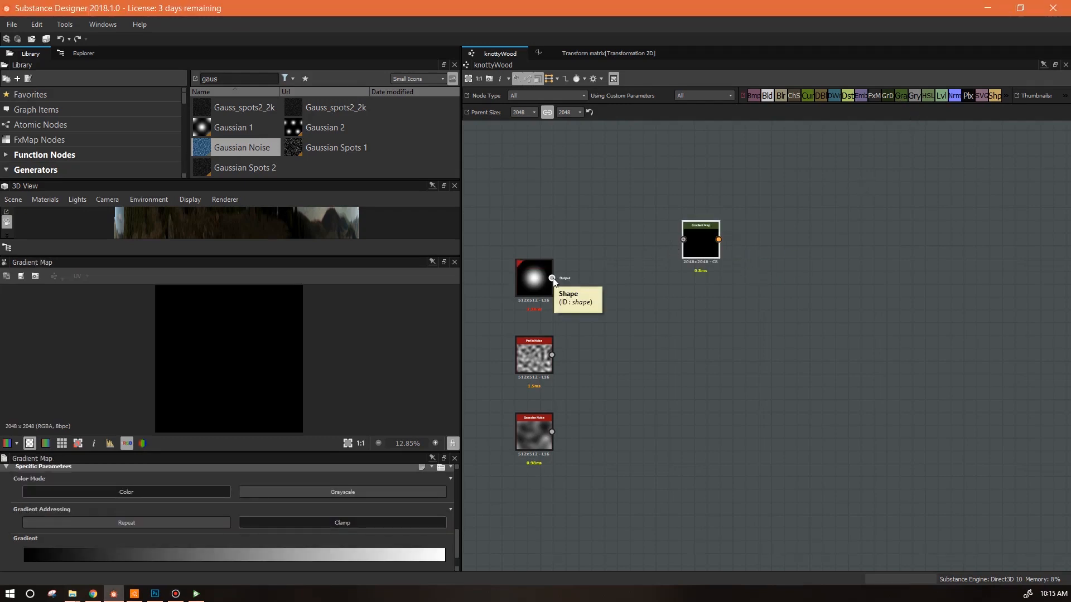
mouse_move(661, 248)
mouse_down()
mouse_move(688, 249)
mouse_move(653, 272)
mouse_move(674, 259)
mouse_up()
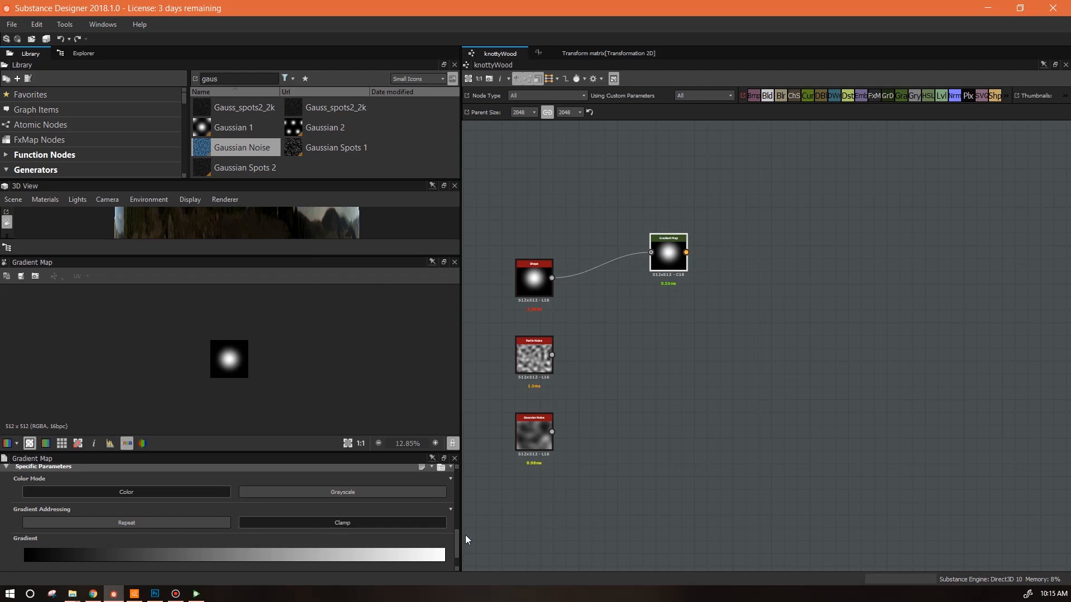
Step: Edit the Gradient Map's gradient, adding a near-black key at position 0.013 and a near-white key close to the white end
drag(458, 543, 456, 558)
click(438, 560)
drag(383, 171, 931, 146)
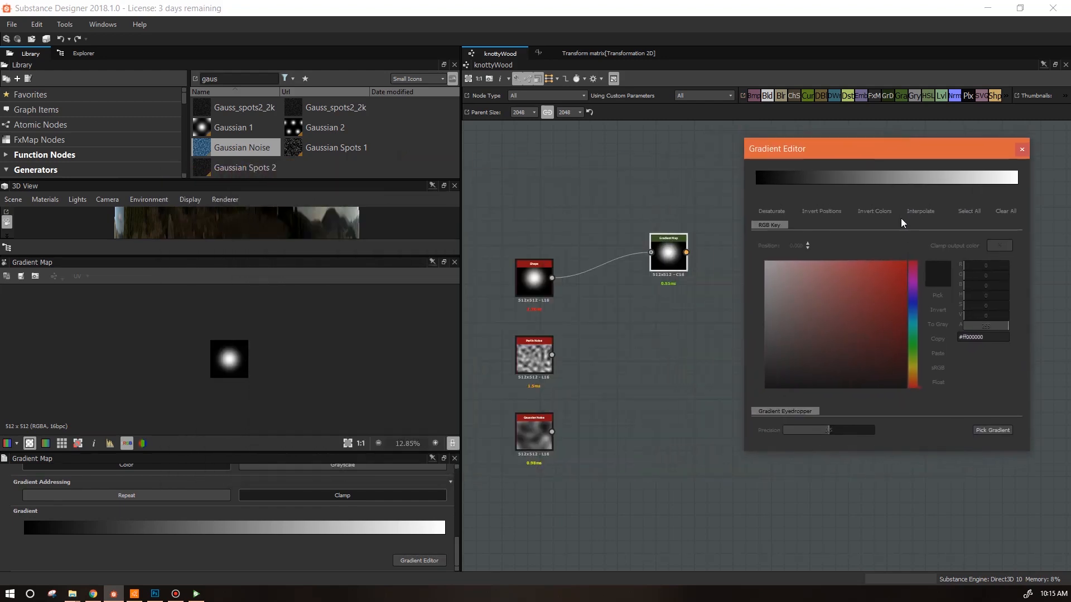
click(753, 185)
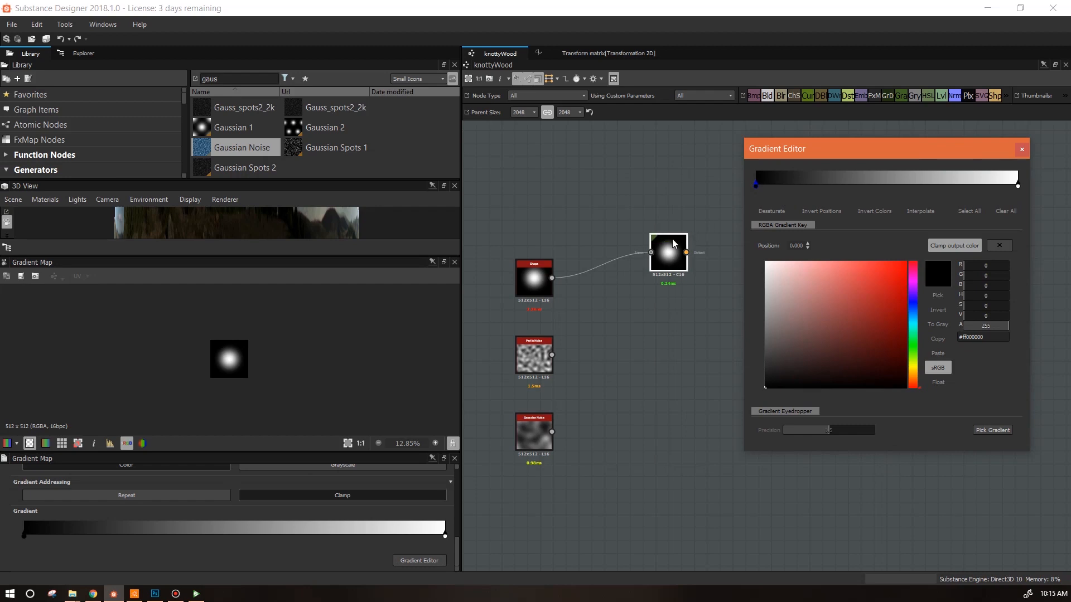
drag(675, 245, 655, 257)
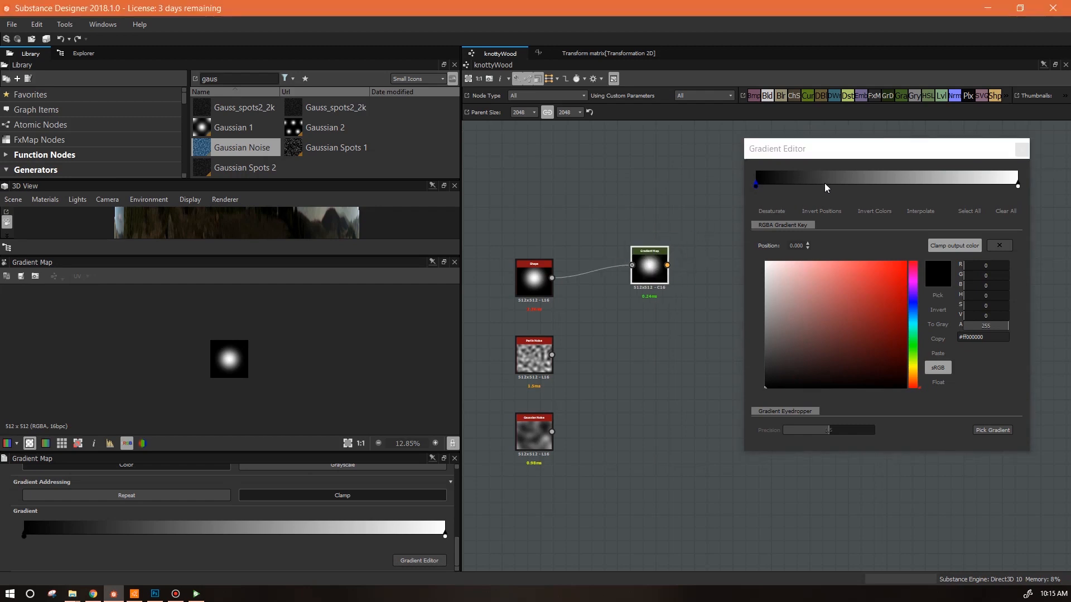
click(1018, 184)
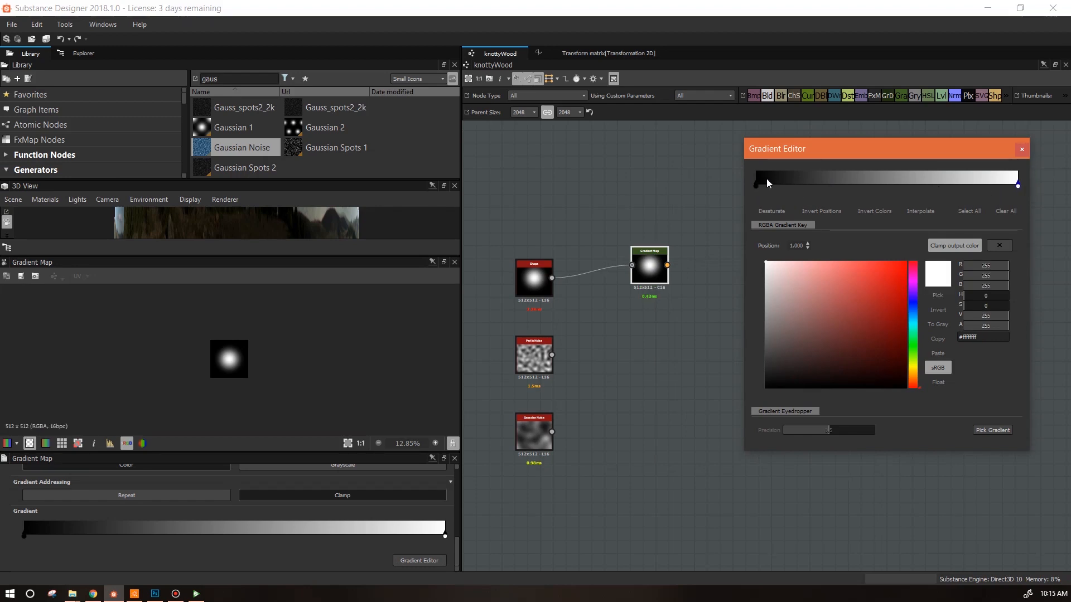
click(760, 178)
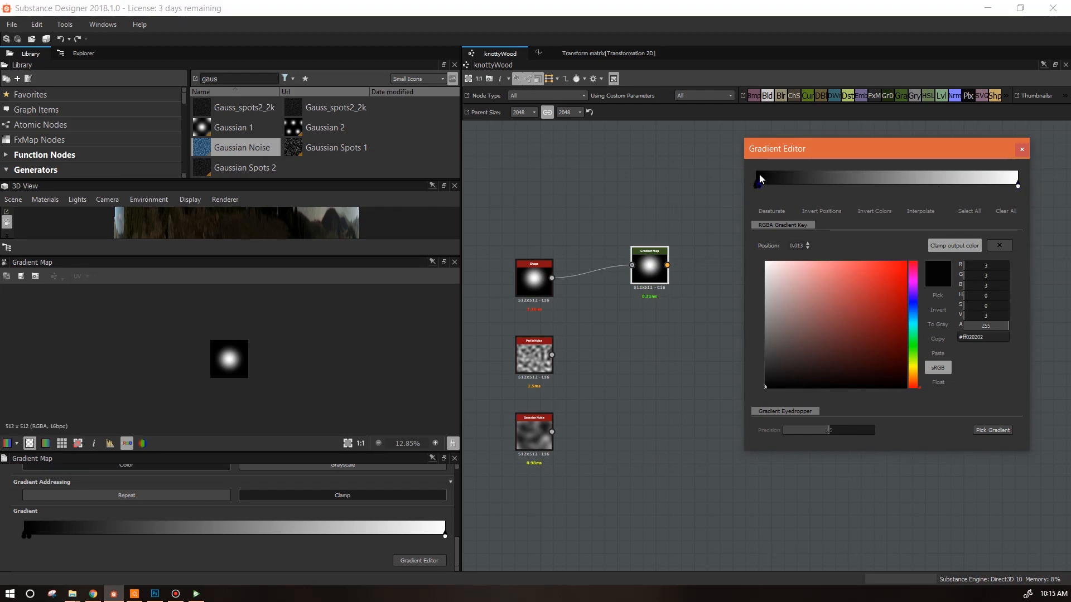
click(1017, 177)
Step: Spread copies of the near-white key along the gradient at about 0.2, 0.4, 0.63, 0.796 and 0.93
drag(1017, 188, 810, 198)
drag(1017, 185, 870, 186)
mouse_move(948, 186)
mouse_down()
mouse_move(1028, 187)
mouse_move(927, 185)
mouse_move(954, 188)
mouse_up()
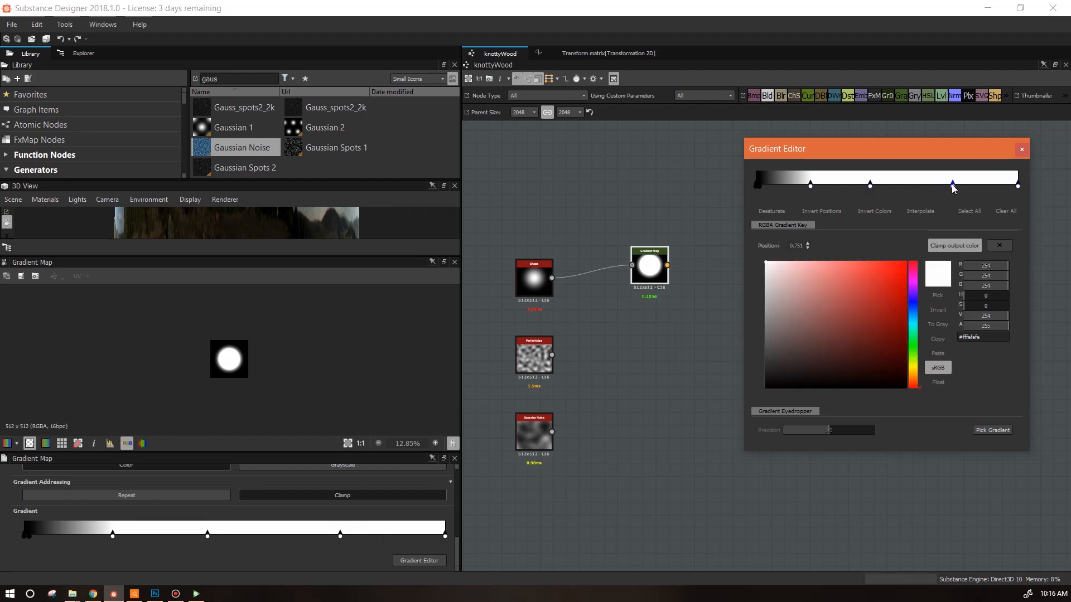
drag(871, 186, 846, 185)
drag(952, 186, 921, 186)
drag(846, 185, 861, 185)
click(1014, 184)
click(964, 184)
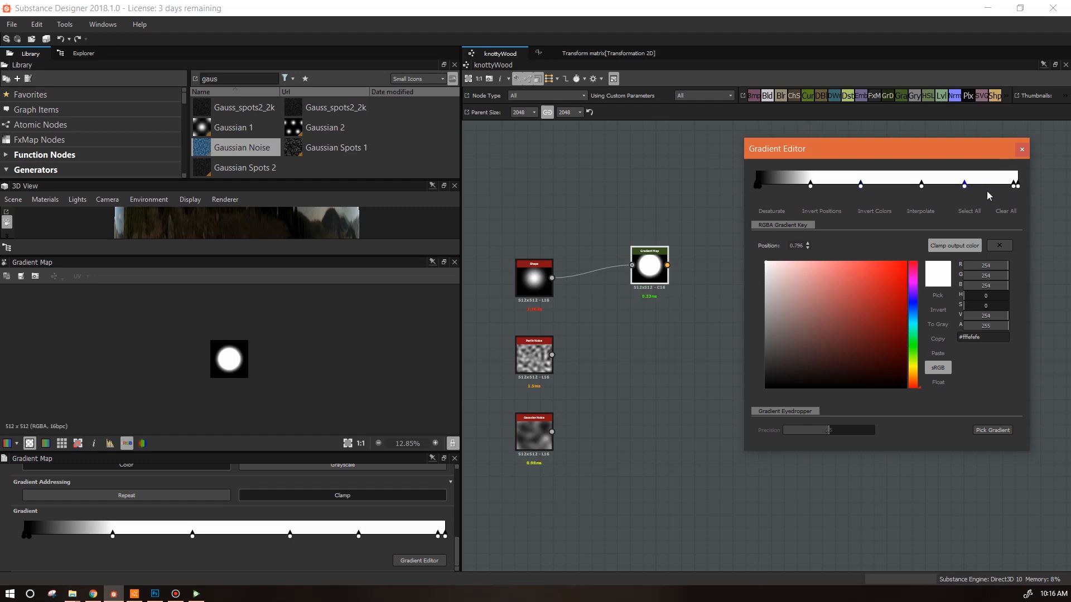
drag(1015, 186, 1000, 186)
Step: Place copies of the near-black key between the white gradient keys, including one at 0.268, to form alternating dark and light bands
drag(760, 185, 834, 185)
drag(759, 186, 892, 186)
drag(760, 186, 946, 192)
drag(760, 187, 984, 191)
click(760, 183)
drag(761, 187, 1009, 192)
drag(772, 187, 826, 188)
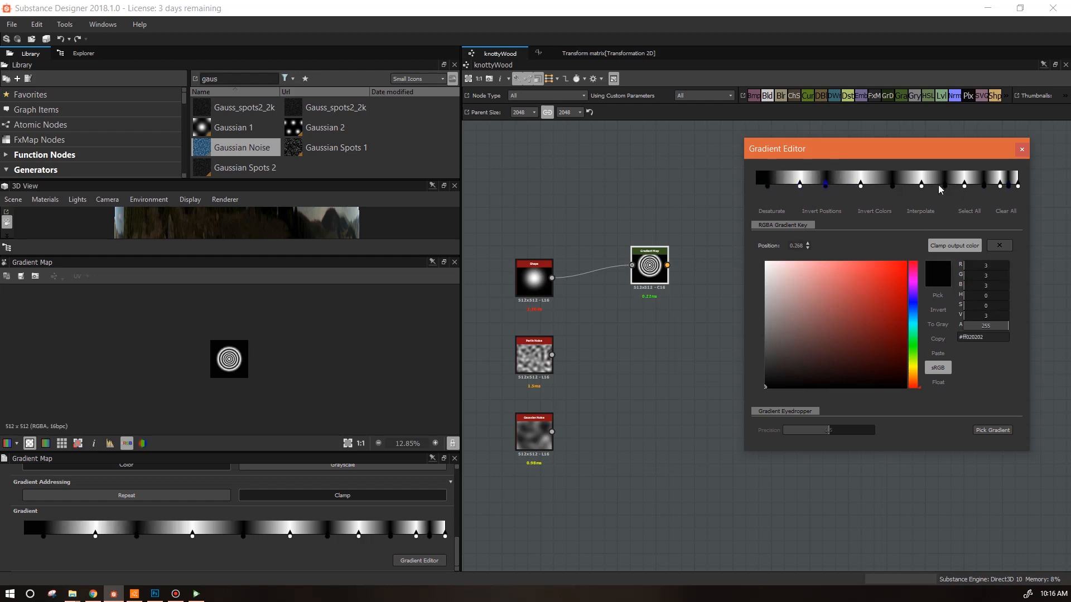
Step: Fine-tune the middle gradient keys for even ring spacing, moving the second white key to 0.396, and close the gradient editor
mouse_move(893, 187)
mouse_down()
mouse_move(918, 187)
mouse_move(896, 188)
mouse_up()
scroll(321, 361, up, 3)
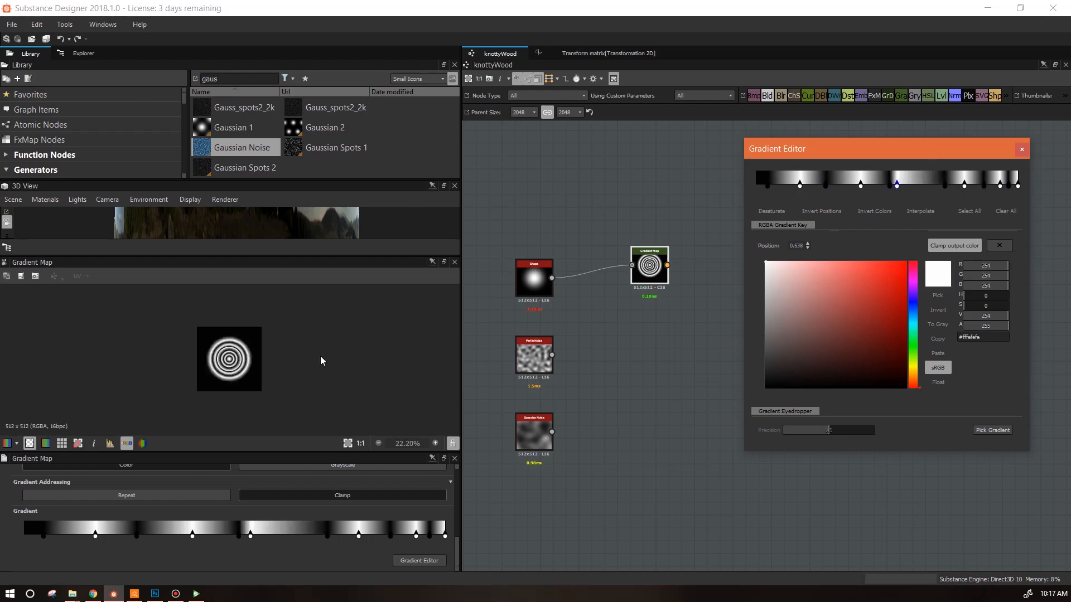
scroll(323, 357, up, 8)
mouse_move(861, 185)
mouse_down()
mouse_move(884, 187)
mouse_move(868, 198)
mouse_move(919, 189)
mouse_move(860, 190)
mouse_up()
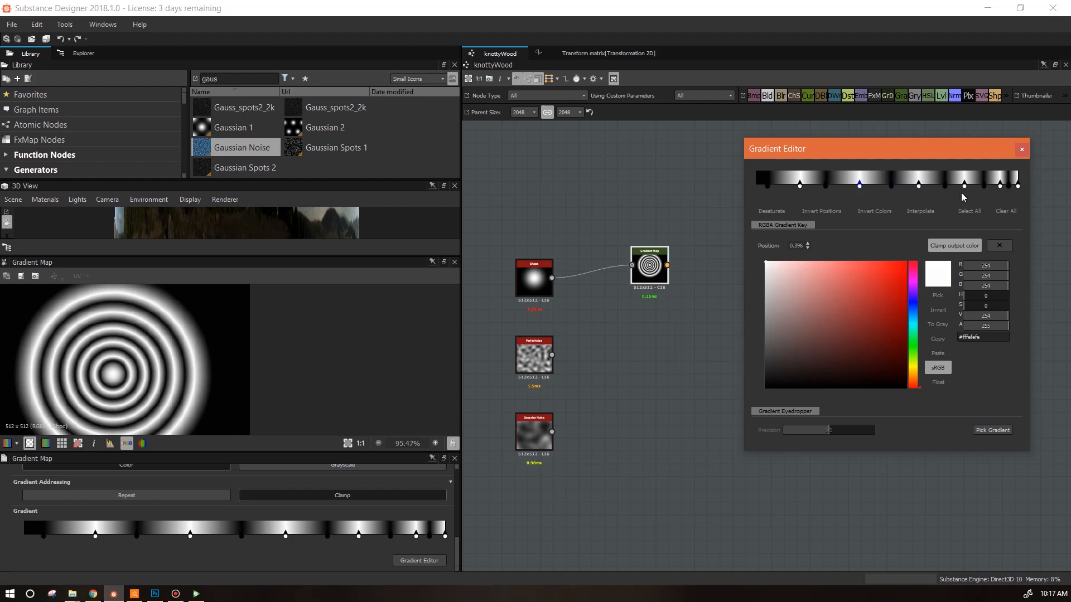
click(1023, 150)
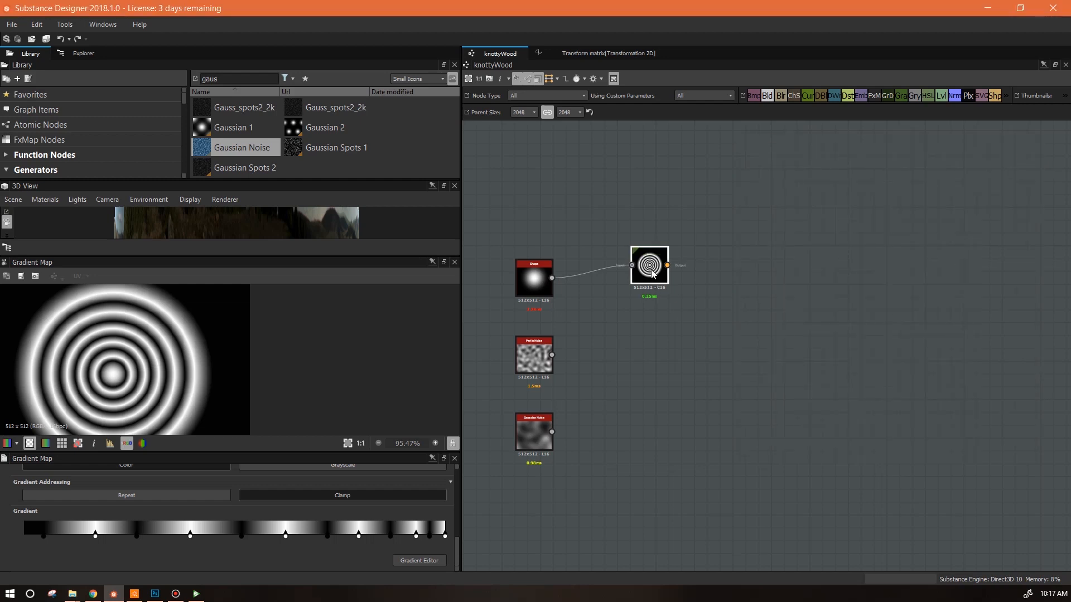
Step: Set the Gradient Map's color mode to Grayscale and align the node beside the Shape node
drag(659, 263, 633, 265)
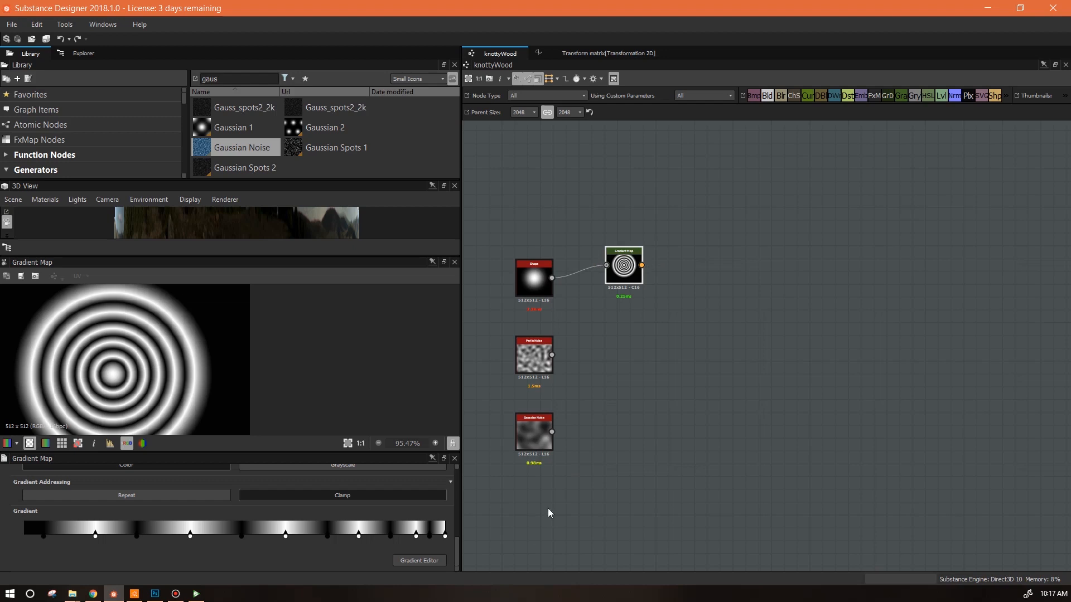
drag(458, 547, 457, 536)
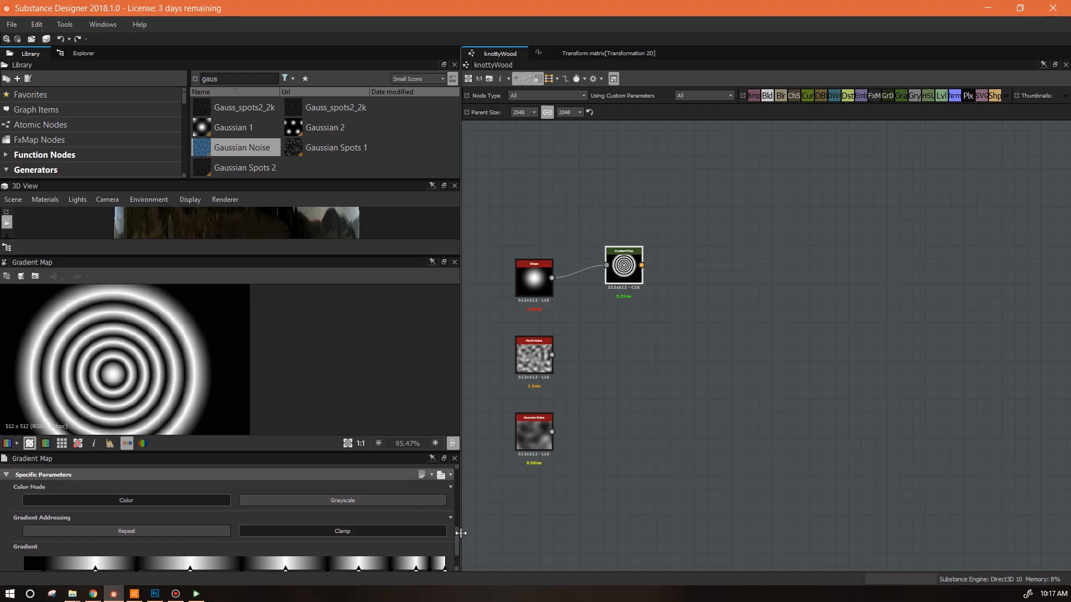
click(382, 501)
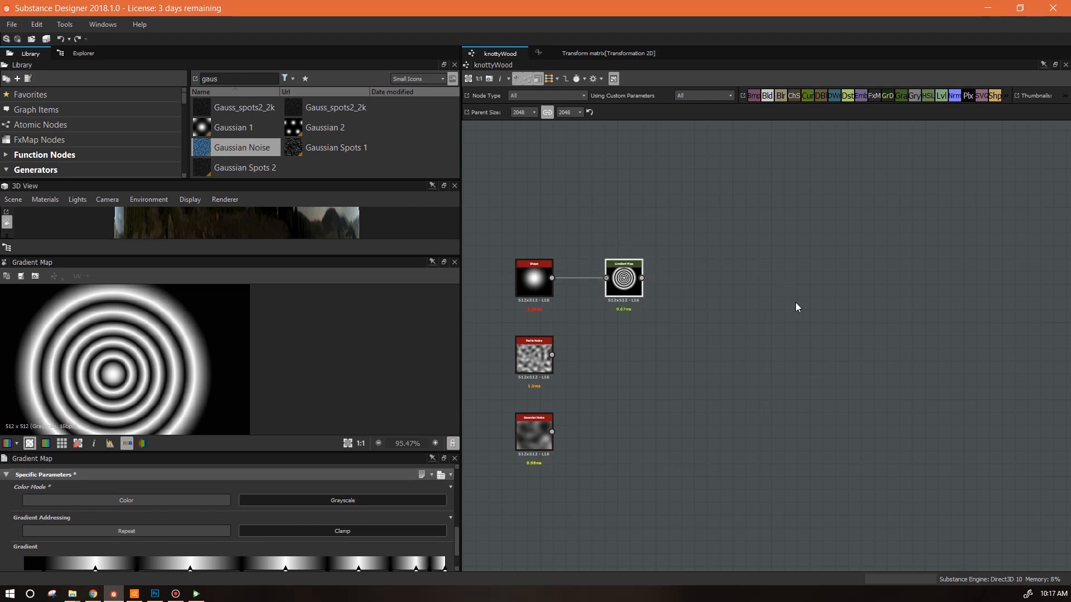
scroll(187, 369, down, 2)
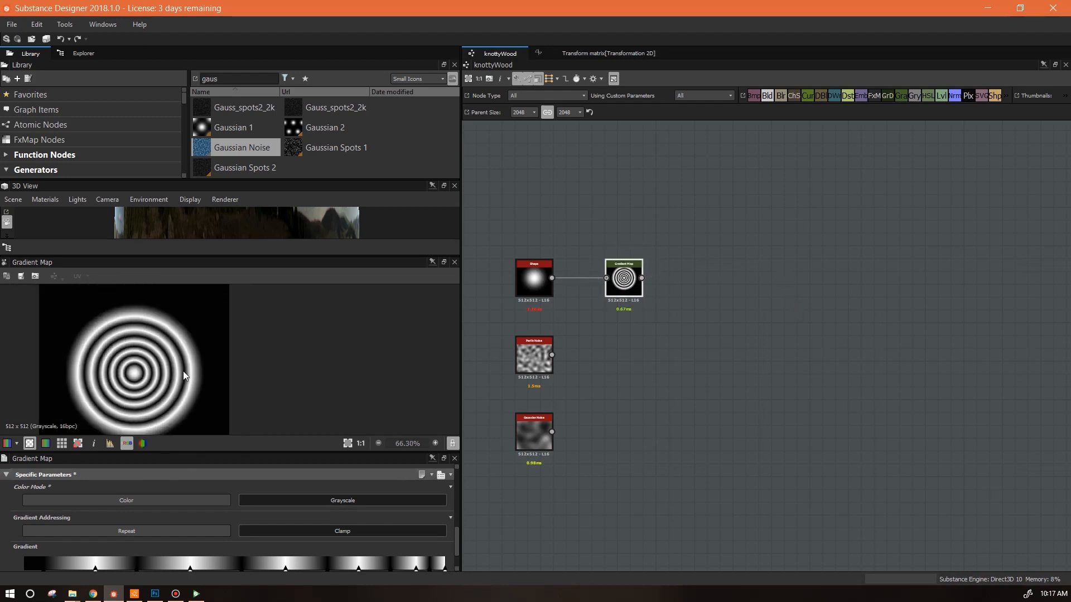
middle_drag(183, 371, 273, 362)
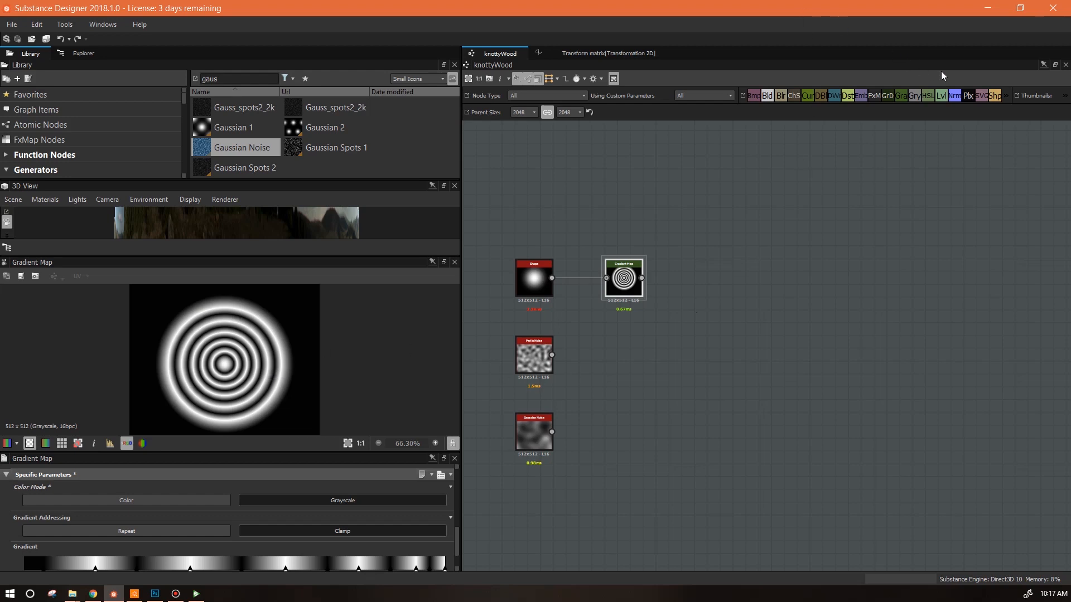
Step: Add a Warp node to the right of the Gradient Map and feed the Gradient Map's output into its main input
right_click(749, 206)
mouse_move(787, 211)
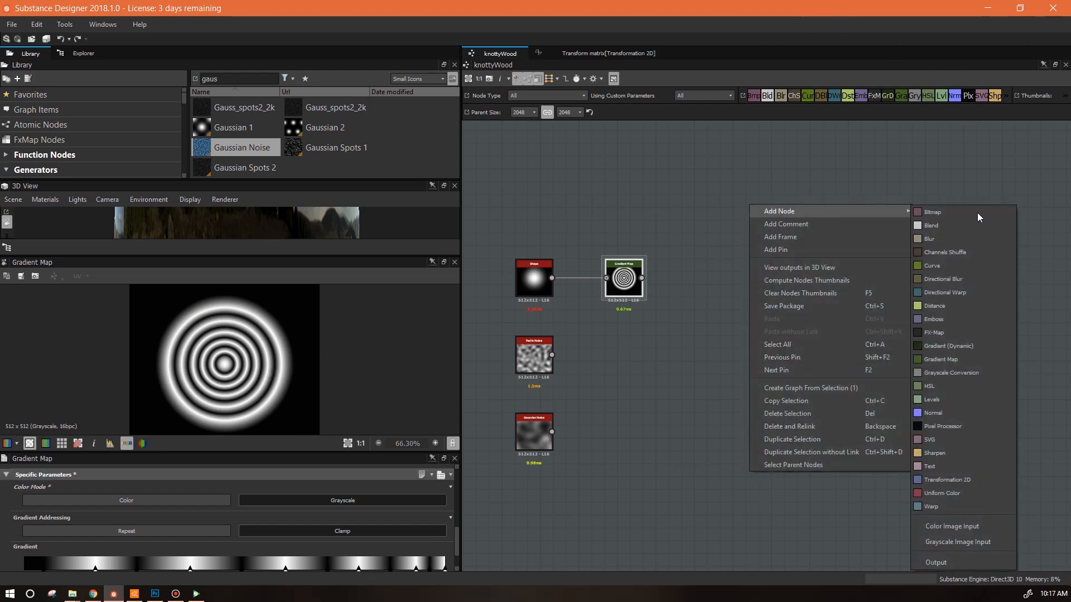
click(949, 506)
drag(765, 221, 764, 276)
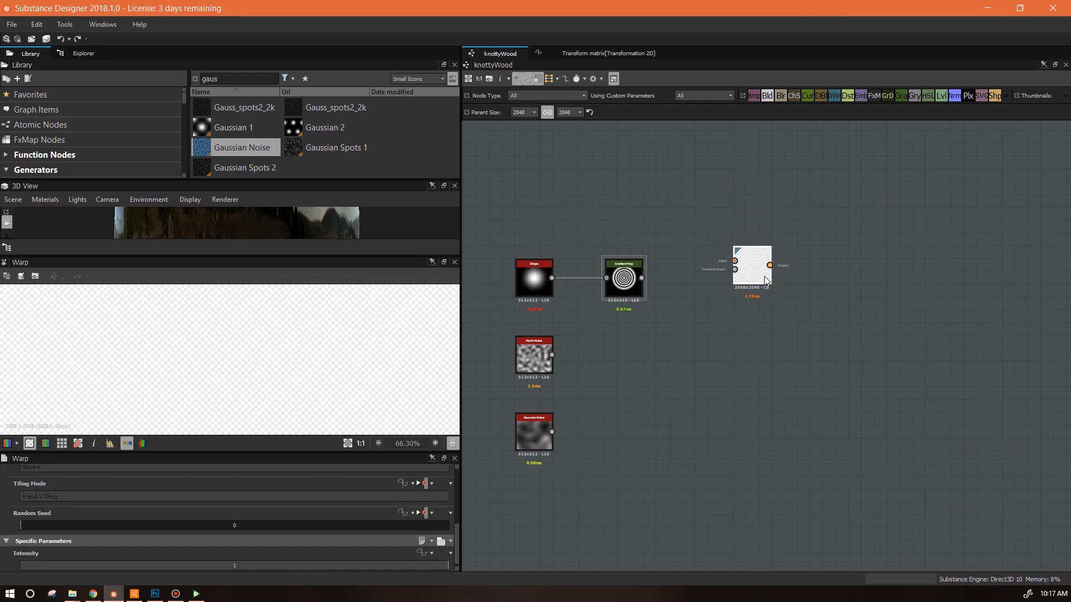
drag(642, 277, 735, 261)
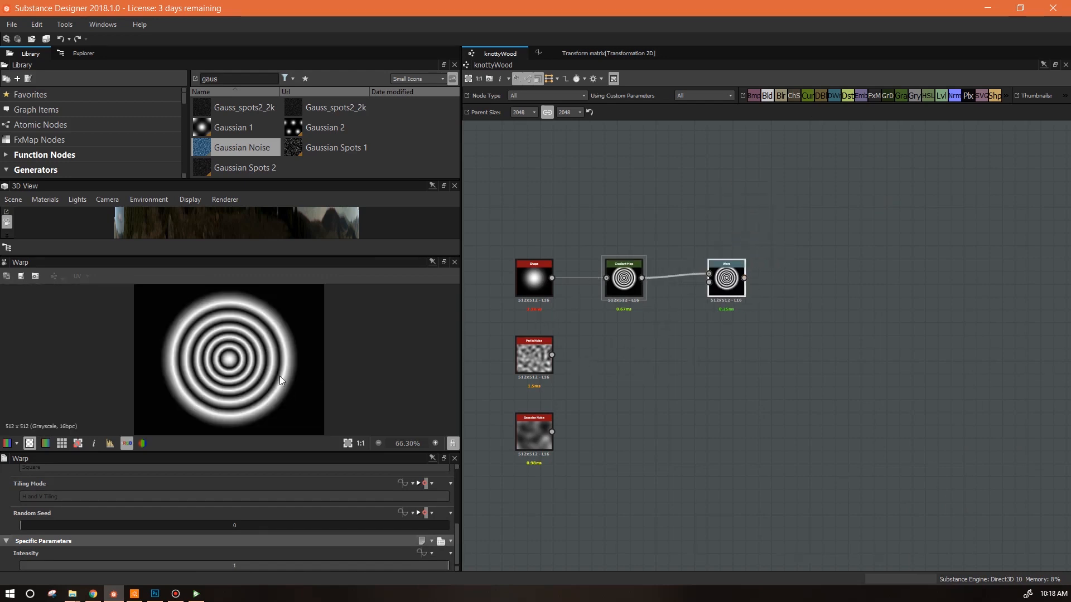
scroll(279, 332, up, 3)
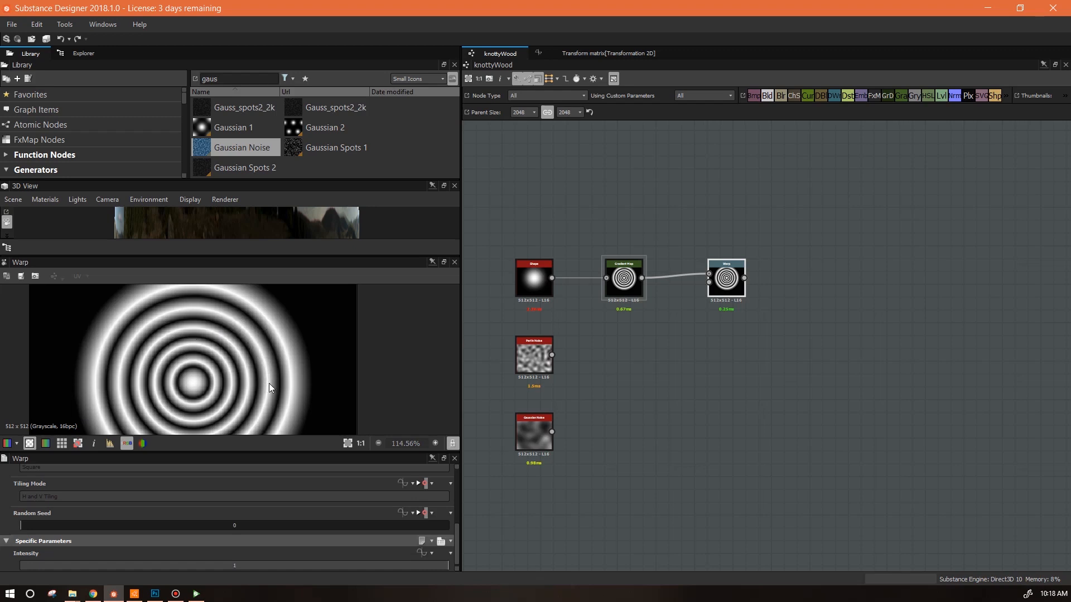
Step: Add a Transformation 2D node beside the Perlin Noise node and connect the Perlin Noise output to it
drag(534, 347, 534, 357)
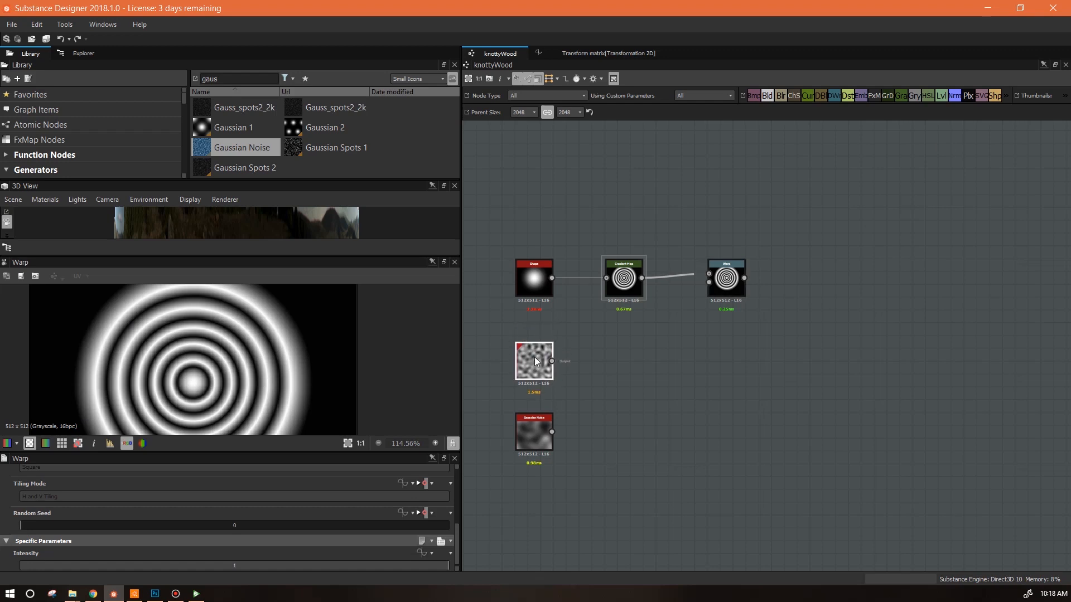
right_click(837, 174)
mouse_move(849, 176)
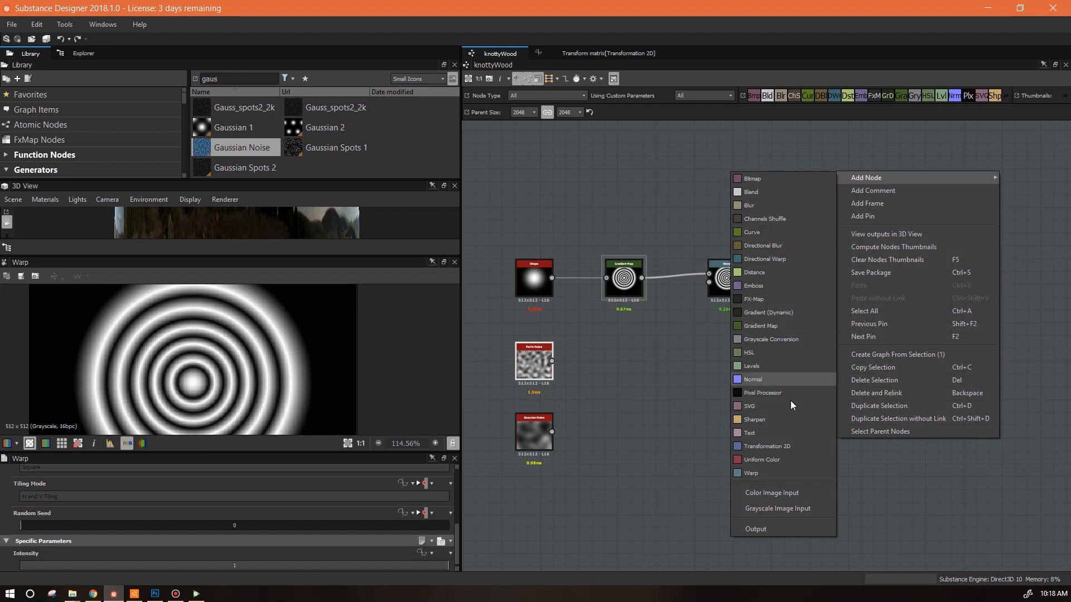
click(775, 449)
drag(833, 176, 655, 355)
drag(552, 361, 659, 358)
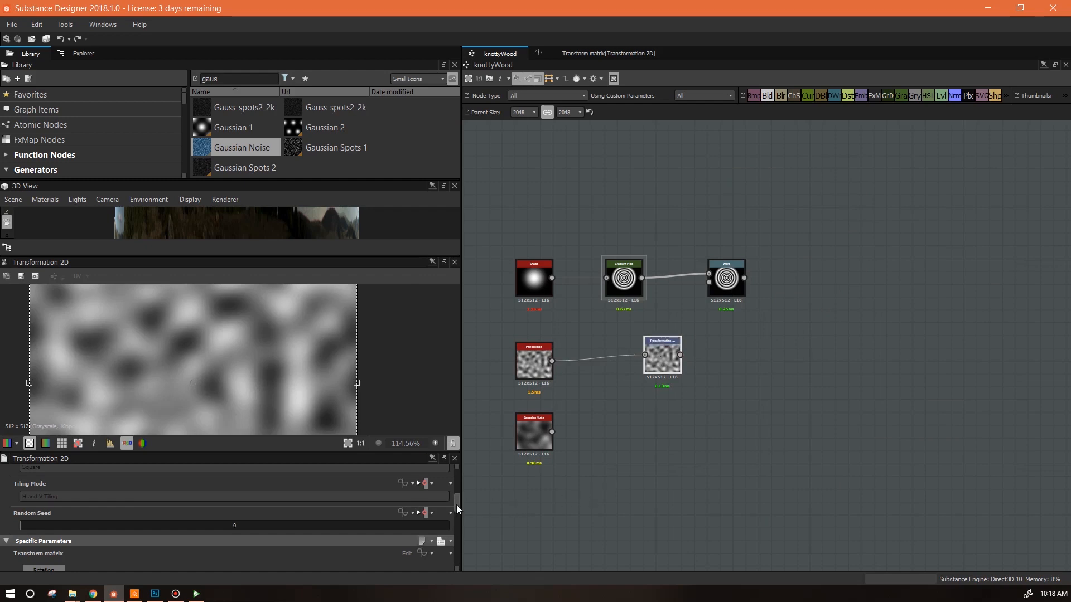
Step: Stretch the Transformation 2D node by /2 and connect its output to the Warp node's gradient input
drag(455, 504, 458, 521)
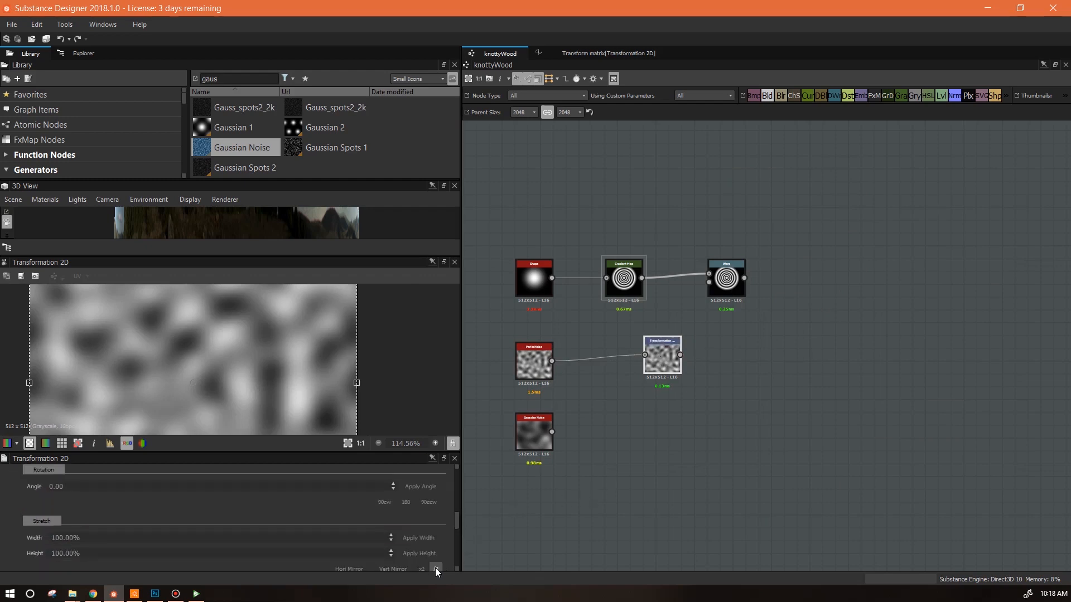
click(436, 569)
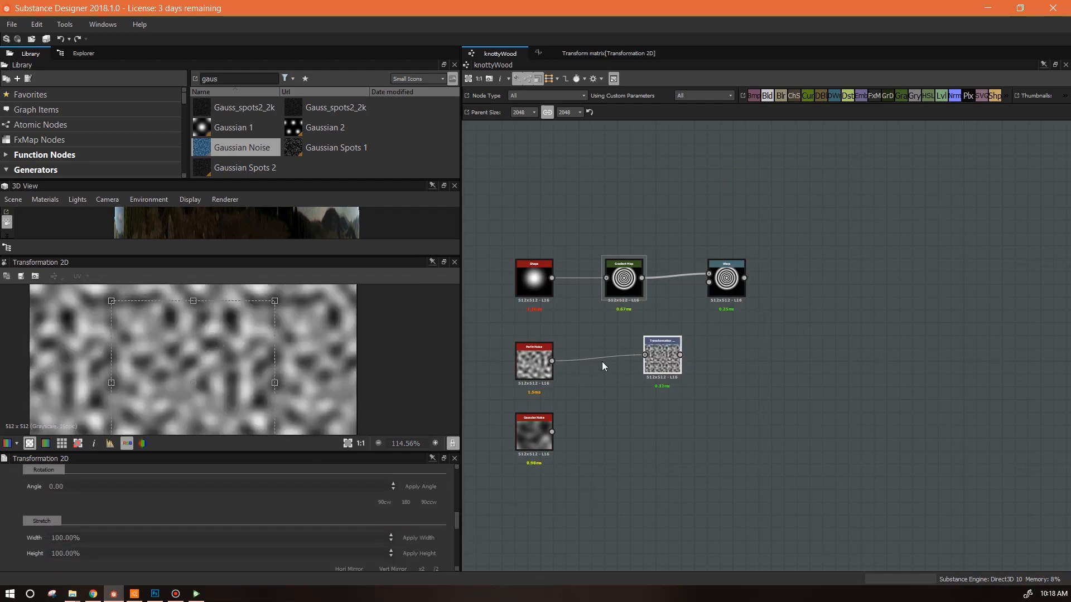
drag(704, 329, 709, 281)
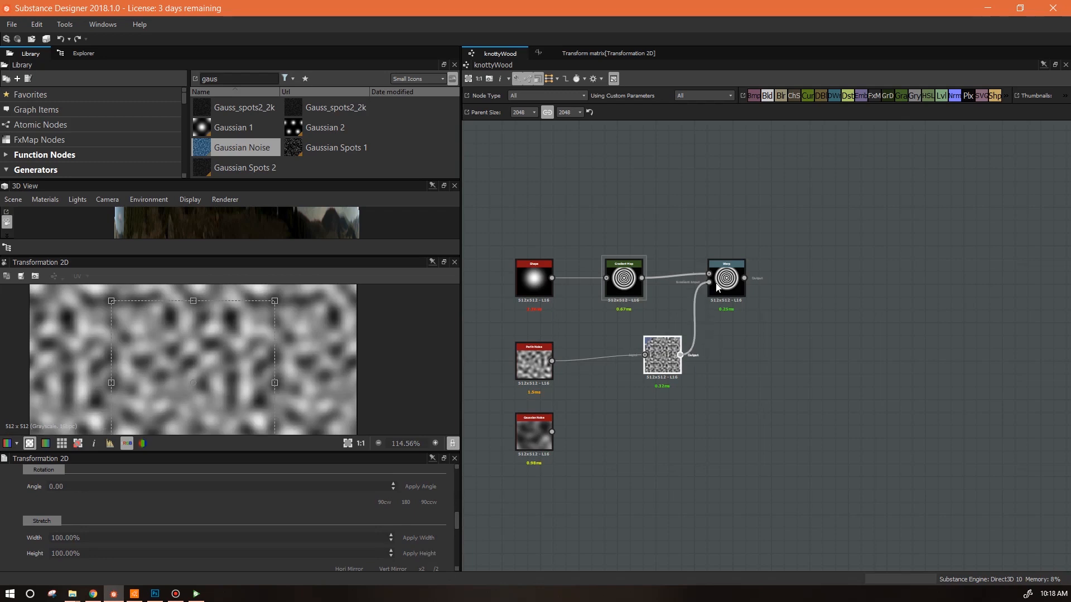
Step: Lower the Warp node's intensity for a subtle ring distortion and move the Transformation 2D node closer to the Perlin Noise node
double_click(720, 287)
drag(443, 565, 98, 570)
drag(226, 459, 240, 511)
scroll(252, 440, down, 3)
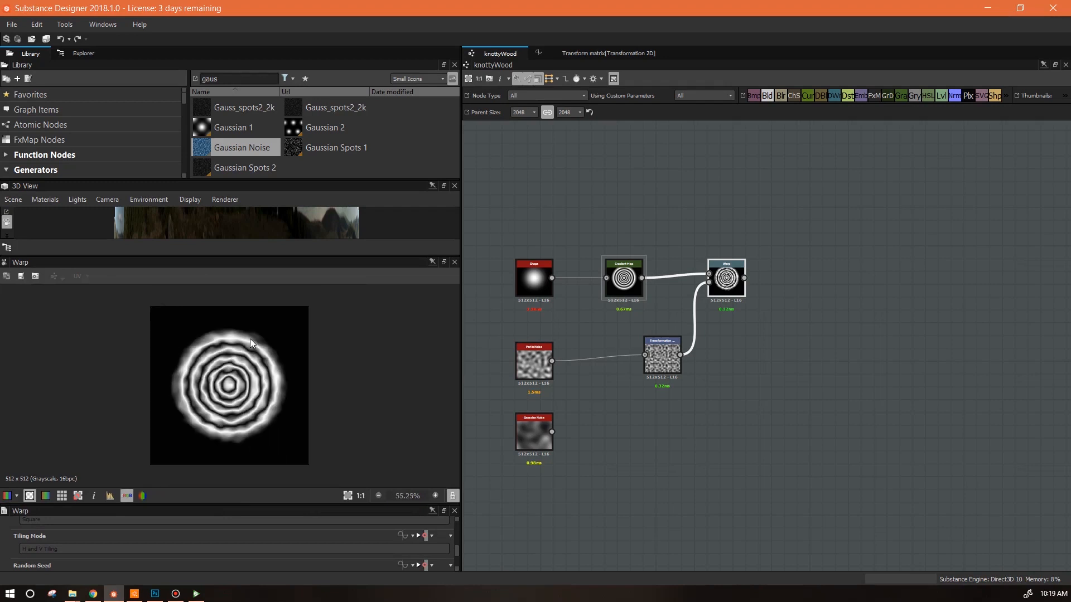
scroll(248, 386, up, 2)
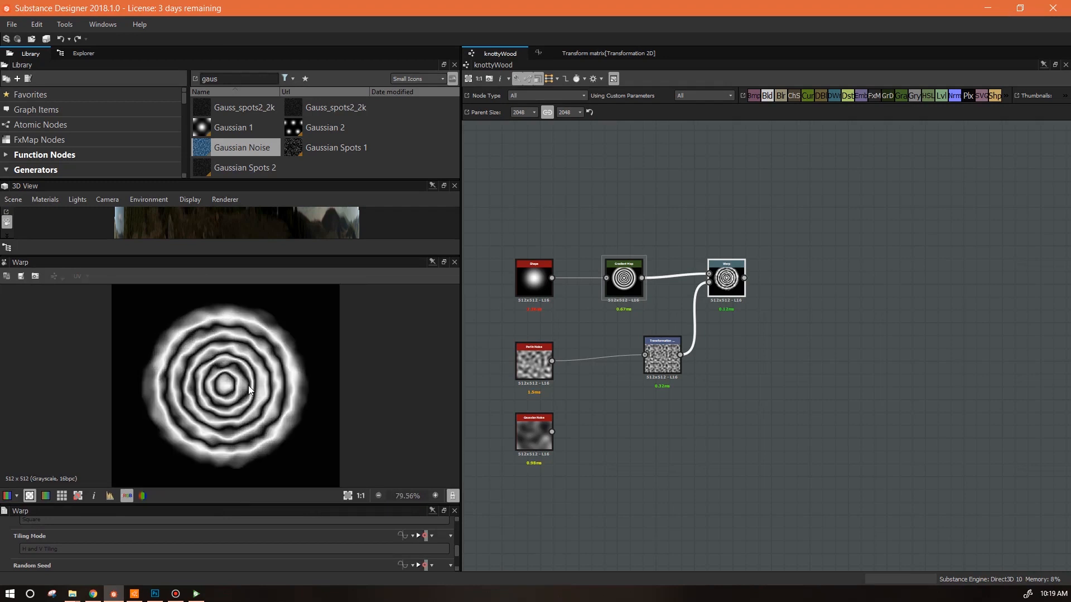
scroll(262, 340, up, 2)
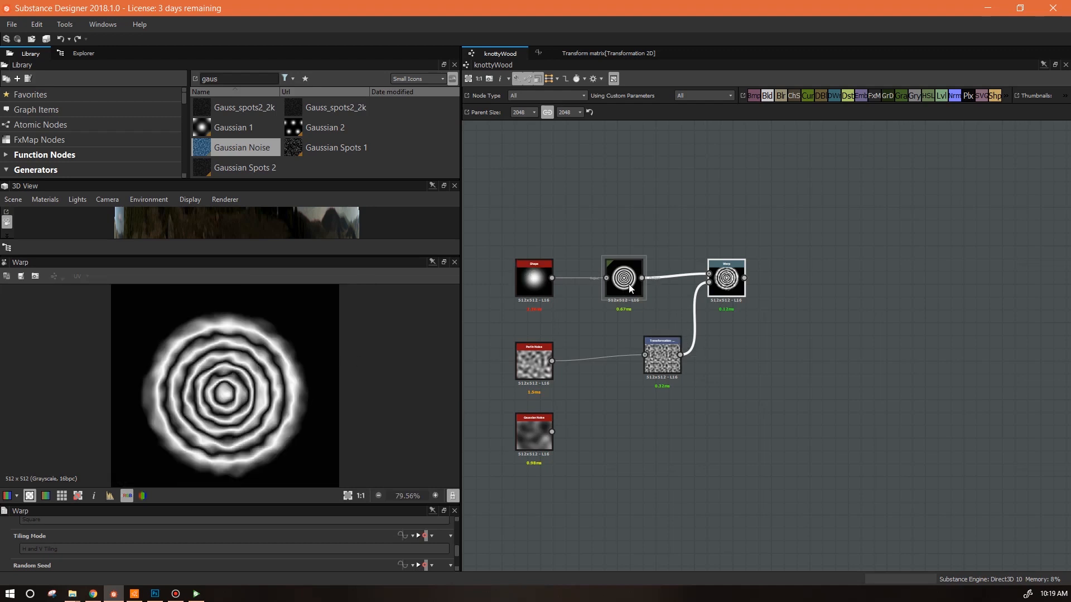
drag(654, 352, 603, 365)
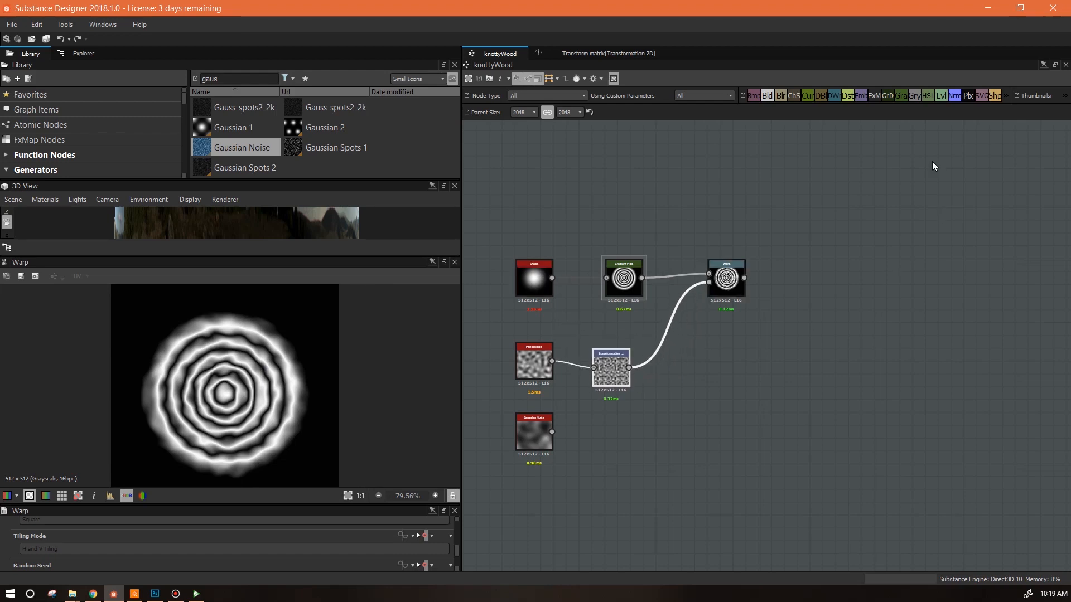
Step: Add a second Warp node fed by the first Warp and connect the Perlin Noise output to its gradient input
right_click(873, 175)
mouse_move(878, 183)
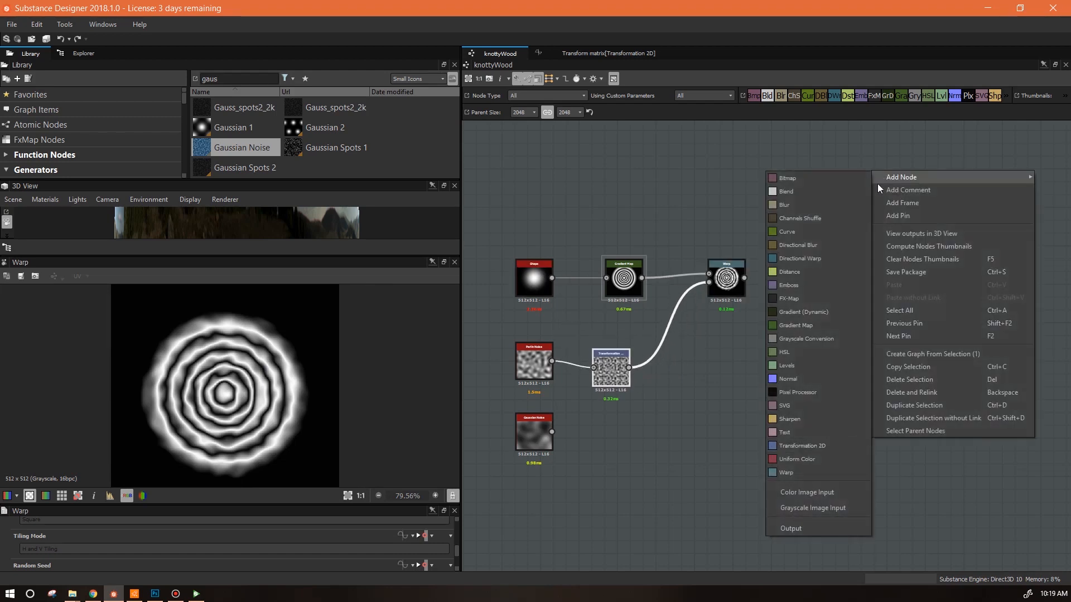
click(831, 465)
drag(868, 188, 828, 290)
drag(744, 278, 812, 274)
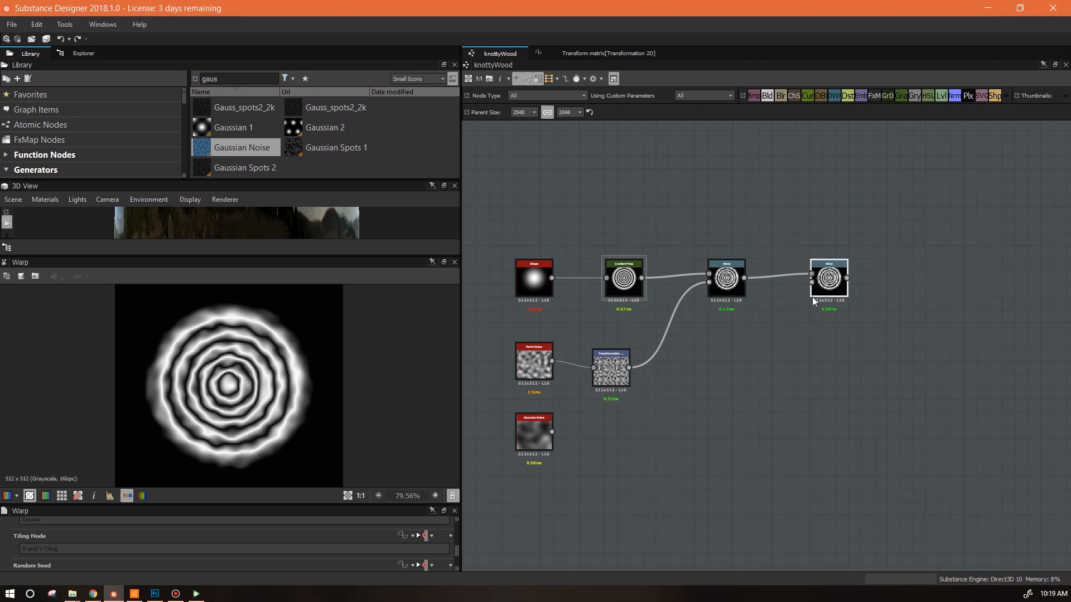
drag(558, 355, 551, 363)
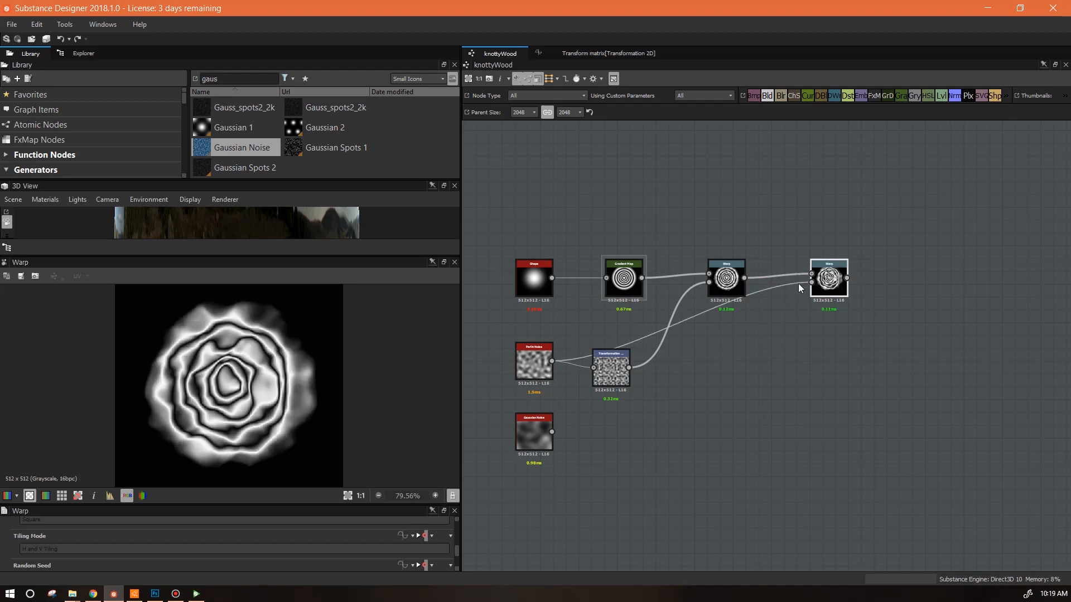
Step: Move the second Warp node closer to the first and set its intensity to 0.8
drag(836, 282, 811, 281)
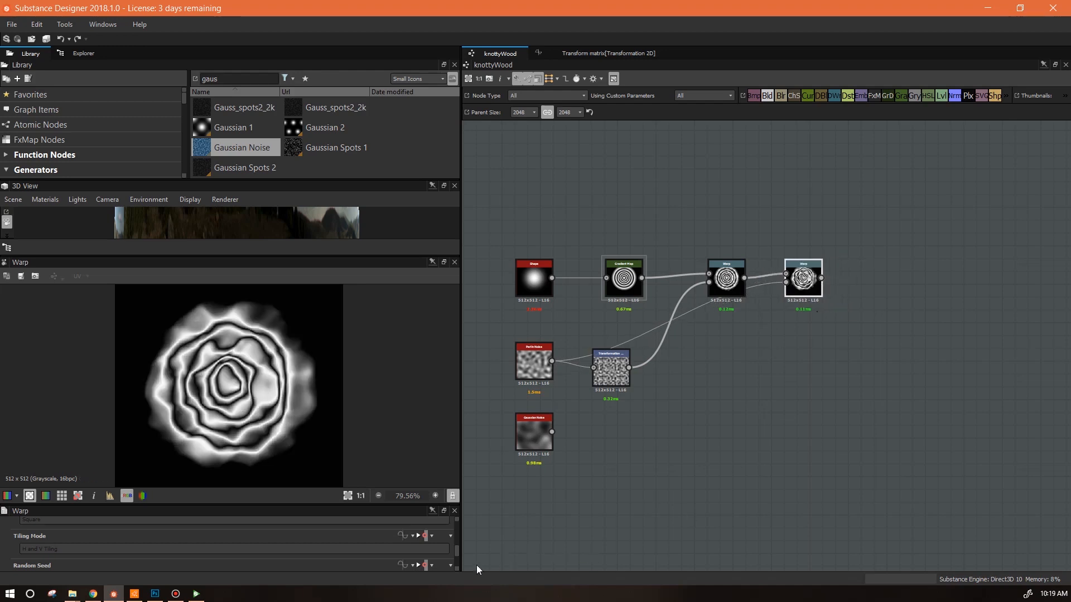
drag(457, 550, 362, 566)
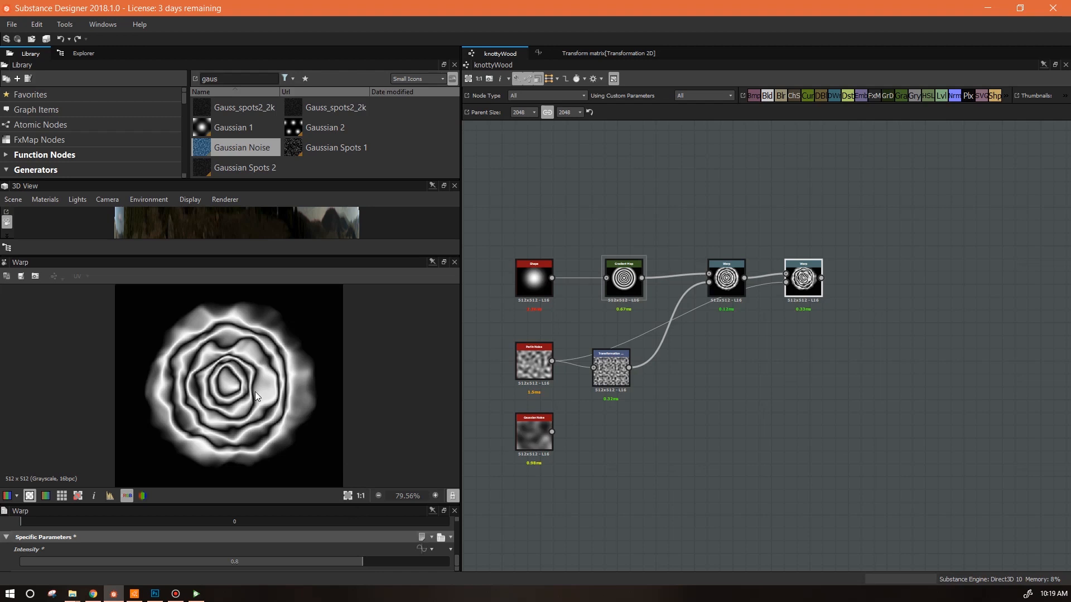
scroll(256, 392, down, 4)
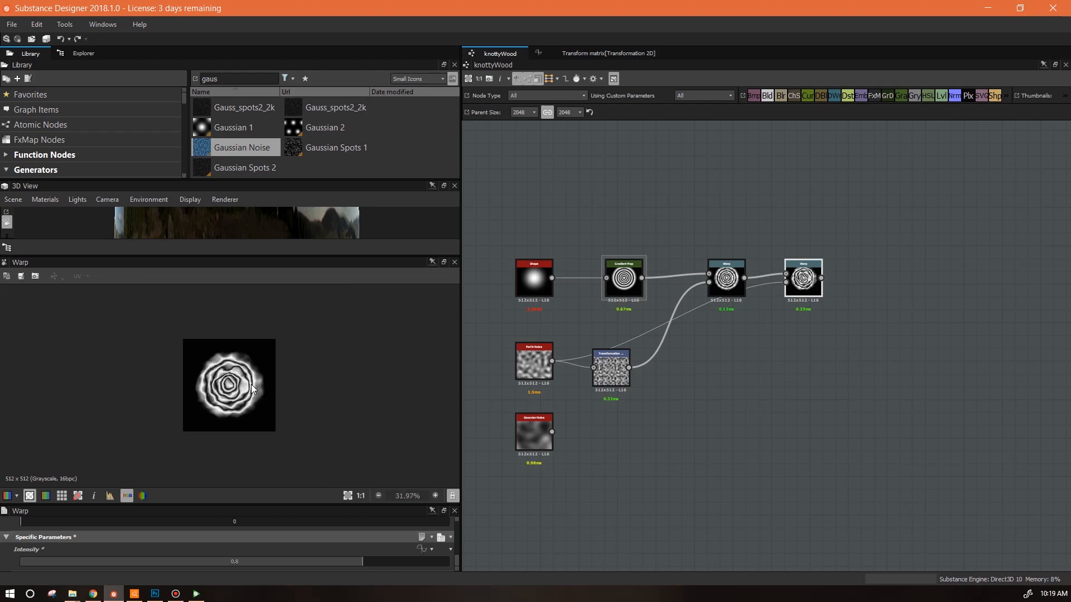
scroll(251, 384, up, 3)
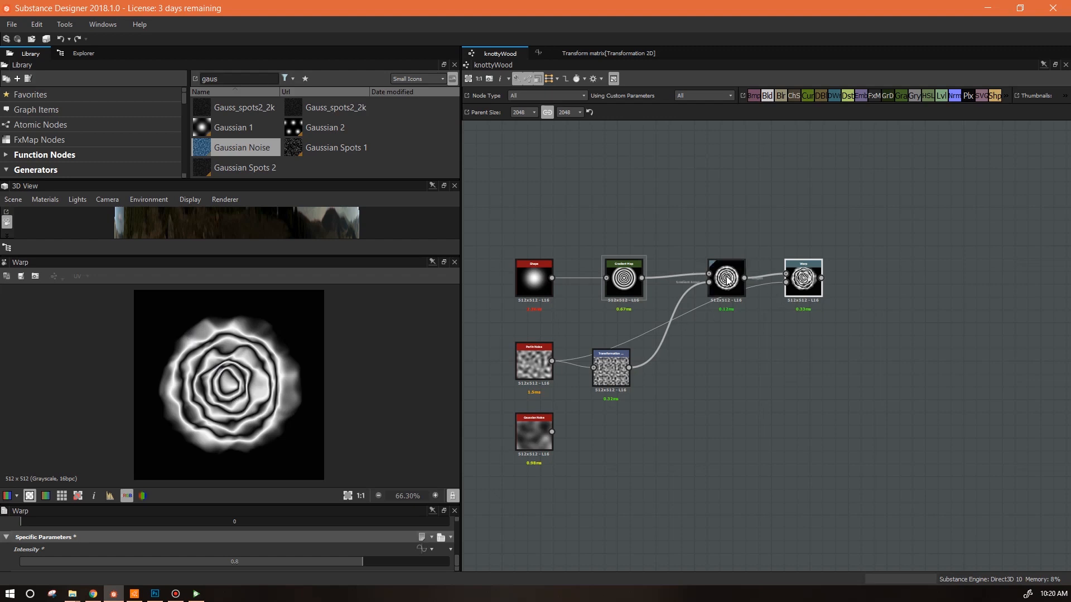
Step: Shift both Warp nodes closer to the Gradient Map node to tighten the row
drag(726, 278, 707, 279)
drag(798, 281, 707, 280)
click(709, 280)
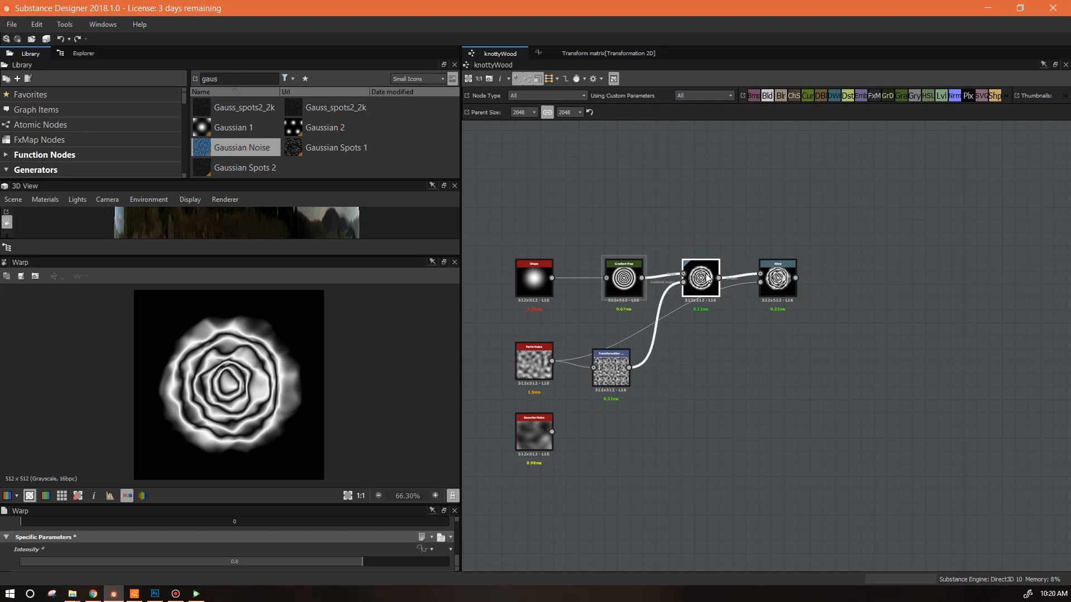
Step: Add a third Warp node fed by the second Warp and connect the Gaussian Noise output to its gradient input
right_click(887, 198)
mouse_move(919, 206)
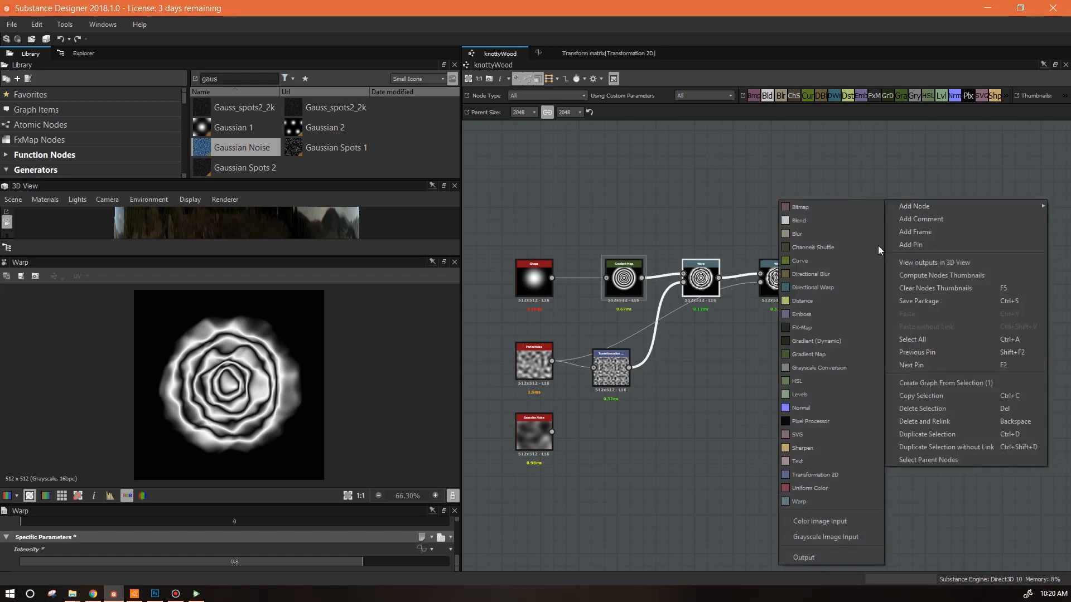
click(843, 502)
drag(864, 196, 797, 278)
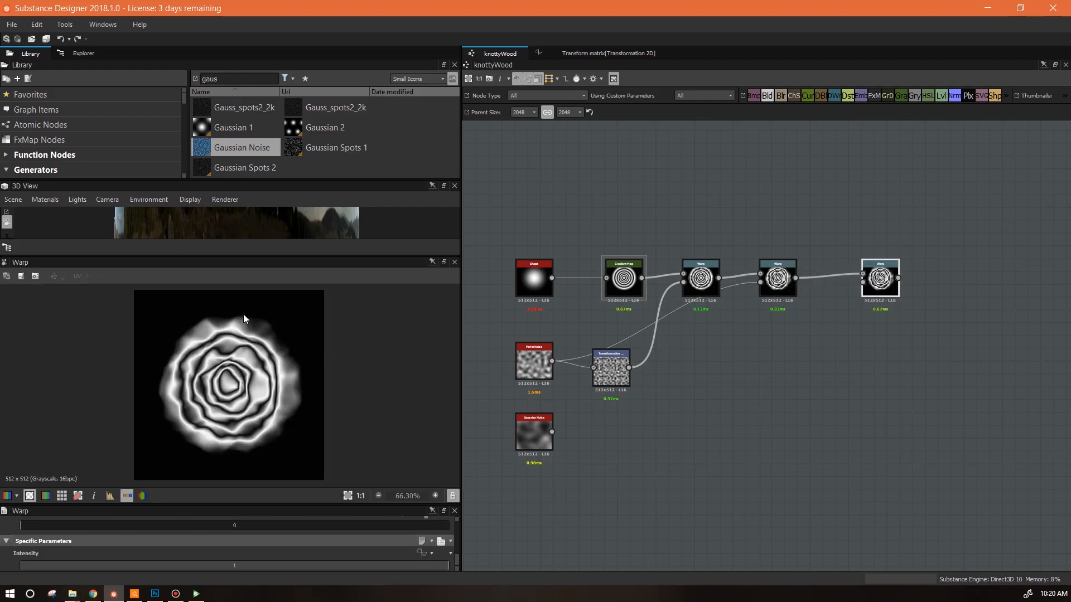
drag(539, 428, 540, 440)
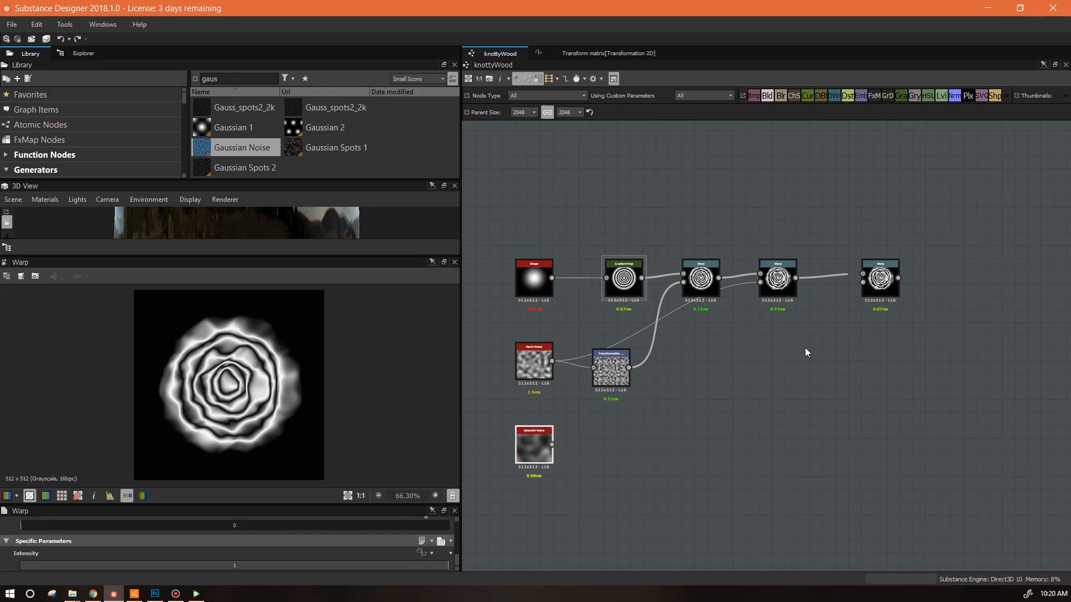
drag(861, 282, 552, 445)
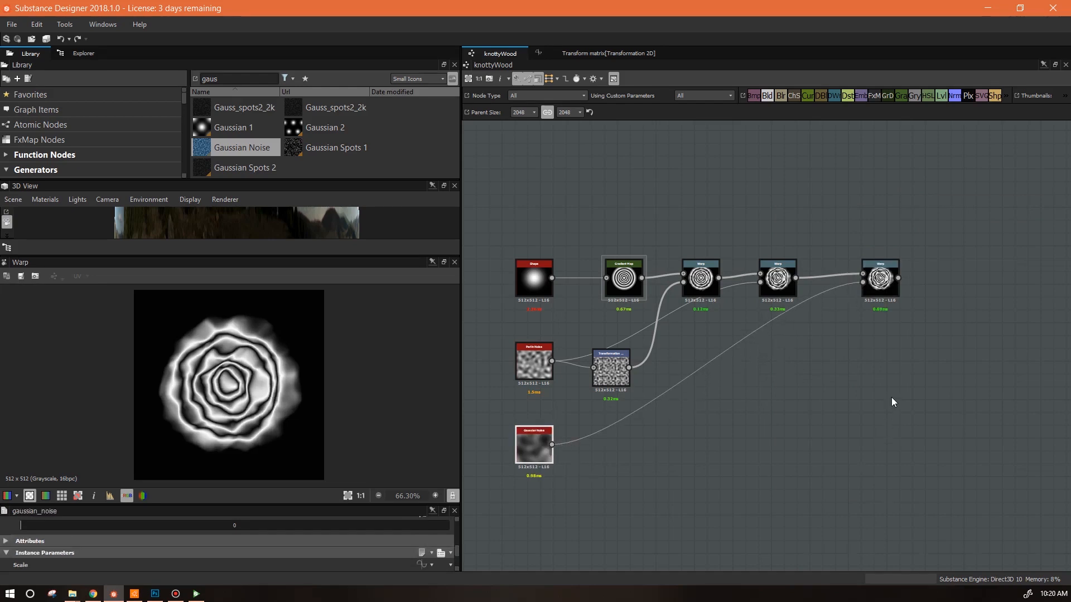
drag(887, 290, 862, 290)
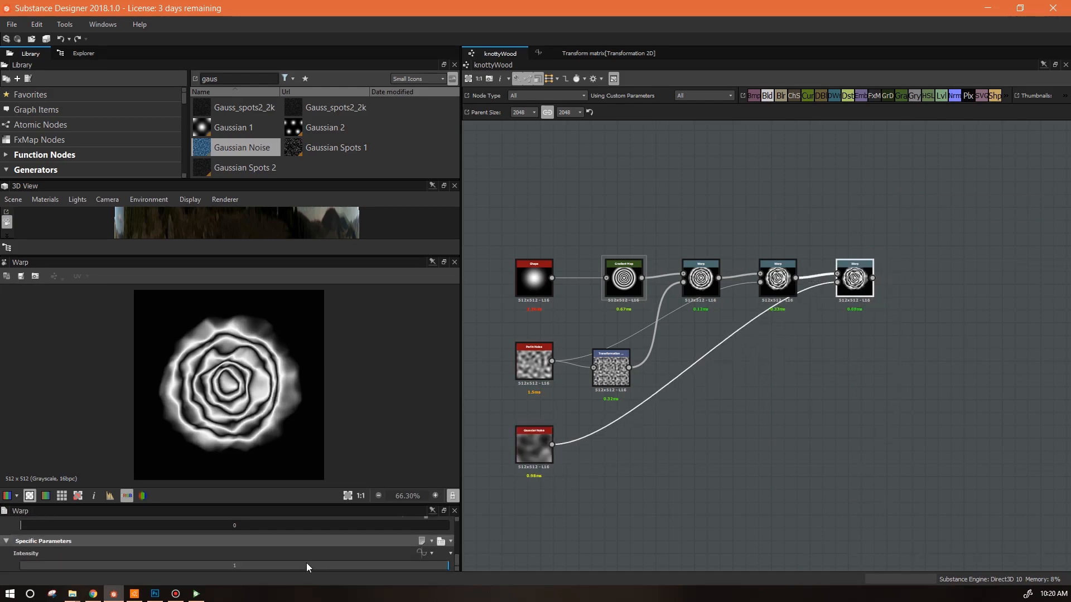
Step: Enter 50 as the third Warp's intensity to extend its range, and lower the intensity to about 6.9
click(238, 565)
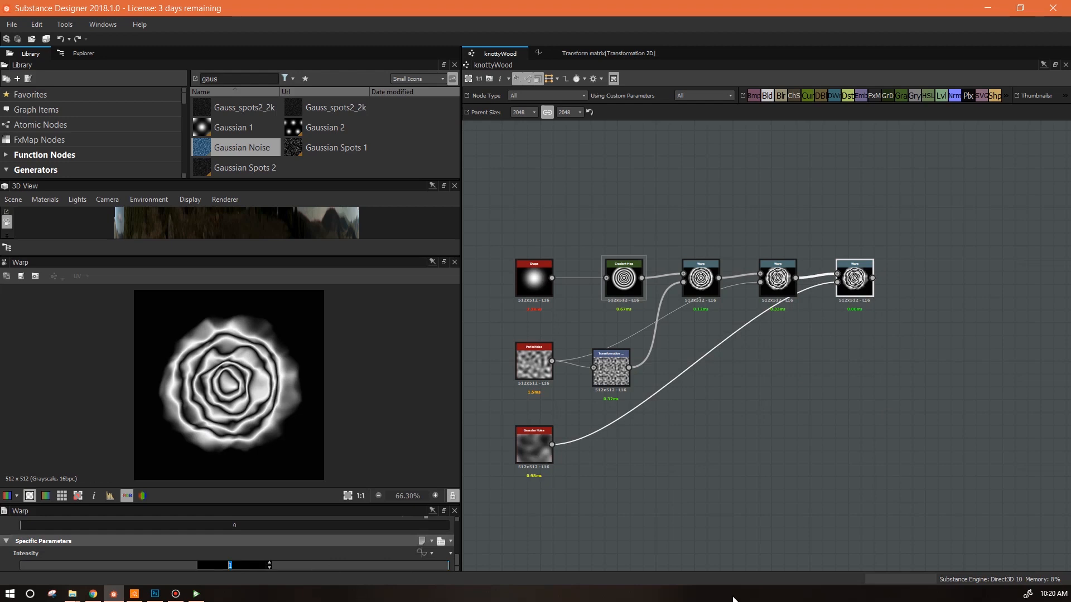
text(50)
key(Return)
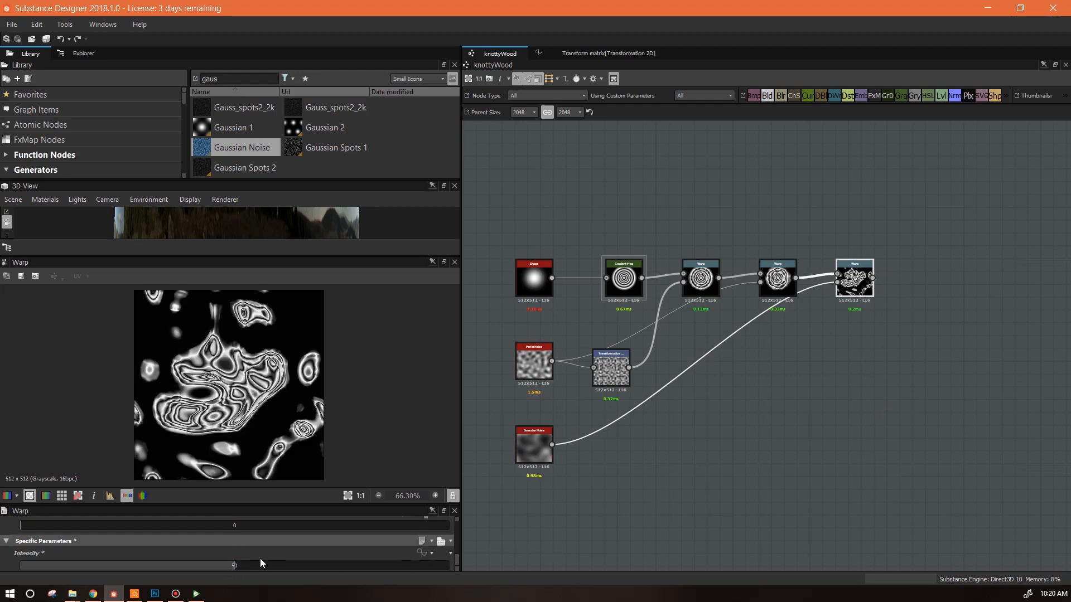
click(213, 566)
drag(214, 567, 63, 568)
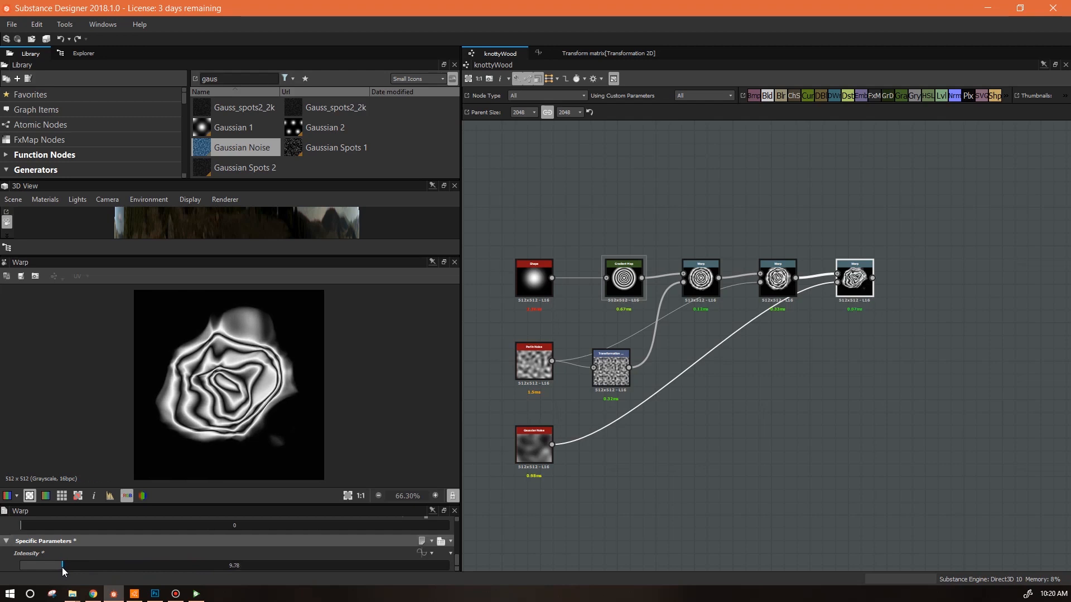
mouse_move(62, 569)
mouse_down()
mouse_move(167, 573)
mouse_move(50, 568)
mouse_up()
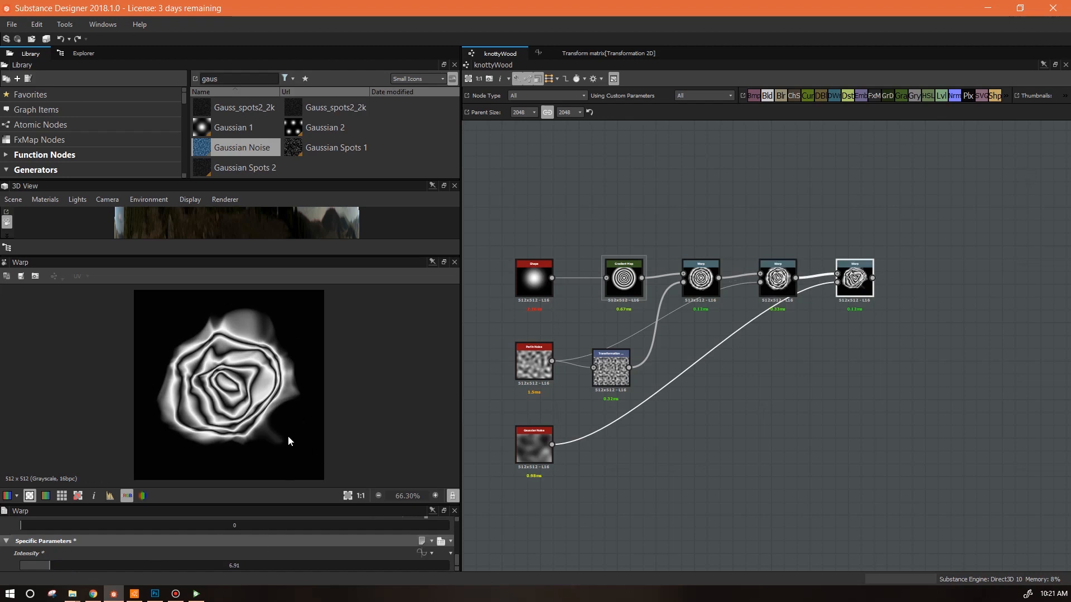
Step: Try an intensity of about 29.9 on the third Warp with a tiled preview, and reduce it to about 7.3
drag(55, 567, 148, 571)
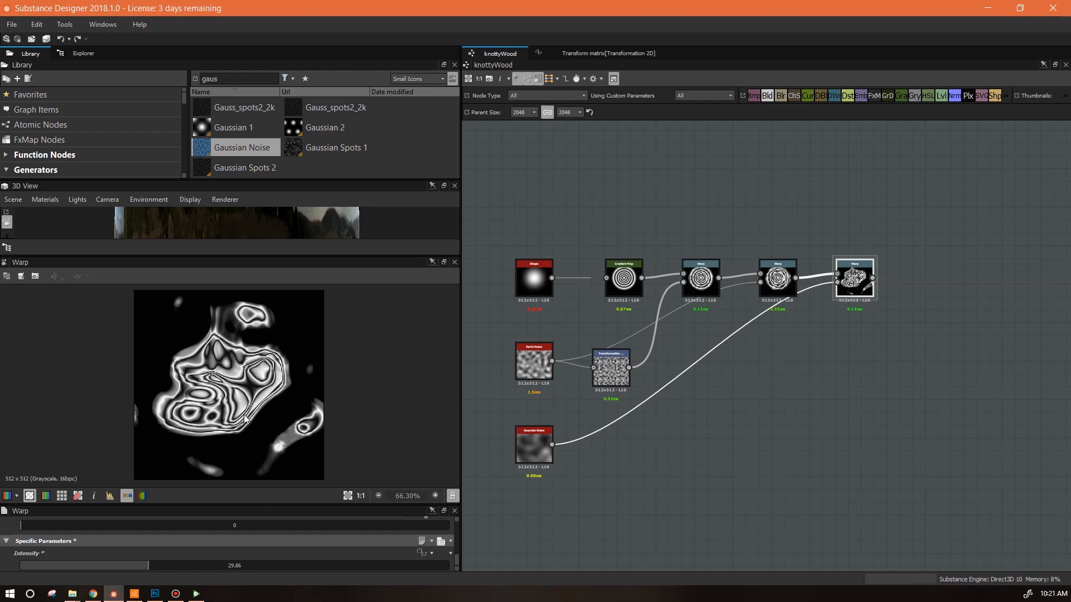
key(space)
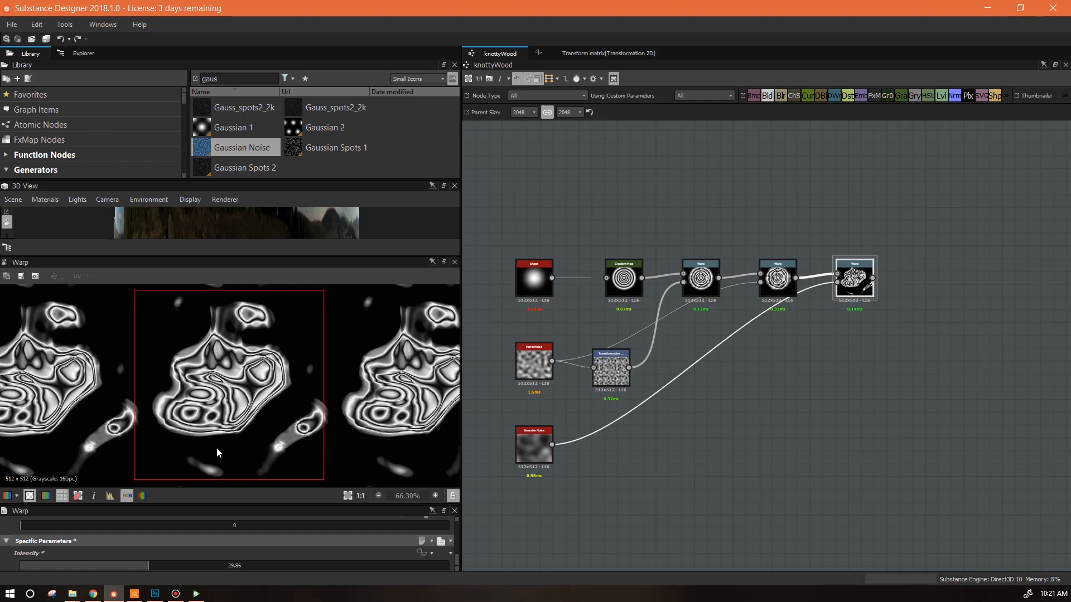
key(space)
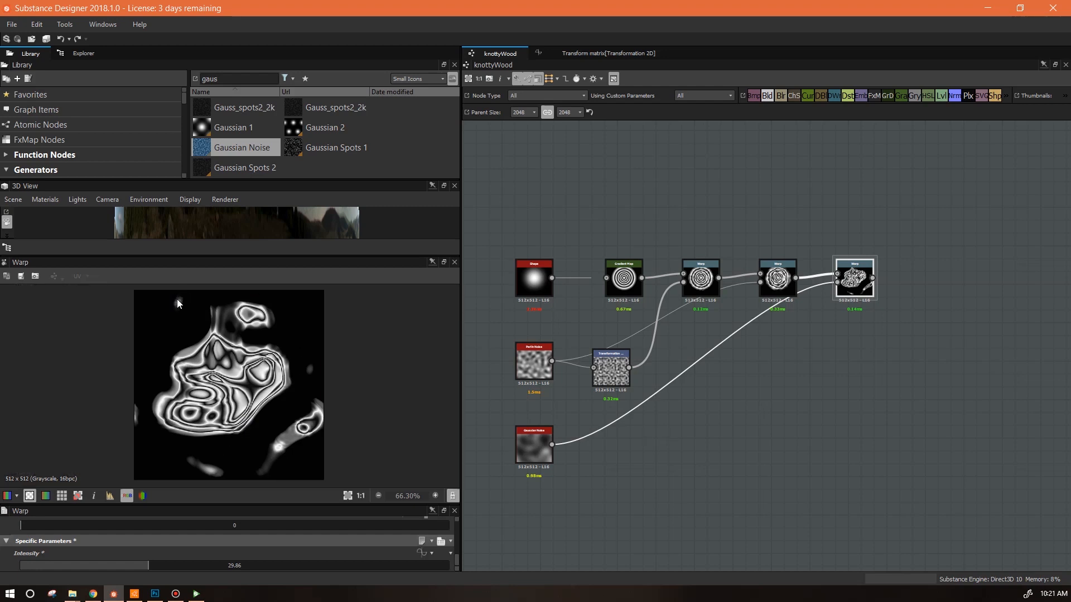
drag(147, 565, 51, 567)
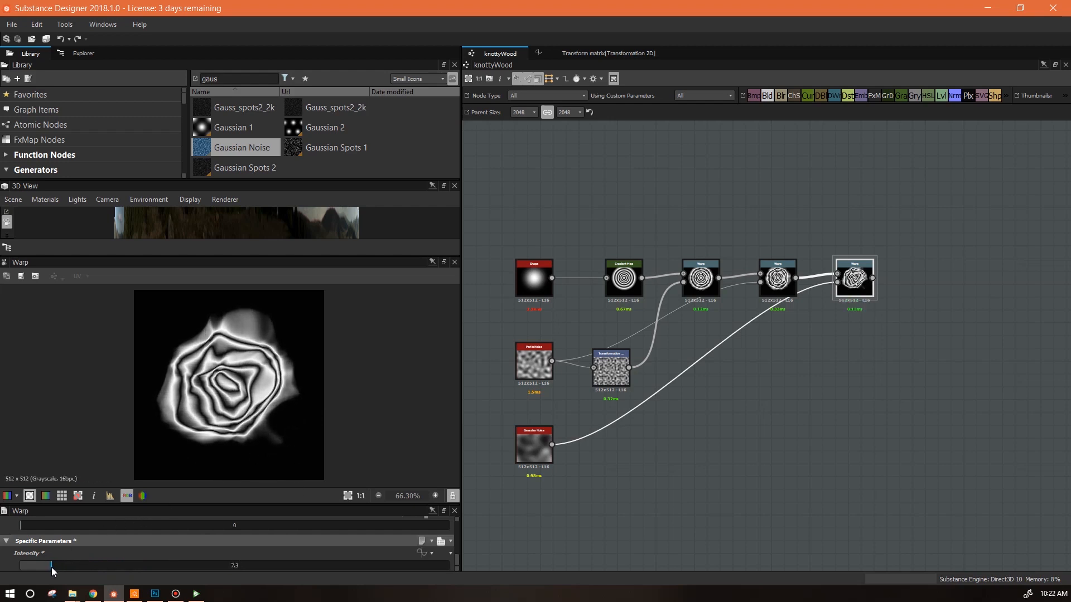
Step: Adjust the Gradient Map's keys to vary the ring spacing and preview the result on the third Warp node
double_click(629, 283)
drag(800, 185, 833, 184)
click(768, 185)
click(858, 184)
drag(1017, 184, 1014, 185)
drag(903, 185, 873, 185)
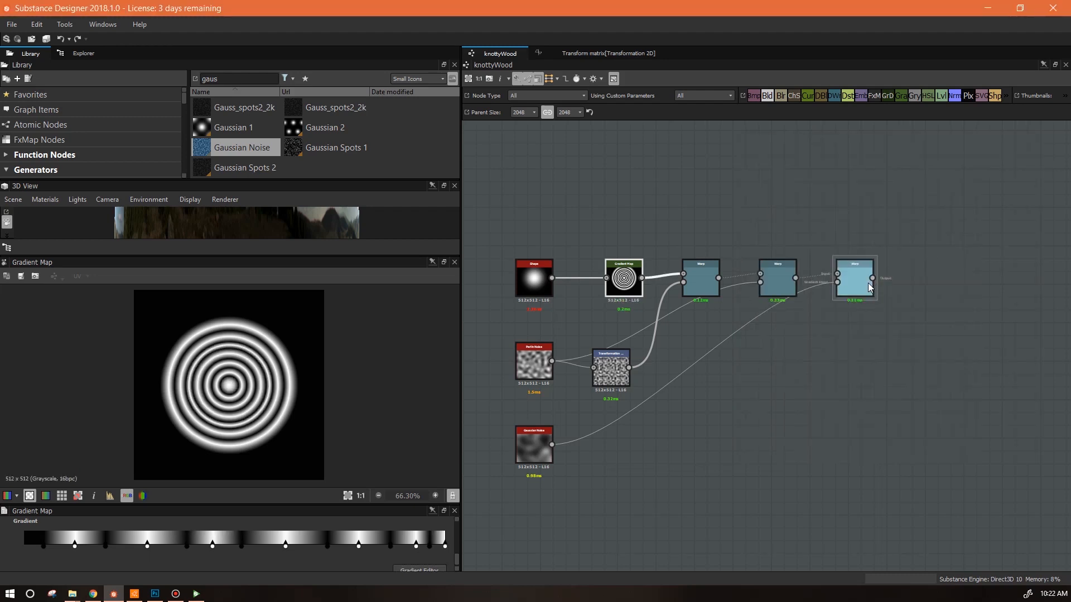
double_click(856, 279)
scroll(230, 348, up, 2)
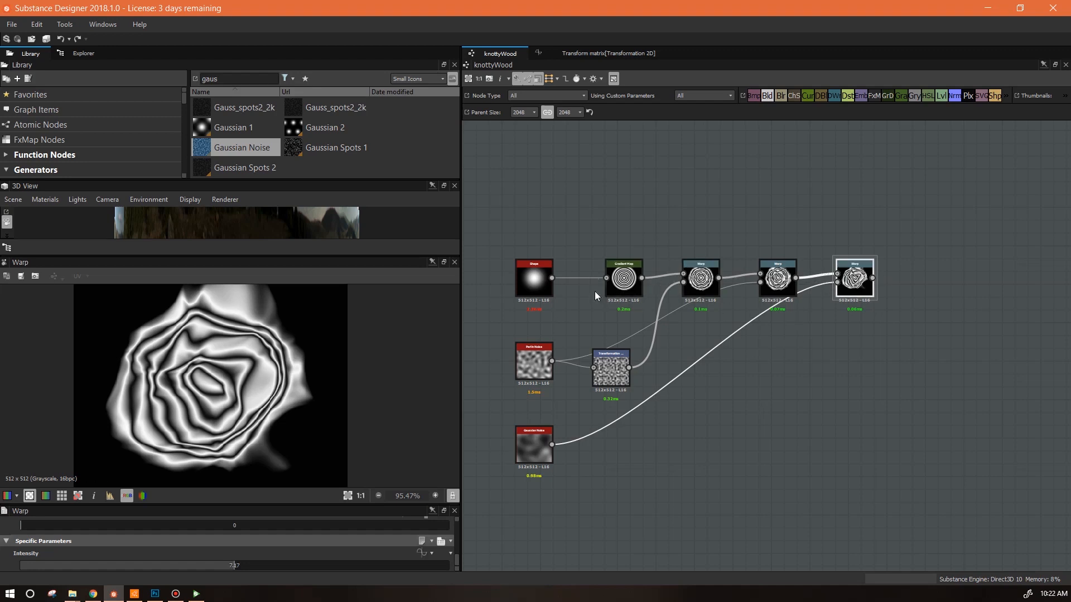
Step: Reposition the keys in the middle of the Gradient Map's gradient to make the ring widths more uneven
click(627, 283)
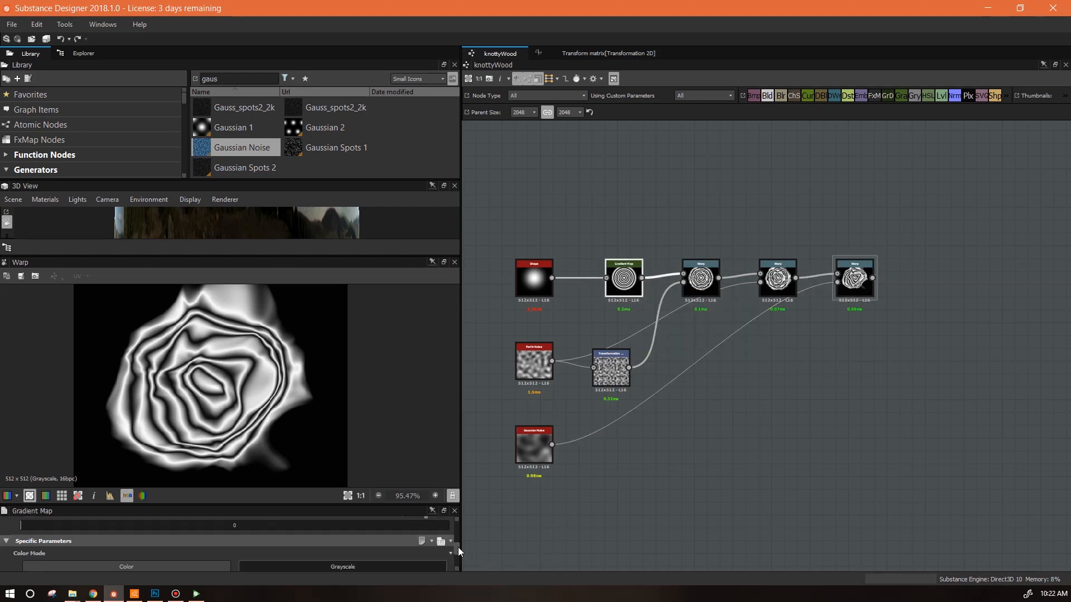
drag(458, 547, 459, 560)
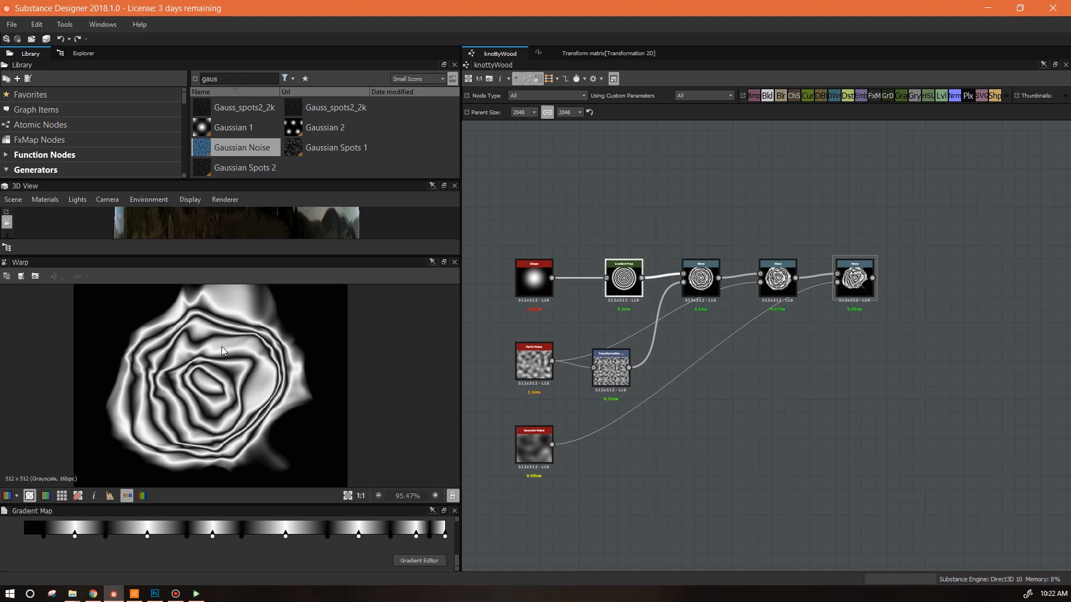
drag(293, 547, 238, 538)
drag(242, 537, 295, 537)
double_click(327, 537)
click(1021, 149)
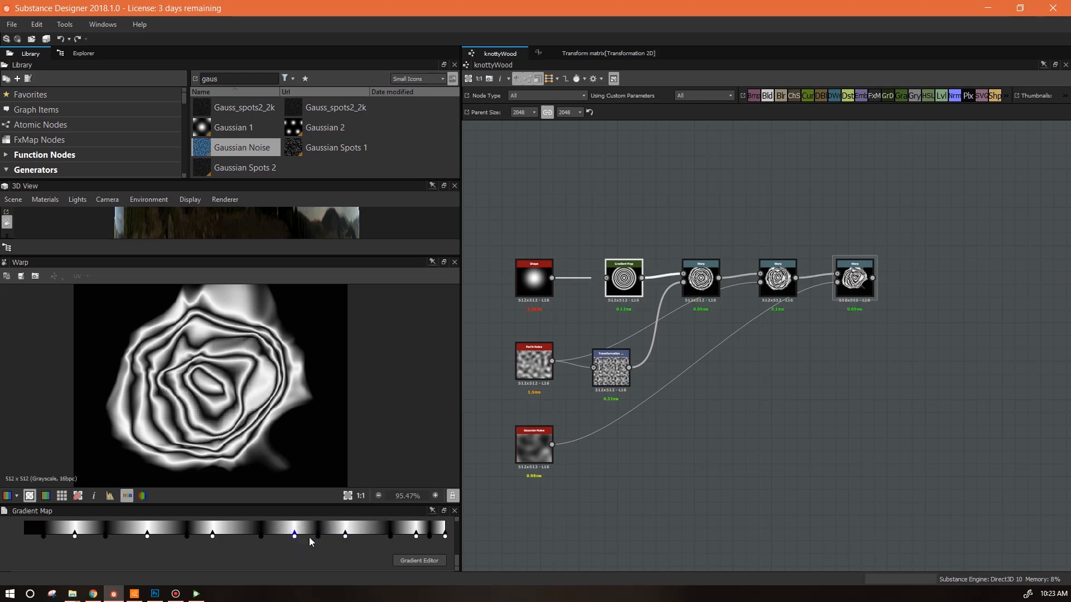
Step: Insert a black key between two close white keys past the gradient's middle for a thin dark ring, and inspect the third Warp's output
drag(445, 536, 289, 538)
click(443, 535)
drag(29, 536, 293, 553)
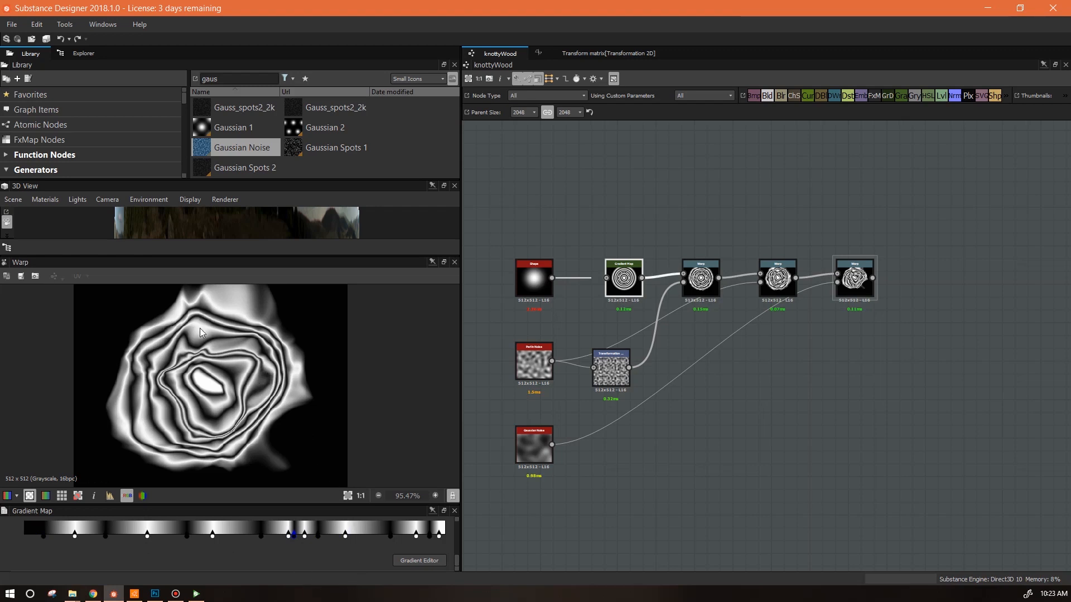
scroll(265, 367, down, 3)
scroll(266, 366, up, 1)
click(862, 295)
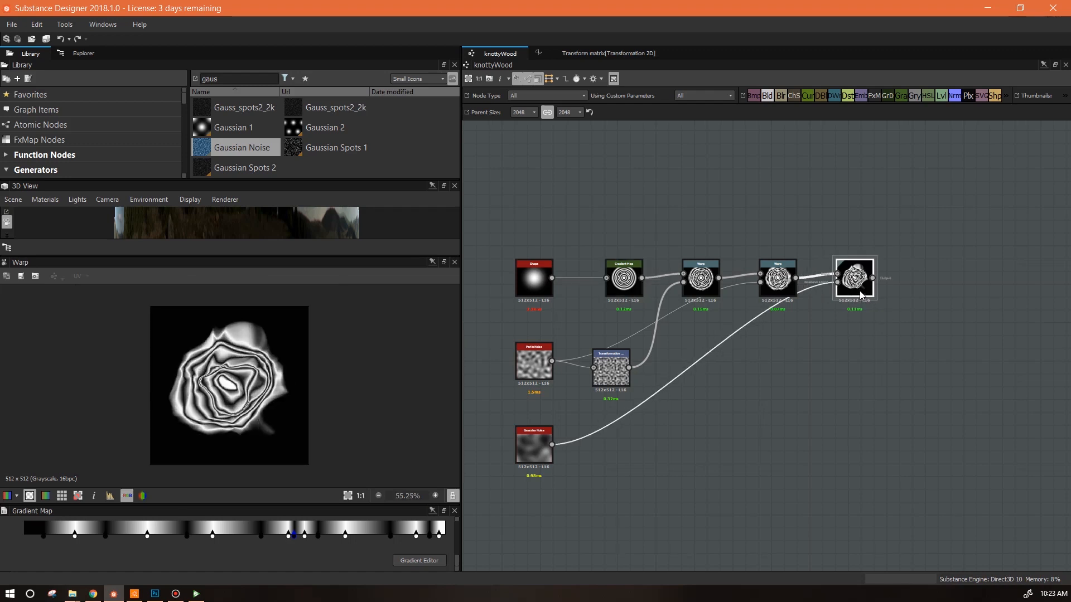
scroll(266, 368, up, 4)
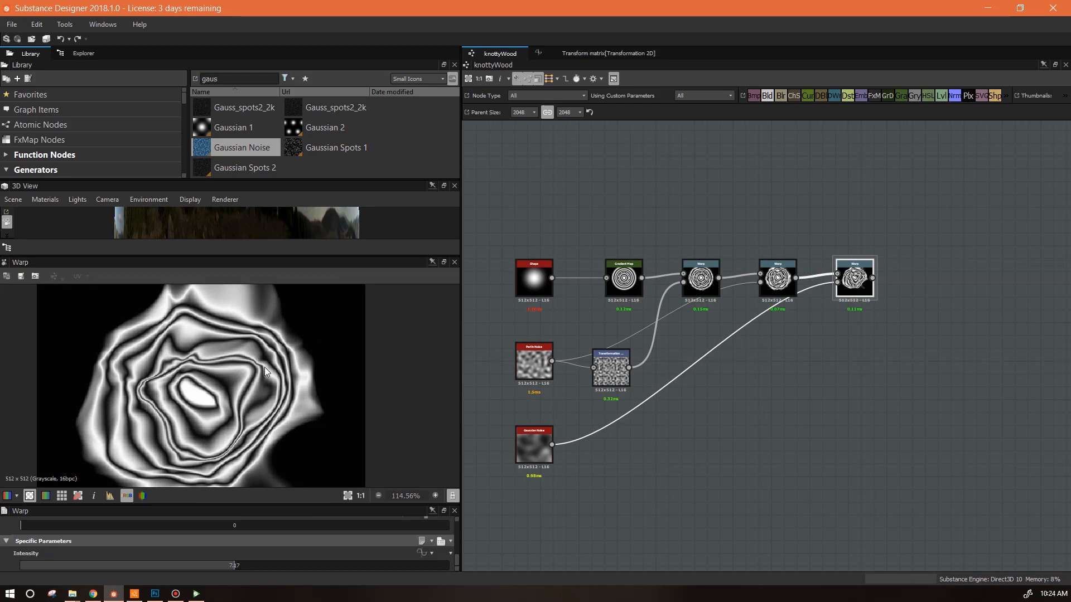
scroll(200, 355, up, 1)
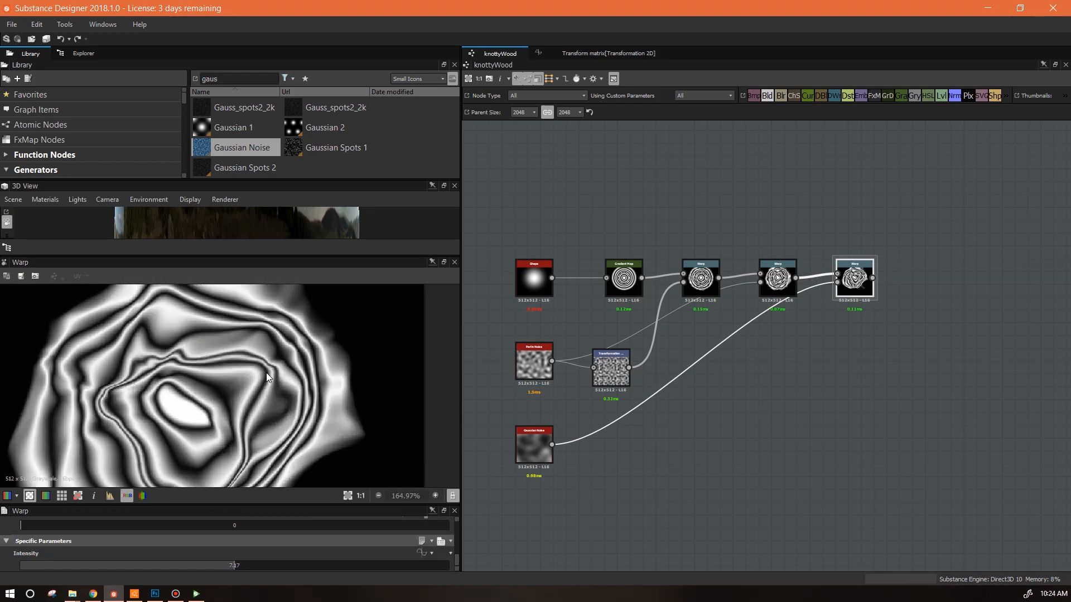
scroll(262, 365, down, 2)
Step: Add a Blur HQ Grayscale node fed by the third Warp and set its intensity to 1.56
drag(218, 79, 199, 82)
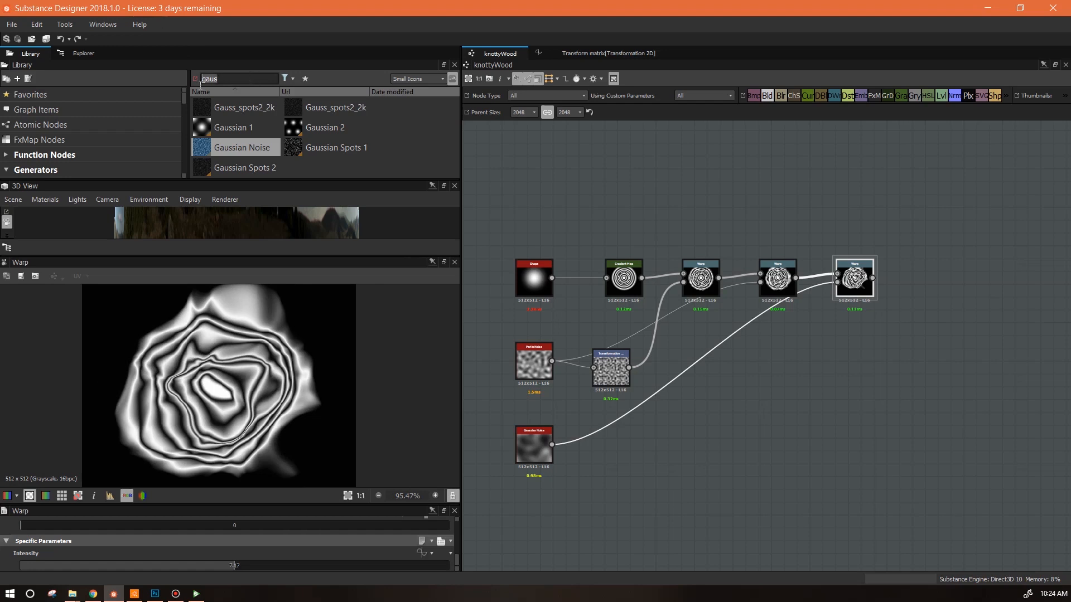
text(blur)
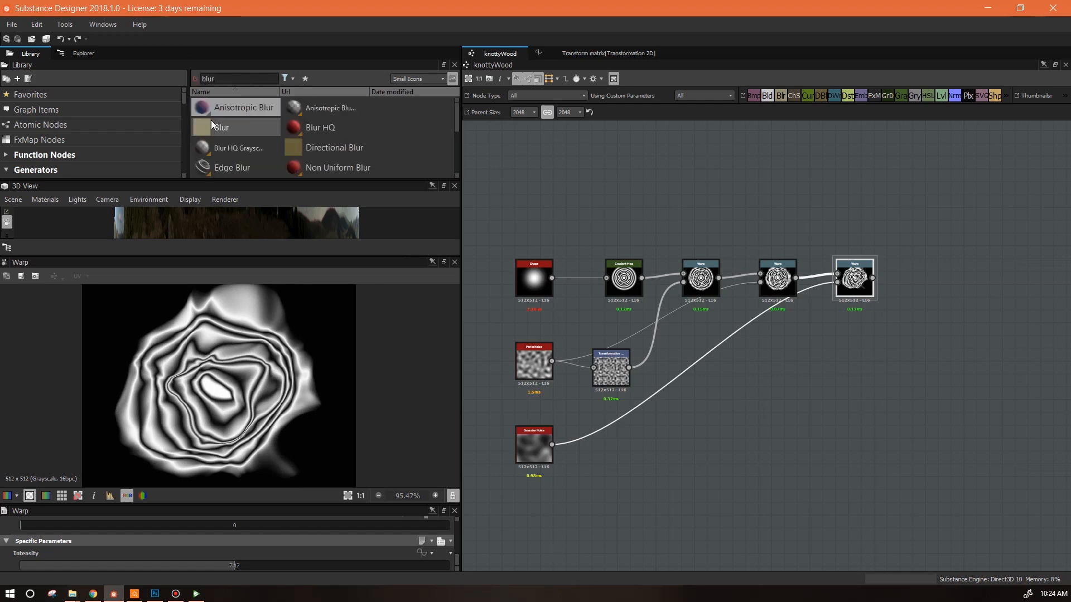
drag(227, 149, 920, 379)
drag(873, 278, 915, 287)
scroll(457, 551, down, 3)
drag(296, 539, 62, 542)
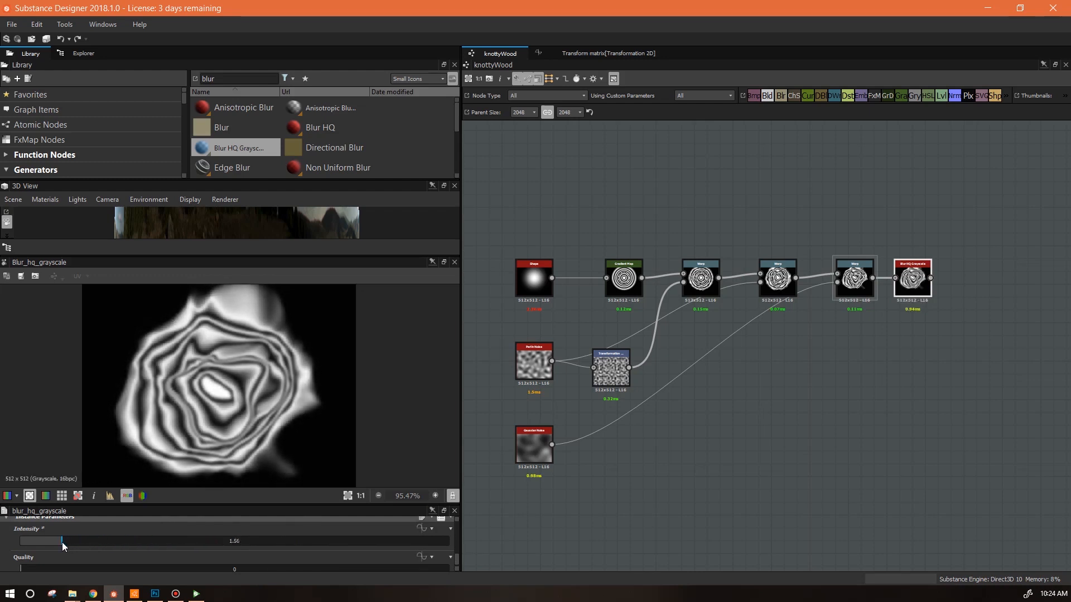
Step: Compare the ring edges in the third Warp's output with the Blur HQ Grayscale output at close zoom
scroll(178, 362, up, 5)
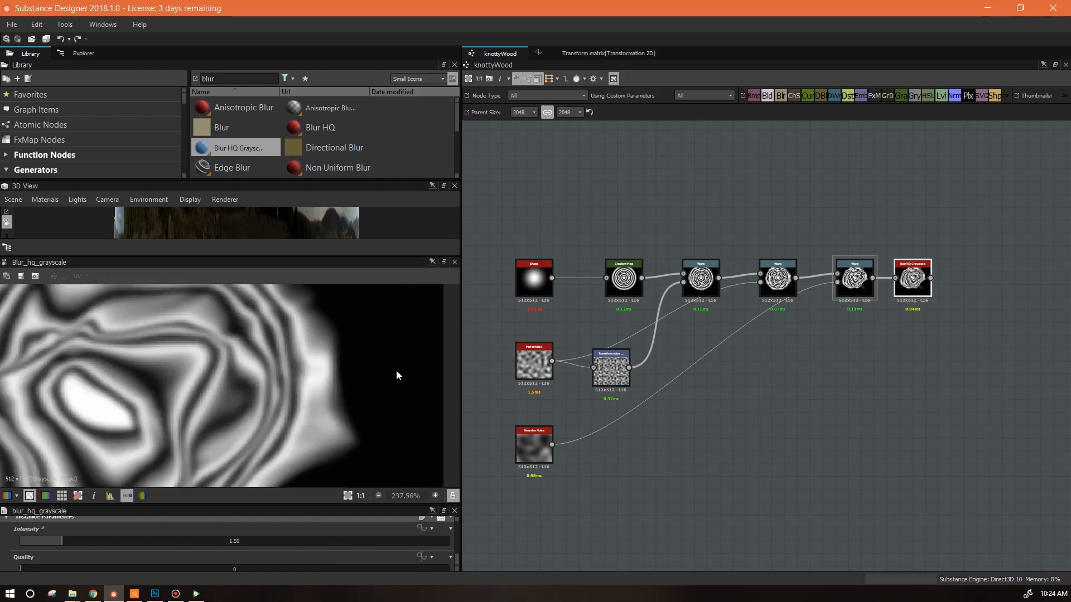
double_click(854, 278)
scroll(264, 364, up, 3)
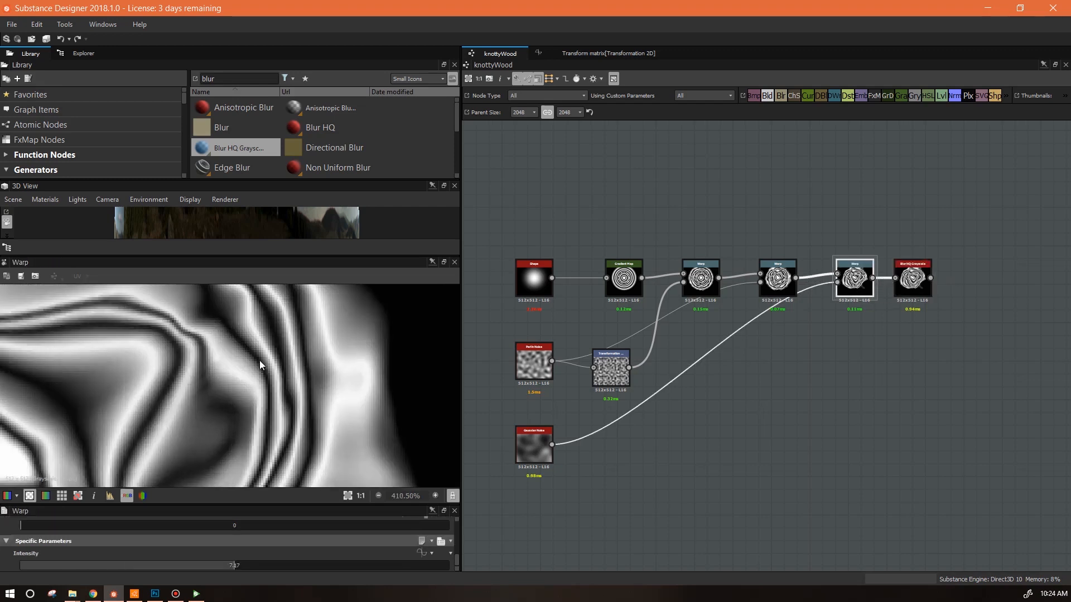
scroll(204, 349, down, 4)
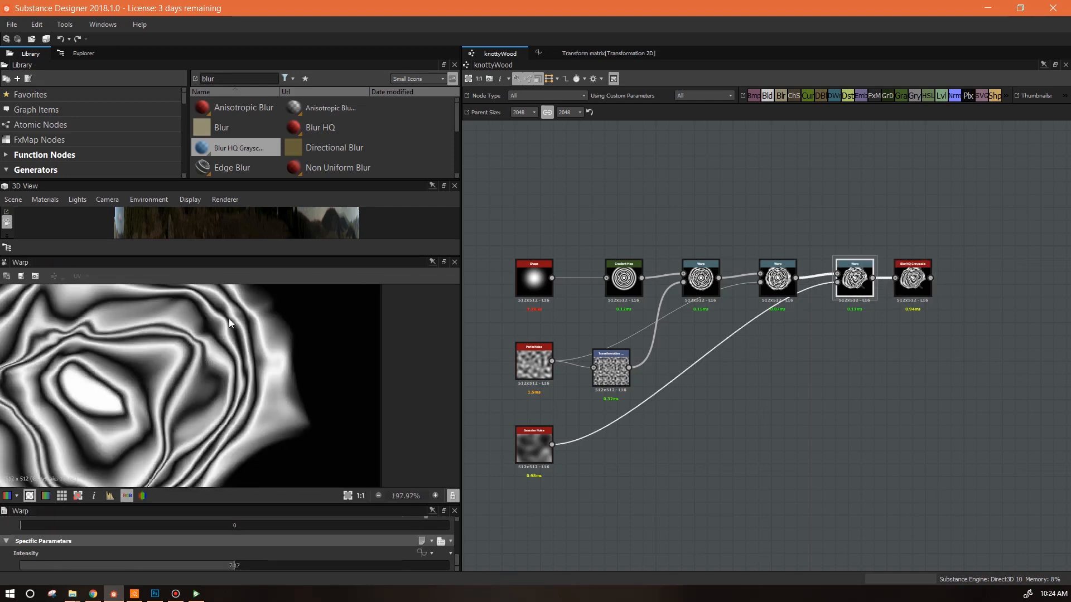
double_click(920, 283)
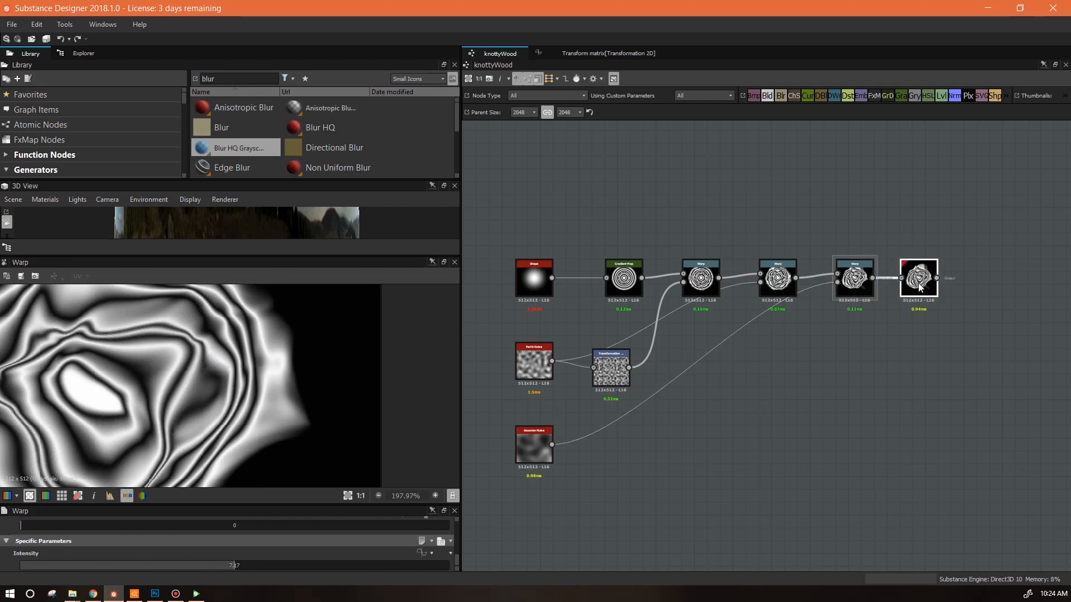
mouse_move(456, 556)
mouse_down()
mouse_move(460, 545)
mouse_move(464, 560)
mouse_up()
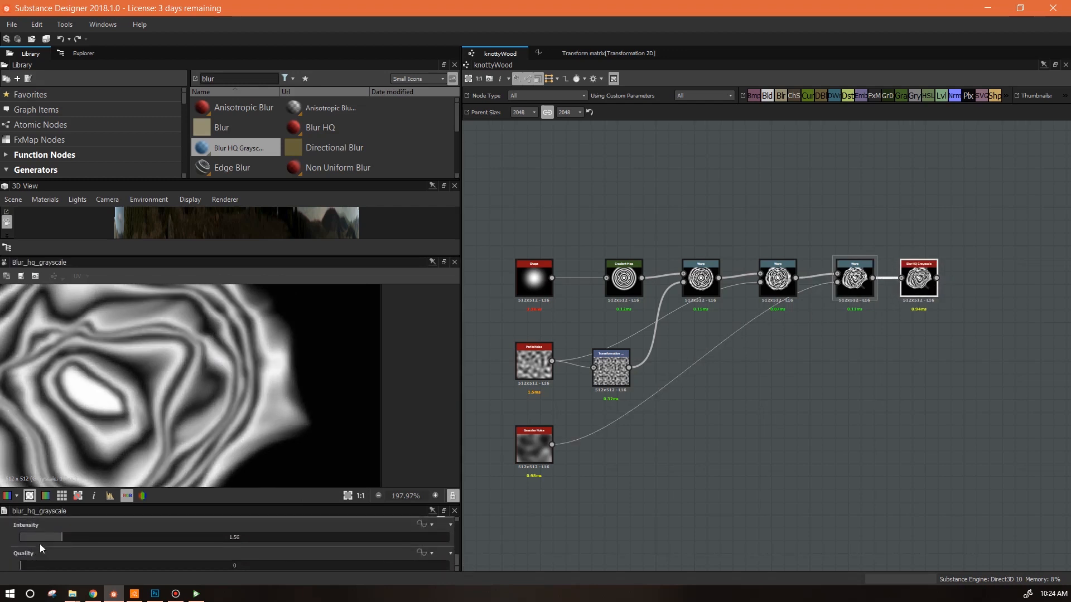
Step: Lower the Blur HQ Grayscale intensity to 0.86, comparing its ring edges with the third Warp's output
drag(57, 537, 47, 538)
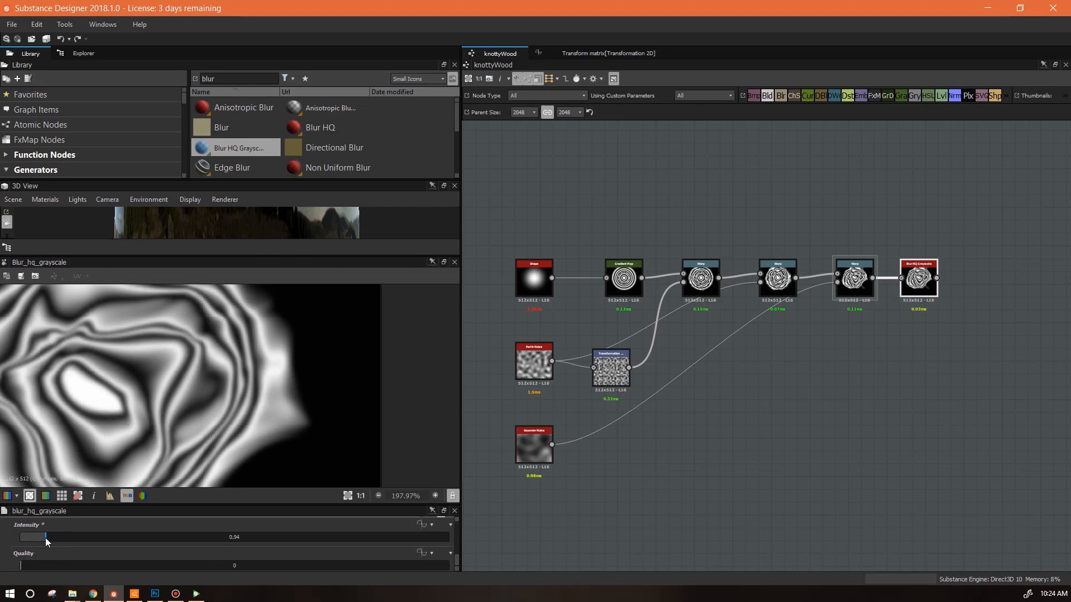
click(838, 300)
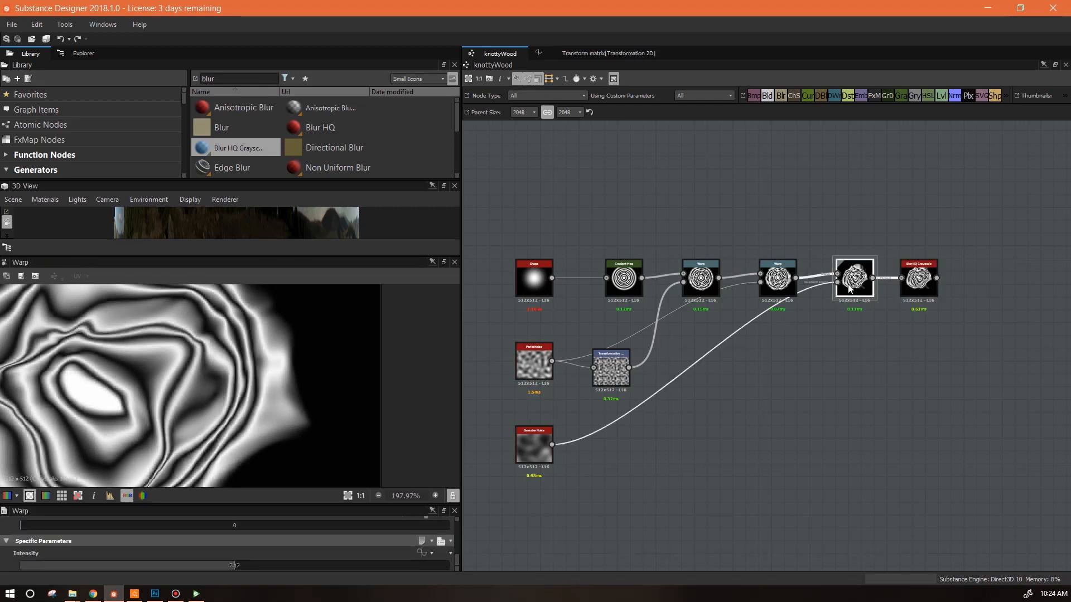
click(916, 287)
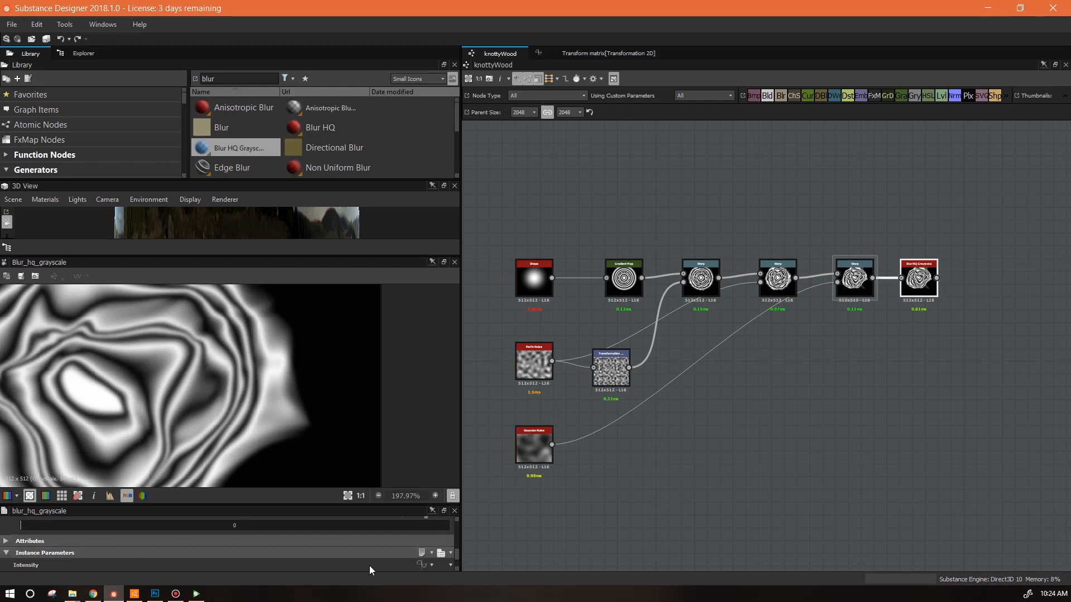
scroll(457, 555, down, 1)
click(38, 566)
drag(38, 565, 44, 570)
scroll(270, 326, down, 5)
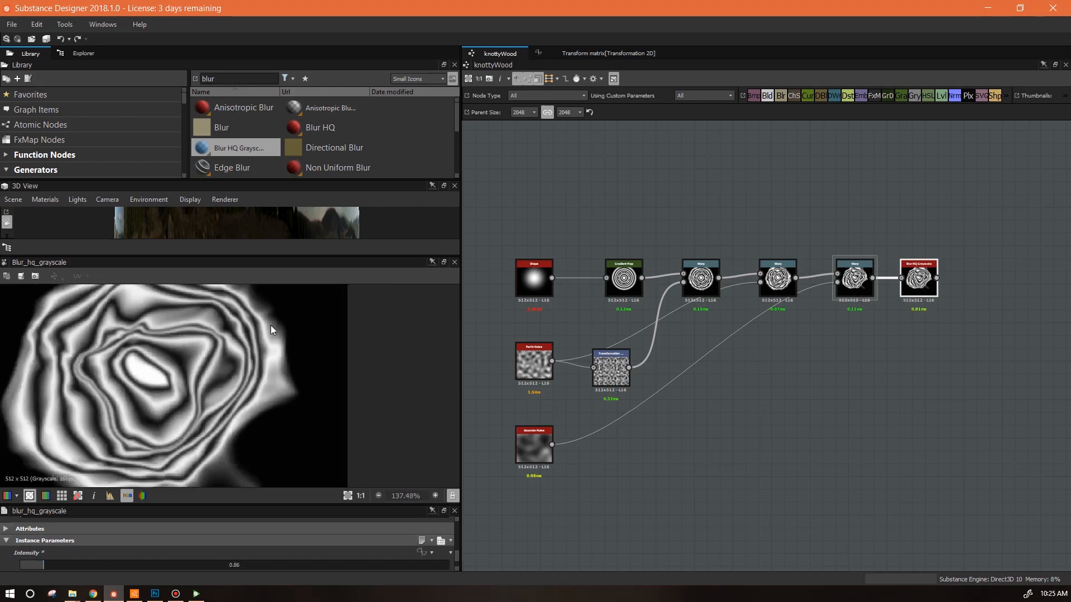
middle_drag(306, 357, 312, 352)
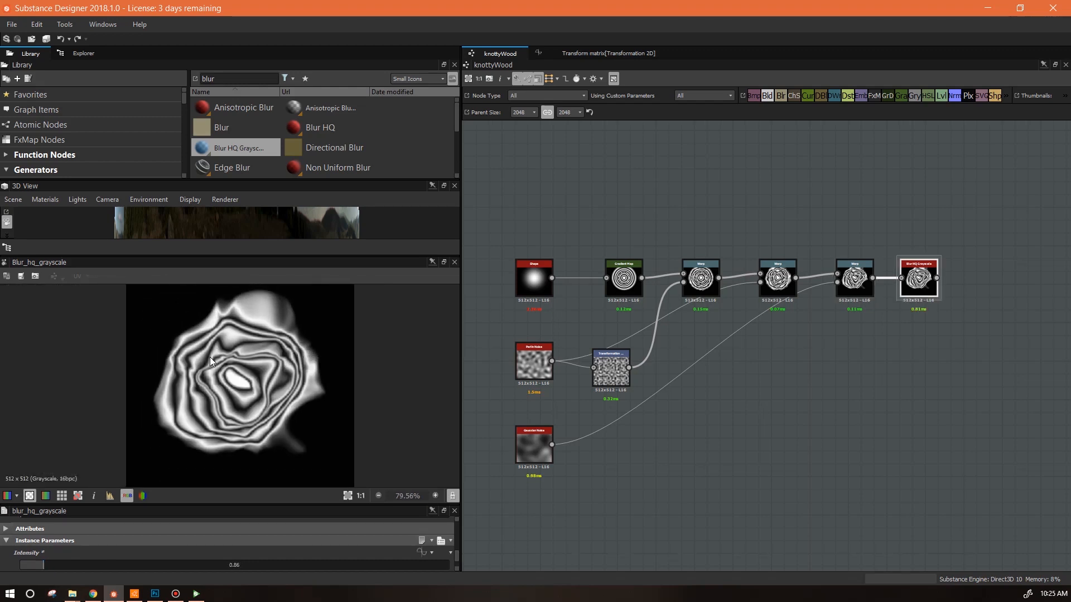
scroll(287, 387, up, 3)
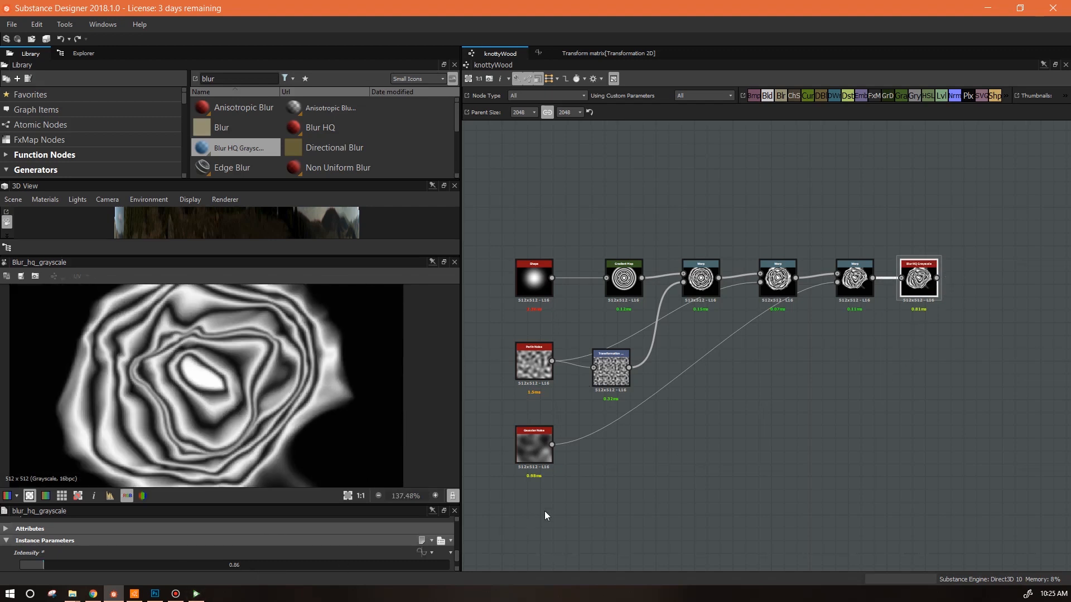
Step: Add a Transformation 2D node after the blur, fed by the Blur HQ Grayscale output
middle_drag(977, 313, 842, 319)
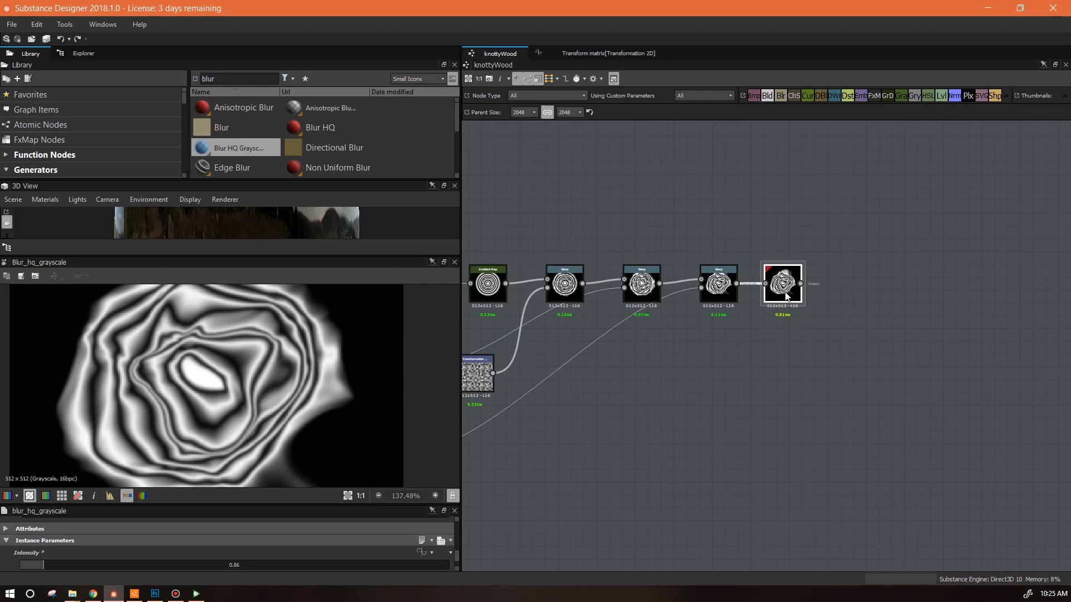
right_click(719, 195)
mouse_move(721, 196)
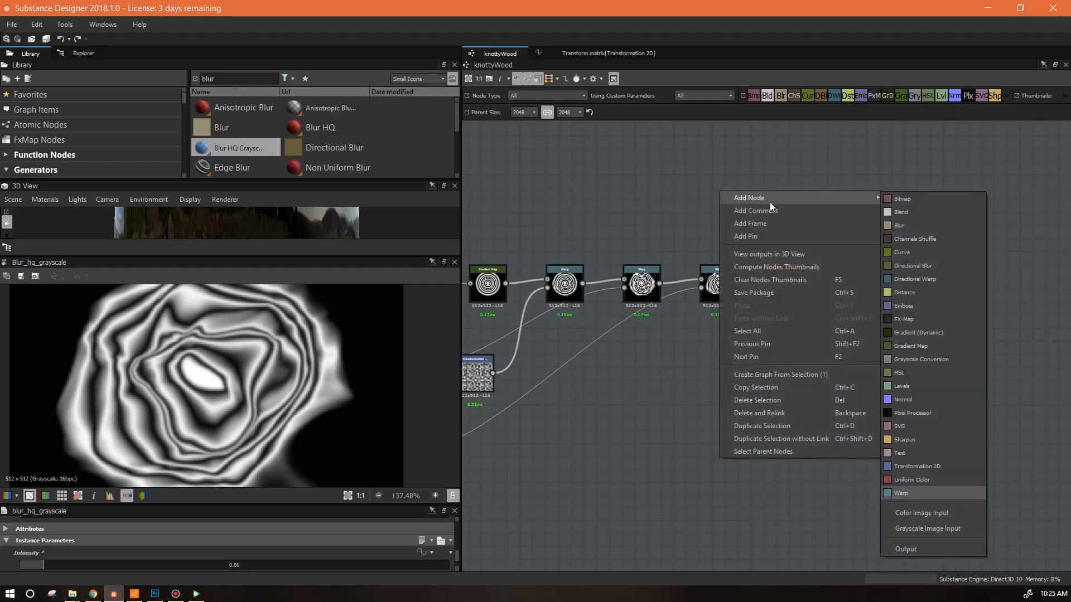
click(946, 467)
mouse_move(703, 196)
mouse_down()
mouse_move(860, 263)
mouse_move(846, 281)
mouse_move(801, 283)
mouse_up()
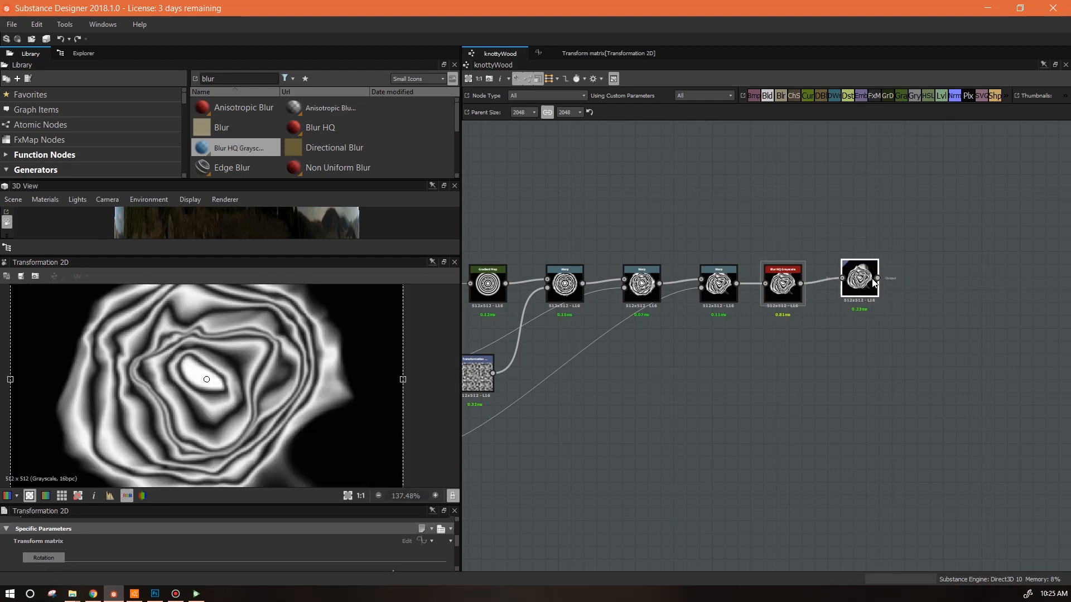
Step: Make the new Transformation 2D's Tiling Mode absolute and set it to No Tiling
drag(330, 505, 330, 413)
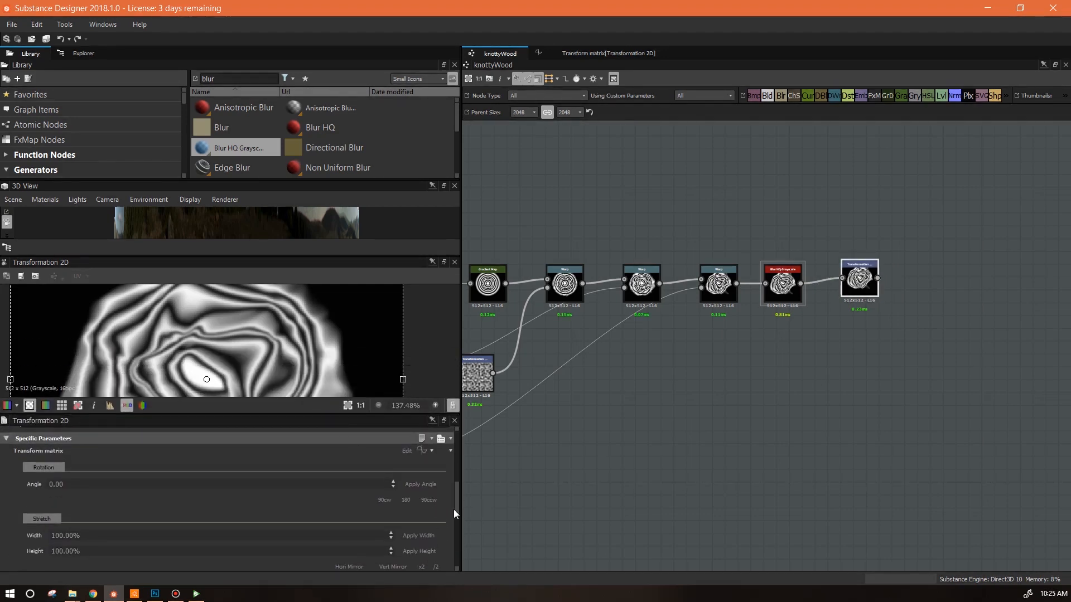
drag(457, 508, 457, 453)
scroll(234, 331, down, 6)
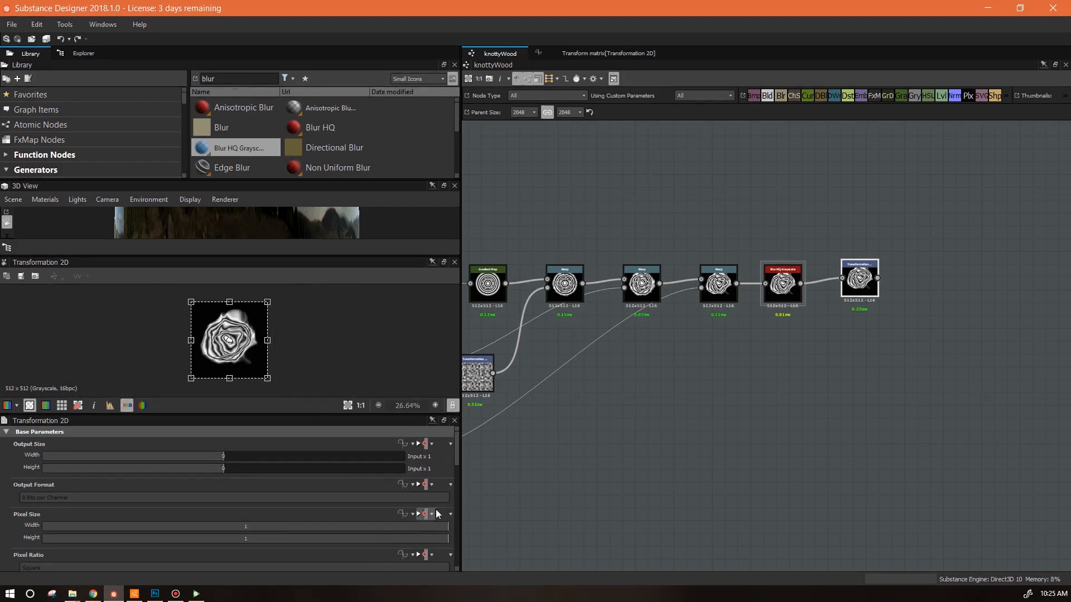
drag(456, 457, 458, 473)
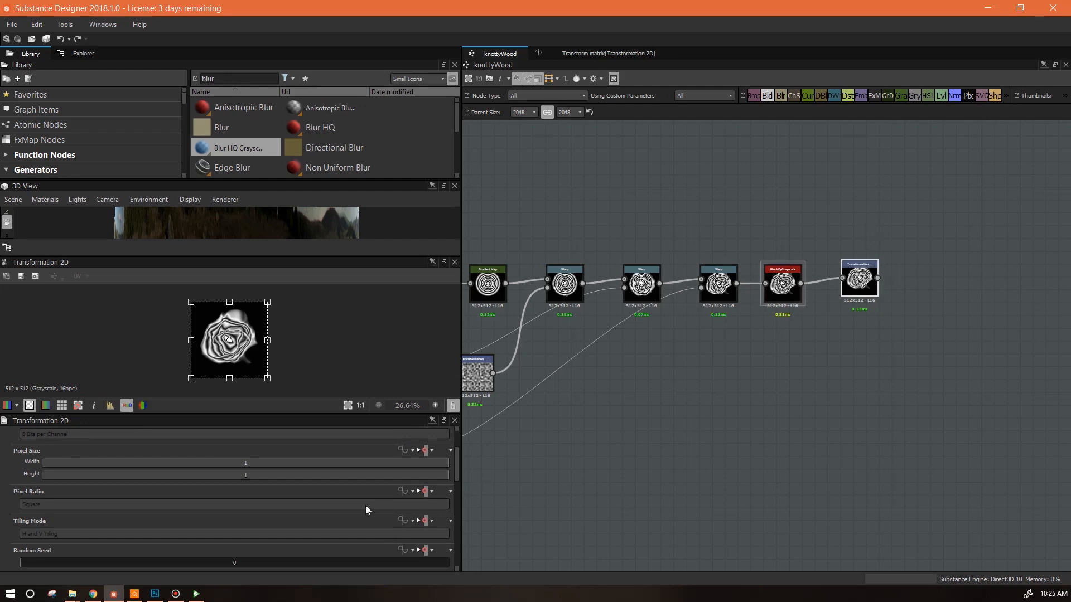
click(433, 521)
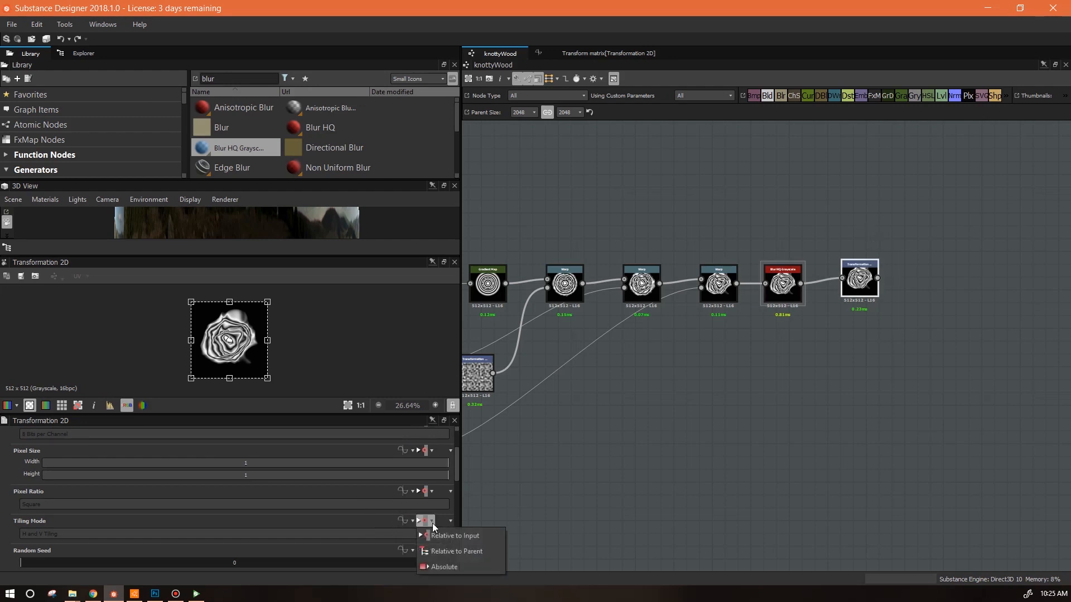
click(442, 567)
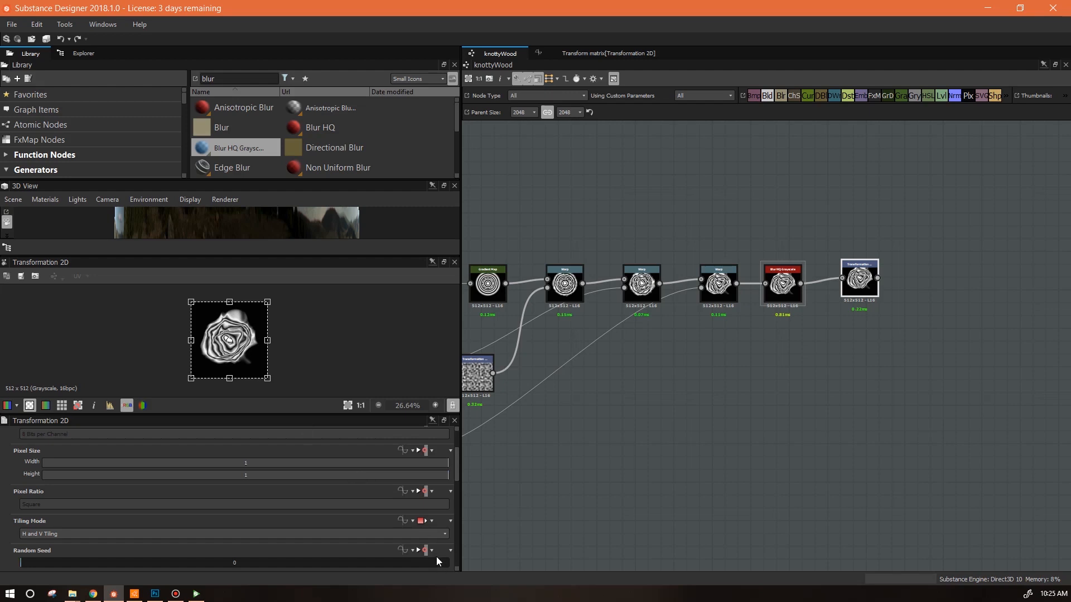
click(440, 534)
click(436, 549)
Step: Scale the knot down evenly around its centre in the Transformation 2D to about a quarter of its size
drag(267, 302, 239, 329)
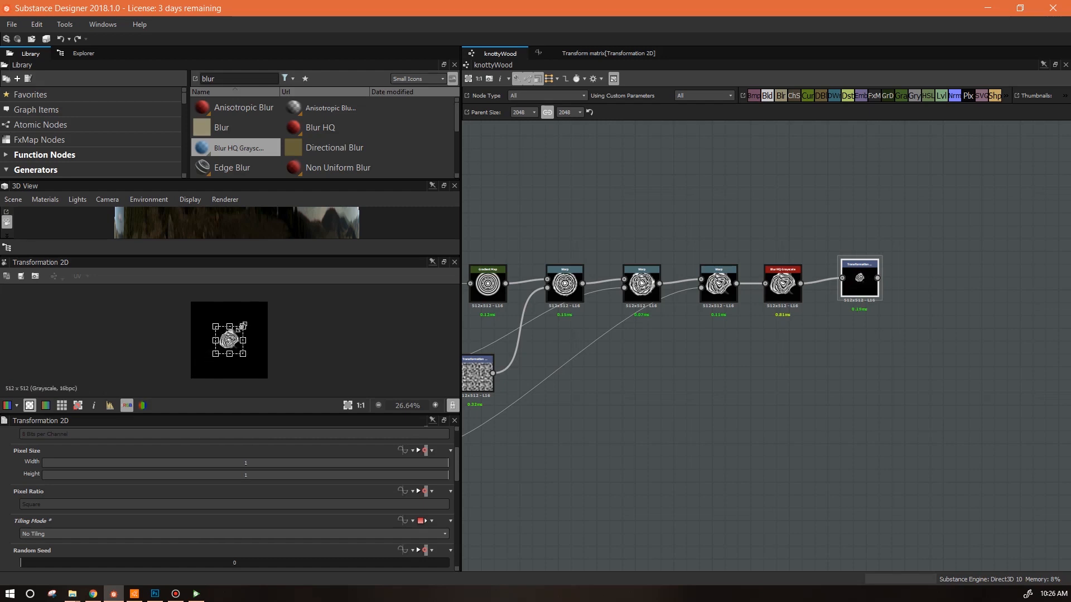
scroll(304, 351, up, 5)
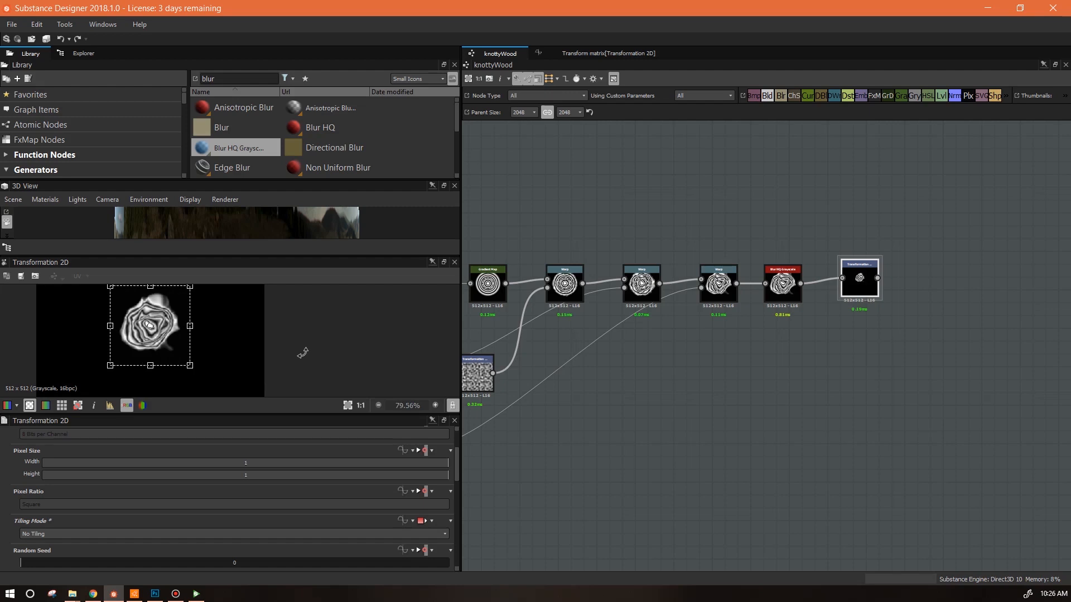
drag(299, 410, 304, 492)
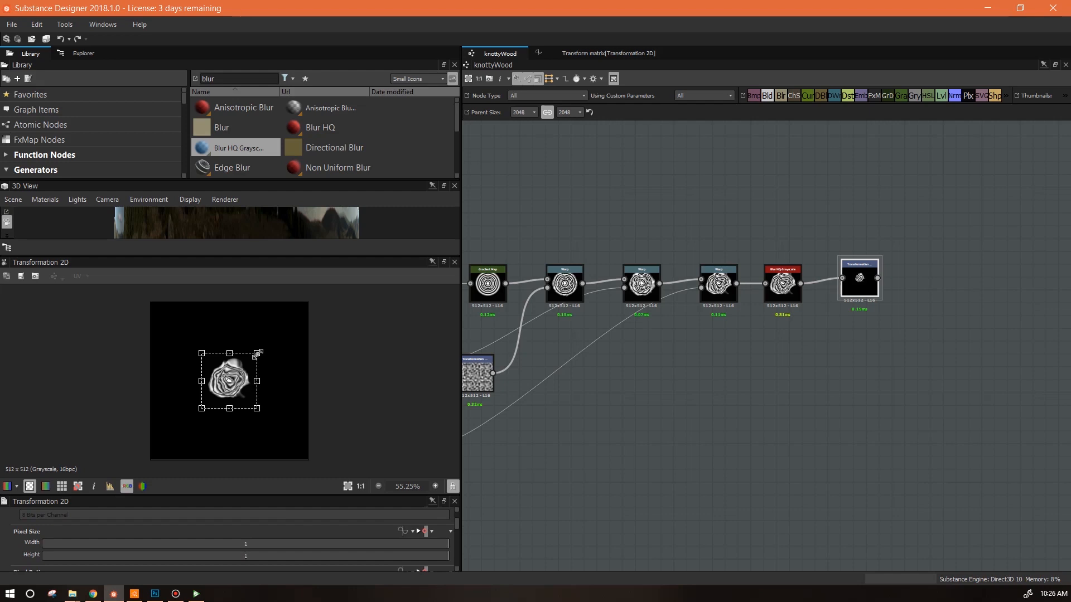
drag(259, 352, 249, 363)
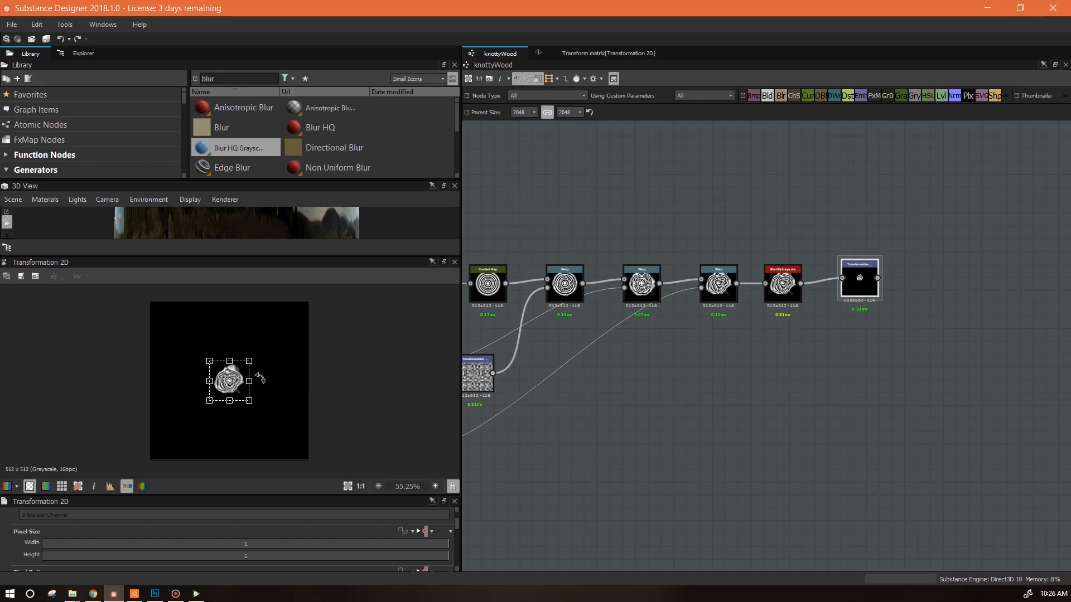
Step: Try the Transformation 2D's Tiling Mode relative to its input, and restore it to absolute with No Tiling
drag(454, 525, 455, 531)
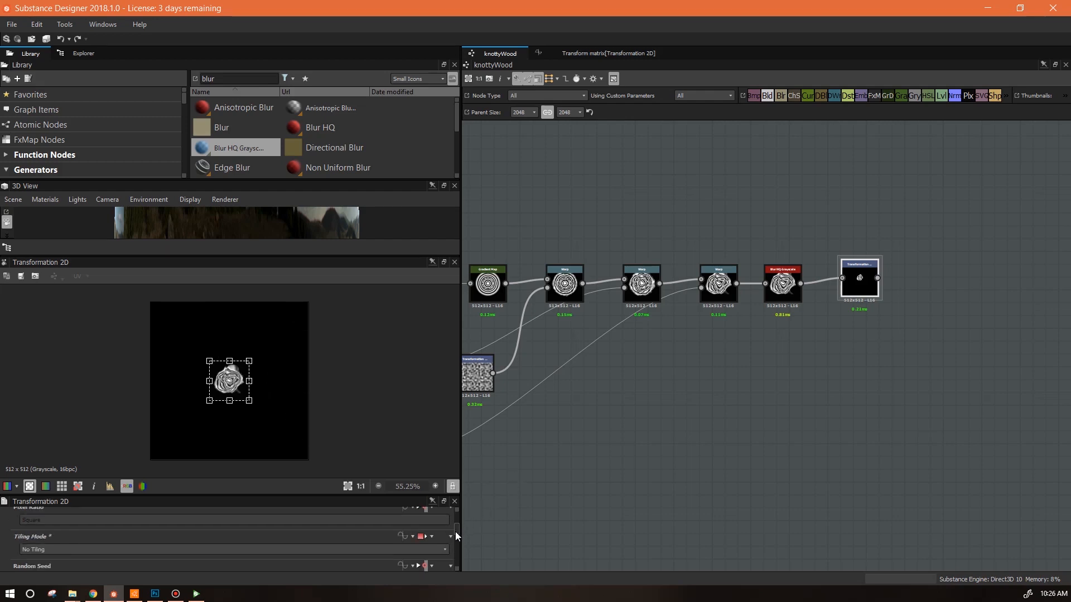
click(432, 531)
click(442, 544)
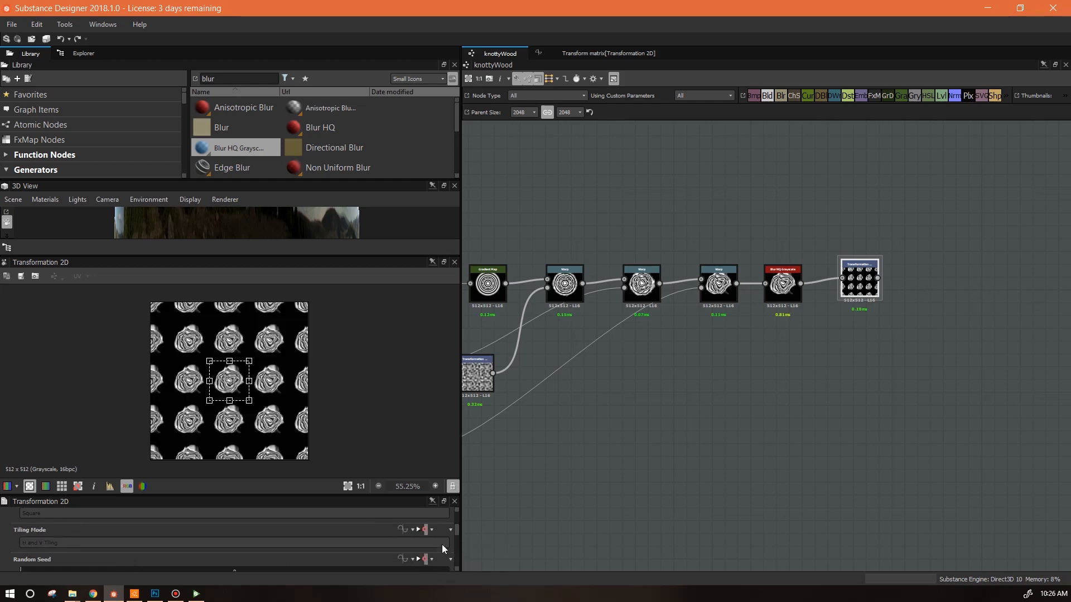
click(432, 531)
click(445, 576)
click(345, 543)
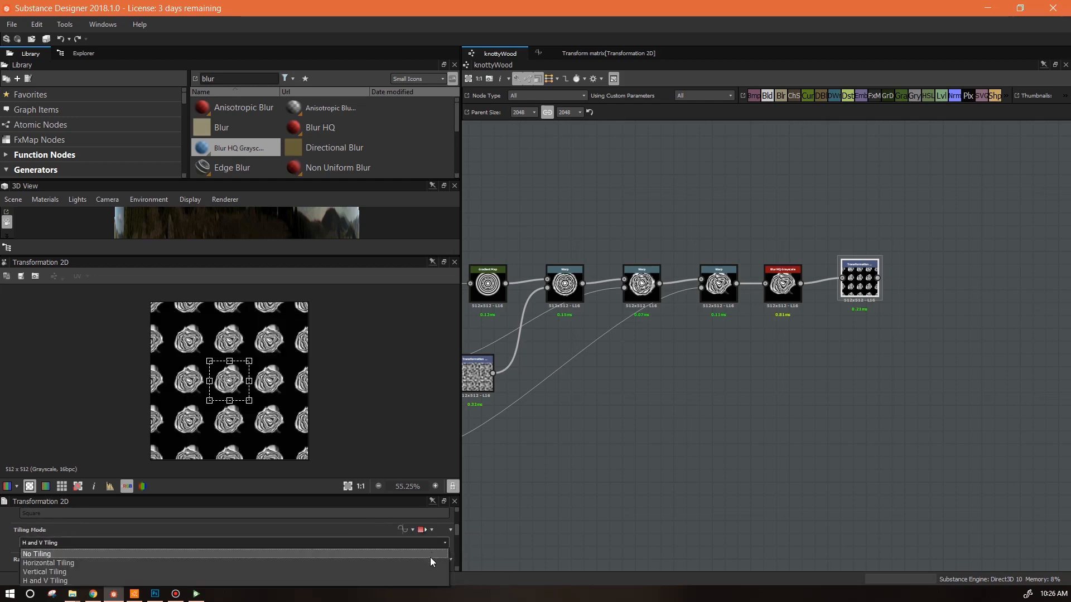
click(431, 558)
Step: Line the Transformation 2D node up beside the Blur HQ Grayscale node and widen the graph area
drag(866, 293, 854, 296)
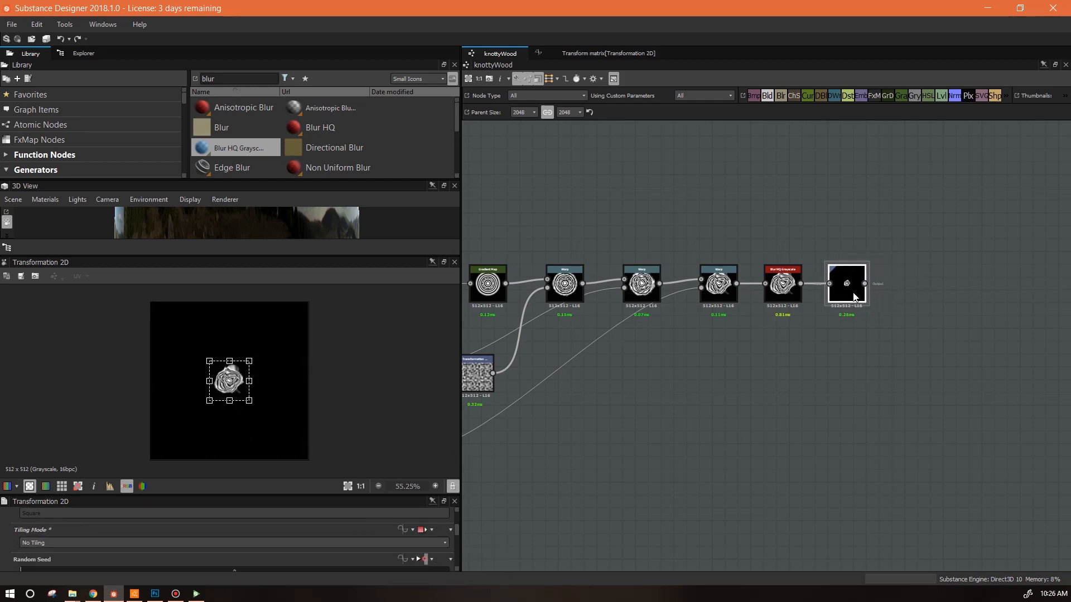
scroll(841, 444, down, 2)
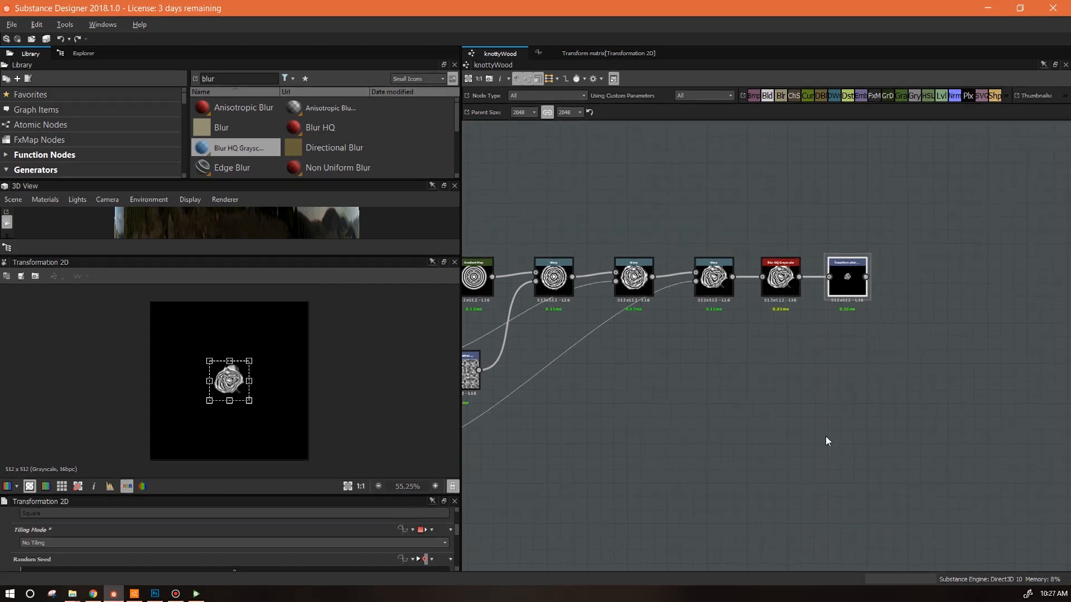
middle_drag(859, 467, 859, 444)
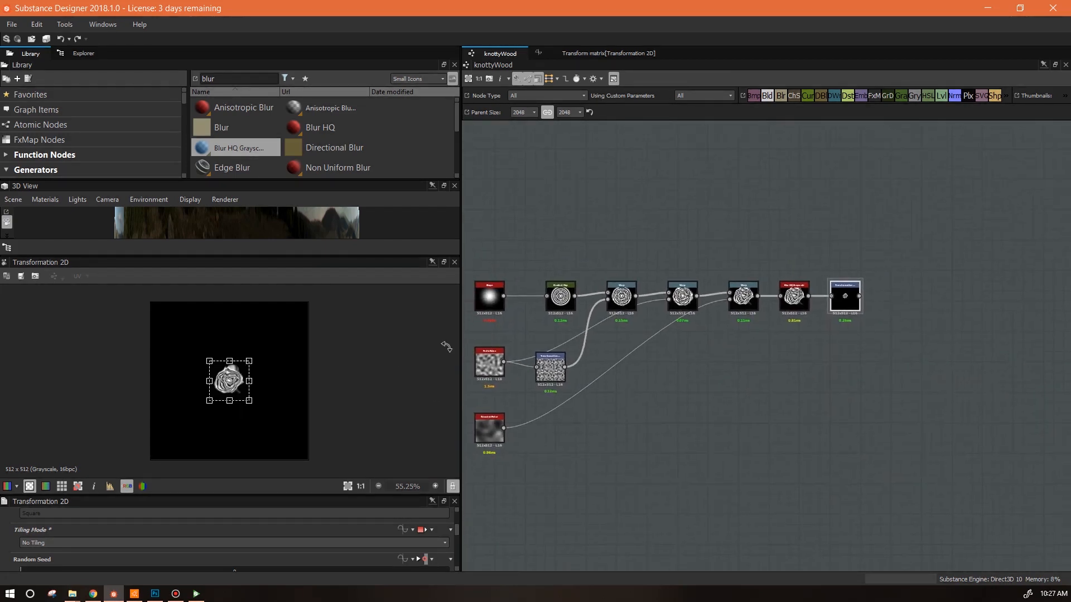
drag(461, 350, 280, 339)
middle_drag(756, 476, 788, 383)
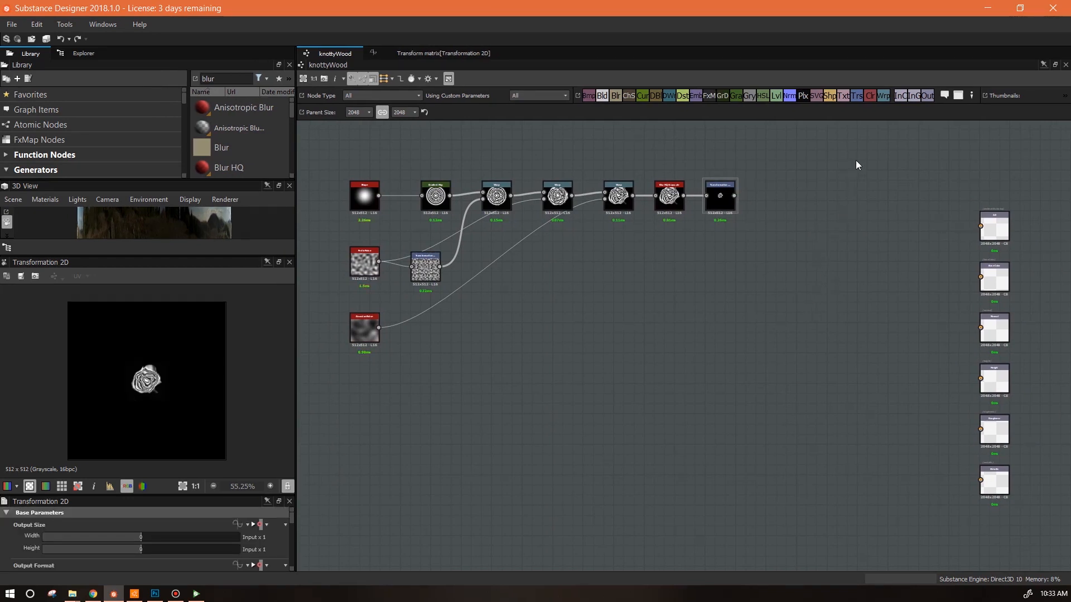
Step: Add a fourth Warp node below the end of the knot chain and feed it the scaled-down knot's Transformation 2D output
drag(887, 105, 756, 289)
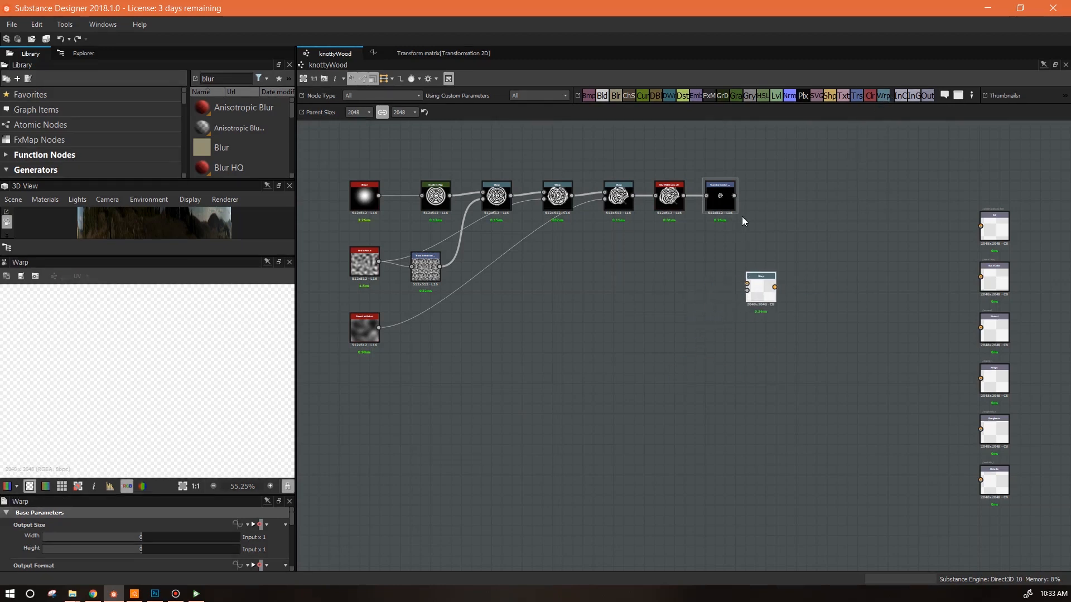
drag(762, 291, 743, 272)
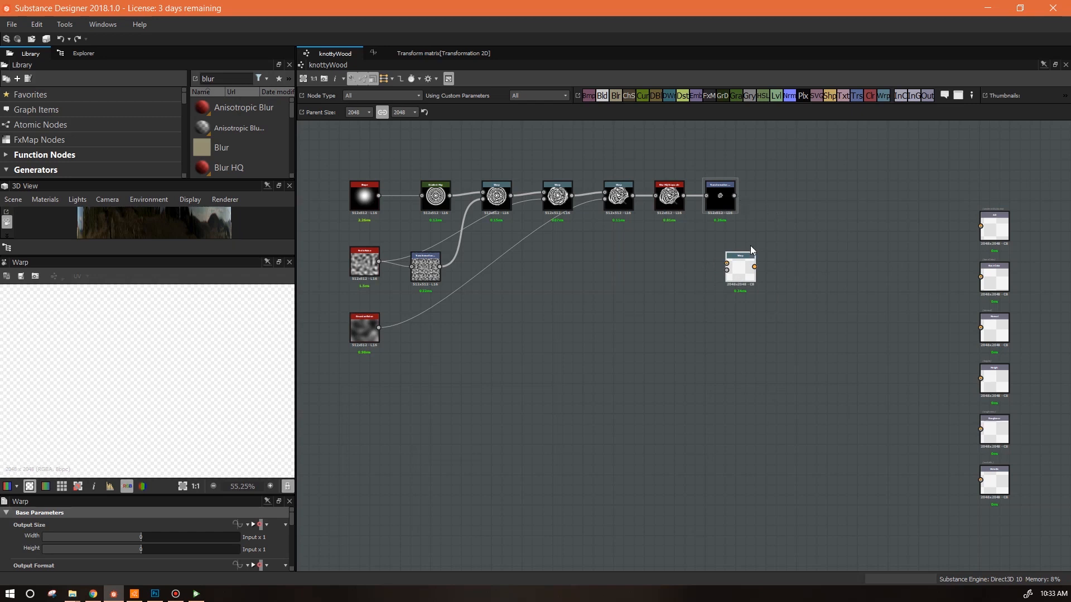
drag(741, 268, 783, 261)
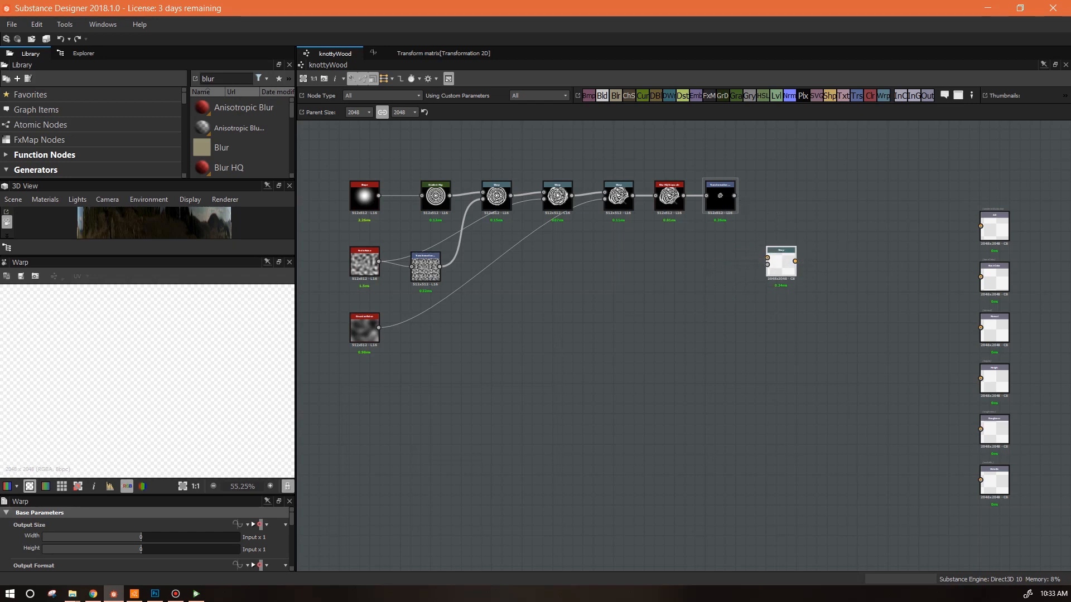
key(alt+Tab)
key(alt+Tab)
drag(734, 195, 777, 258)
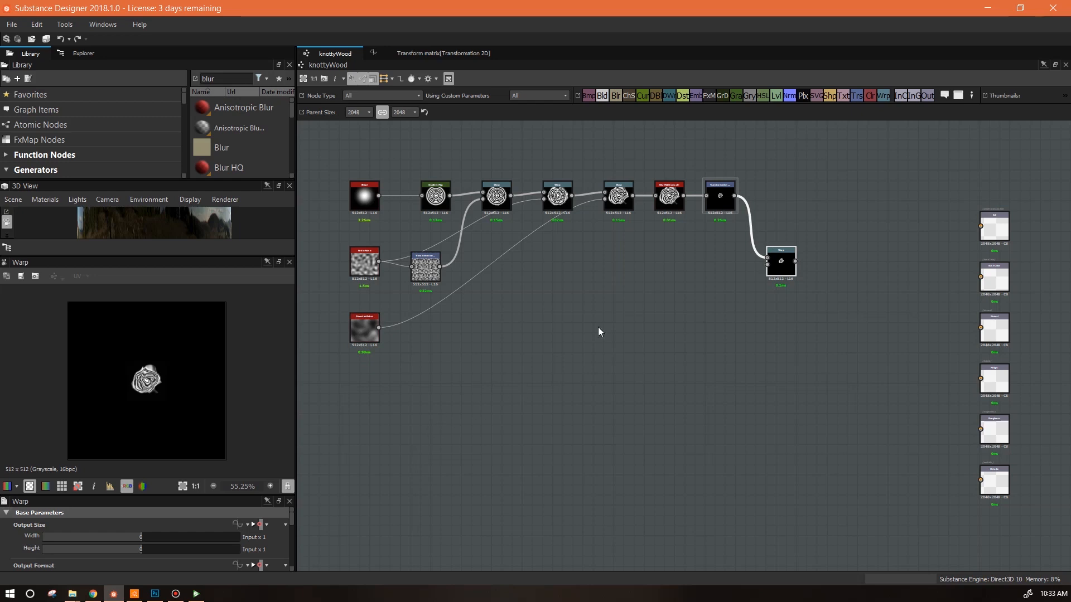
Step: Route the Gaussian Noise through a new Transformation 2D node into the fourth Warp's second input and preview the Warp
drag(856, 95, 679, 317)
click(362, 333)
drag(379, 327, 780, 270)
double_click(693, 272)
double_click(780, 270)
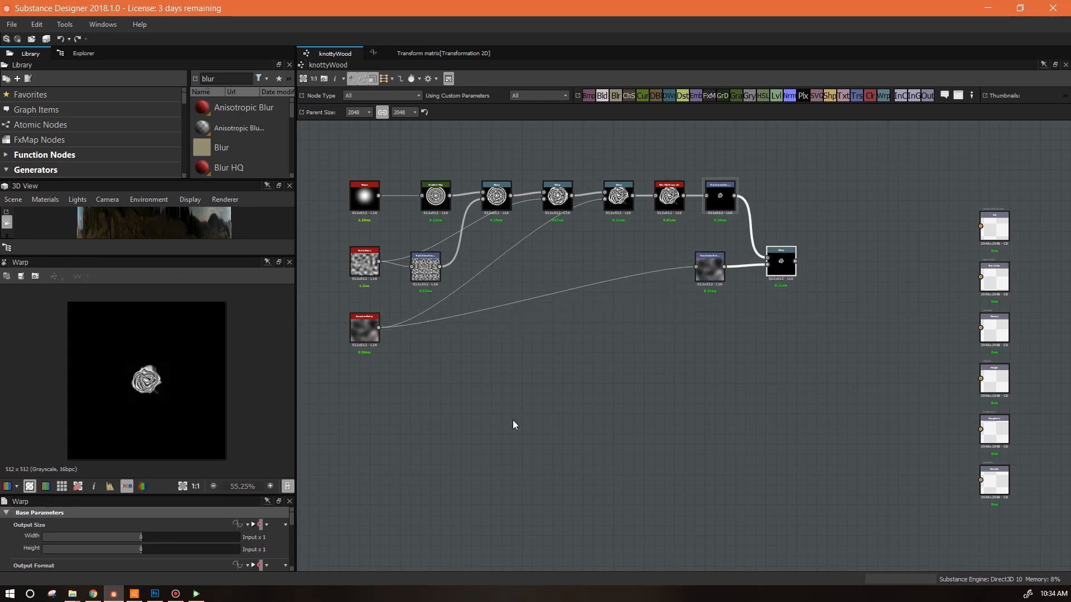
Step: Offset the Gaussian Noise slightly up and to the right in the Transformation 2D feeding the fourth Warp
click(714, 273)
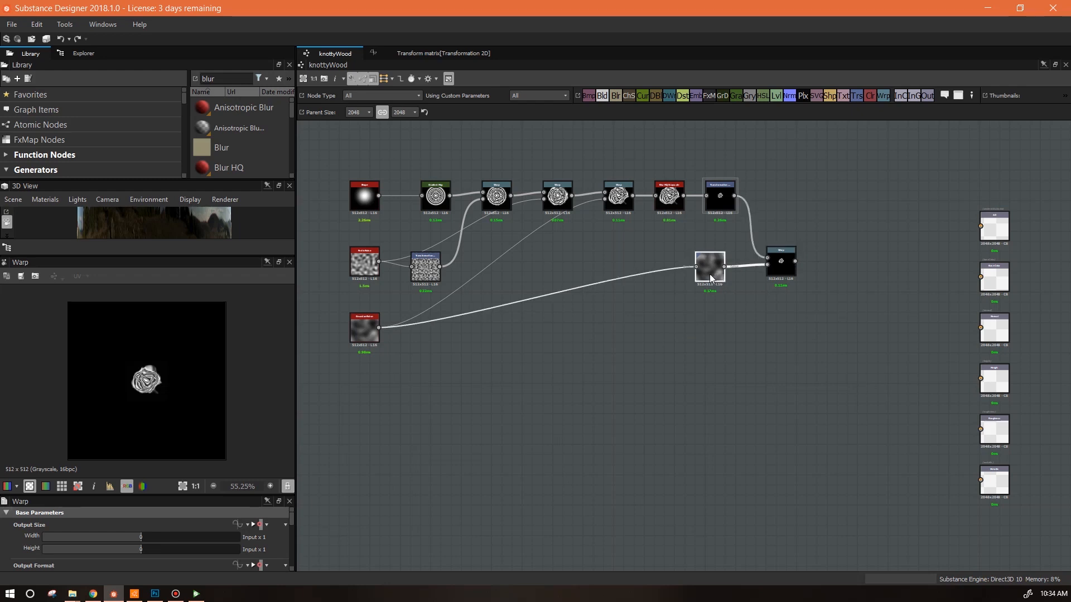
drag(196, 411, 214, 399)
click(772, 261)
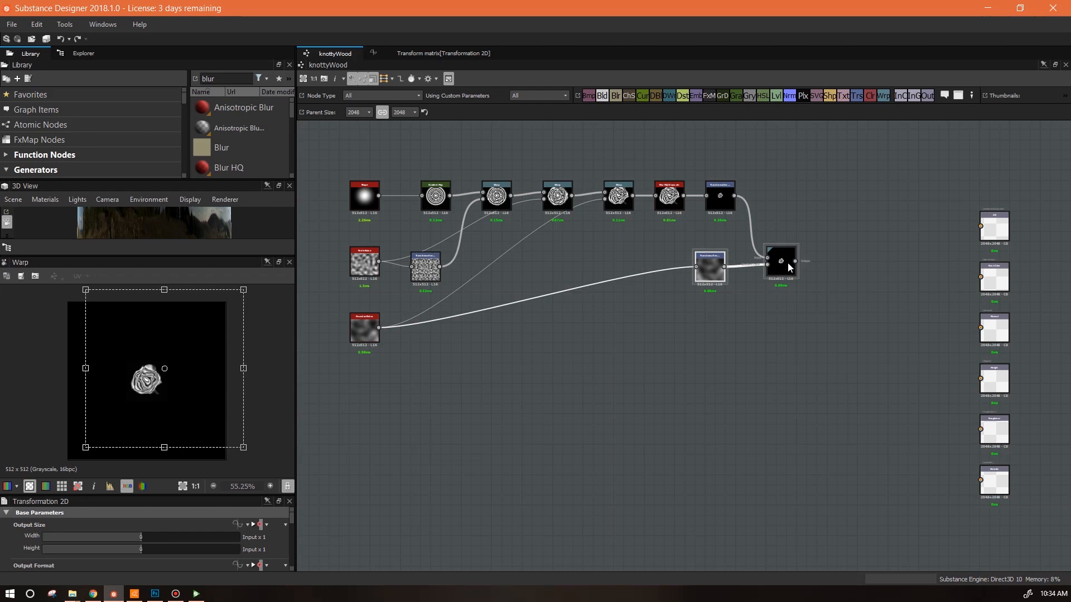
Step: Set the fourth Warp's intensity to 3.31
drag(292, 518, 291, 560)
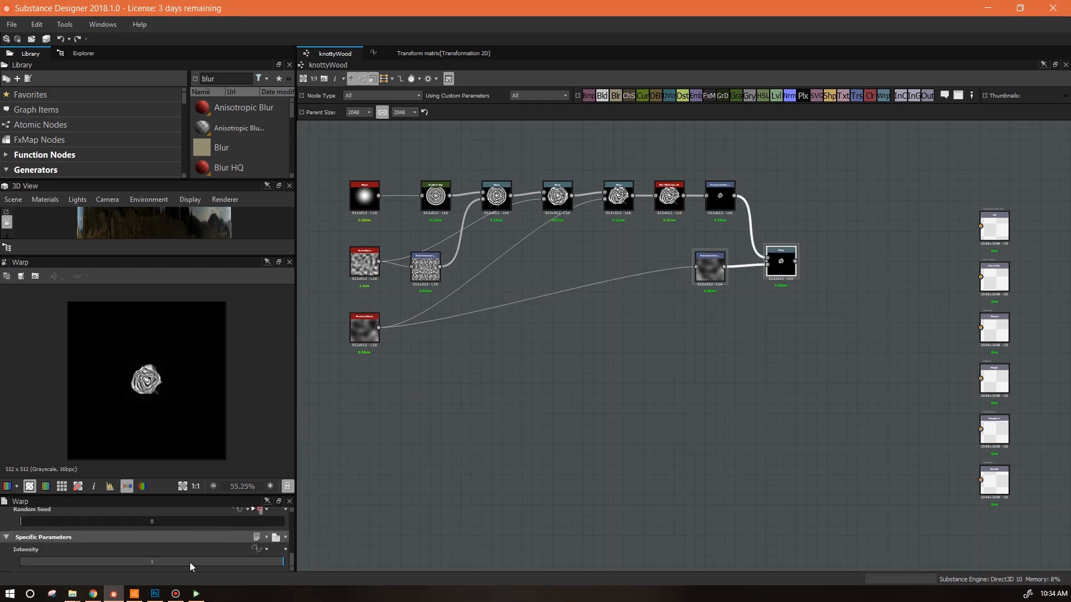
double_click(156, 560)
text(0)
key(Return)
drag(147, 561, 64, 562)
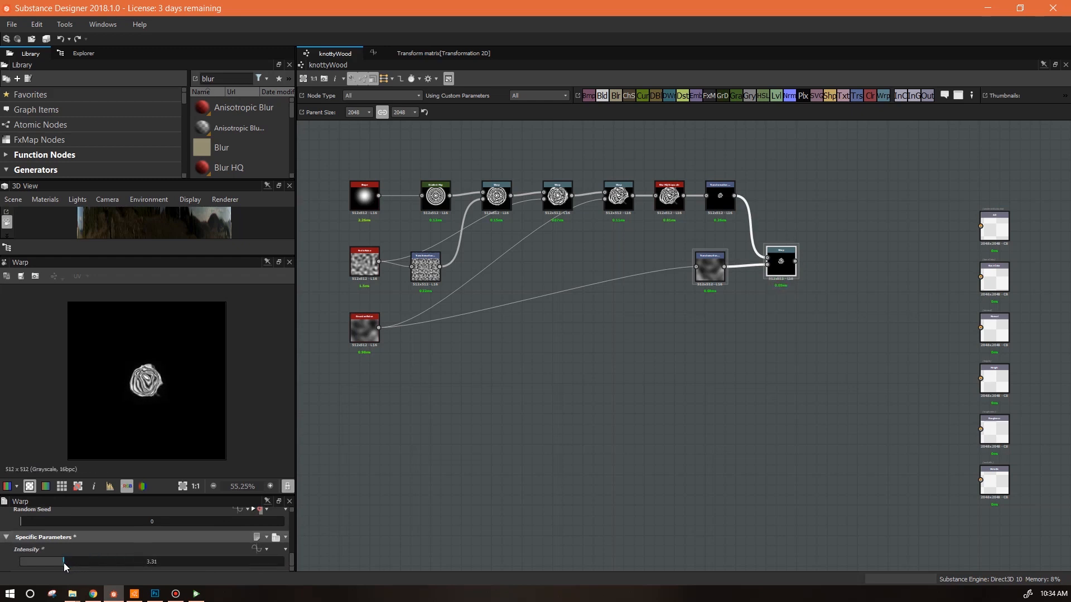
Step: Shift the Gaussian Noise right and down in the fourth Warp's Transformation 2D and move both nodes closer beneath the knot chain
click(711, 269)
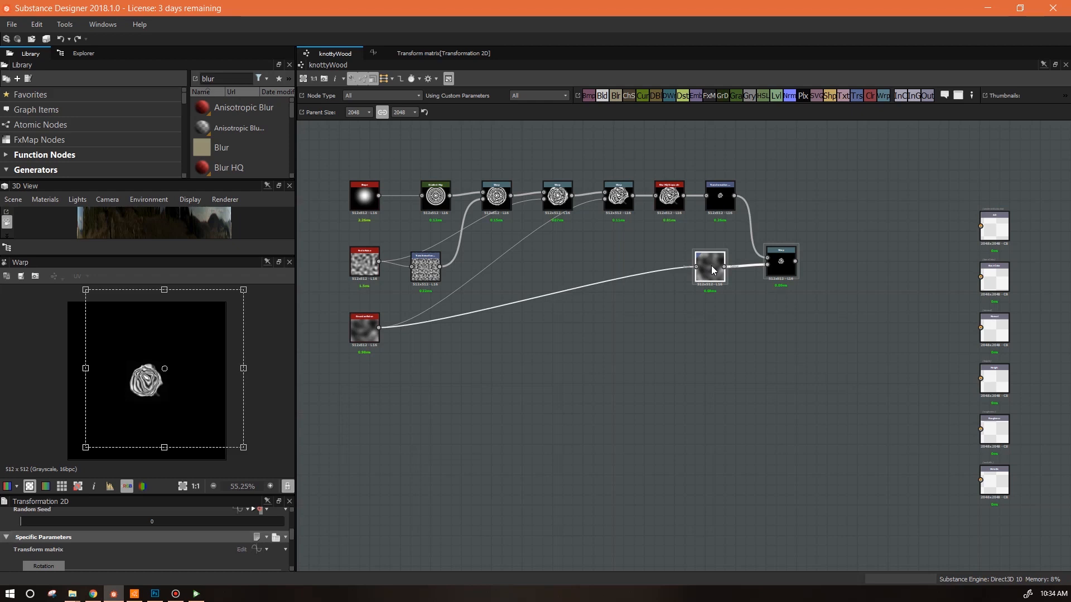
drag(189, 377, 221, 396)
drag(784, 268, 681, 275)
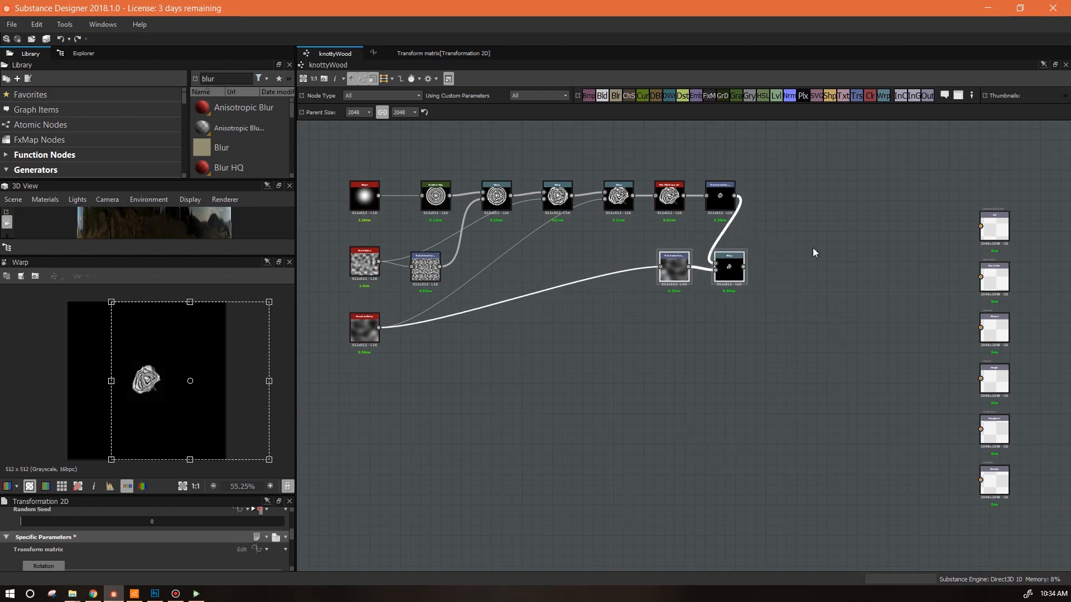
Step: Add a Levels node after the fourth Warp, lower its white point and shift the midtone point slightly towards white
drag(776, 96, 743, 267)
scroll(207, 410, up, 5)
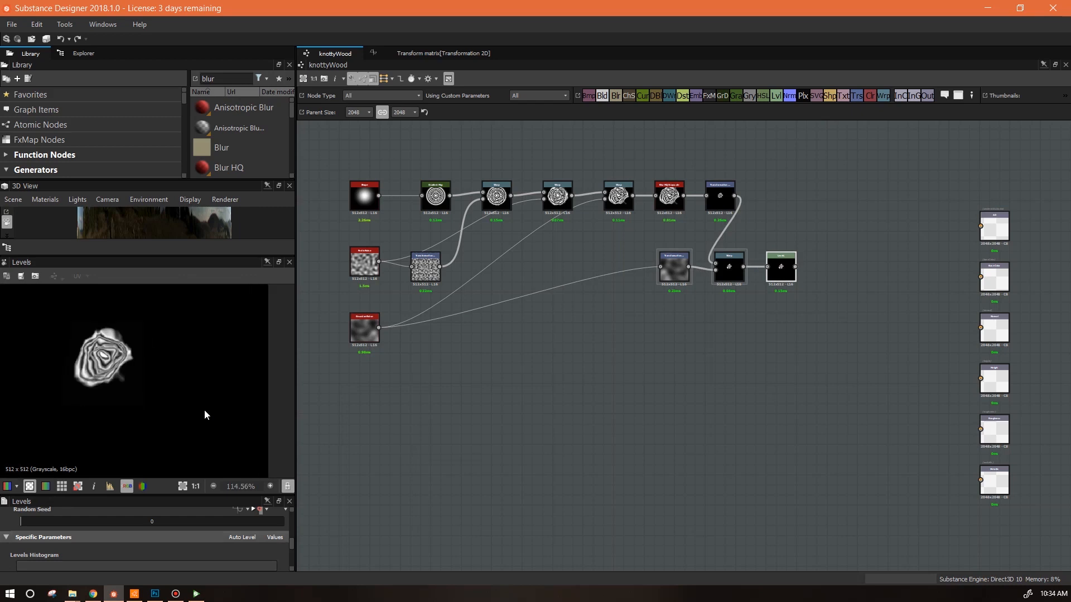
drag(290, 544, 250, 532)
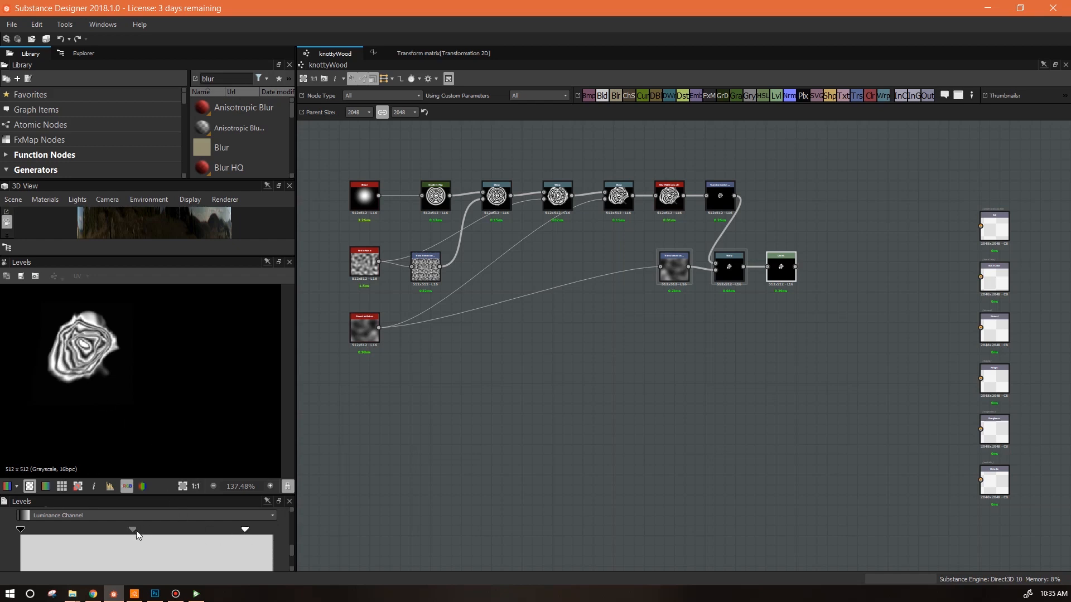
drag(132, 530, 139, 530)
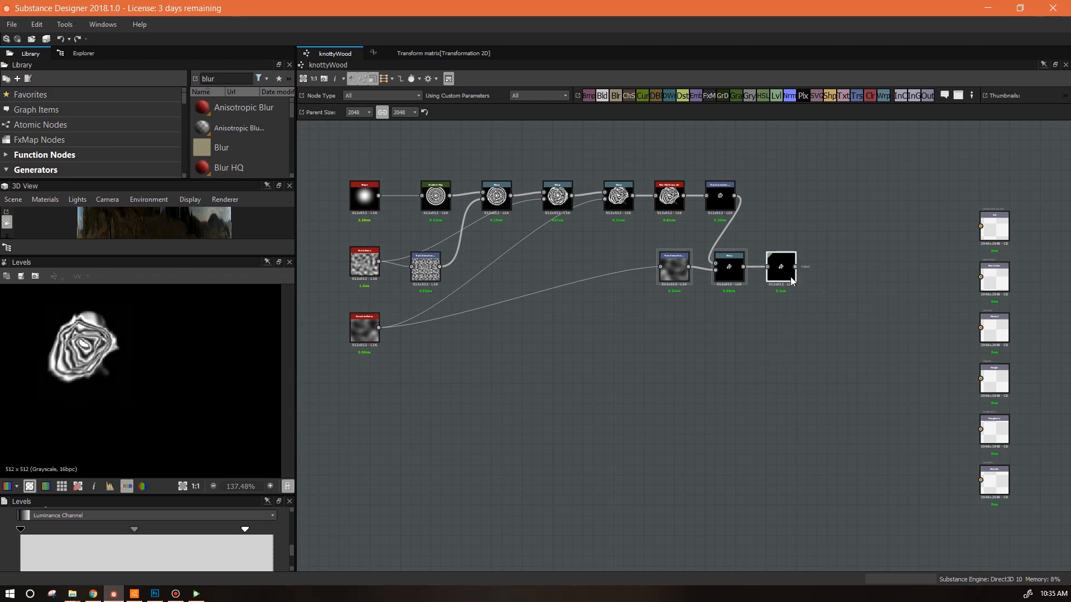
Step: Add a Blur HQ Grayscale node after the Levels node and set its intensity to 0.37
drag(291, 107, 291, 116)
drag(240, 148, 797, 271)
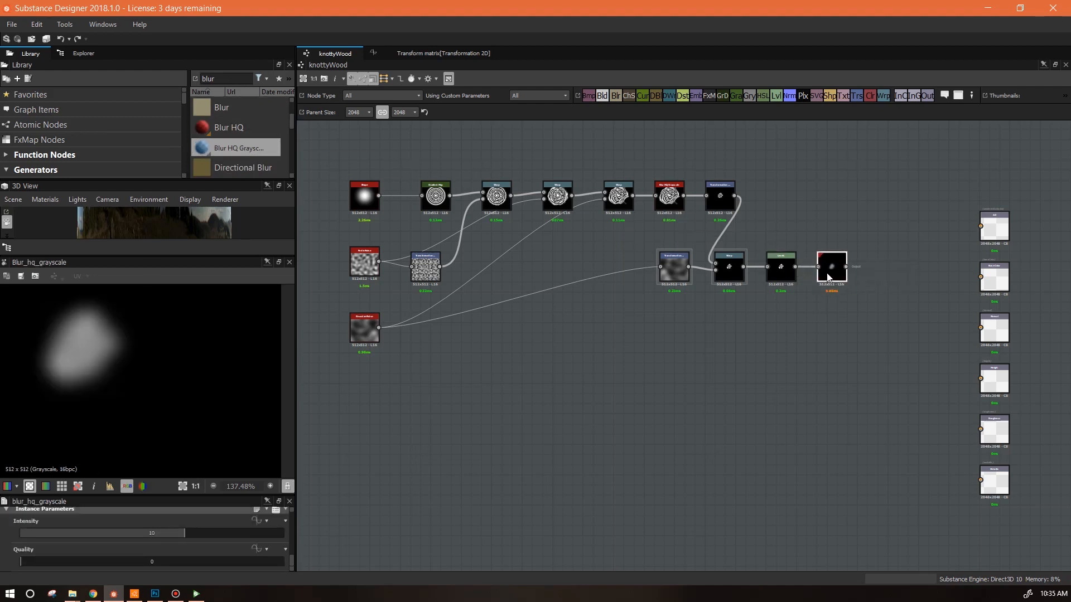
drag(180, 534, 27, 533)
scroll(136, 332, up, 3)
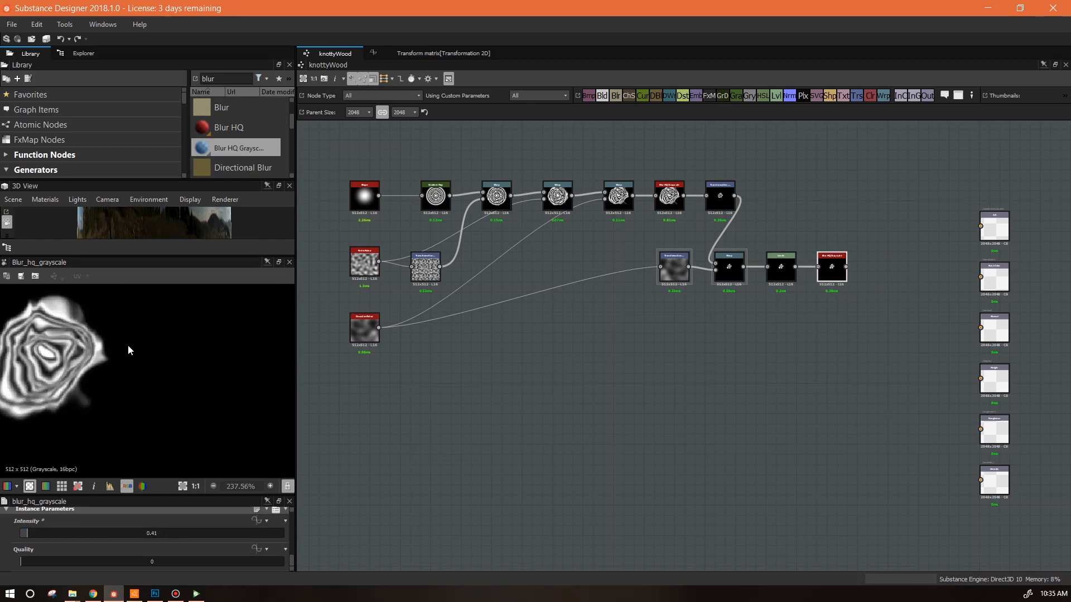
middle_drag(124, 364, 196, 358)
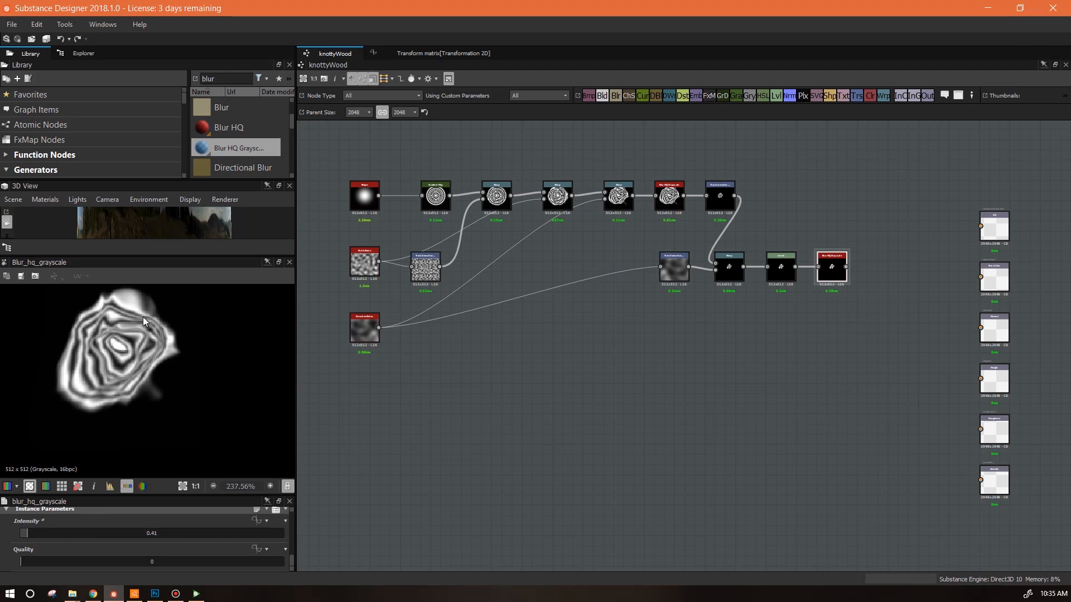
drag(26, 534, 26, 537)
Step: Tidy the graph by compacting the knot chain and source noises and placing the offset noise's Transformation 2D below the fourth Warp
scroll(171, 341, down, 1)
drag(880, 330, 680, 289)
scroll(680, 289, down, 2)
drag(417, 172, 611, 336)
drag(780, 176, 438, 252)
drag(702, 222, 639, 223)
drag(401, 261, 520, 348)
drag(500, 277, 408, 277)
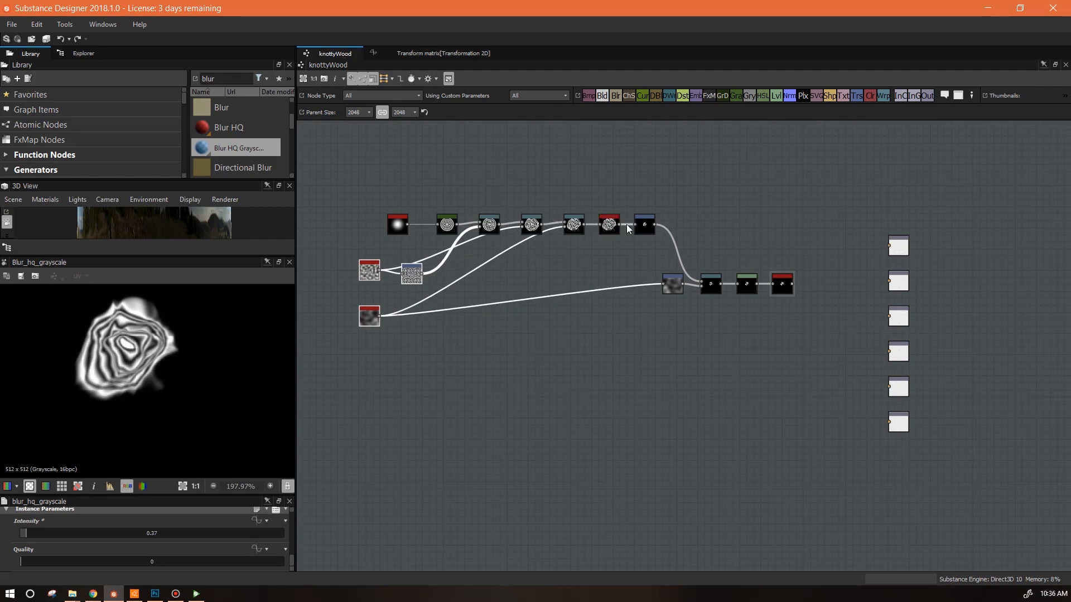
drag(674, 285, 641, 316)
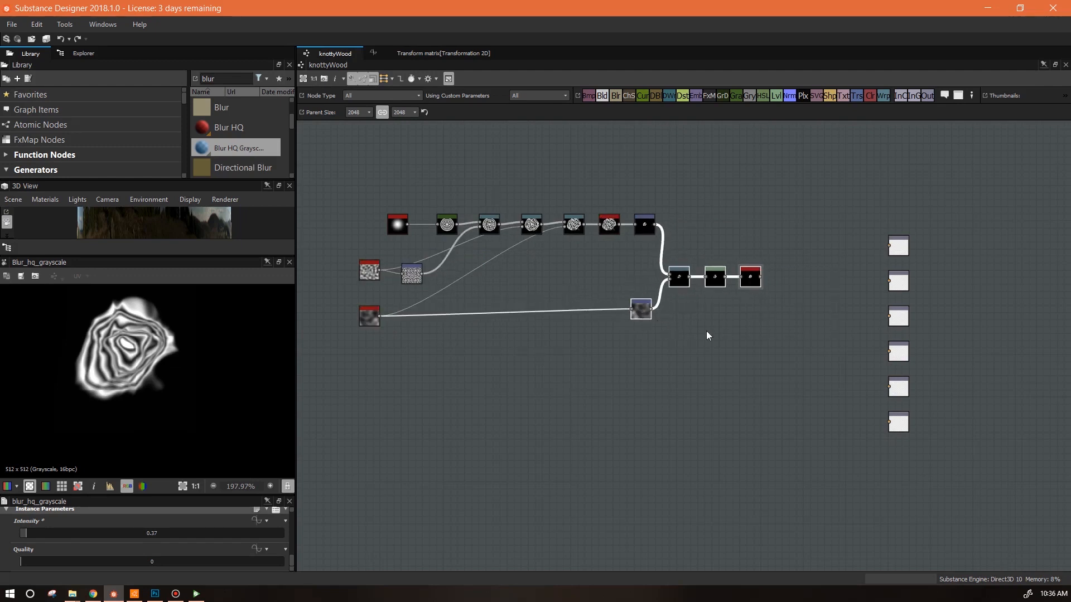
Step: Duplicate the Transformation 2D, Warp, Levels and Blur branch with its connections, then offset the copy's noise up and left to vary the knot
drag(802, 256, 618, 349)
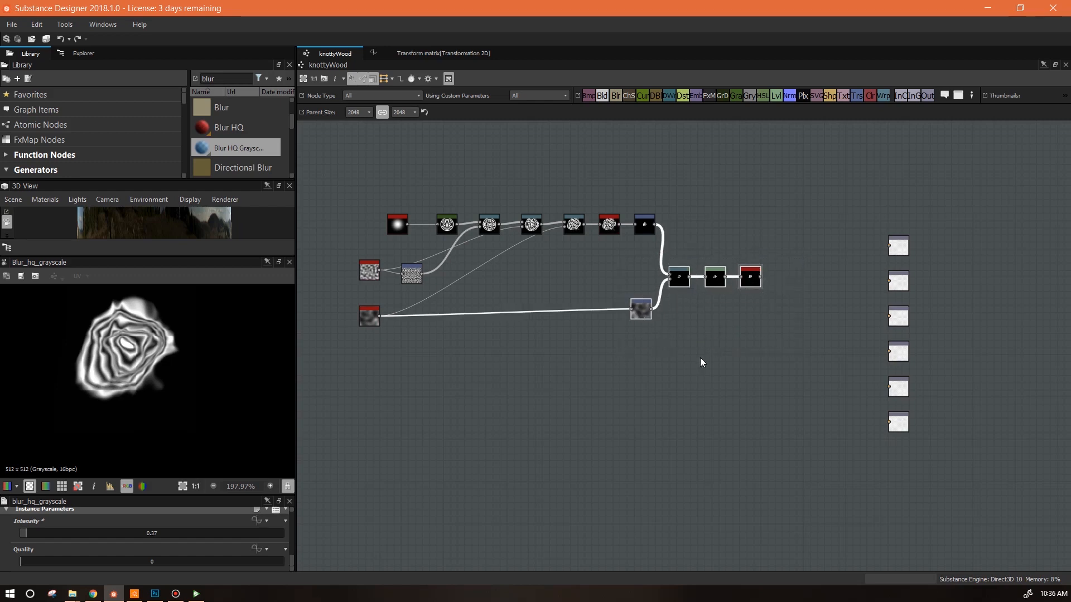
key(ctrl+d)
click(765, 344)
click(691, 349)
click(648, 377)
drag(192, 394, 38, 331)
click(757, 346)
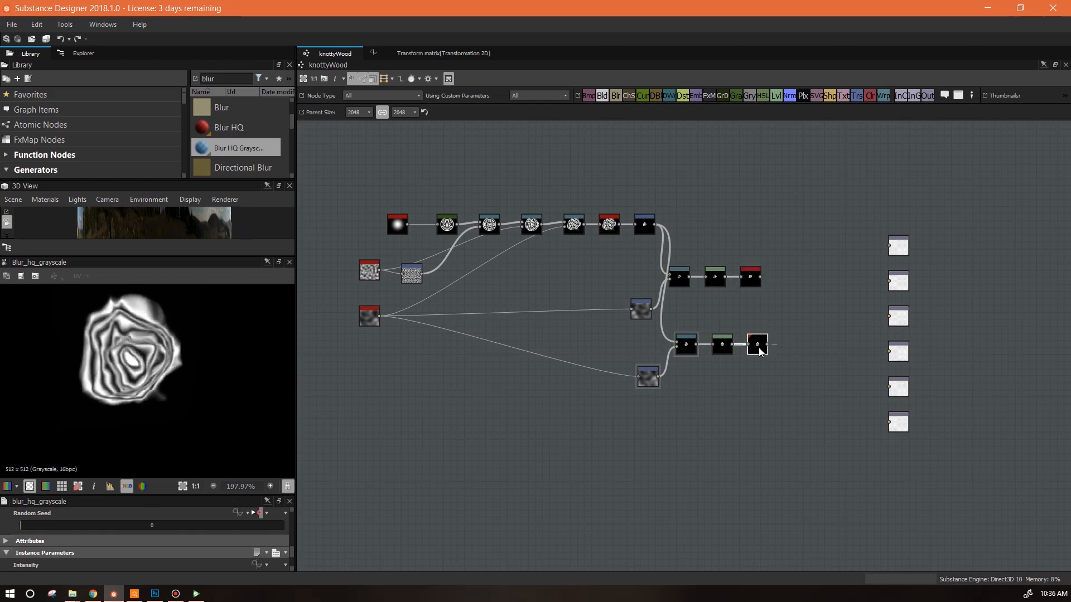
Step: Move the duplicated branch closer beneath the original, preview the original branch's Blur HQ Grayscale node and align it with its row
drag(798, 325, 638, 364)
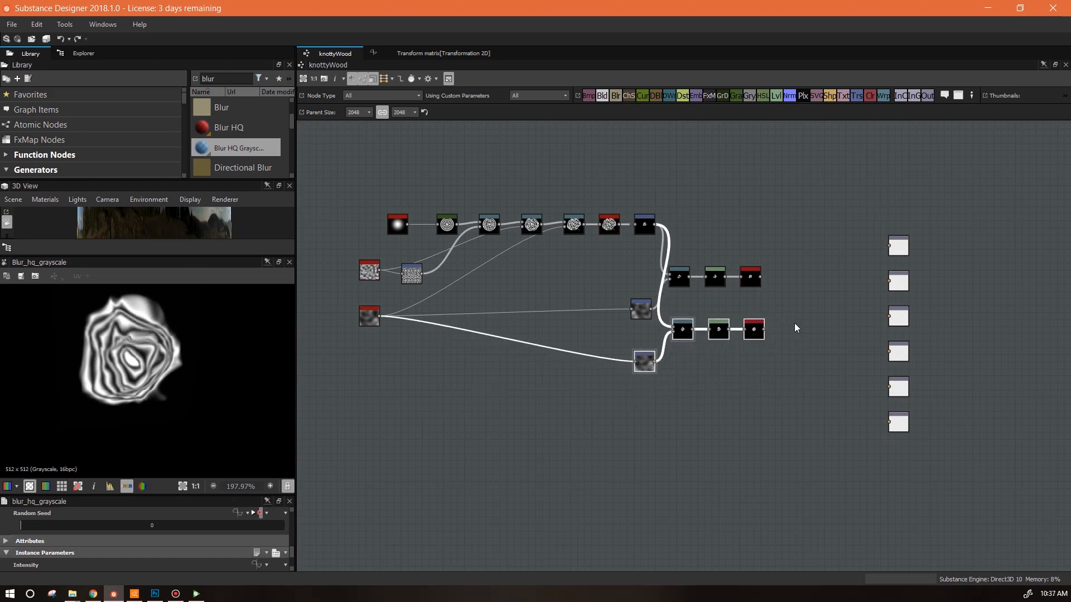
drag(753, 272, 758, 280)
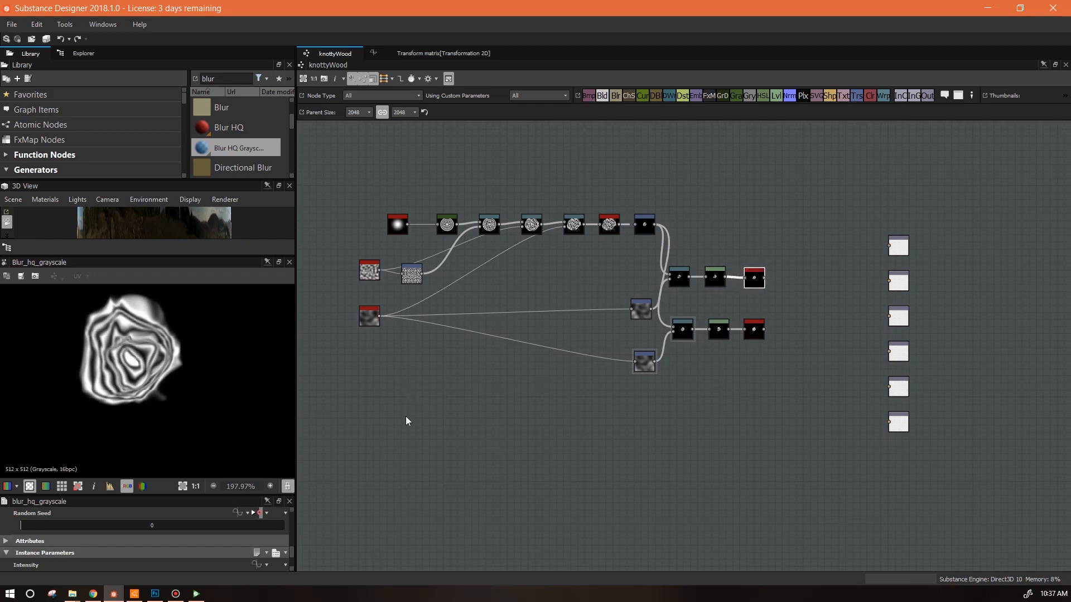
middle_drag(464, 413, 528, 400)
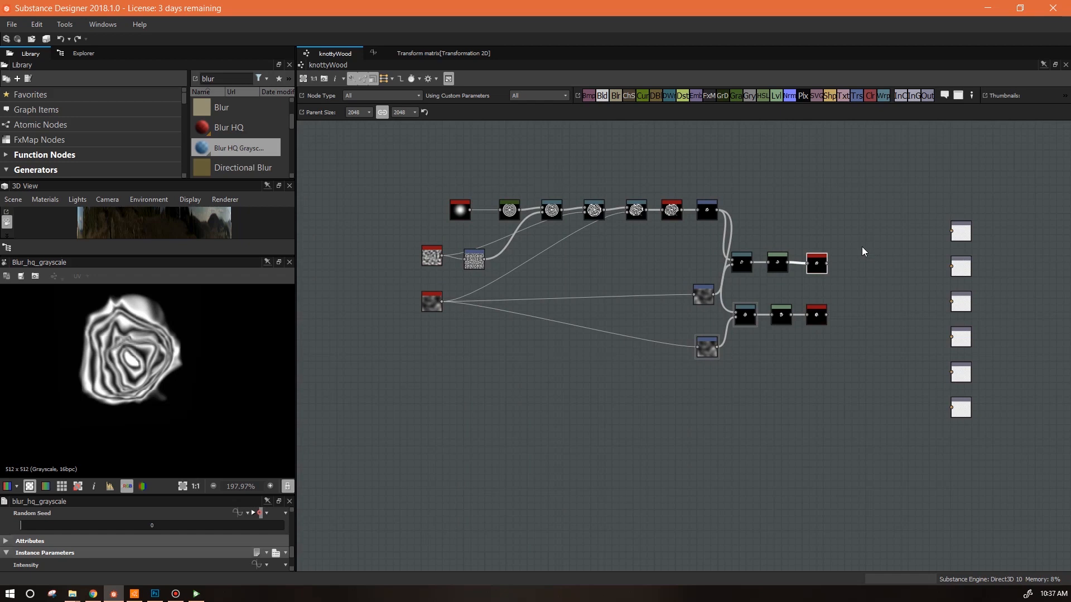
drag(819, 265, 821, 270)
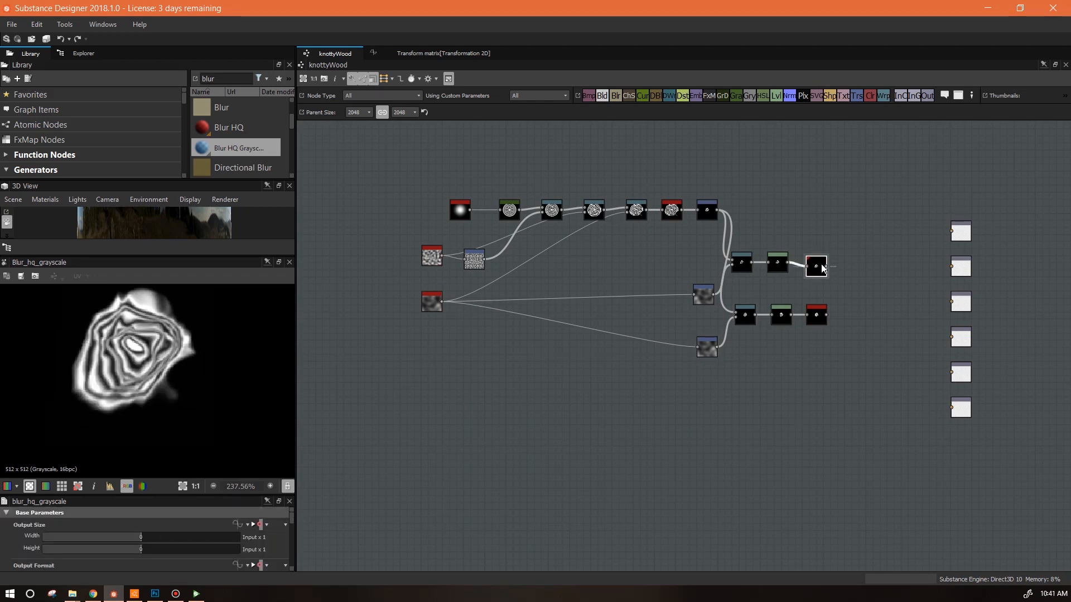
drag(822, 265, 821, 261)
Step: Add a Float2 input parameter to the knottyWood graph with the identifier knotSize and the label "knot size"
click(424, 386)
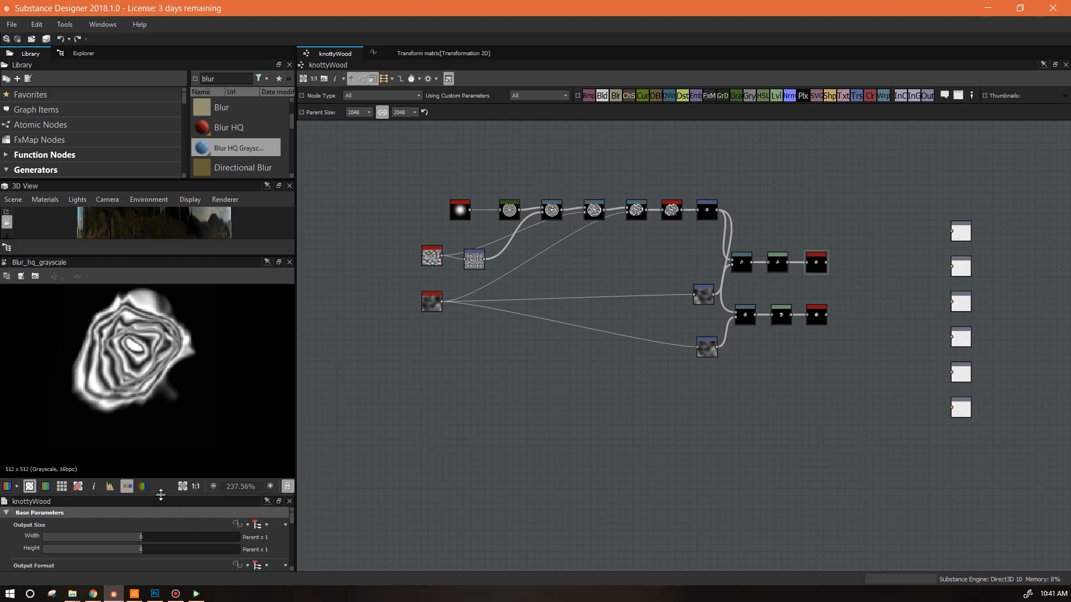
drag(291, 496, 291, 347)
scroll(291, 425, down, 5)
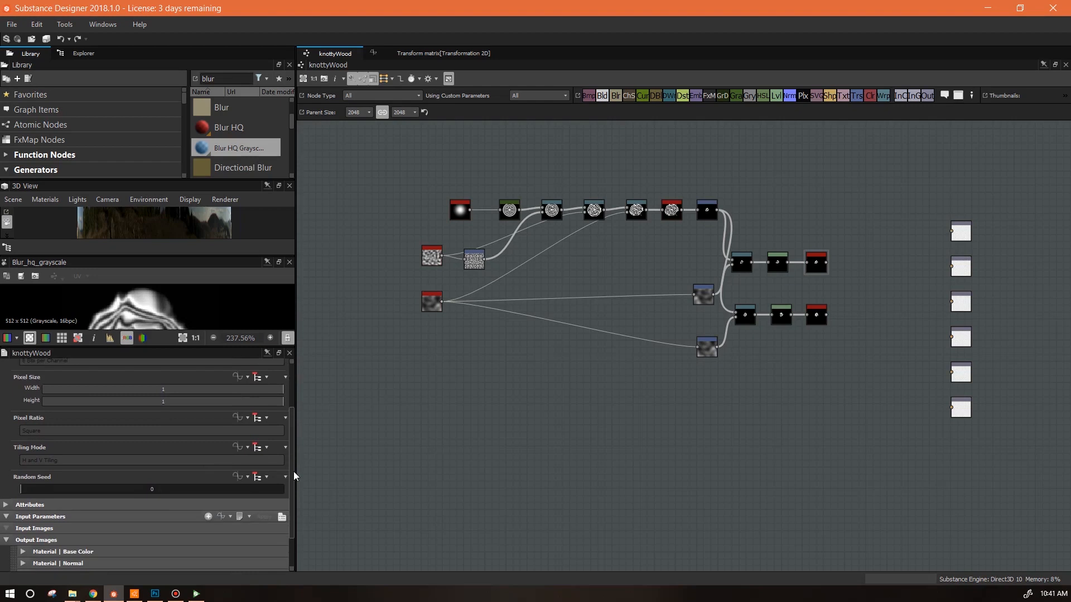
click(209, 473)
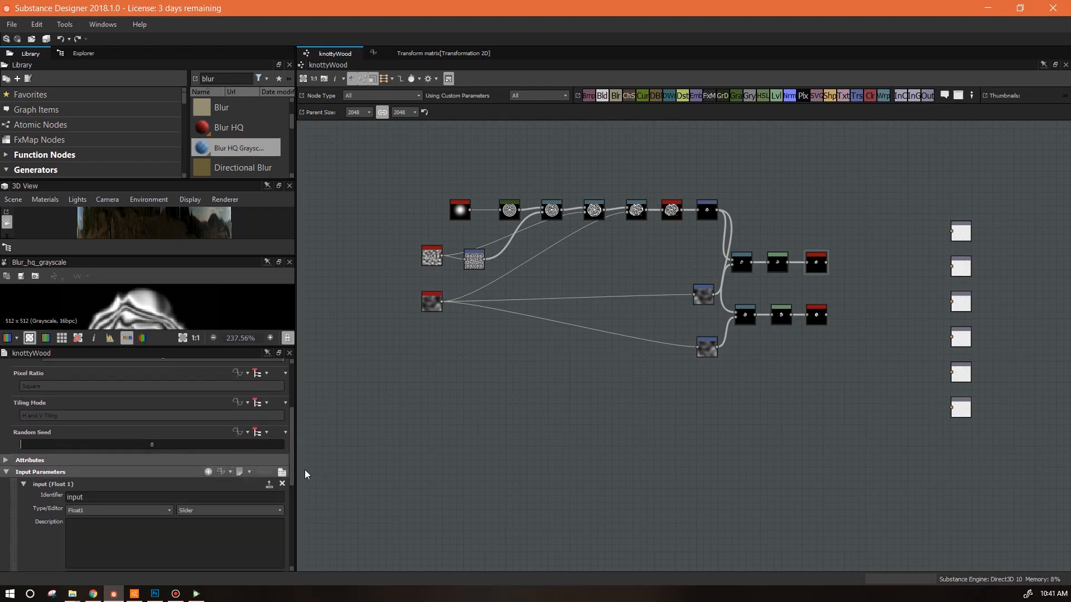
scroll(293, 473, down, 3)
text(knotSize)
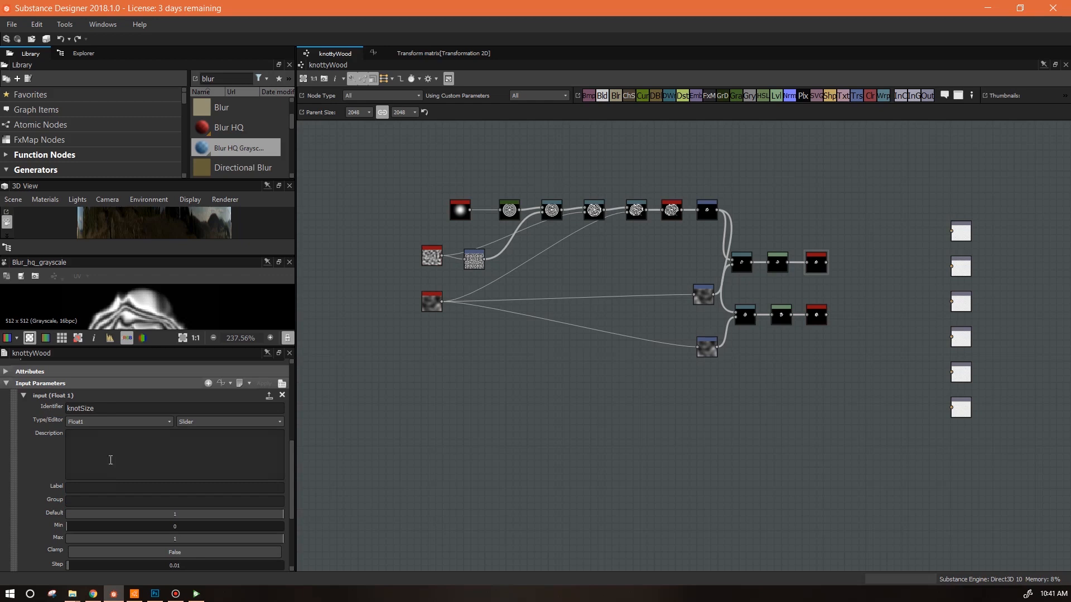
click(94, 485)
text(knot size)
scroll(292, 480, down, 3)
scroll(293, 484, up, 2)
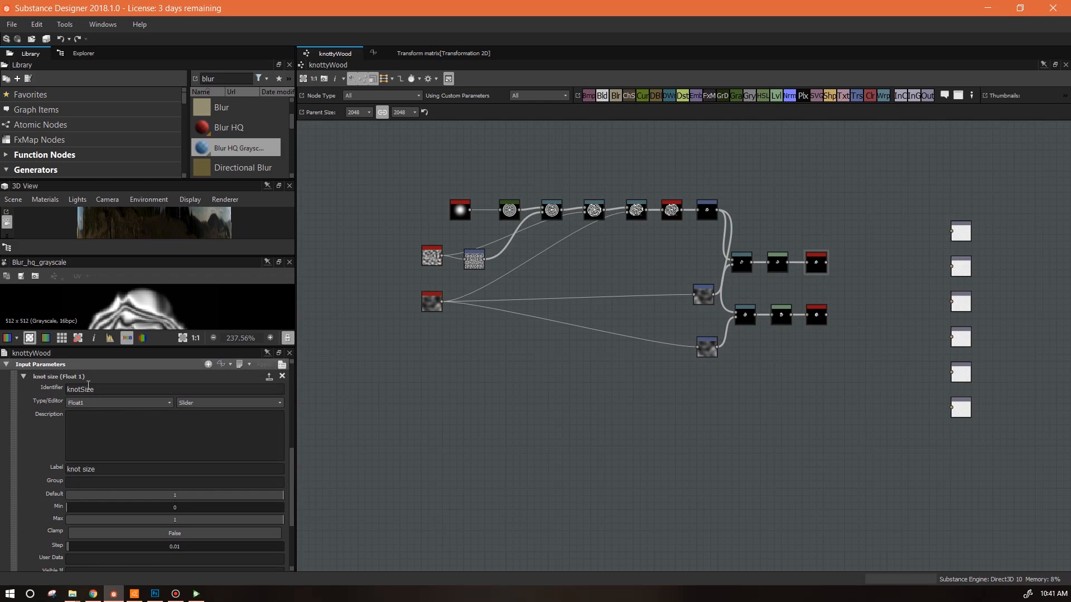
click(166, 401)
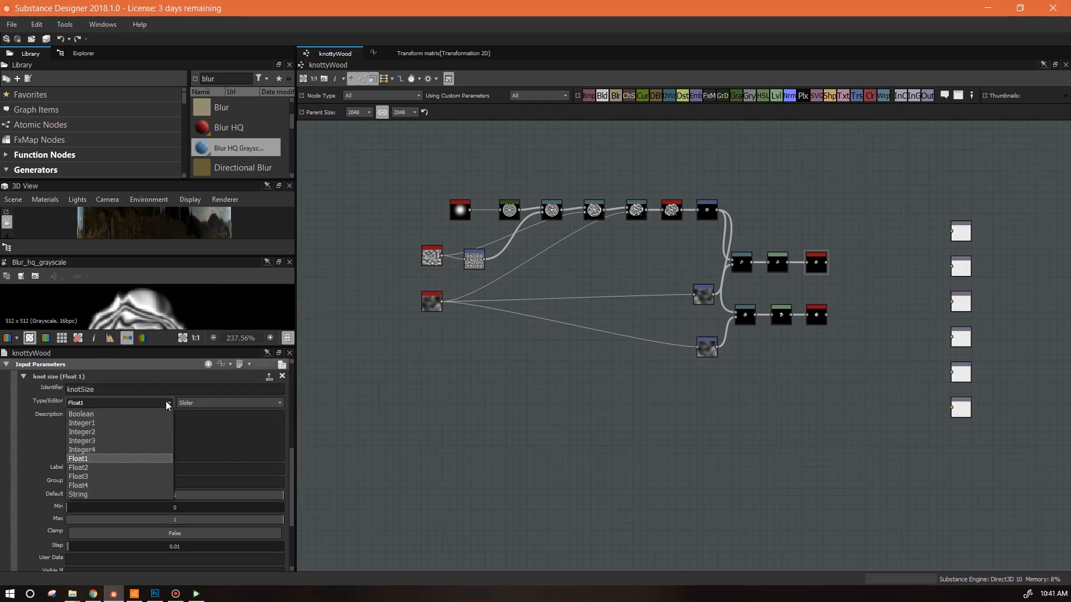
click(120, 467)
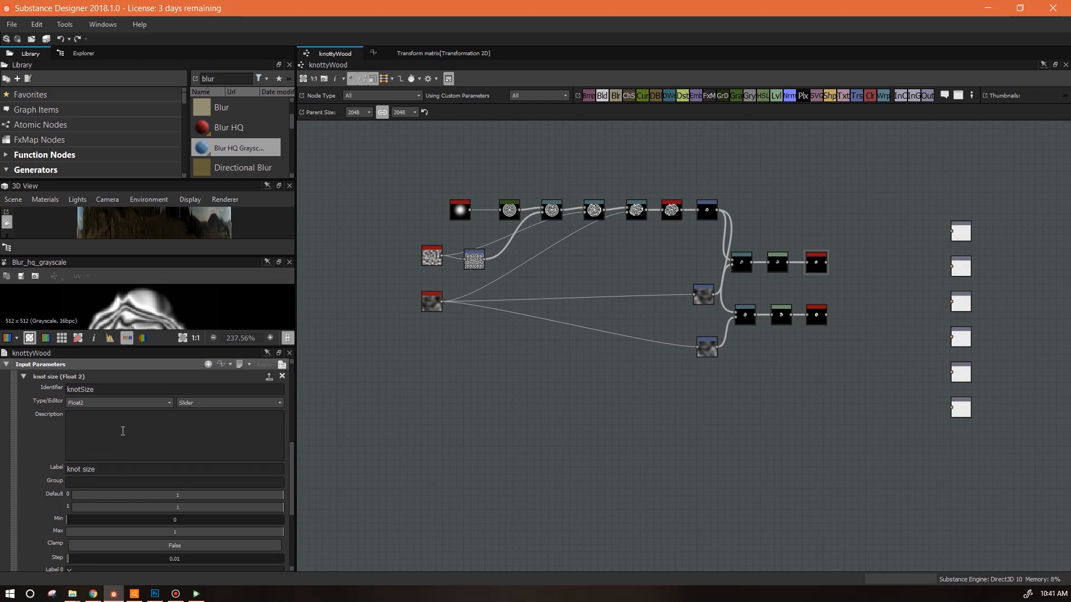
Step: Label the knot size parameter's two components "knot 1" and "knot 2" and collapse the parameter
drag(293, 460, 301, 480)
double_click(81, 515)
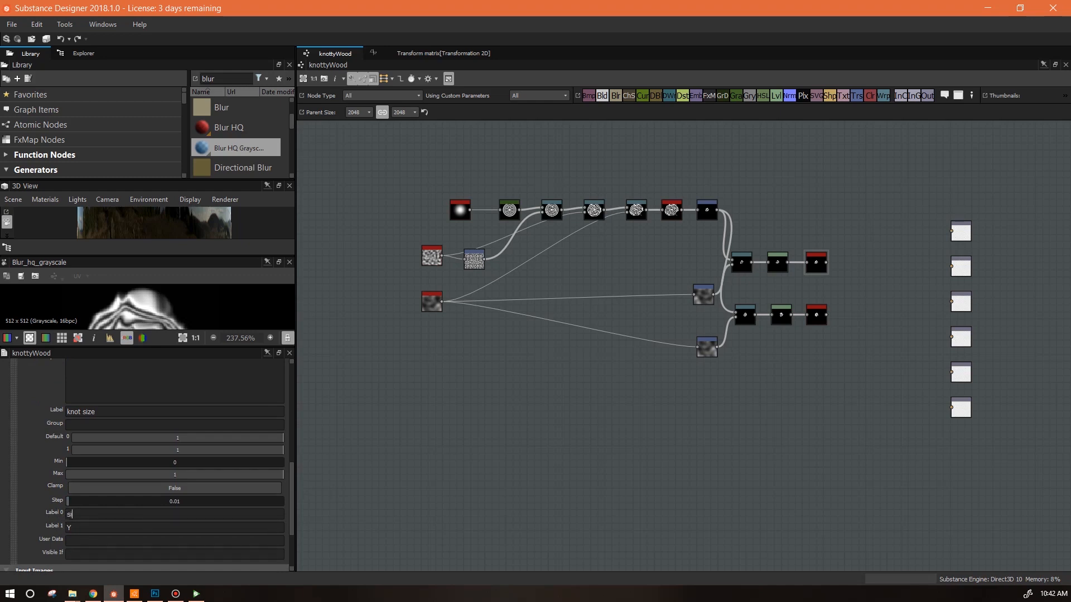
text(size kno)
key(BackSpace)
key(BackSpace)
key(BackSpace)
key(BackSpace)
key(BackSpace)
key(BackSpace)
key(BackSpace)
key(Tab)
text(kno)
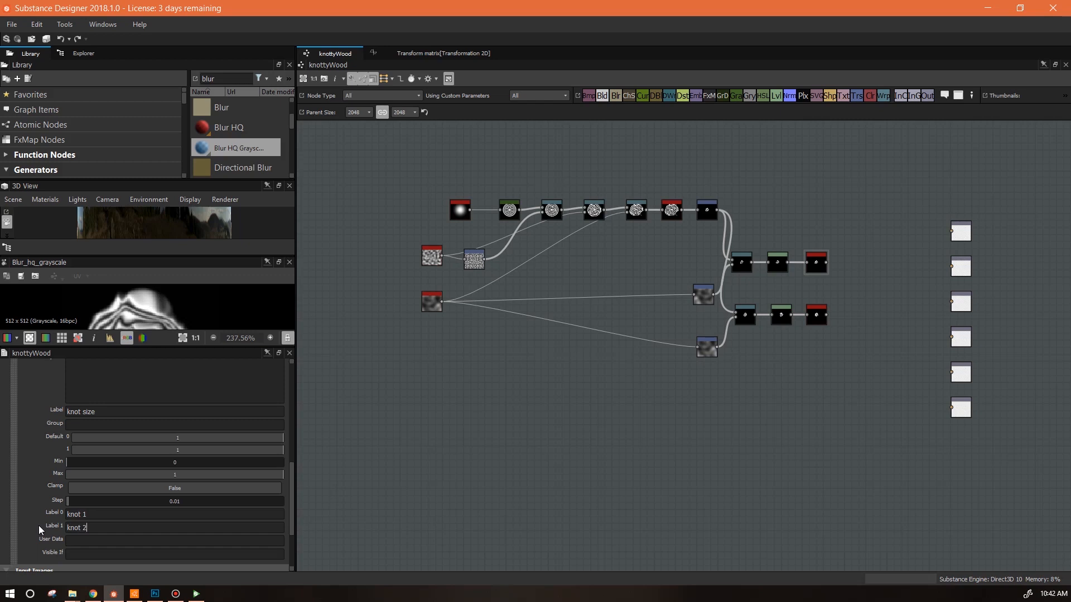
scroll(103, 502, up, 4)
click(23, 446)
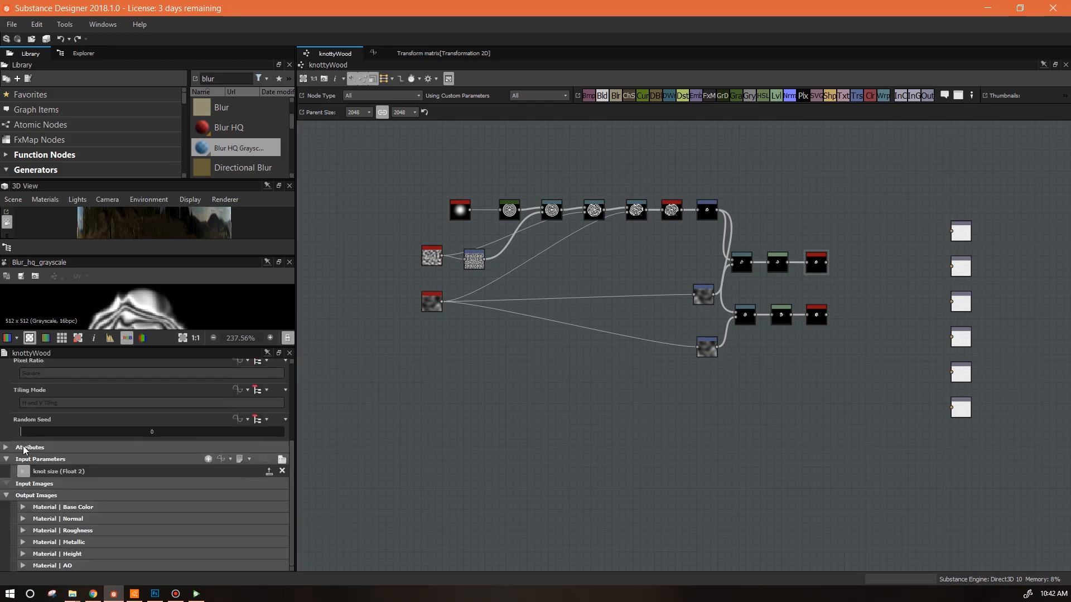
Step: Add a Float4 input parameter to the graph with the identifier knotLoc and the label "knot location"
click(208, 459)
double_click(78, 497)
text(knotLoc)
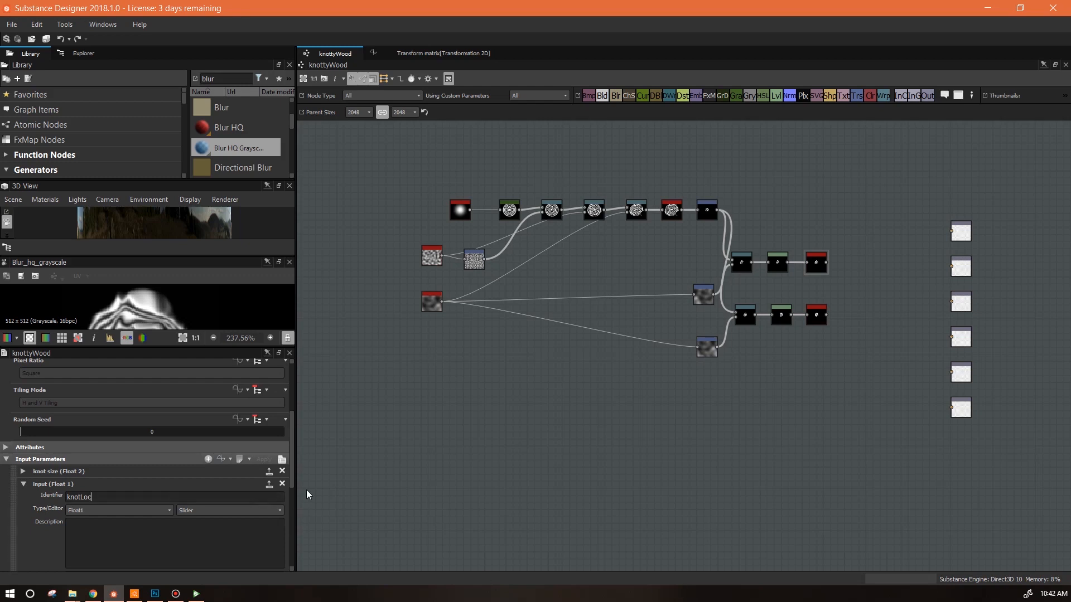
scroll(127, 458, down, 3)
text(knot location)
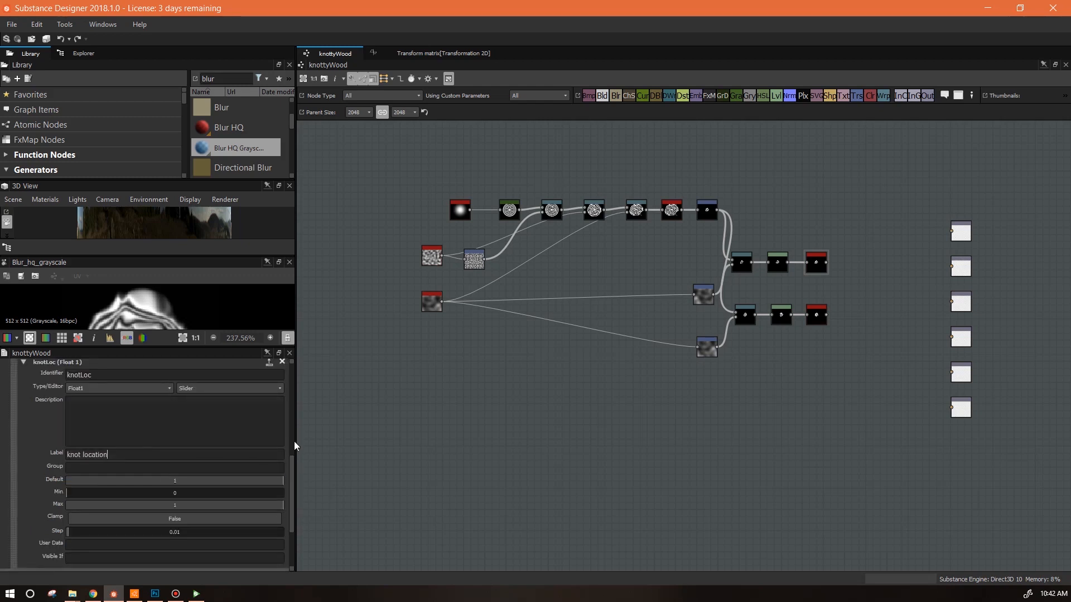
drag(292, 478, 293, 470)
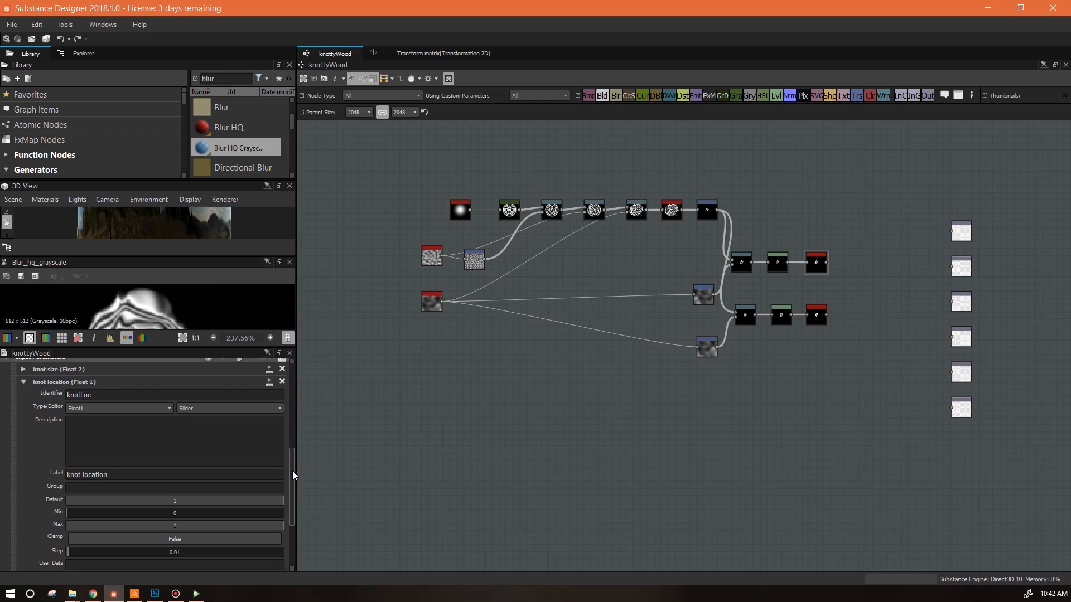
mouse_move(290, 493)
mouse_down()
mouse_move(290, 515)
mouse_move(291, 489)
mouse_up()
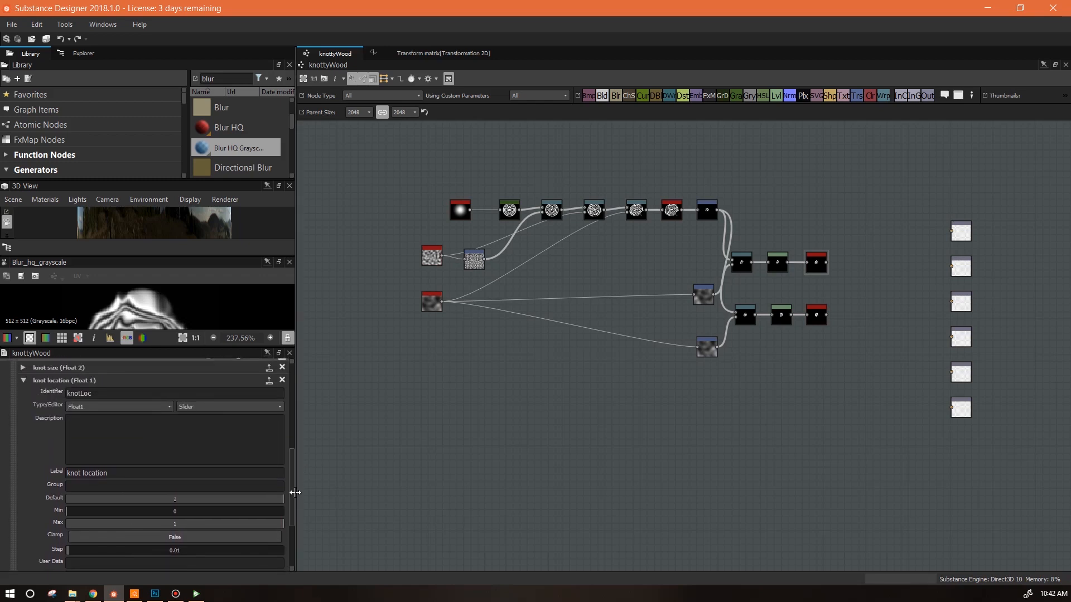
click(98, 410)
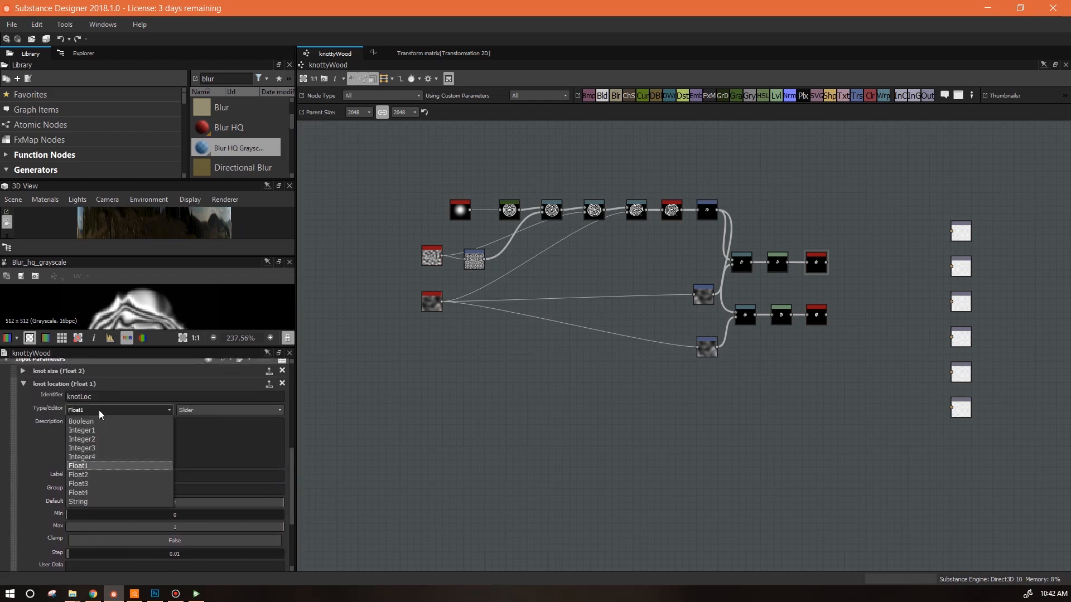
click(99, 492)
Step: Label the knot location components "knot 1 X", "knot 1 Y", "knot 2 X" and "knot 2 Y" and collapse the parameter
drag(292, 491, 292, 524)
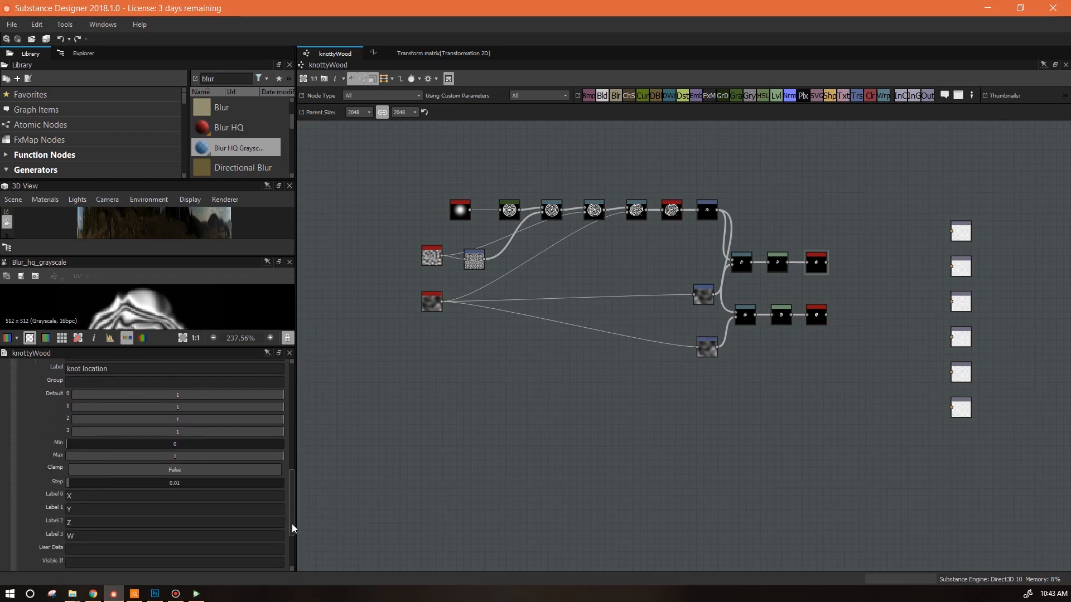
click(92, 496)
text(knot)
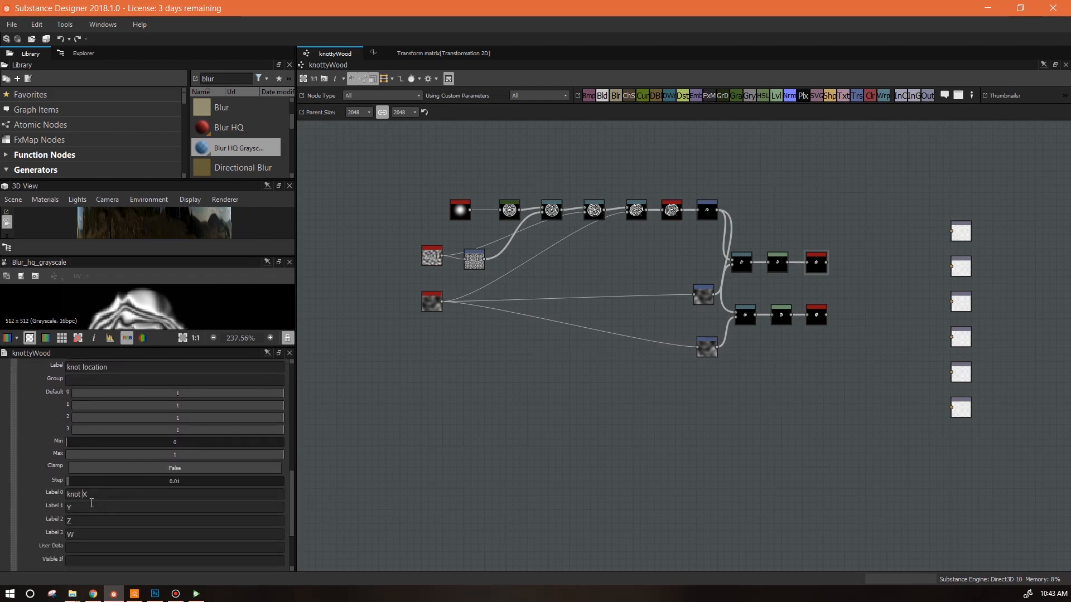
text( 1)
click(68, 508)
text(knot 1)
key(Tab)
text(knot 2 X)
key(Tab)
text(knot 2 Y)
drag(293, 525, 293, 475)
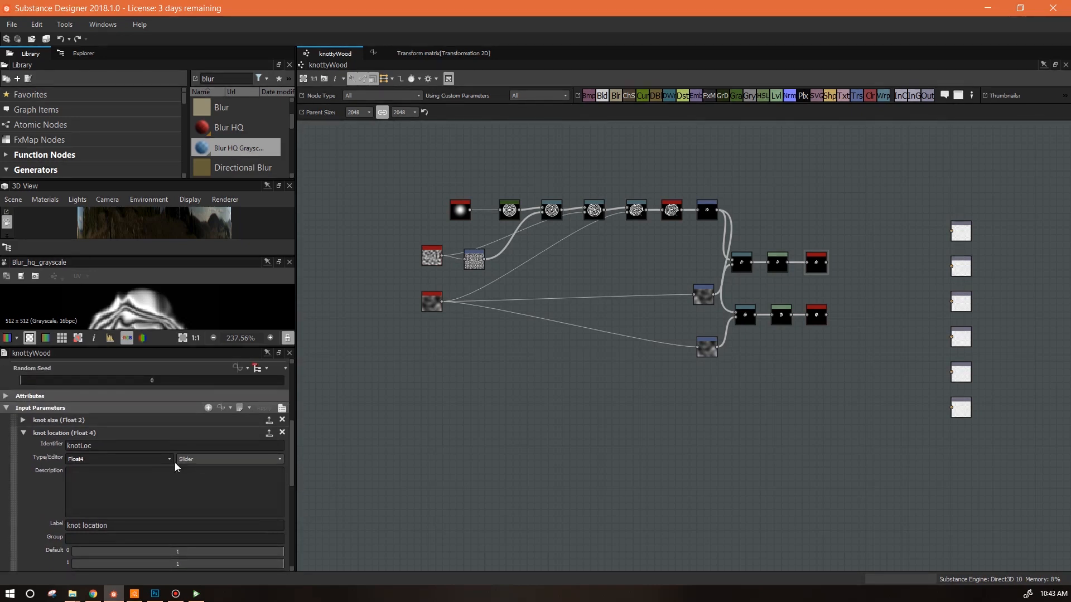
click(23, 433)
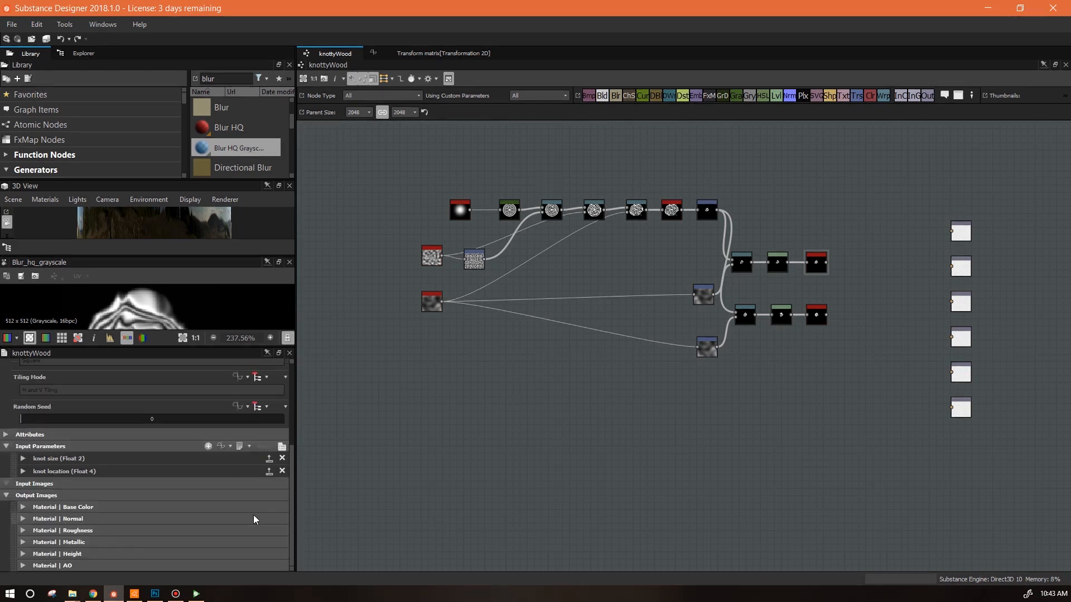
Step: Add a Transformation 2D node to the output of the upper knot branch's blur node and enlarge its 2D preview area
middle_drag(526, 422, 471, 421)
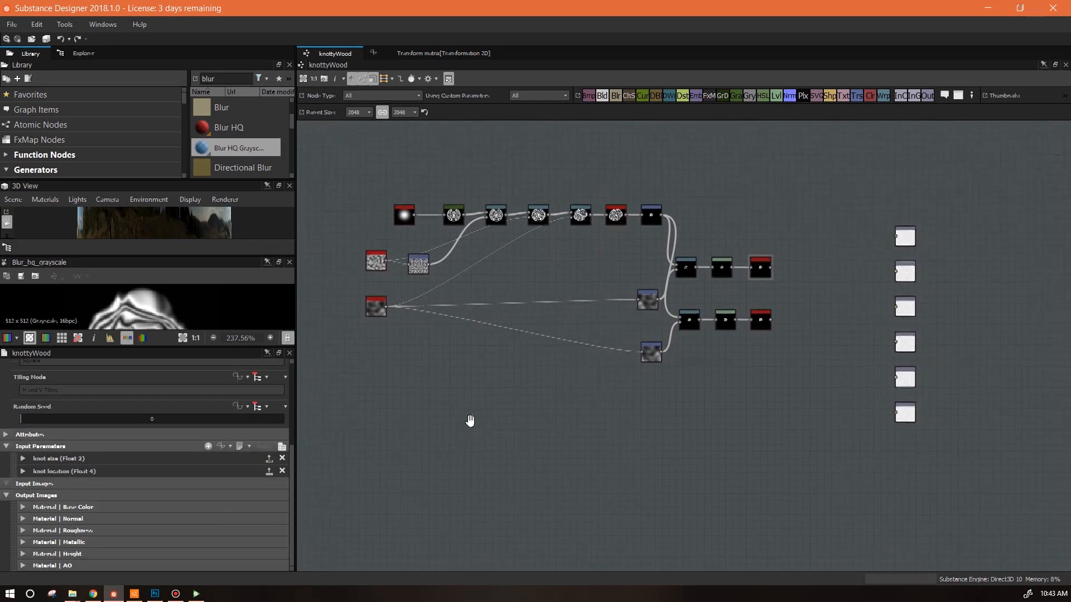
drag(858, 96, 764, 262)
drag(274, 347, 265, 464)
scroll(262, 381, down, 5)
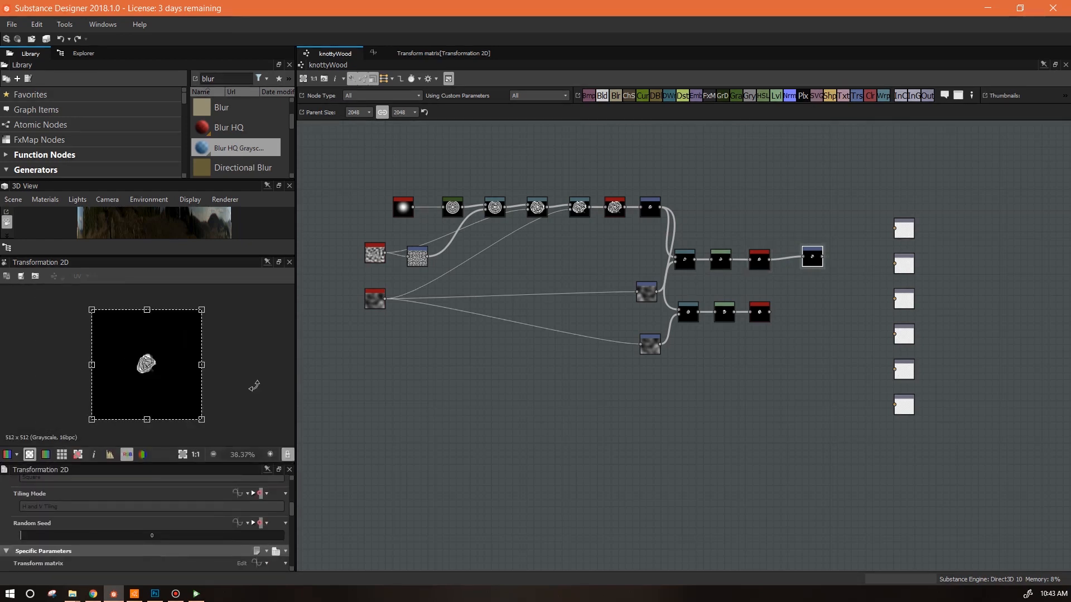
scroll(246, 382, down, 1)
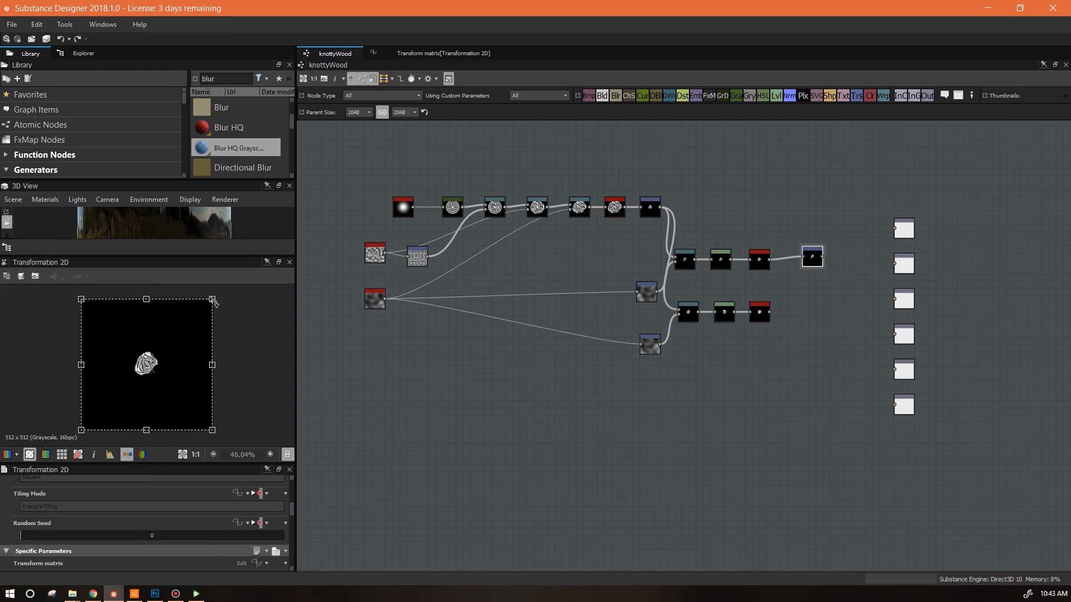
Step: Try scaling and moving the knot with the Transformation 2D handles, comparing with the earlier transformation node in the chain
drag(213, 300, 216, 302)
mouse_move(224, 304)
mouse_down()
mouse_move(205, 322)
mouse_move(217, 315)
mouse_up()
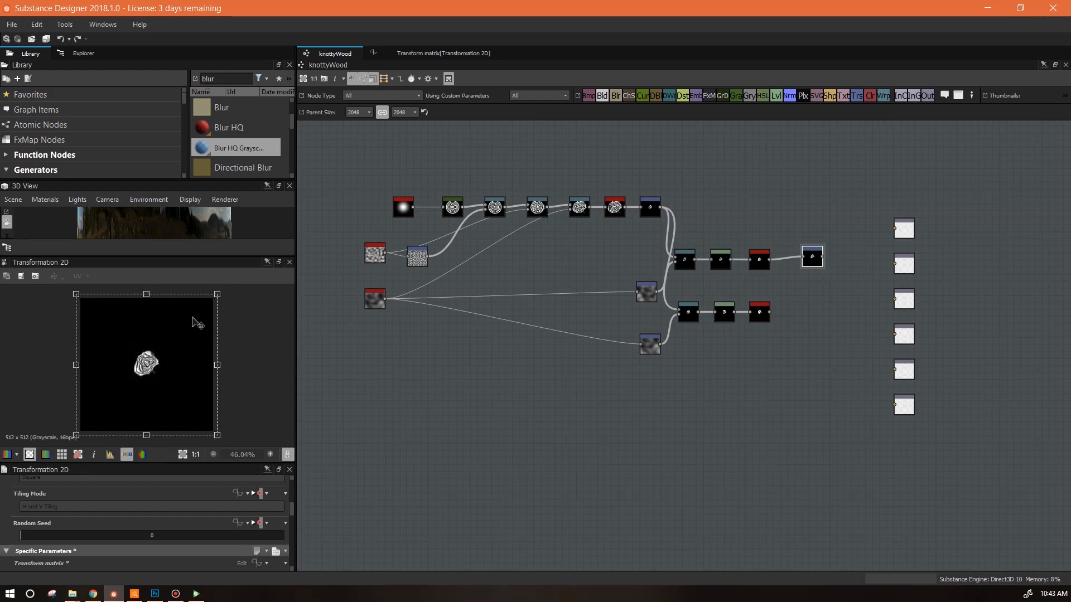
drag(181, 323, 207, 330)
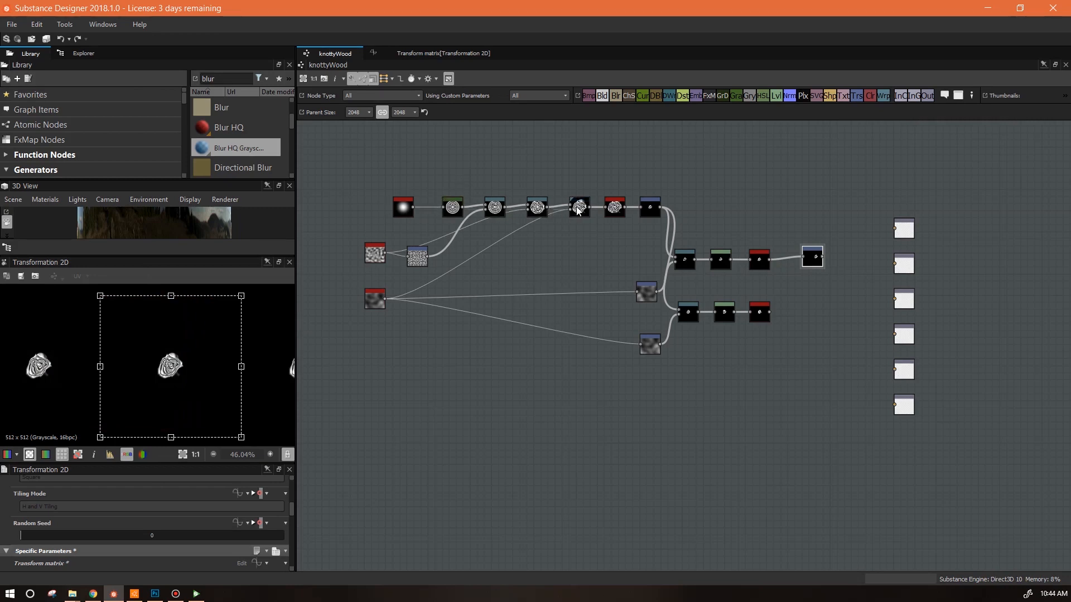
click(650, 207)
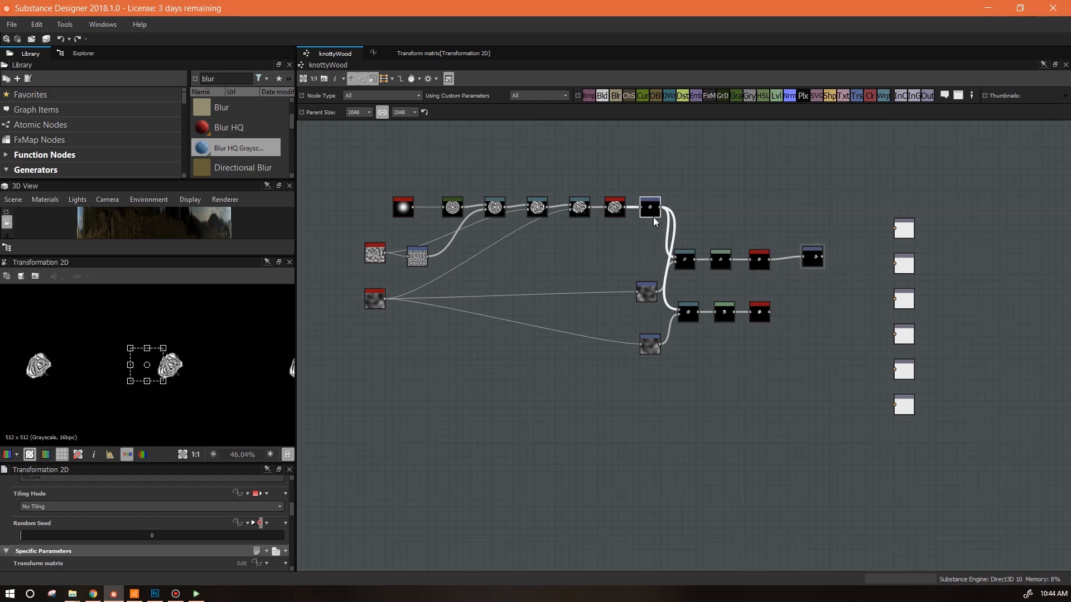
click(818, 258)
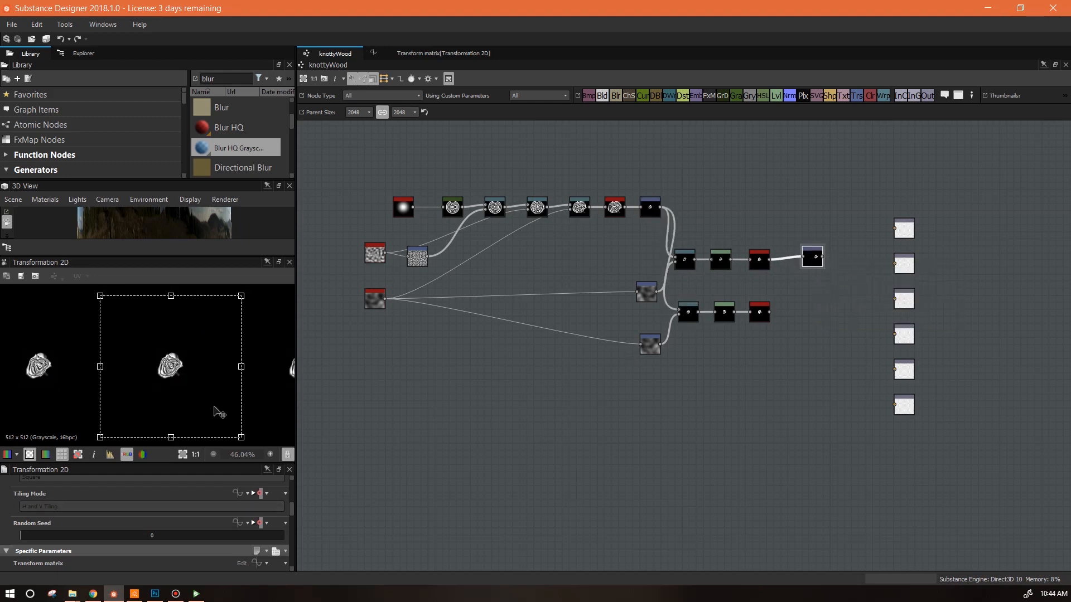
drag(165, 382, 173, 346)
drag(215, 294, 197, 312)
mouse_move(166, 354)
mouse_down()
mouse_move(206, 336)
mouse_move(239, 352)
mouse_move(175, 349)
mouse_up()
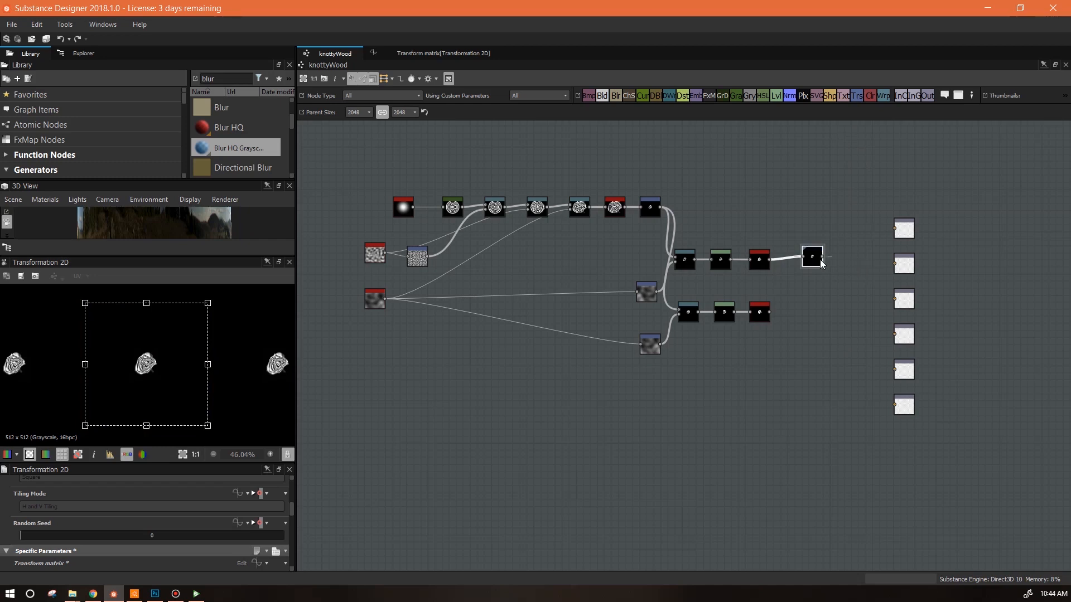
Step: Replace the test transformation with a fresh Transformation 2D node at the end of the upper knot branch
drag(813, 264, 800, 263)
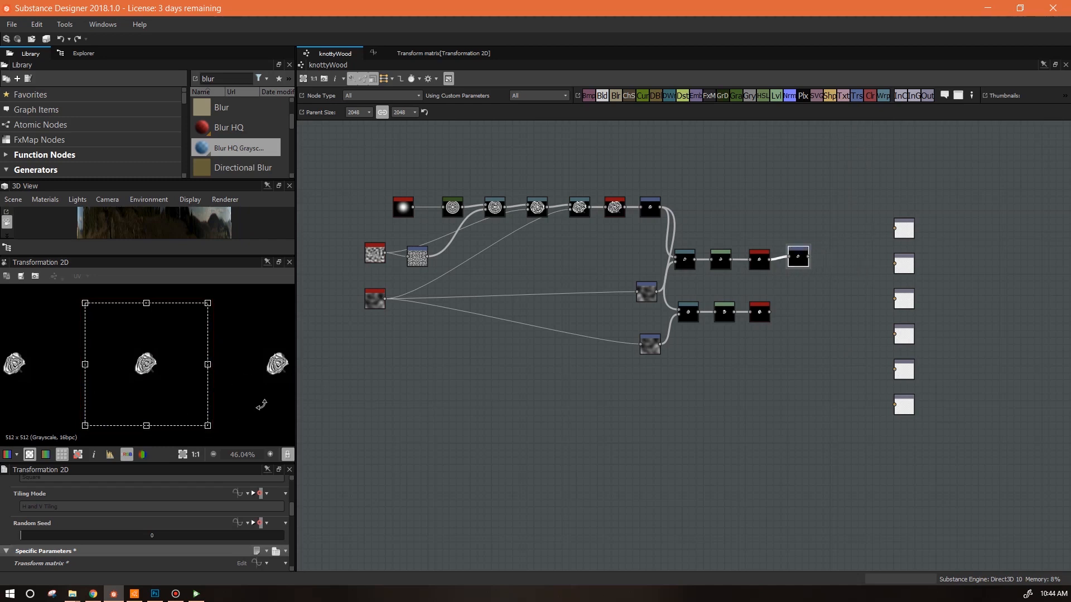
click(856, 295)
click(806, 267)
key(Delete)
drag(859, 98, 808, 267)
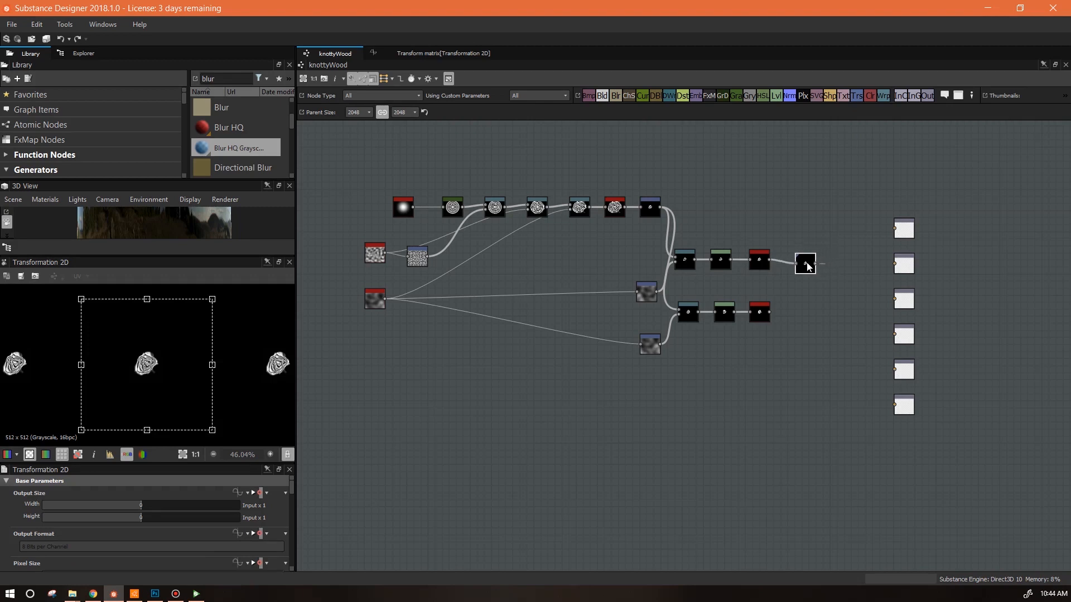
key(alt+Tab)
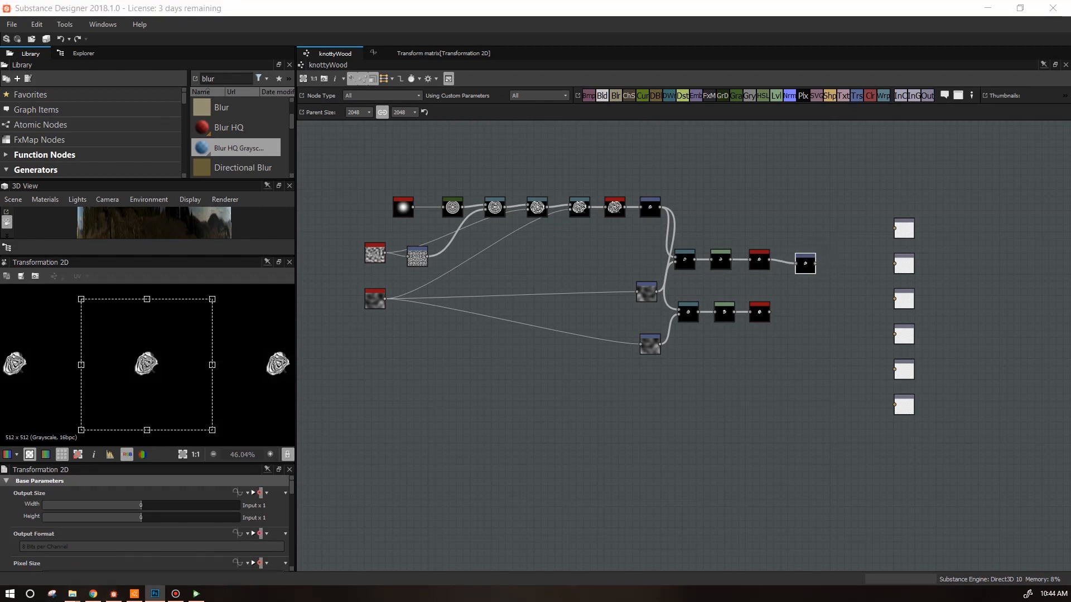
click(693, 436)
drag(805, 270, 798, 266)
Step: Assign an empty function to the new node's Transform matrix parameter and open that function for editing
drag(292, 491, 295, 524)
scroll(82, 530, up, 2)
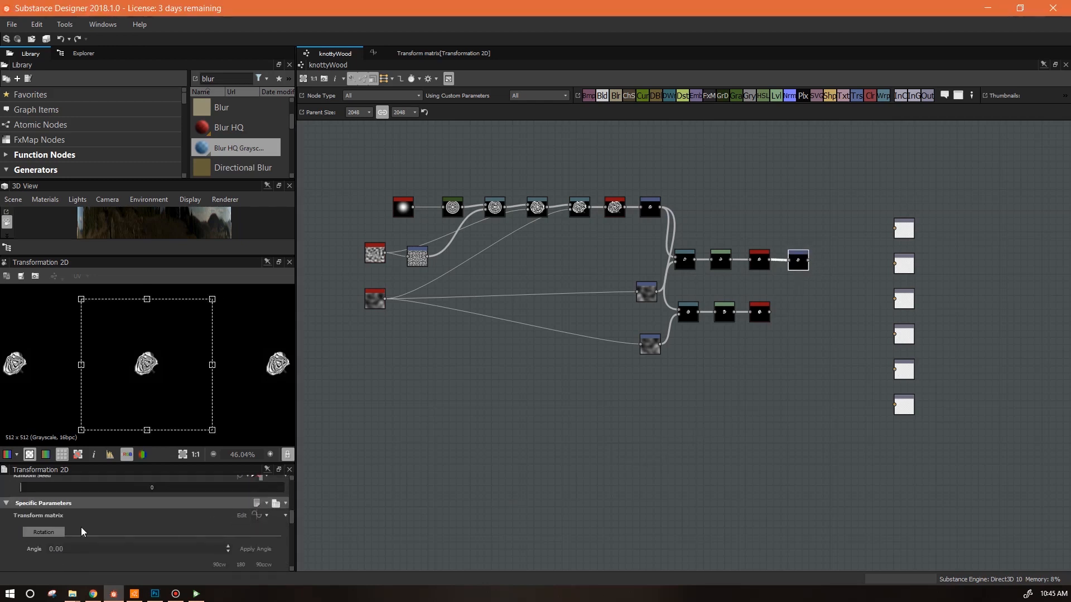
click(261, 517)
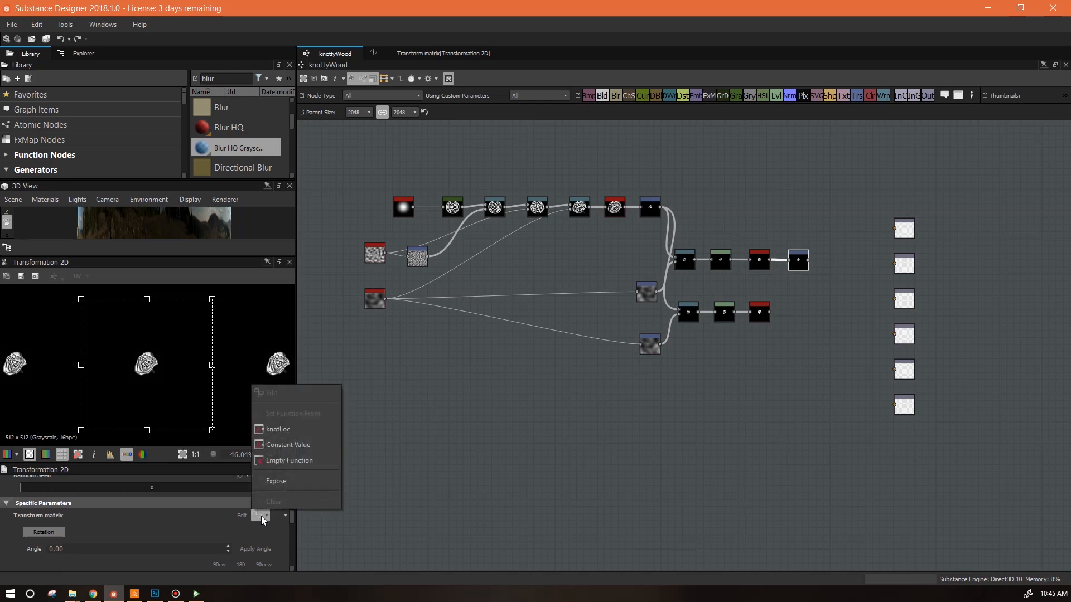
click(277, 463)
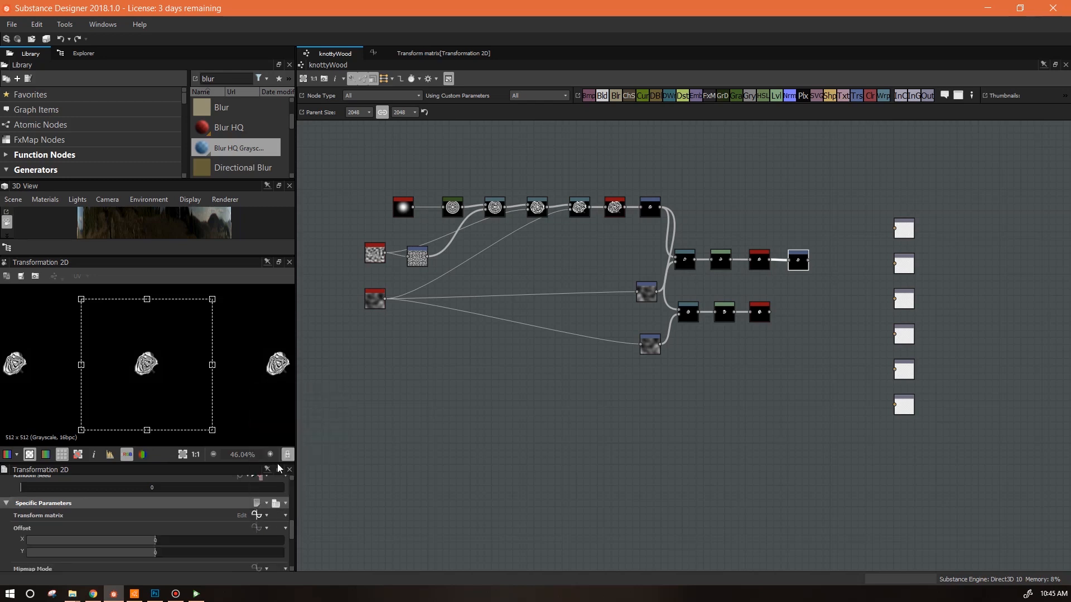
click(258, 515)
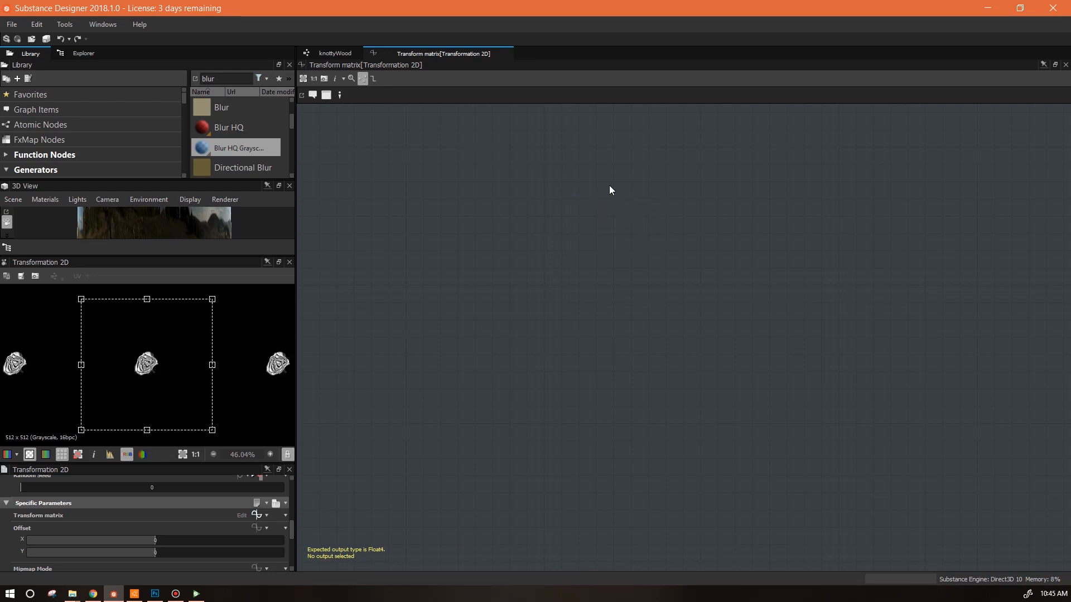
Step: Add a Vector Float2 node and a Vector Float4 node to the function graph, with the Float4 node downstream
right_click(575, 166)
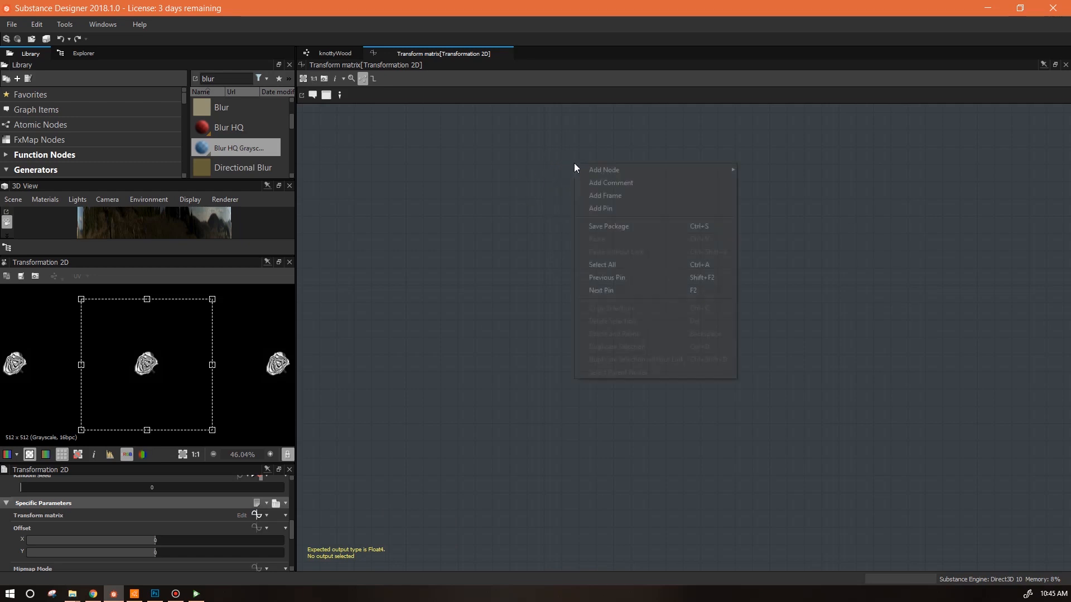
mouse_move(613, 170)
mouse_move(771, 166)
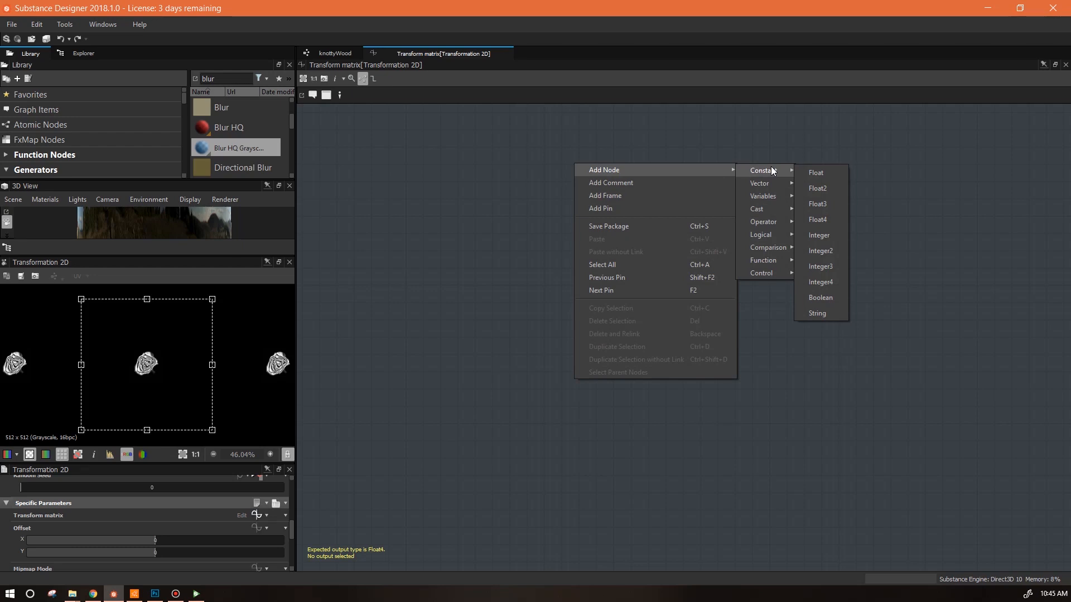
mouse_move(758, 187)
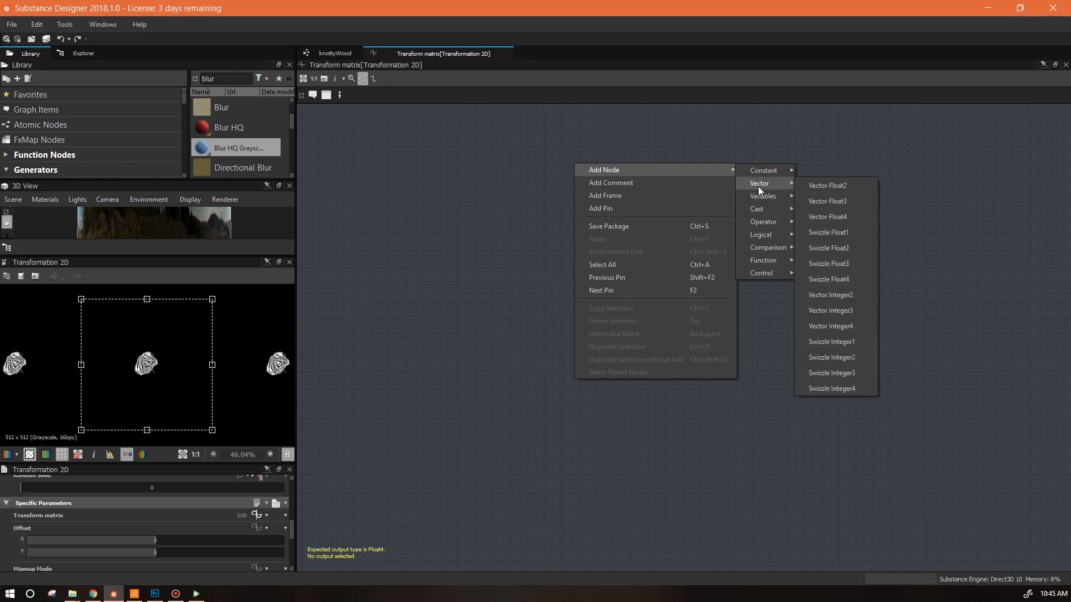
click(835, 185)
right_click(754, 179)
mouse_move(793, 184)
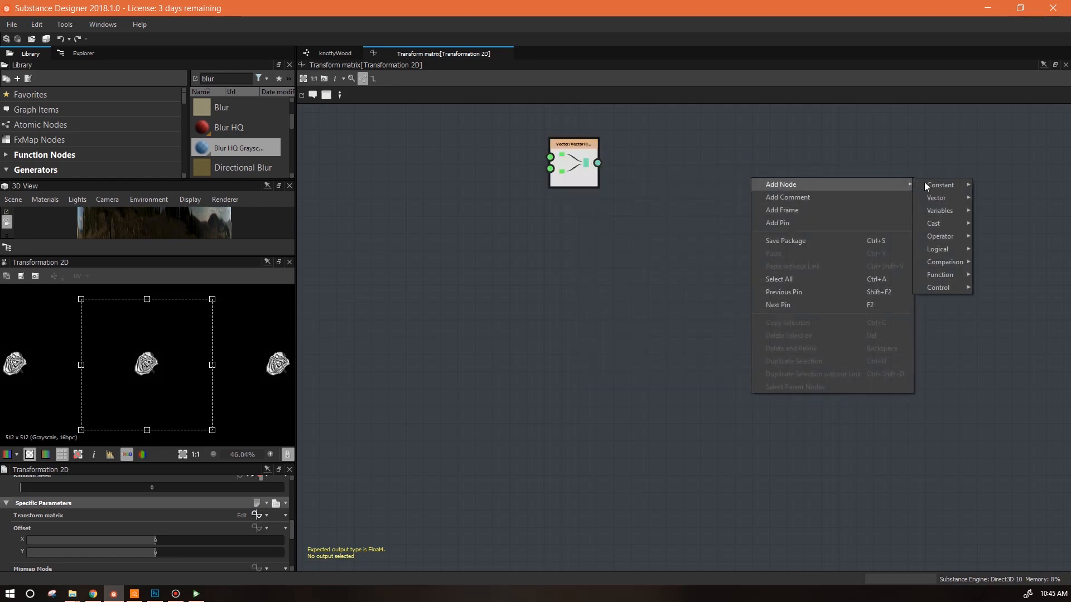
mouse_move(961, 198)
click(1022, 221)
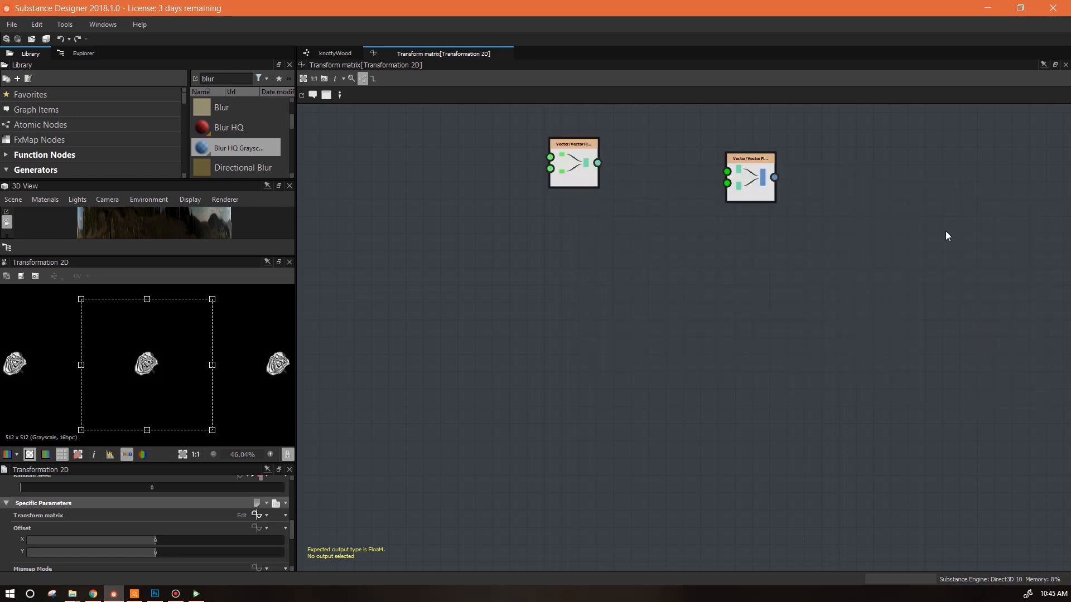
drag(751, 180, 845, 280)
drag(575, 173, 709, 217)
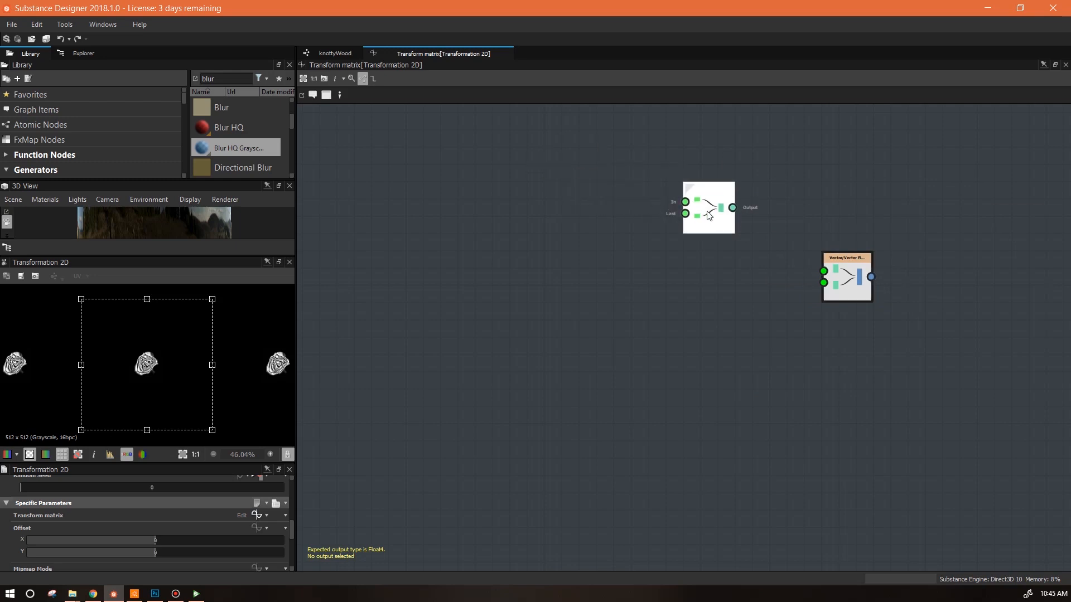
Step: Duplicate the Vector Float2 node and place the two copies one above the other before the Vector Float4 node
click(708, 215)
key(ctrl+c)
key(ctrl+v)
drag(696, 351, 732, 341)
mouse_move(709, 219)
mouse_down()
mouse_move(710, 235)
mouse_move(721, 225)
mouse_up()
Step: Add a constant Float node of 0 and connect it to the upper Vector Float2's Last input and the lower one's In input
right_click(526, 189)
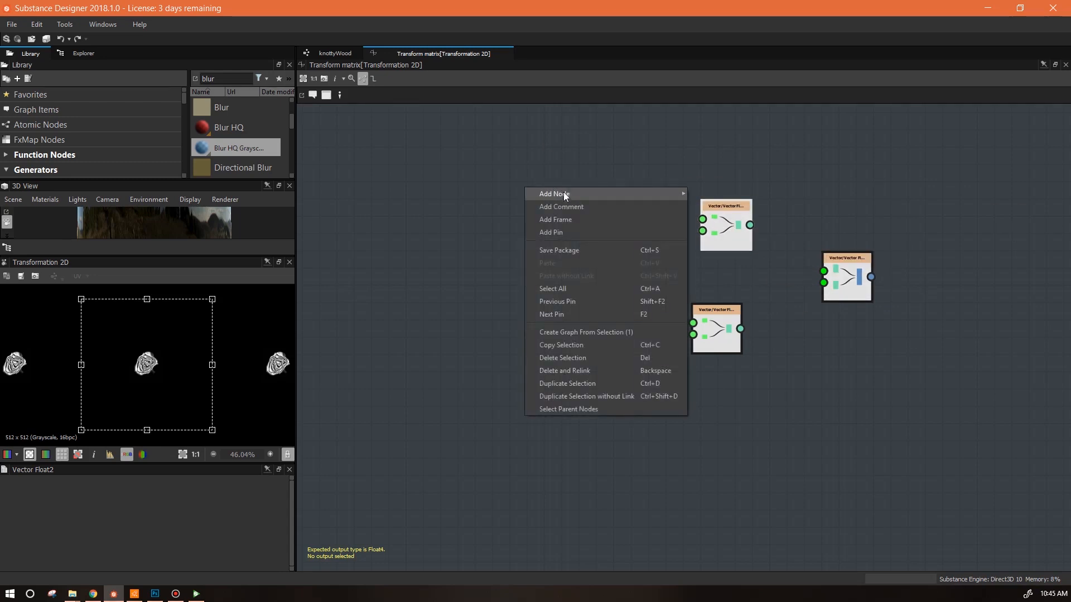
mouse_move(642, 194)
click(775, 195)
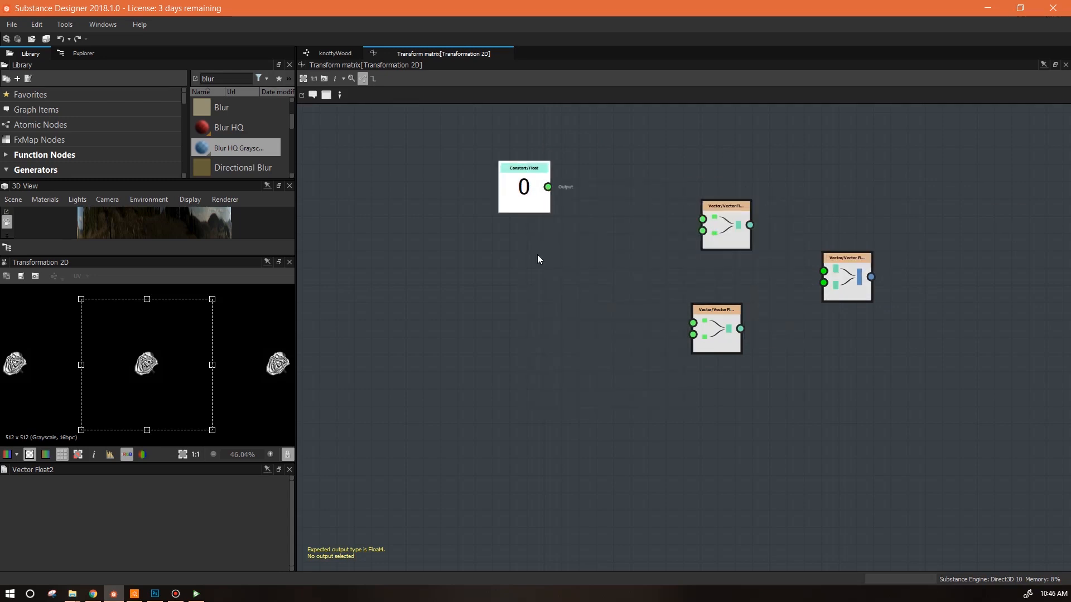
drag(553, 286, 562, 285)
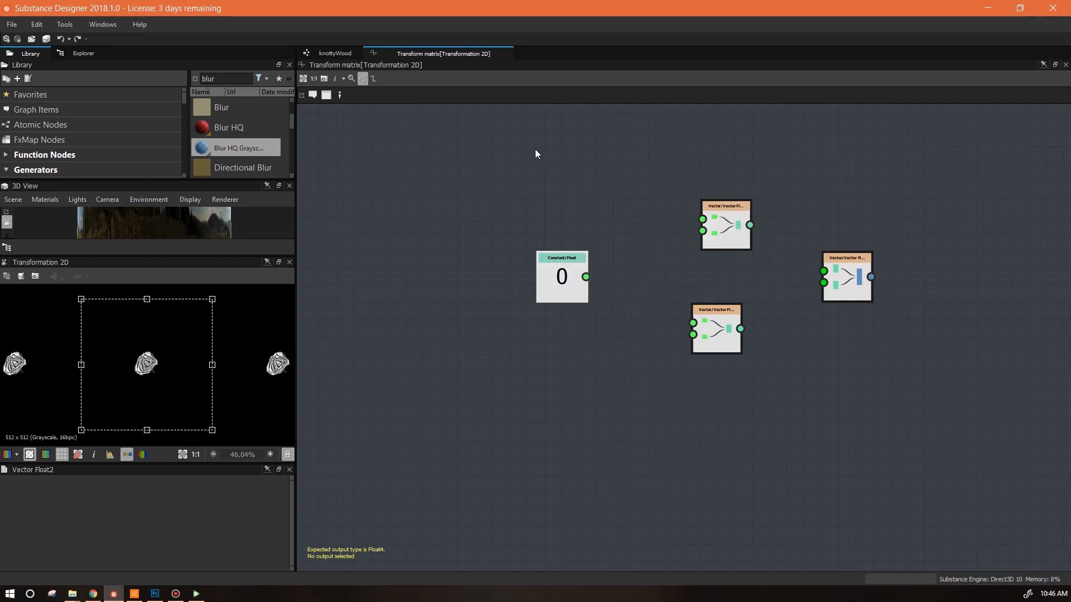
drag(586, 277, 713, 330)
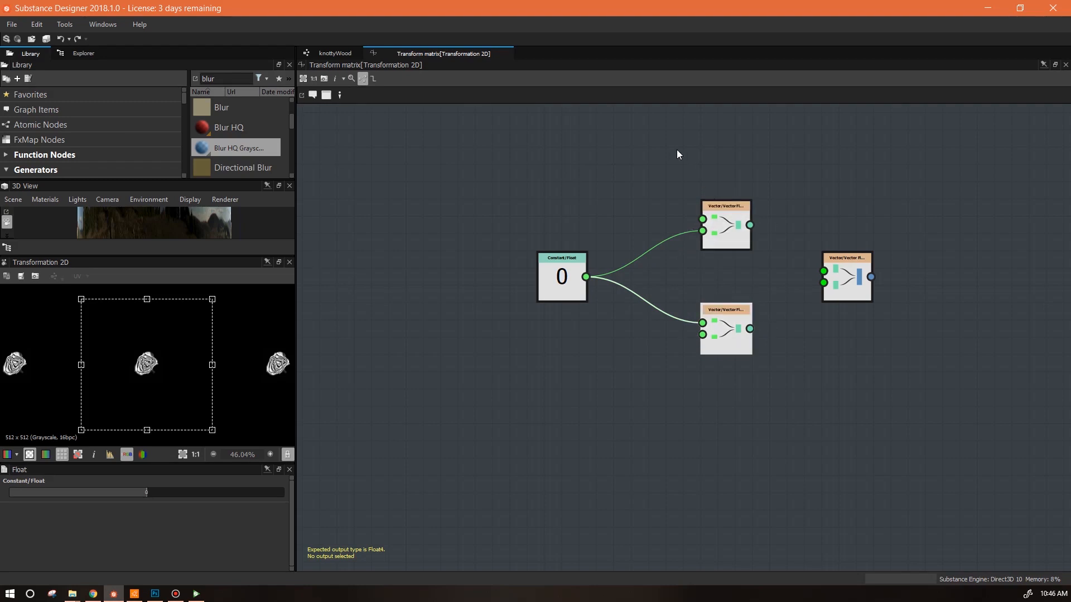
Step: Connect the upper Vector Float2 to the Vector Float4's In input and the lower one to its Last input
drag(750, 225, 796, 246)
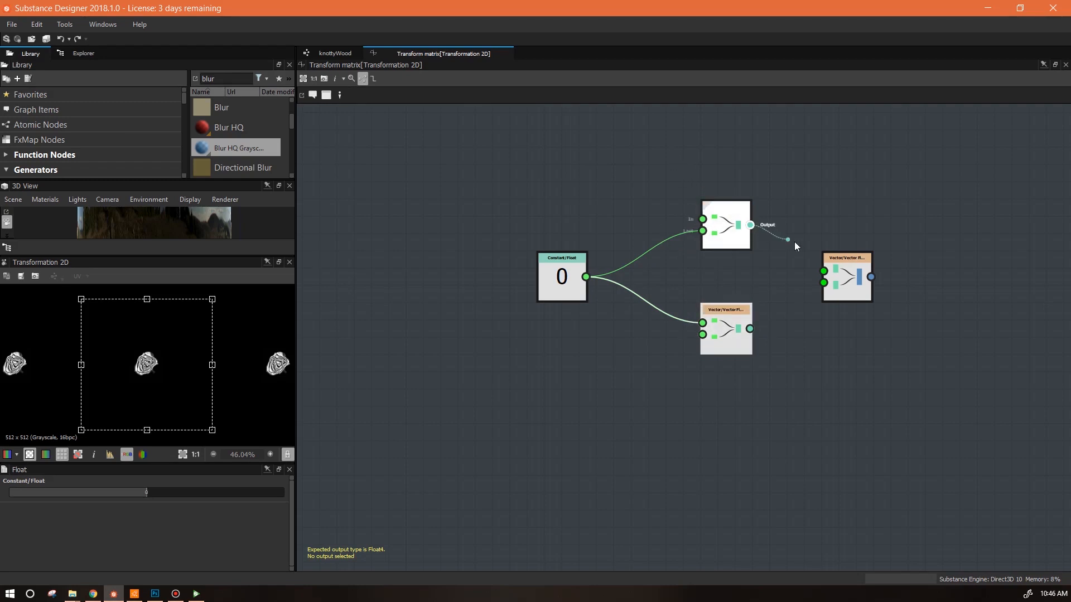
drag(837, 276, 835, 276)
drag(763, 329, 751, 330)
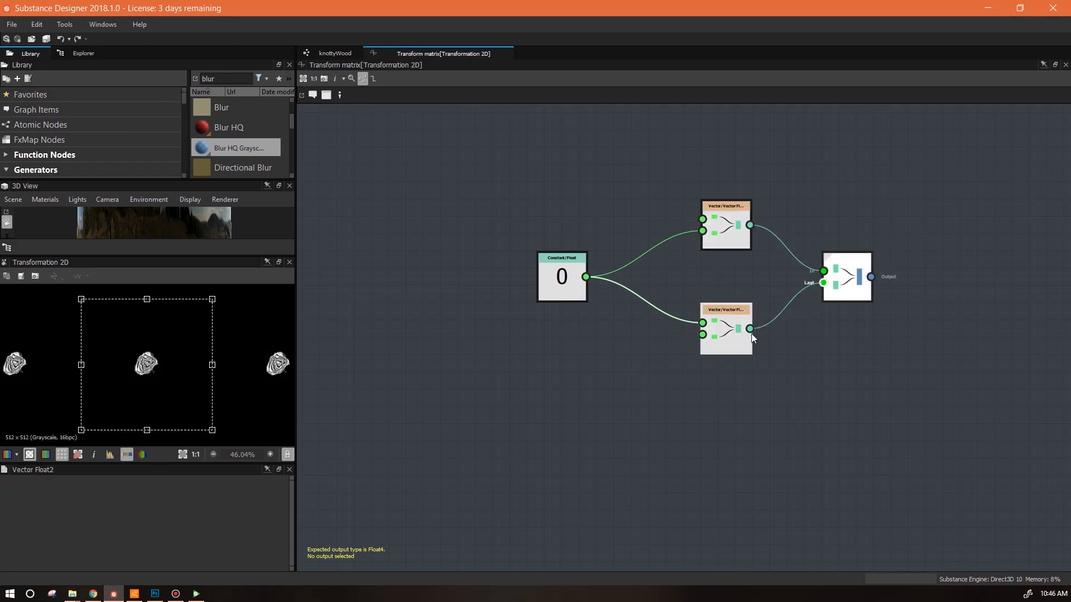
click(730, 223)
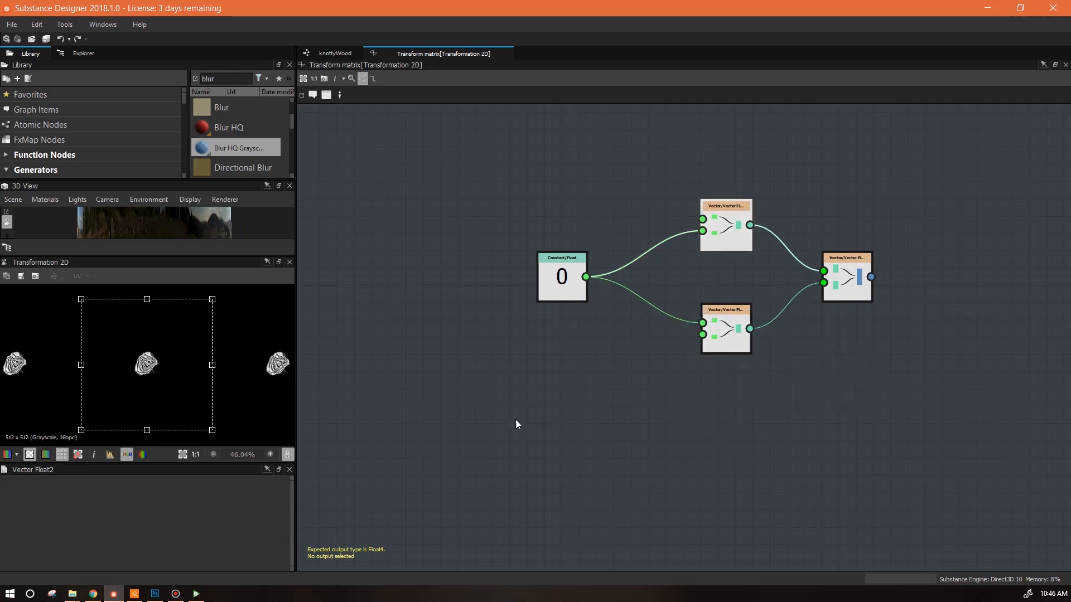
Step: Add a Get Float2 variable node reading knotSize and space it out from the constant Float node
right_click(493, 375)
mouse_move(558, 150)
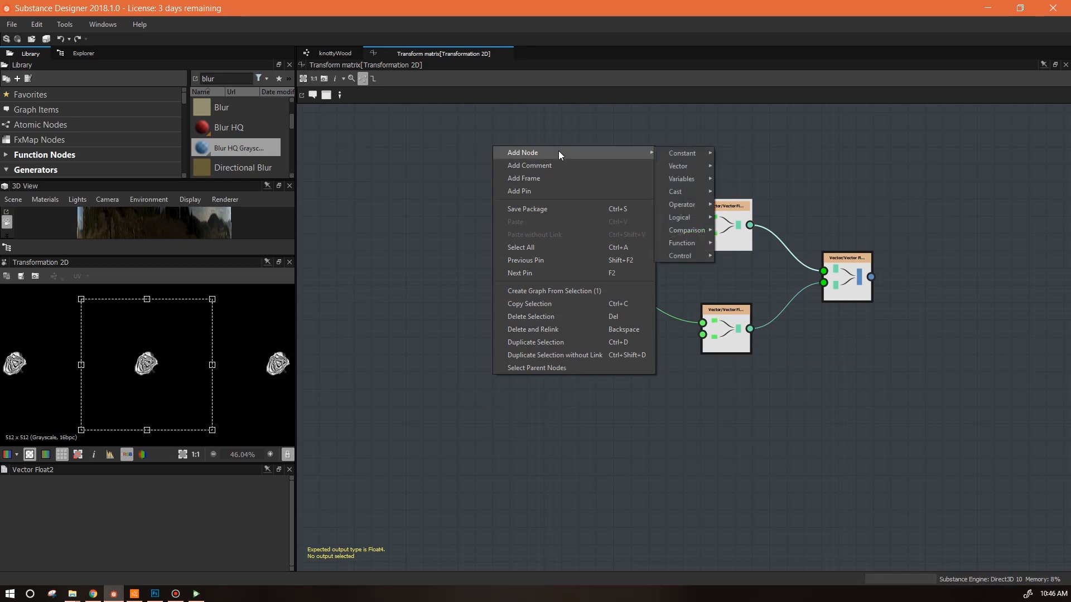
mouse_move(686, 183)
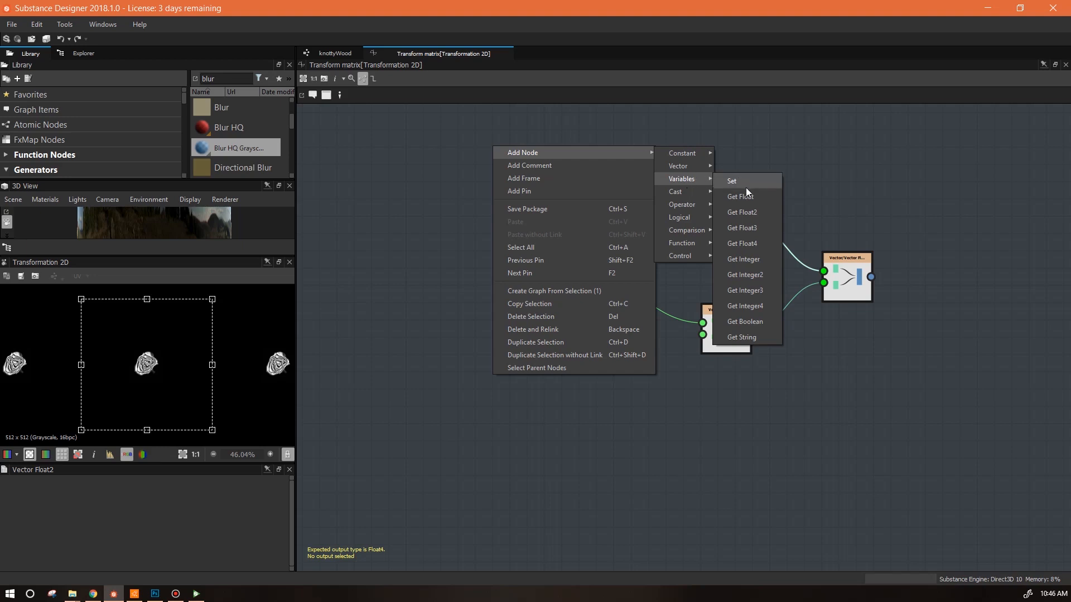
click(748, 212)
drag(484, 391, 503, 205)
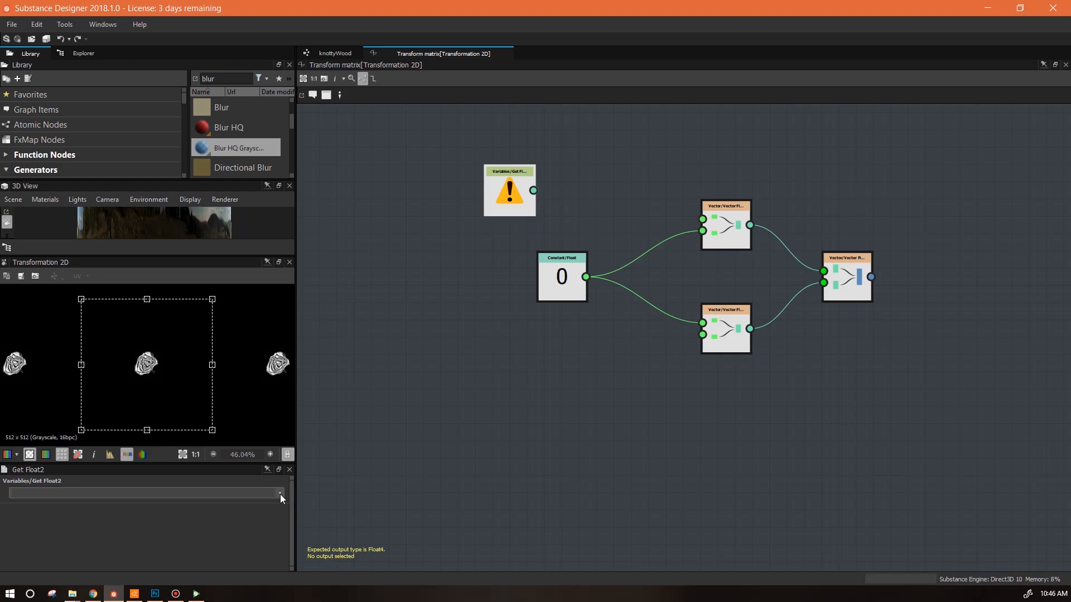
click(280, 494)
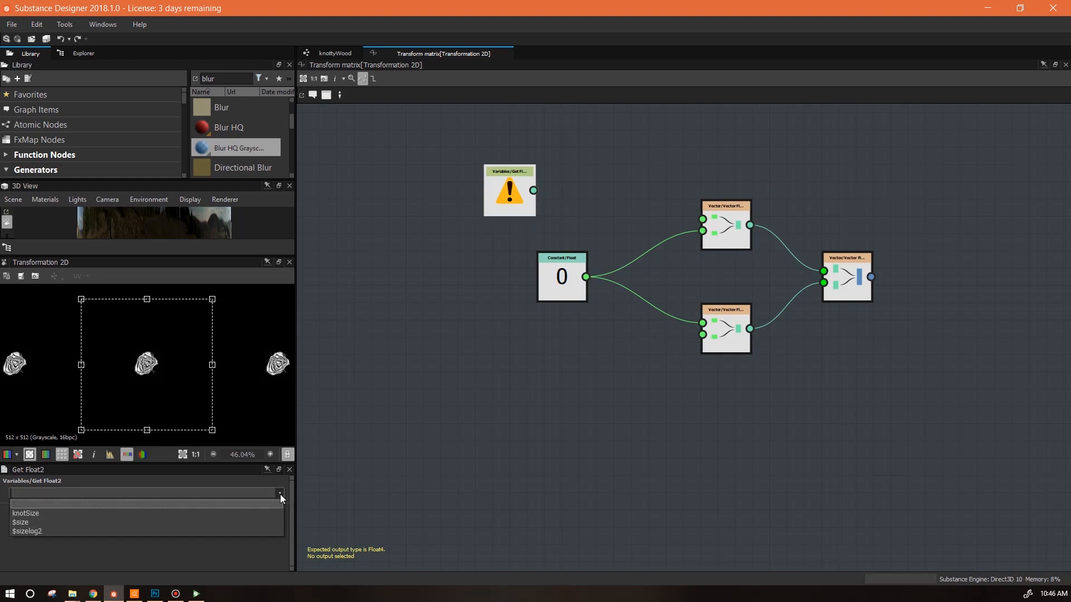
click(32, 513)
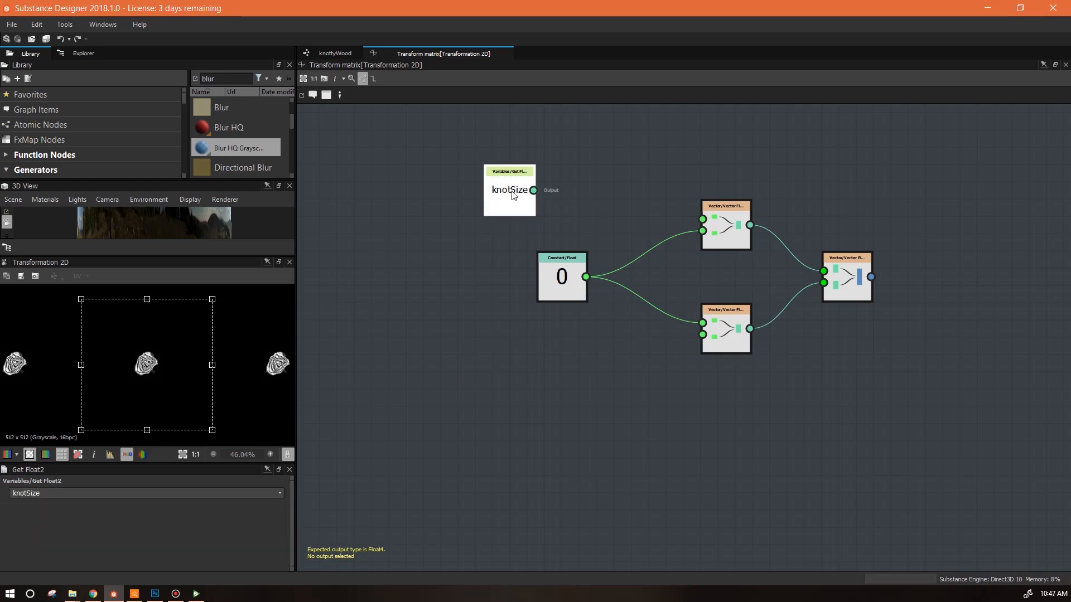
drag(512, 193, 452, 176)
drag(570, 282, 579, 300)
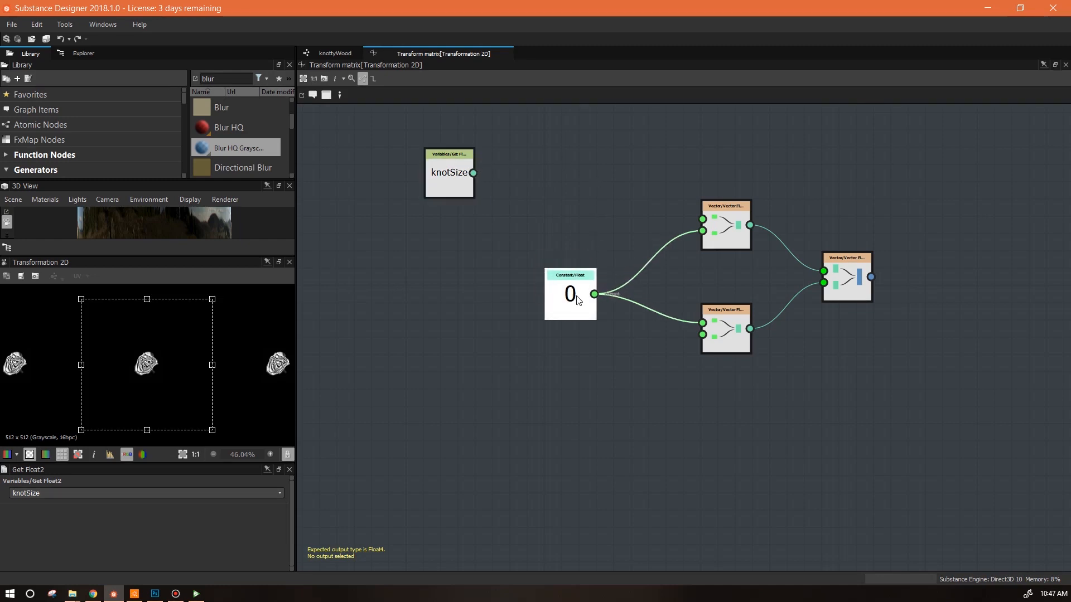
drag(452, 161, 429, 183)
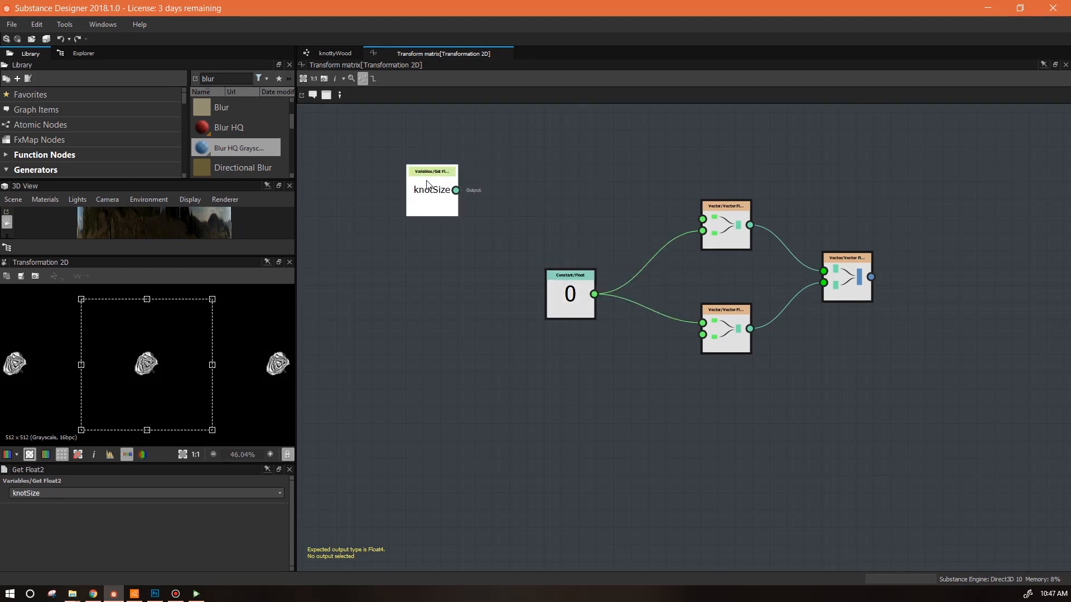
Step: Add a Swizzle Float1 node set to X and connect the knotSize node's output to its input
right_click(530, 169)
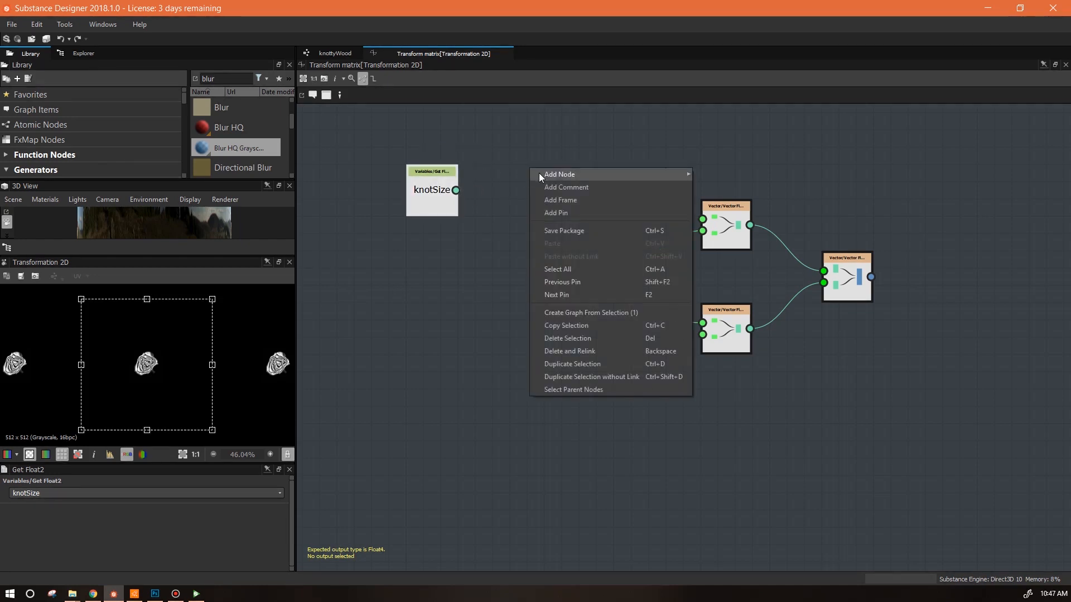
mouse_move(539, 175)
mouse_move(721, 175)
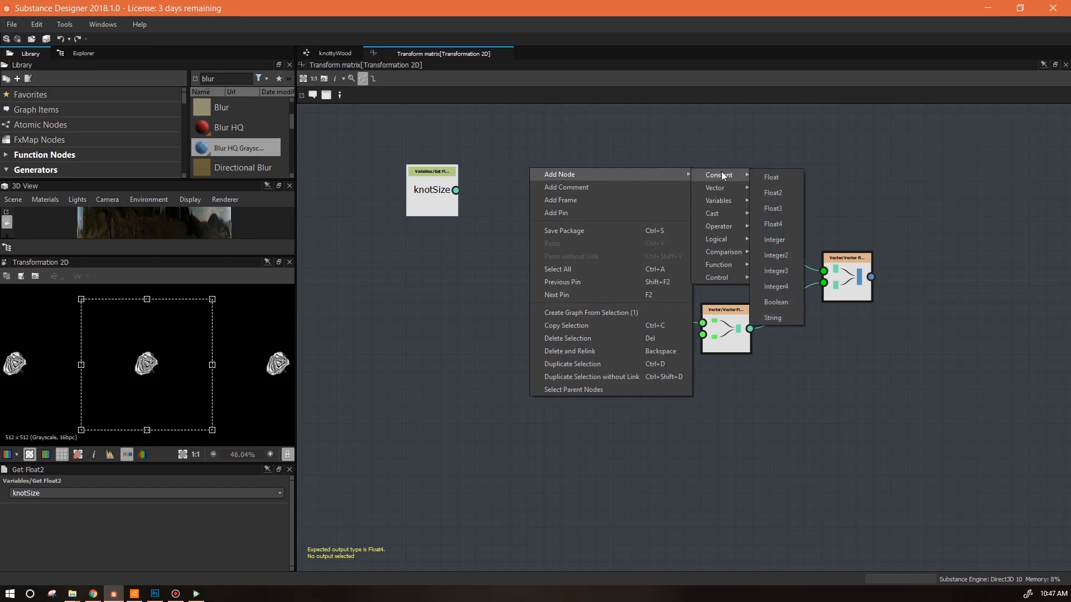
mouse_move(721, 210)
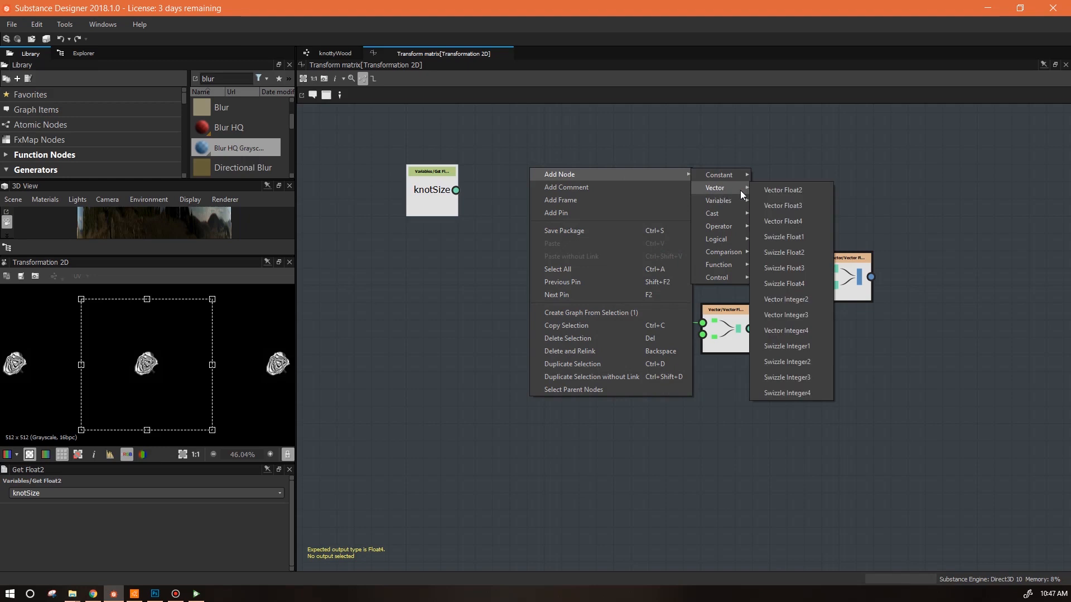
click(789, 239)
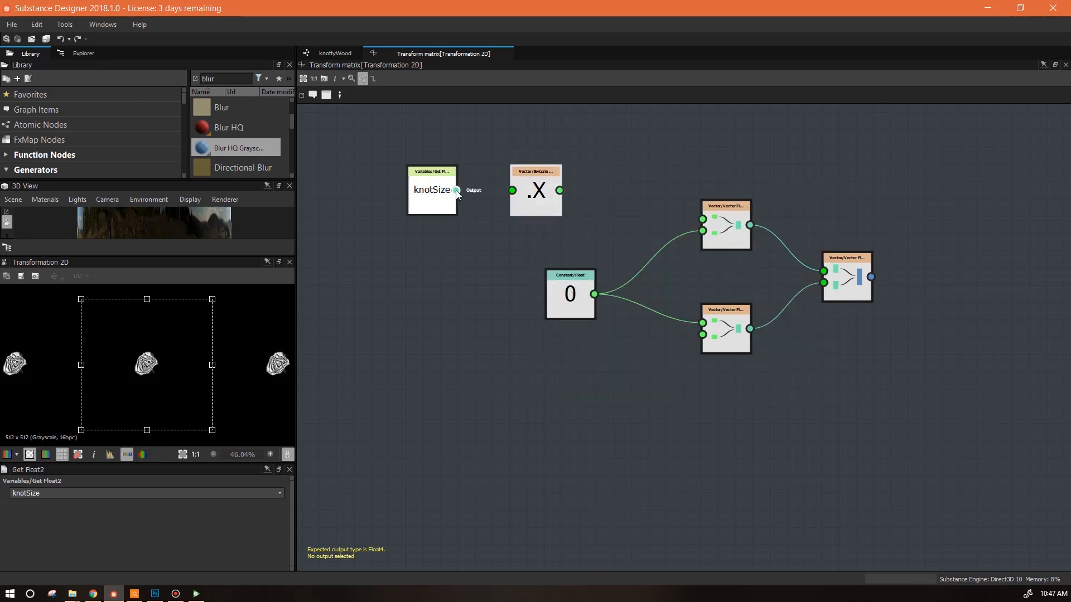
drag(456, 191, 512, 190)
mouse_move(435, 199)
mouse_down()
mouse_move(434, 180)
mouse_move(434, 198)
mouse_up()
click(535, 193)
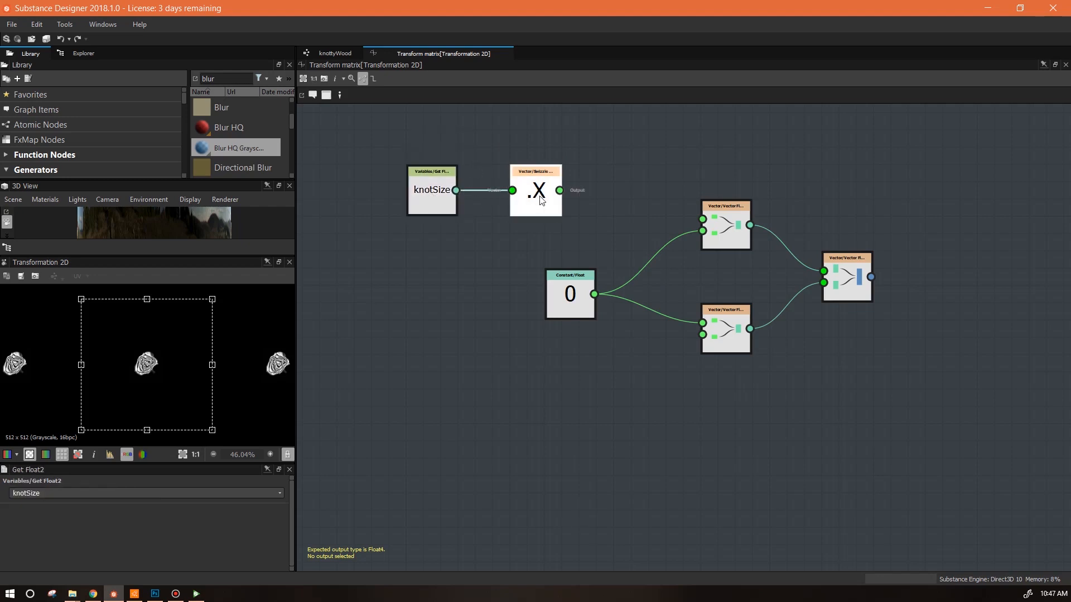
click(278, 493)
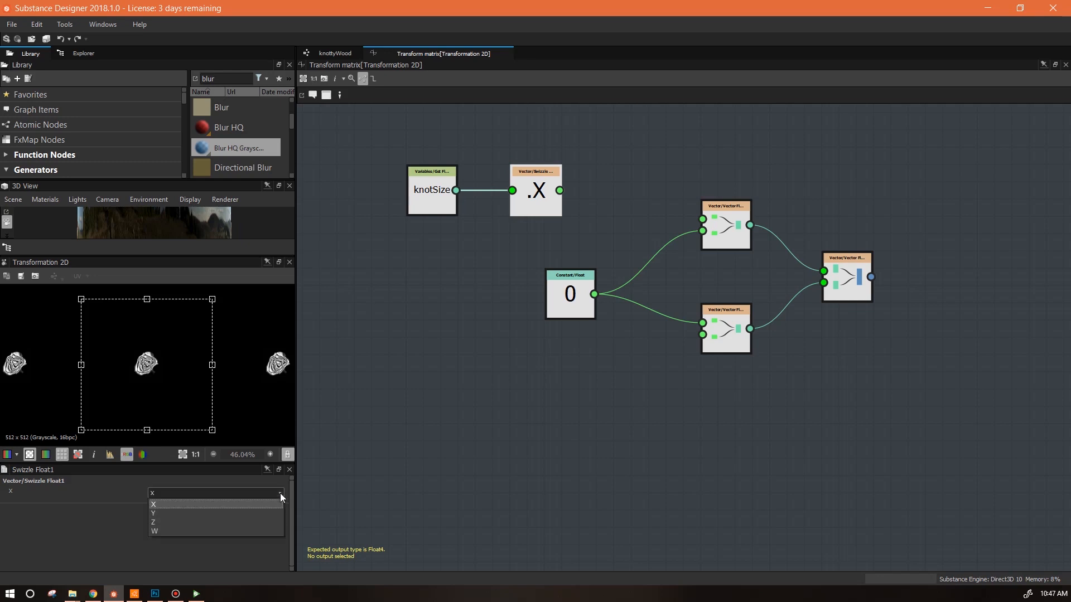
click(254, 503)
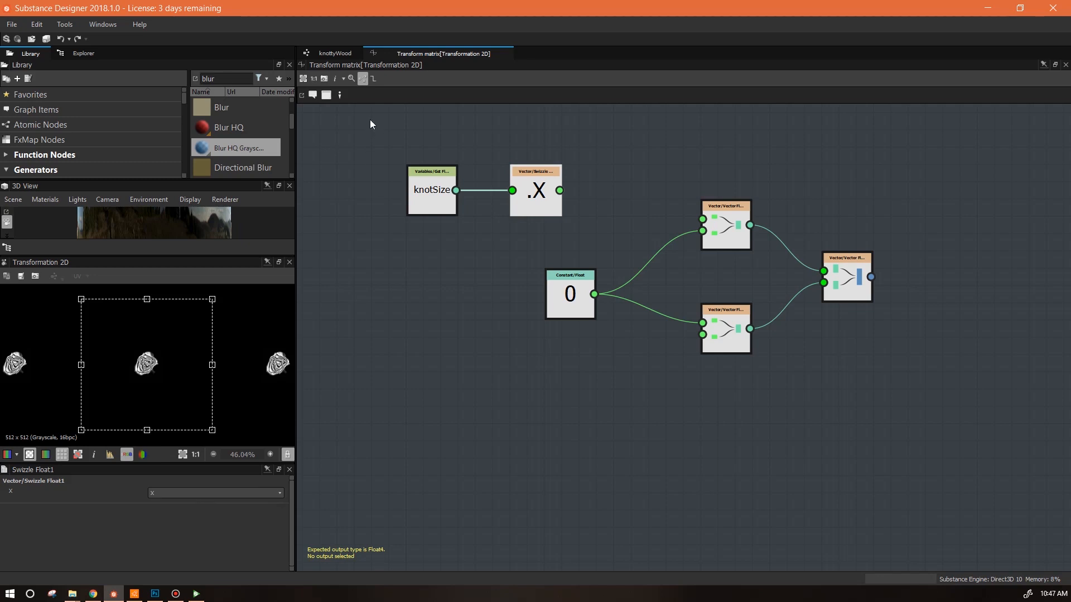
Step: Connect the Swizzle node to the upper Vector Float2's In and the lower one's Last input, and make the Vector Float4 the output node
drag(540, 205, 703, 219)
drag(508, 190, 703, 335)
click(849, 289)
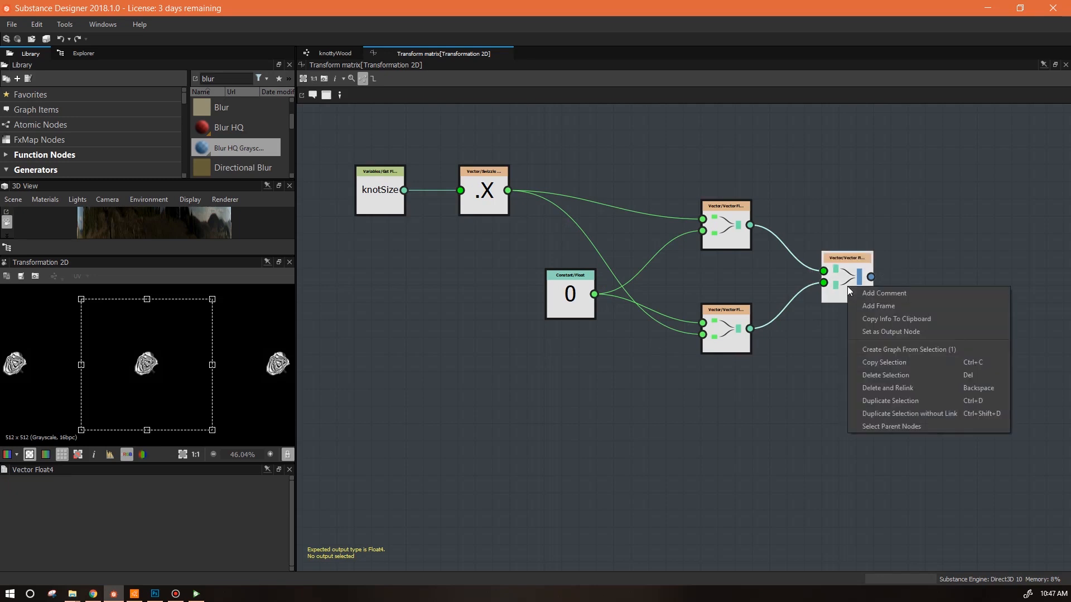
click(885, 331)
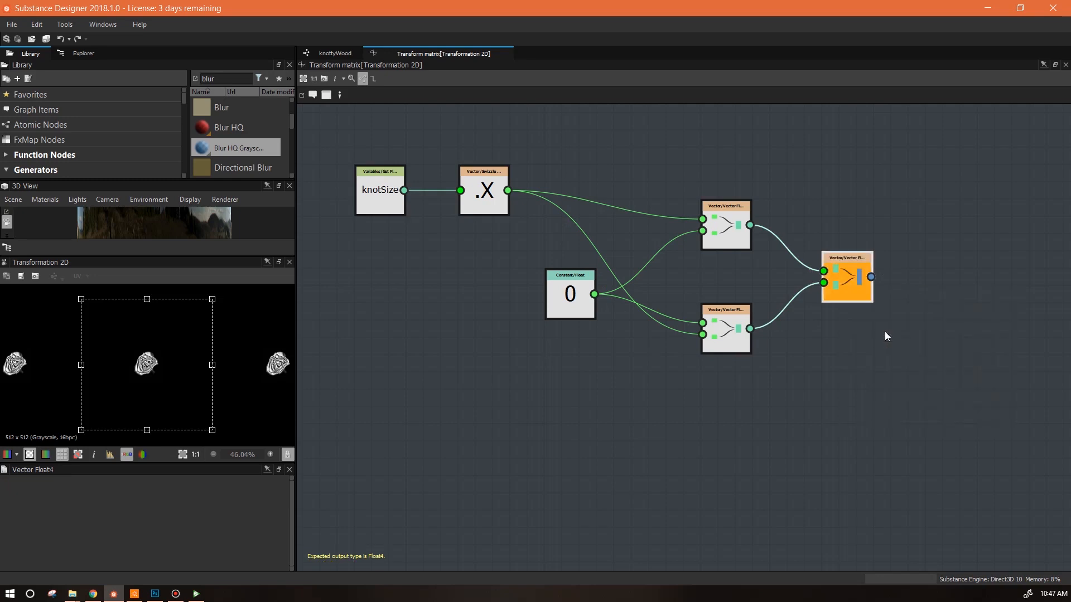
Step: In the knottyWood graph, set the knot size input parameter's first default value to 0.8
click(341, 53)
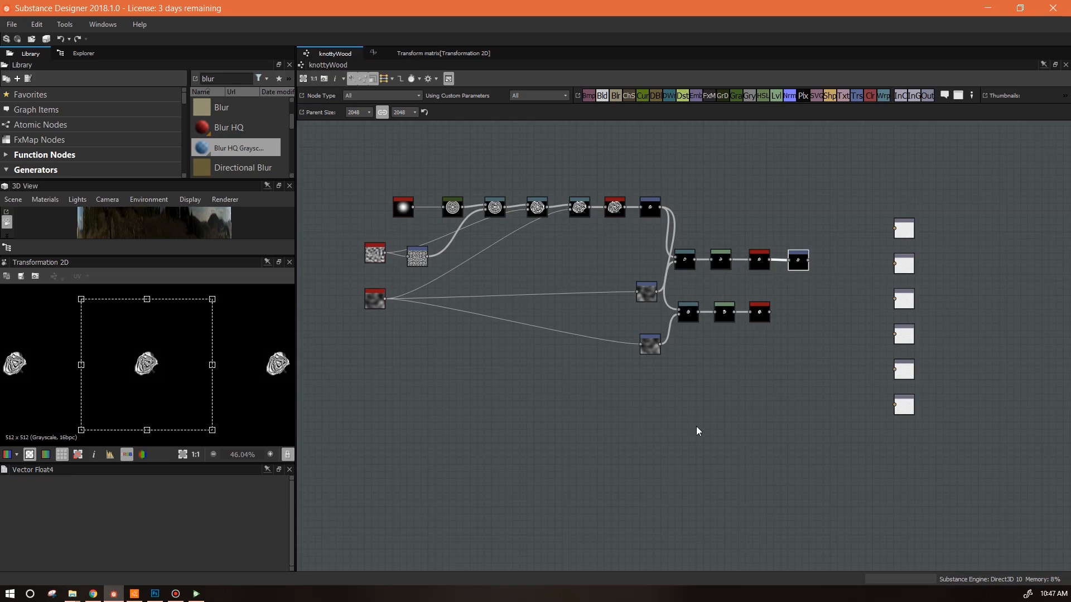
drag(797, 260, 797, 264)
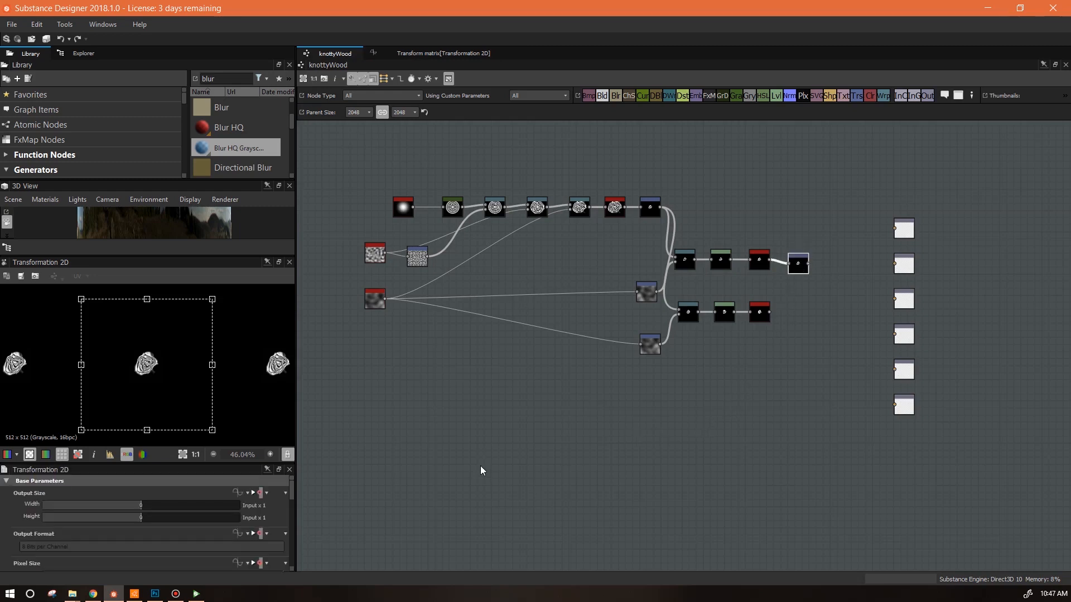
click(473, 478)
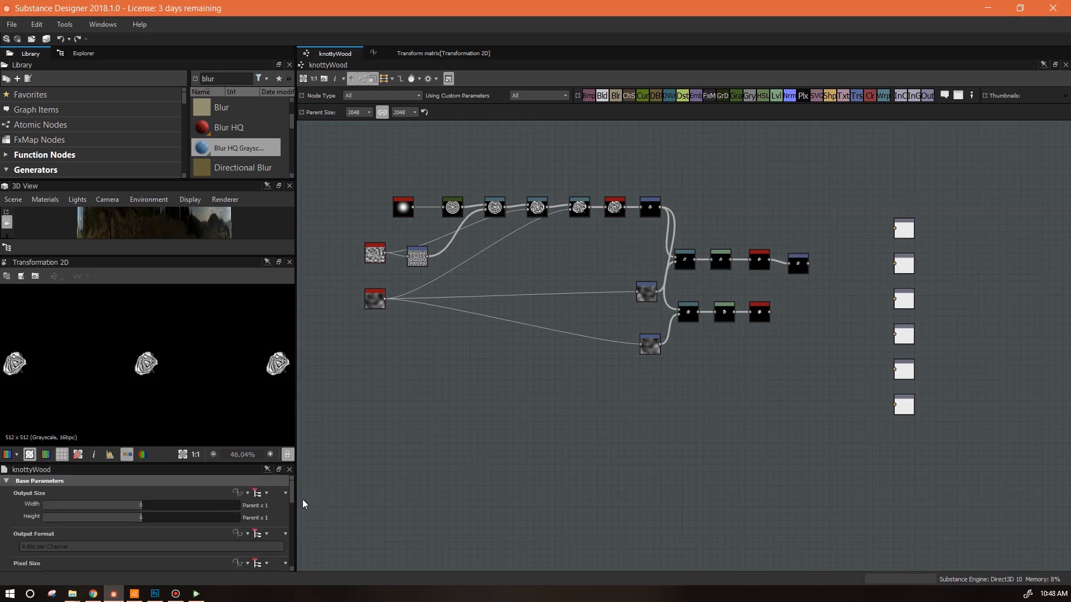
drag(290, 495, 294, 545)
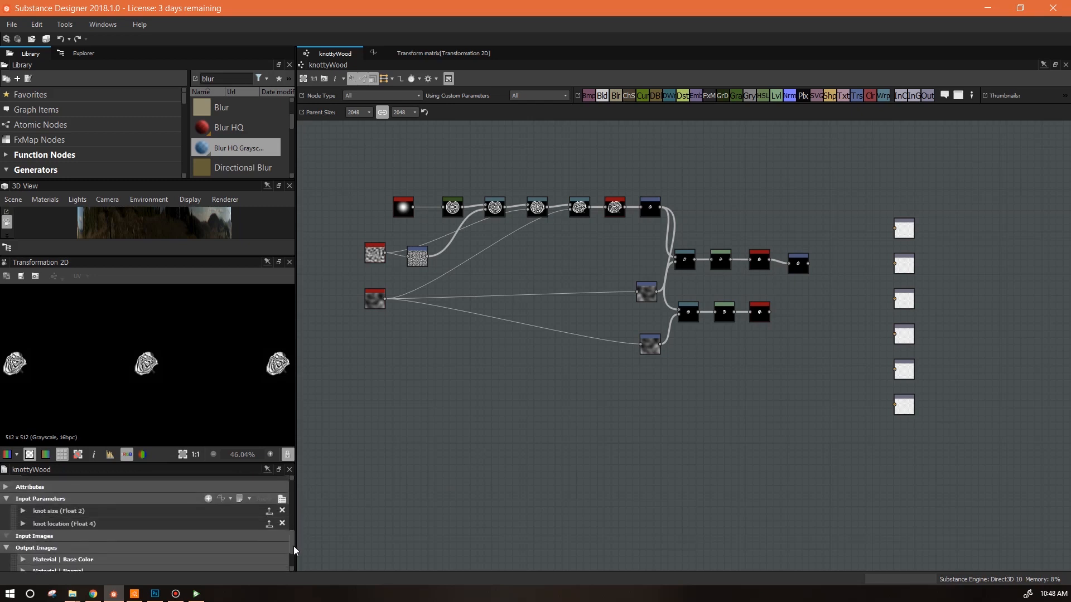
click(23, 512)
drag(290, 516, 240, 524)
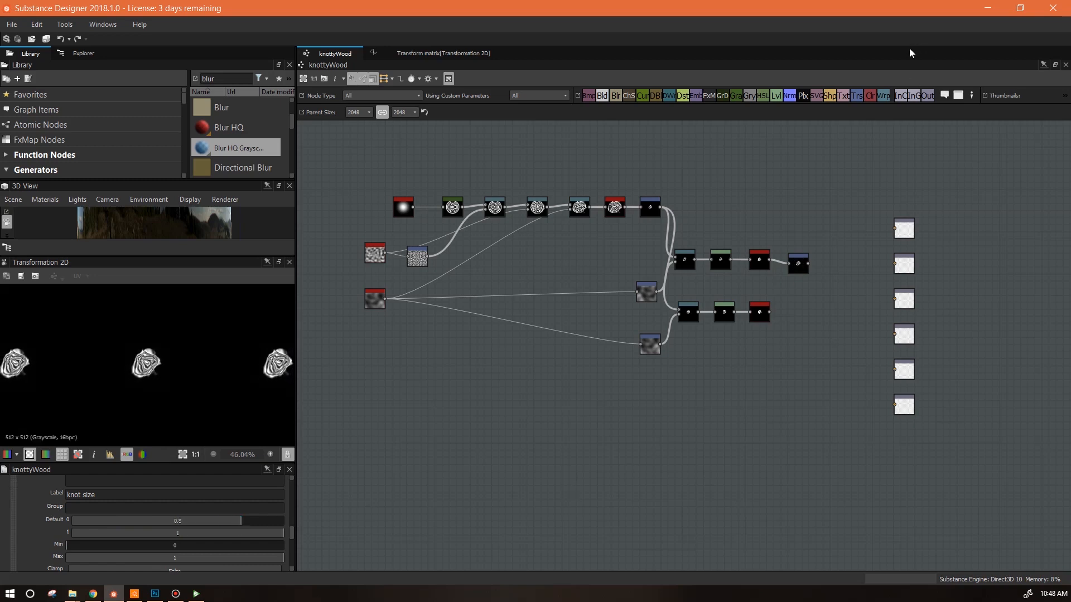
Step: Add an unconnected Transformation 2D node above the knot chains and display its raw transform matrix values
drag(863, 98, 798, 165)
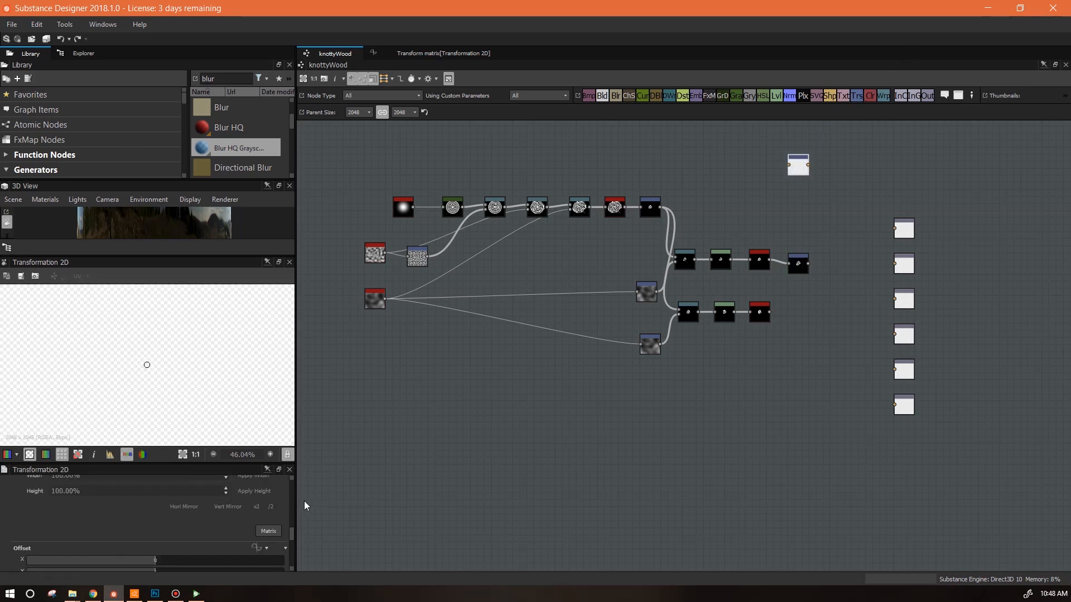
drag(252, 462, 251, 353)
drag(293, 491, 301, 444)
click(269, 564)
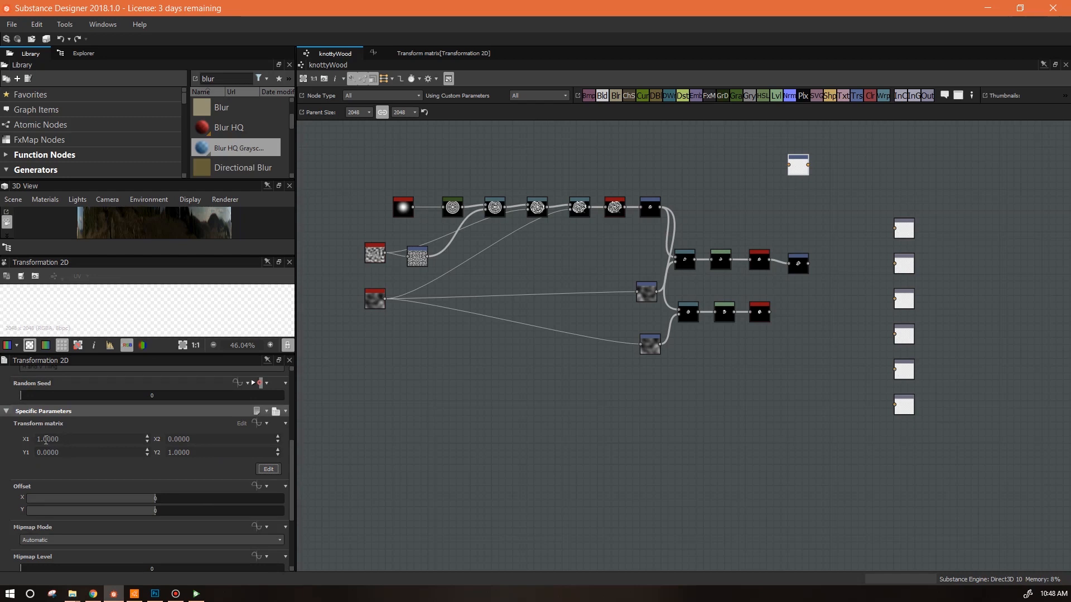
drag(295, 468, 296, 454)
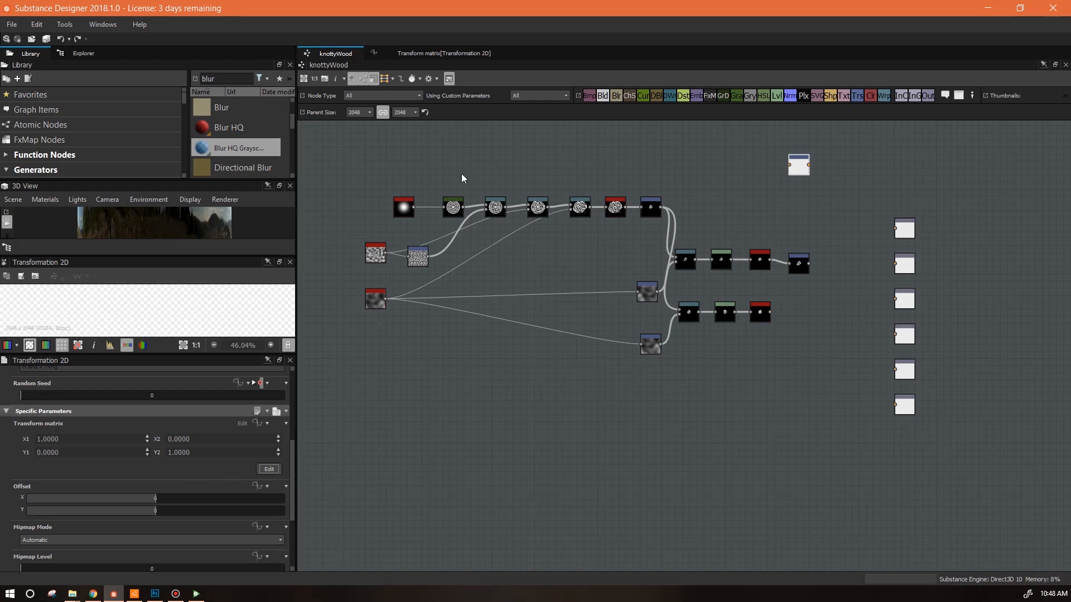
Step: In the knot transform's matrix function, move the knotSize and Swizzle nodes together away from the constant 0 node
click(433, 51)
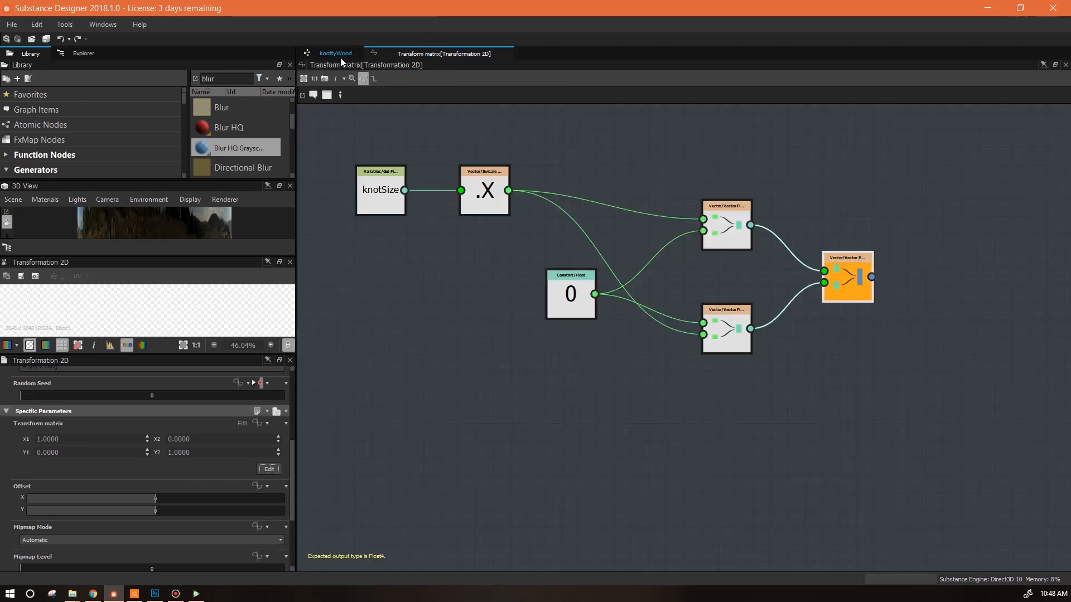
click(340, 55)
click(801, 265)
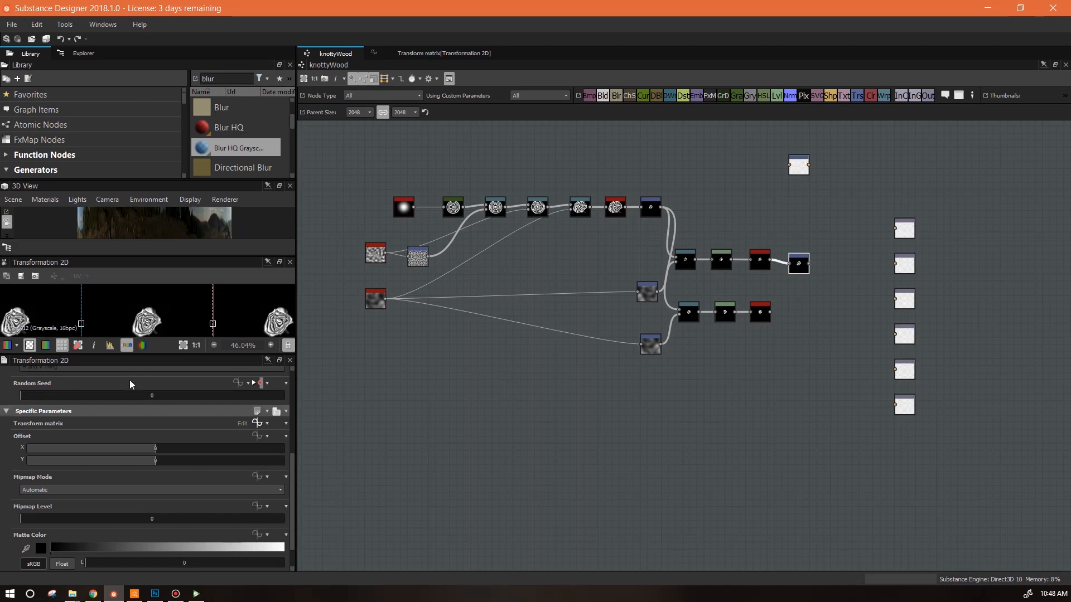
drag(140, 359, 140, 437)
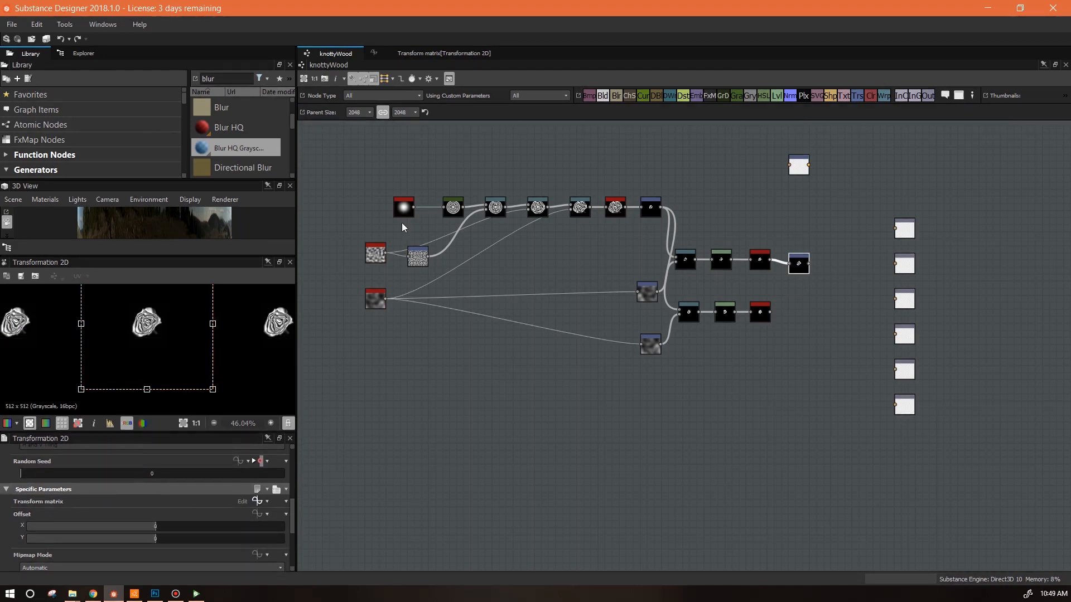
click(442, 53)
scroll(514, 222, down, 2)
middle_drag(483, 369, 535, 487)
drag(440, 287, 499, 307)
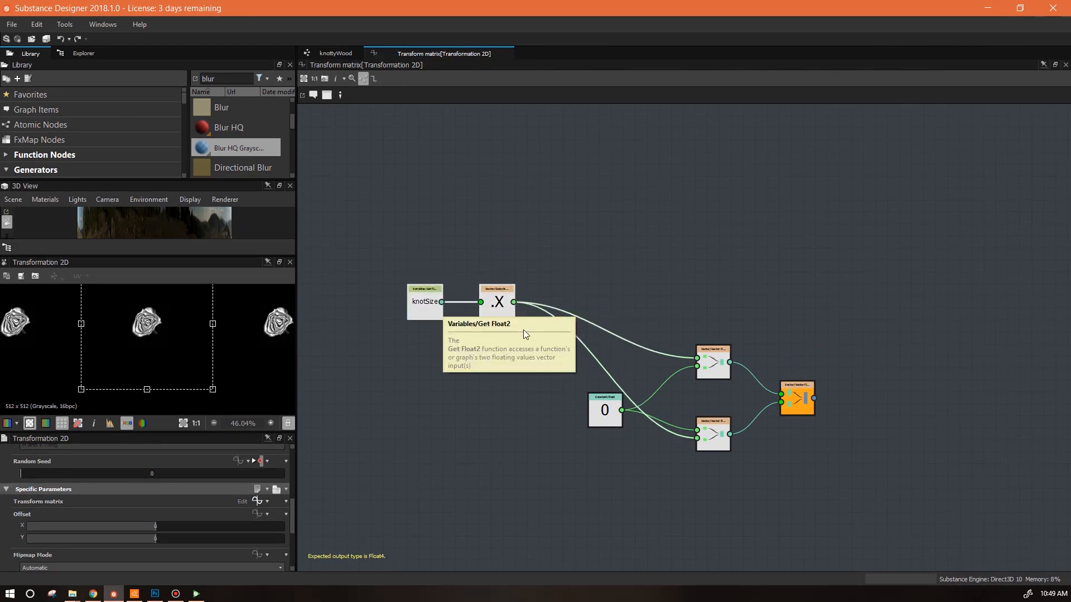
Step: Add a constant Float node with the value 1 above the Swizzle node
right_click(530, 200)
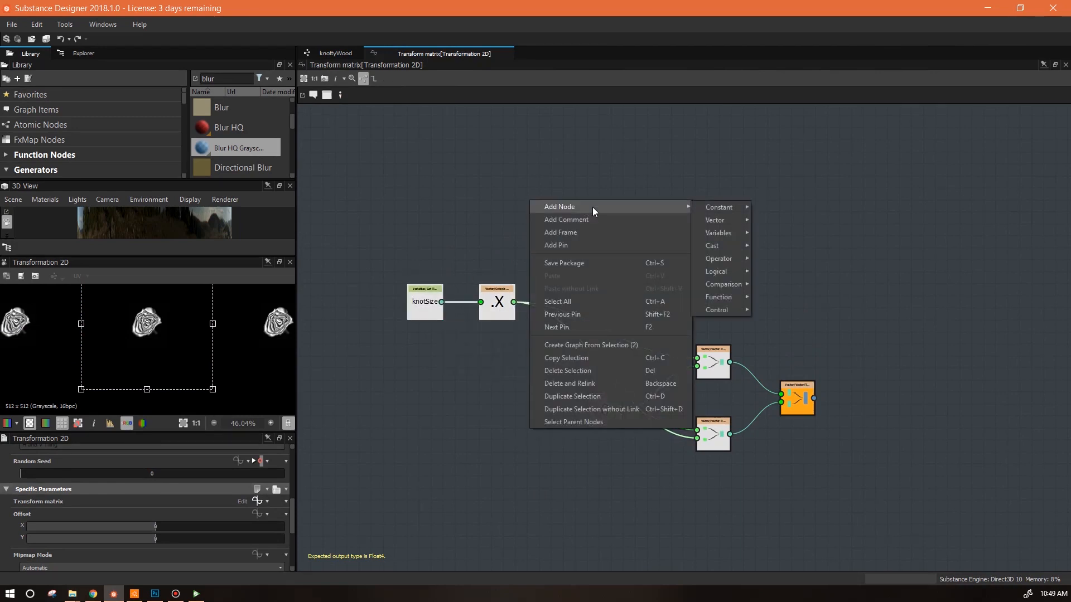
click(825, 205)
click(525, 206)
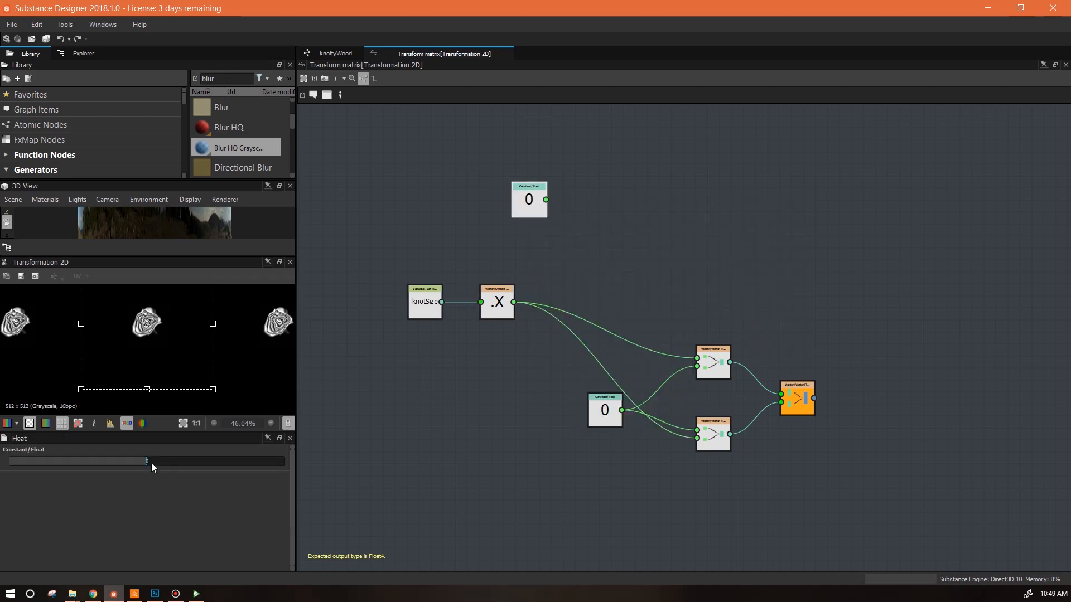
key(Return)
Step: Add a Subtraction node that subtracts the Swizzle node's X output from the constant 1
right_click(674, 160)
mouse_move(764, 165)
mouse_move(864, 219)
click(925, 238)
drag(675, 165, 546, 199)
mouse_move(637, 246)
mouse_down()
mouse_move(497, 304)
mouse_move(514, 303)
mouse_up()
drag(656, 249, 619, 261)
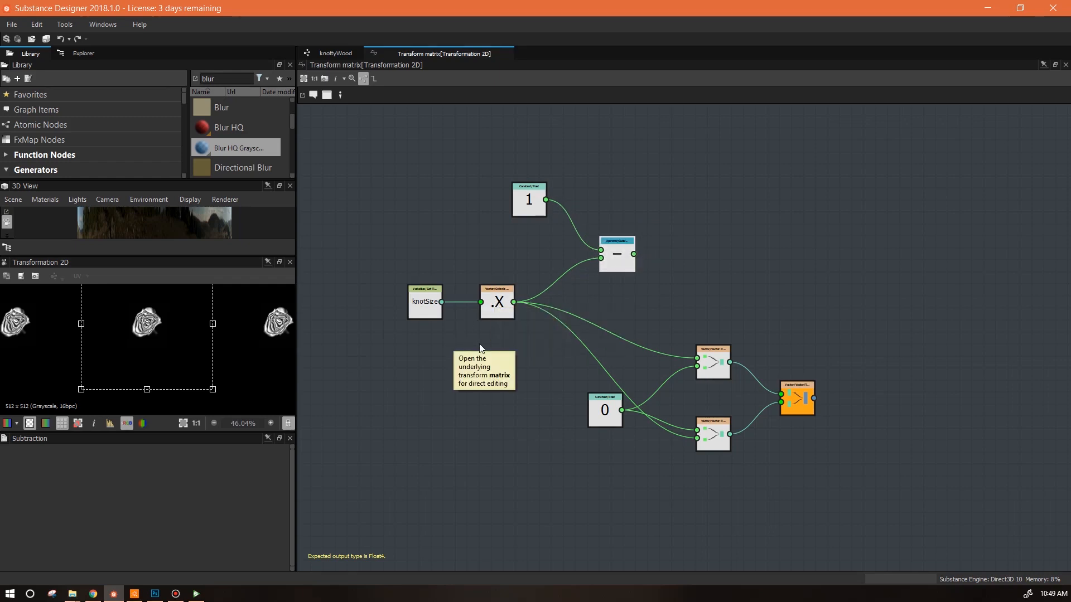
Step: Examine the knot size parameter's default, minimum and maximum settings in the knottyWood graph
click(496, 307)
click(334, 52)
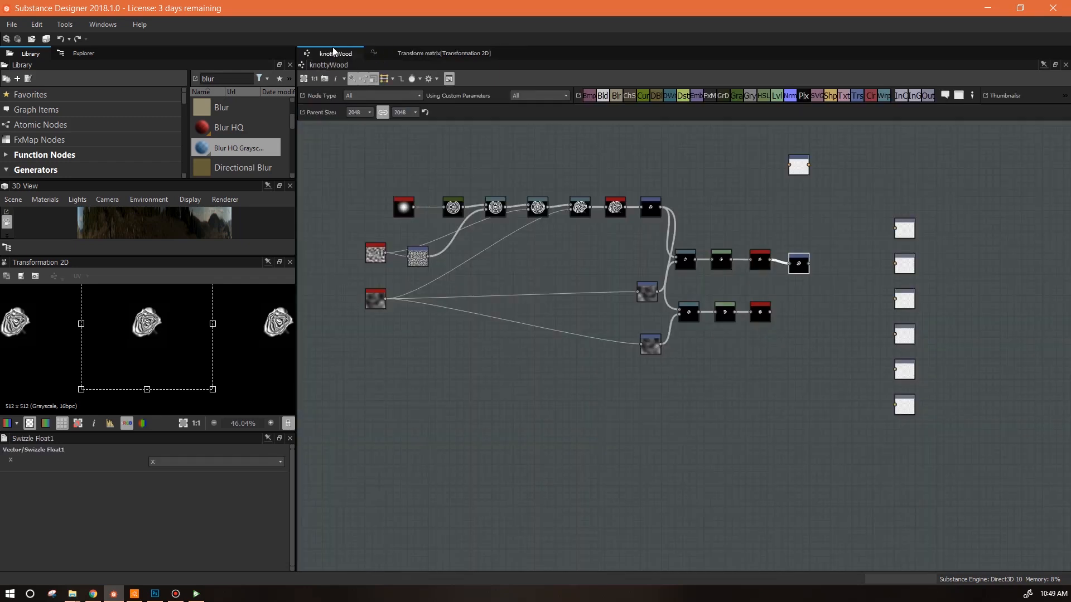
click(462, 478)
drag(292, 483, 296, 544)
click(22, 502)
scroll(241, 506, down, 3)
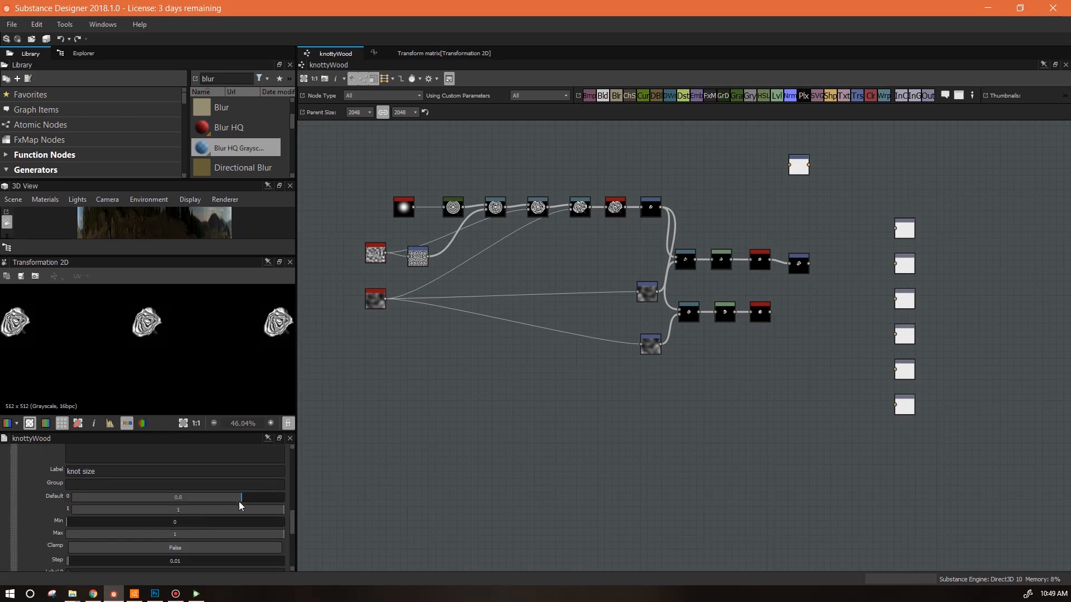
Step: Connect the Subtraction node to the upper Vector Float2's In input and the lower one's Last input, replacing the Swizzle connections
click(441, 53)
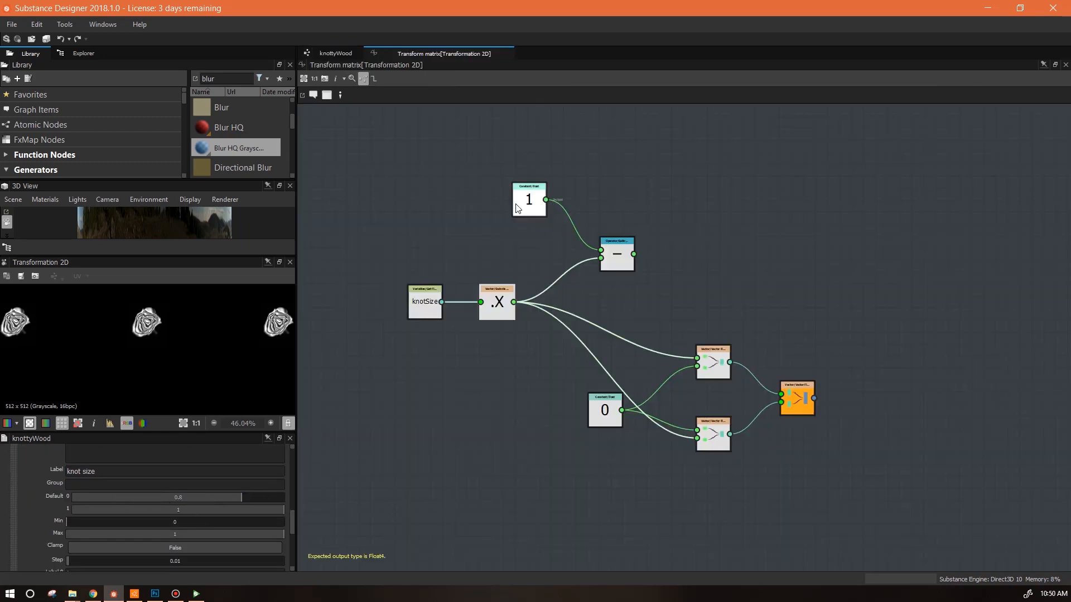
drag(636, 258, 696, 358)
drag(598, 266, 696, 438)
Step: Test the knot size parameter's first default in the knottyWood graph by raising it to 0.94 and lowering it to the minimum
click(335, 53)
double_click(391, 555)
drag(292, 470, 280, 521)
click(24, 502)
mouse_move(236, 490)
mouse_down()
mouse_move(64, 494)
mouse_move(271, 489)
mouse_up()
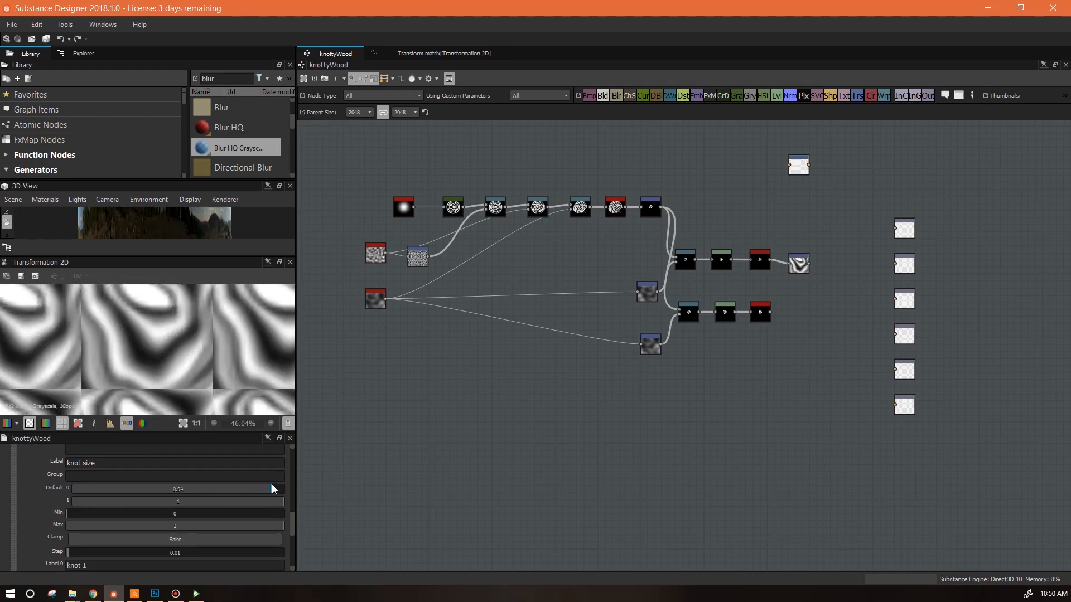
drag(272, 484, 72, 504)
Step: Test the first knot size default with negative values such as -0.8 and -0.82, and raise it again
double_click(177, 489)
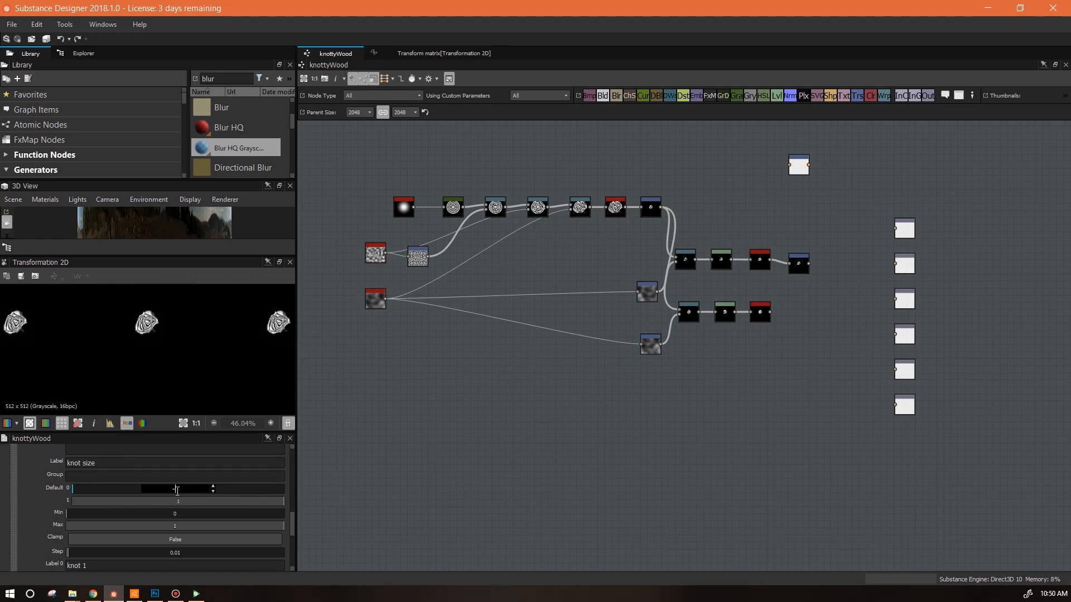
text(-0.8)
key(Return)
click(156, 491)
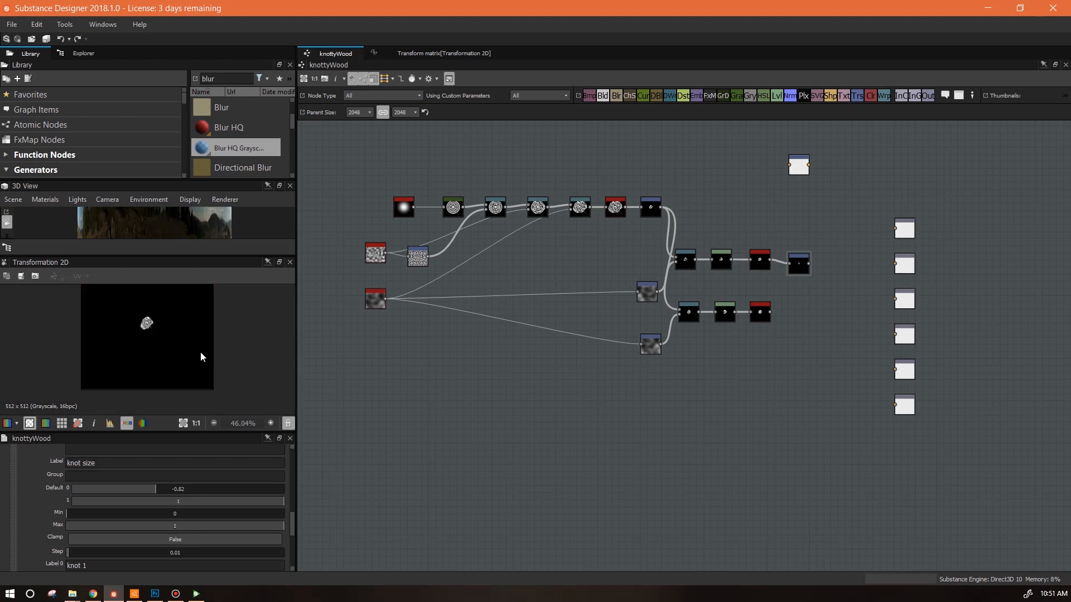
drag(156, 490, 228, 500)
Step: Reopen the knot size parameter in the knottyWood graph and set its first default value to 0.25
click(685, 262)
click(800, 265)
click(697, 357)
mouse_move(293, 522)
mouse_down()
mouse_move(293, 553)
mouse_move(293, 530)
mouse_up()
click(22, 473)
drag(118, 484, 125, 484)
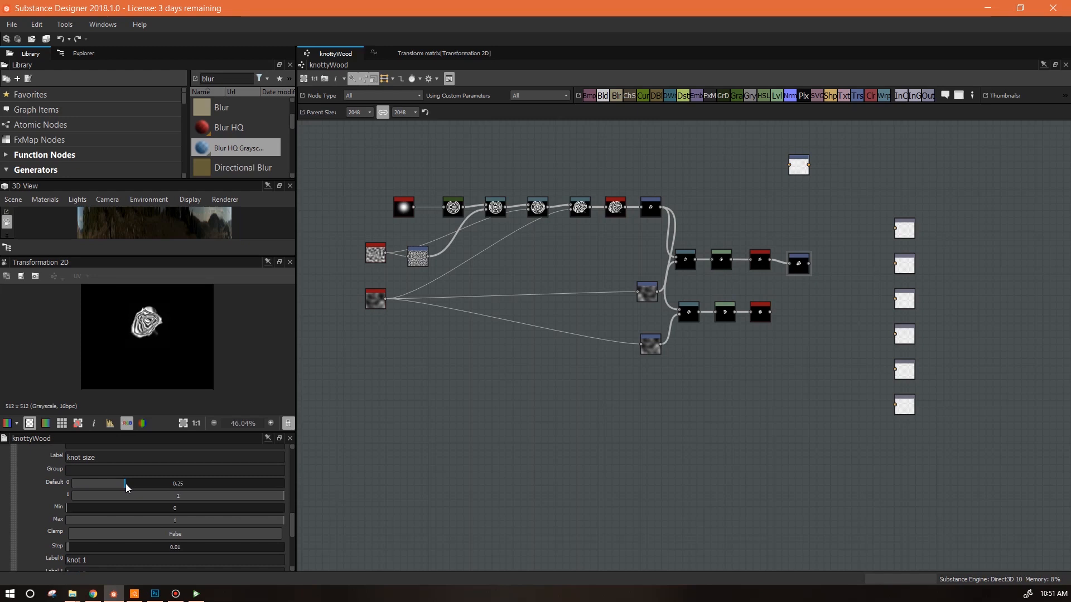
Step: In the Transform matrix function, move the constant 1, knotSize, Swizzle and Subtraction nodes together away from the vector nodes
click(436, 53)
drag(369, 162, 579, 316)
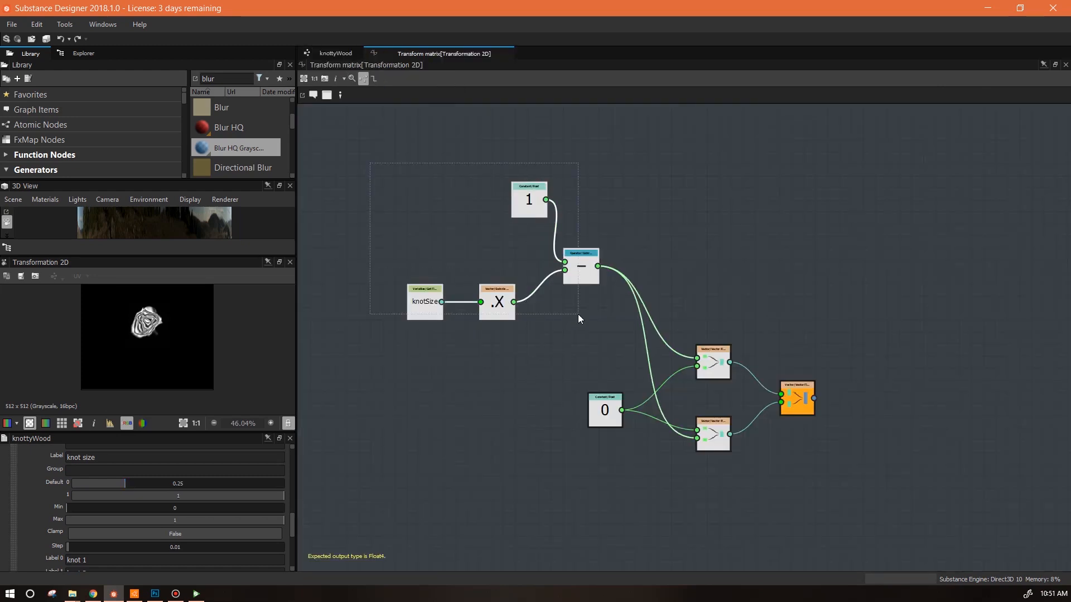
drag(585, 276, 495, 228)
scroll(485, 383, down, 1)
middle_drag(485, 383, 479, 425)
Step: Add a less-than (<) comparison node above the vector nodes
right_click(606, 199)
mouse_move(634, 204)
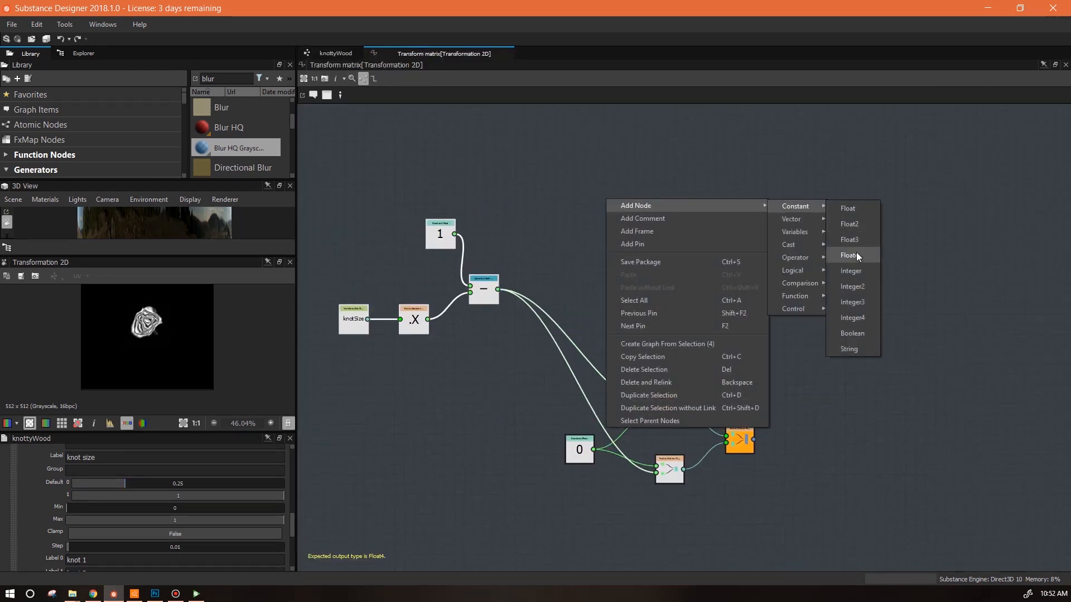
mouse_move(800, 282)
click(876, 346)
Step: Add an if-else (?:) control node beyond the comparison node and tidy the comparison and knotSize nodes' positions
right_click(735, 196)
mouse_move(818, 203)
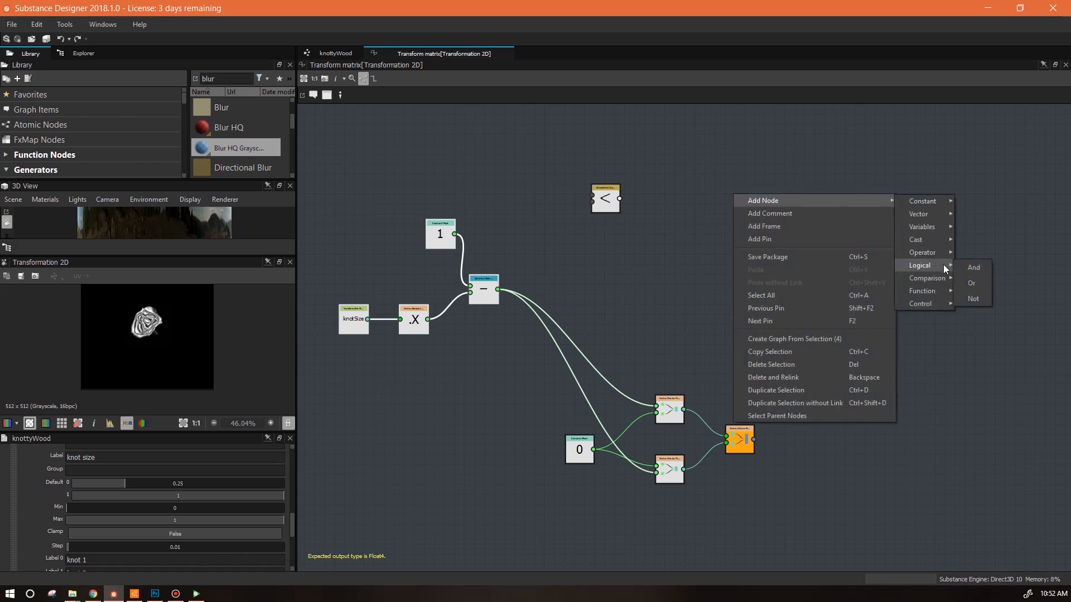
mouse_move(926, 303)
click(979, 322)
drag(612, 203, 662, 245)
drag(413, 325, 361, 319)
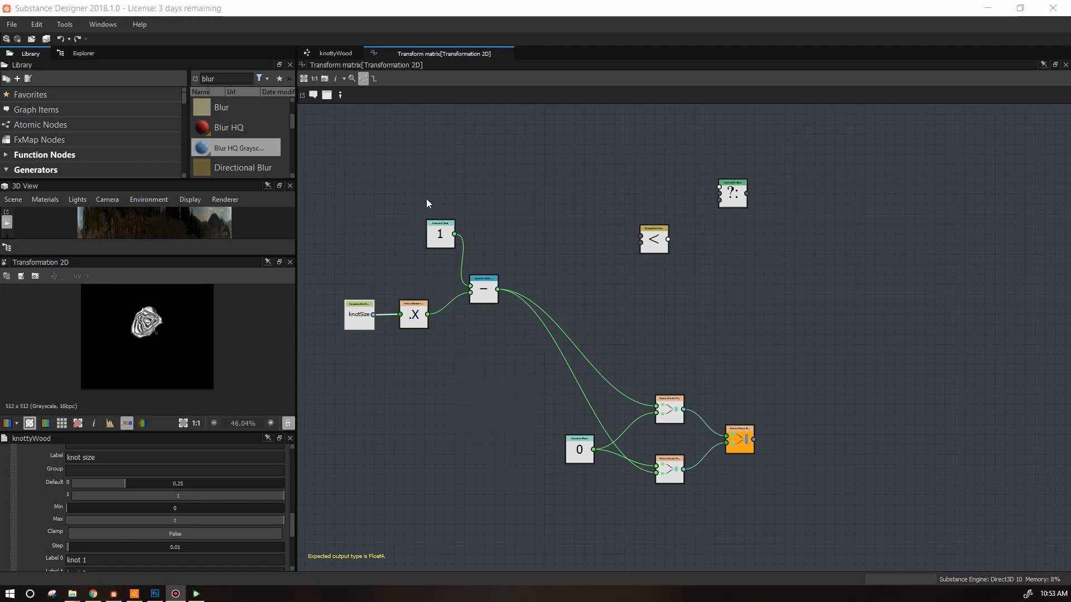
Step: Spread out the constant 1, Subtraction, knotSize and Swizzle nodes and bring the less-than node close to the Swizzle
drag(426, 199, 448, 194)
key(Delete)
drag(499, 319, 494, 239)
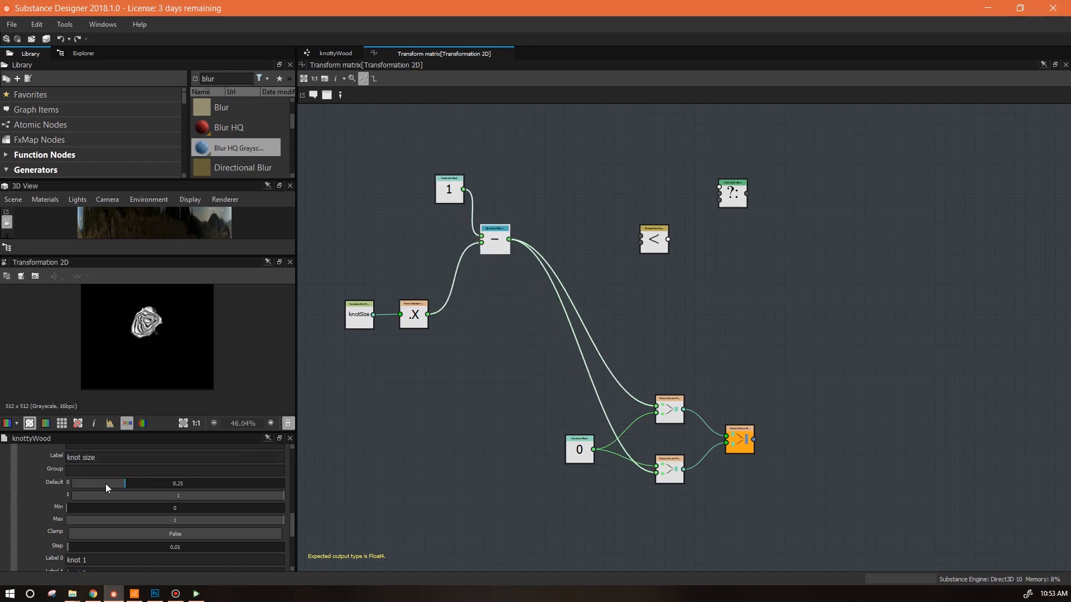
drag(339, 274, 379, 330)
drag(503, 246, 537, 216)
drag(453, 195, 483, 164)
drag(528, 210, 530, 191)
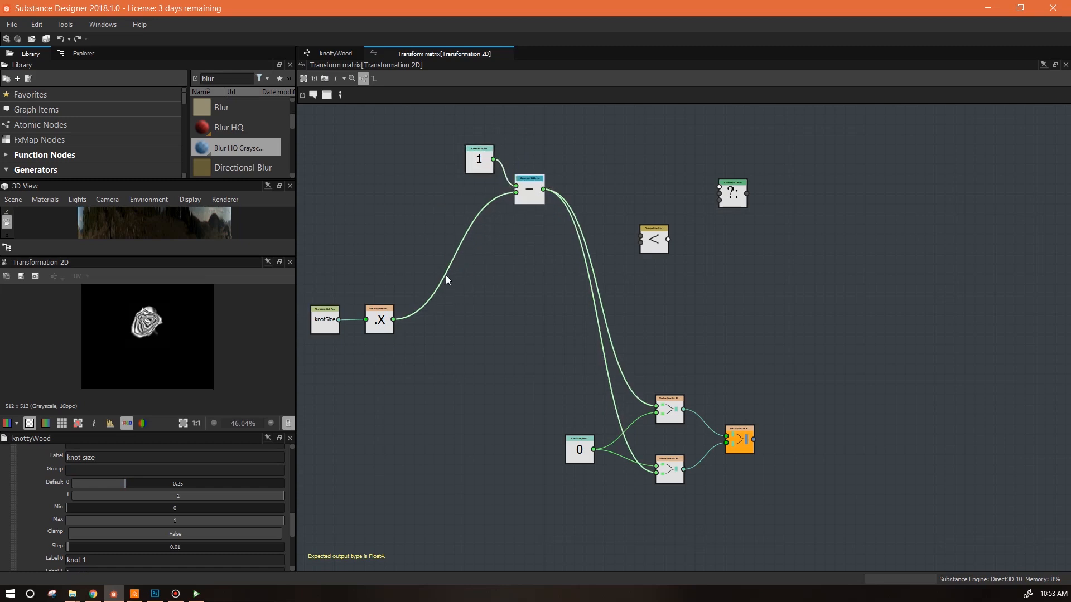
mouse_move(480, 162)
mouse_down()
mouse_move(495, 134)
mouse_move(483, 142)
mouse_up()
mouse_move(653, 248)
mouse_down()
mouse_move(649, 265)
mouse_move(477, 343)
mouse_move(493, 351)
mouse_move(393, 319)
mouse_up()
Step: Add a Float constant with the value -1 below the knotSize node
right_click(419, 172)
mouse_move(558, 178)
click(672, 183)
drag(433, 182, 349, 380)
click(148, 462)
key(Return)
Step: Wire Swizzle and -1 into the less-than and if-else nodes, use the comparison as the condition, and feed the if-else output into Subtraction
drag(363, 379, 459, 343)
drag(733, 193, 505, 332)
drag(468, 380, 363, 379)
drag(460, 341, 393, 320)
drag(534, 339, 516, 192)
drag(459, 337, 436, 352)
drag(520, 339, 469, 310)
drag(435, 352, 419, 412)
drag(349, 380, 339, 409)
drag(469, 312, 440, 326)
Step: Add a second if-else (?:) control node beyond the first one
right_click(537, 306)
mouse_move(591, 312)
mouse_move(733, 417)
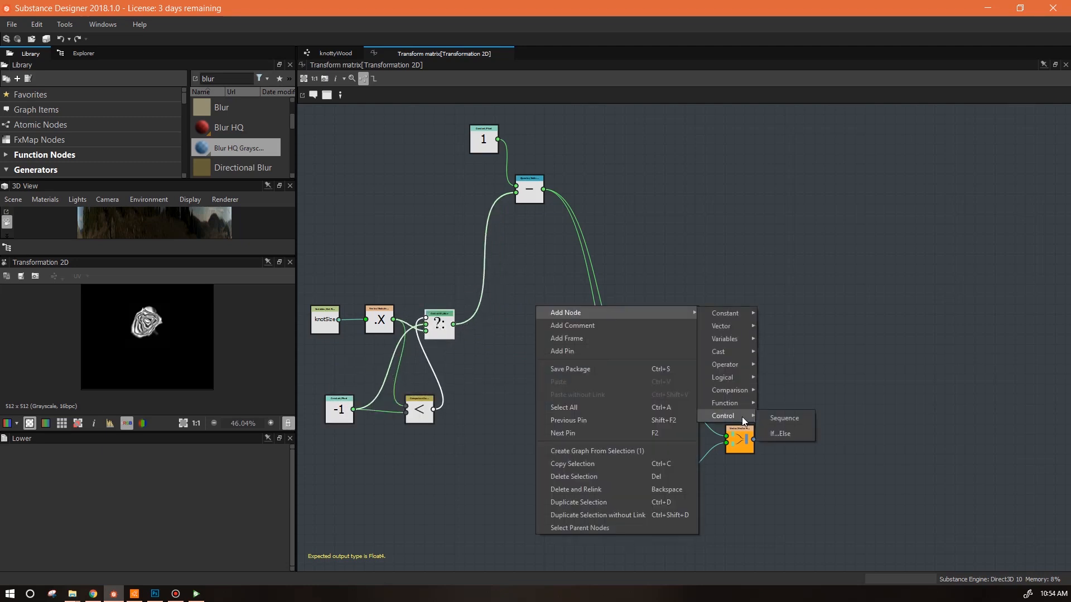
click(781, 419)
Step: Add a Float constant with the value 0.25 below the new if-else node
right_click(510, 393)
mouse_move(564, 172)
mouse_move(697, 170)
click(753, 171)
click(518, 396)
double_click(148, 462)
text(0.25)
key(Return)
Step: Add a greater-than (>) comparison and connect the first if-else output and the 0.25 constant as its inputs
right_click(523, 235)
mouse_move(591, 242)
mouse_move(729, 320)
click(768, 353)
drag(522, 236, 566, 380)
drag(508, 392, 552, 382)
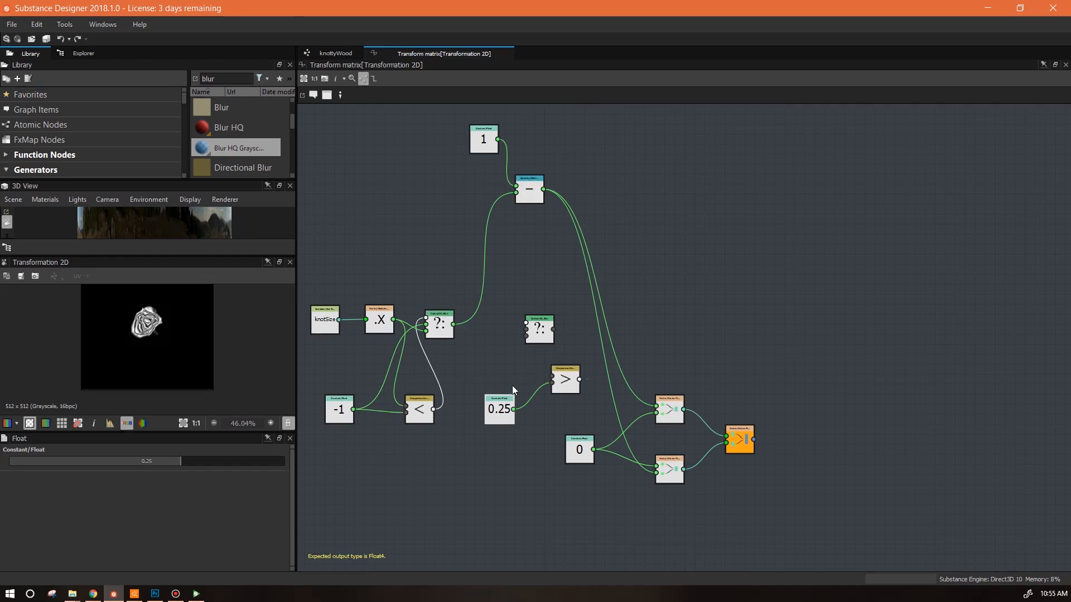
drag(571, 384, 560, 374)
drag(453, 324, 541, 366)
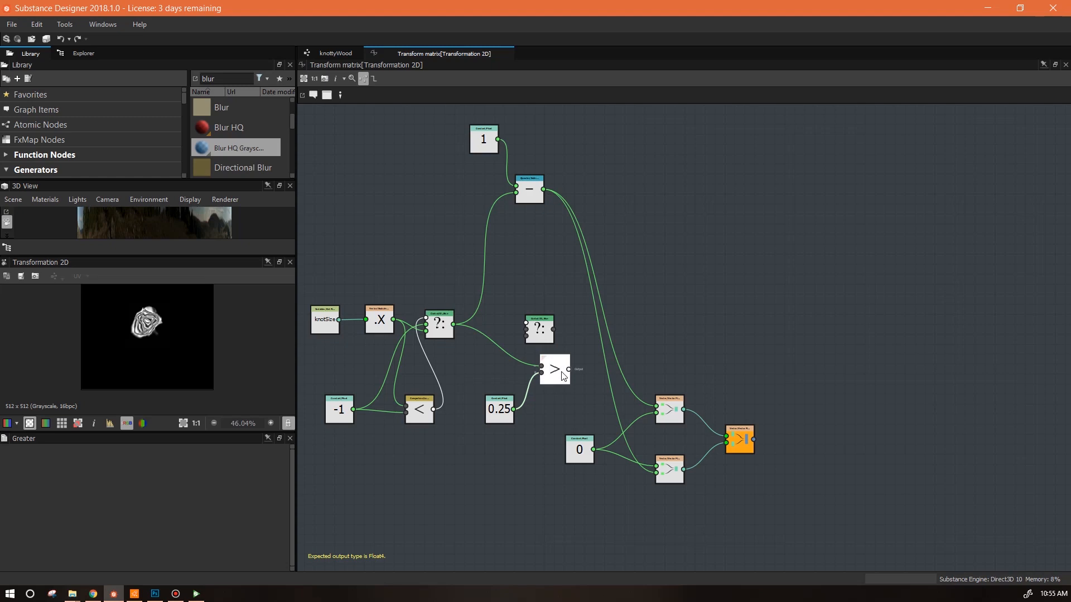
Step: Wire the greater-than result, 0.25 and the first if-else output into the second if-else node, and feed that node into Subtraction
drag(540, 327, 554, 308)
drag(564, 367, 507, 328)
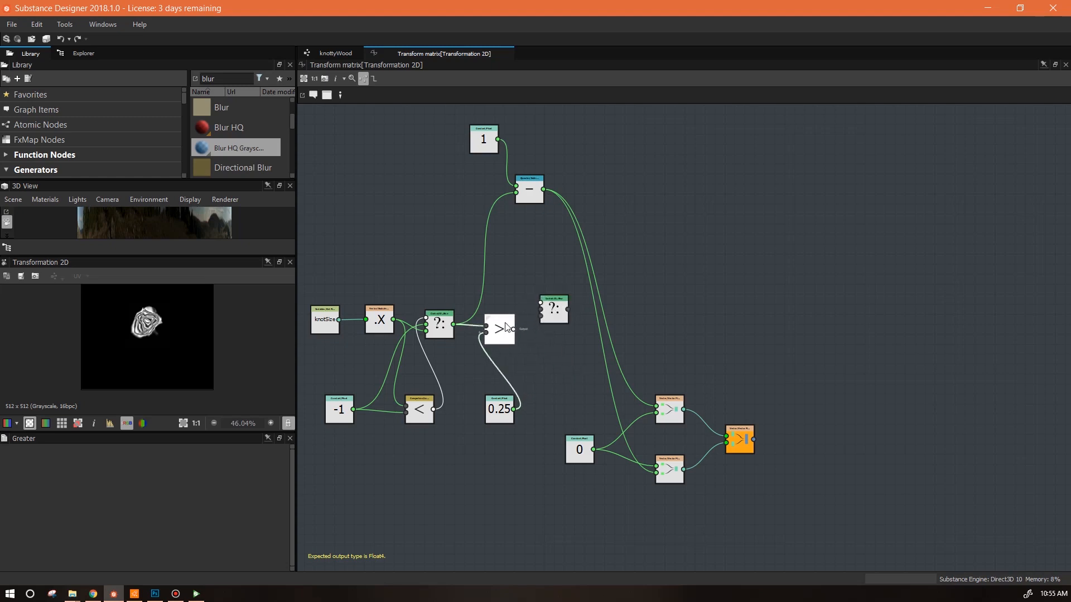
drag(540, 304, 540, 304)
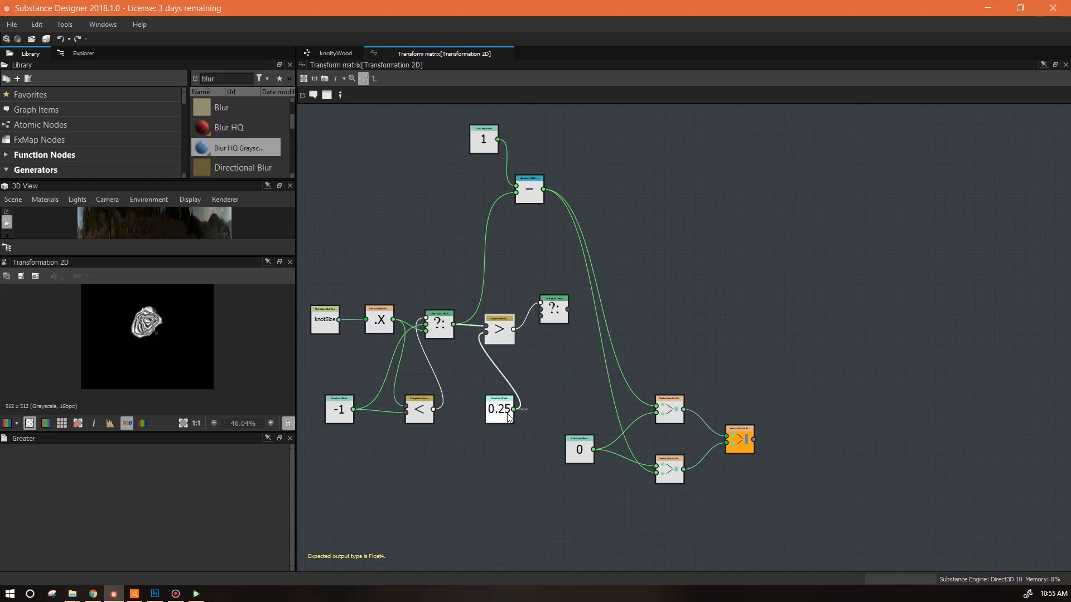
drag(500, 410, 479, 395)
drag(527, 316, 541, 309)
drag(453, 324, 529, 269)
drag(507, 202, 516, 193)
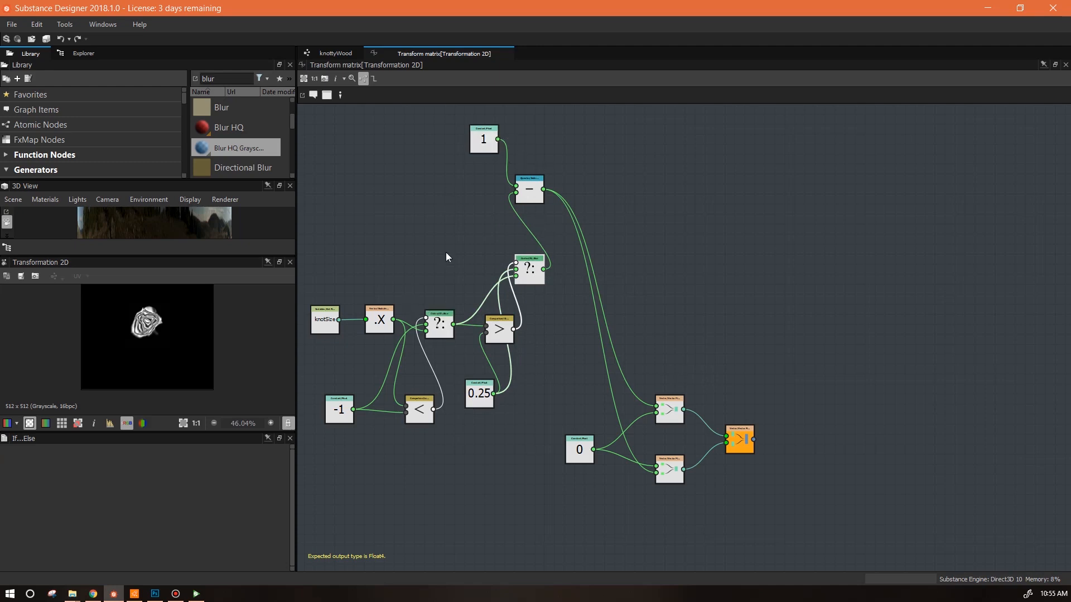
drag(486, 356, 493, 393)
Step: Return to the knottyWood graph and set the knot size parameter's Clamp to True
click(332, 54)
click(799, 263)
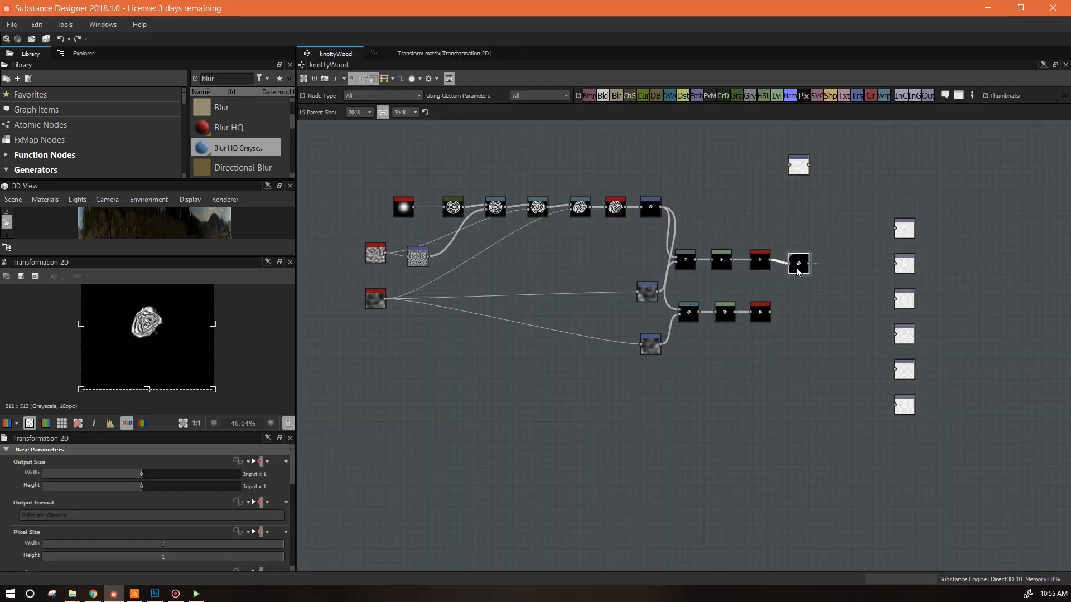
scroll(264, 469, down, 5)
click(366, 485)
scroll(293, 535, down, 10)
scroll(294, 536, up, 3)
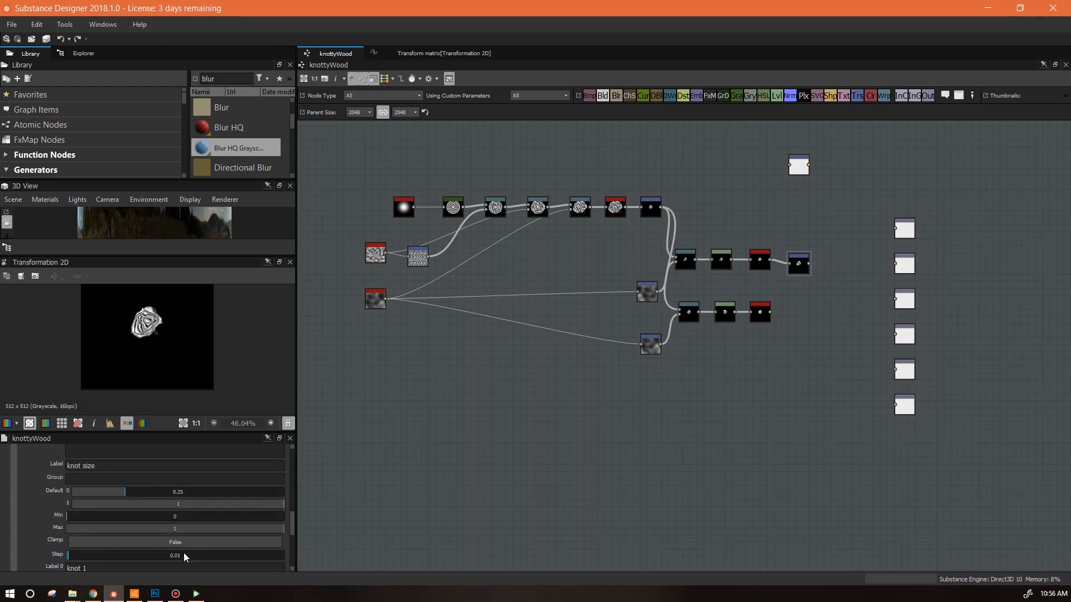
click(170, 544)
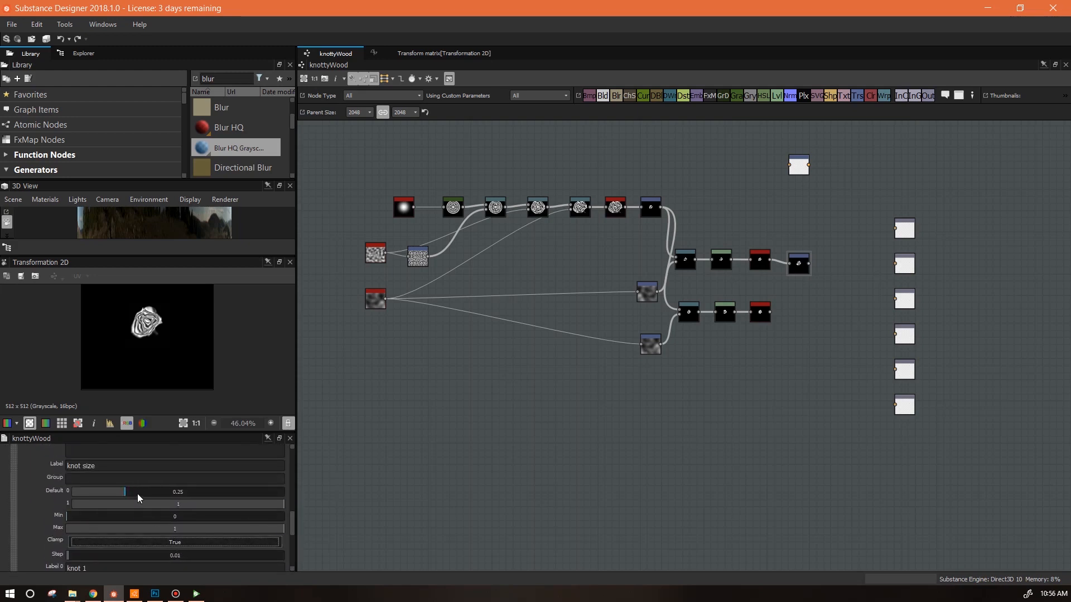
Step: Set the knot size parameter's minimum to -1 and its maximum to 0.25
text(-1)
double_click(175, 527)
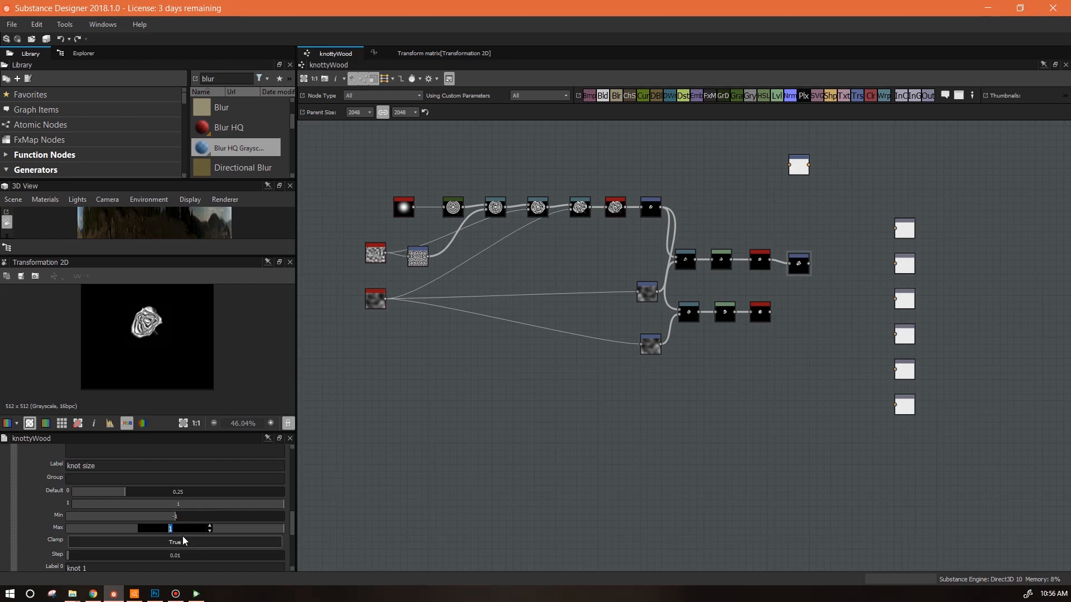
text(0.25)
key(Return)
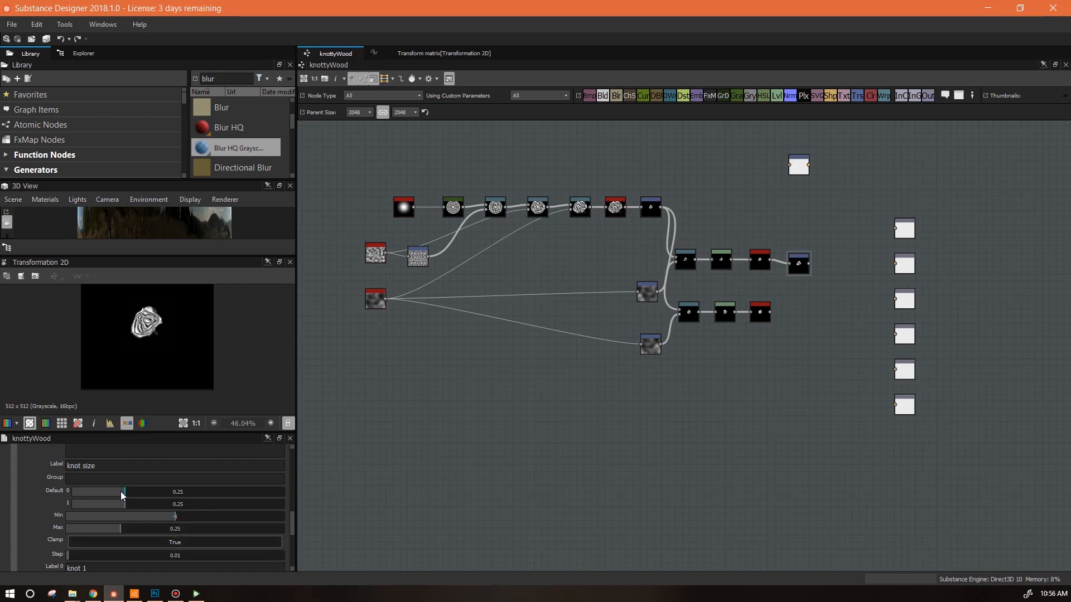
Step: Lower the knot size's first default to -1 to test the limit on the first knot
drag(121, 492, 45, 493)
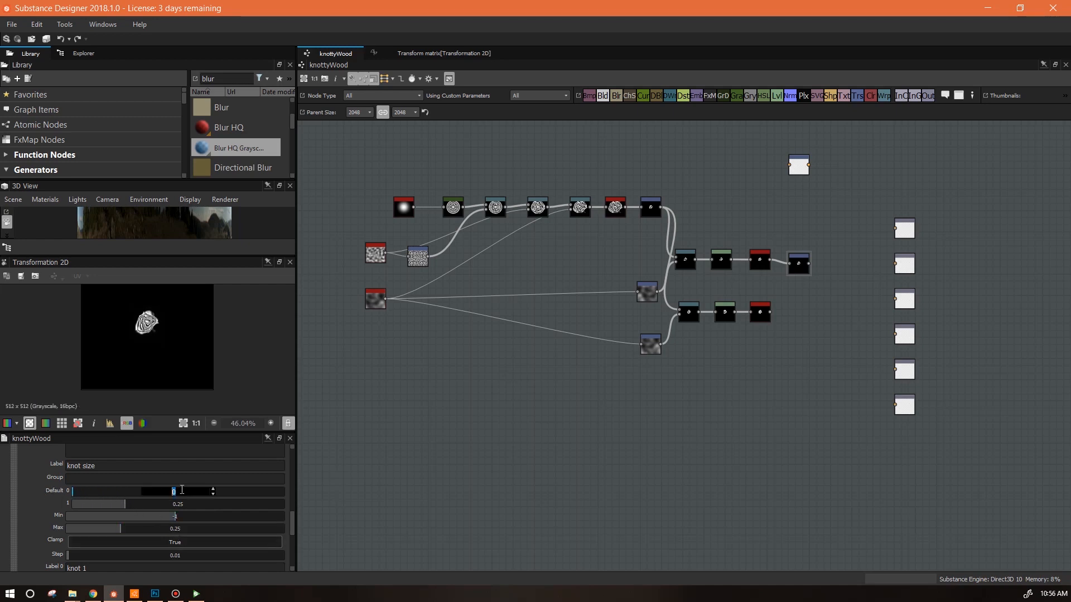
key(Return)
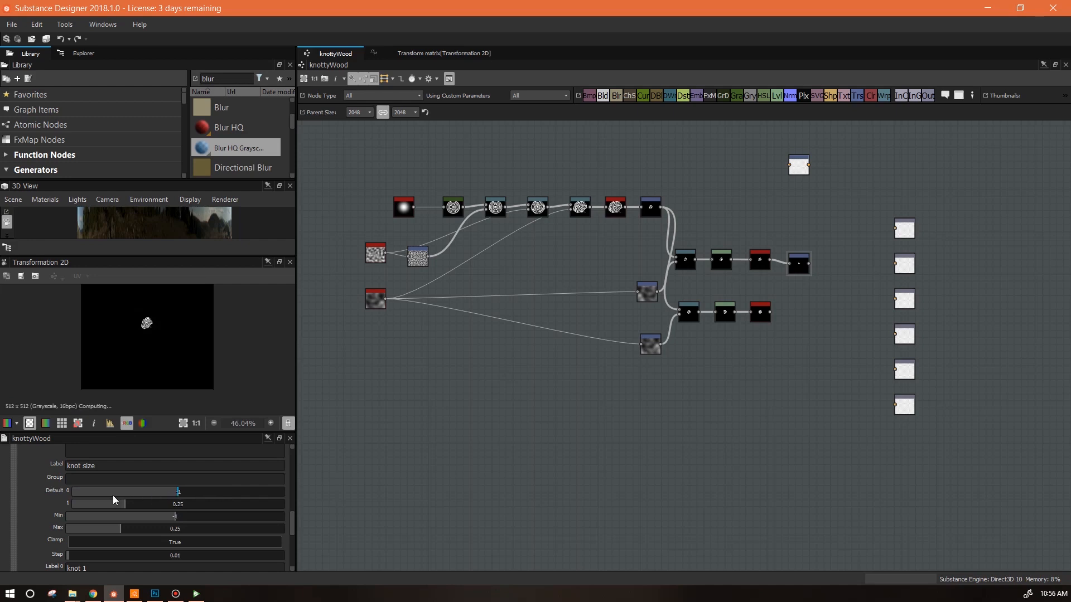
mouse_move(154, 493)
mouse_down()
mouse_move(284, 493)
mouse_move(164, 497)
mouse_up()
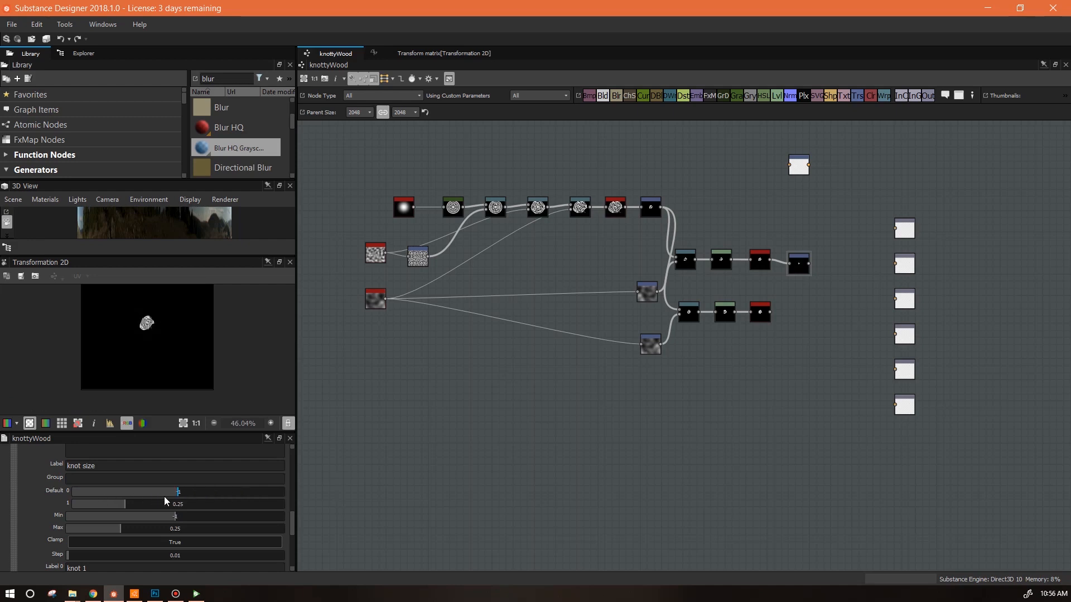
Step: Set the knot size parameter's Clamp to False and its first default to -0.96
click(180, 540)
mouse_move(178, 494)
mouse_down()
mouse_move(119, 495)
mouse_move(222, 497)
mouse_move(115, 496)
mouse_move(190, 504)
mouse_up()
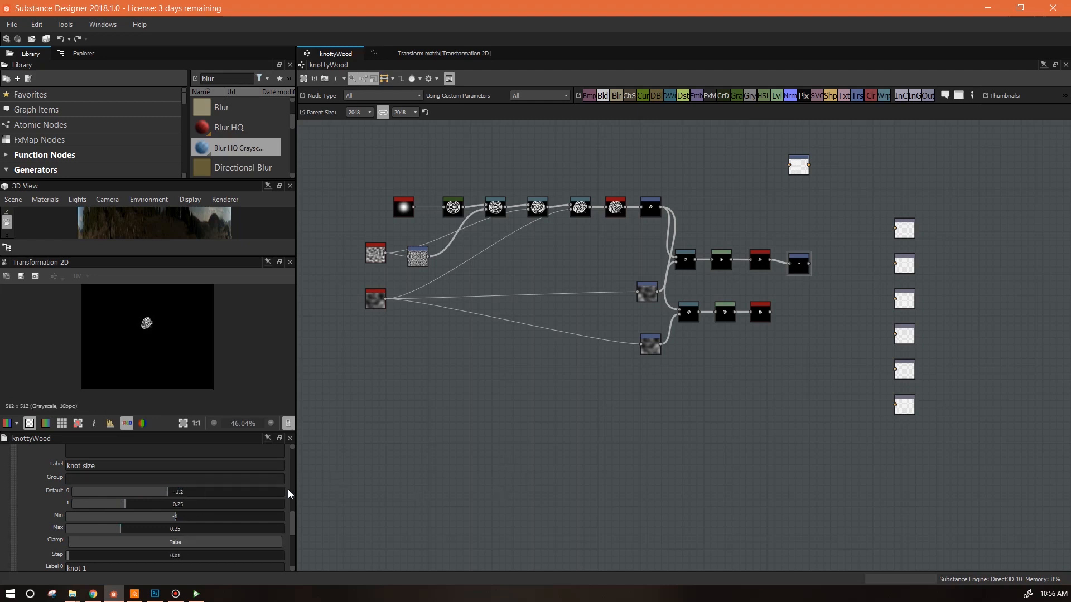
drag(155, 491, 180, 494)
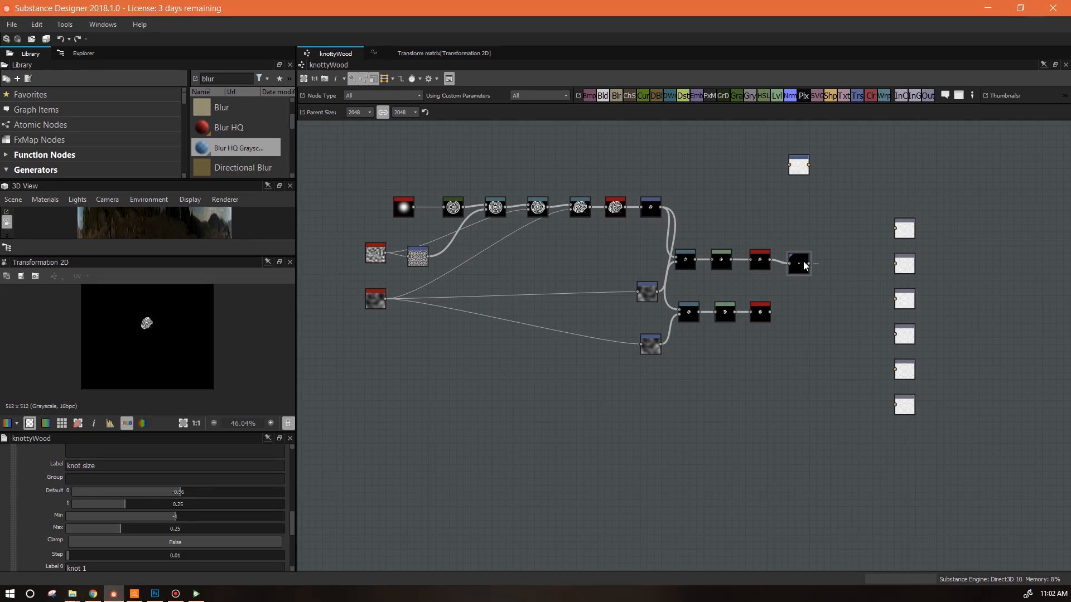
Step: Duplicate the first knot's Transformation 2D node and attach the copy to the end of the second knot's chain
drag(805, 266, 807, 264)
key(ctrl+d)
drag(686, 356, 800, 310)
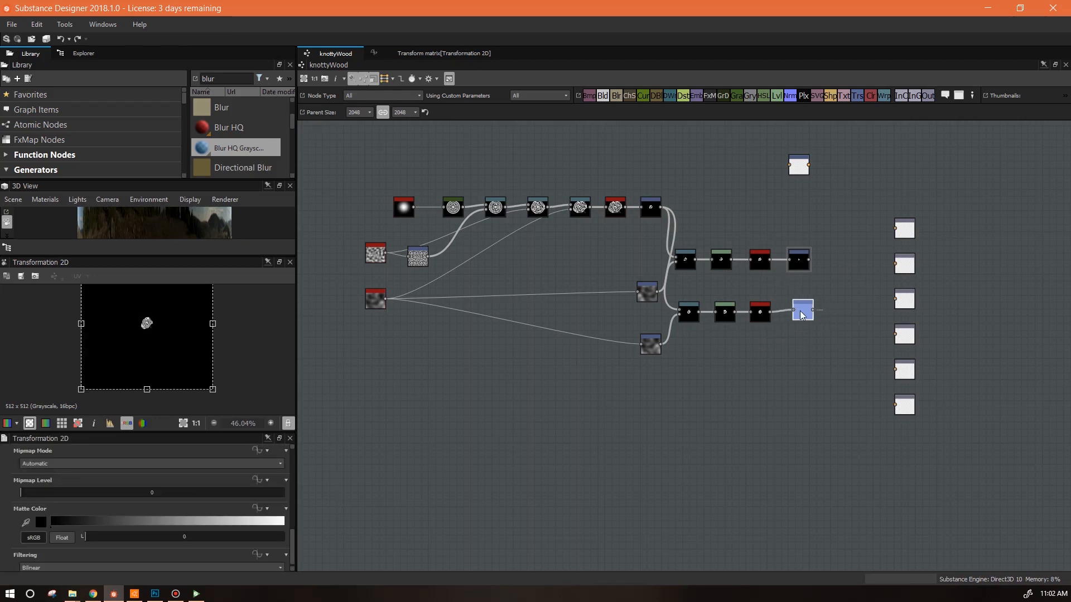
Step: In the duplicated node's Transform matrix function, switch the Swizzle Float1 component to Y
drag(292, 555, 301, 526)
click(257, 509)
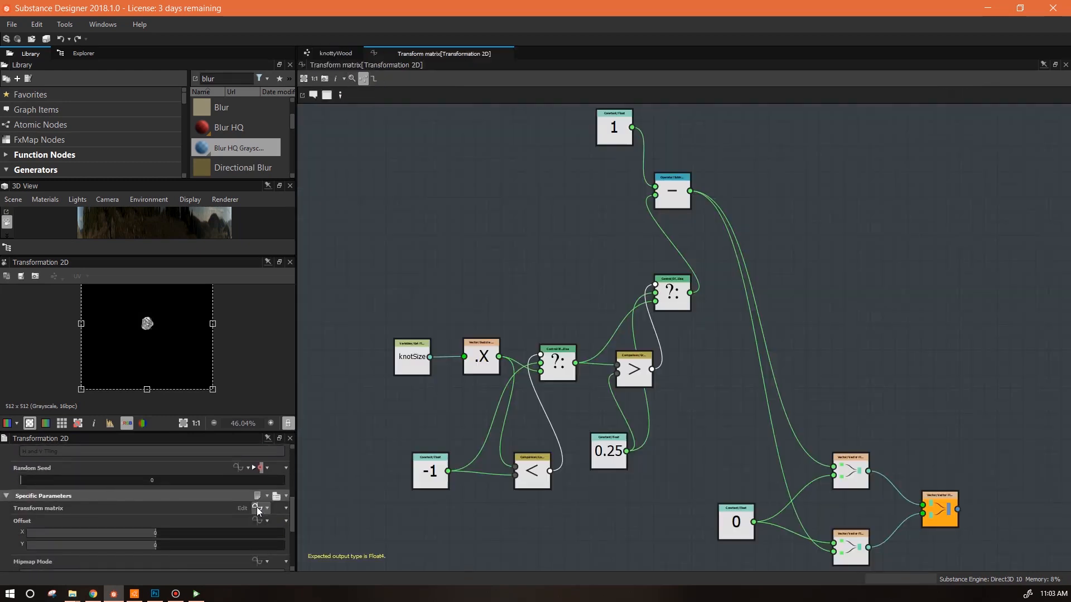
click(484, 364)
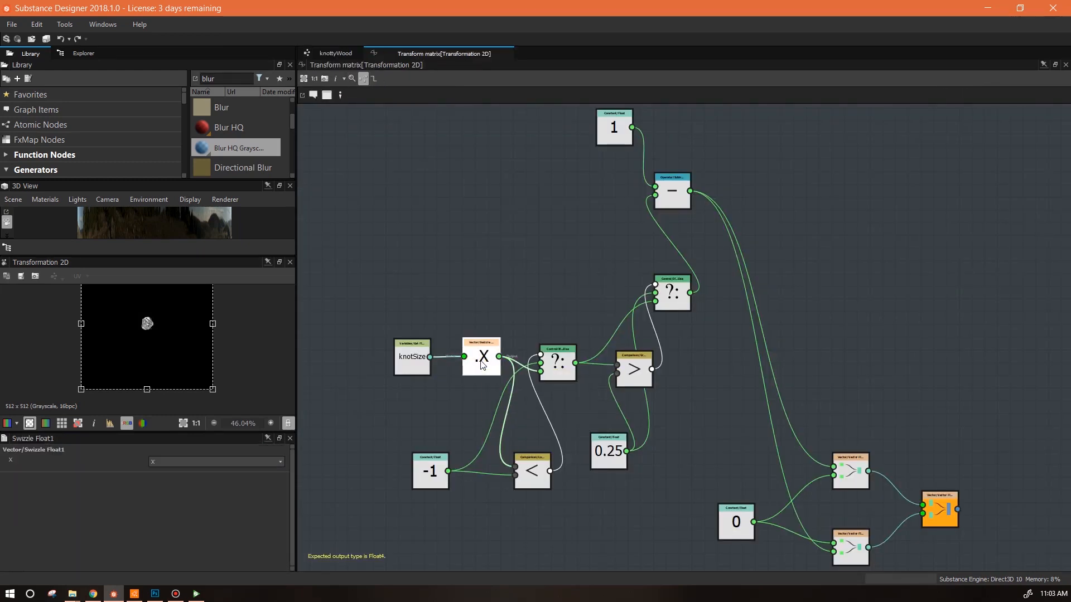
click(281, 463)
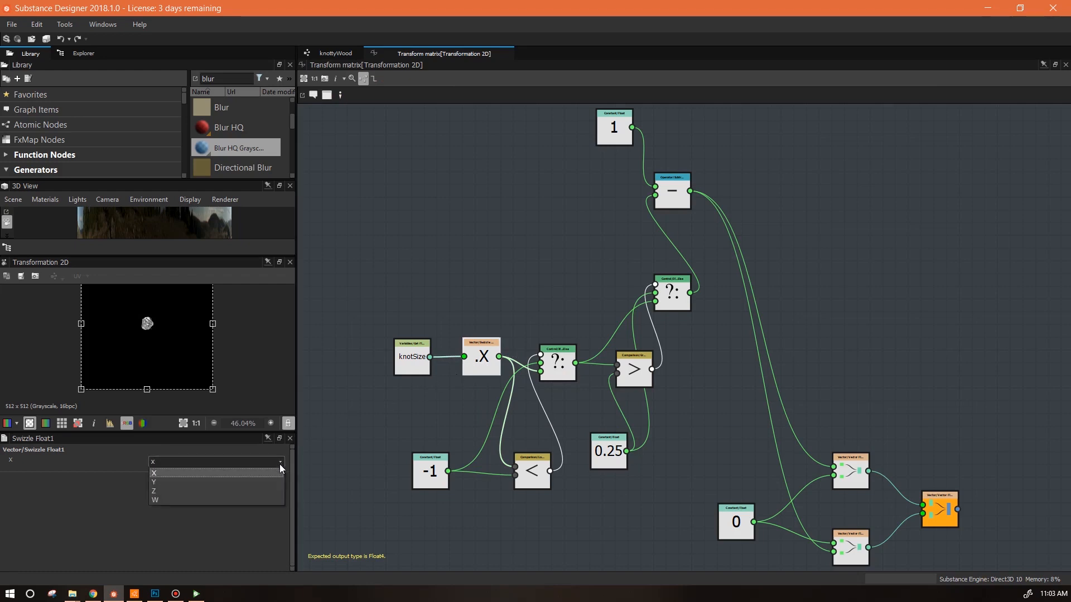
click(233, 482)
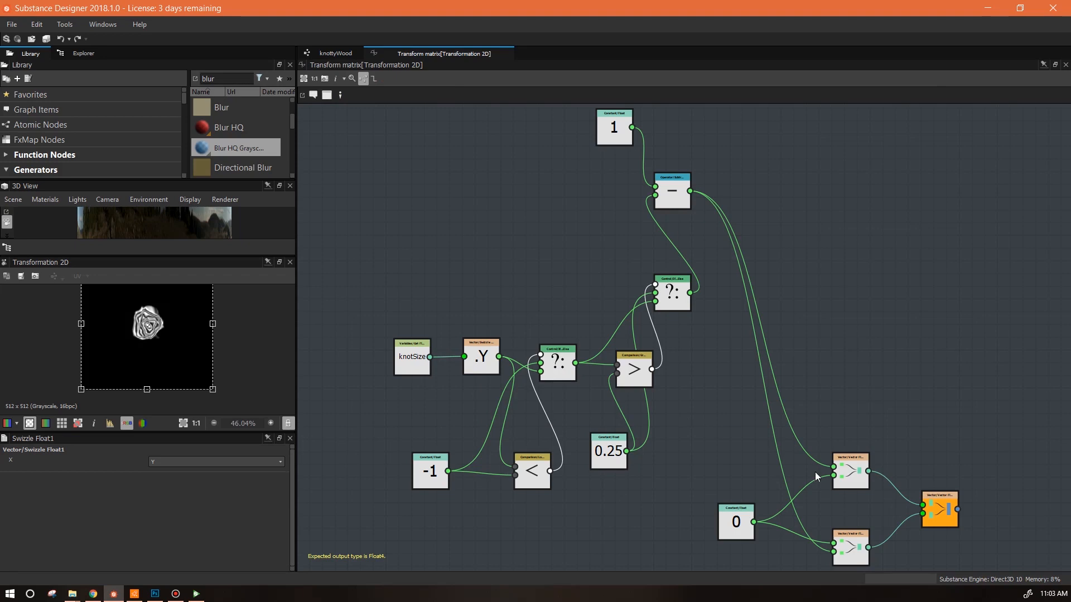
Step: Back in the knottyWood graph, align the two knots' transform nodes and delete the unused Transformation 2D above them
click(336, 54)
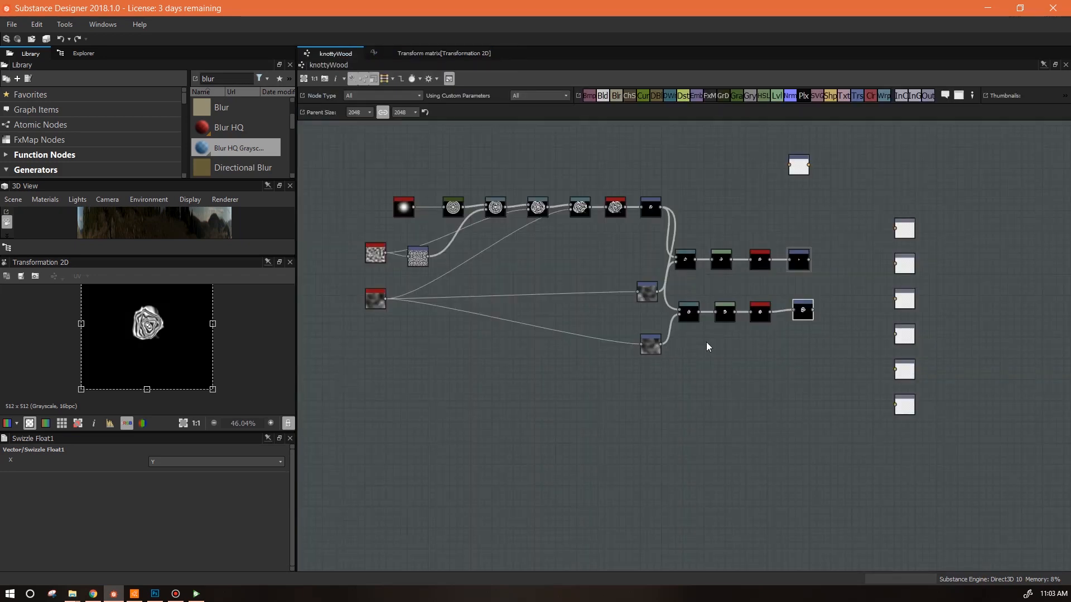
drag(805, 311, 801, 313)
drag(798, 267, 796, 268)
click(801, 314)
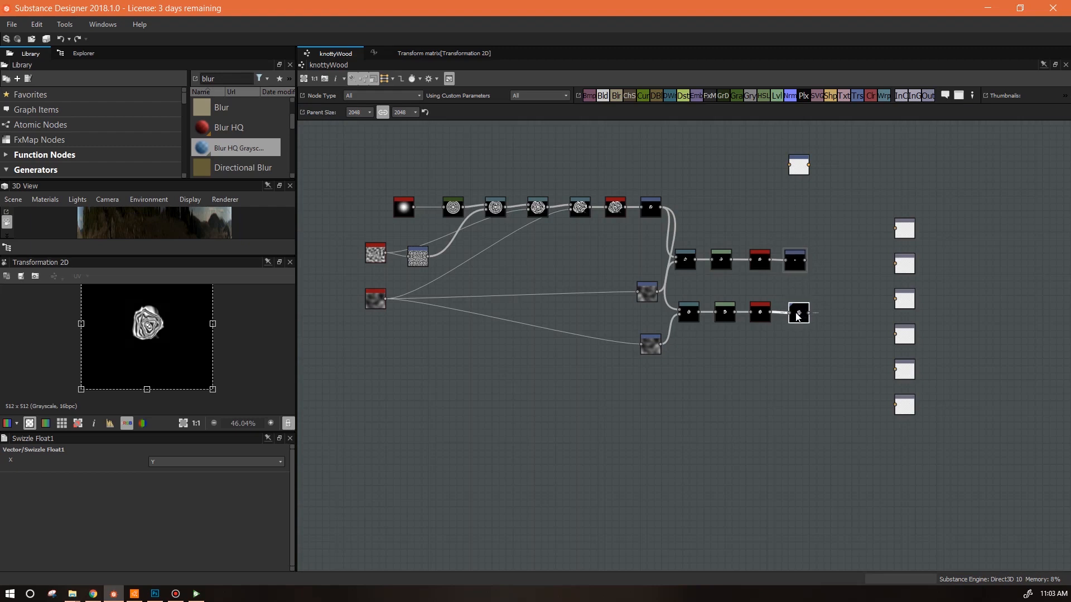
key(Delete)
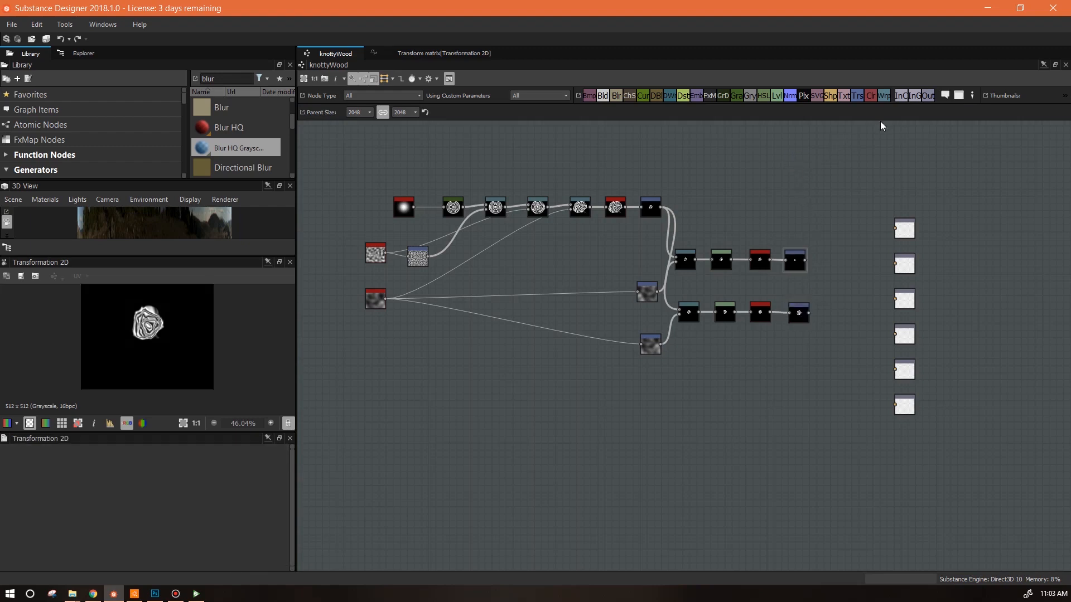
Step: Add a Transformation 2D after the first knot's transform and set its Tiling Mode inheritance to Absolute
drag(860, 100, 848, 262)
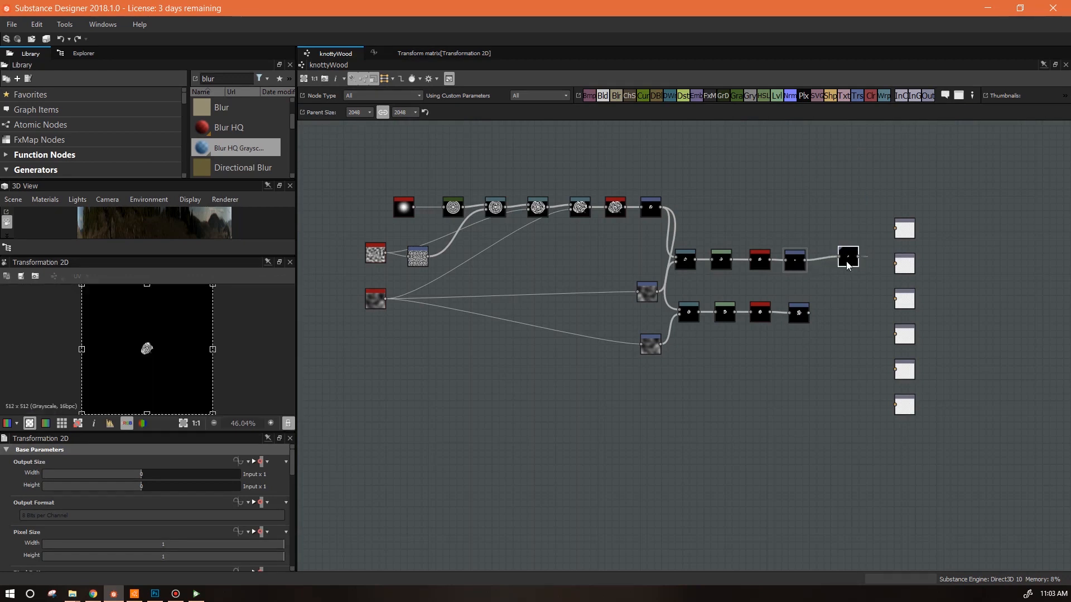
drag(838, 268, 838, 266)
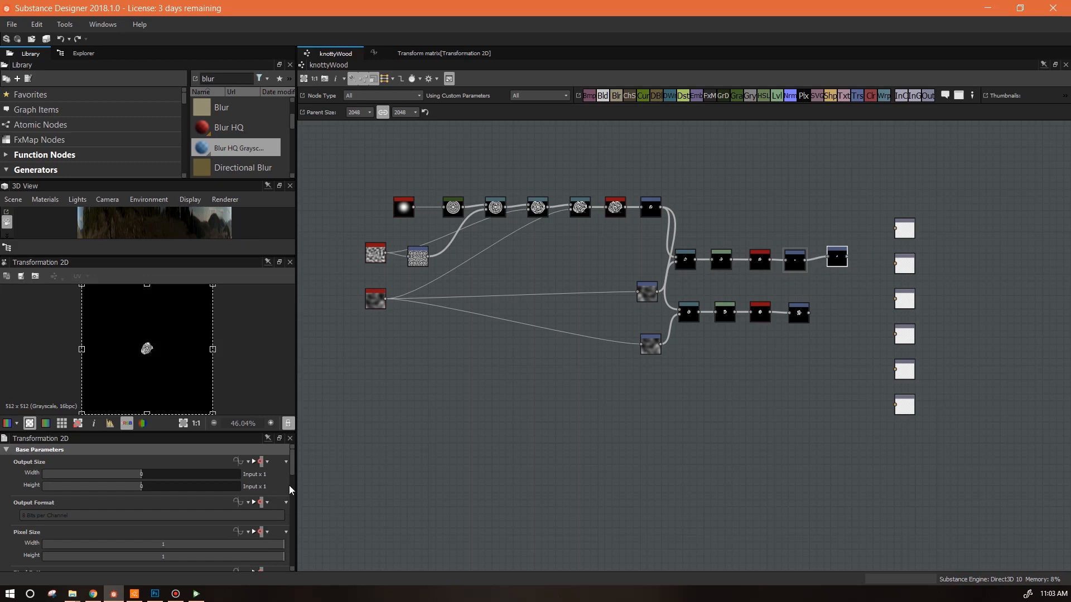
drag(291, 466, 289, 494)
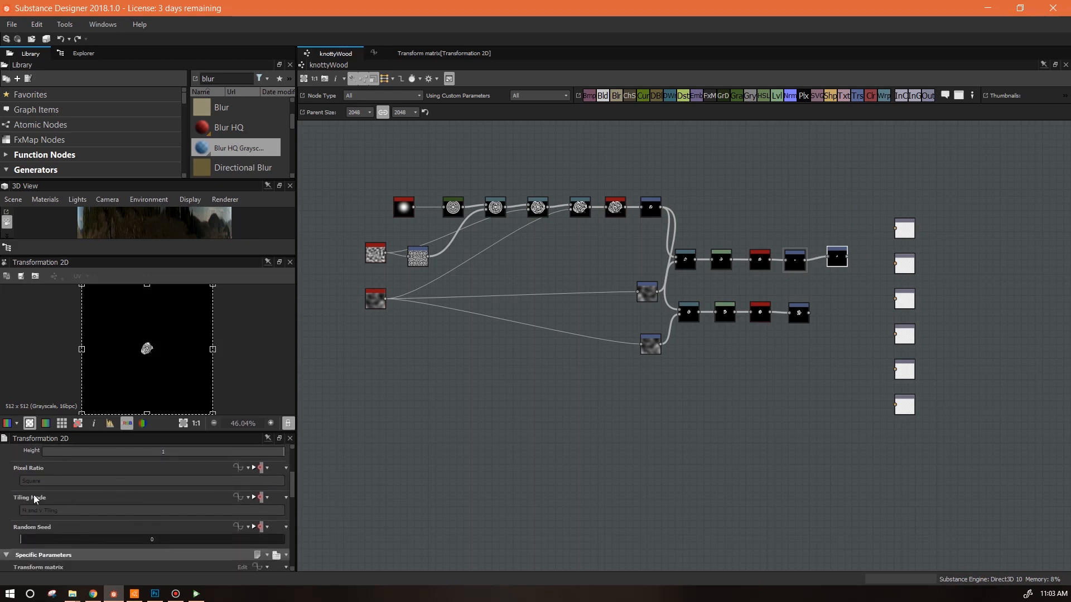
click(264, 499)
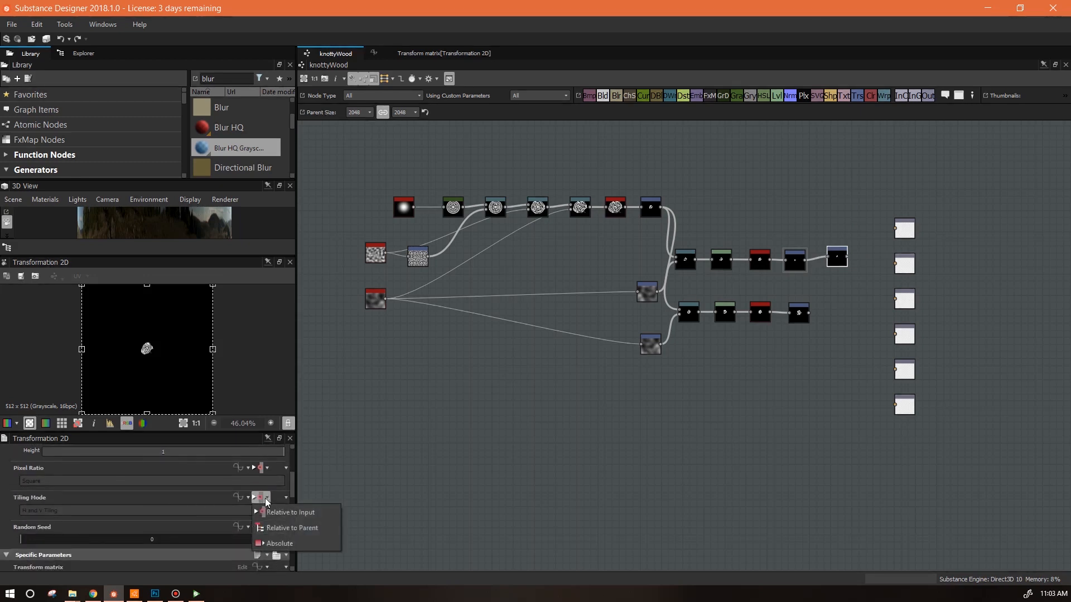
click(283, 539)
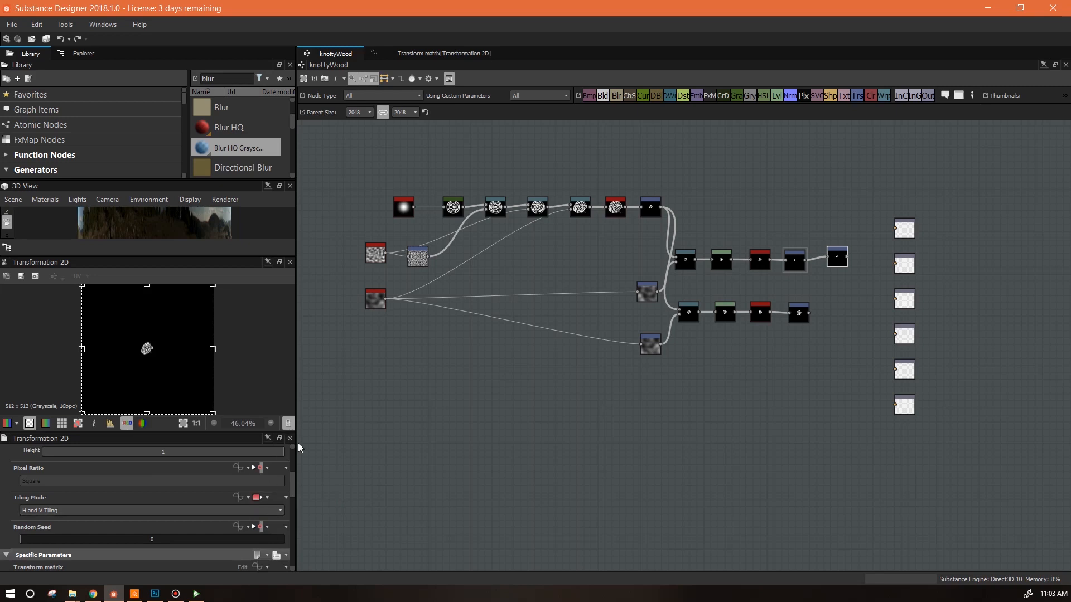
Step: Show the 2D view tiled and shift the first knot within it using the new transform
drag(836, 258, 831, 267)
drag(180, 354, 208, 369)
key(space)
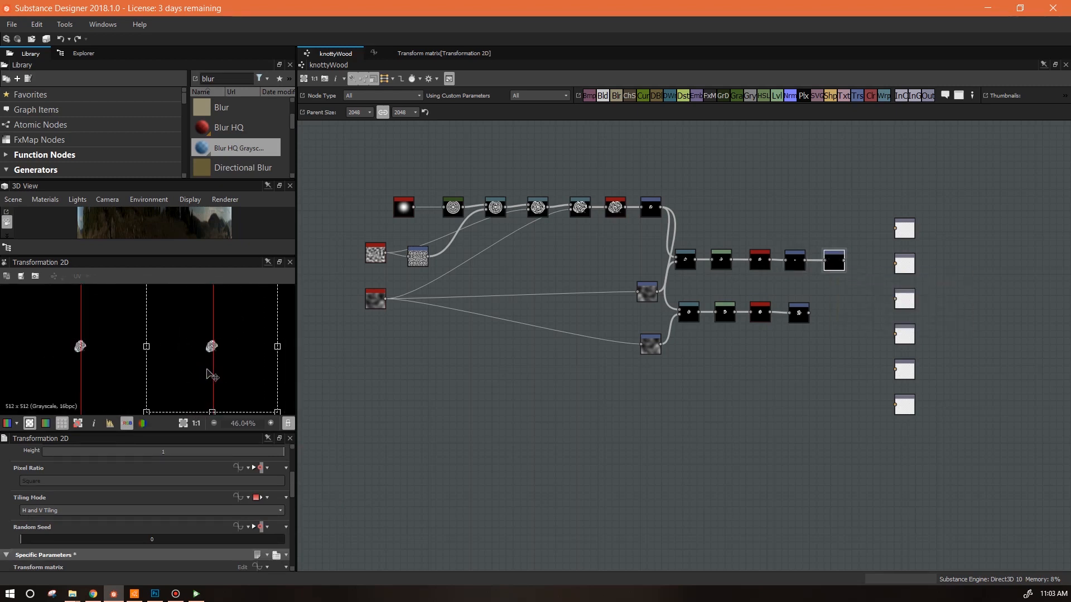
key(ctrl+z)
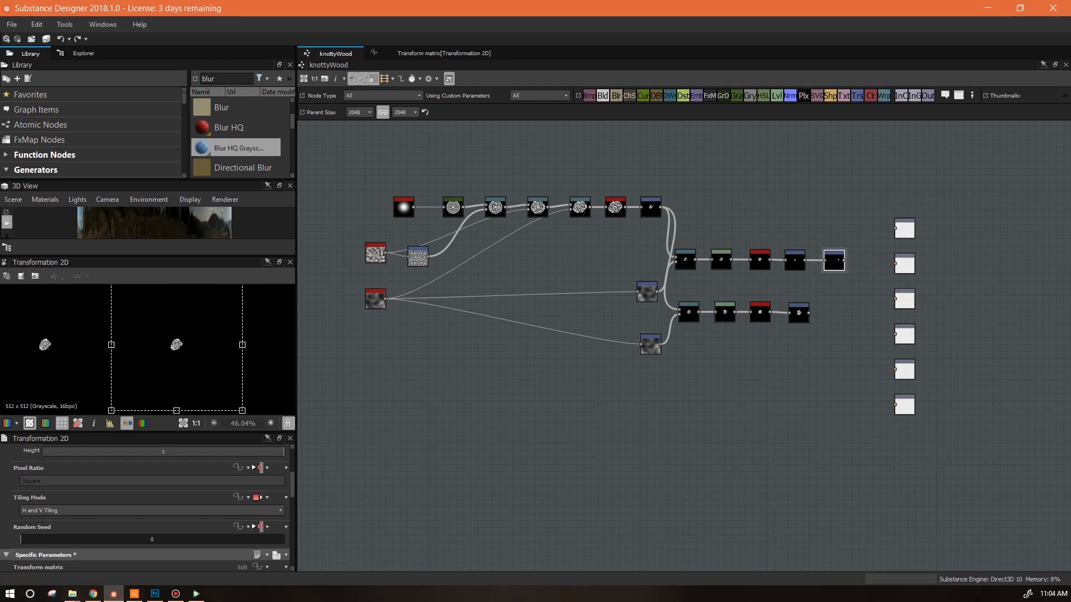
drag(839, 270, 838, 267)
Step: Shift the new transform's horizontal Offset to about -0.36 as a trial and assign an empty function to its Offset
drag(292, 492, 290, 544)
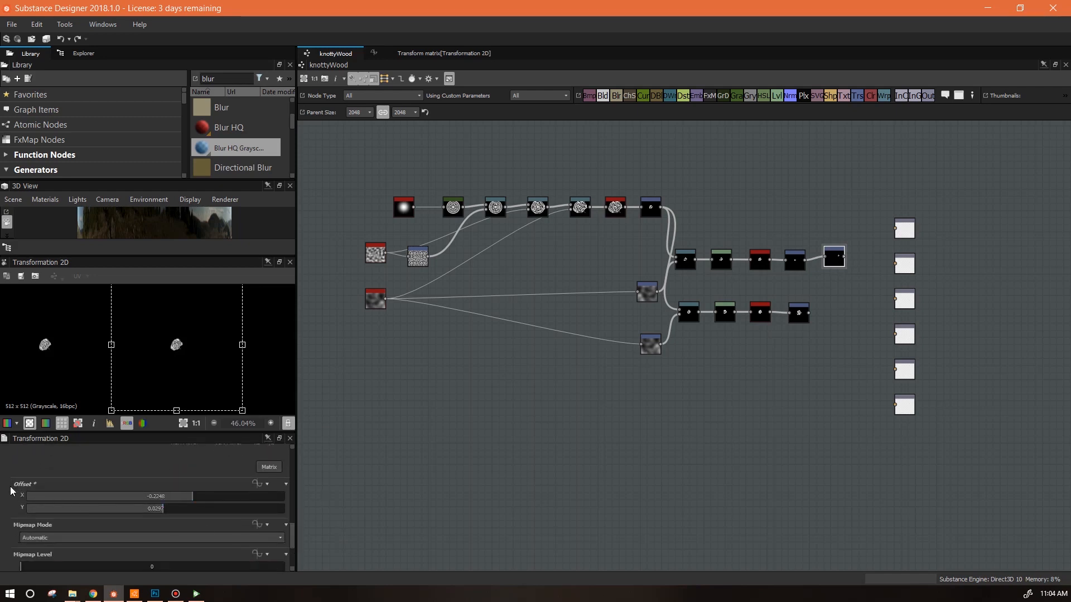
drag(200, 496, 175, 496)
click(257, 484)
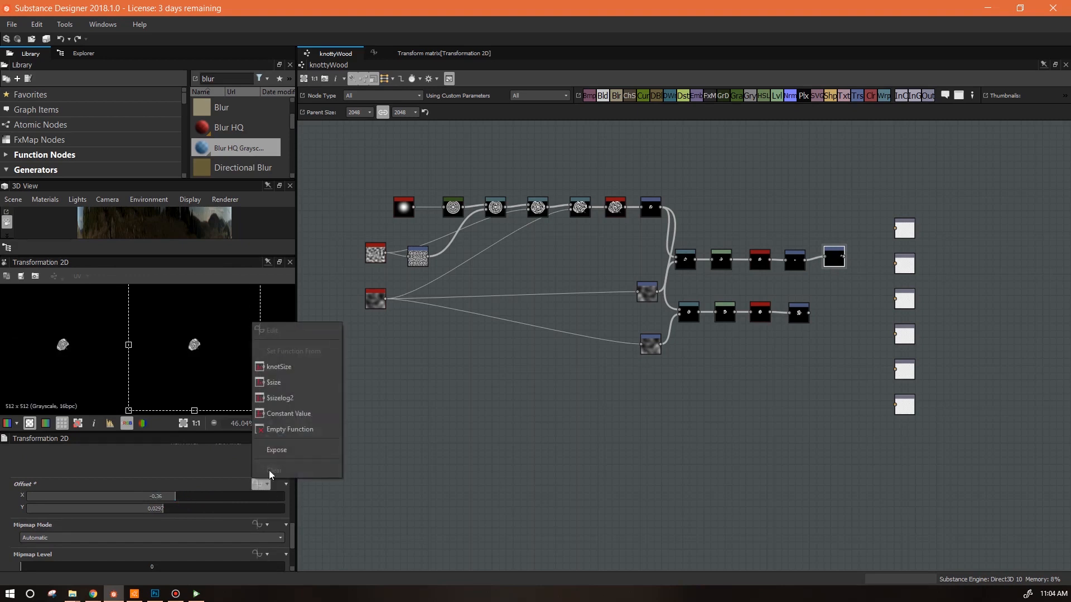
click(290, 430)
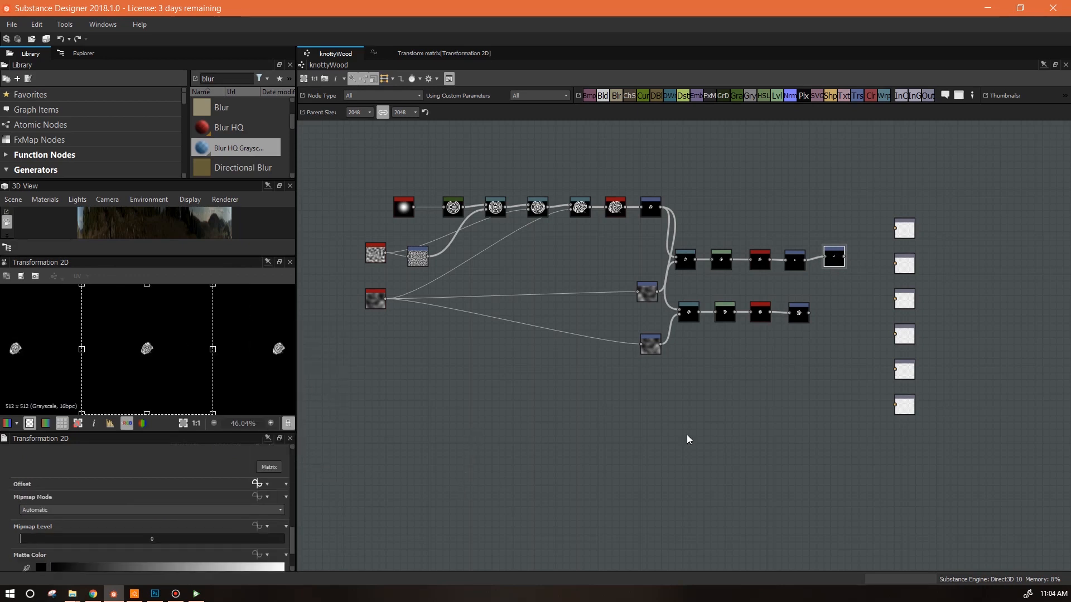
Step: Check the component labels of the knot location input parameter and open the first knot's new Offset function
click(534, 415)
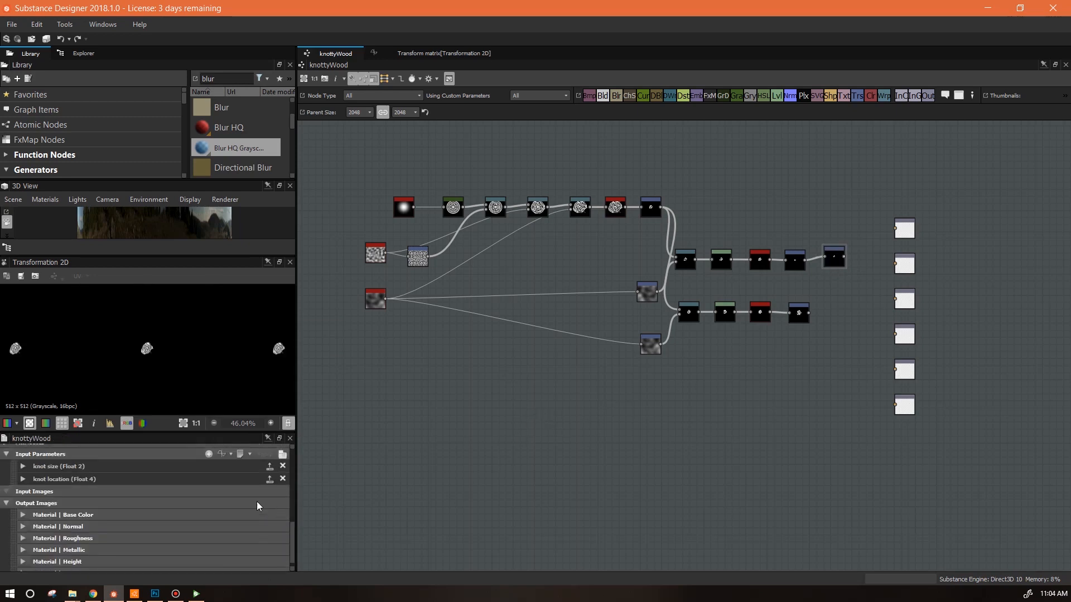
click(22, 479)
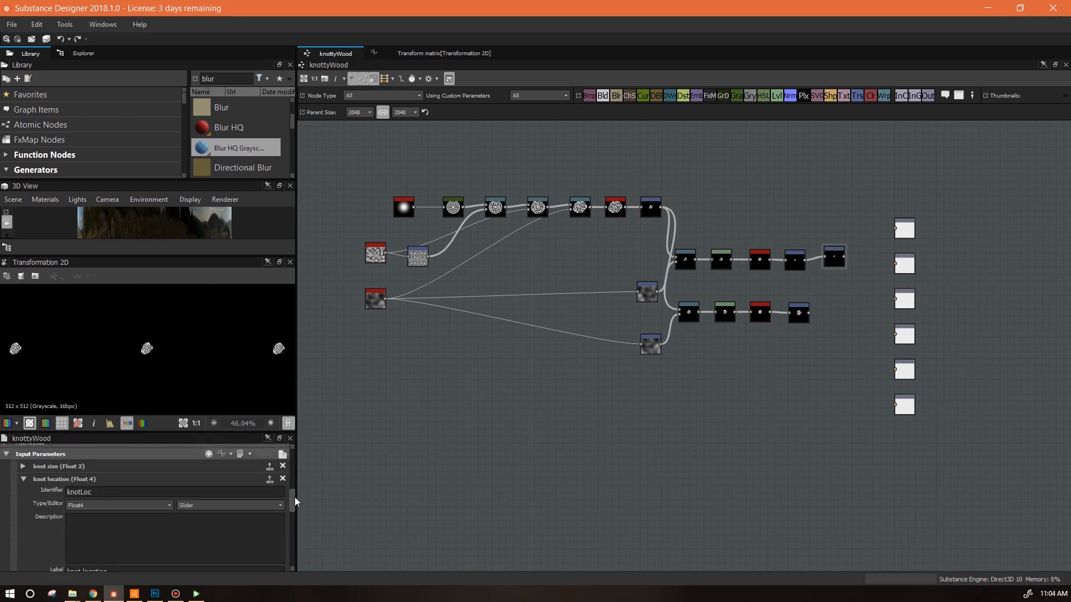
scroll(293, 528, down, 5)
scroll(293, 528, down, 2)
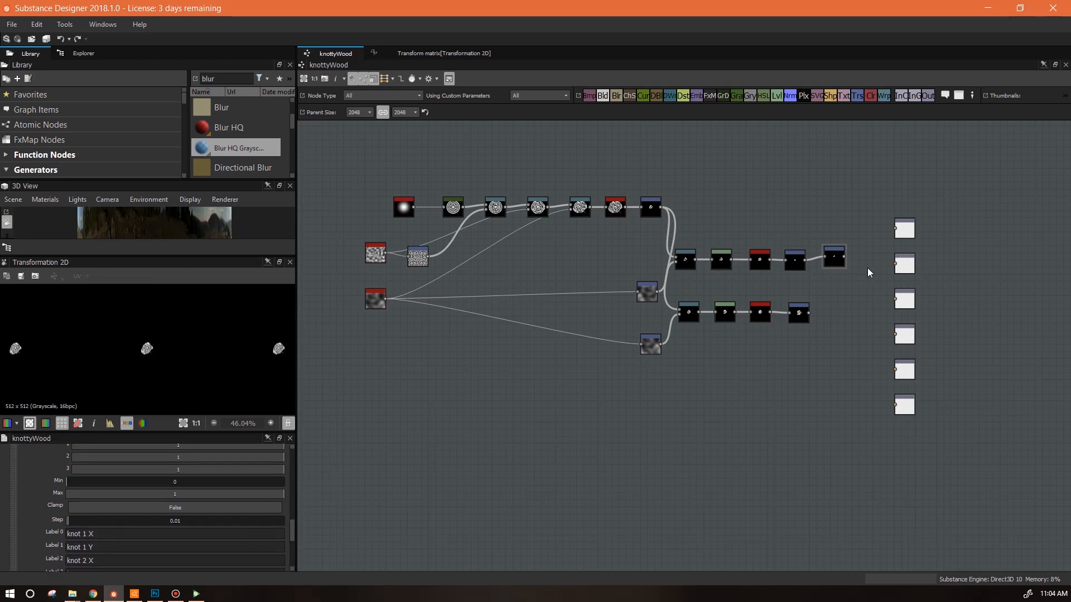
click(835, 264)
click(834, 262)
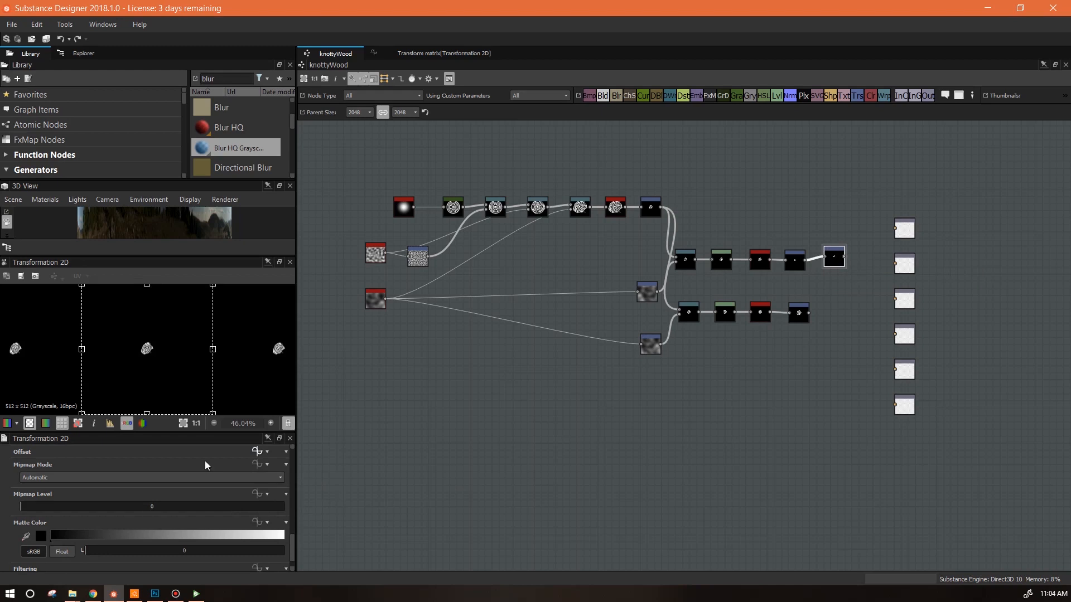
click(256, 452)
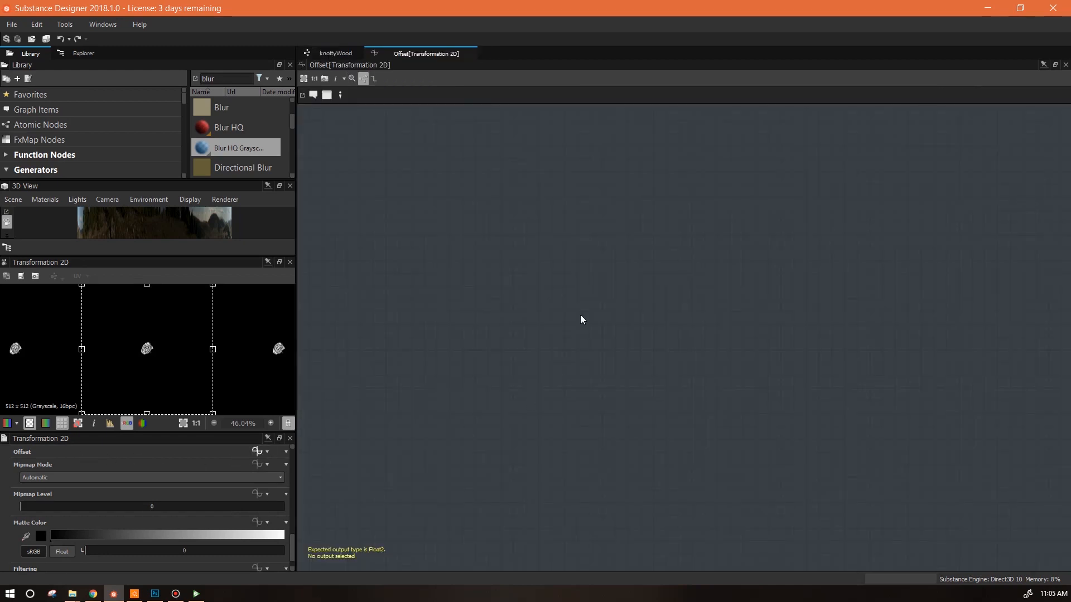
Step: Add a Get Float4 node to the Offset function and have it read knotLoc
right_click(524, 181)
mouse_move(557, 188)
mouse_move(714, 212)
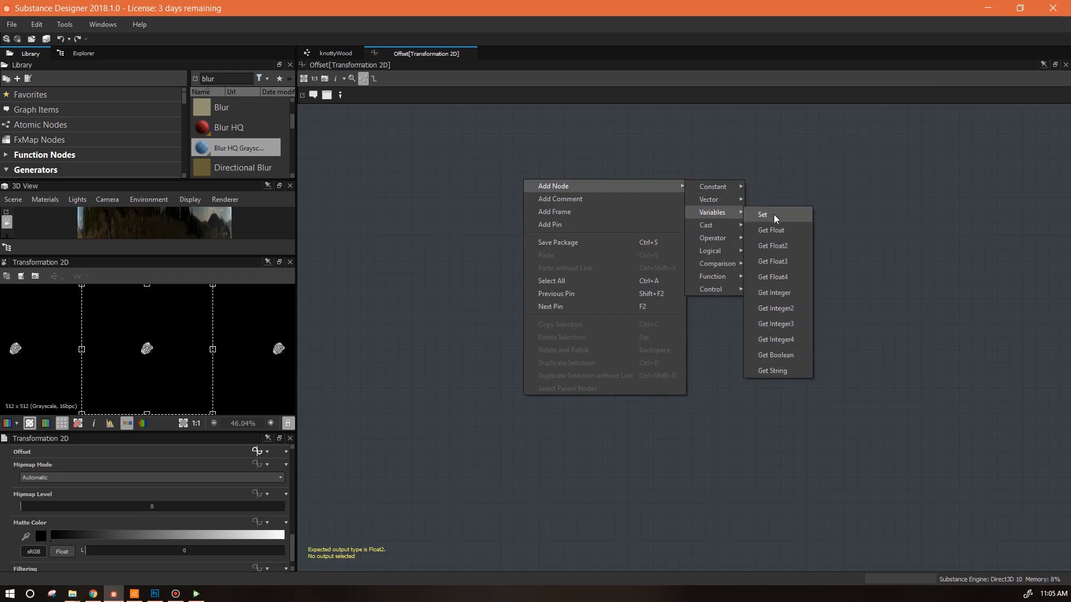
click(759, 276)
click(522, 179)
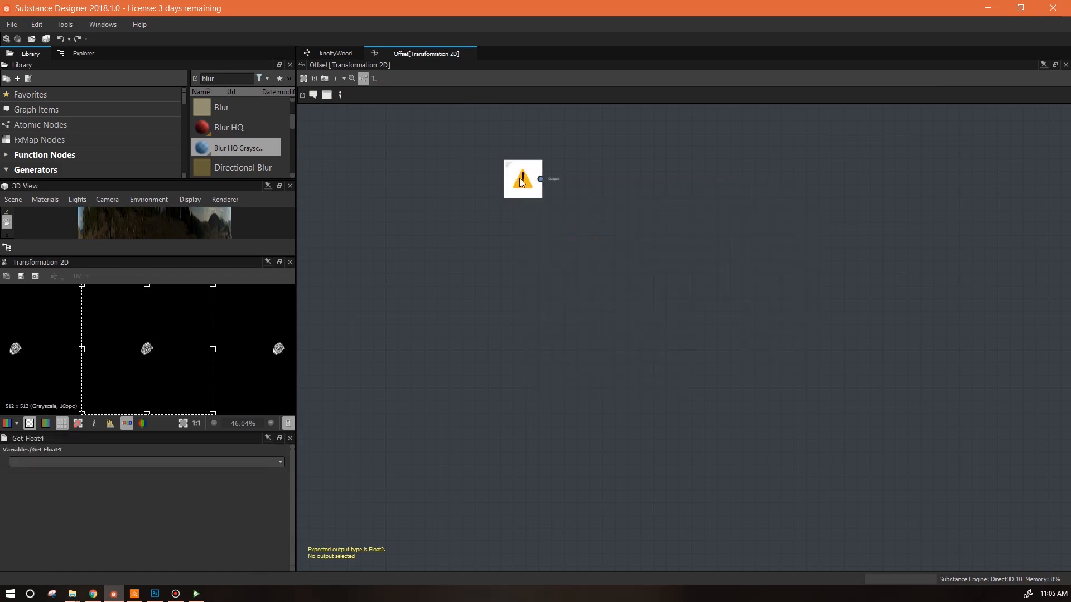
click(282, 464)
click(263, 481)
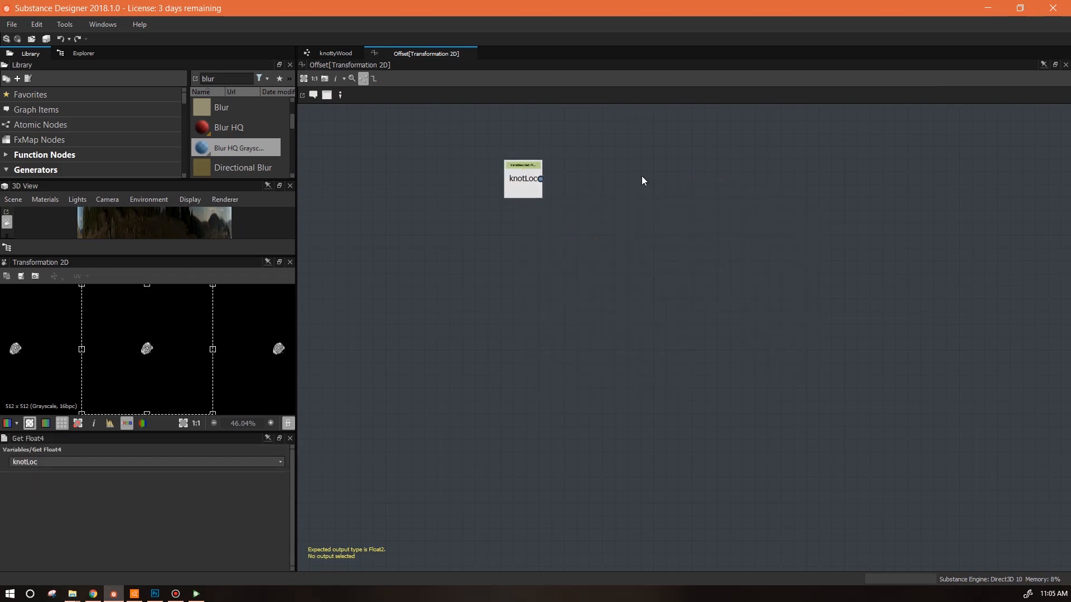
Step: Add a Swizzle Float2 node fed by knotLoc, keeping its X and Y components, and set it as the output node
right_click(612, 179)
mouse_move(725, 186)
mouse_move(806, 186)
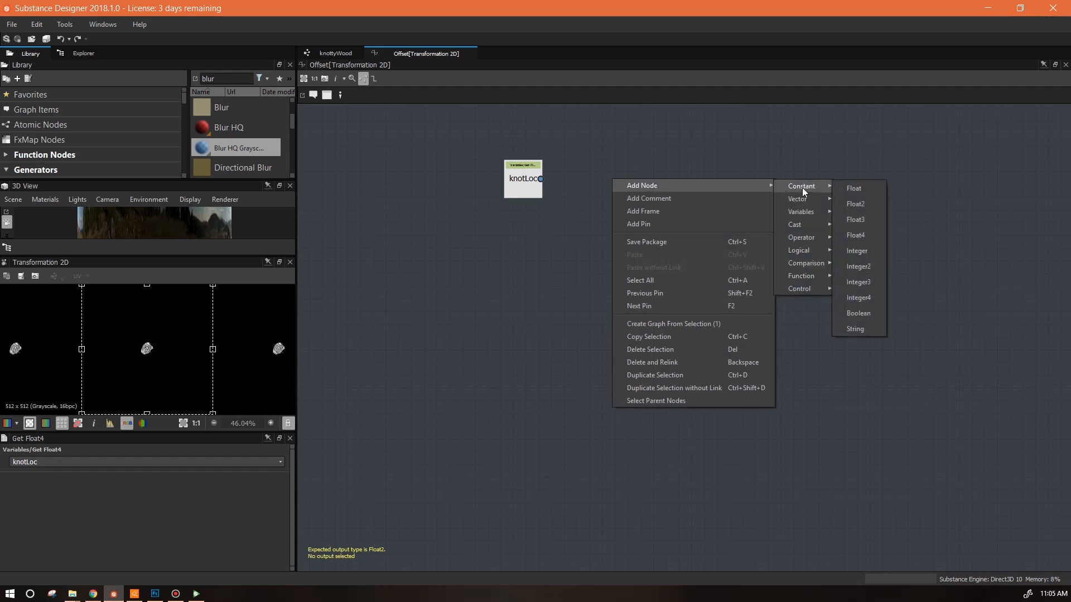
mouse_move(817, 212)
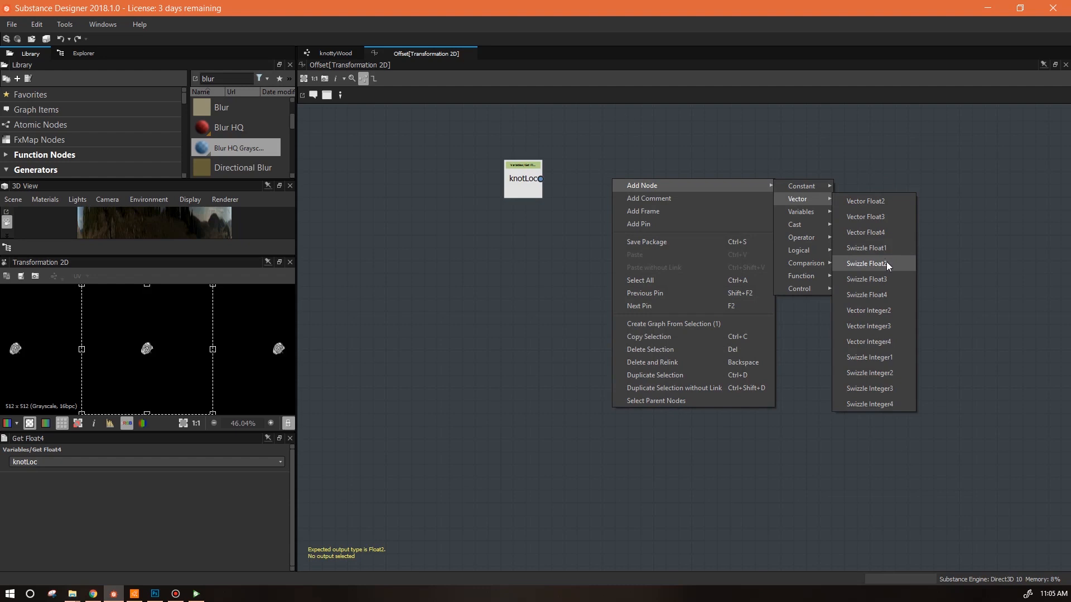
click(886, 262)
drag(541, 179, 637, 183)
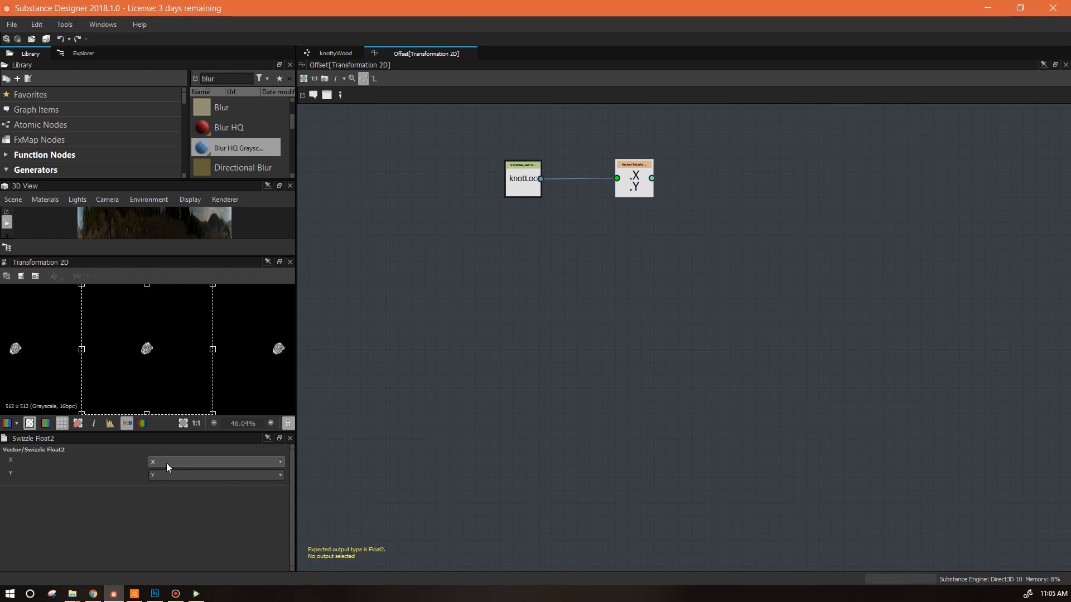
right_click(632, 185)
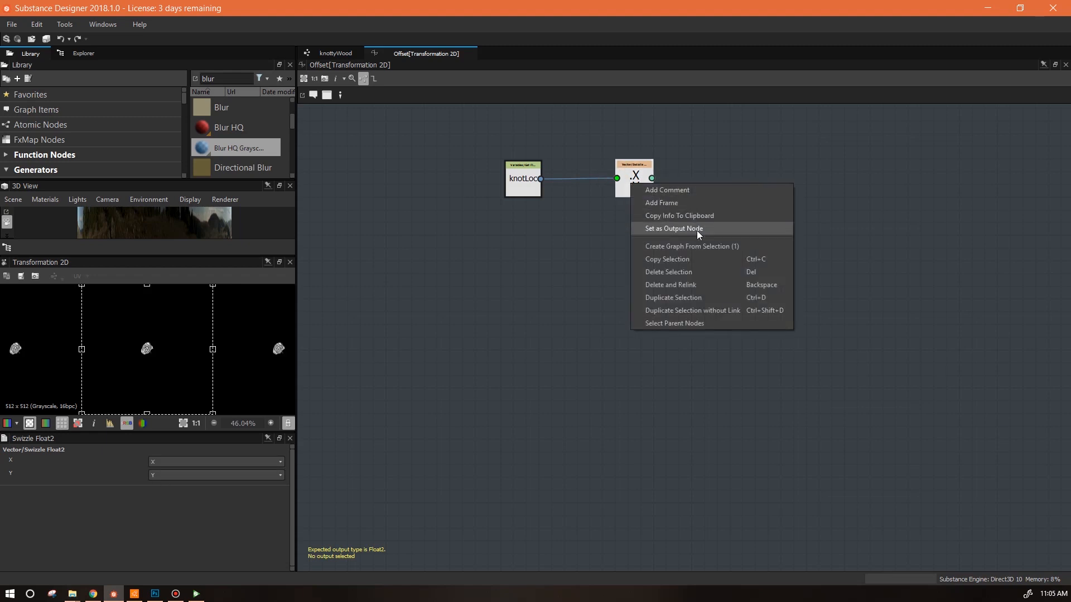
click(698, 235)
Step: Back in the knottyWood graph, set the first default component of the knot location parameter to about 0.58
click(340, 53)
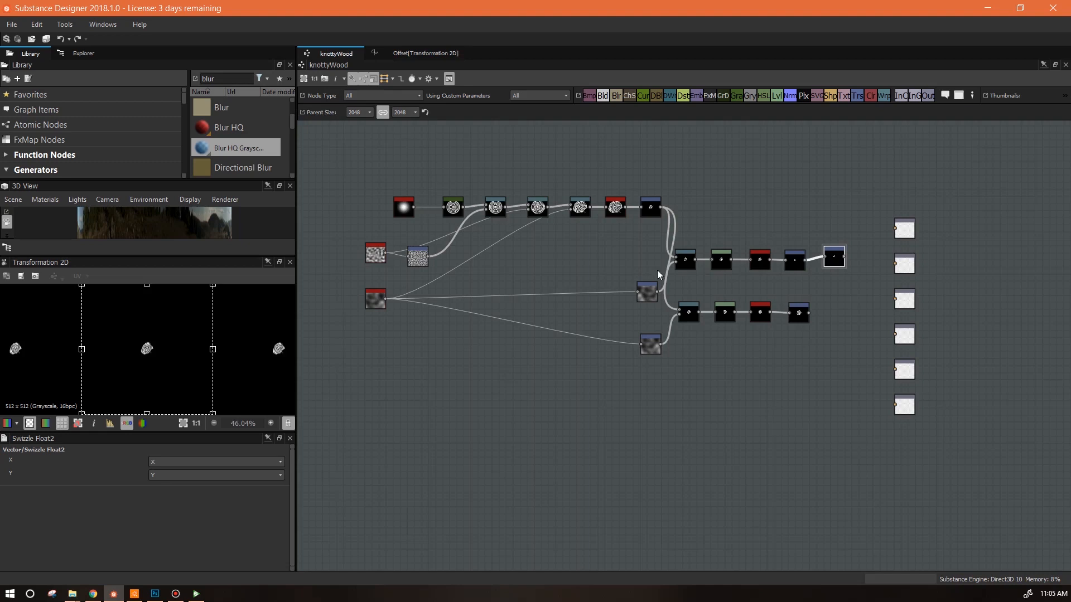
click(836, 262)
click(625, 426)
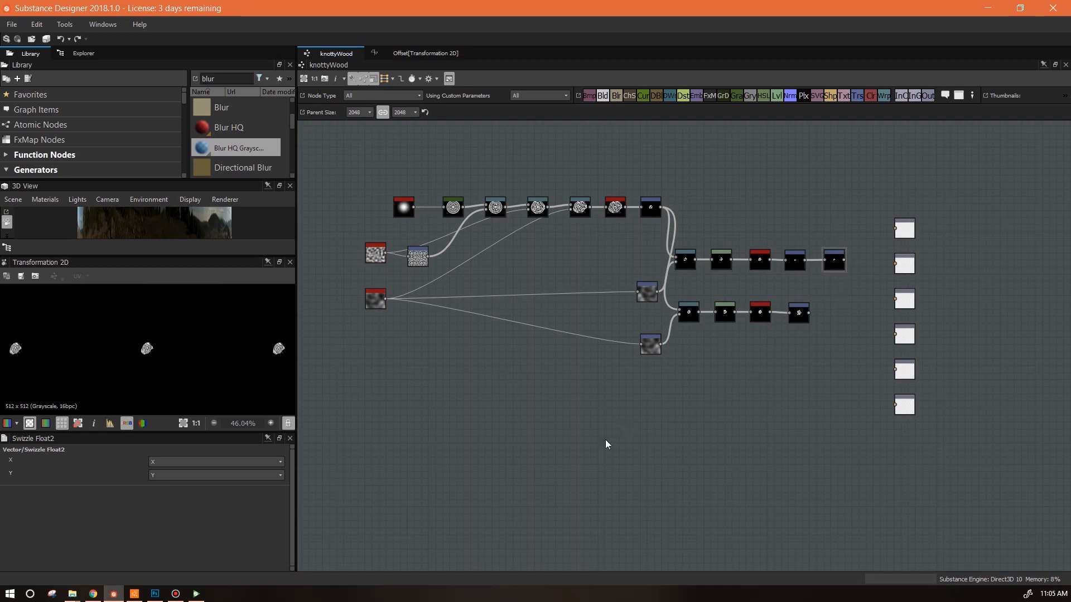
drag(296, 477, 293, 546)
click(23, 501)
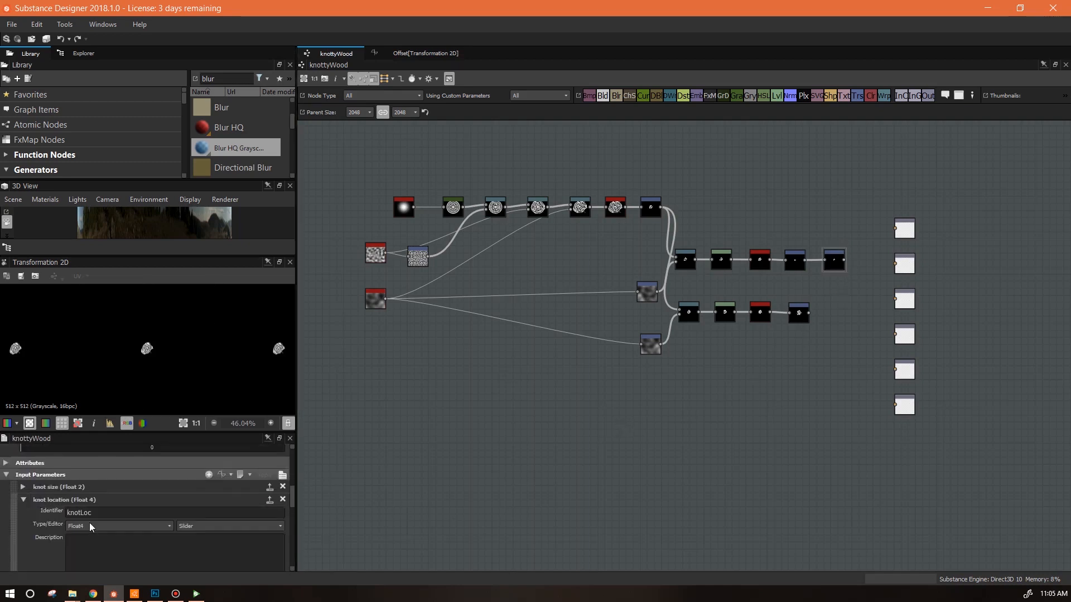
drag(292, 494, 292, 518)
drag(280, 481, 336, 512)
drag(213, 480, 565, 487)
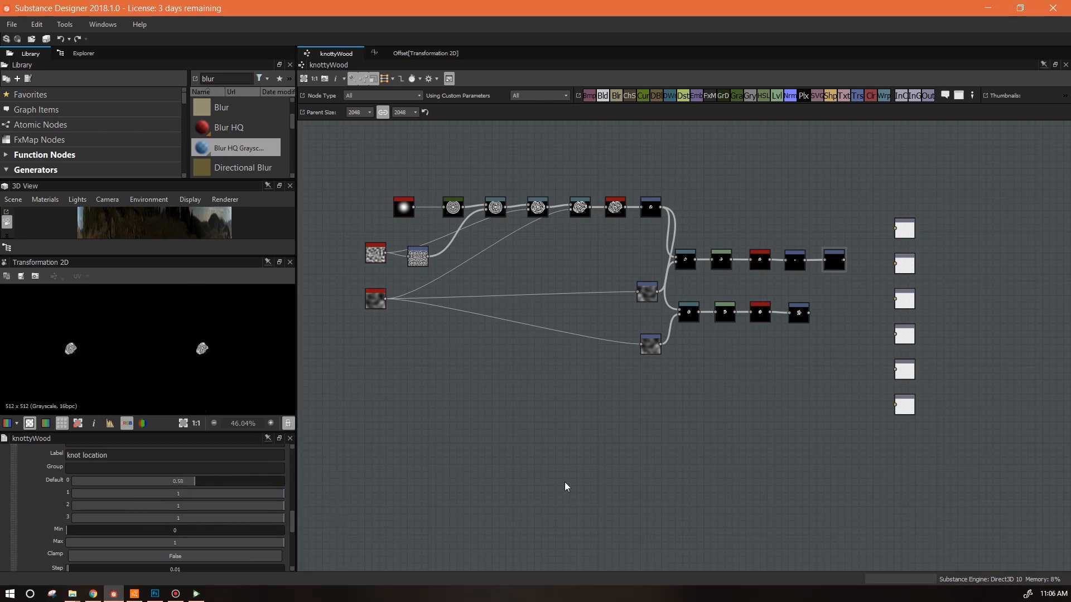
Step: Paste a copy of the offset transform after the second knot's transform and open its Offset function
key(ctrl+v)
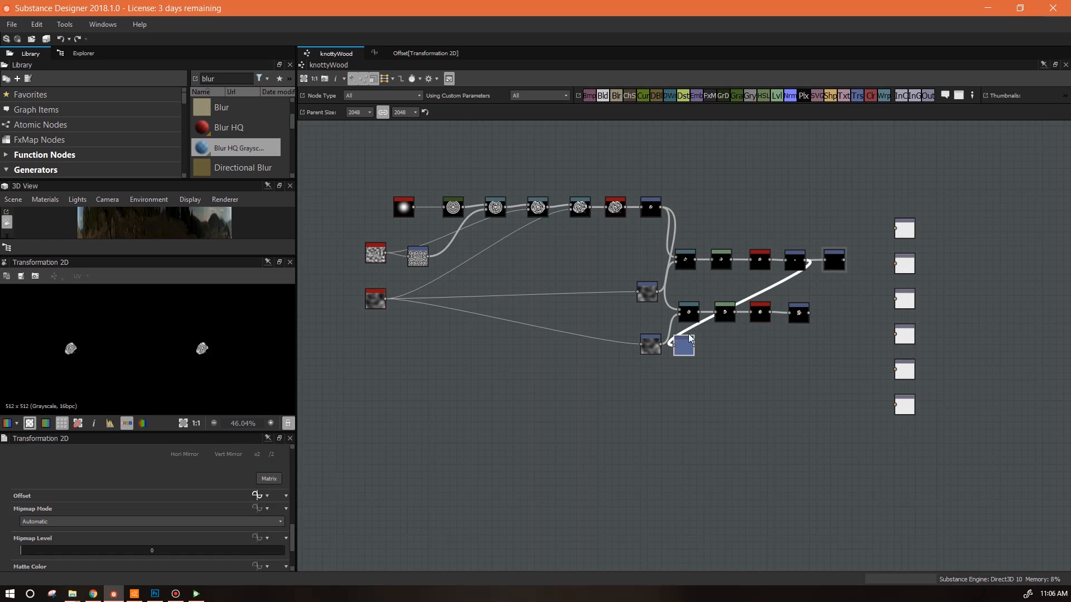
drag(689, 357, 840, 314)
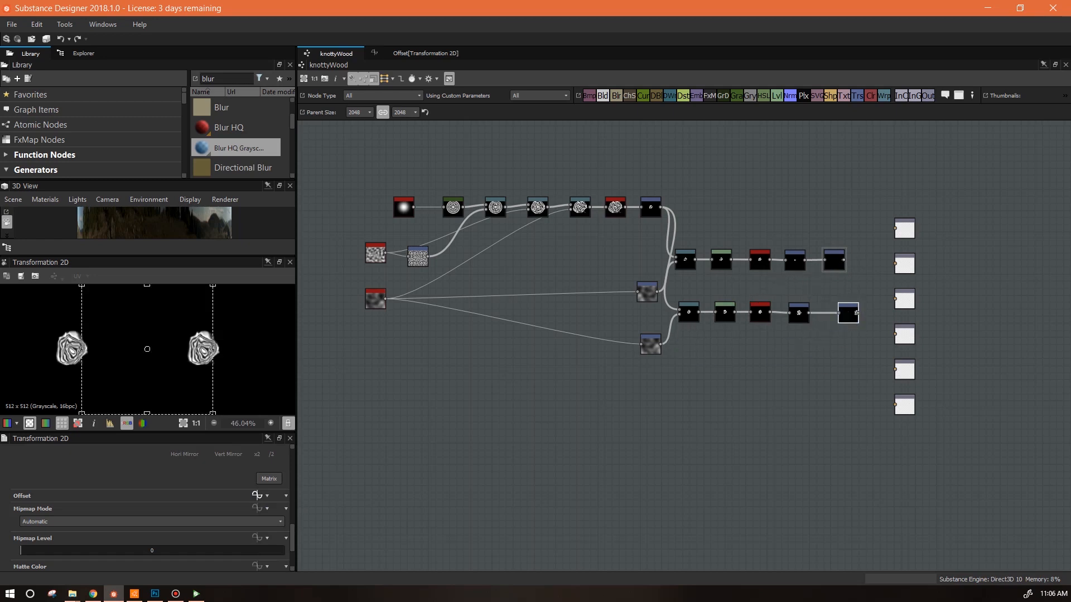
click(256, 495)
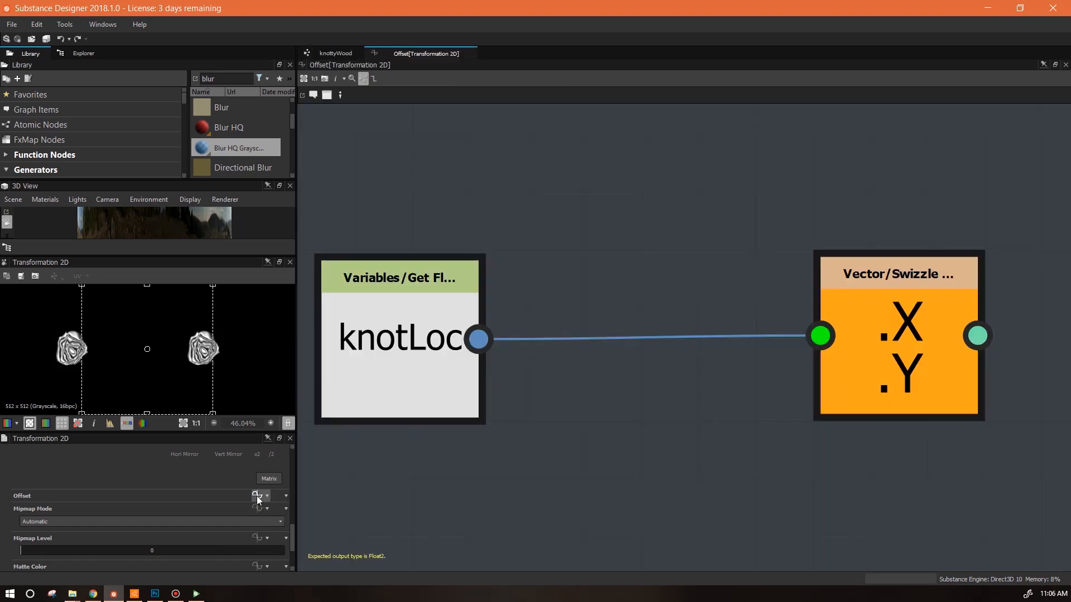
Step: Straighten the function's two nodes and set the Swizzle Float2 components to Z and W
drag(478, 360, 548, 356)
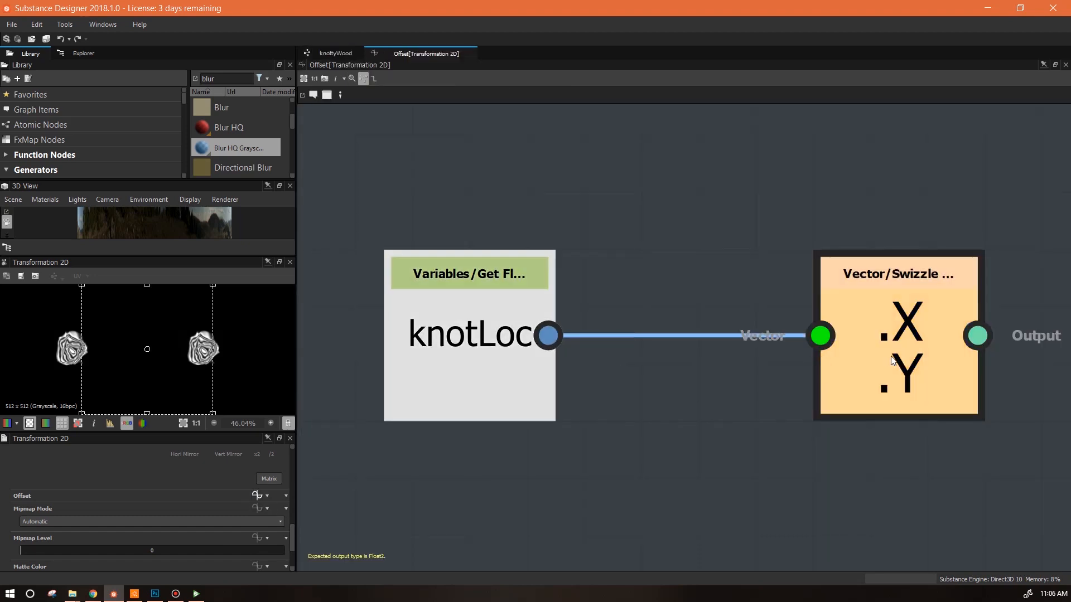
click(336, 53)
drag(866, 316, 809, 315)
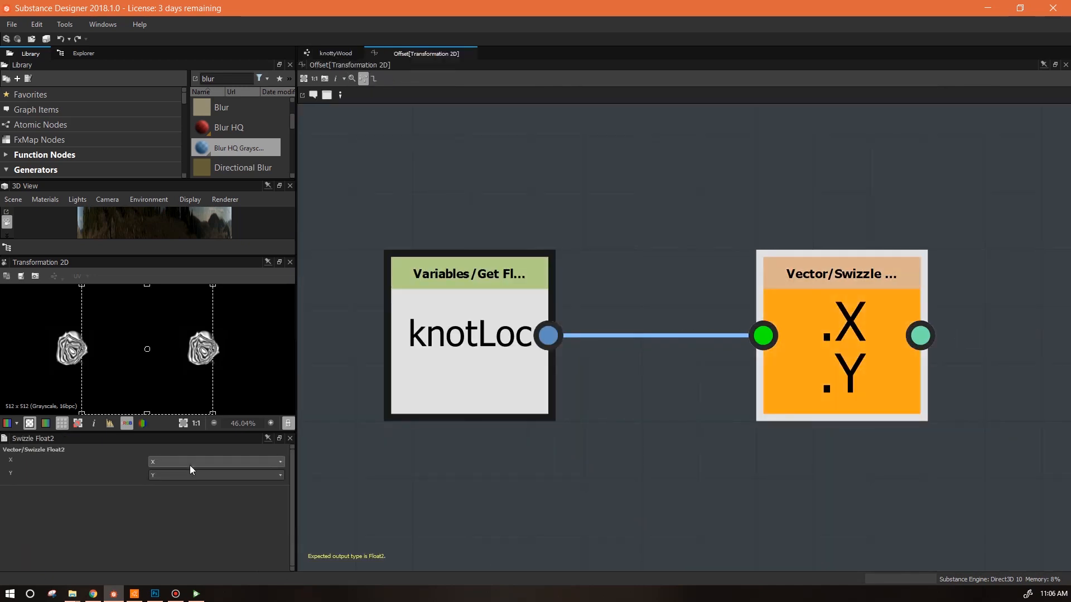
click(281, 461)
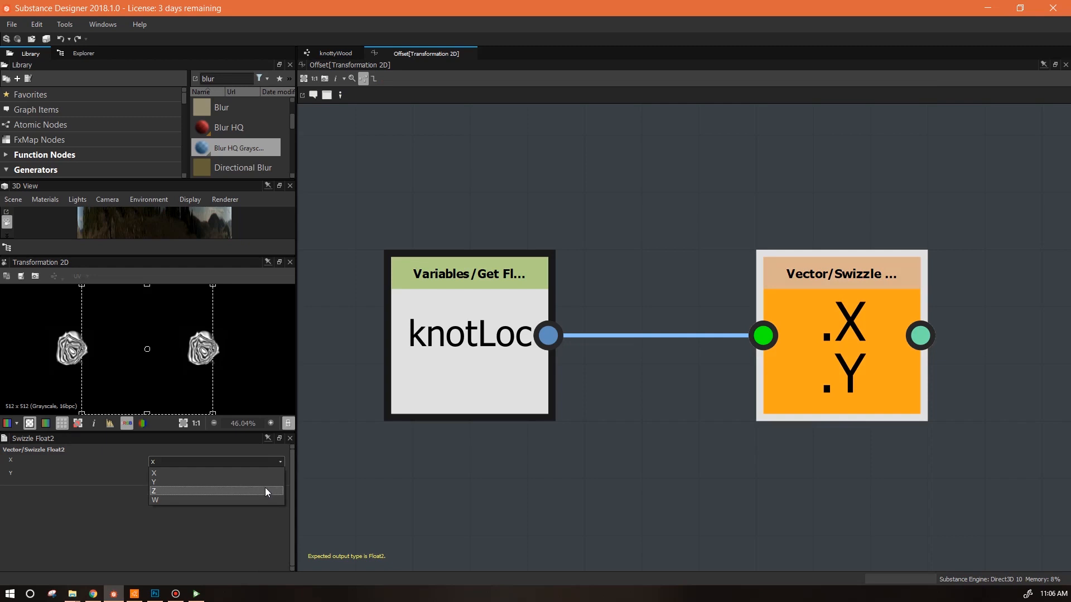
click(266, 490)
click(281, 475)
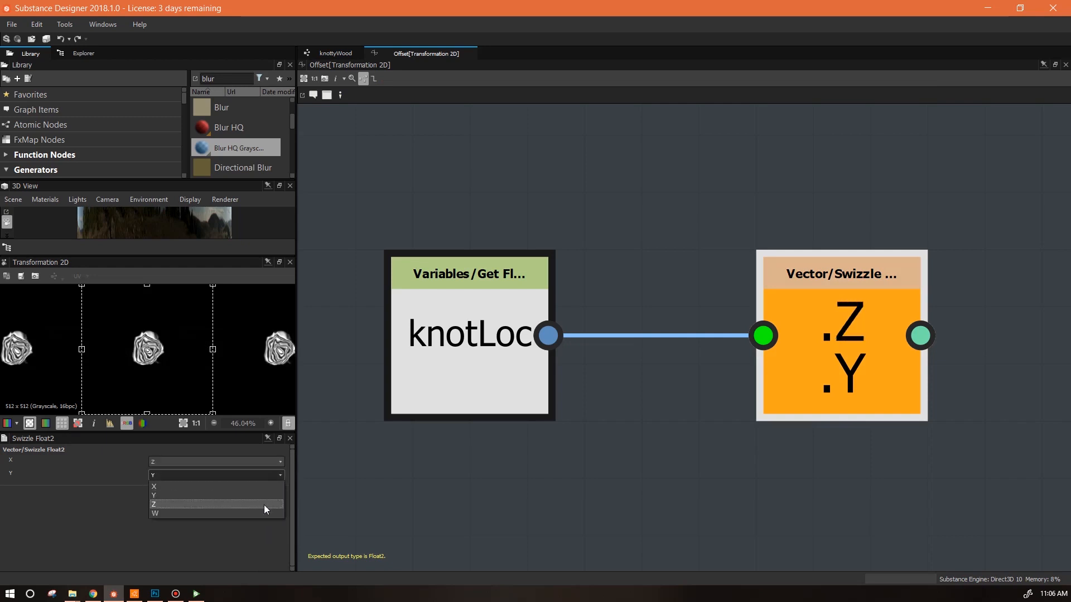
click(262, 512)
Step: In the knottyWood graph, align the second knot's offset transform and set knot location defaults 2 to 0.35 and 3 to 0.41
click(336, 54)
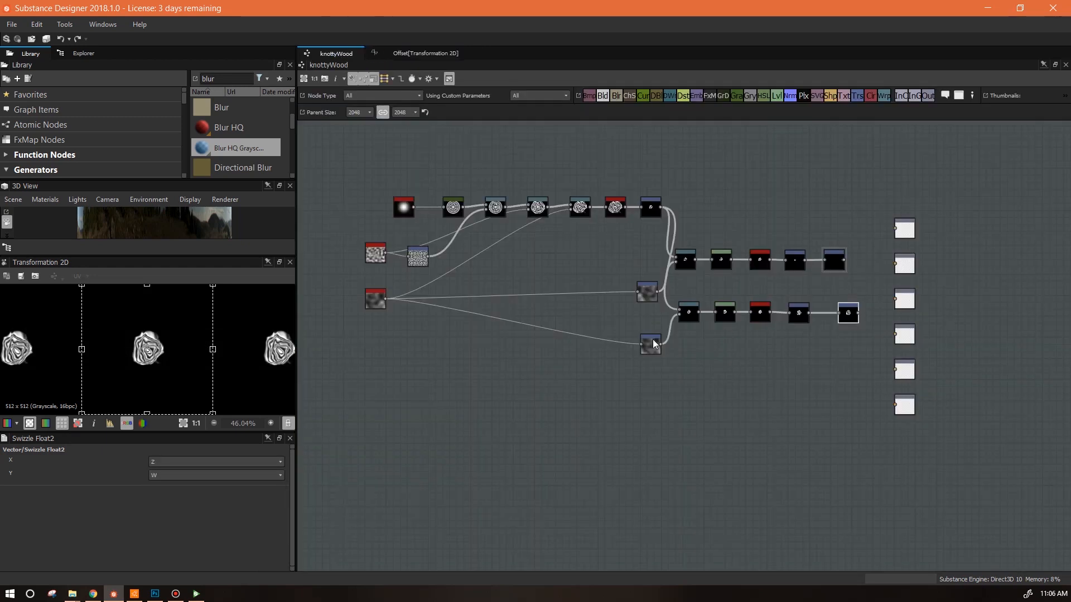
drag(845, 314, 831, 313)
click(608, 434)
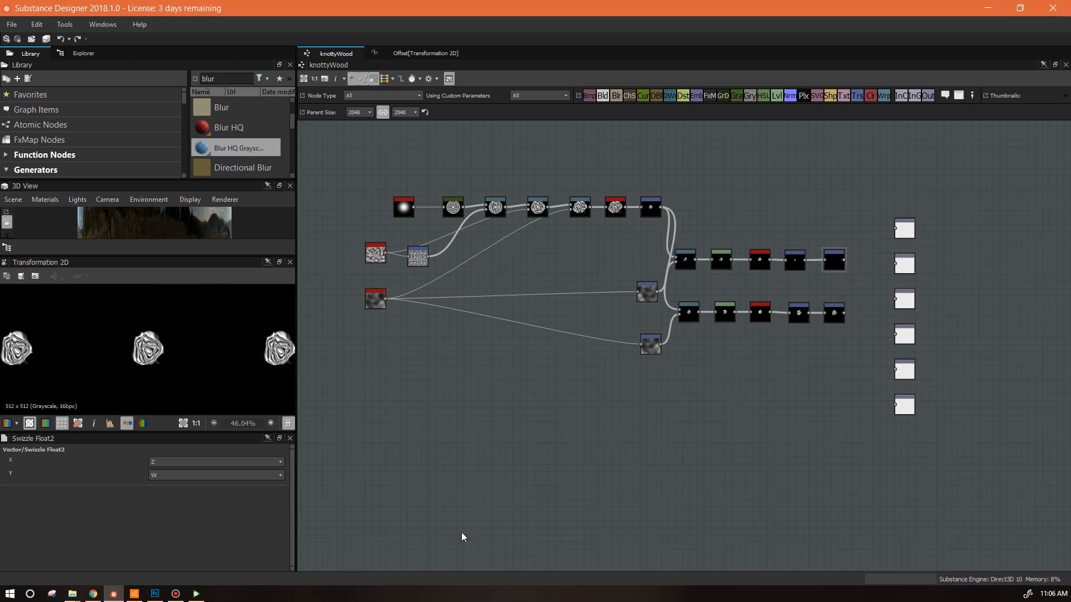
drag(291, 489, 285, 556)
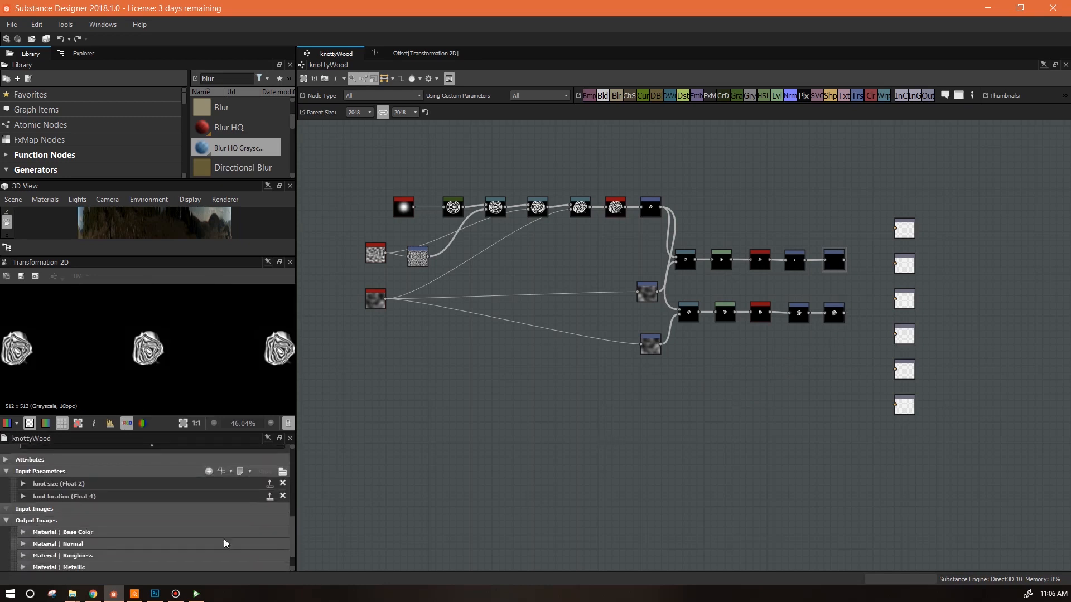
click(23, 497)
drag(291, 511, 146, 534)
drag(249, 545, 159, 548)
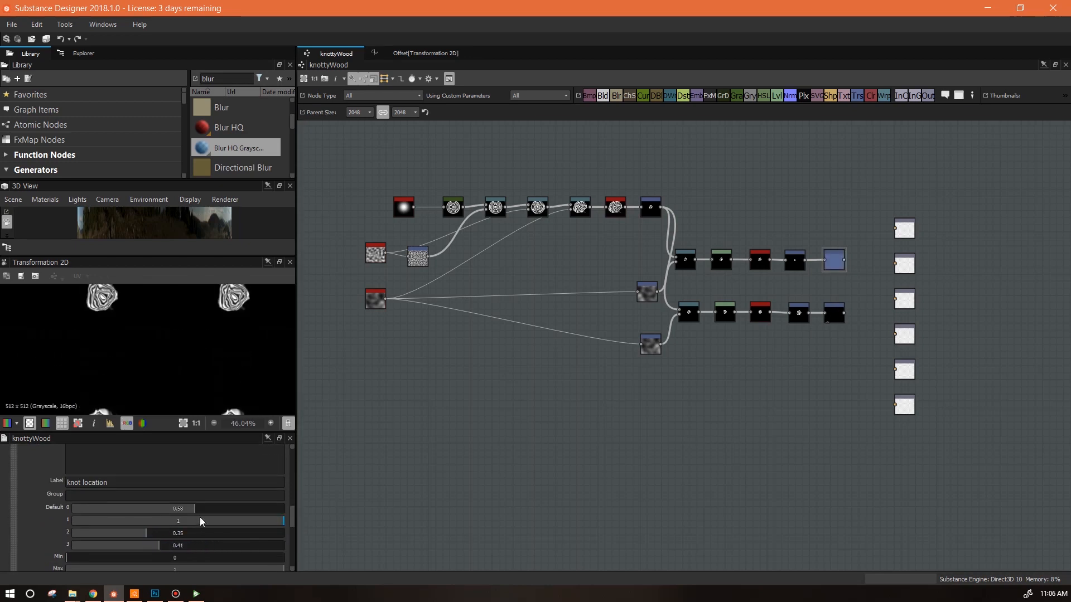
Step: Preview the first knot's offset transform and adjust knot location's knot 1 Y default to shift the knot vertically
double_click(834, 259)
click(625, 395)
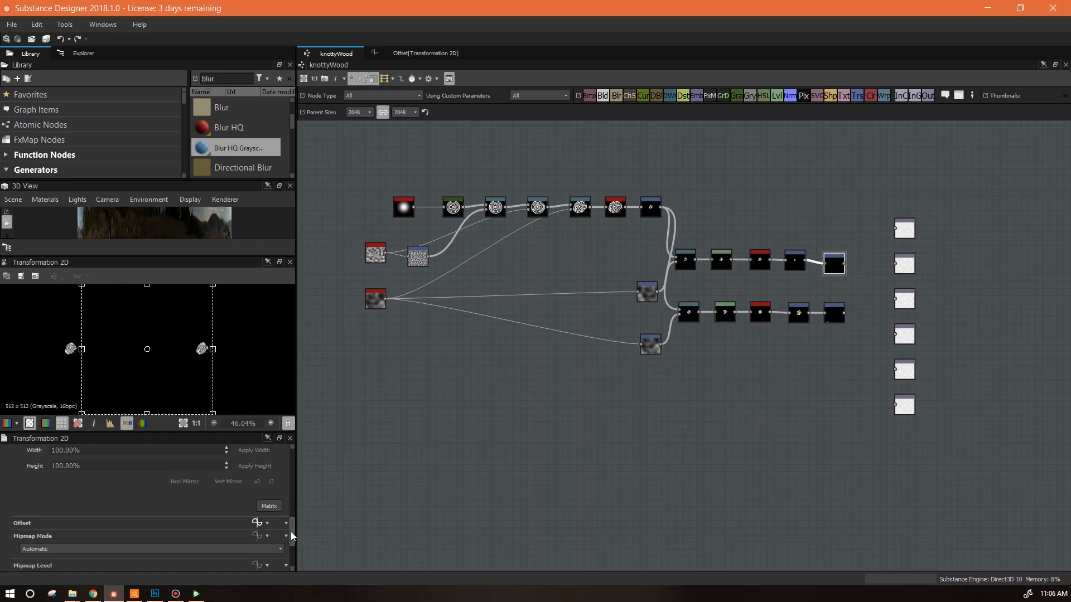
click(23, 479)
drag(293, 507, 268, 511)
Step: Add a Blend node and connect the offset transforms of both knots to it
click(835, 269)
drag(835, 269, 835, 280)
click(605, 95)
click(870, 279)
drag(841, 263, 860, 274)
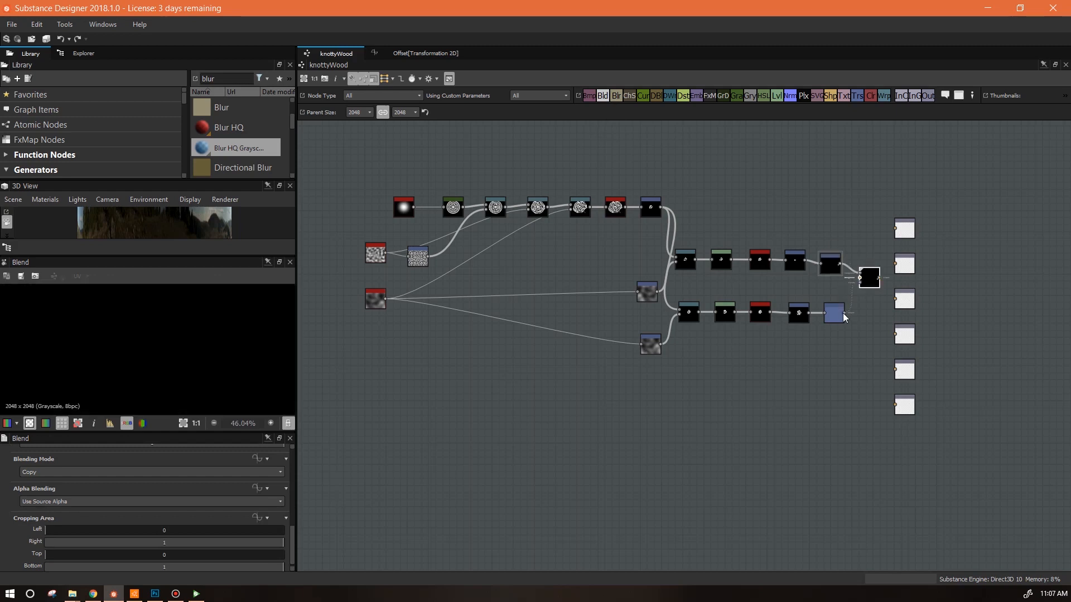
drag(844, 317, 845, 314)
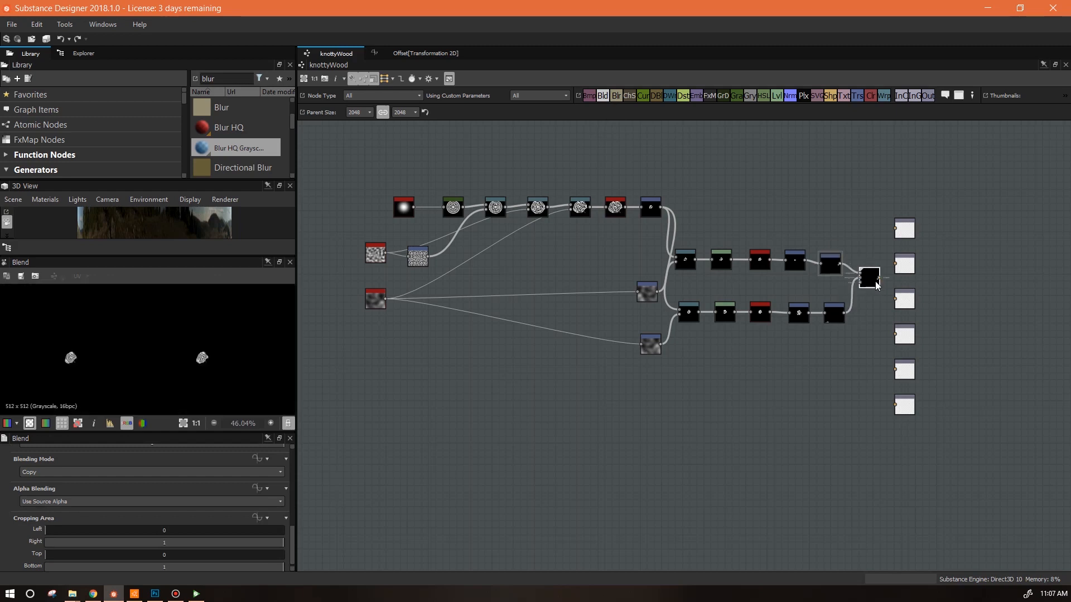
Step: Set the Blend node's Blending Mode to Max (Lighten) and inspect the tiled result with both knots
click(159, 473)
click(149, 527)
scroll(211, 371, down, 1)
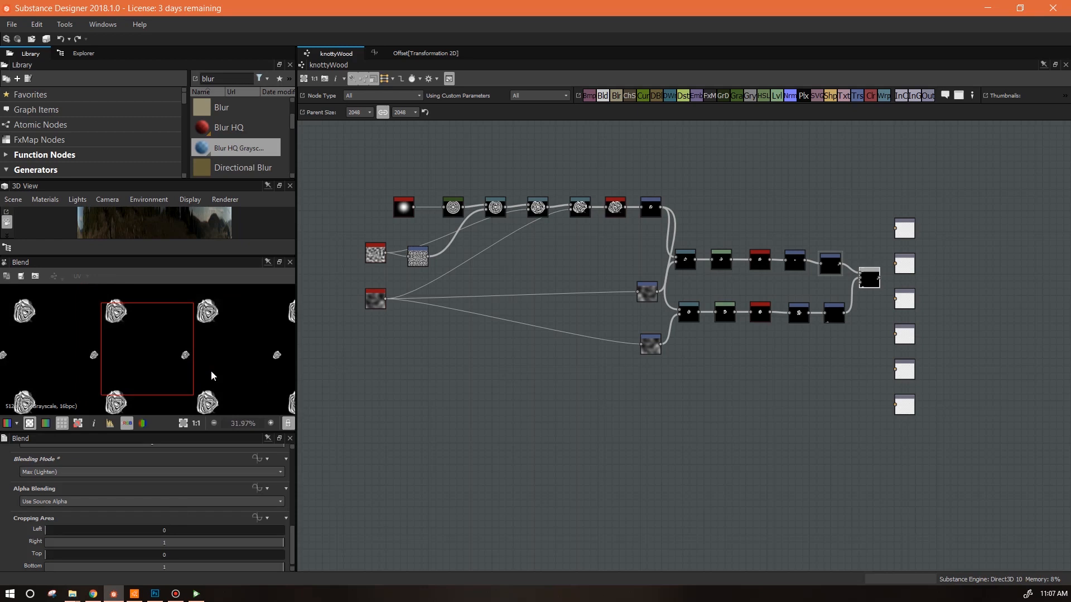
scroll(210, 371, down, 3)
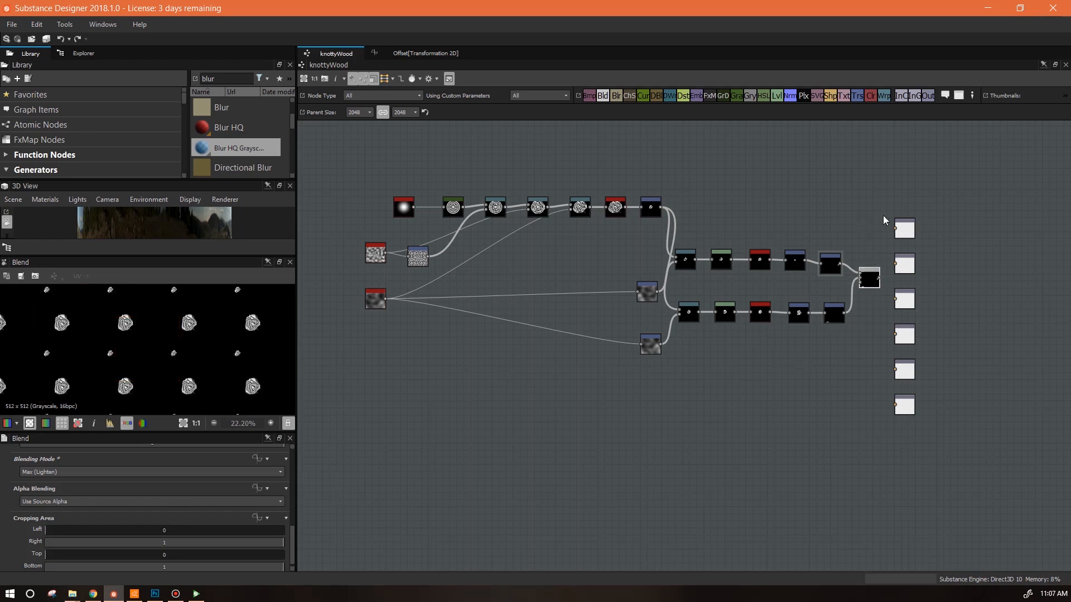
Step: Move the whole knot node network away from the material output nodes to free up working space
scroll(831, 209, down, 2)
drag(474, 167, 866, 384)
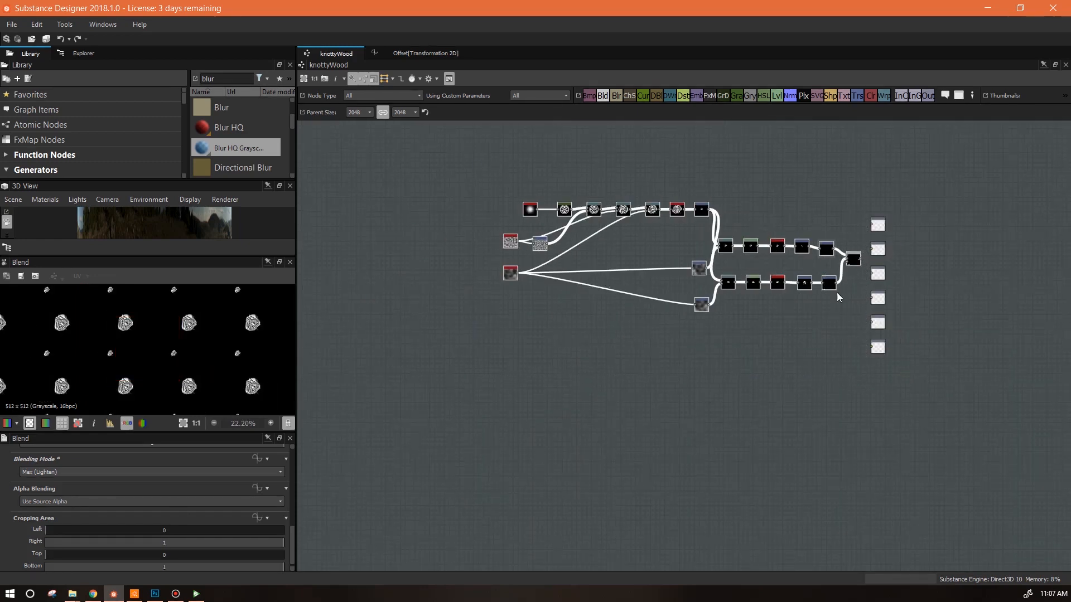
drag(854, 262, 654, 381)
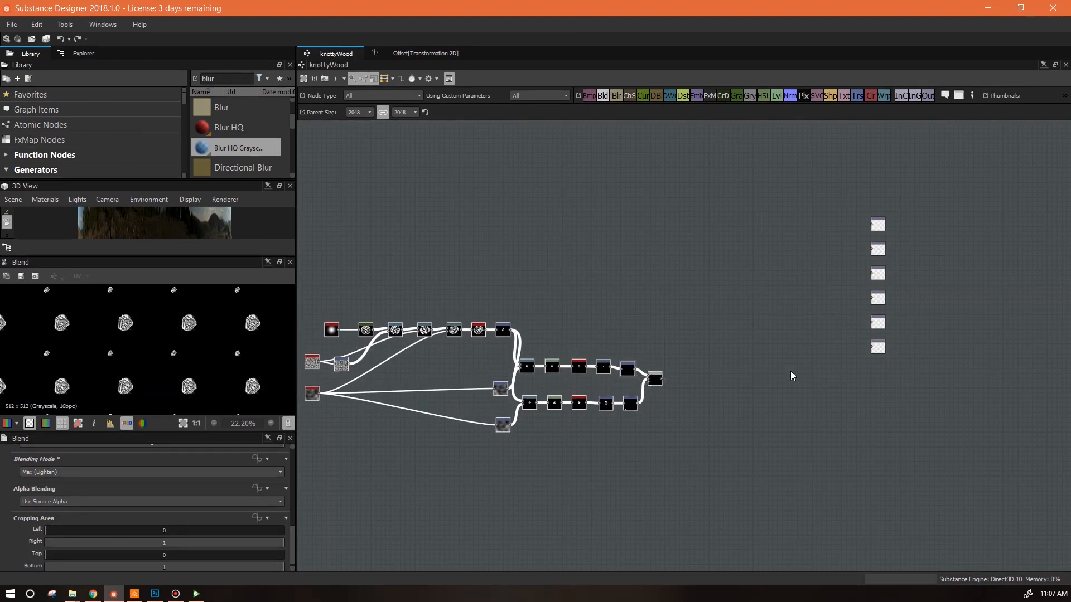
middle_drag(789, 377, 903, 406)
drag(416, 281, 814, 486)
drag(770, 350, 665, 381)
click(710, 370)
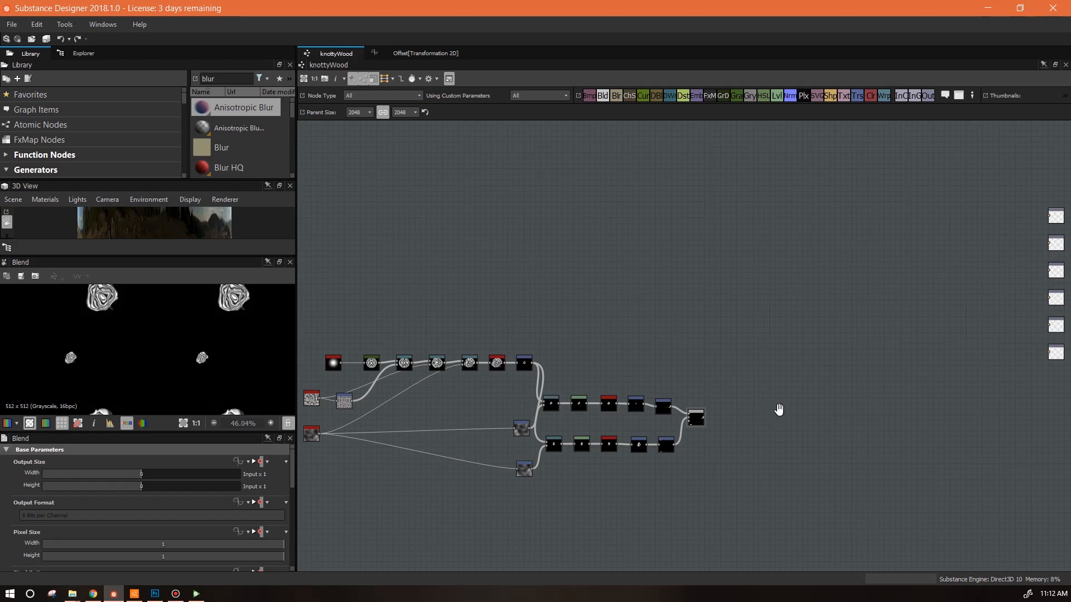
Step: Add a Levels node fed by the knots' Blend and examine a knot closely in its 2D preview
middle_drag(778, 410, 738, 291)
drag(778, 98, 711, 378)
drag(664, 302, 692, 337)
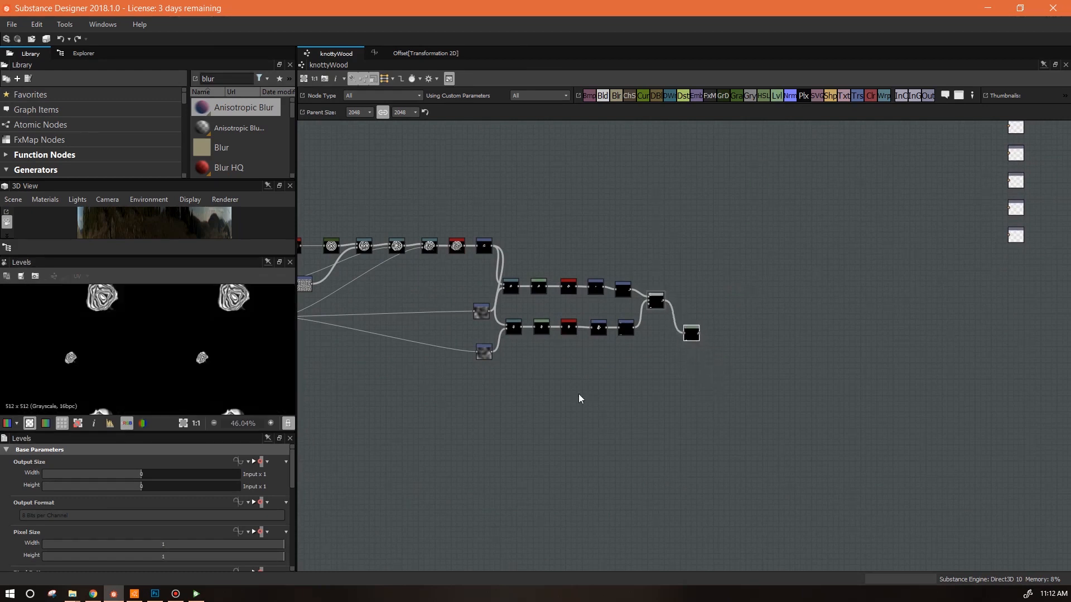
scroll(251, 385, up, 2)
scroll(236, 412, up, 8)
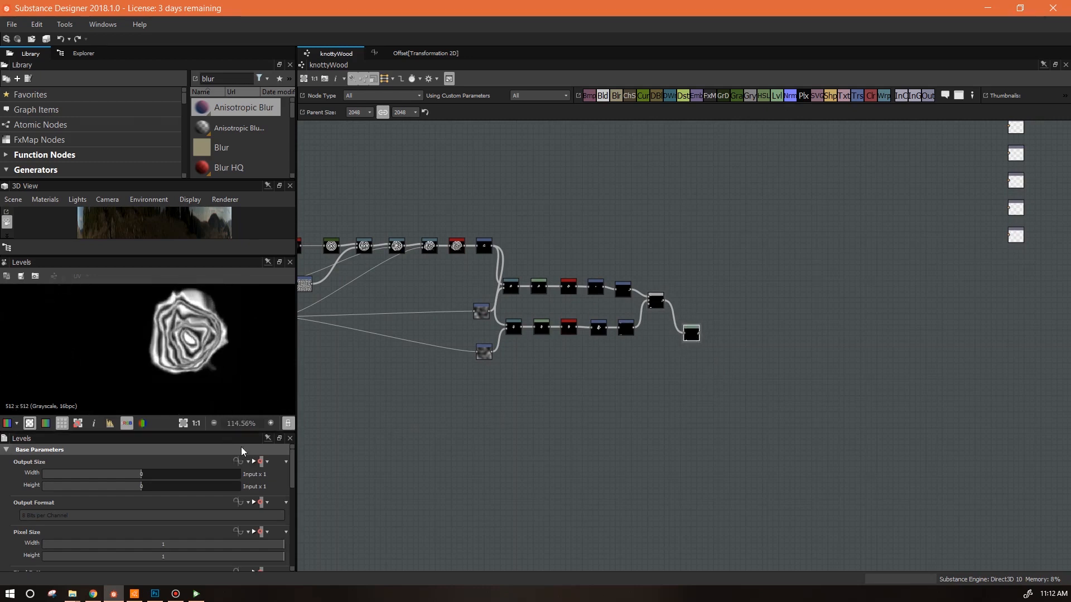
Step: Move the Levels node's input black and white points close together near the dark end to turn the knot shapes solid white
scroll(292, 478, down, 5)
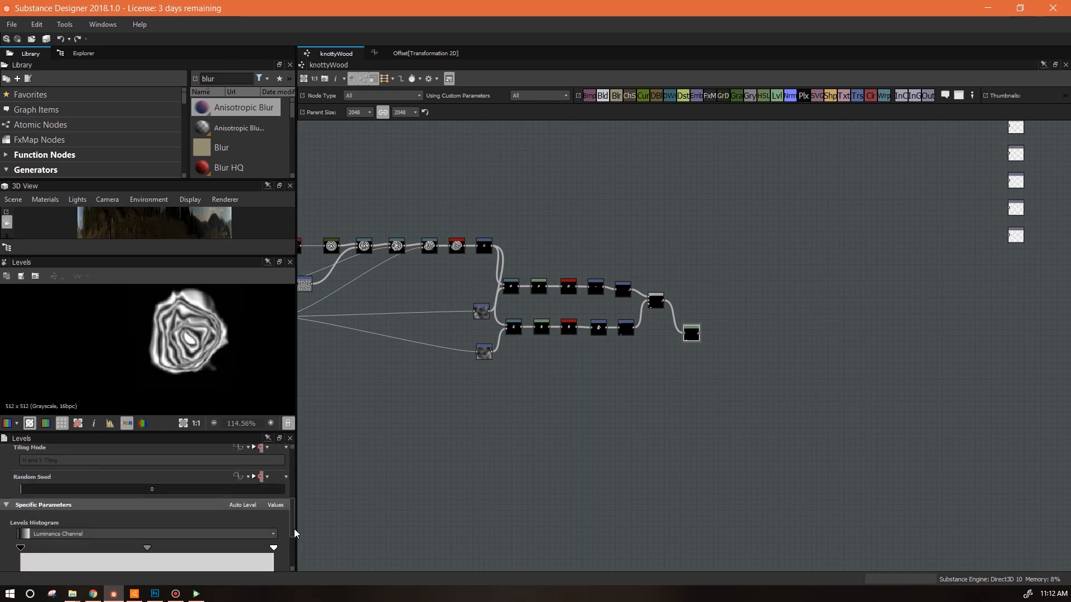
drag(222, 457, 38, 472)
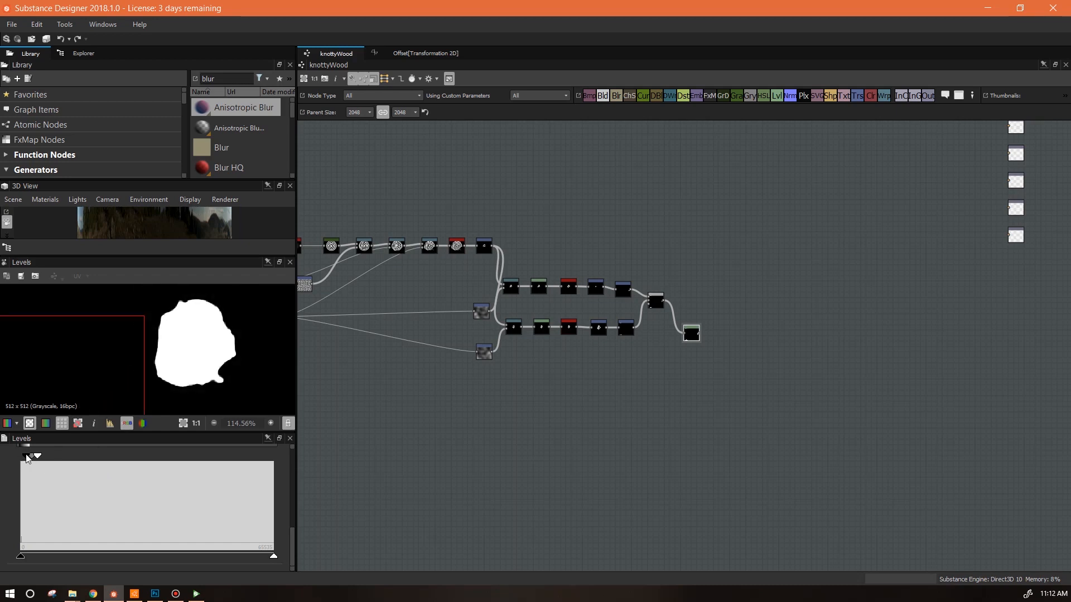
scroll(212, 370, down, 3)
scroll(211, 371, up, 5)
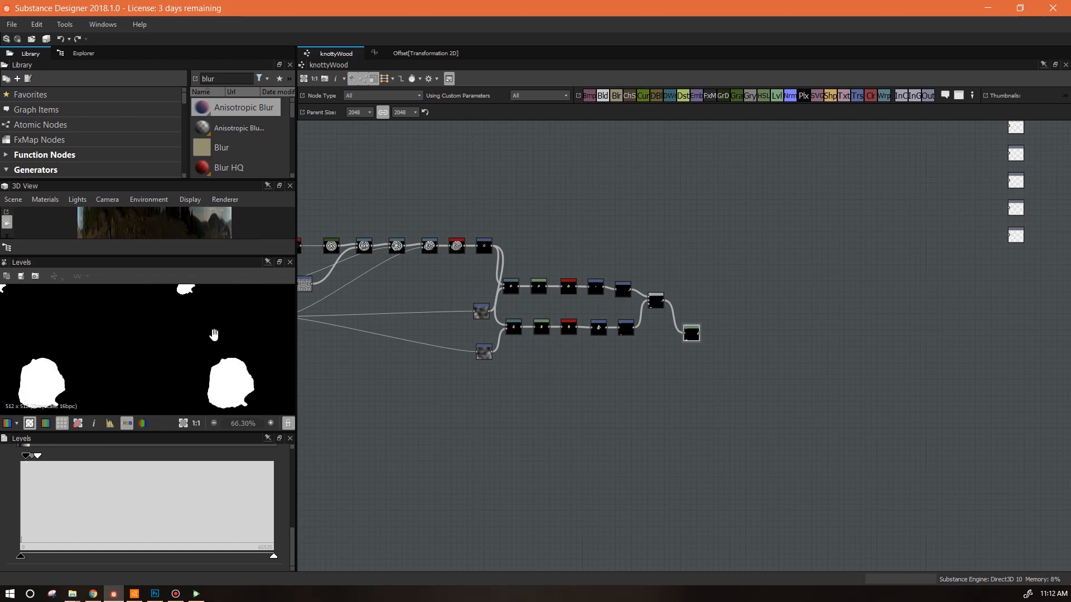
Step: Preview the Blend node's knot pattern and move the Levels node directly beneath the Blend node
double_click(660, 303)
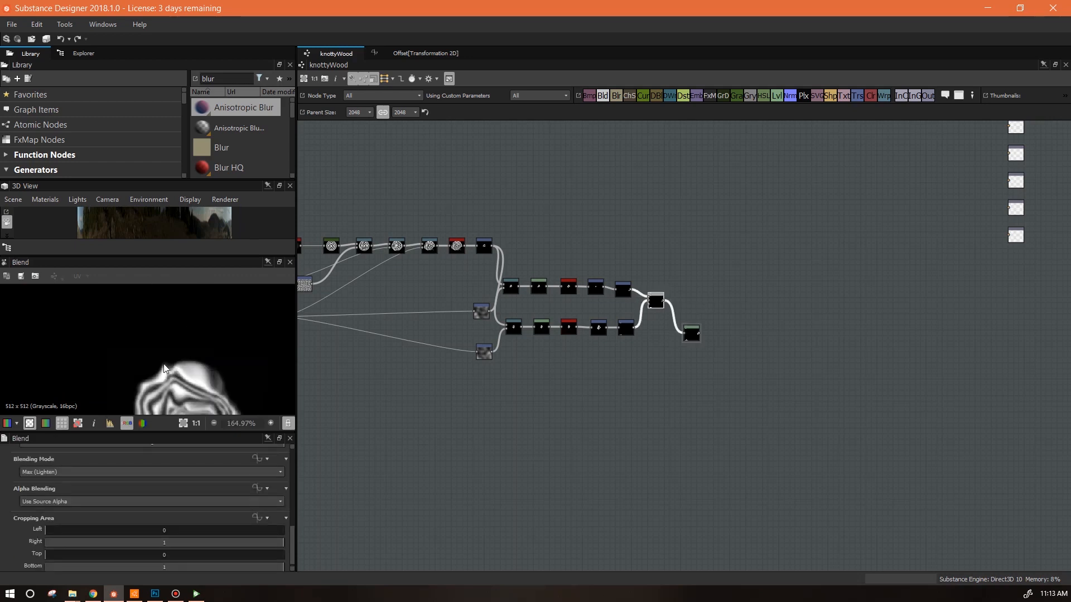
drag(694, 337, 665, 338)
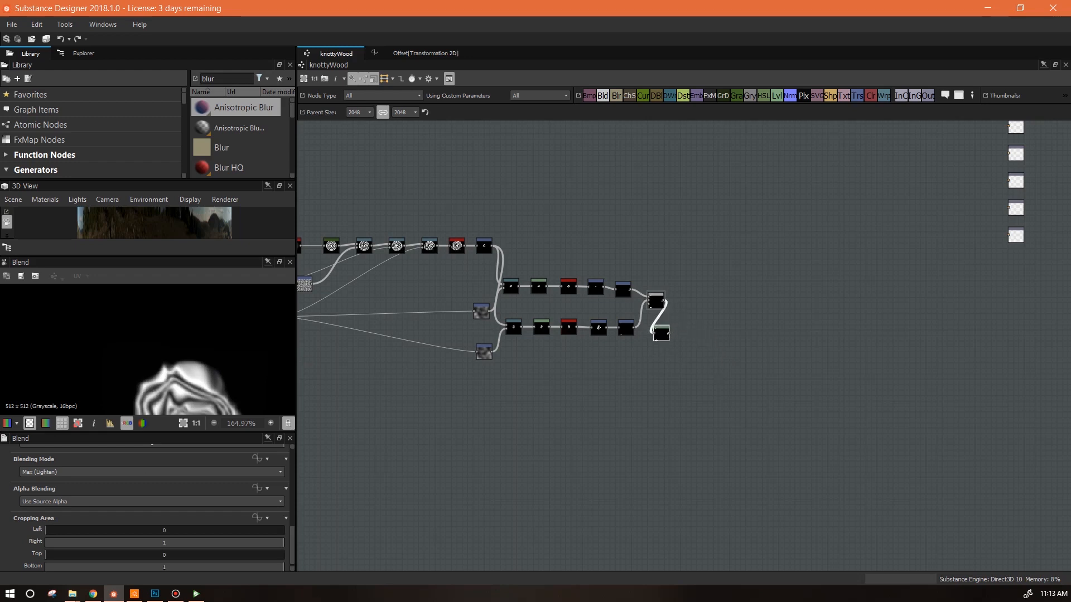
scroll(241, 340, down, 3)
middle_drag(239, 356, 230, 307)
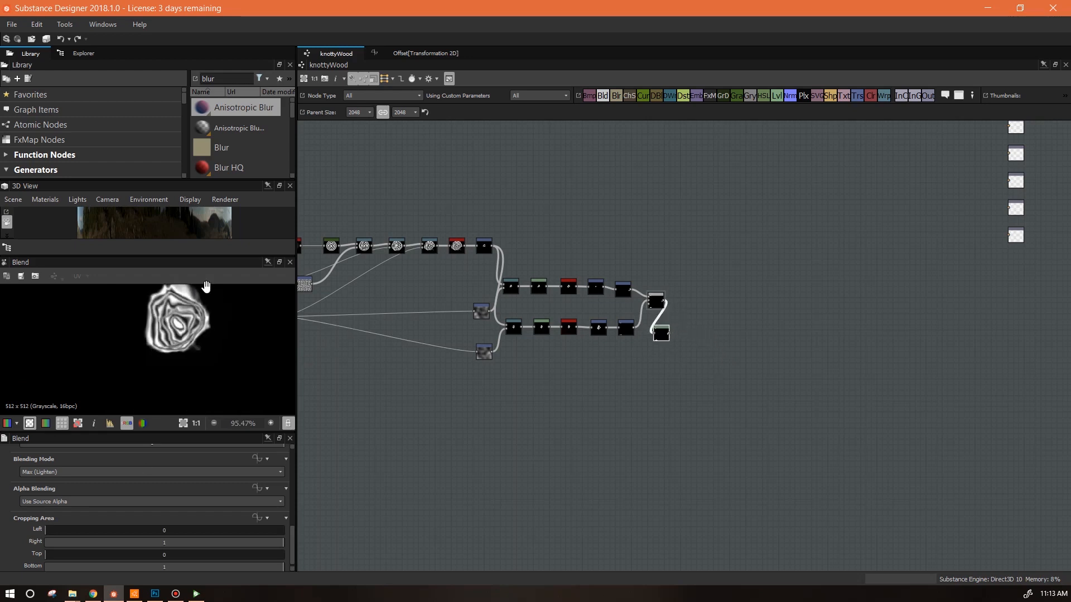
scroll(226, 362, down, 1)
middle_drag(260, 307, 249, 383)
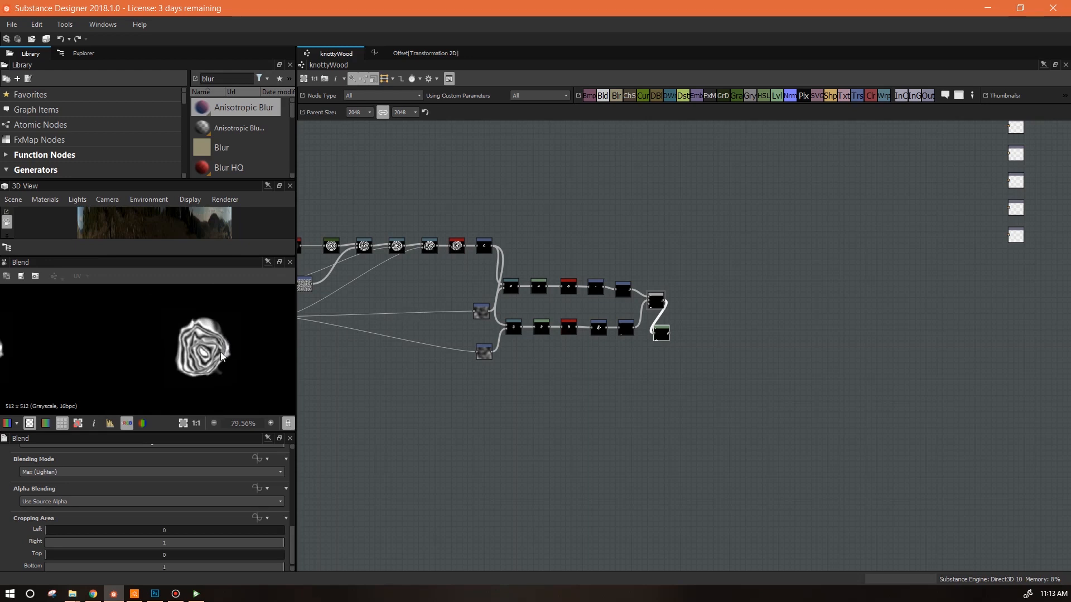
Step: Search the library for bevel and add a Bevel node beside the Levels node
double_click(226, 79)
text(bevel)
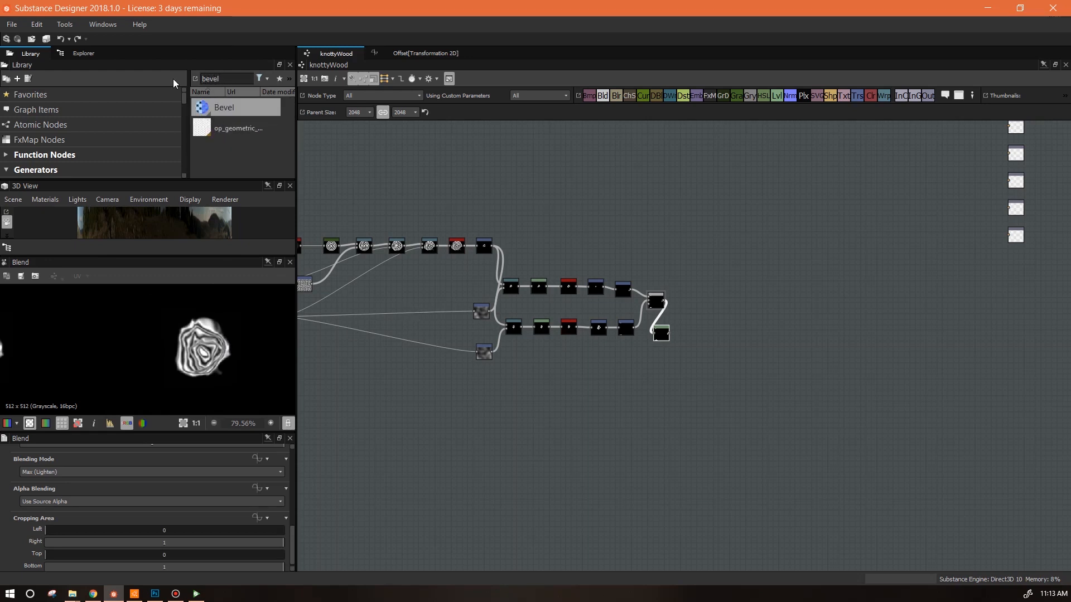
drag(345, 85, 695, 327)
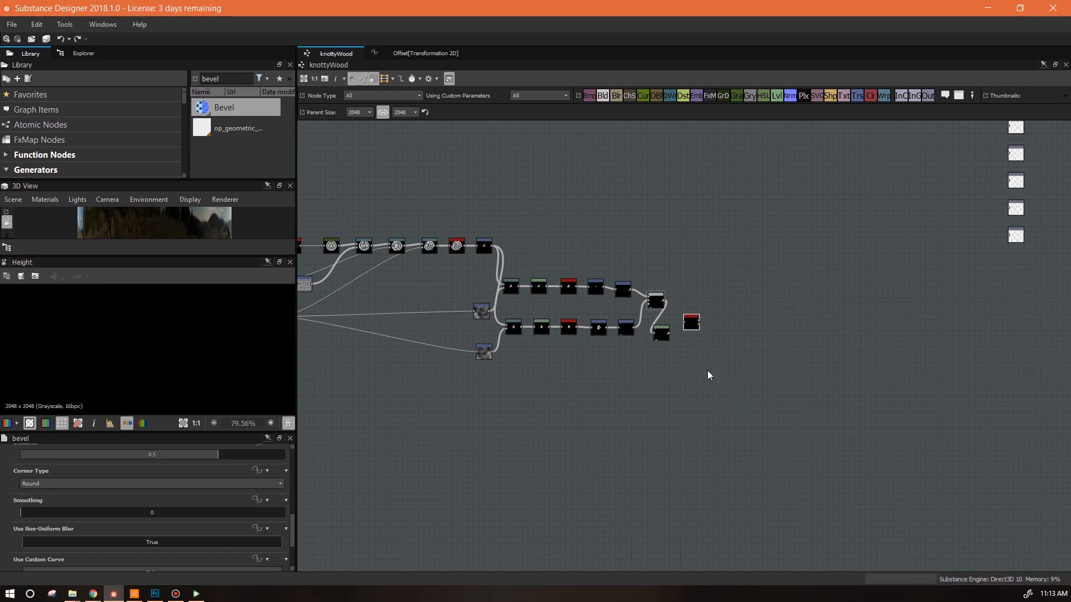
Step: Set the Bevel node's output size width and height to -2
scroll(708, 372, up, 3)
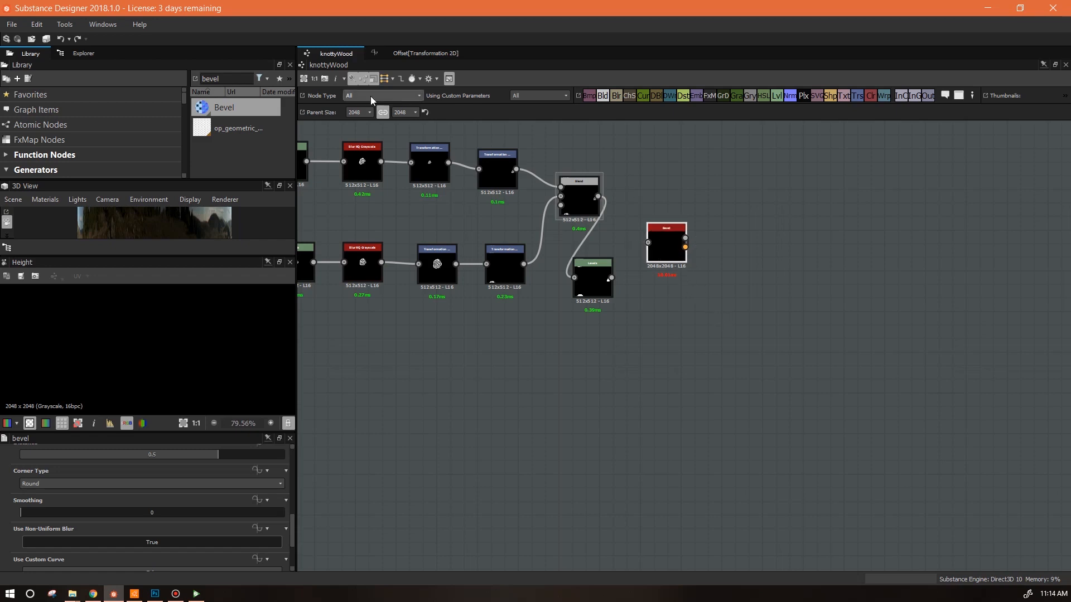
click(370, 112)
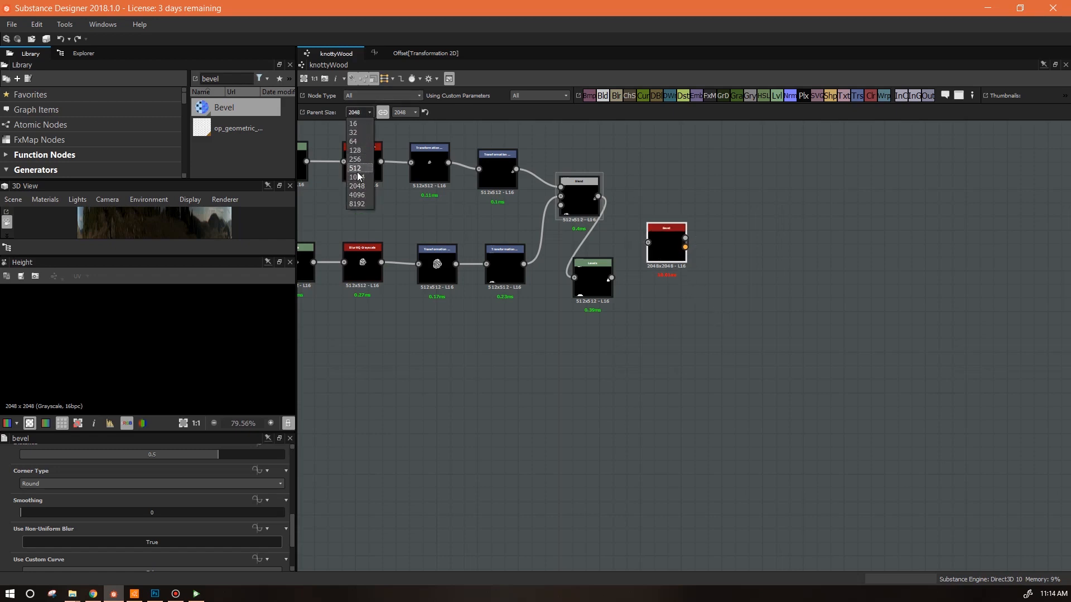
click(681, 162)
click(666, 249)
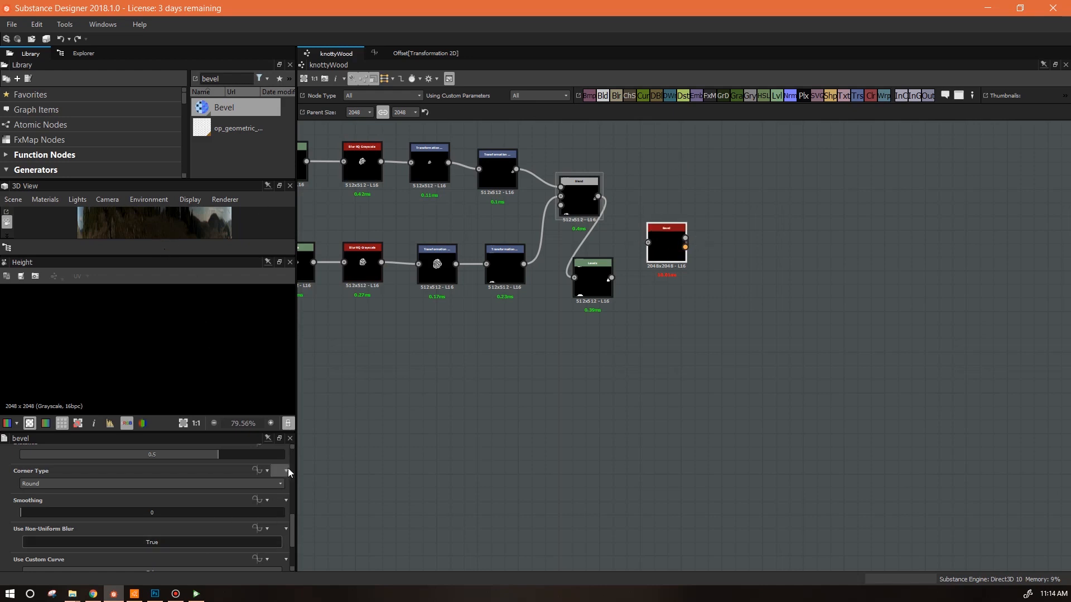
drag(292, 523, 178, 468)
click(122, 474)
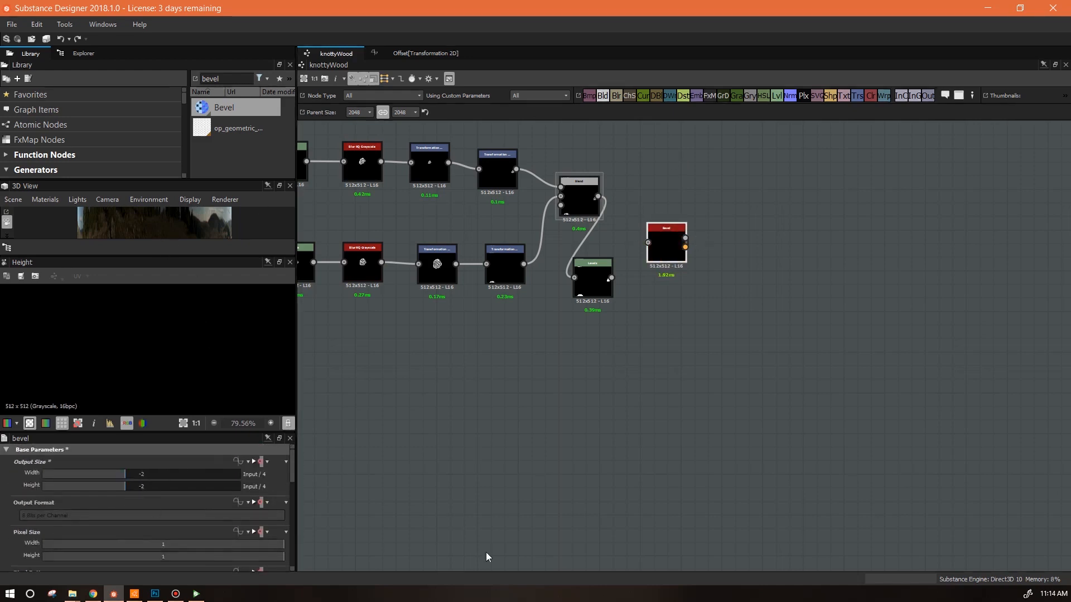
Step: Connect the Levels output to the Bevel input and preview the Bevel node's height result
middle_drag(671, 258, 613, 276)
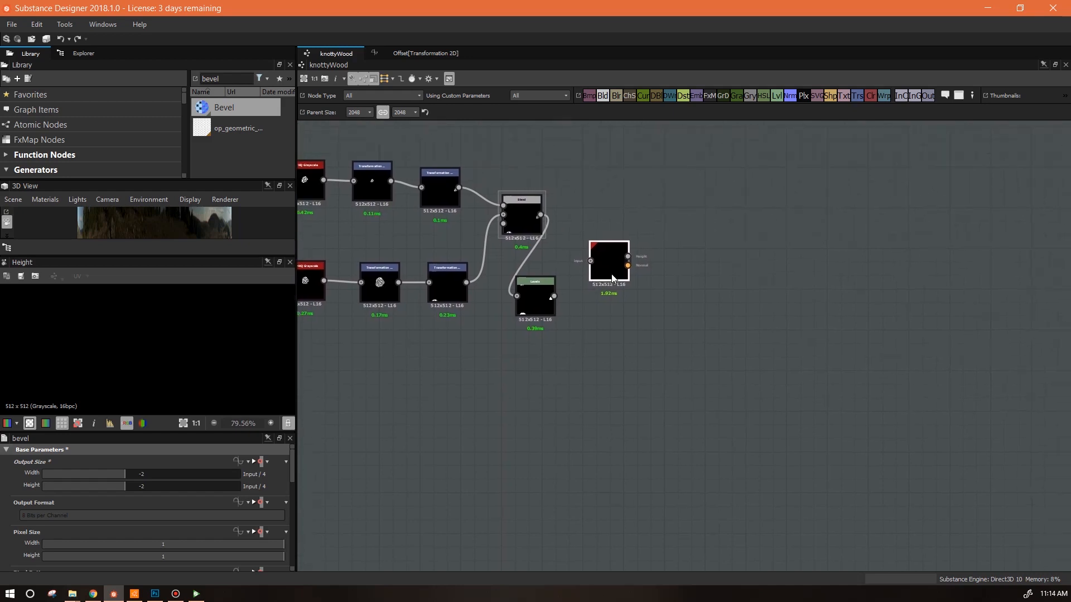
drag(602, 275, 604, 270)
click(537, 295)
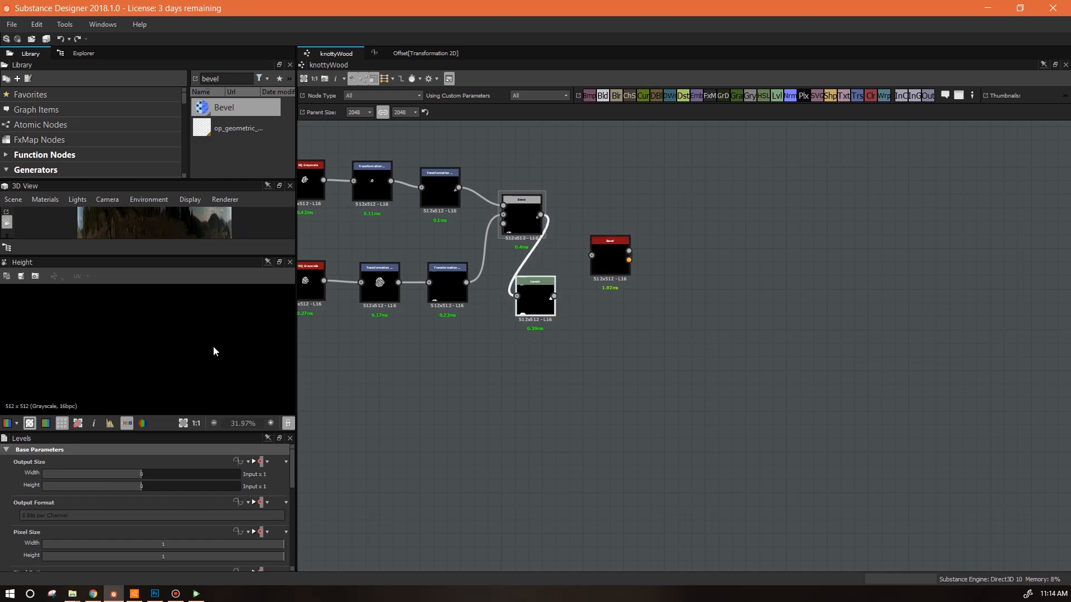
double_click(531, 290)
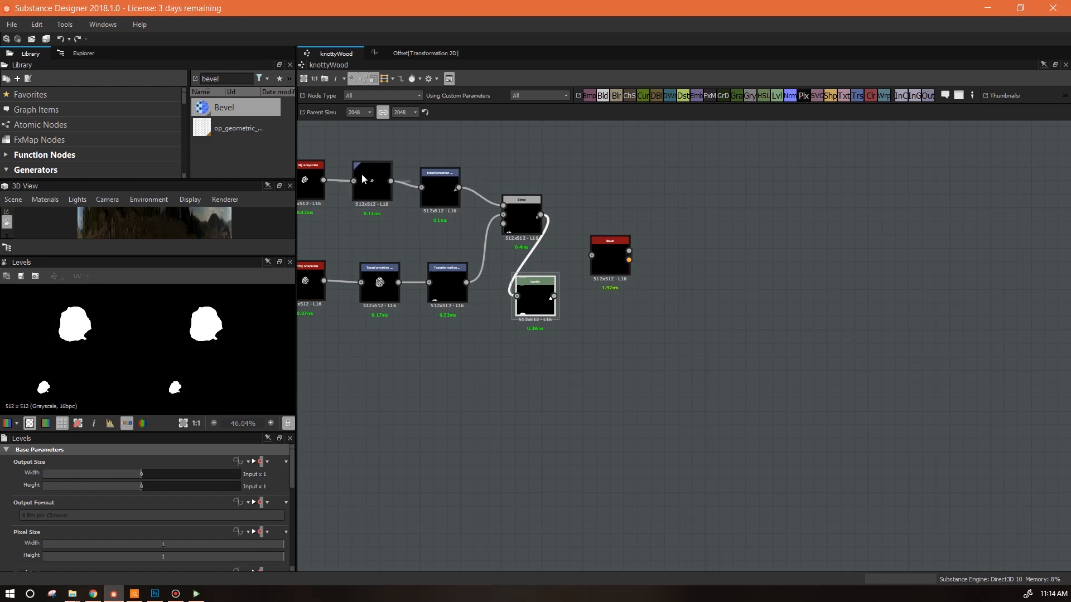
drag(558, 296, 555, 296)
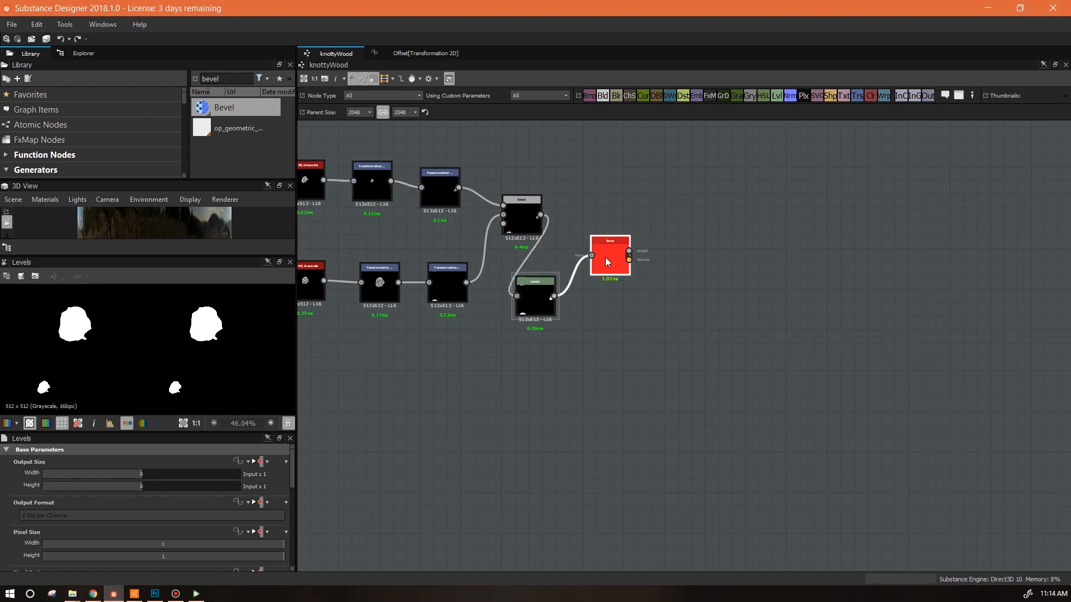
double_click(605, 257)
scroll(192, 354, up, 4)
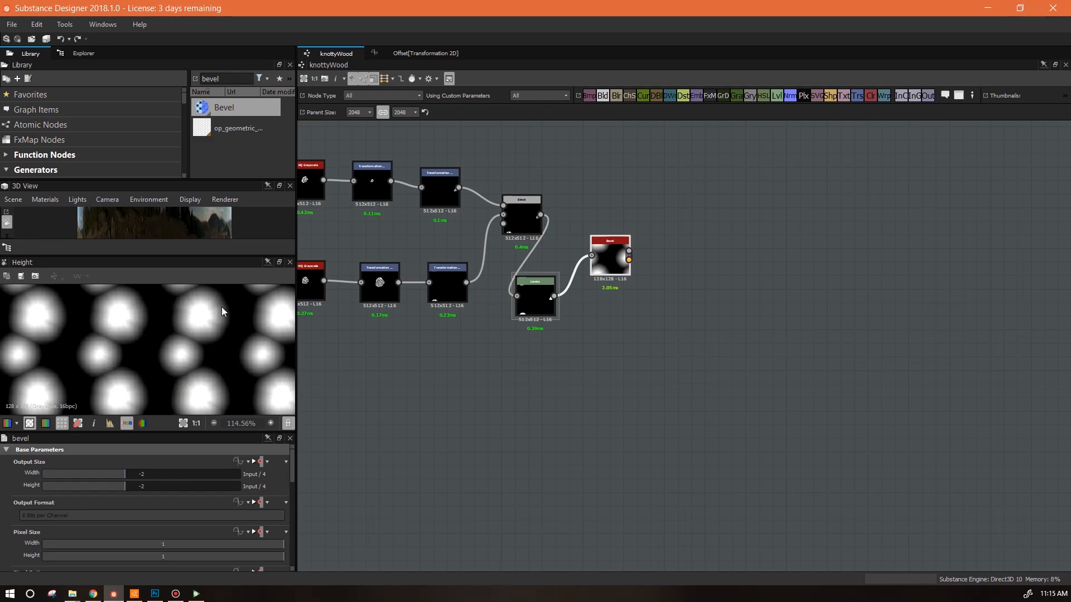
Step: Reduce the Bevel node's Distance to 0.09
drag(291, 470, 170, 533)
scroll(215, 316, up, 5)
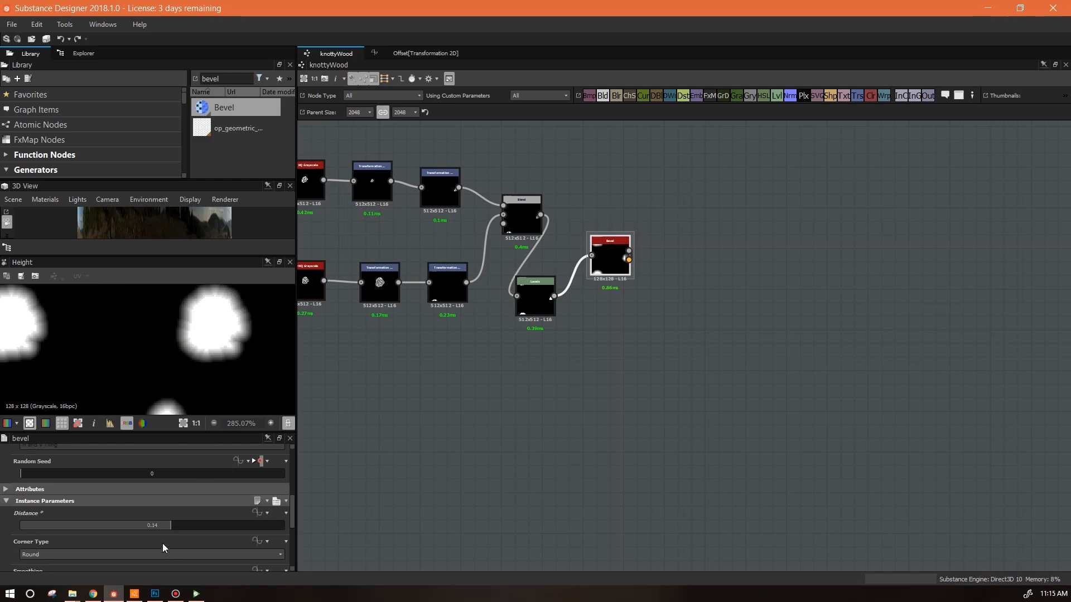
drag(166, 527, 163, 531)
scroll(224, 312, down, 1)
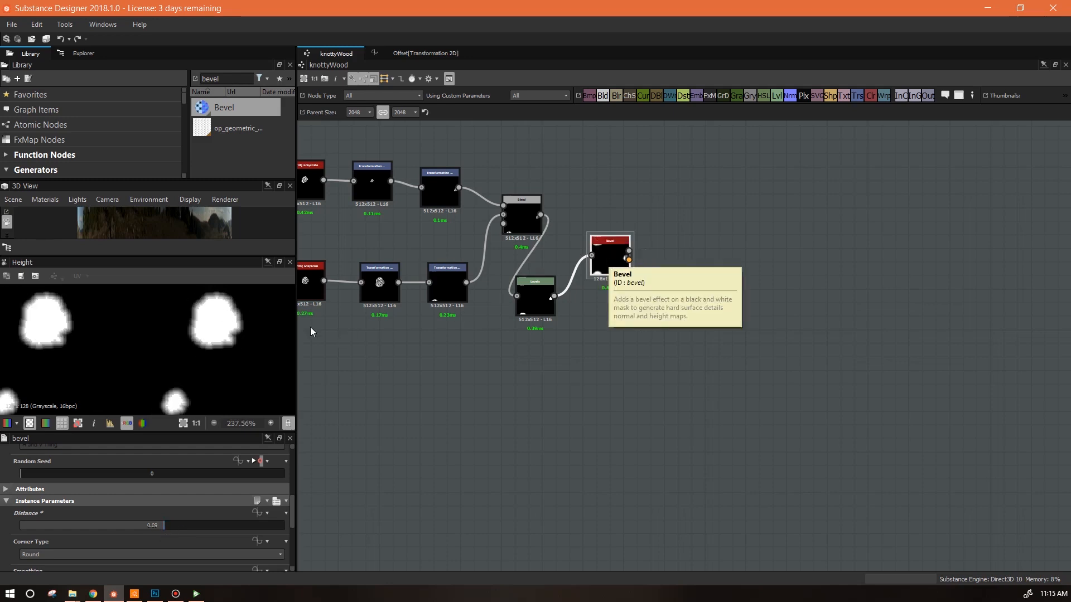
scroll(246, 319, up, 1)
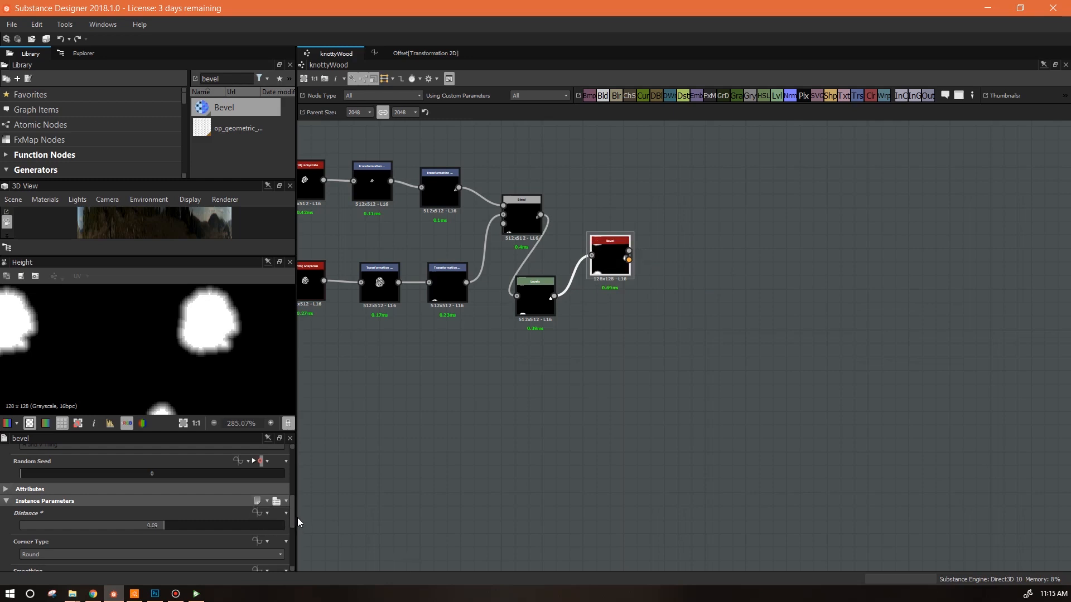
Step: Raise the Bevel node's Smoothing to 1.28 and frame the softened knot shape in the preview
drag(293, 516, 293, 531)
drag(20, 529, 87, 535)
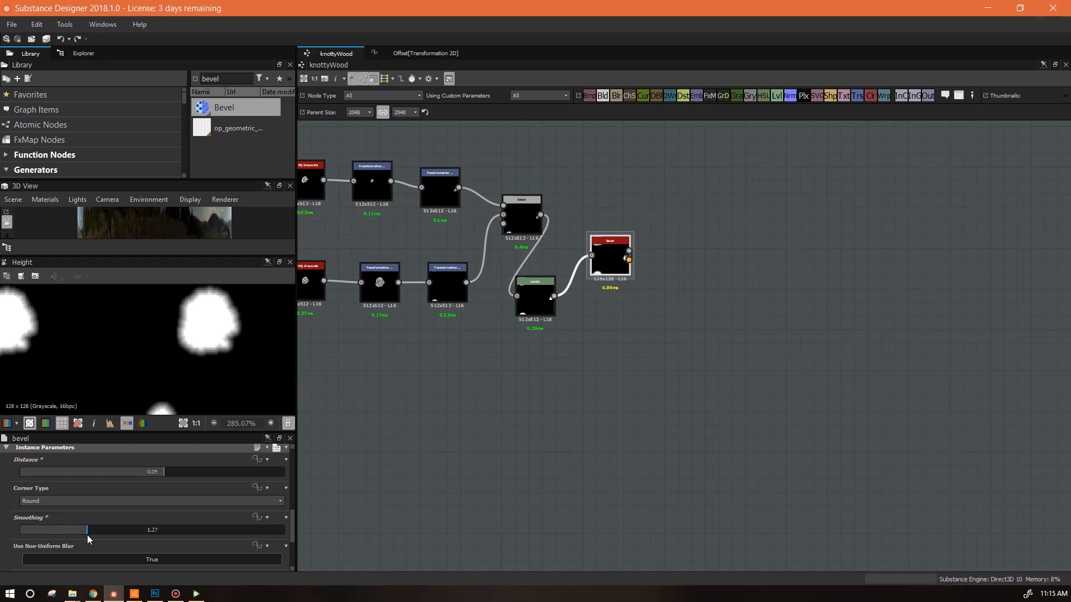
scroll(223, 351, down, 3)
middle_drag(640, 378, 554, 336)
scroll(250, 337, up, 3)
scroll(249, 336, up, 1)
middle_drag(249, 336, 236, 419)
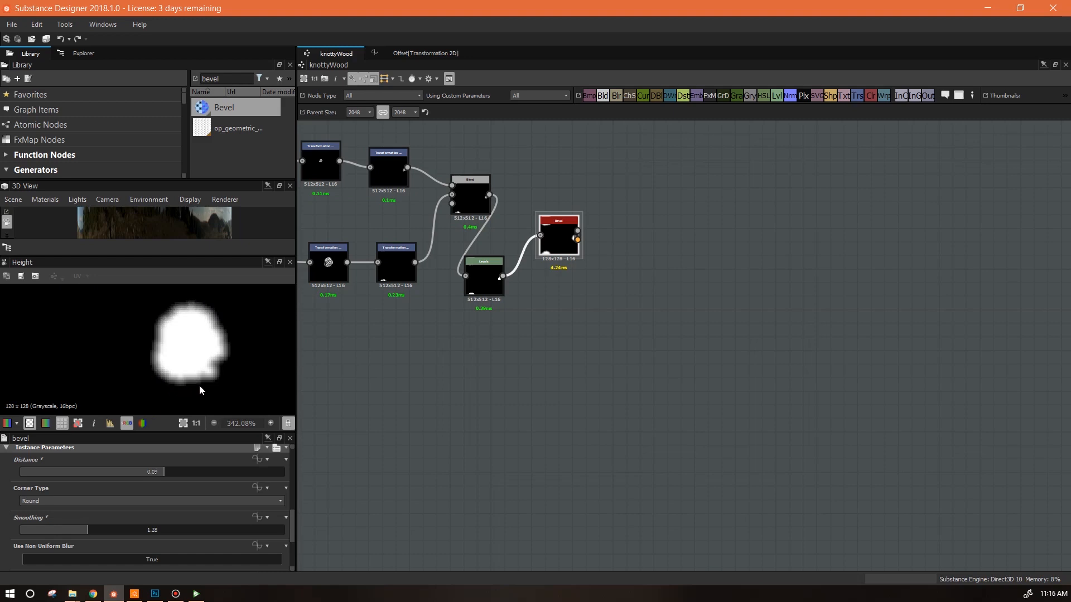
Step: Set the Bevel node's output size width and height to 0, checking its result against the Levels output
double_click(489, 290)
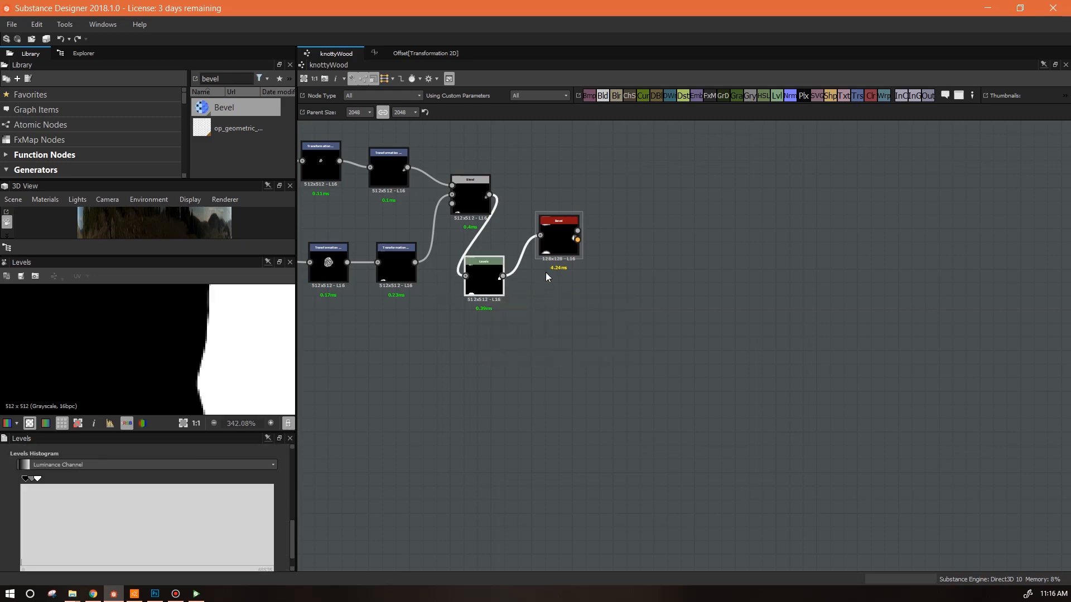
drag(291, 525, 296, 453)
click(132, 475)
double_click(485, 286)
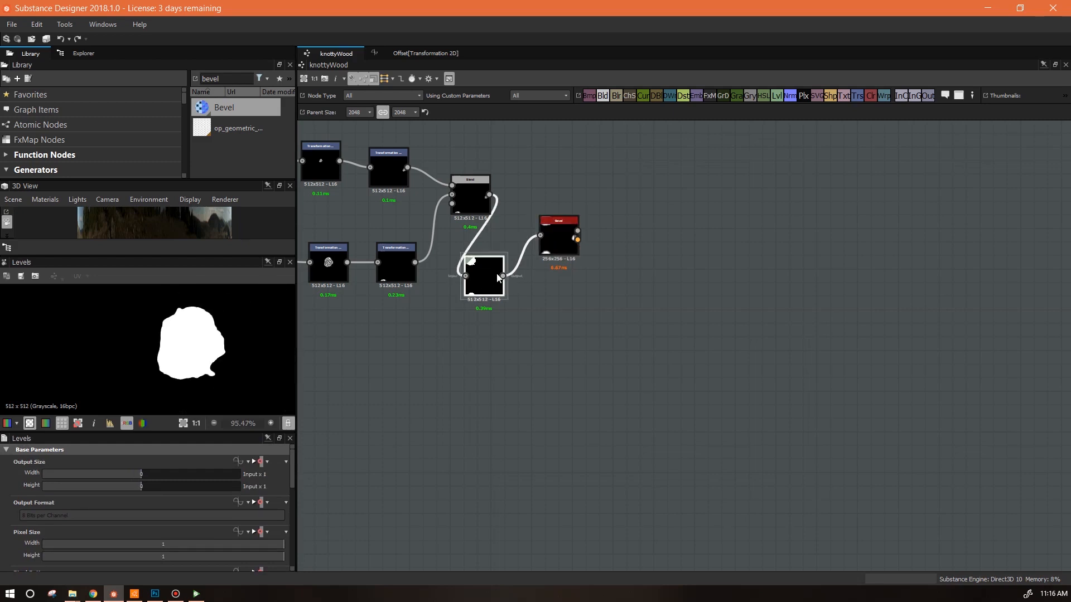
double_click(560, 239)
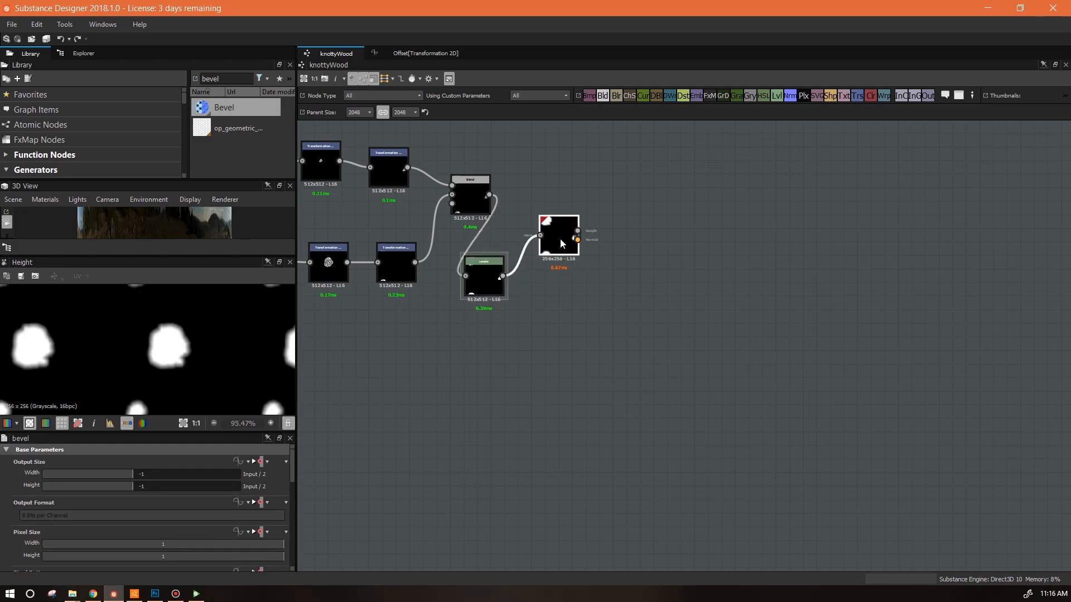
click(141, 476)
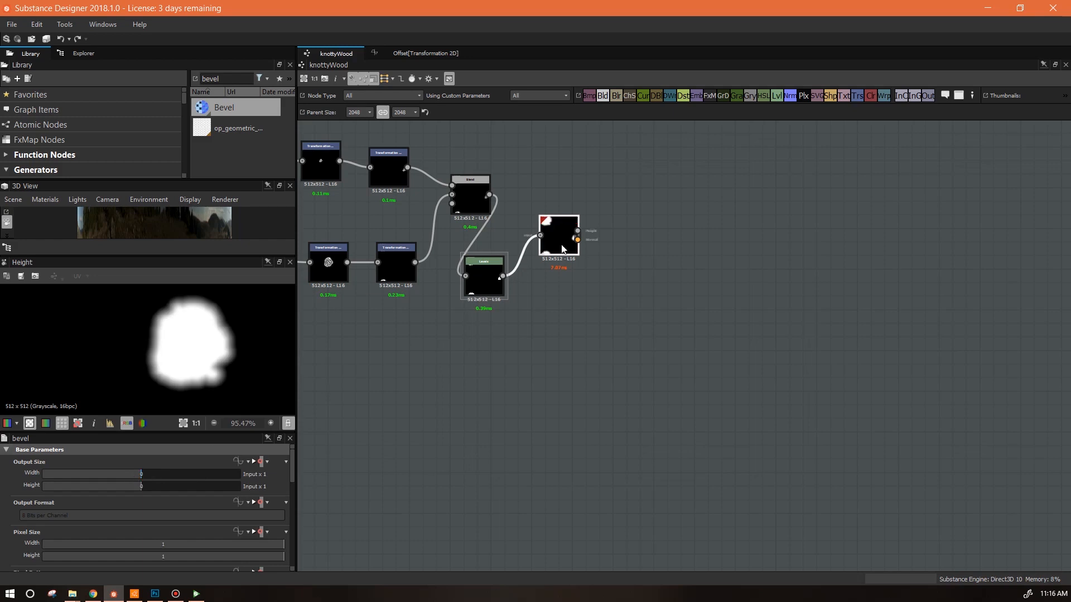
Step: Try an output size of -1 on the Bevel node and restore its width and height to 0
click(137, 474)
click(136, 486)
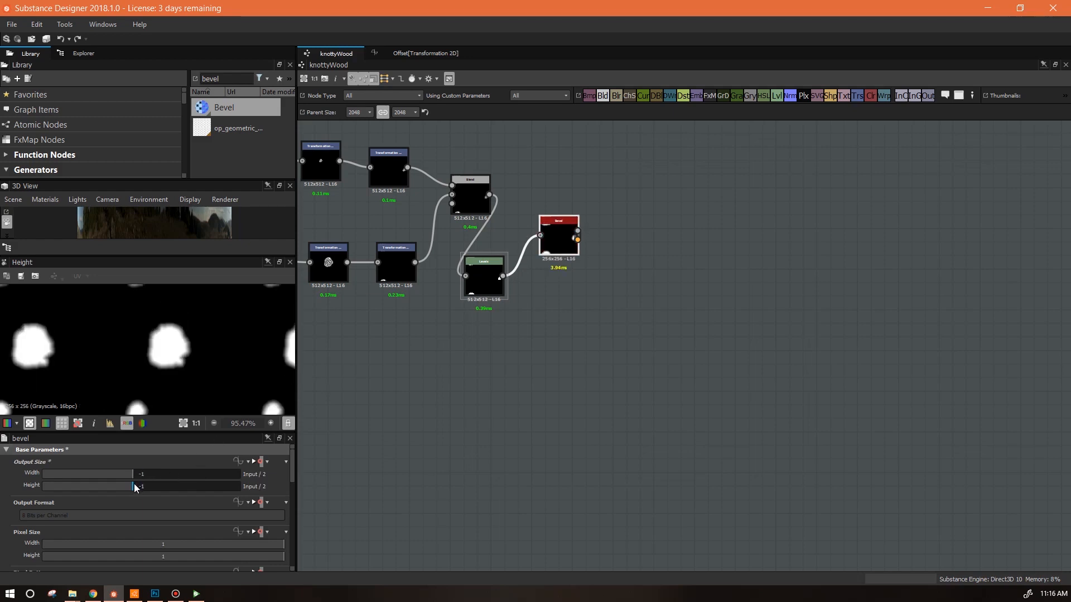
click(145, 475)
click(145, 487)
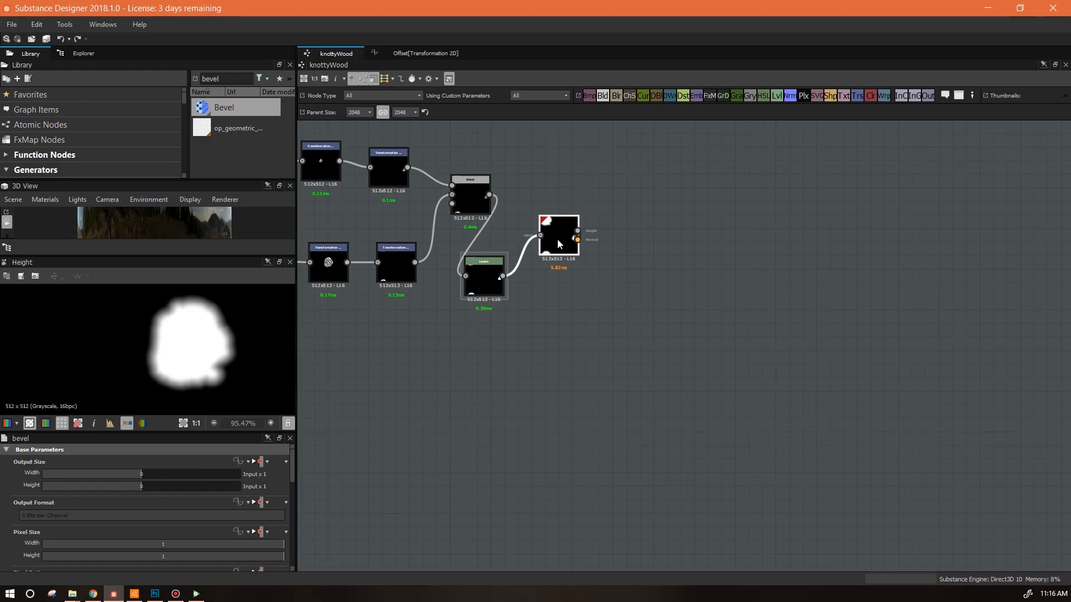
Step: Compare the Levels, Bevel and Blend outputs, and add a Blur node fed by the Bevel's height output
click(484, 279)
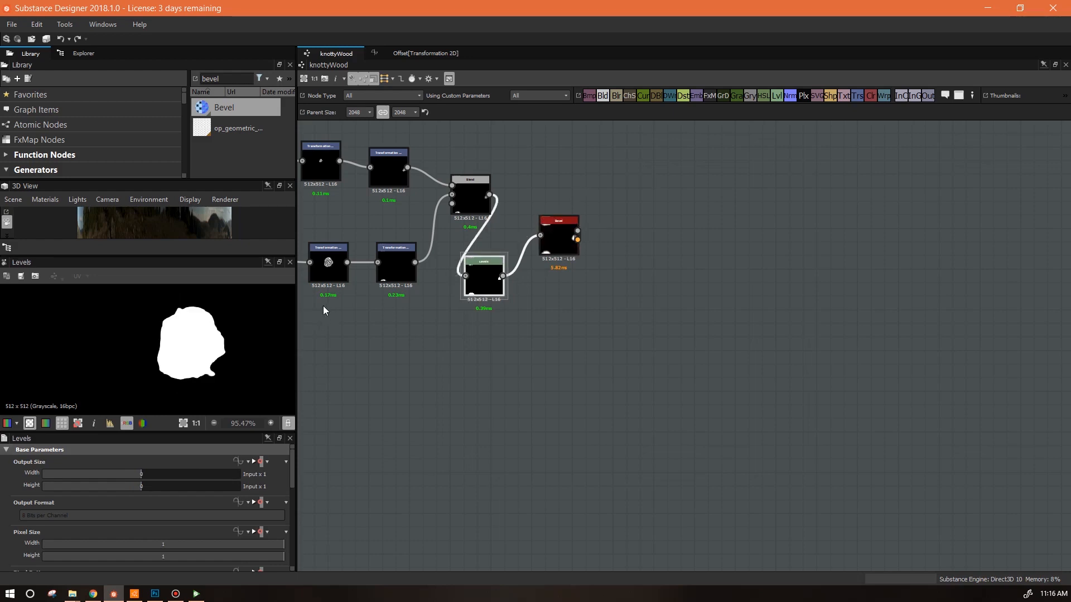
click(557, 233)
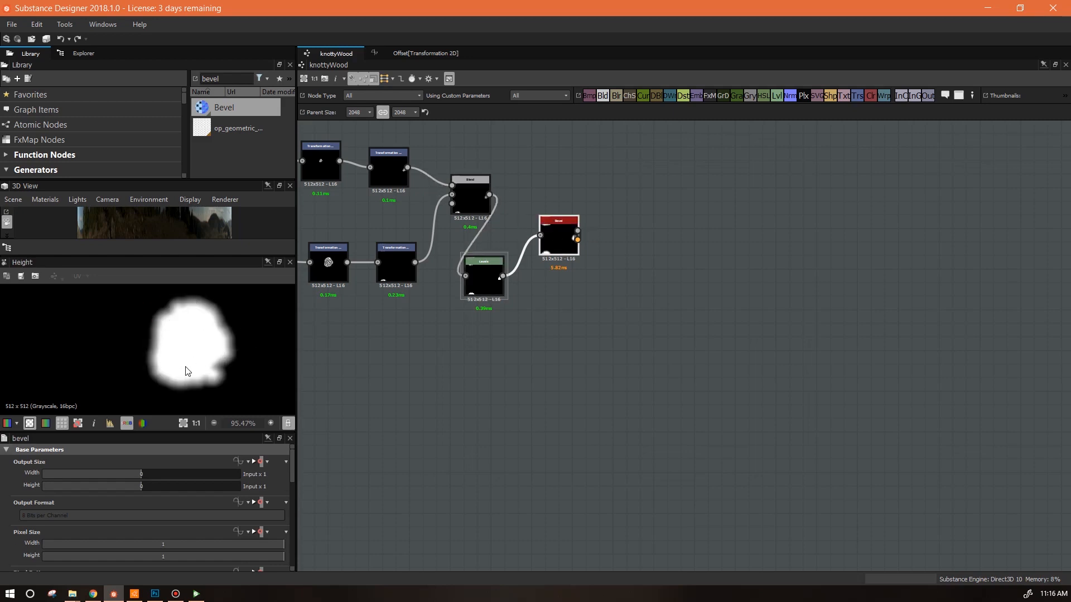
click(468, 187)
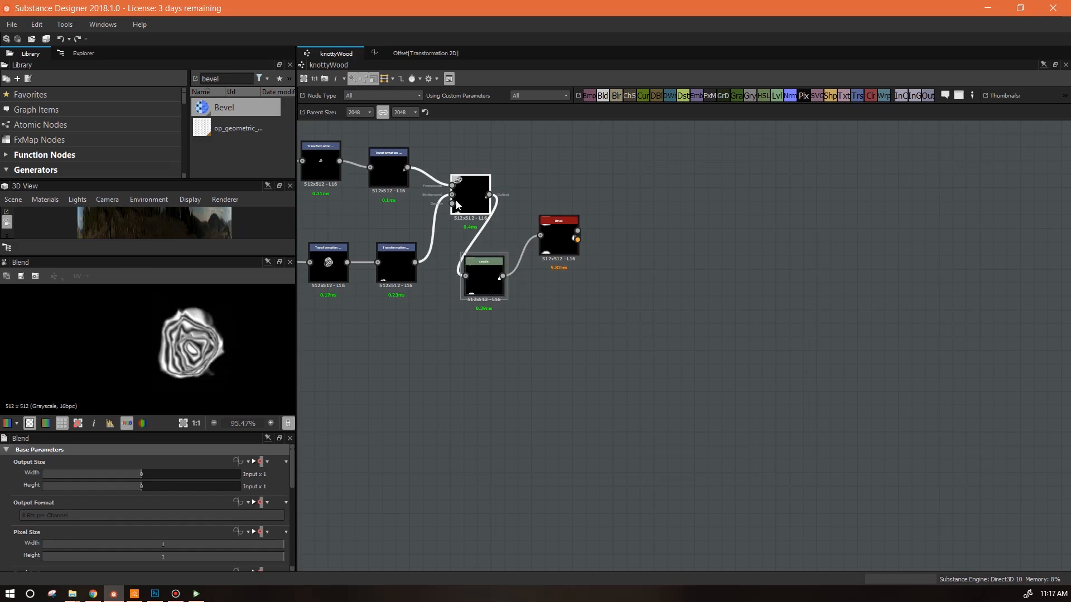
click(556, 233)
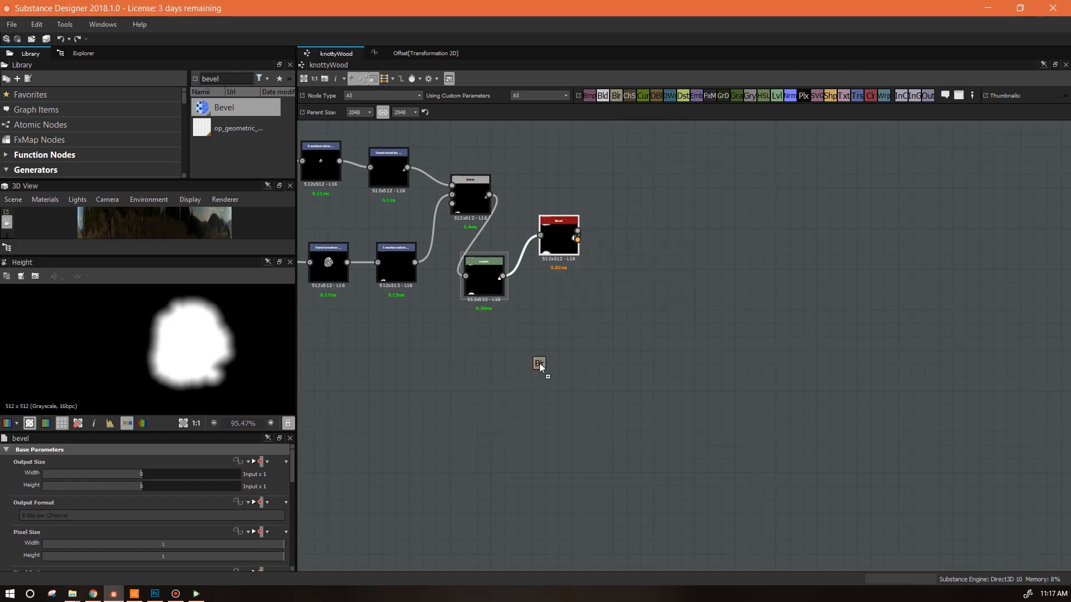
drag(540, 364, 541, 366)
drag(577, 231, 623, 263)
drag(521, 360, 578, 231)
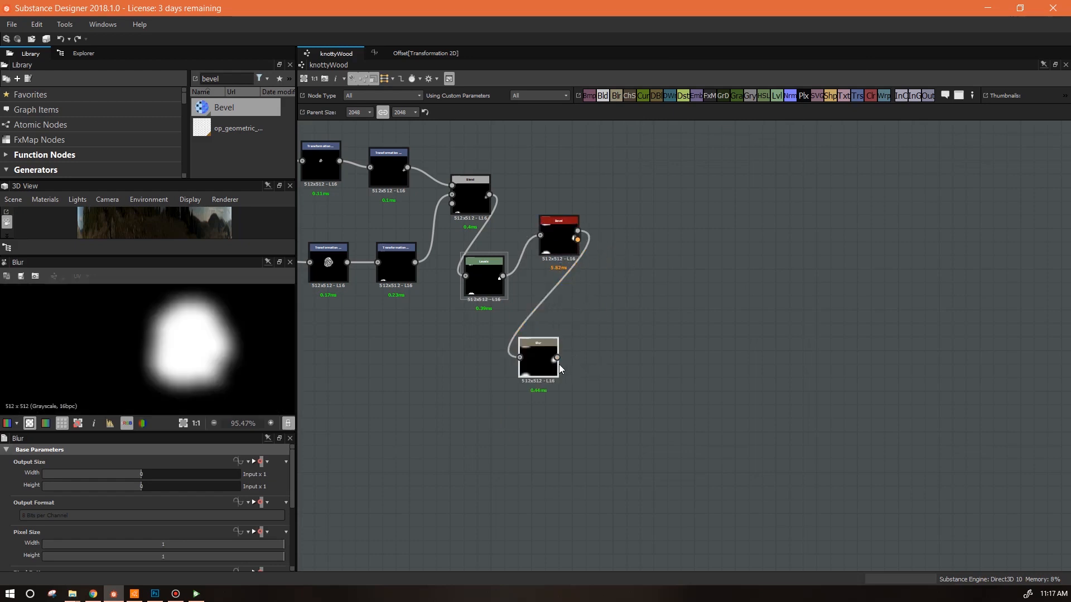
Step: Add a Levels node after the Blur, and blend the Bevel's height output as foreground over the Levels result as background
drag(776, 96, 637, 359)
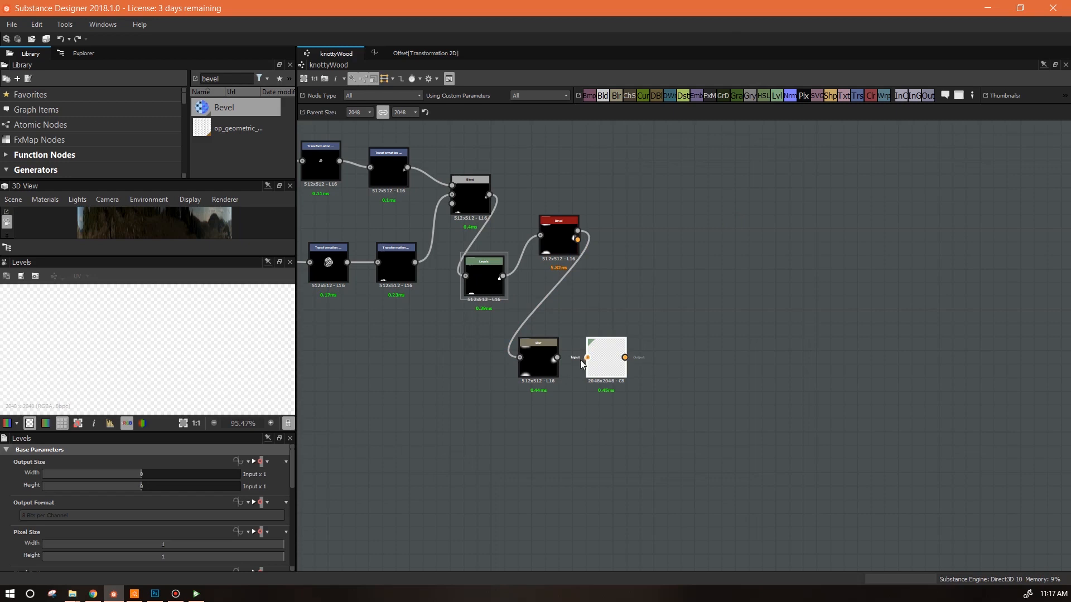
drag(557, 358, 601, 344)
drag(751, 249, 578, 231)
drag(638, 345, 710, 243)
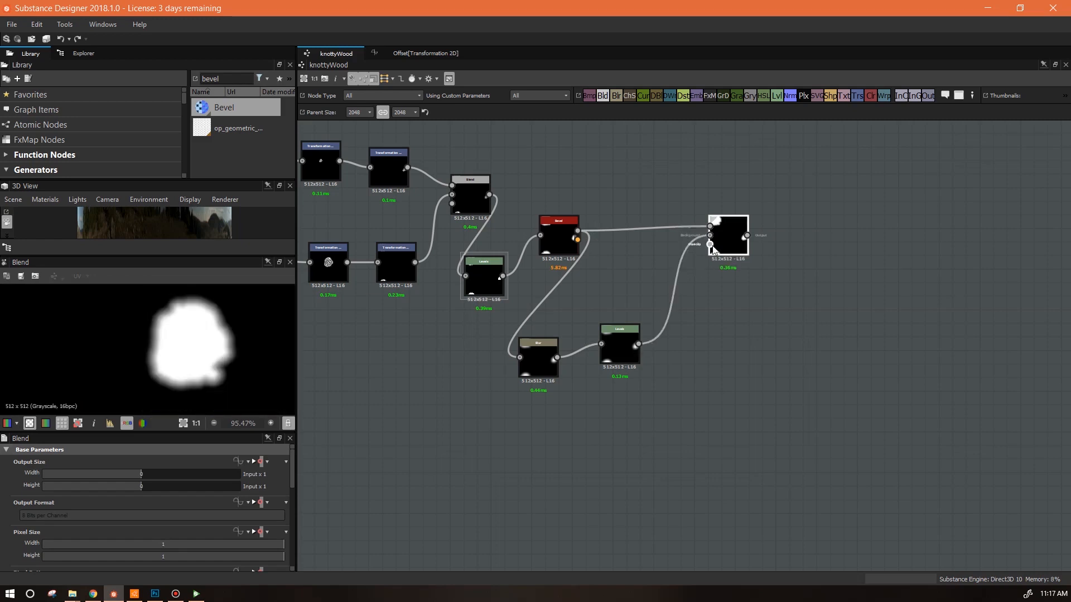
Step: Lower the new Blend node's opacity to 0.33 and set the Blur node's intensity to 0.89
drag(292, 481, 107, 518)
double_click(527, 348)
drag(146, 565, 33, 565)
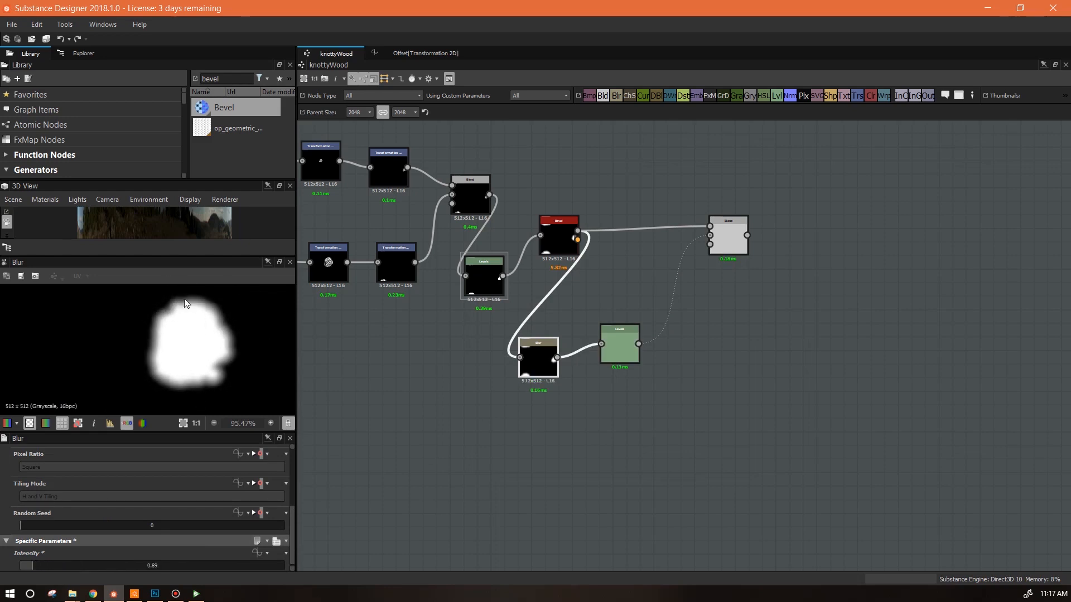
click(617, 347)
drag(712, 240, 710, 236)
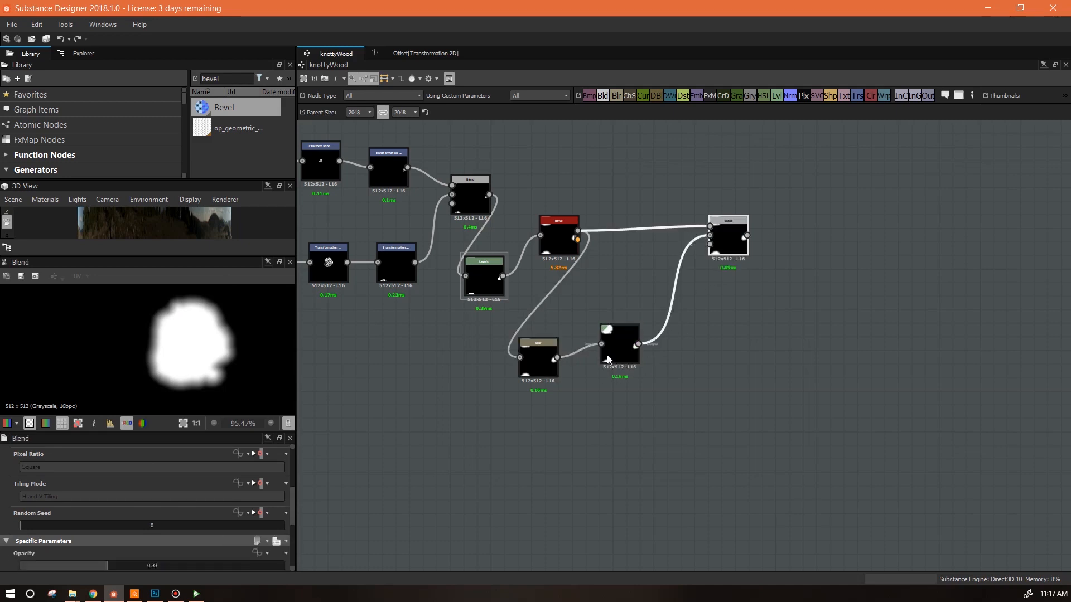
Step: Lower the white input point of the Levels node after the Blur to brighten the knot's blurred edge
drag(292, 525, 291, 557)
drag(276, 465, 129, 488)
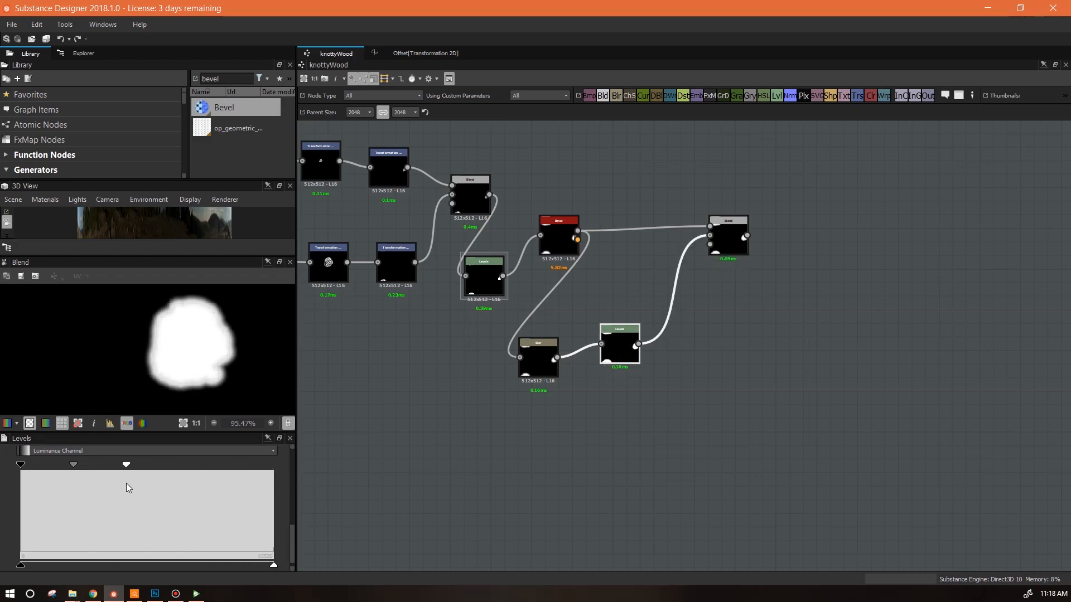
drag(72, 464, 108, 467)
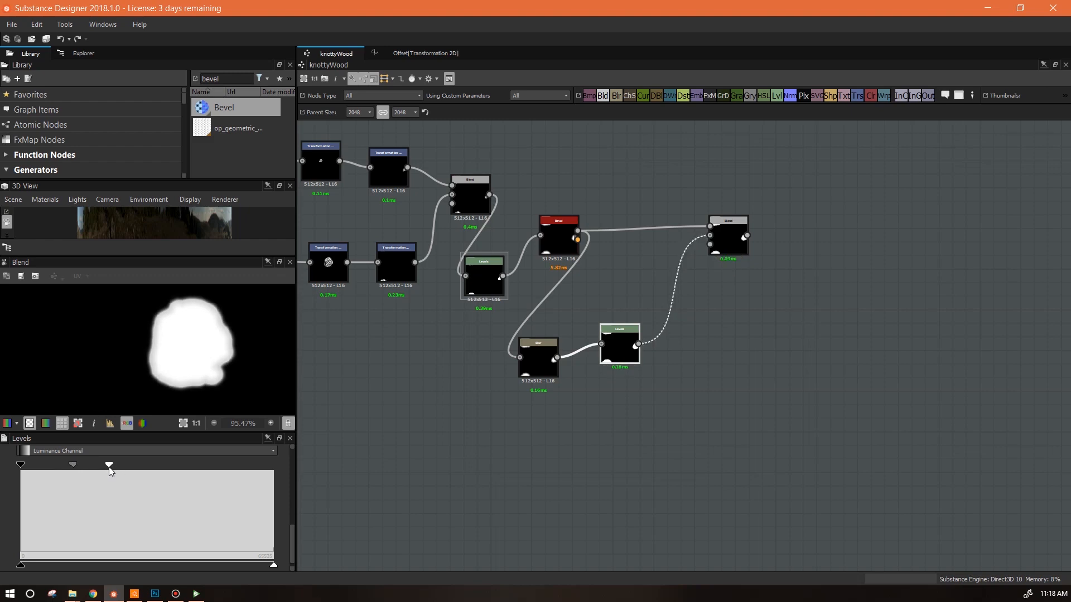
Step: Try different opacities on the Blend node across its full range, ending at 0.87
click(729, 234)
drag(109, 448, 375, 468)
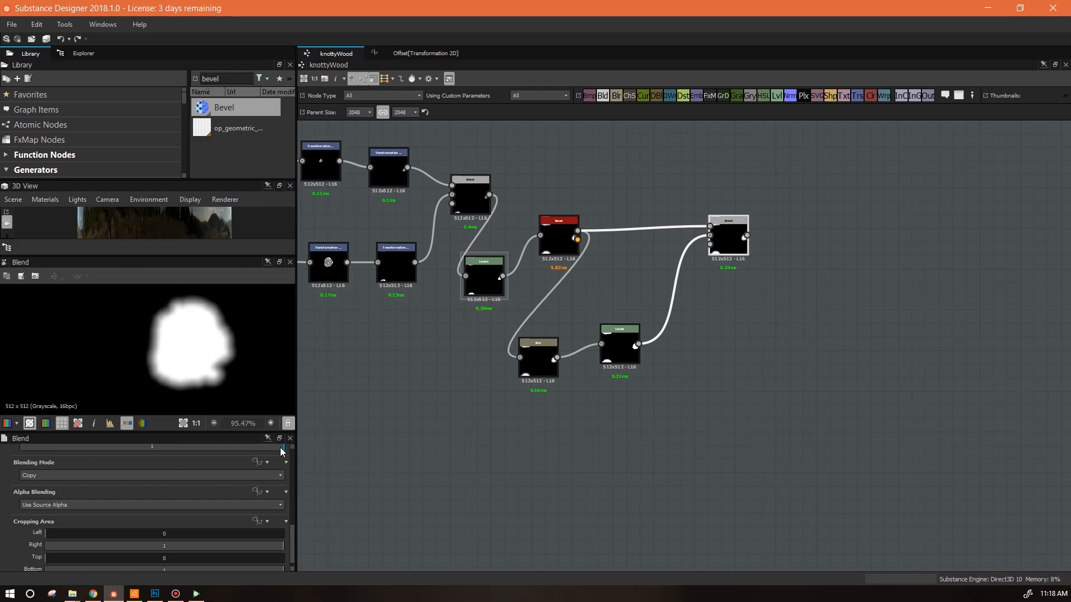
drag(282, 448, 16, 453)
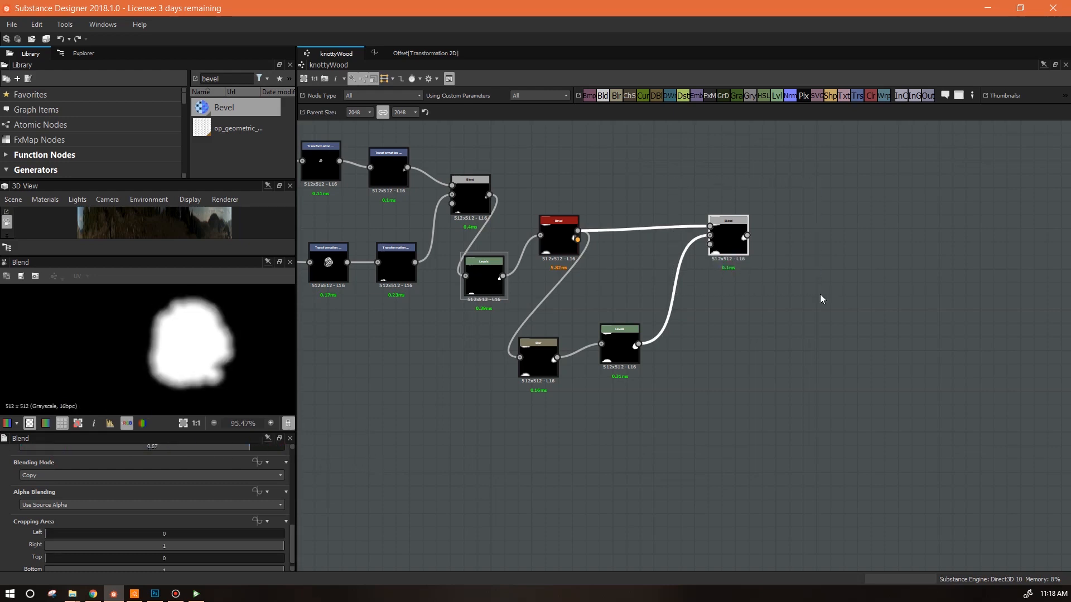
Step: Delete the final Blend node, line up the Levels and Bevel nodes, and stack the Blur and second Levels beneath the Bevel
key(Delete)
mouse_move(535, 366)
mouse_down()
mouse_move(564, 320)
mouse_move(548, 352)
mouse_up()
drag(484, 279, 498, 252)
drag(562, 241, 628, 240)
drag(498, 255, 552, 244)
drag(629, 355, 750, 386)
drag(550, 350, 618, 310)
drag(727, 360, 616, 365)
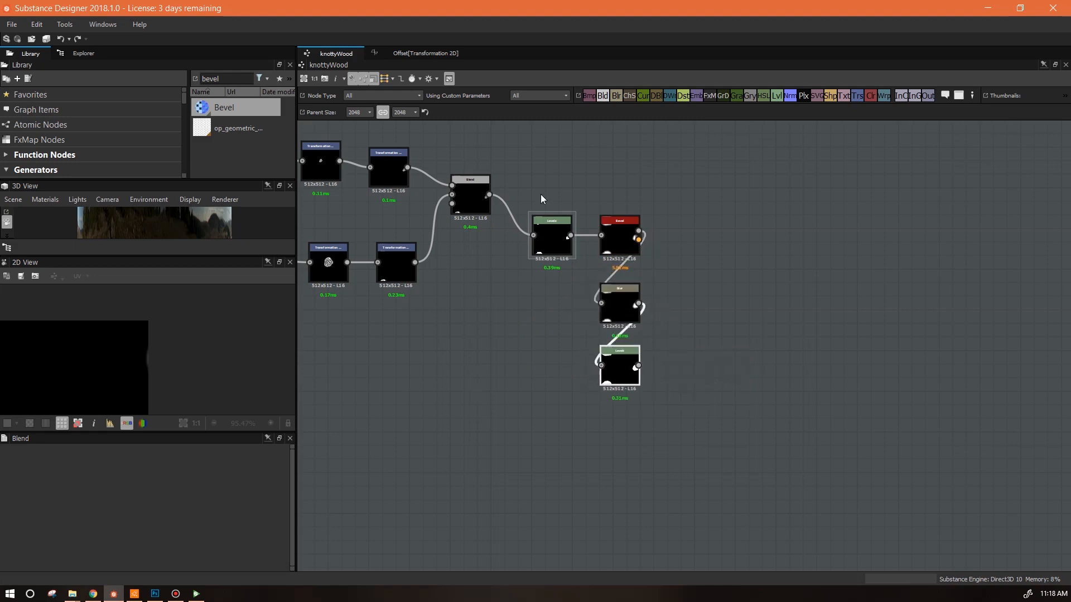
Step: Add a Transformation 2D node above the graph and feed it from the initial Shape node
key(f)
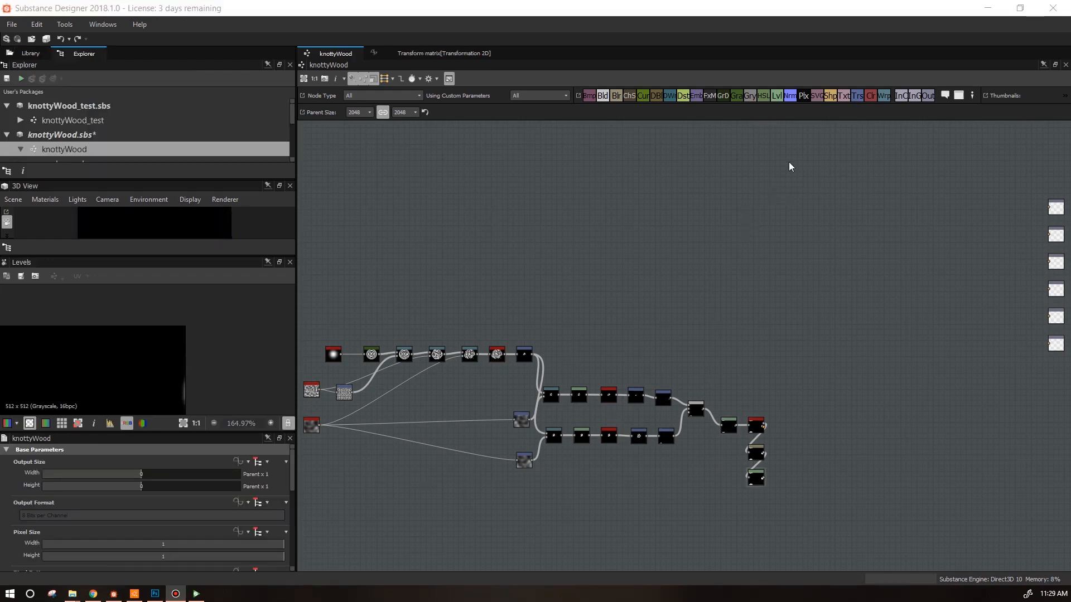
drag(857, 96, 601, 255)
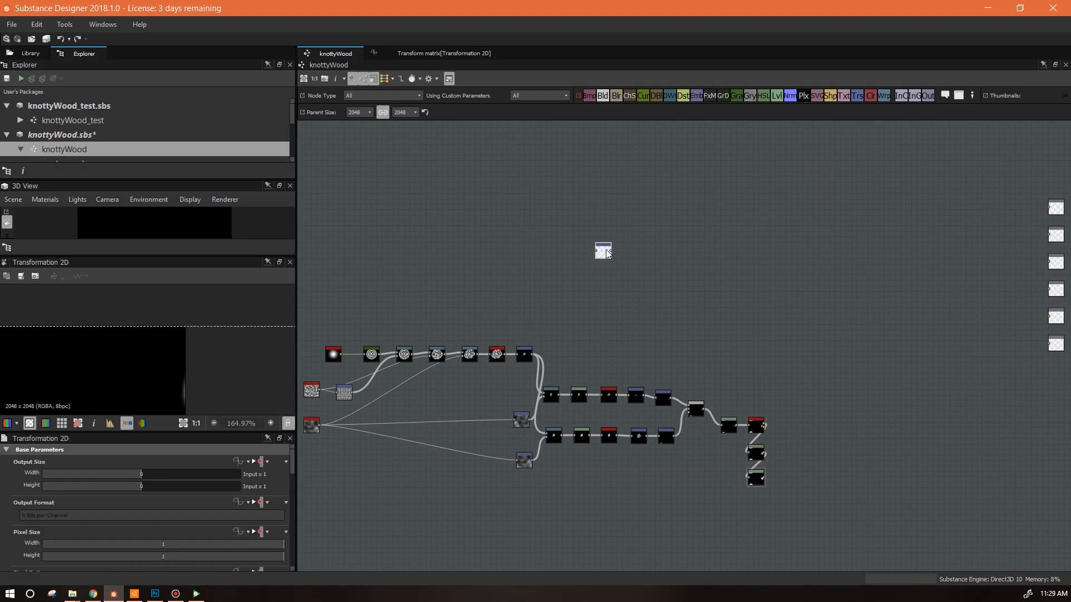
drag(595, 252, 405, 411)
middle_drag(405, 412, 630, 378)
drag(631, 378, 564, 322)
scroll(866, 275, up, 3)
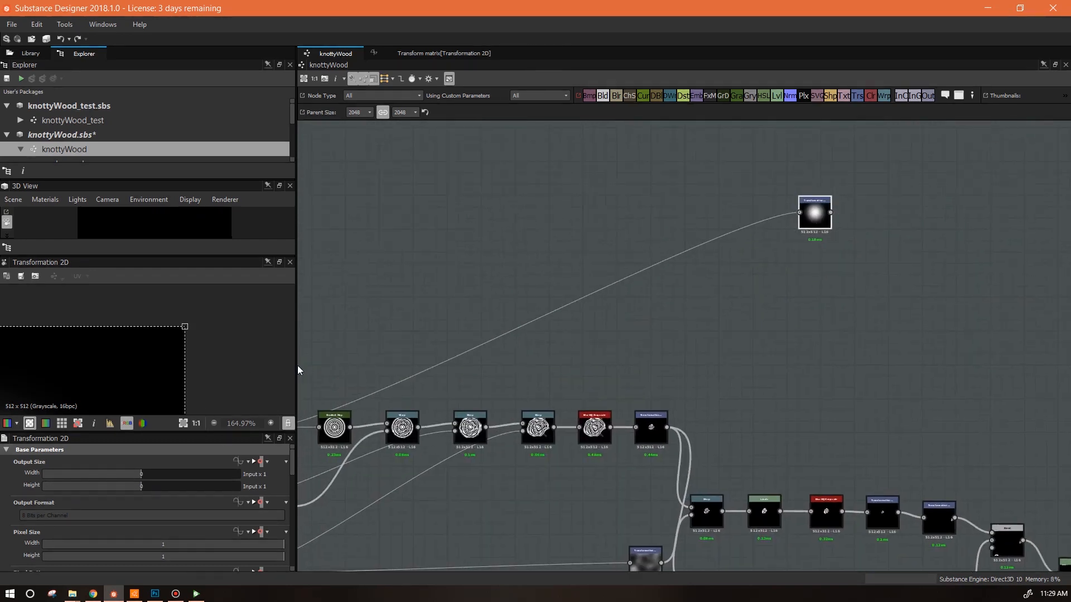
Step: Enlarge the 2D preview, fit the image in it, and squash the new transformation vertically around its centre into a flat ellipse
drag(297, 370, 427, 370)
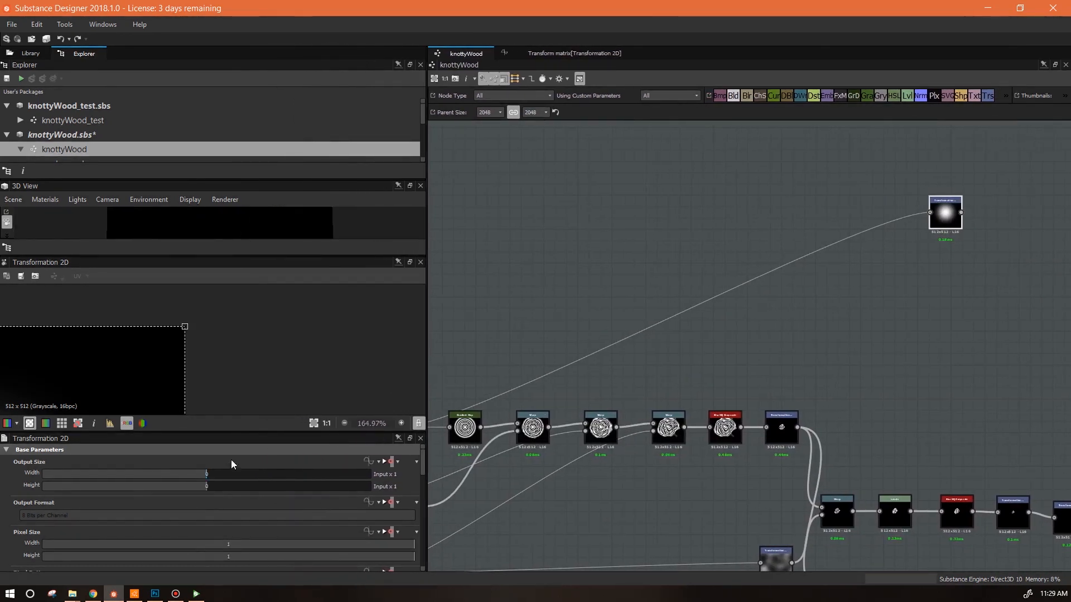
drag(228, 435, 230, 487)
key(f)
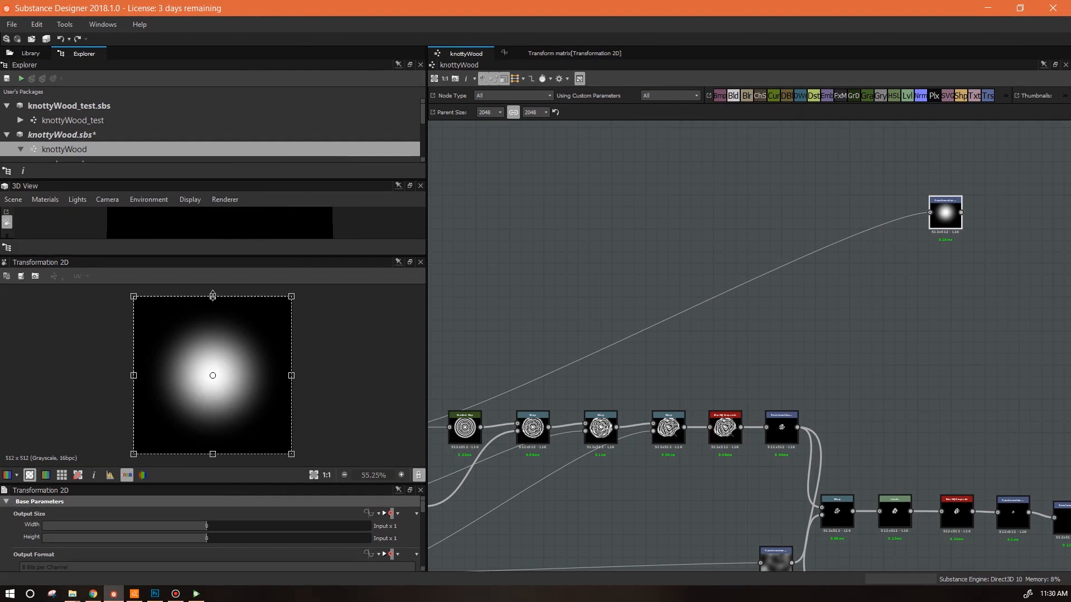
drag(212, 296, 213, 346)
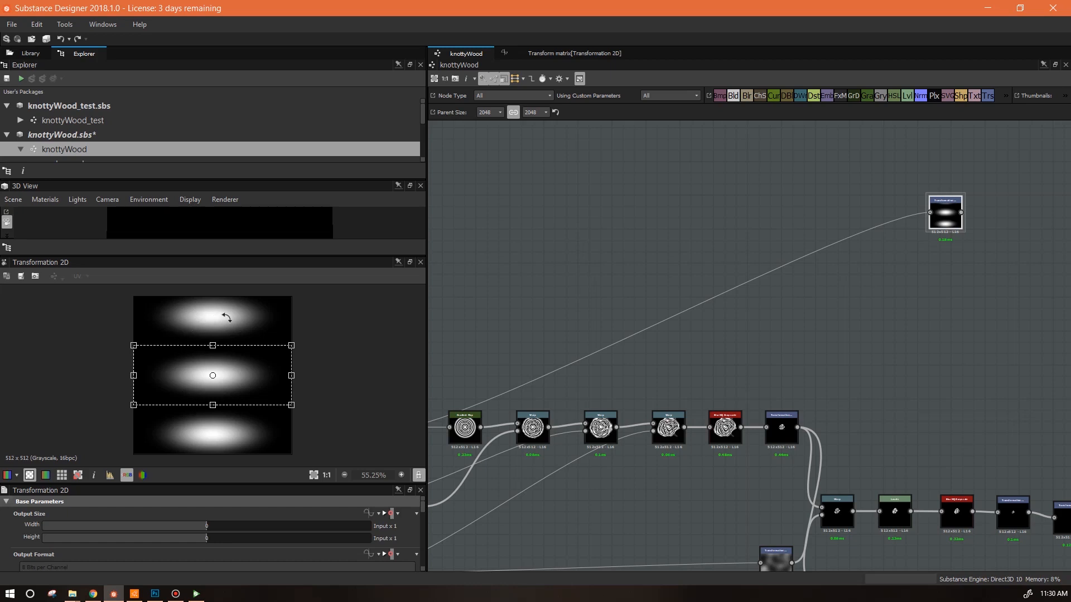
Step: Compare the ellipse with the transformed knot, and override the ellipse transformation's tiling mode to No Tiling
middle_drag(857, 353, 640, 348)
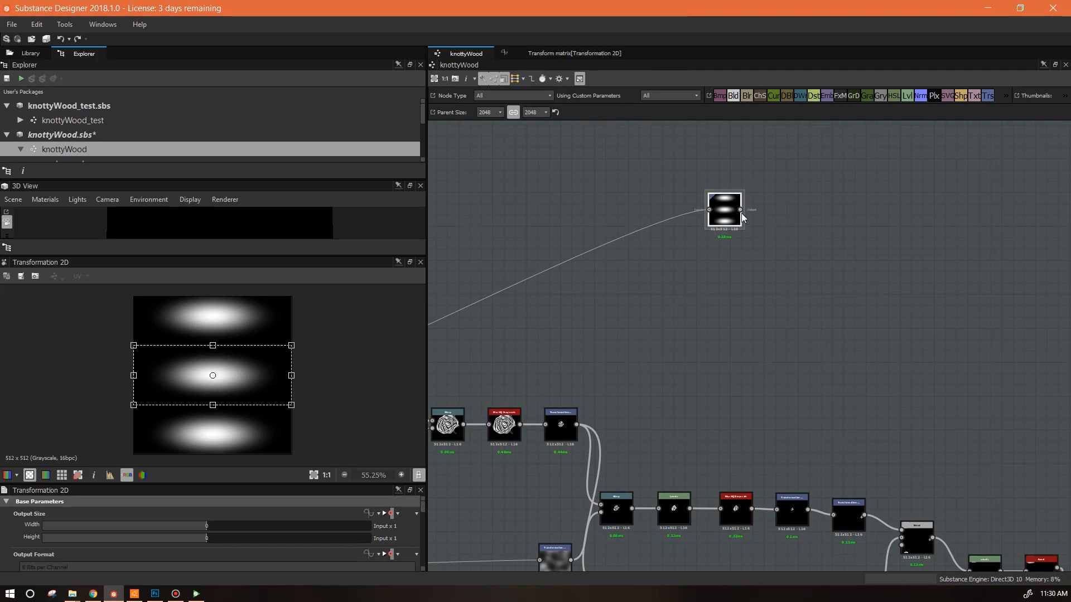
click(558, 428)
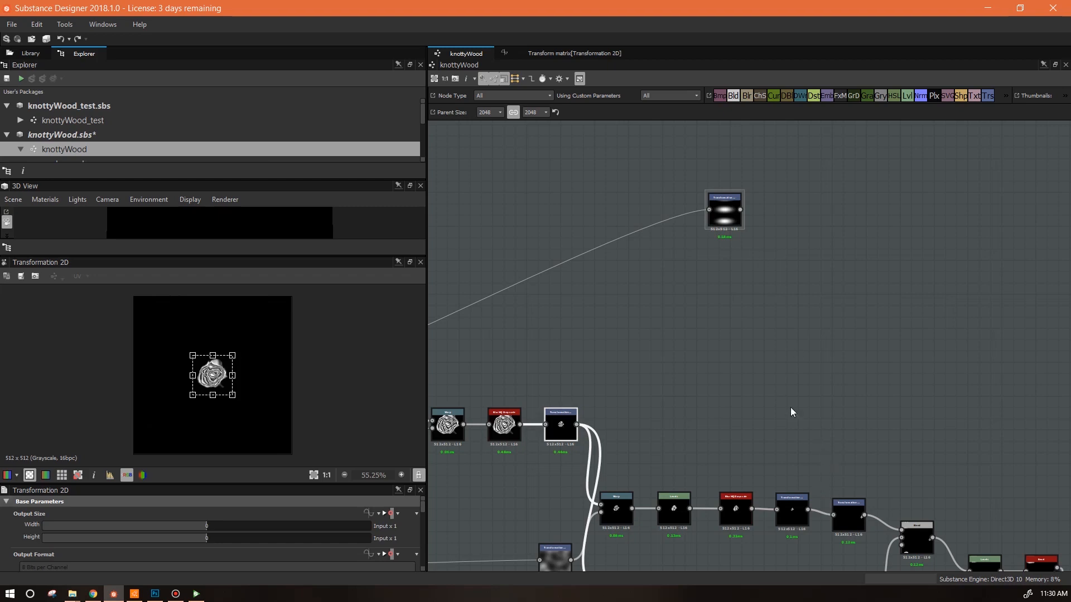
middle_drag(808, 391, 841, 378)
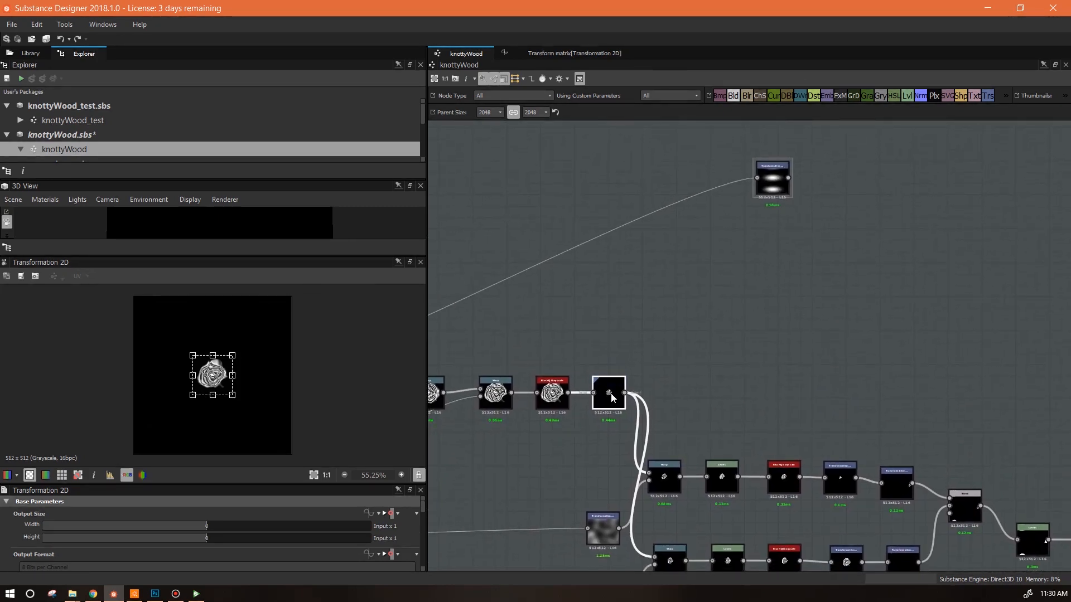
click(776, 182)
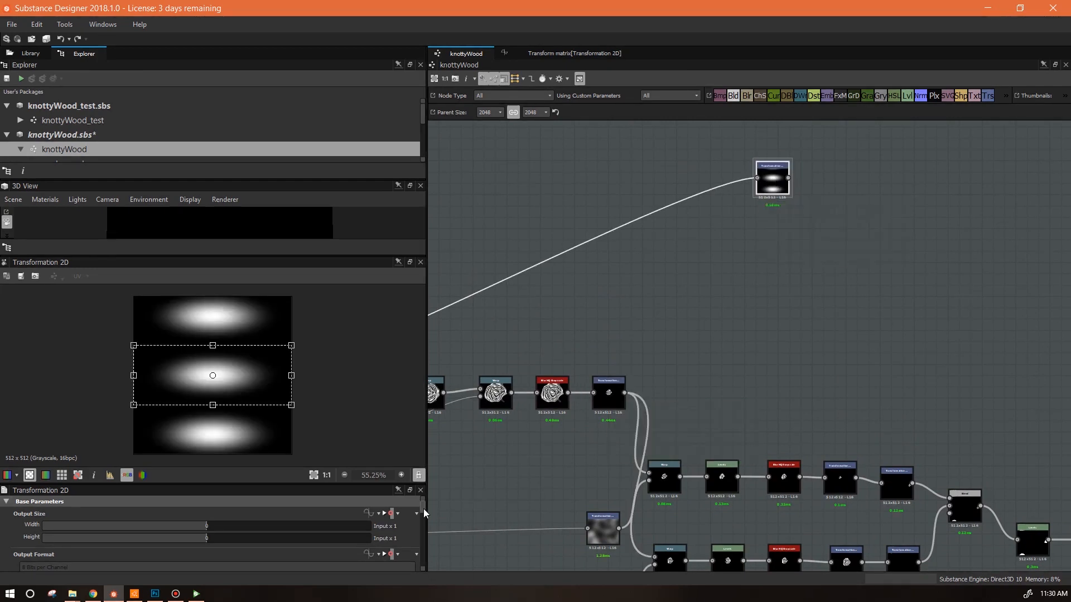
drag(423, 509, 423, 515)
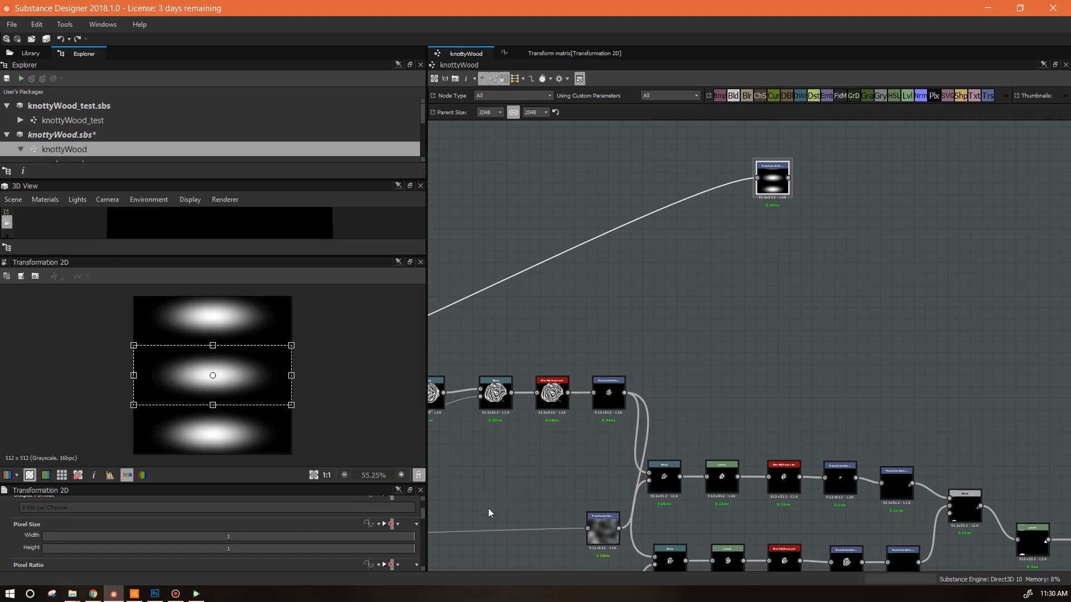
drag(423, 513, 421, 519)
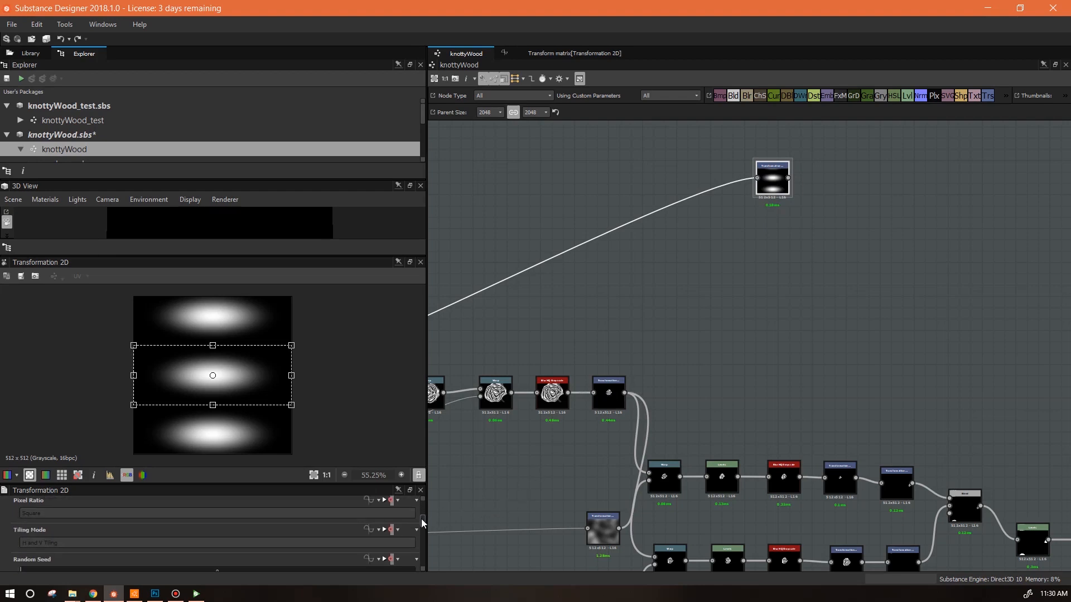
click(396, 533)
click(410, 577)
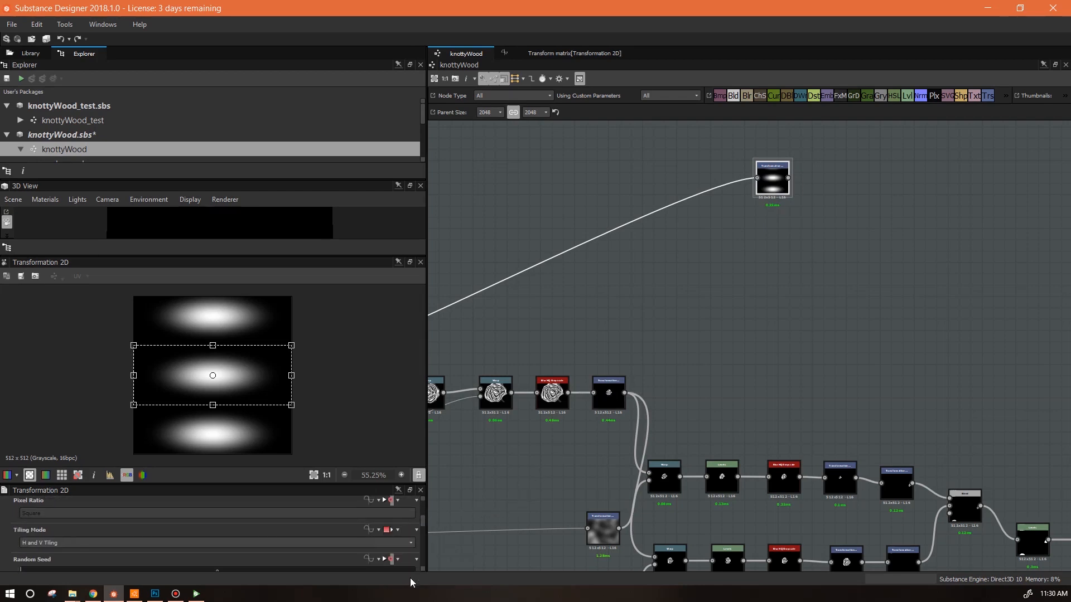
click(410, 544)
click(390, 556)
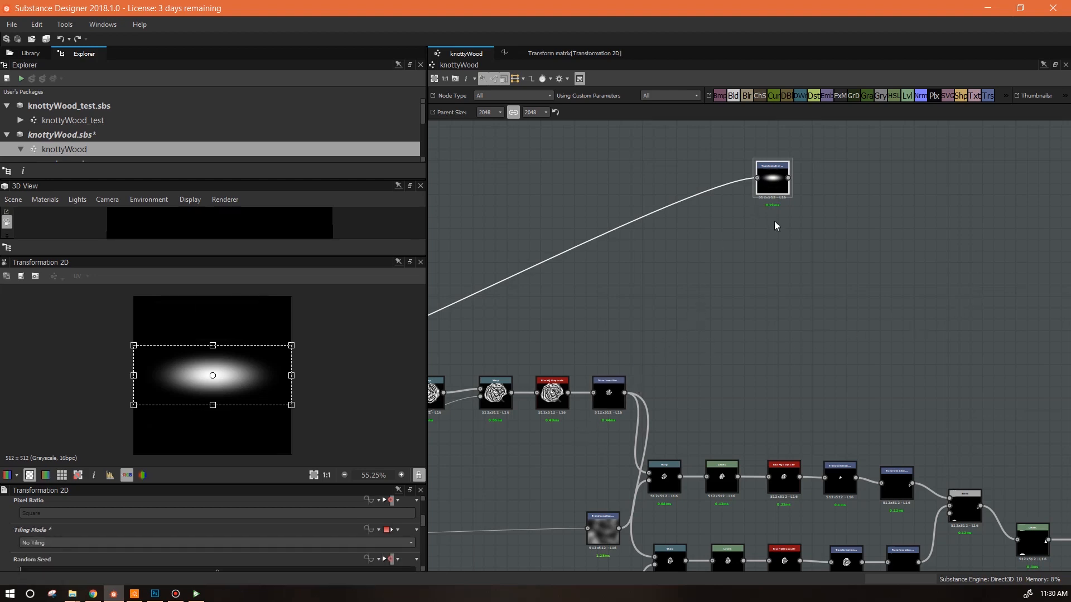
Step: Add a Blend node with the ellipse as foreground and the transformed knot as background, and set its opacity to 0.69
drag(739, 106, 625, 392)
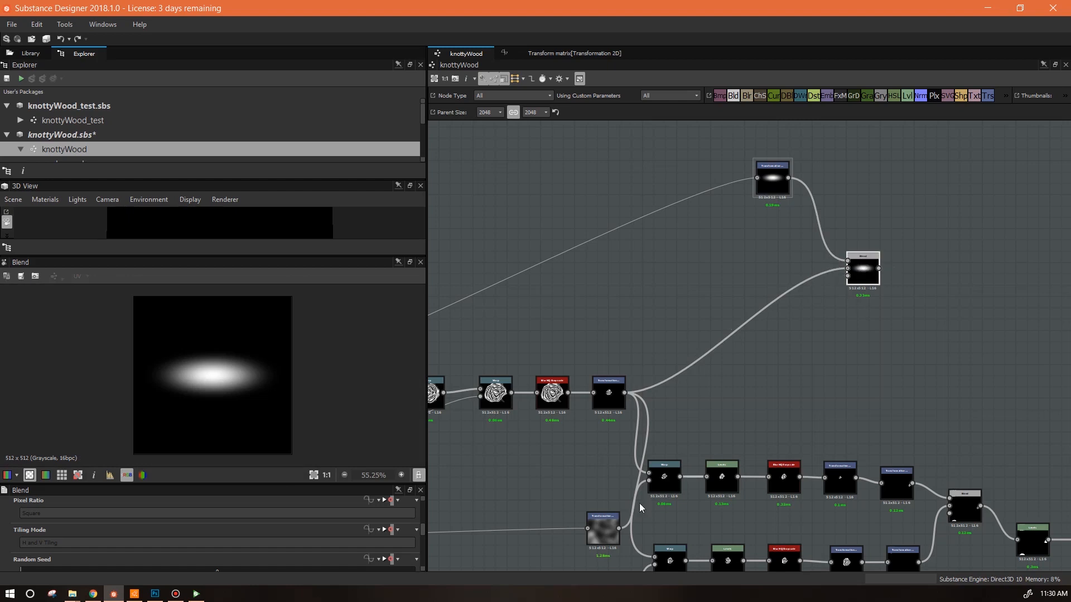
scroll(423, 528, down, 3)
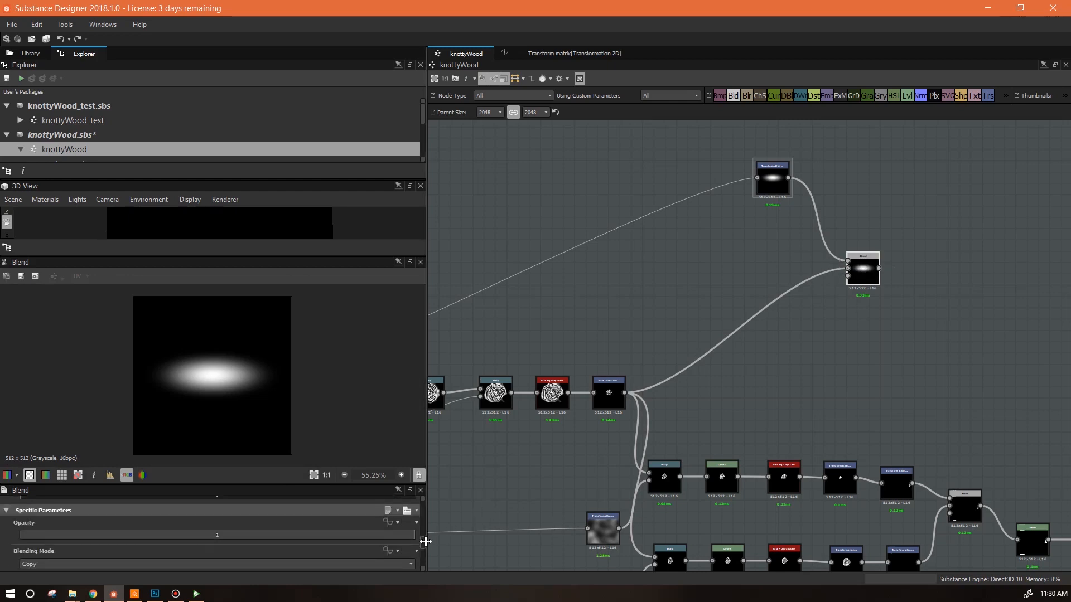
drag(408, 536, 292, 550)
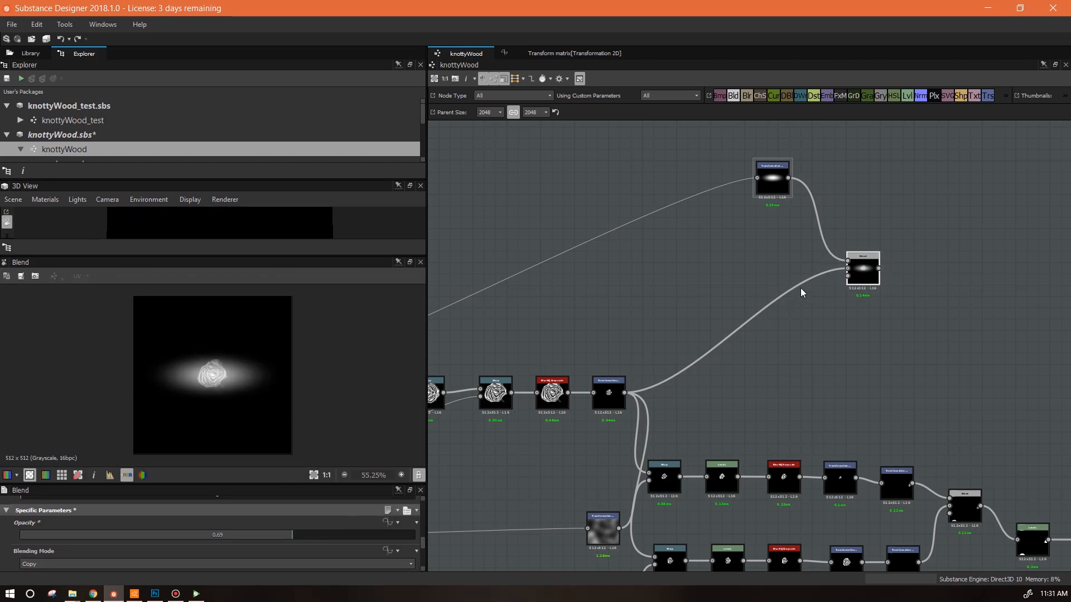
Step: Stretch the ellipse transformation slightly taller and wider around the knot while previewing the Blend, and reselect the Blend node
middle_drag(800, 259, 889, 295)
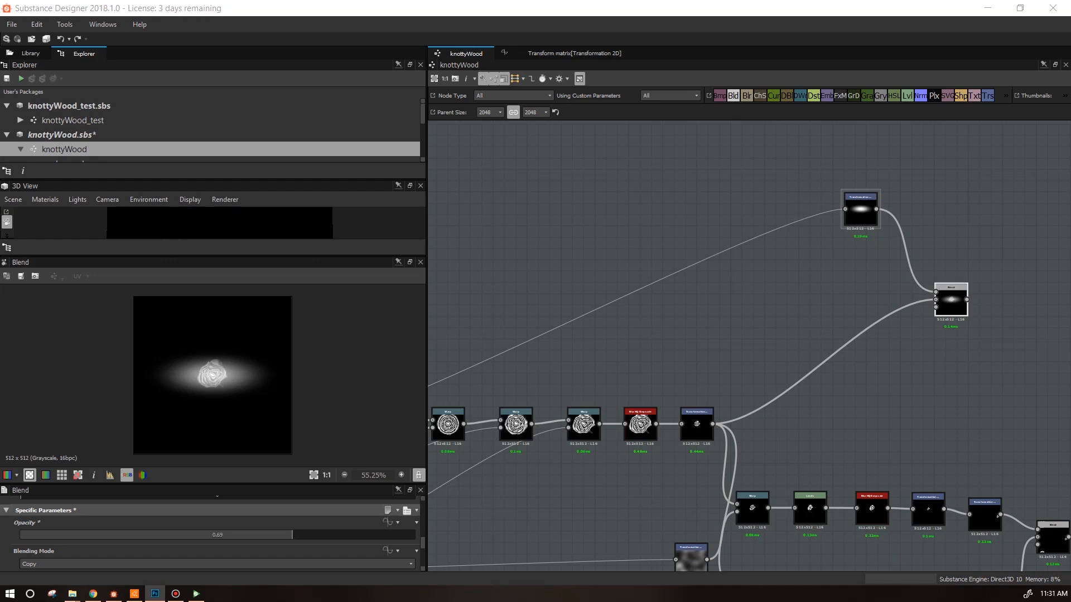
middle_drag(509, 490, 703, 477)
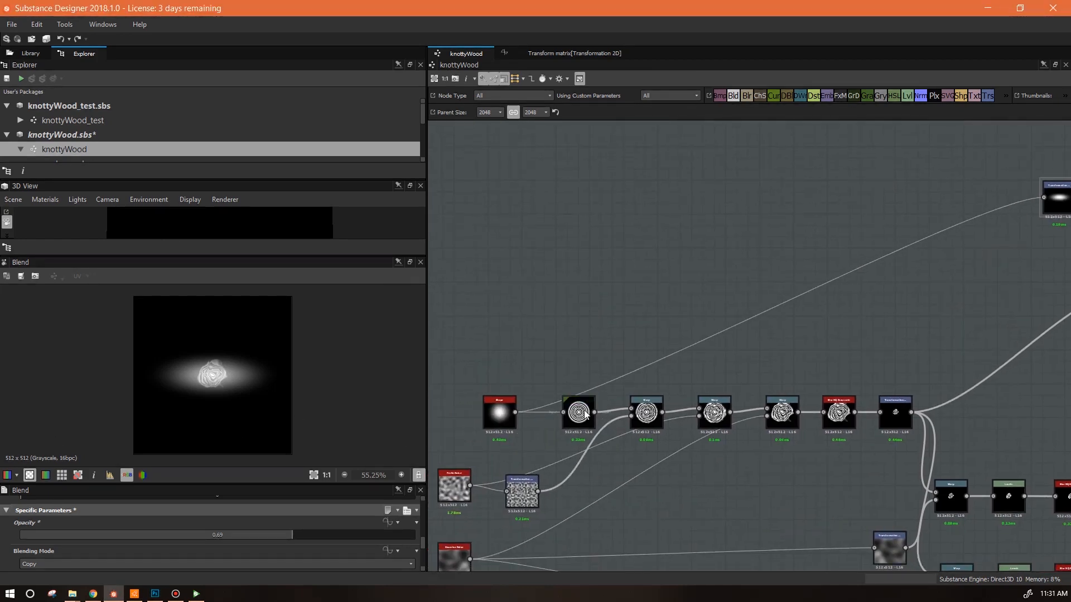
middle_drag(826, 504, 489, 531)
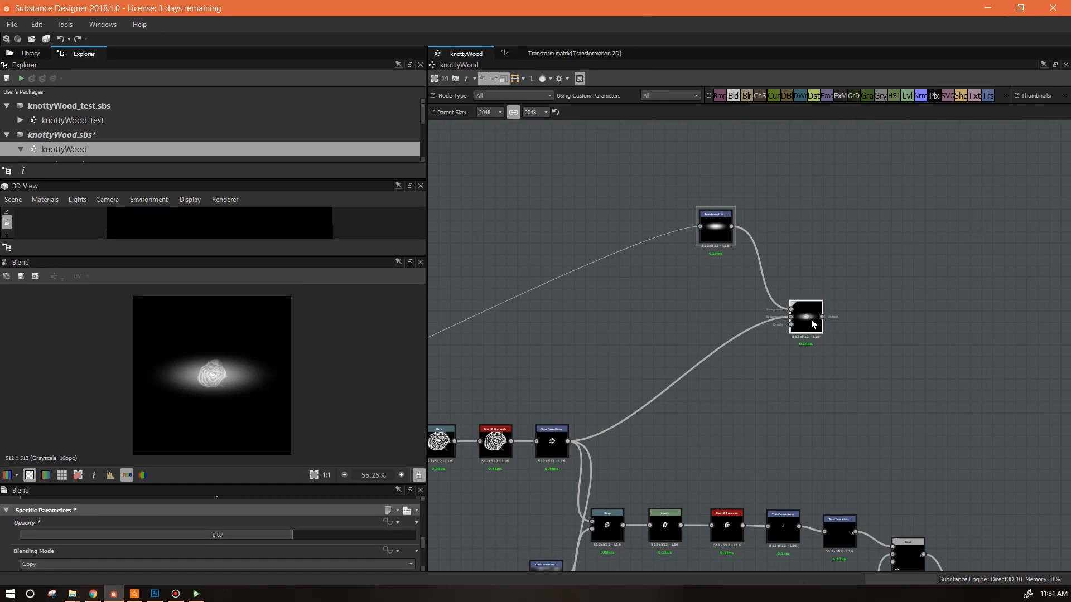
click(719, 232)
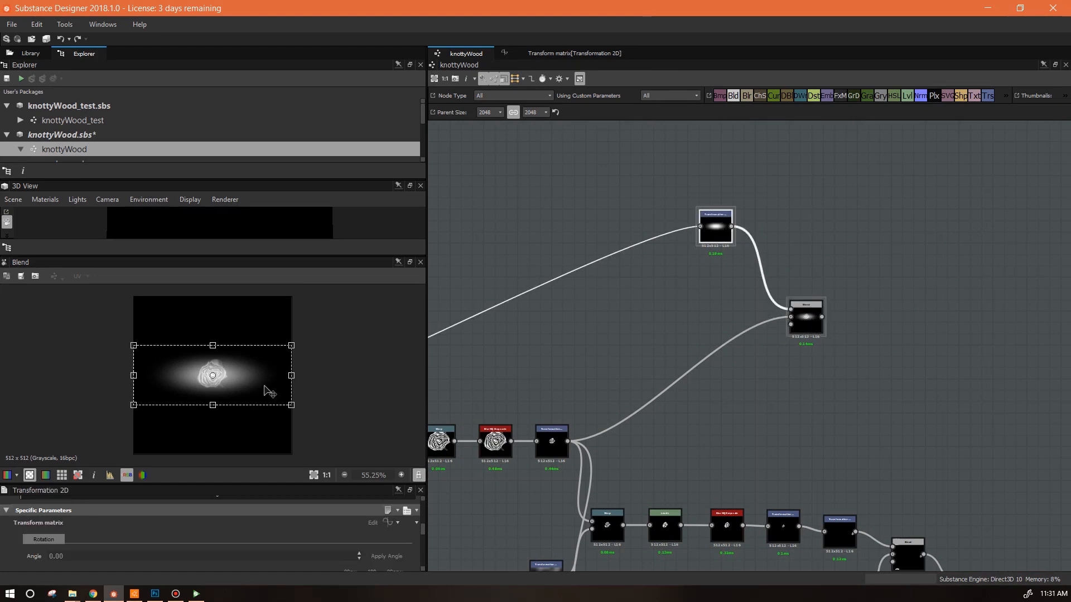
drag(263, 385, 264, 384)
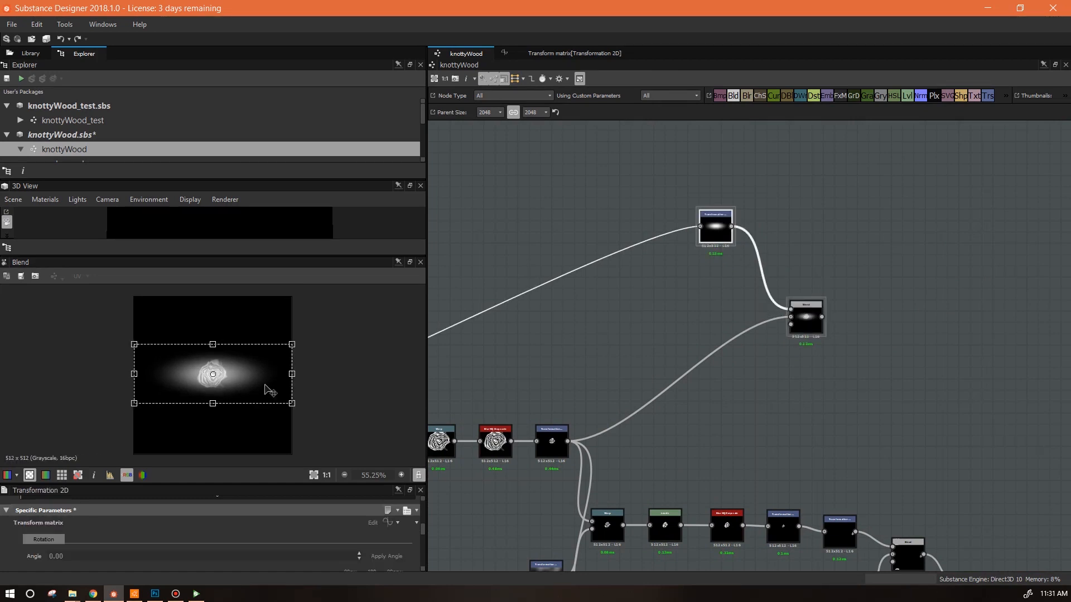
drag(213, 344, 212, 341)
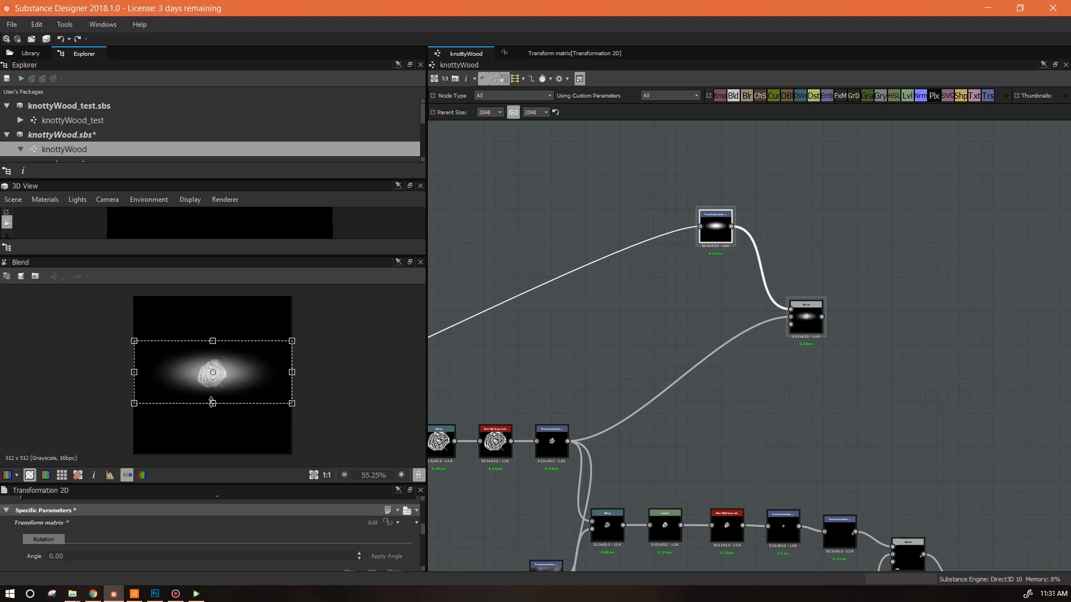
drag(211, 403, 212, 406)
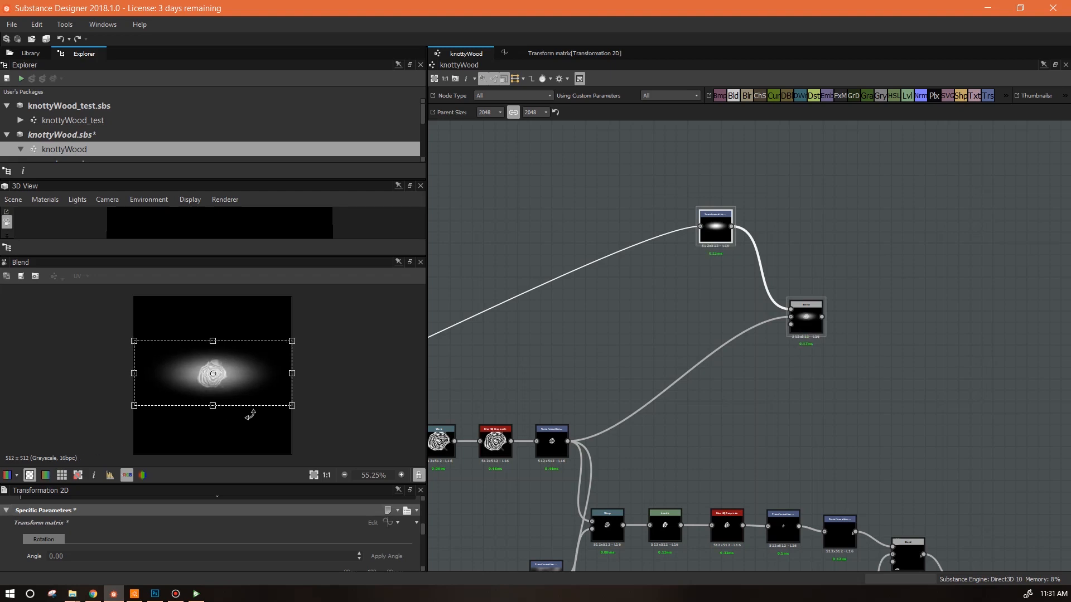
drag(292, 373, 256, 386)
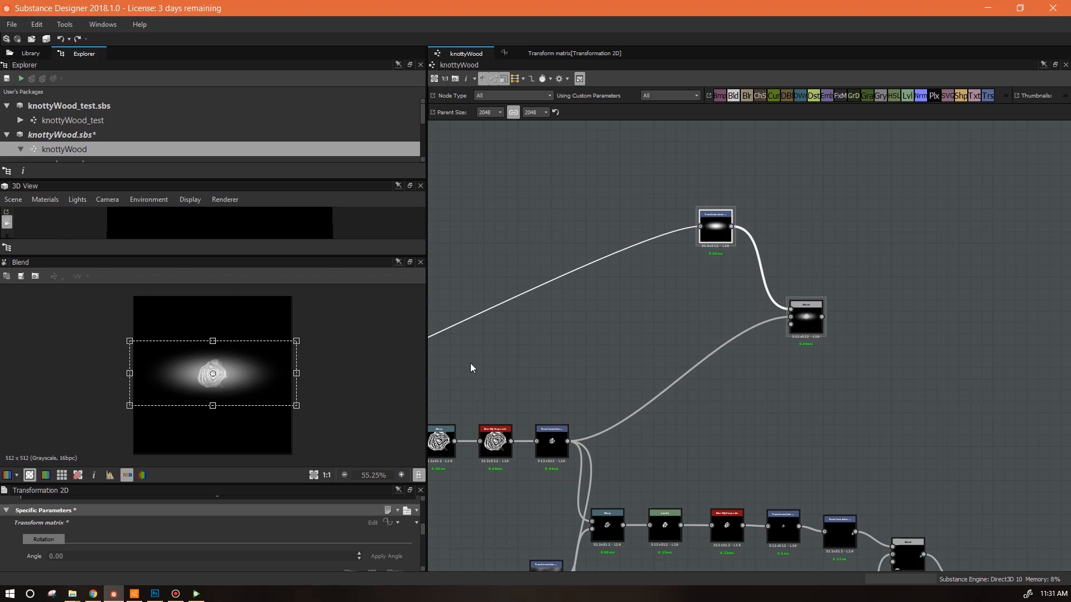
click(803, 318)
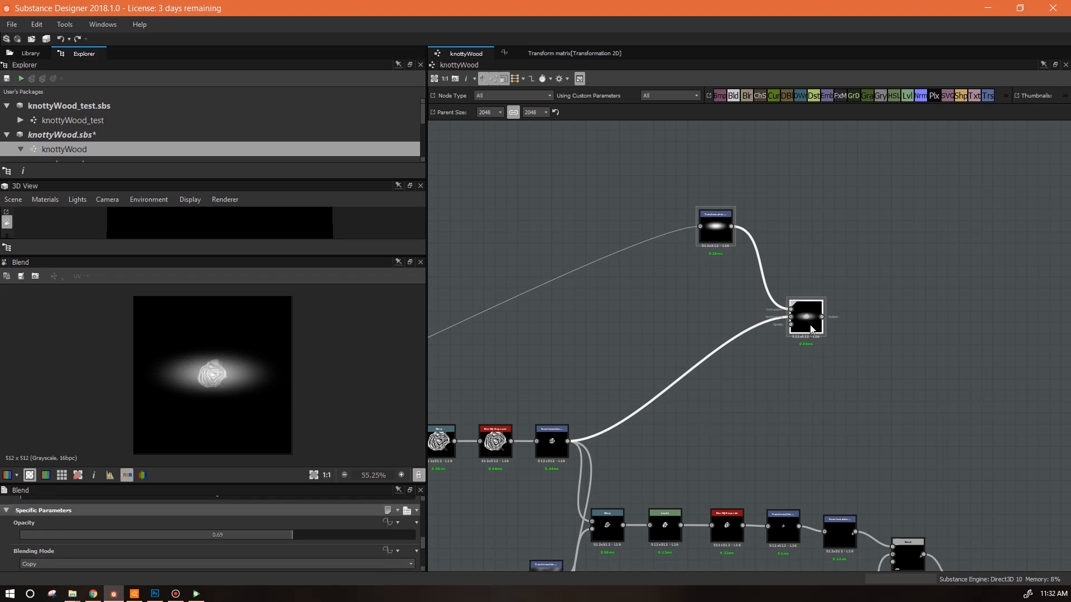
Step: Add a Warp node beside the Blend and connect the Blend's output to its main input
drag(811, 329, 812, 307)
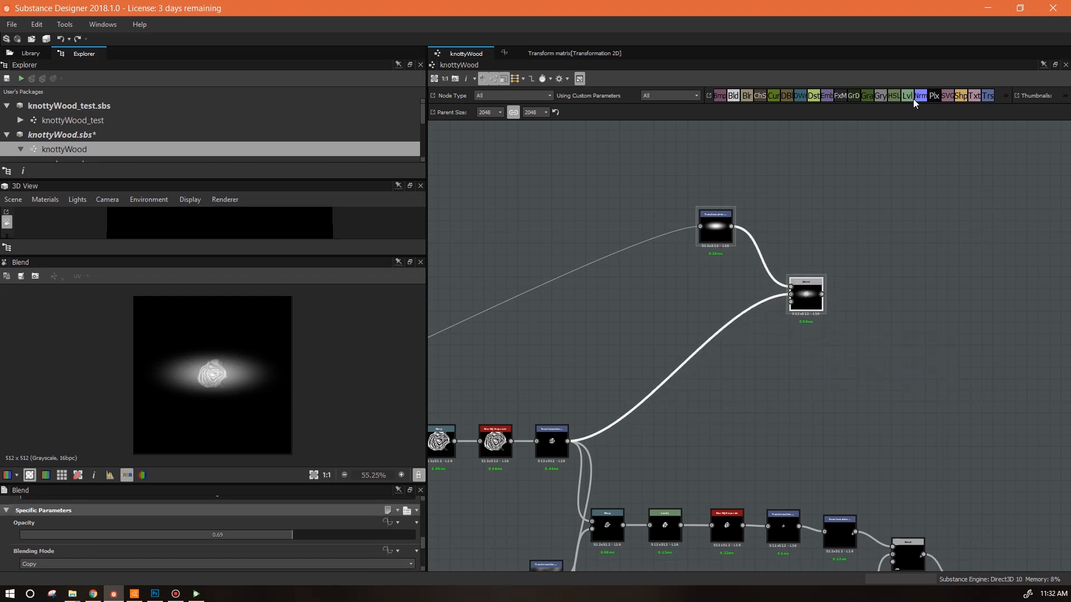
right_click(856, 174)
mouse_move(902, 182)
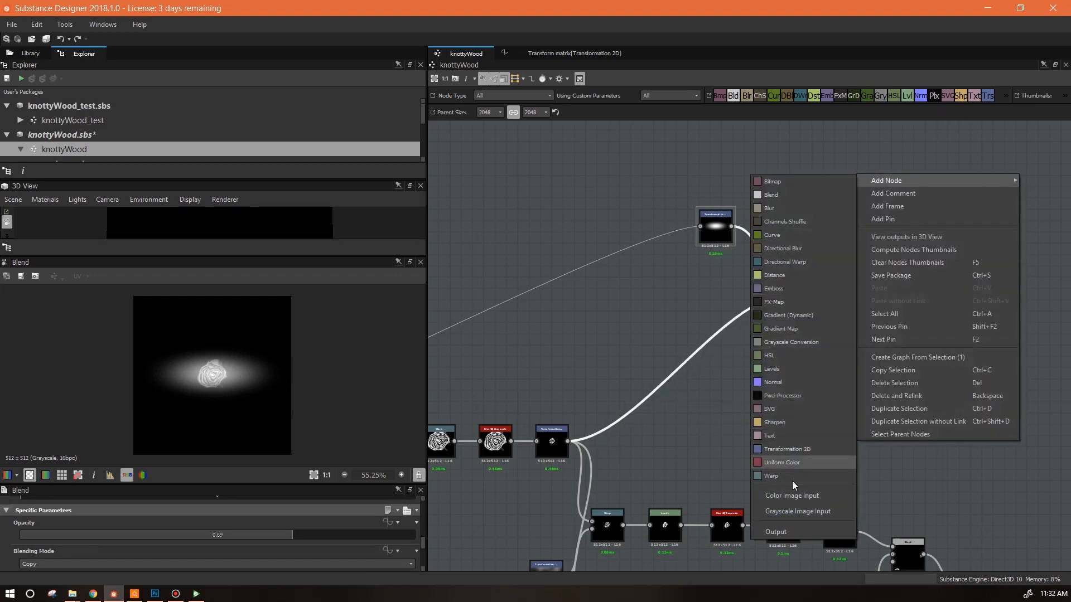
click(770, 476)
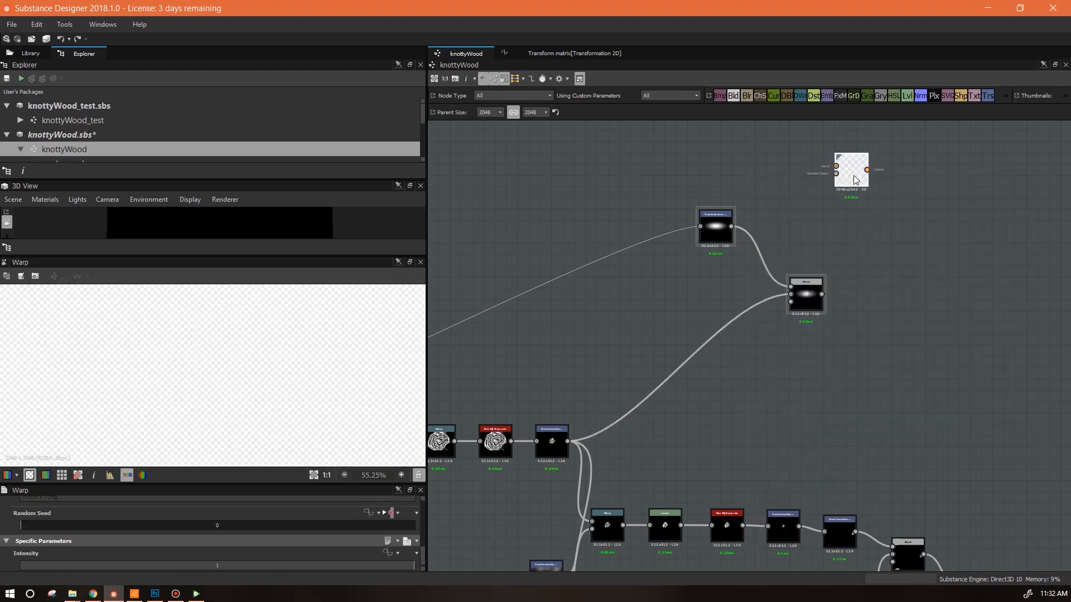
drag(915, 277, 910, 301)
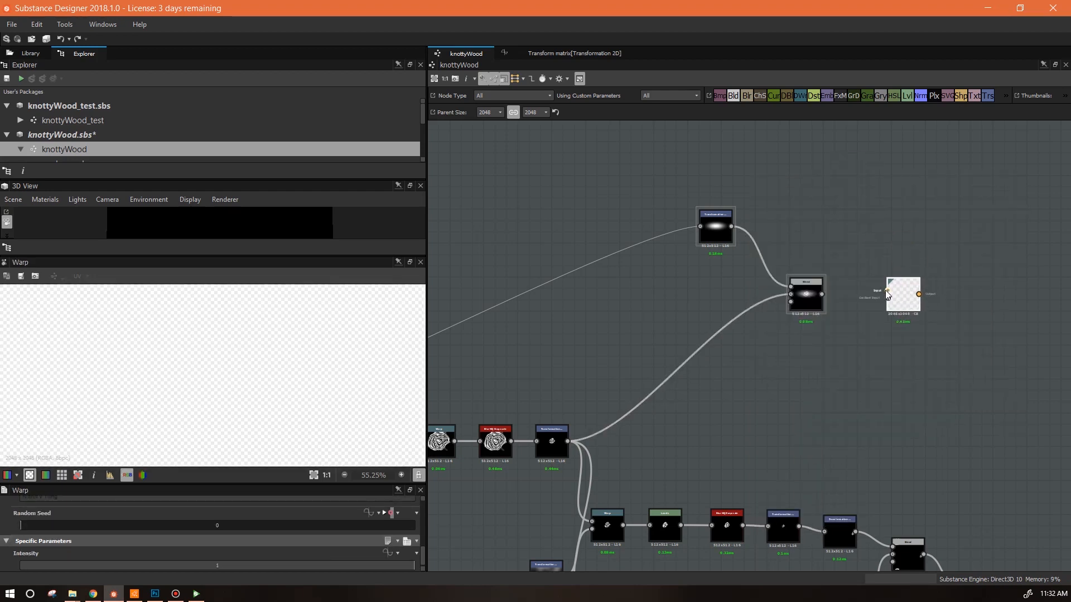
drag(825, 293, 824, 294)
middle_drag(885, 353, 888, 202)
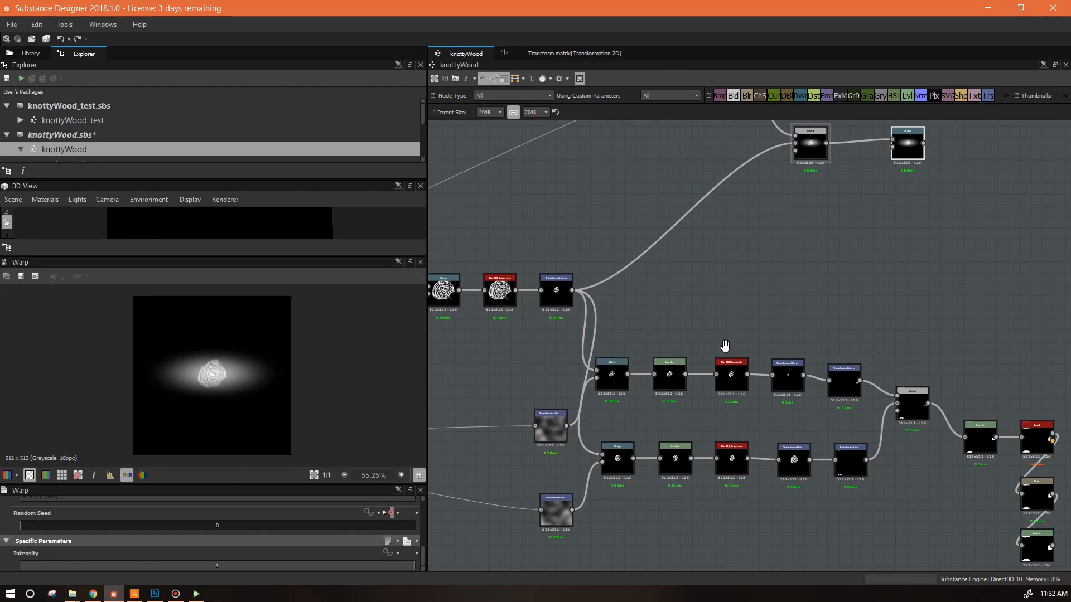
Step: Rewire the Warp's main input to the ellipse transformation instead of the Blend, and rearrange the three nodes
middle_drag(725, 346, 697, 454)
drag(694, 187, 534, 195)
drag(783, 253, 772, 292)
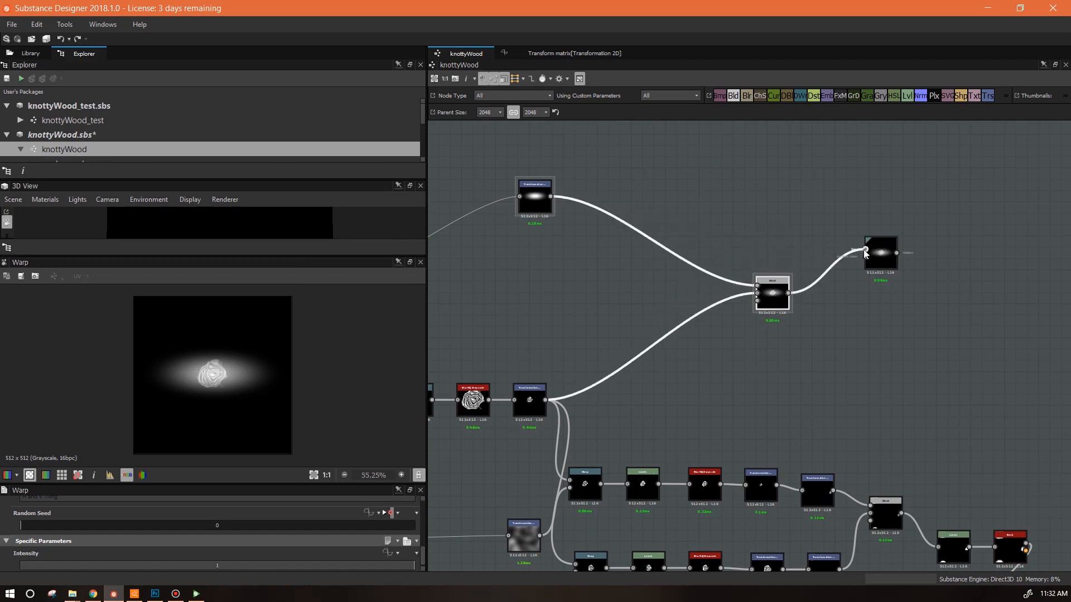
drag(577, 222, 550, 197)
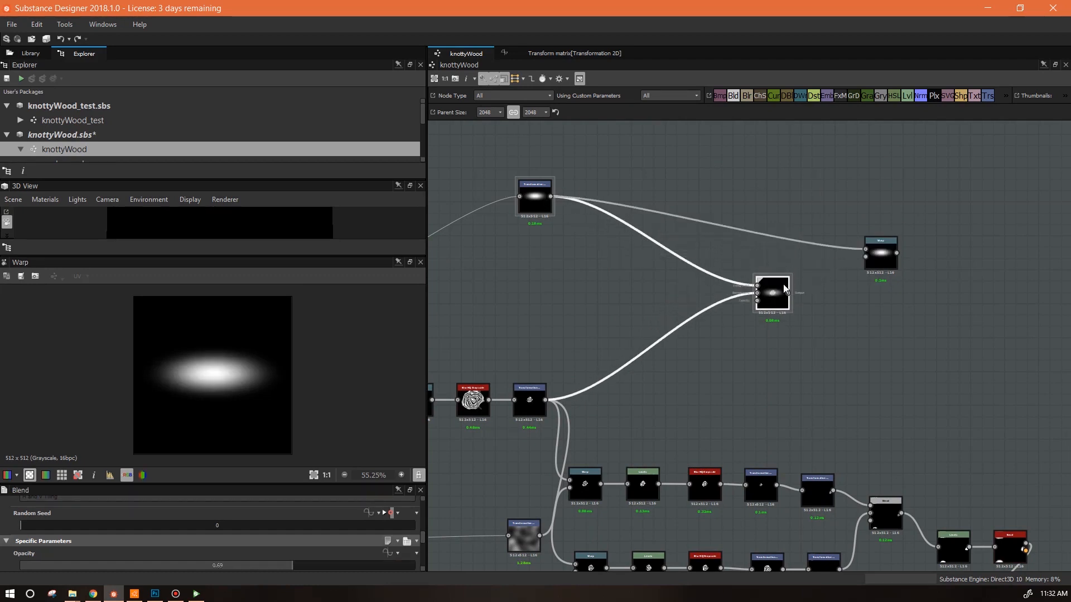
drag(779, 290, 632, 319)
drag(887, 257, 733, 212)
click(628, 322)
drag(627, 322, 548, 299)
Step: Move the Warp closer to the ellipse transformation and connect the upper noise transformation to its gradient input
middle_drag(698, 301, 784, 292)
drag(767, 217, 689, 201)
middle_drag(737, 307, 761, 265)
click(644, 460)
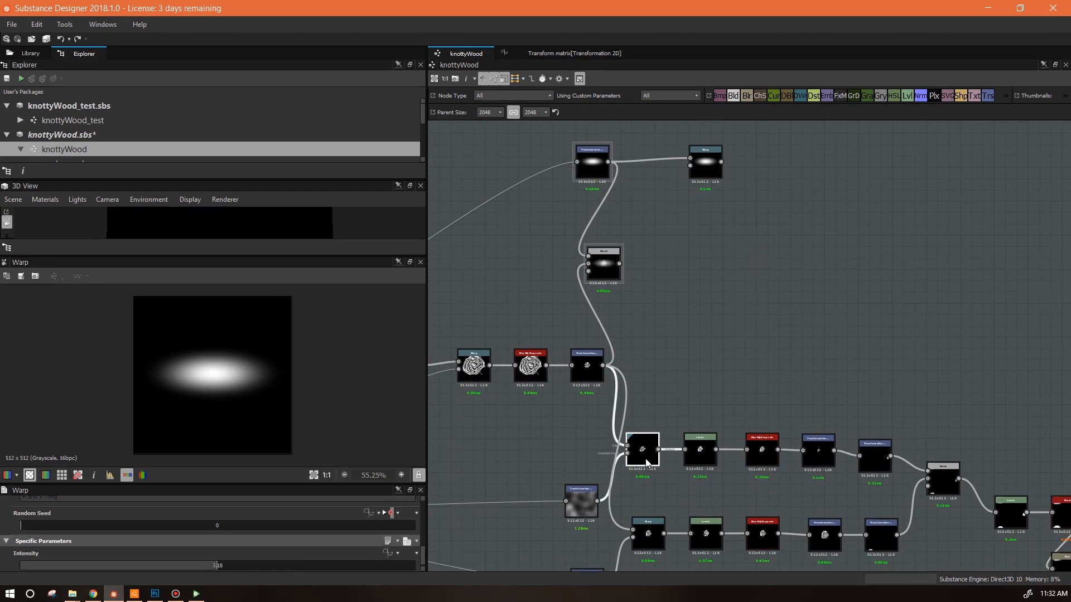
drag(690, 166, 658, 449)
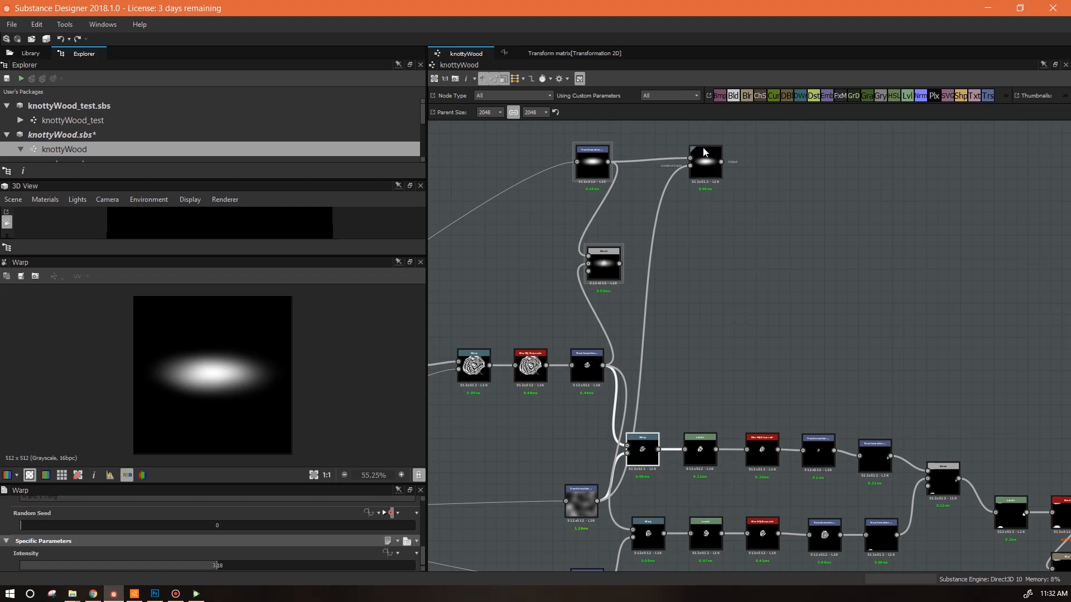
mouse_move(711, 355)
middle_down()
mouse_move(732, 316)
mouse_move(717, 365)
middle_up()
Step: Set the ellipse Warp's intensity to 2, then raise it to about 3.03
click(711, 174)
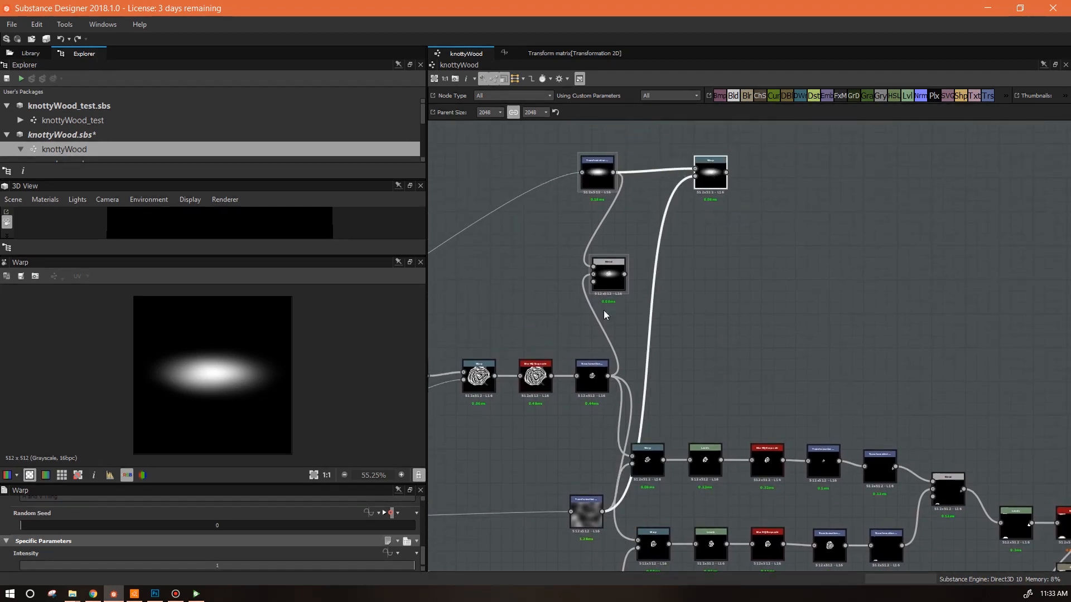
mouse_move(410, 566)
mouse_down()
mouse_move(363, 567)
mouse_move(414, 568)
mouse_up()
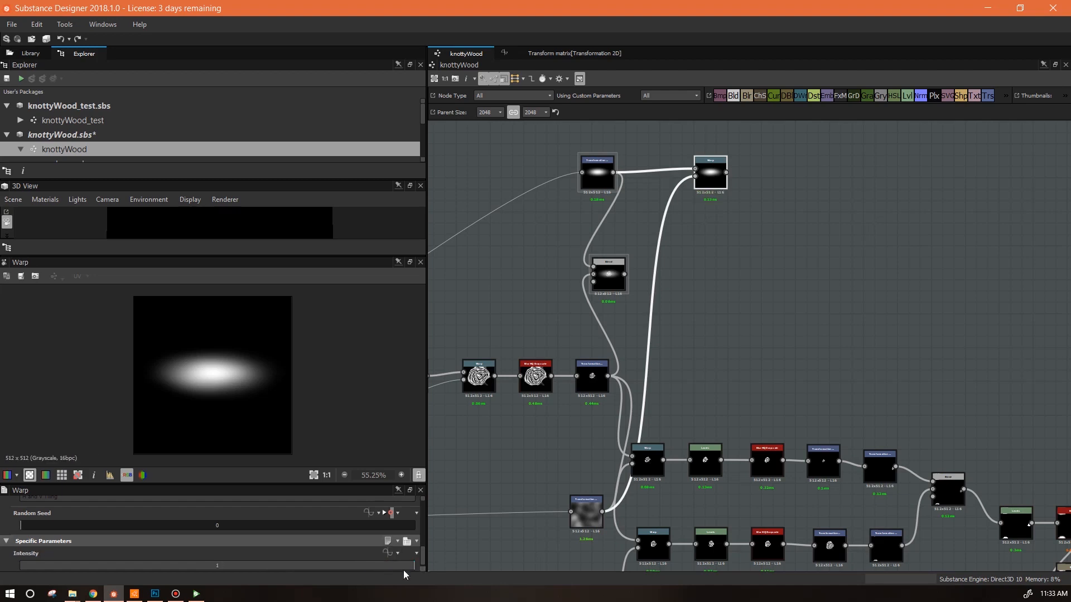
double_click(219, 564)
text(2)
key(Return)
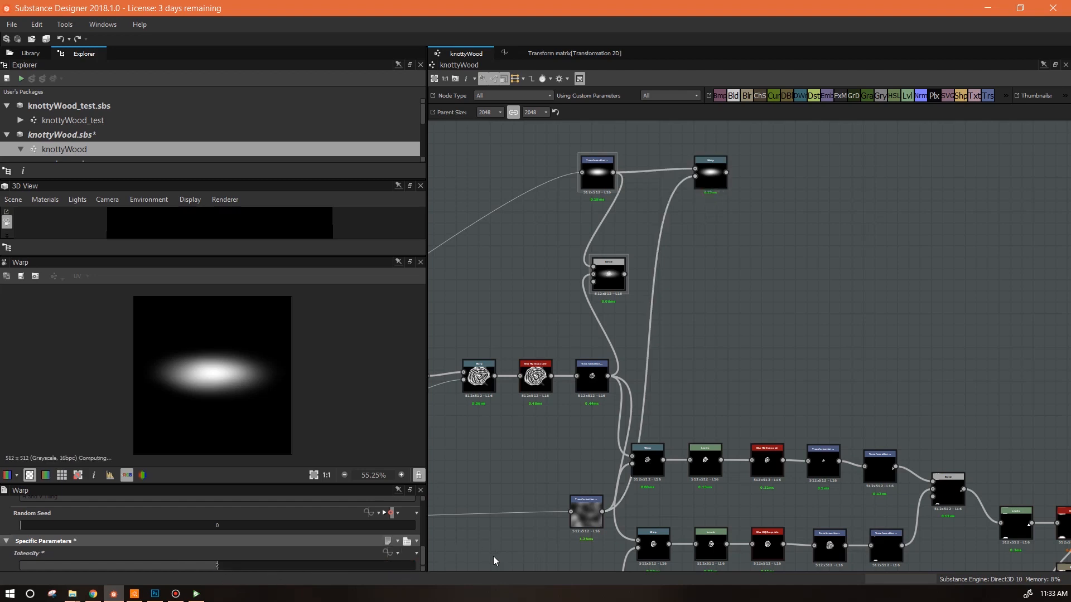
drag(222, 566, 318, 570)
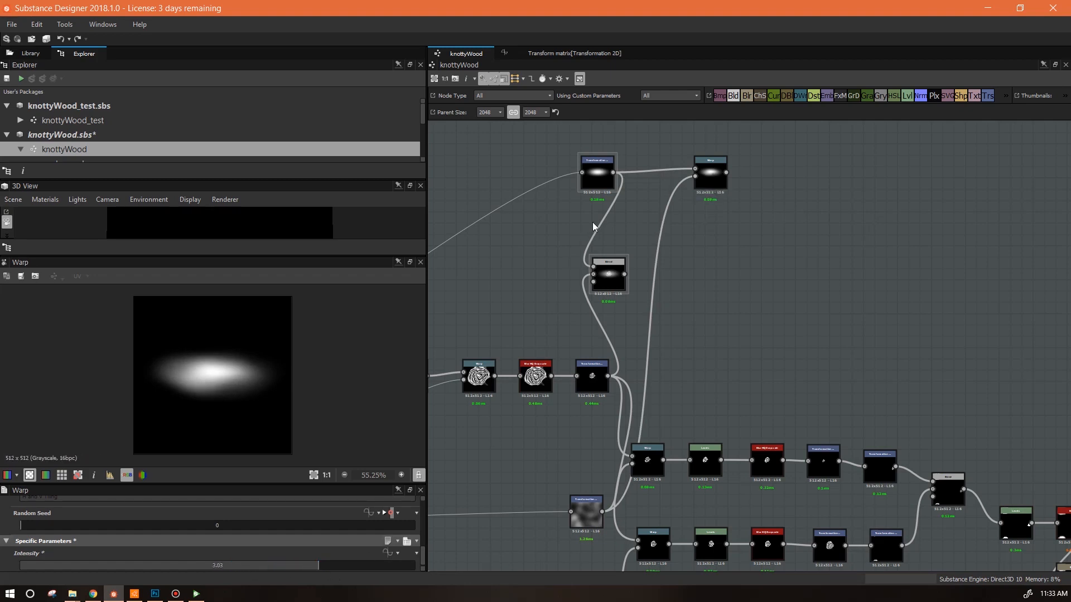
Step: Connect the Warp to the Blend's foreground, raise the Warp's intensity to about 4.99, and tidy the two nodes
drag(608, 268, 761, 257)
drag(726, 172, 746, 255)
drag(276, 567, 345, 566)
click(710, 173)
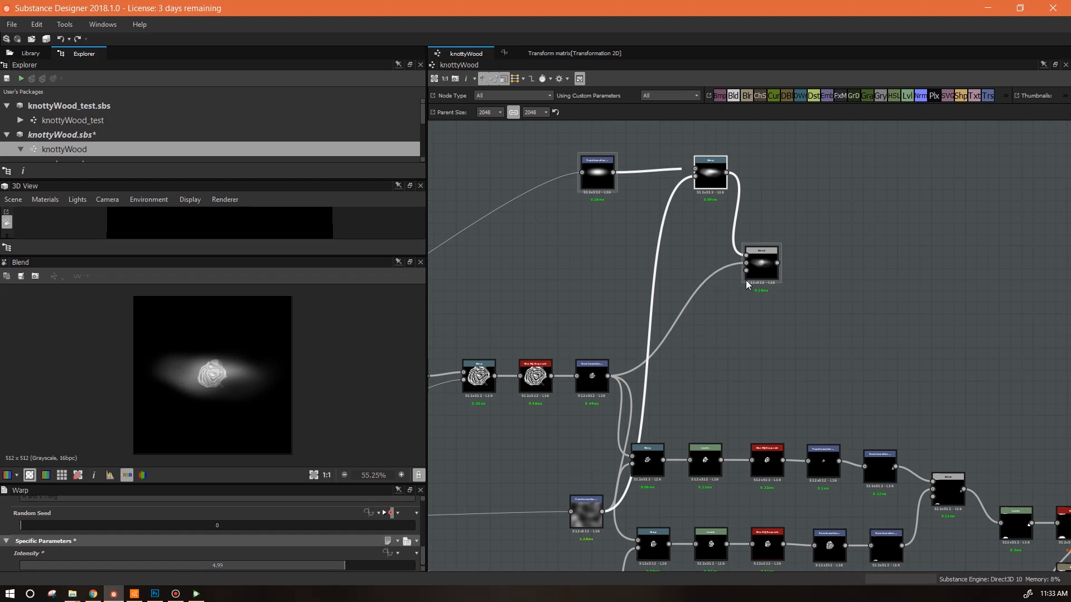
drag(745, 280, 739, 268)
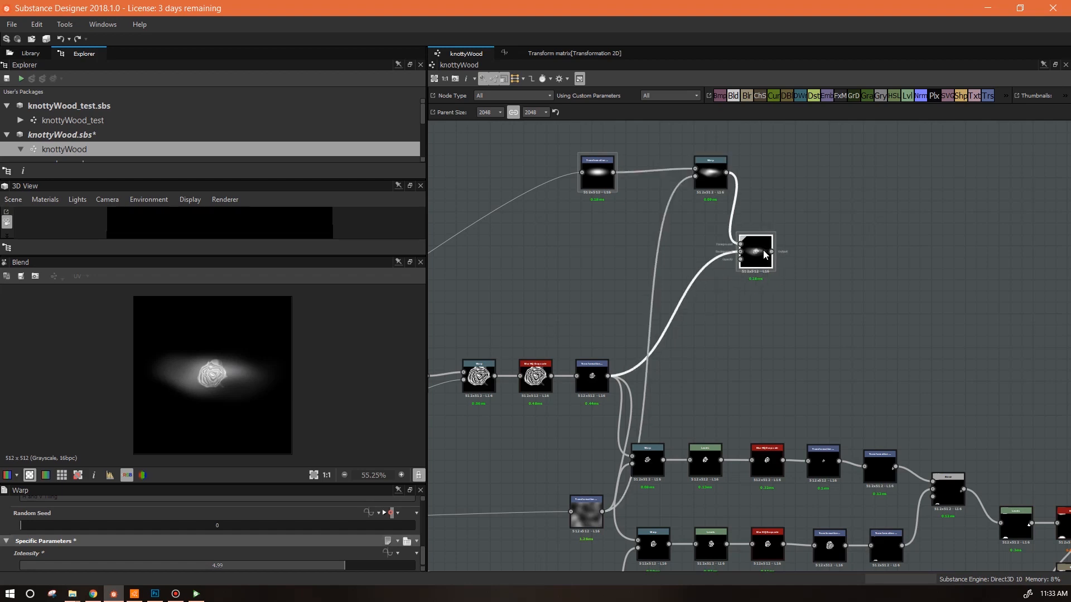
drag(718, 177, 690, 178)
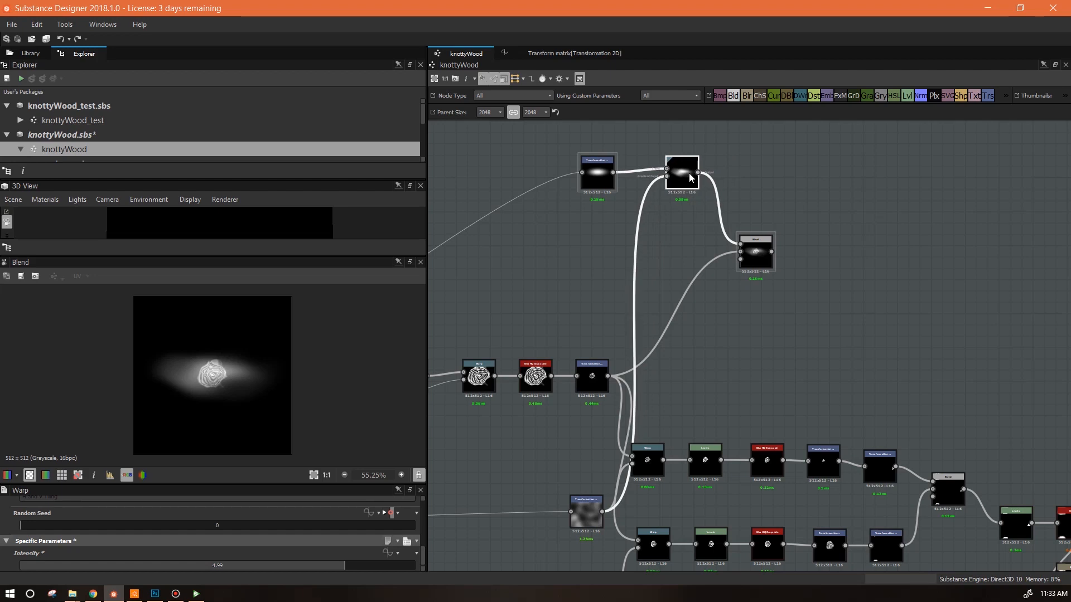
middle_drag(755, 258, 751, 229)
Step: Add a second Warp node fed by the ellipse transformation, with the lower noise transformation as its gradient input
click(952, 153)
right_click(899, 168)
mouse_move(941, 174)
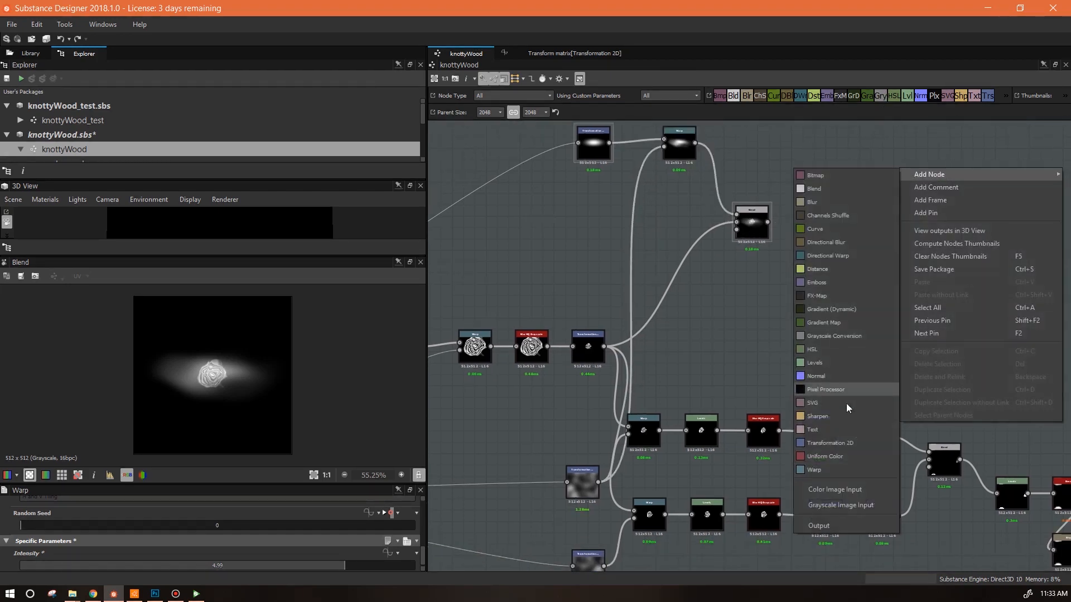
click(832, 474)
drag(912, 164, 709, 254)
drag(611, 144, 680, 260)
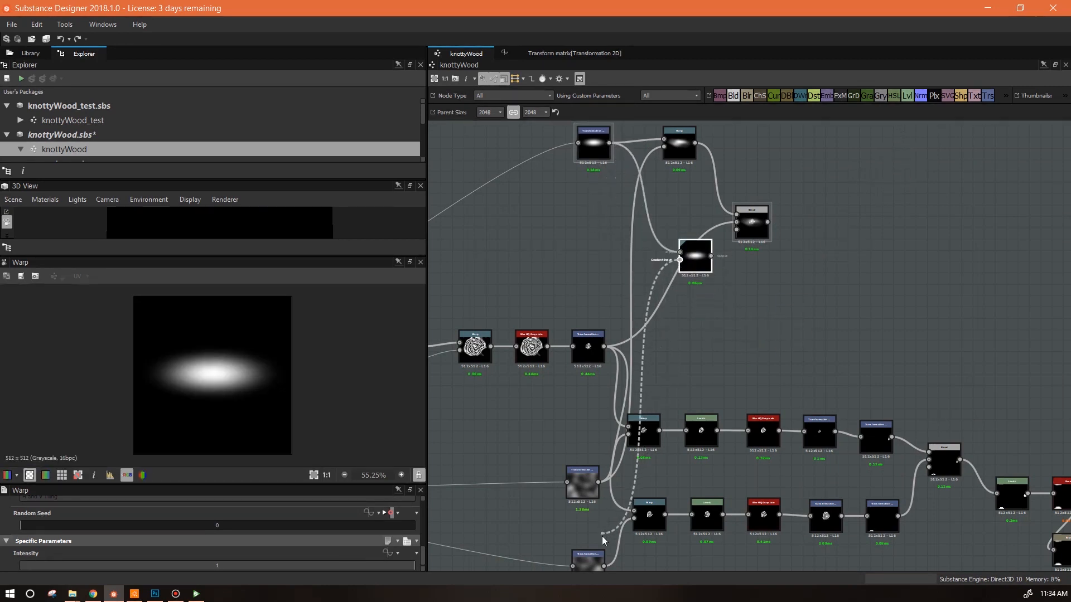
drag(665, 514, 809, 318)
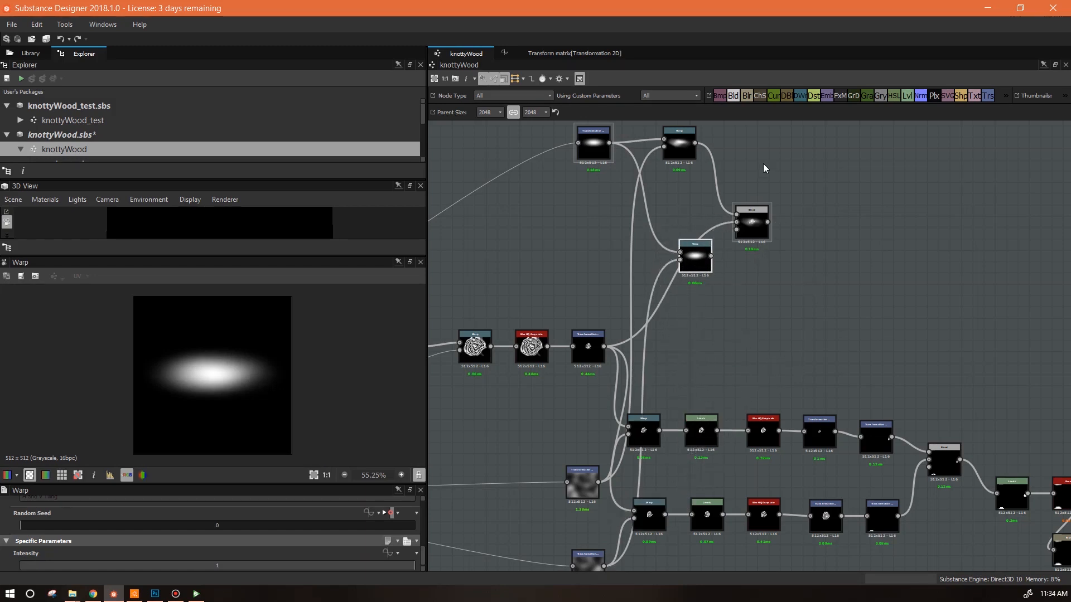
Step: Preview the Blend, feed its foreground from the second Warp, and set that Warp's intensity to 10, then about 5.52
double_click(752, 222)
drag(710, 265, 690, 225)
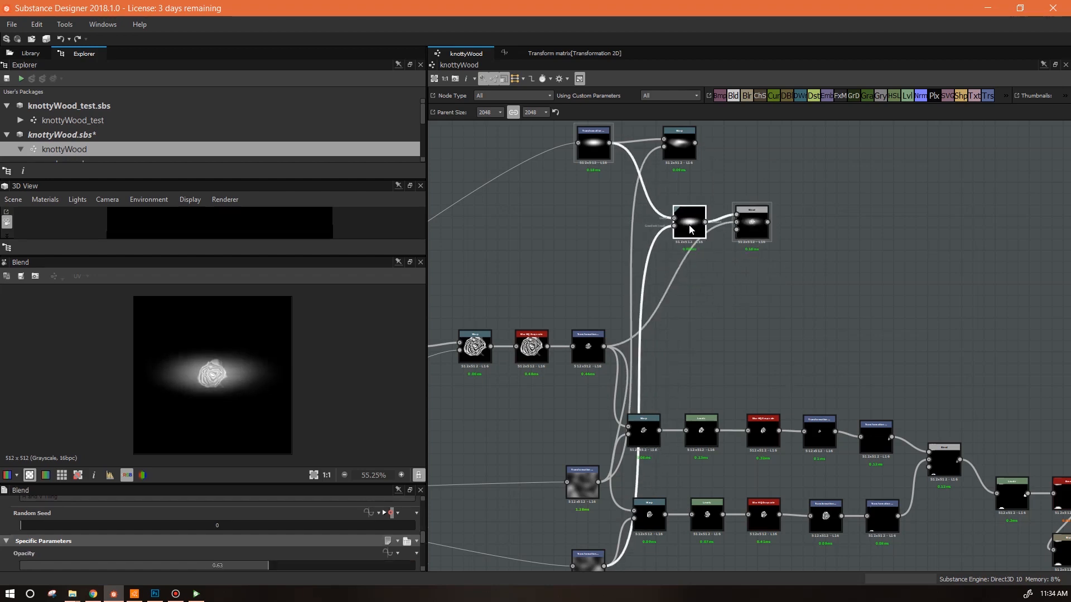
click(690, 227)
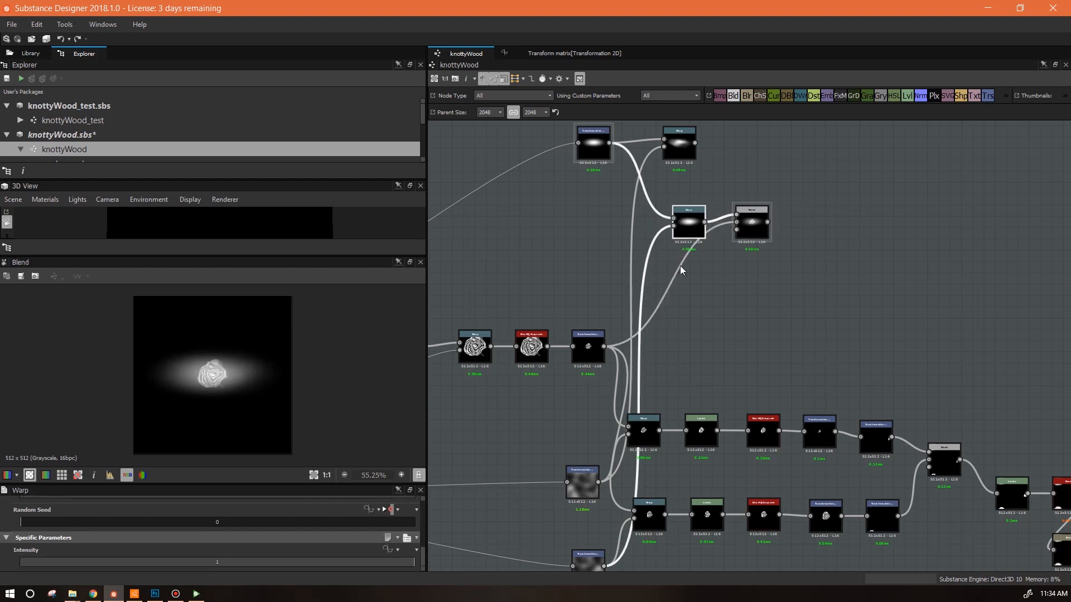
double_click(216, 565)
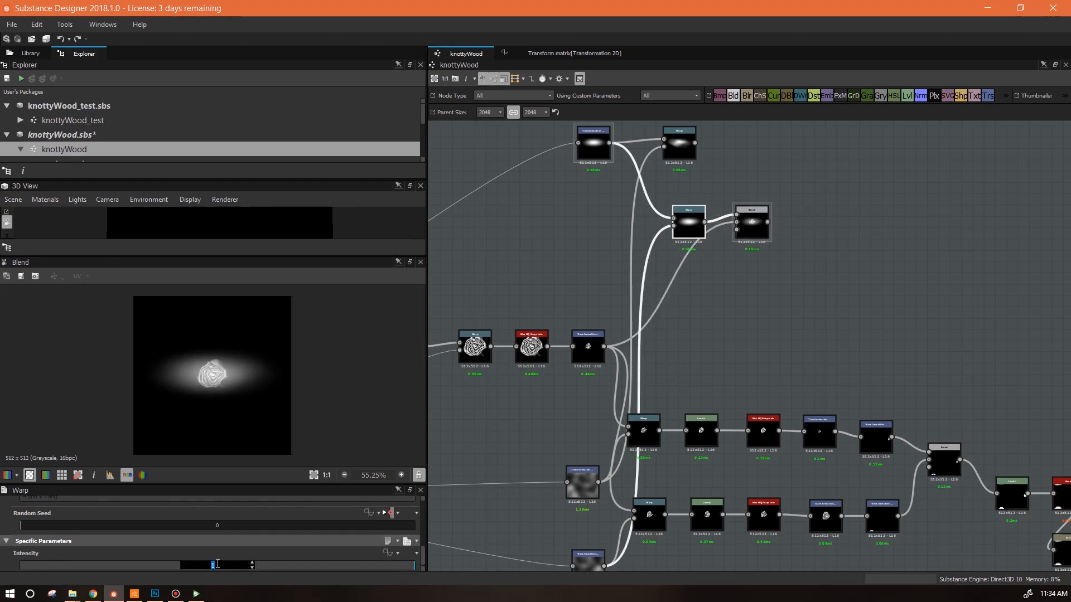
text(10)
key(Return)
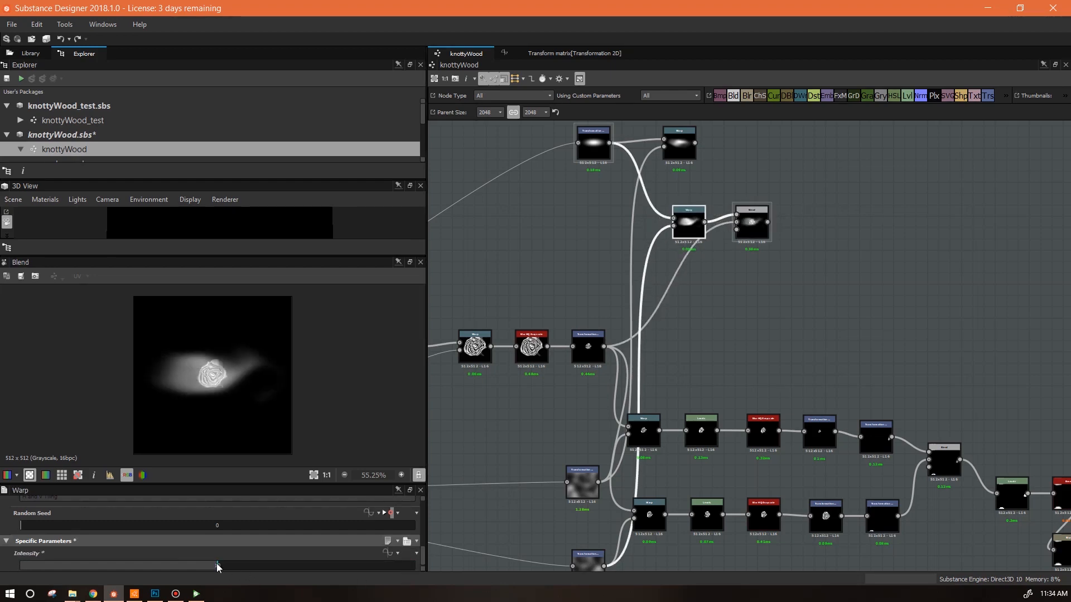
drag(217, 565, 129, 568)
Step: Move the Blend down beside the knot transformation and stack the two Warps next to the ellipse transformation
drag(752, 220, 707, 323)
drag(691, 226, 686, 215)
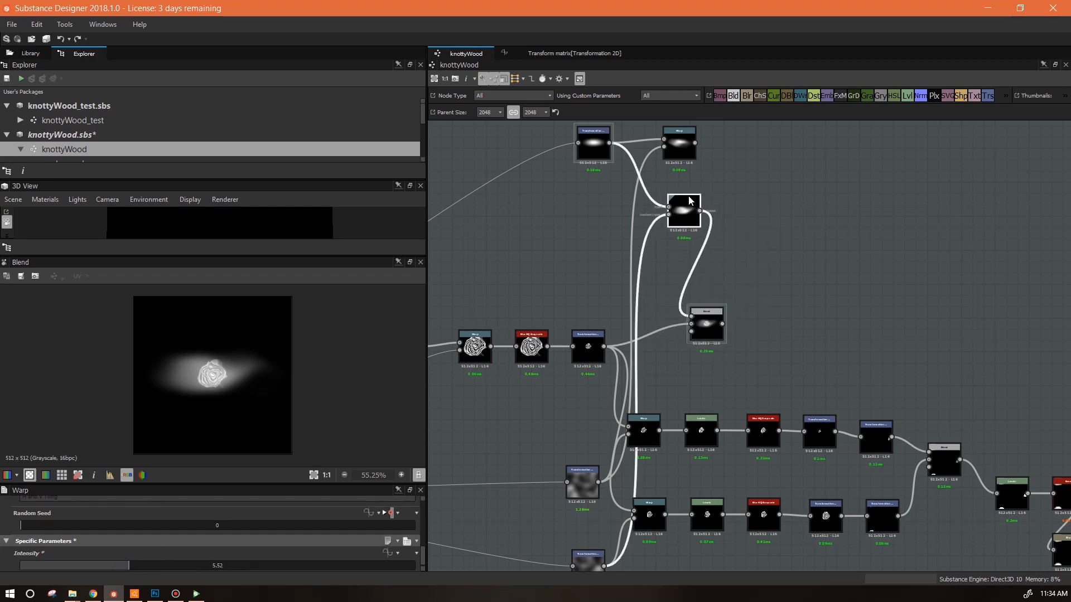
drag(680, 223, 681, 212)
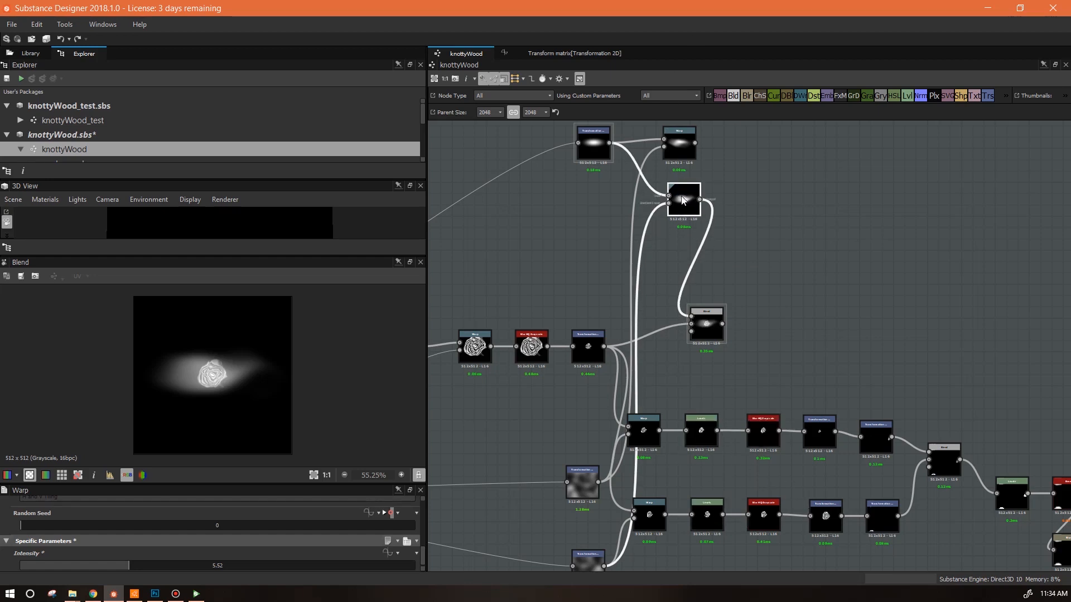
drag(683, 200, 679, 199)
middle_drag(785, 203, 754, 276)
drag(576, 218, 572, 238)
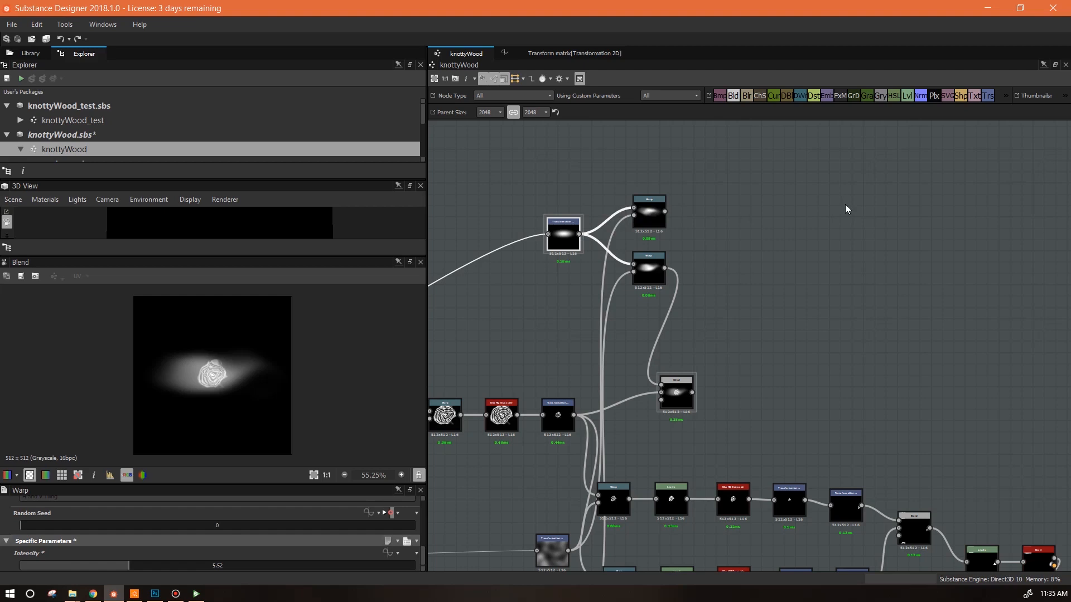
Step: Duplicate the four Transformation 2D nodes ending the two knot branches and place the copies beside the ellipse Warps
middle_drag(847, 213, 726, 239)
middle_drag(765, 361, 803, 165)
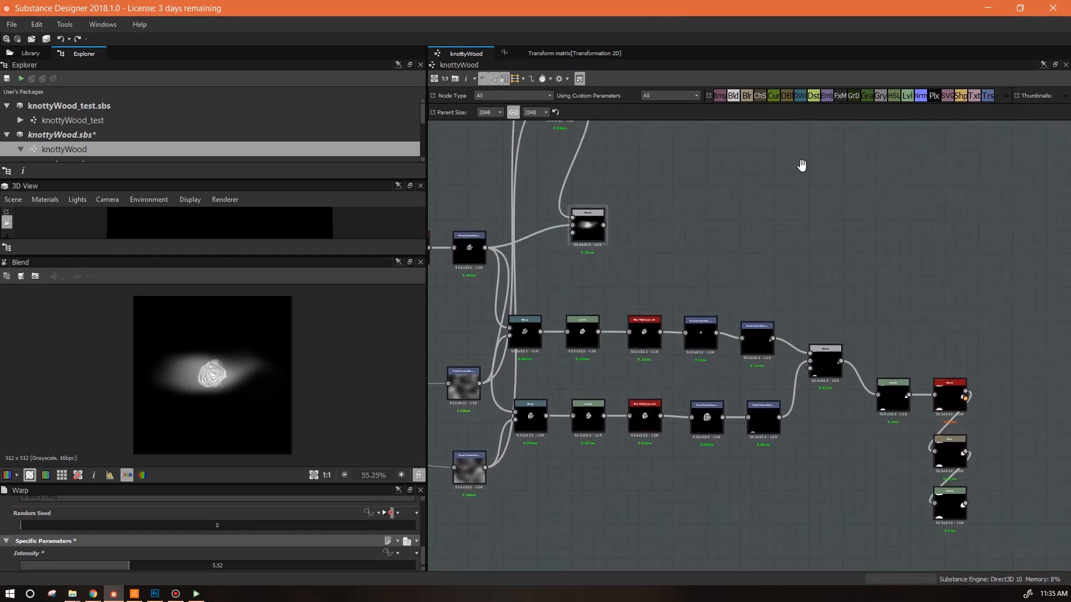
click(758, 418)
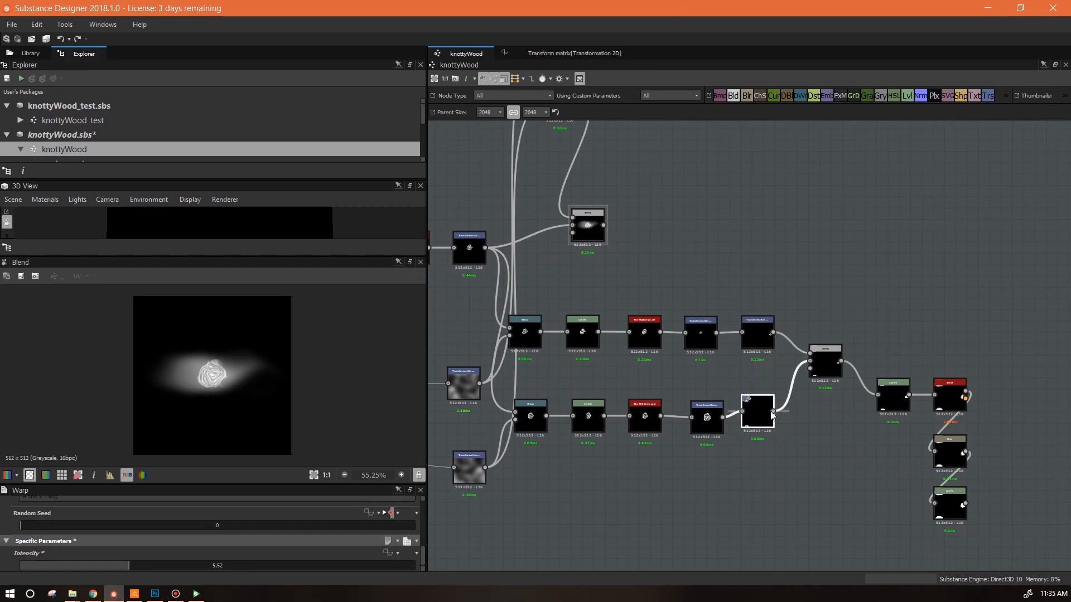
drag(673, 296, 783, 456)
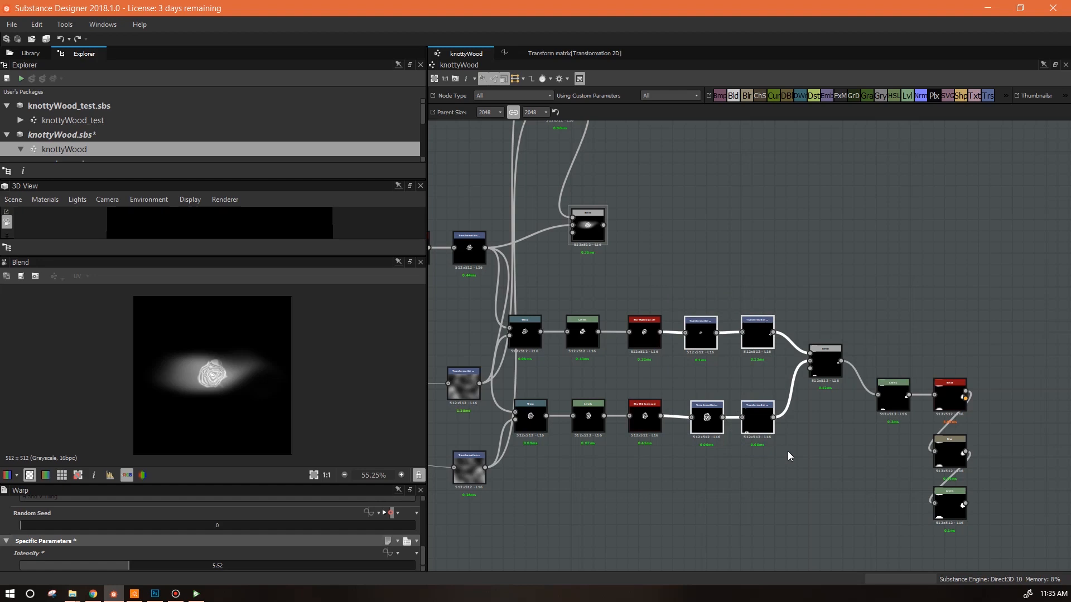
key(ctrl+d)
drag(723, 301, 738, 158)
middle_drag(915, 245, 954, 399)
drag(778, 307, 743, 190)
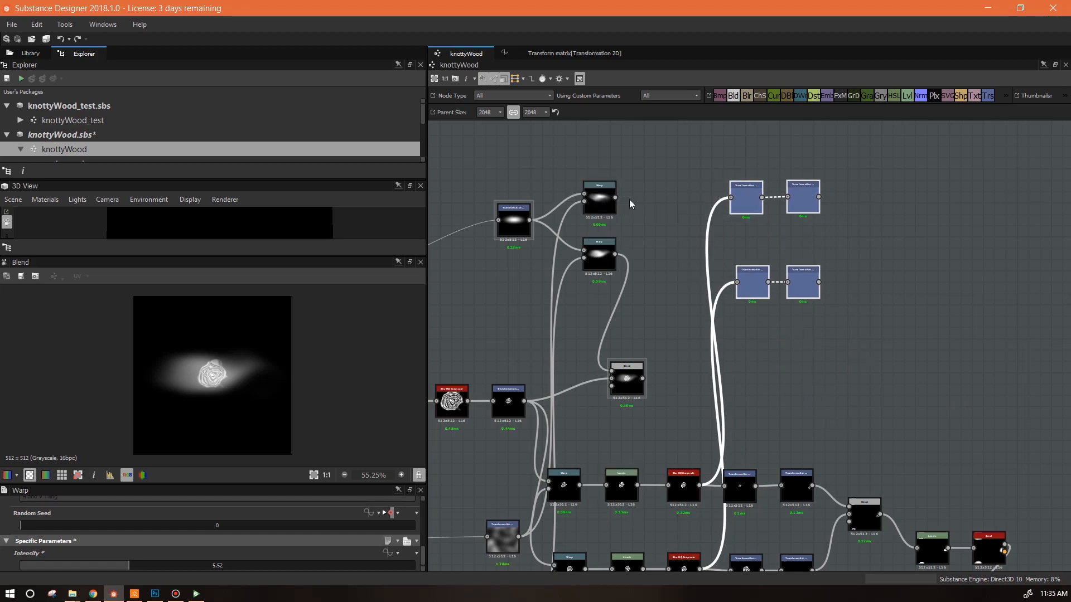
Step: Connect each ellipse Warp to its own pair of duplicated transformations and move the pairs closer to the Warps
drag(675, 199, 730, 198)
drag(675, 258, 724, 272)
click(752, 293)
drag(717, 185, 683, 201)
drag(771, 180, 731, 198)
drag(733, 267, 689, 255)
drag(785, 272, 734, 260)
Step: Preview the duplicated transformations on the ellipse branches and align the four nodes in two rows
double_click(698, 203)
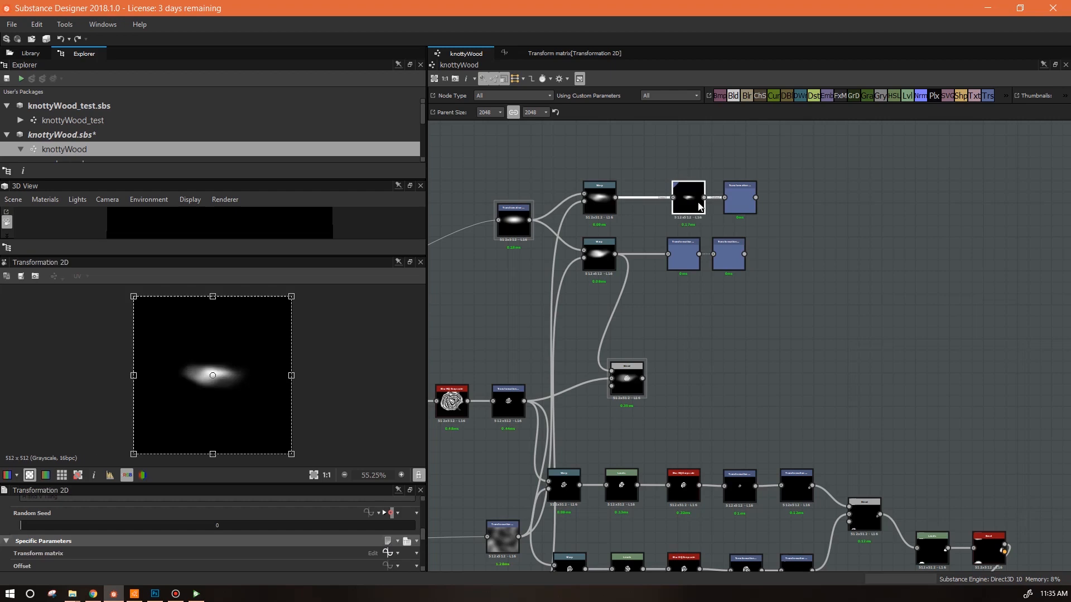
double_click(743, 204)
double_click(729, 253)
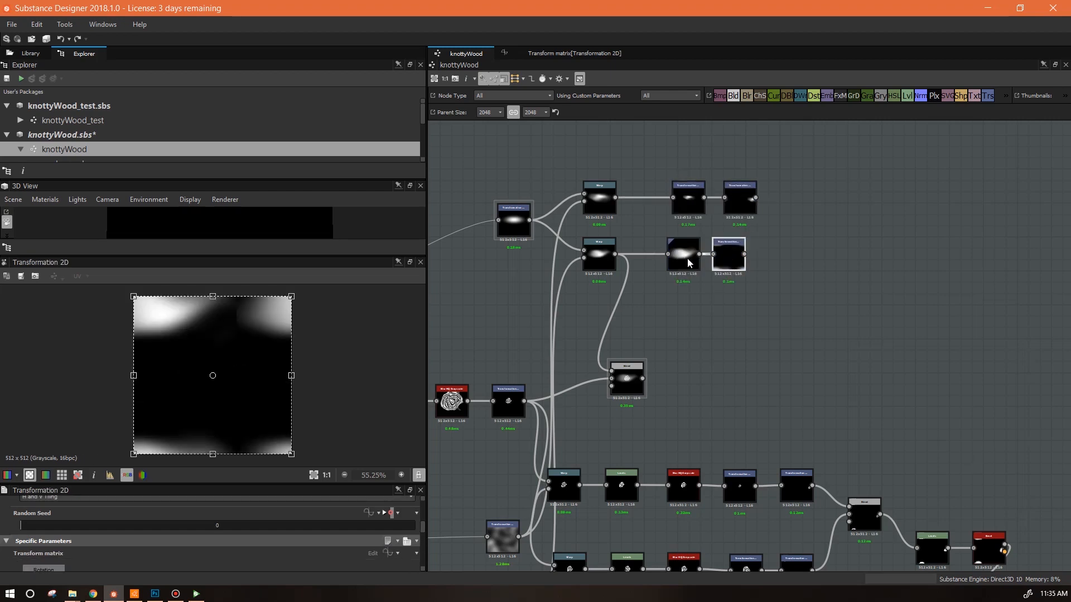
drag(743, 241, 766, 241)
drag(680, 266, 687, 266)
drag(751, 261, 740, 260)
Step: Preview the Blend of knot and warped ellipse, and move it closer to the knot transformation
middle_drag(802, 350, 757, 249)
drag(762, 381, 762, 387)
middle_drag(755, 325, 845, 398)
click(675, 355)
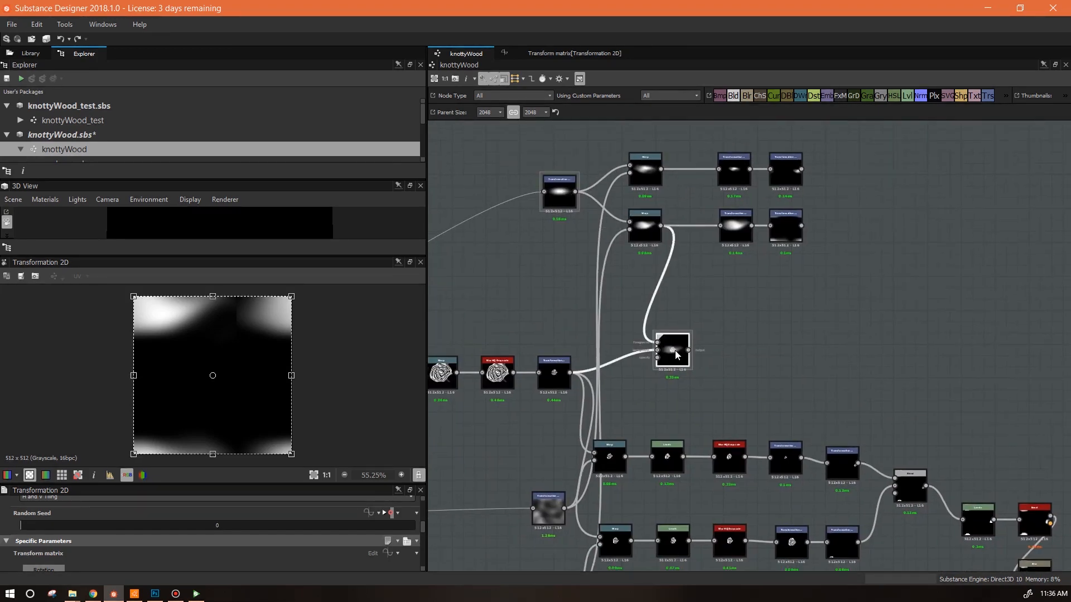
drag(675, 354, 670, 344)
double_click(668, 342)
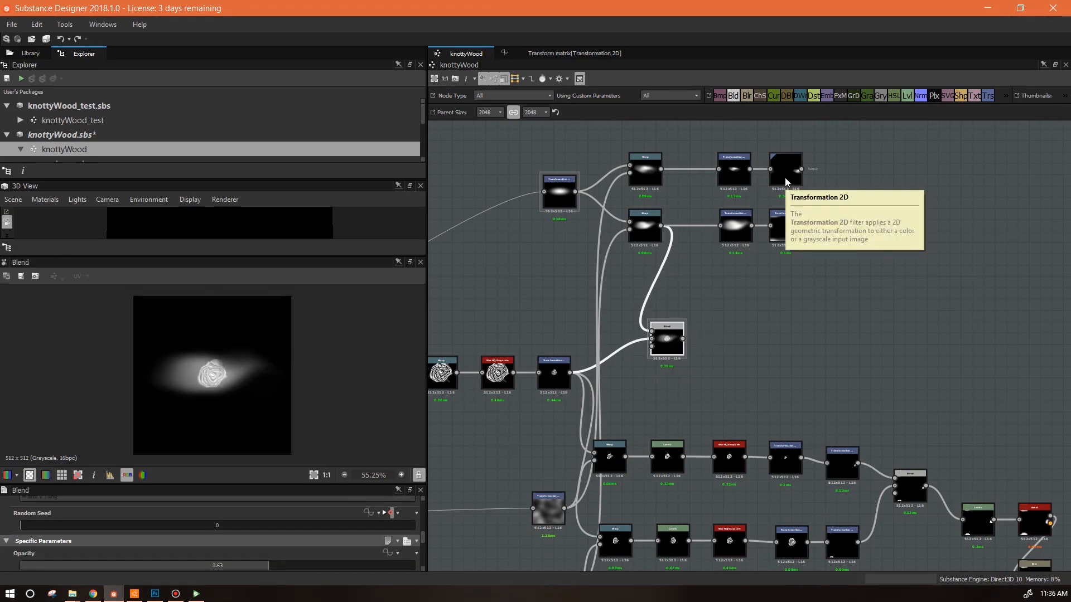
middle_drag(828, 304, 791, 249)
drag(632, 282, 605, 281)
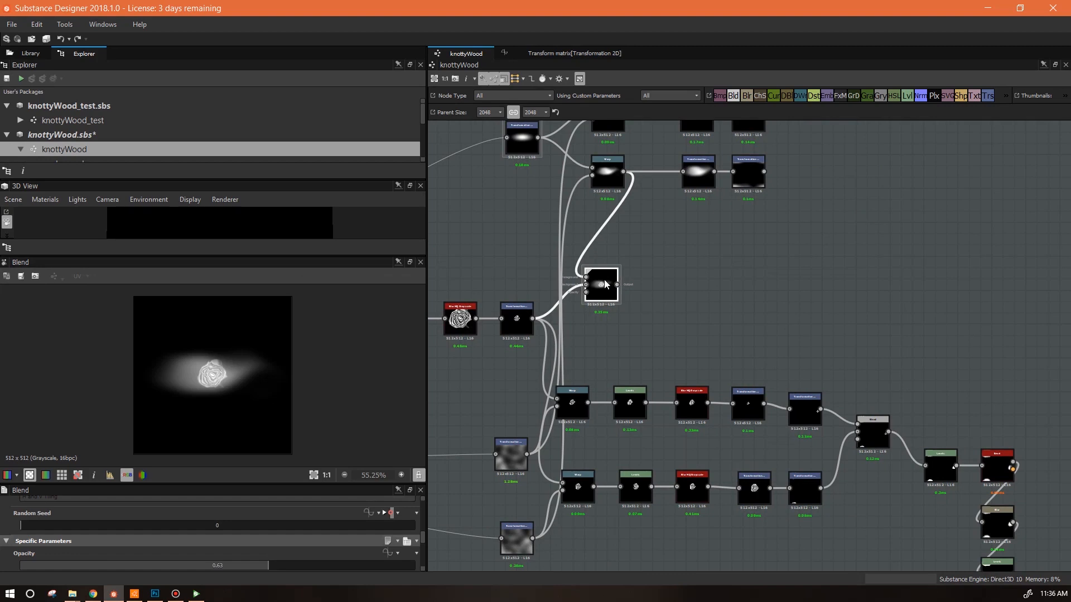
Step: Add a Blend beside the ellipse branches, feed it both final transformations, and set its blending mode to Max (Lighten)
middle_drag(850, 259, 693, 381)
drag(733, 96, 692, 270)
drag(605, 236, 676, 263)
drag(605, 292, 676, 270)
scroll(391, 536, down, 2)
click(290, 535)
click(294, 514)
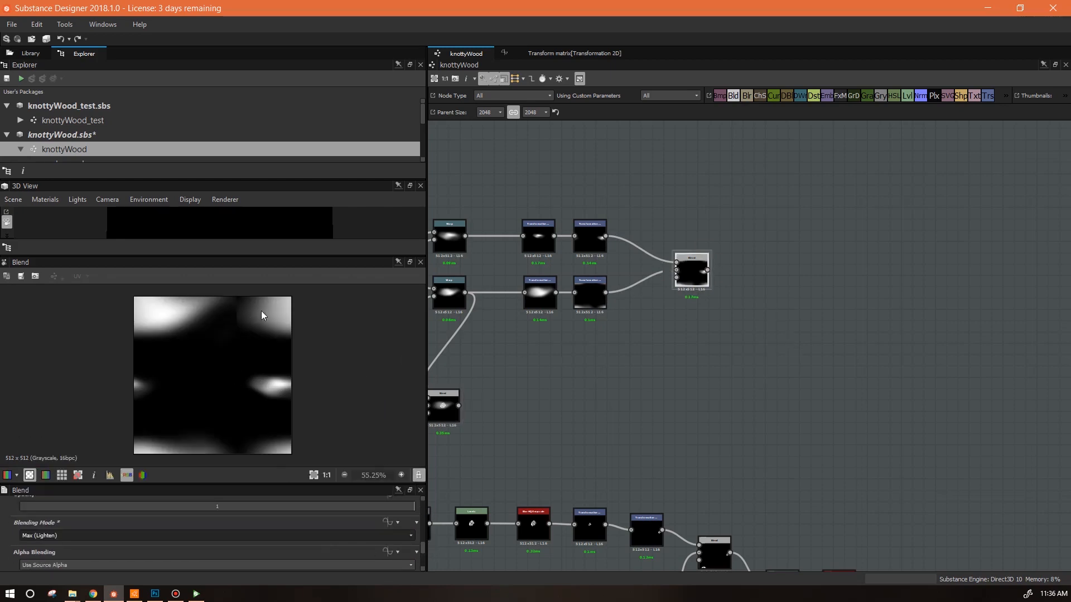
Step: Set the lower ellipse Warp's intensity to 4.41
middle_drag(547, 329, 686, 333)
click(590, 304)
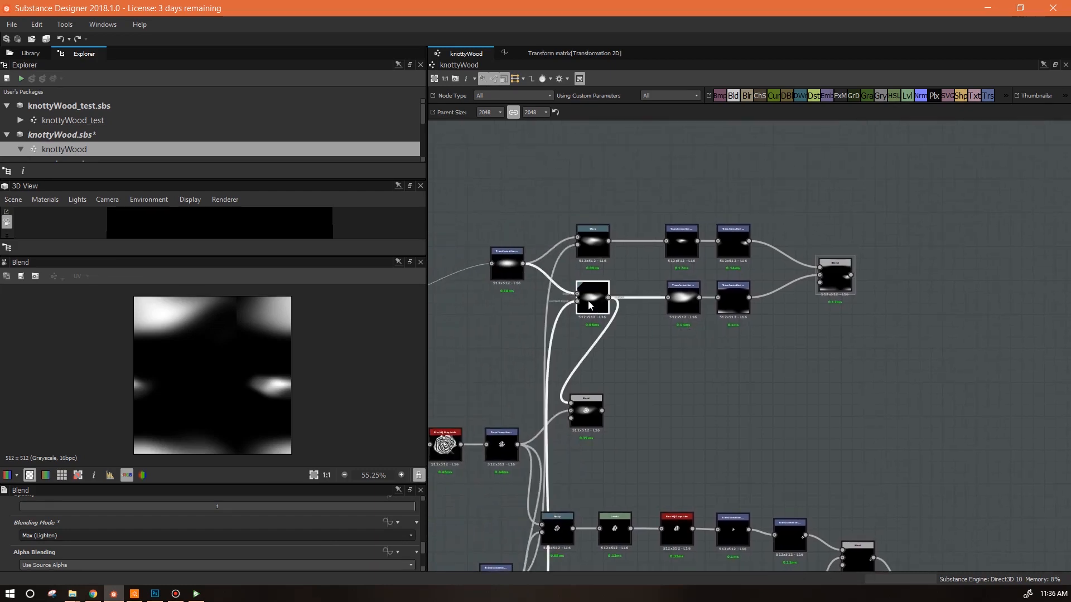
drag(223, 572, 179, 565)
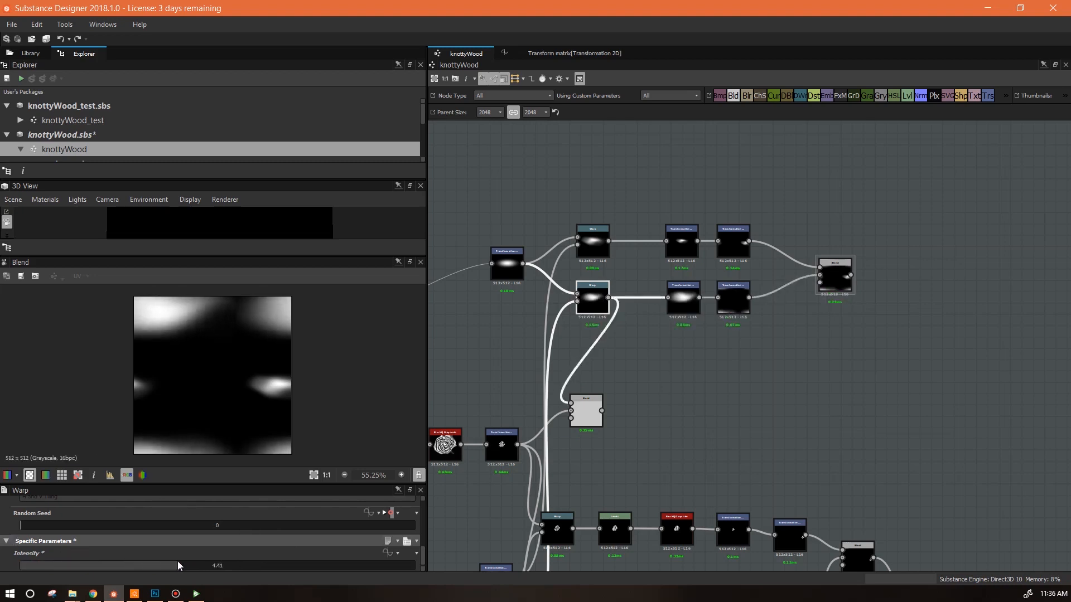
Step: Narrow the source ellipse transformation horizontally and move the Blend of both ellipse branches slightly closer to its inputs
click(507, 262)
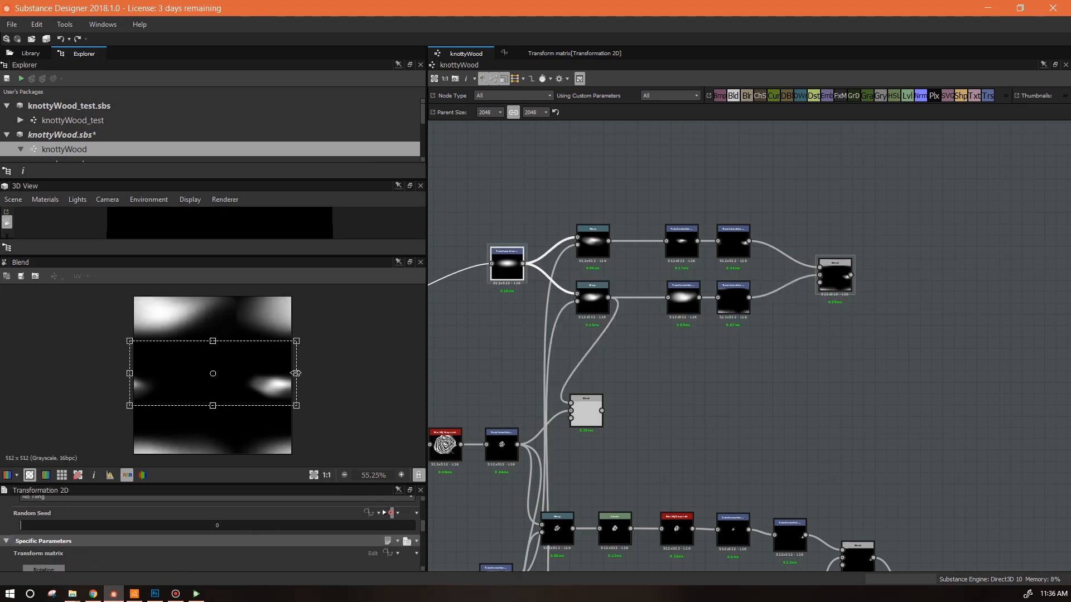
drag(296, 373, 285, 374)
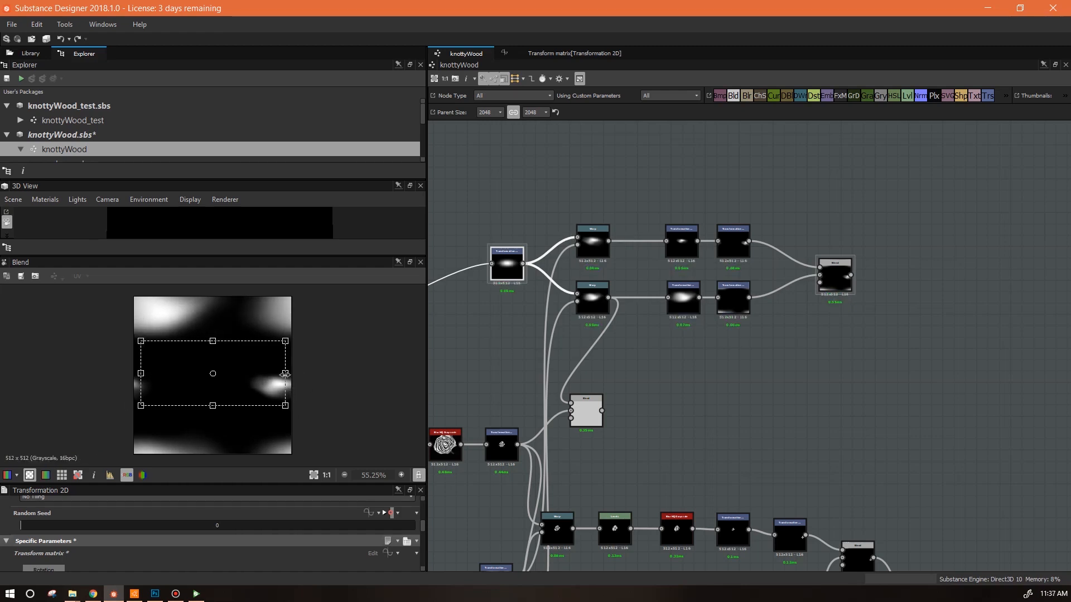
drag(285, 373, 283, 374)
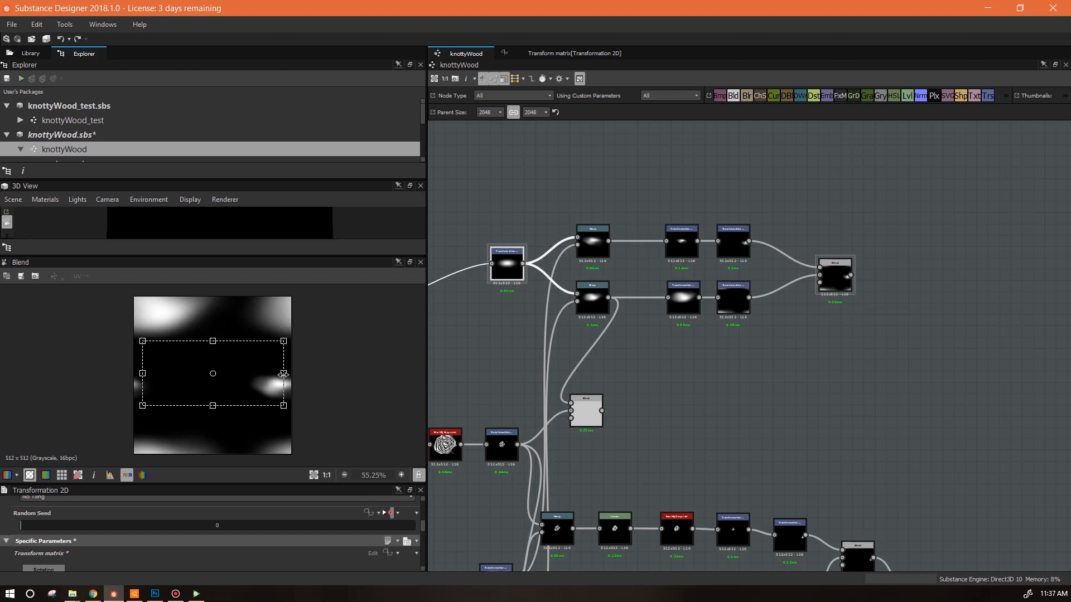
click(837, 275)
scroll(241, 360, down, 1)
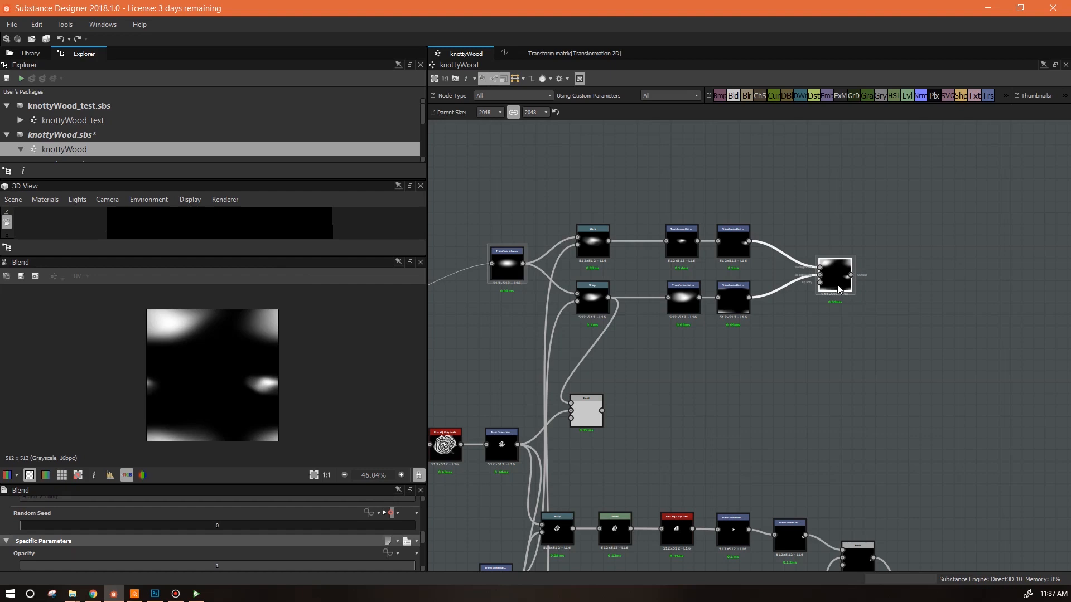
middle_drag(866, 352, 754, 313)
drag(721, 236, 713, 236)
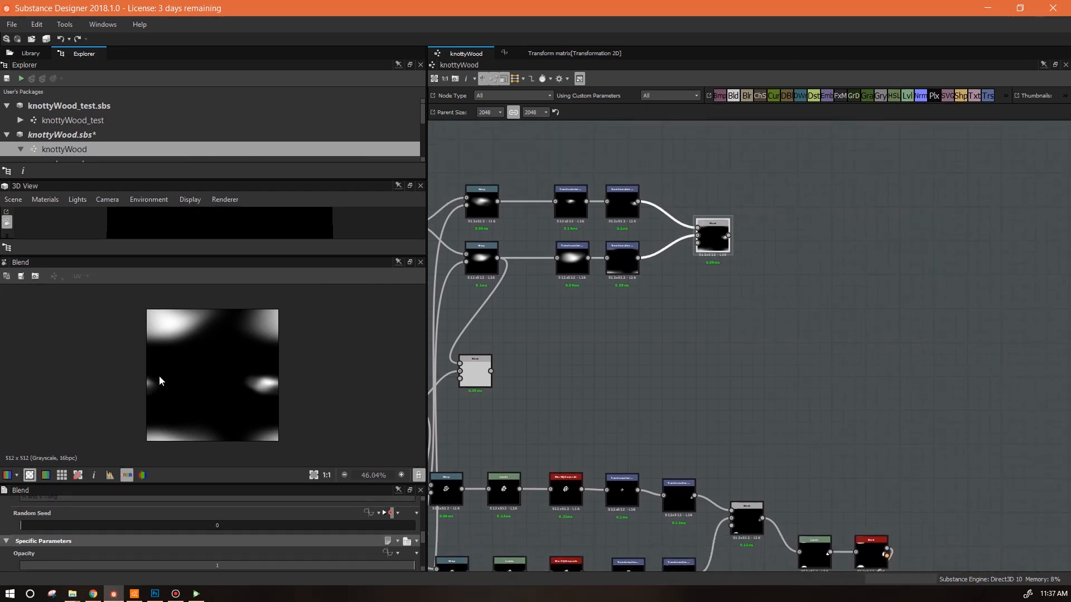
Step: Add a Transformation 2D below the ellipse branches and feed it the existing transformed noise at the start of the graph
middle_drag(645, 441, 787, 359)
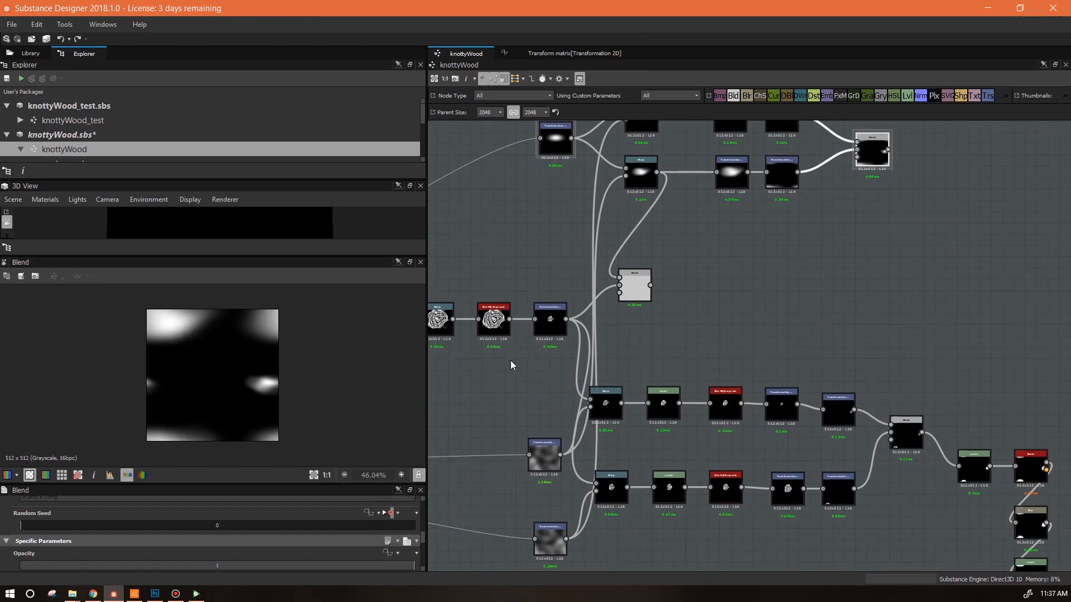
middle_drag(586, 375, 801, 385)
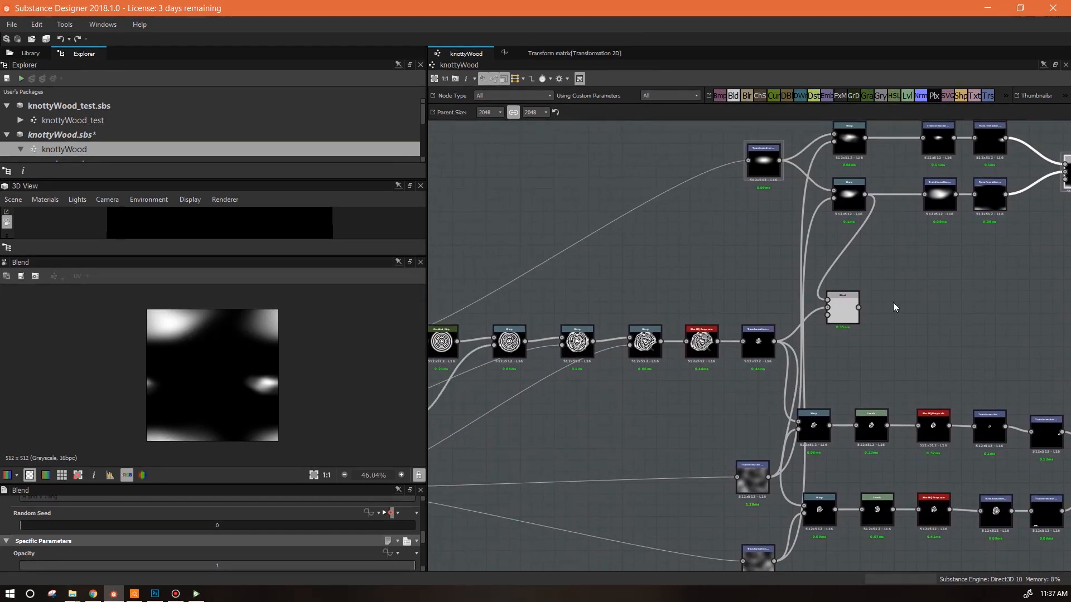
drag(990, 98, 917, 342)
scroll(782, 460, down, 3)
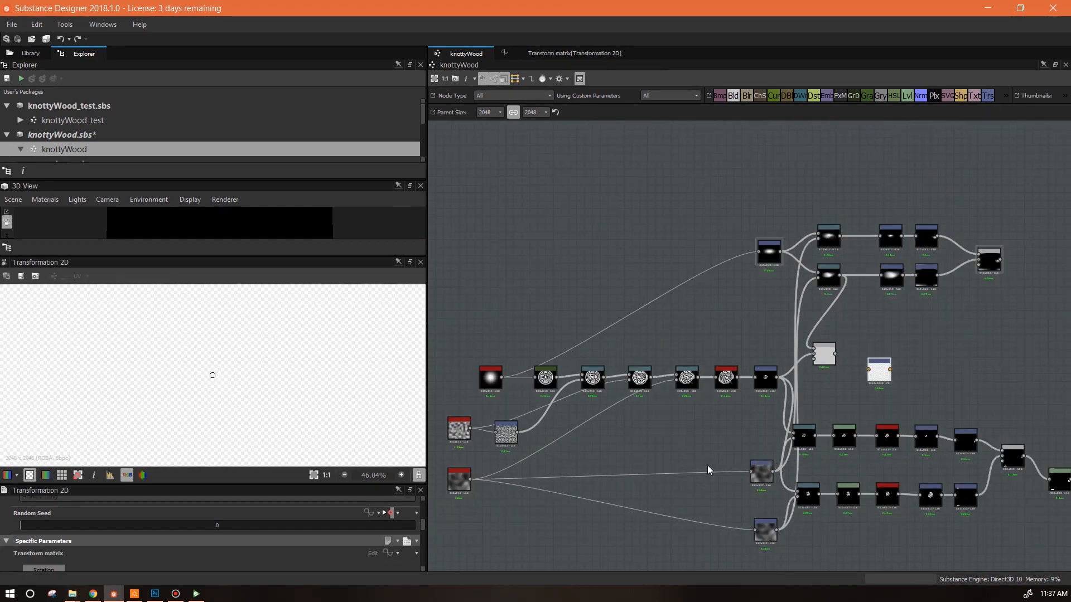
drag(516, 429, 869, 370)
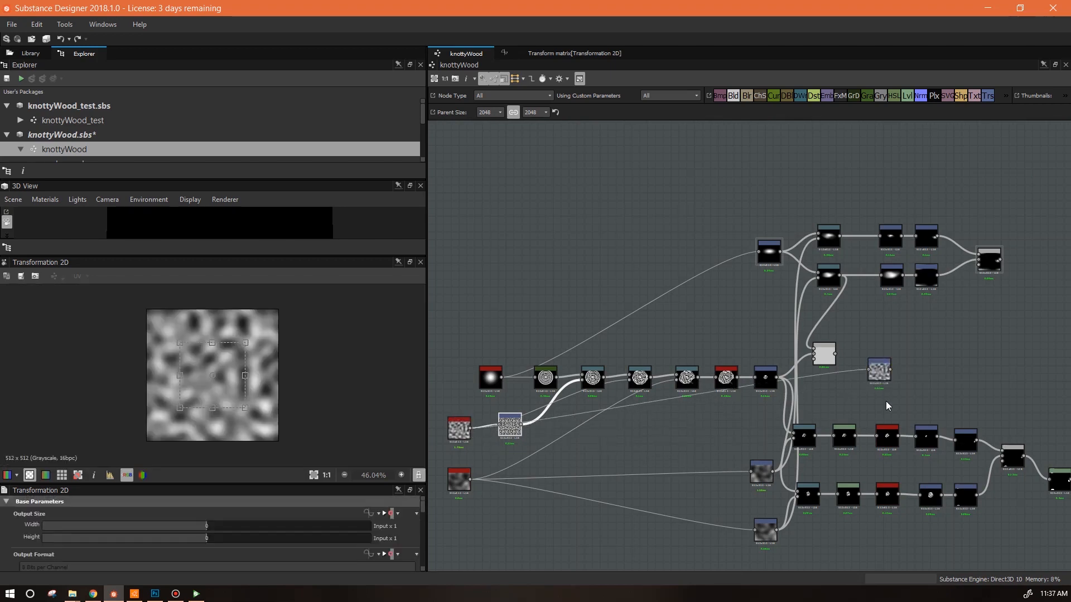
Step: Apply the /2 stretch to the new noise transformation so its pattern becomes denser
scroll(886, 401, up, 3)
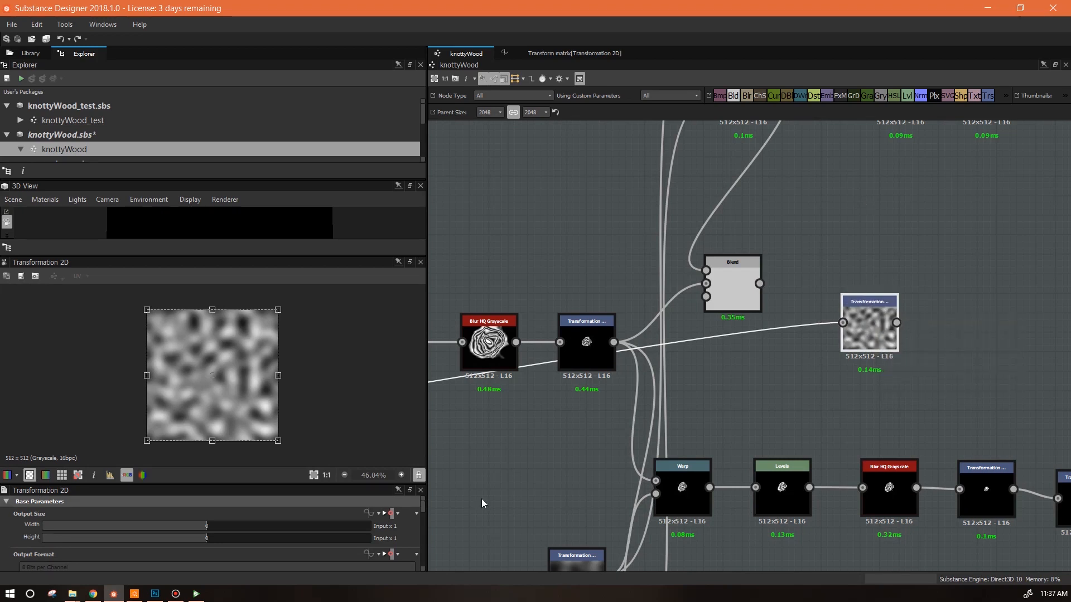
scroll(423, 513, down, 1)
scroll(423, 513, down, 2)
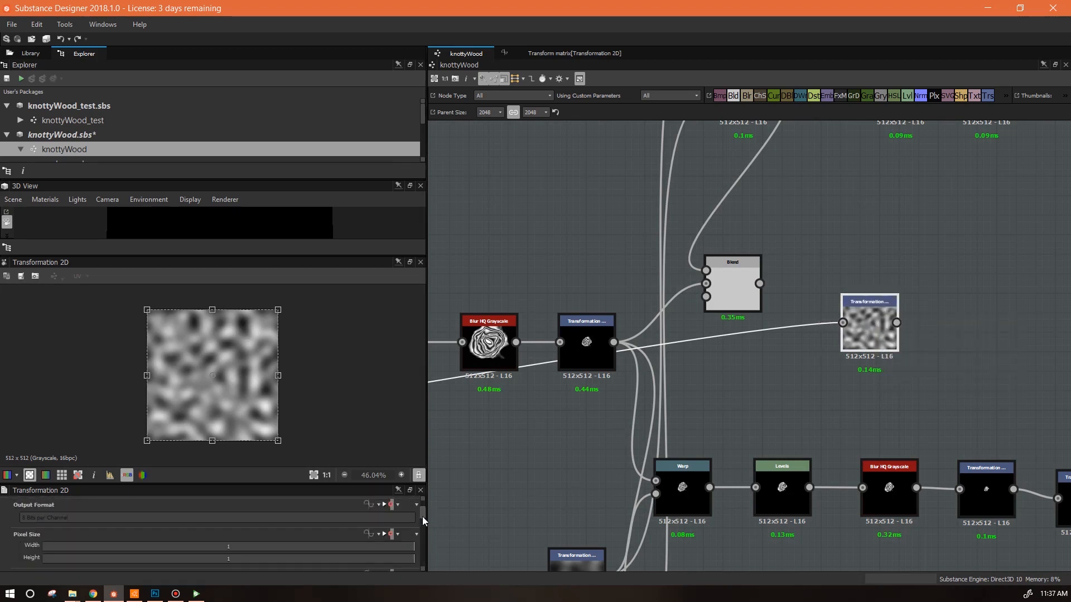
drag(359, 484, 359, 377)
drag(423, 425, 429, 465)
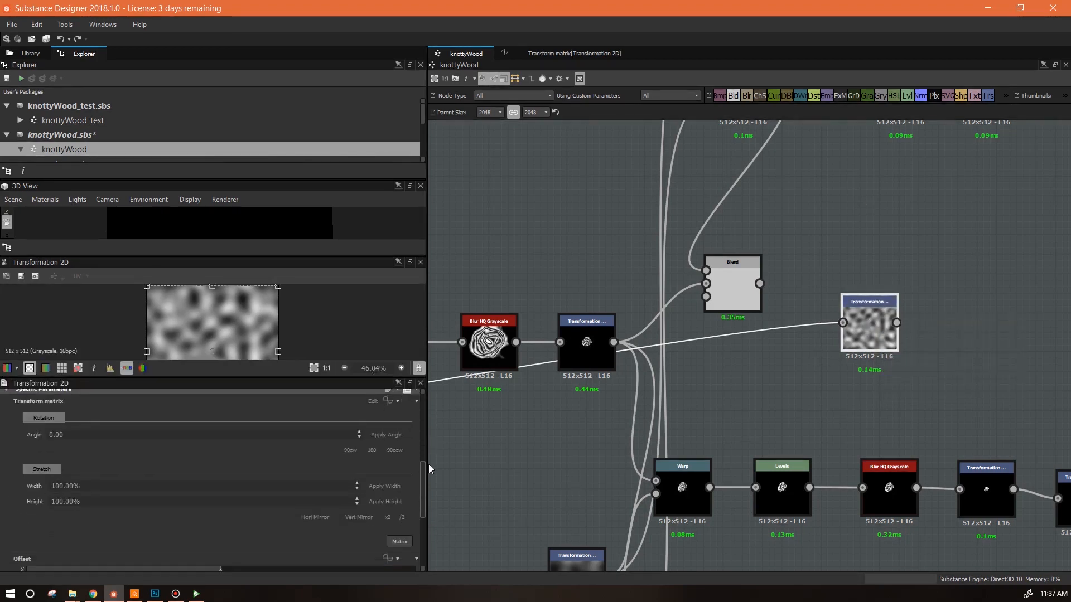
click(401, 515)
drag(257, 376, 258, 448)
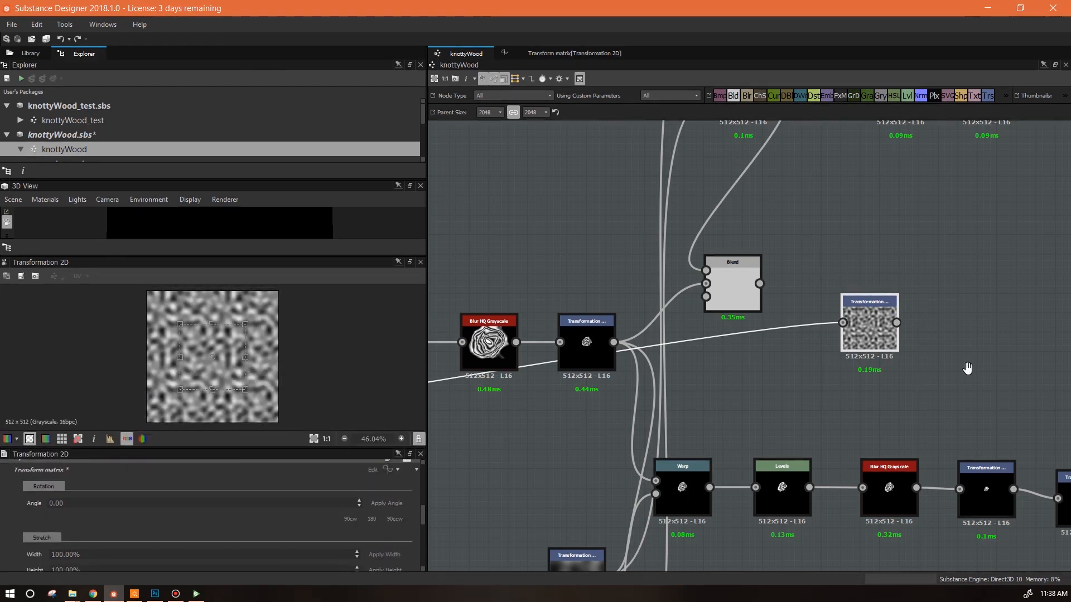
Step: Add a second Transformation 2D, connect the dense noise transformation to it, and align the two nodes
middle_drag(968, 367, 732, 331)
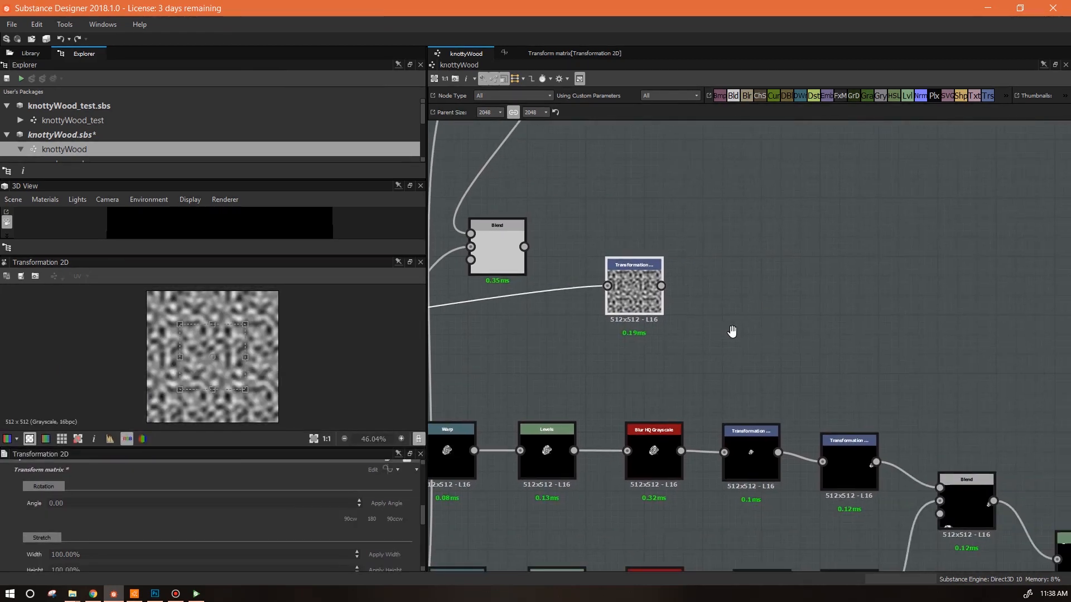
right_click(746, 245)
mouse_move(776, 247)
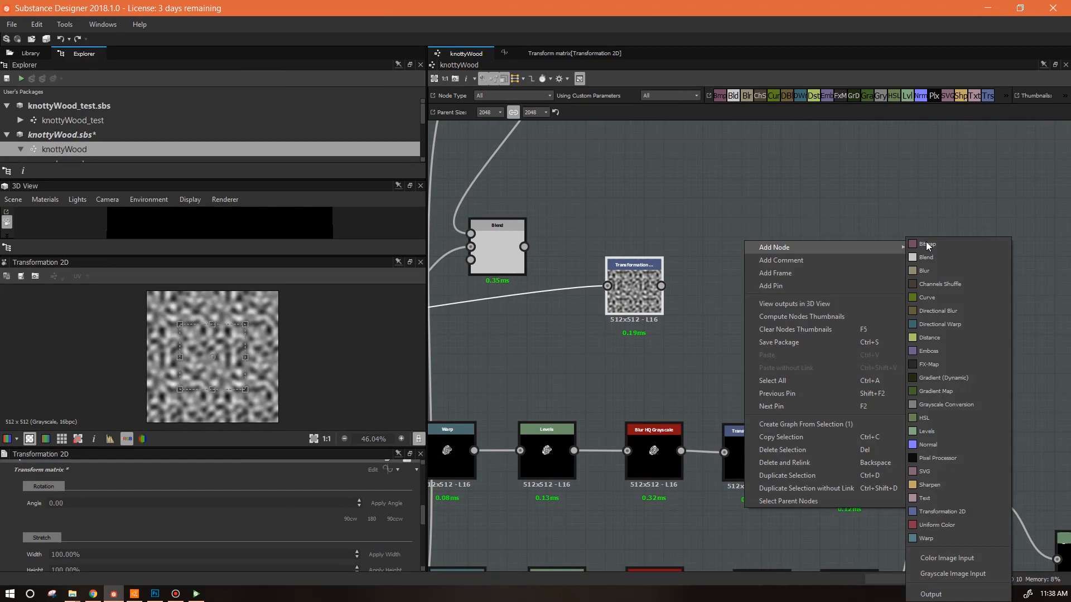
click(961, 508)
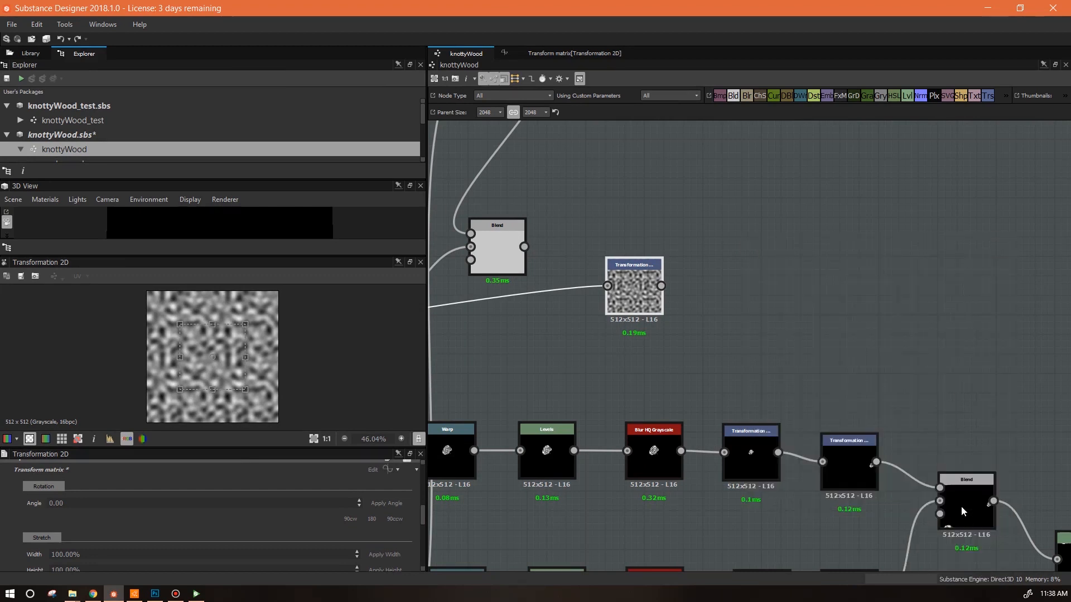
drag(664, 289, 663, 289)
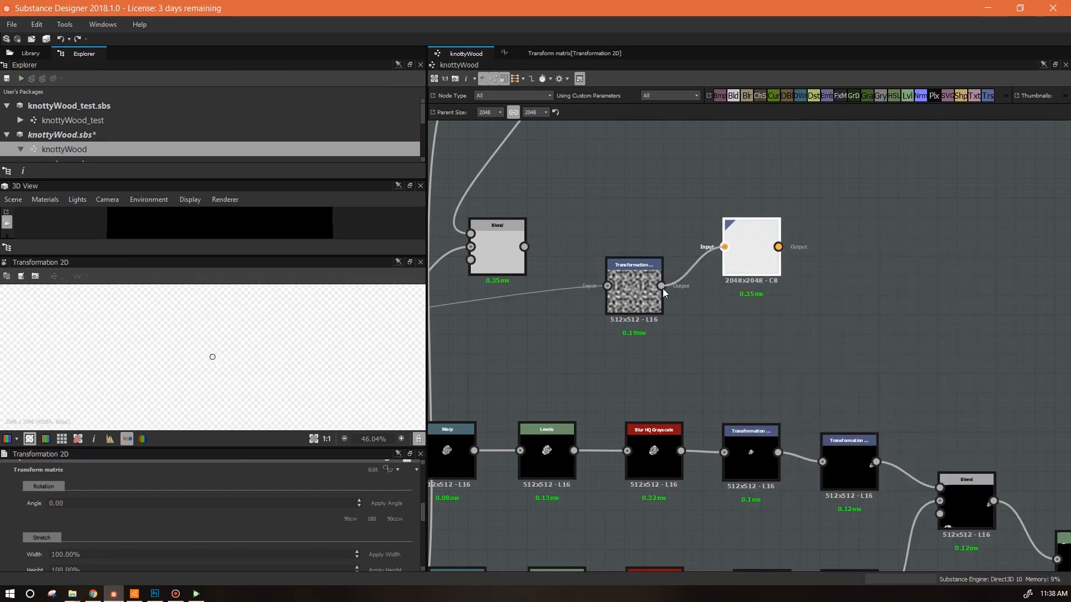
drag(760, 246, 780, 285)
Step: Try the dense noise transformation as the ellipse Blend's opacity input, move the second transformation aside, and remove the opacity link
scroll(776, 297, down, 2)
middle_drag(801, 248, 804, 362)
drag(698, 403, 849, 223)
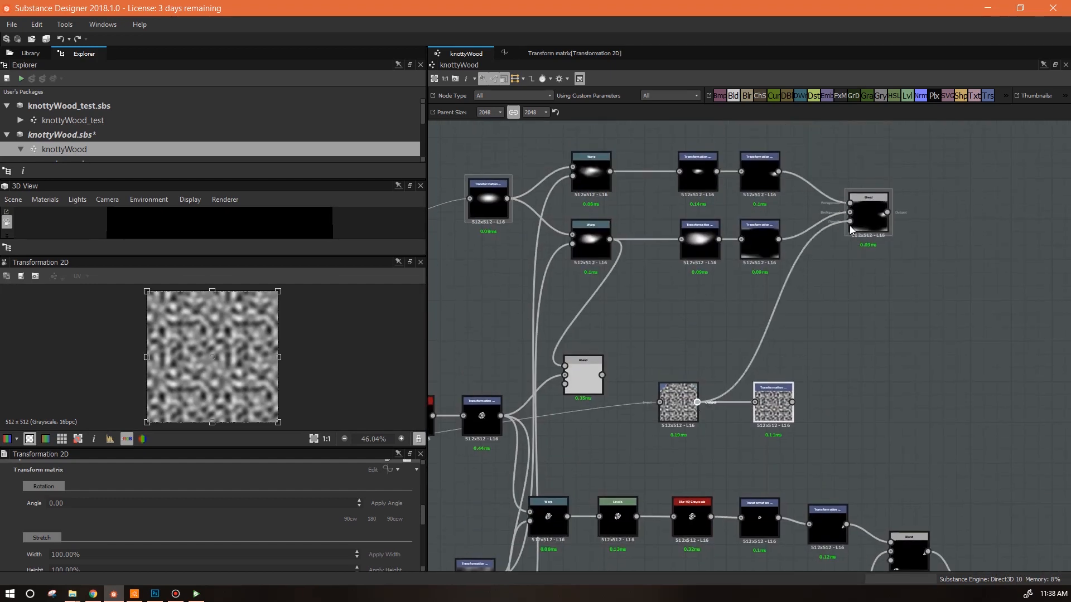
drag(784, 415, 879, 401)
click(678, 402)
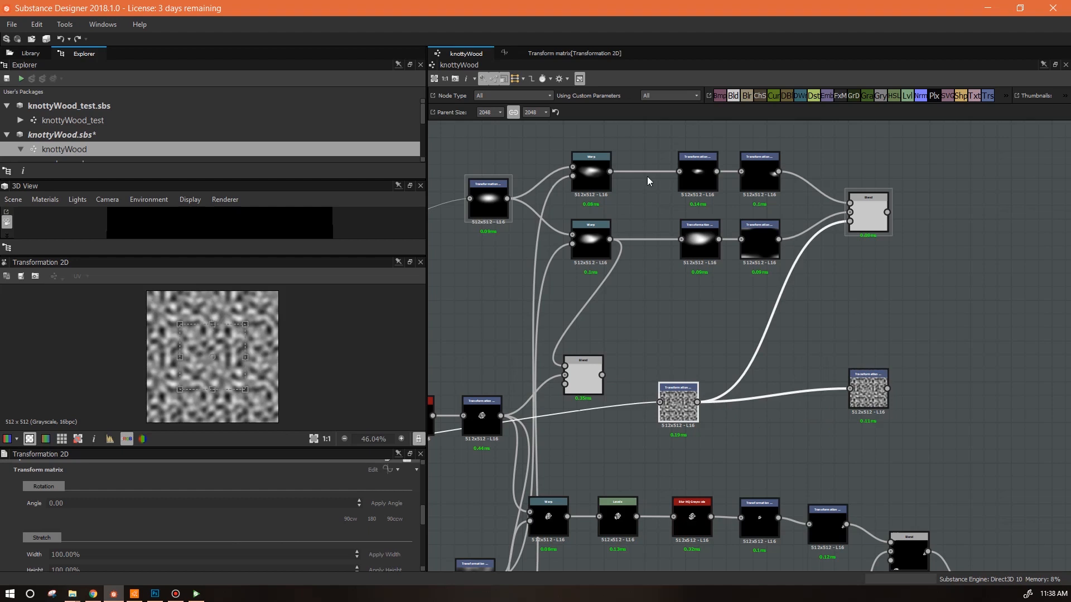
click(762, 346)
key(Delete)
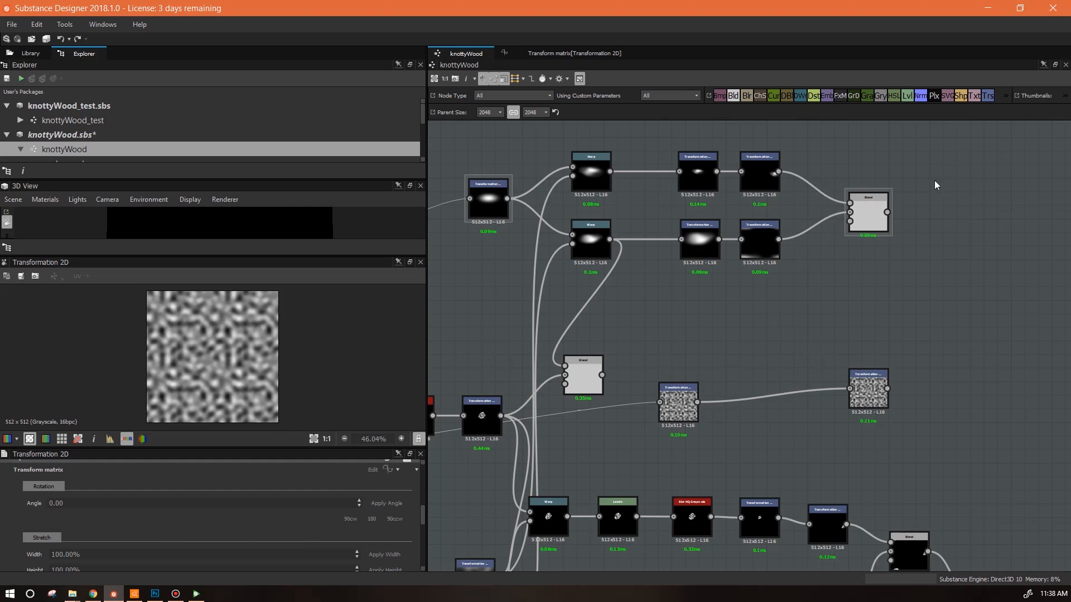
Step: Add a Warp after the ellipse Blend, using the Blend as its input and the dense noise transformation as its gradient
drag(867, 213, 835, 215)
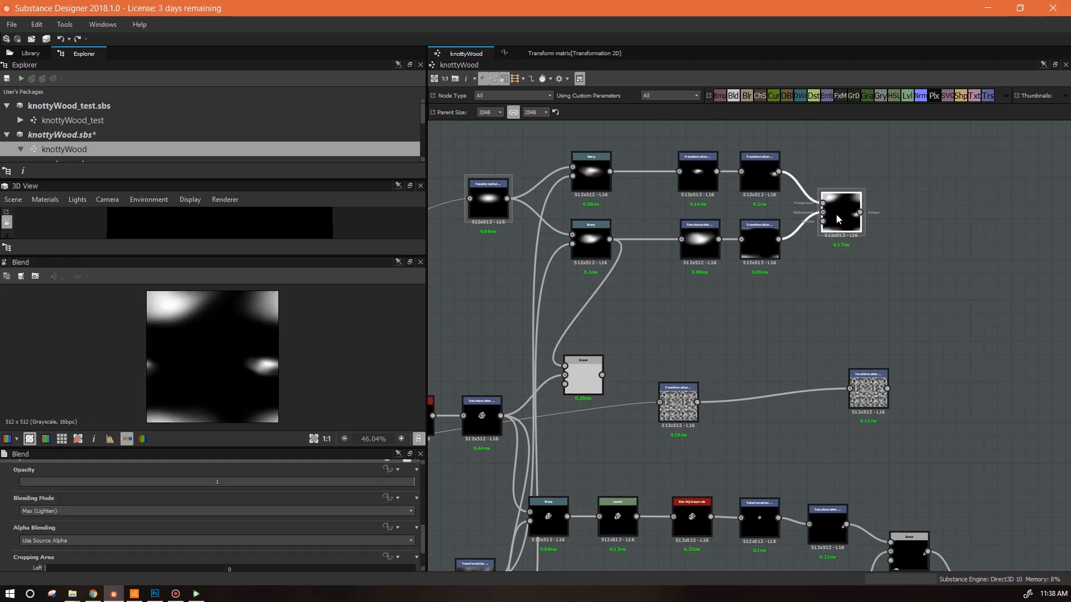
right_click(945, 165)
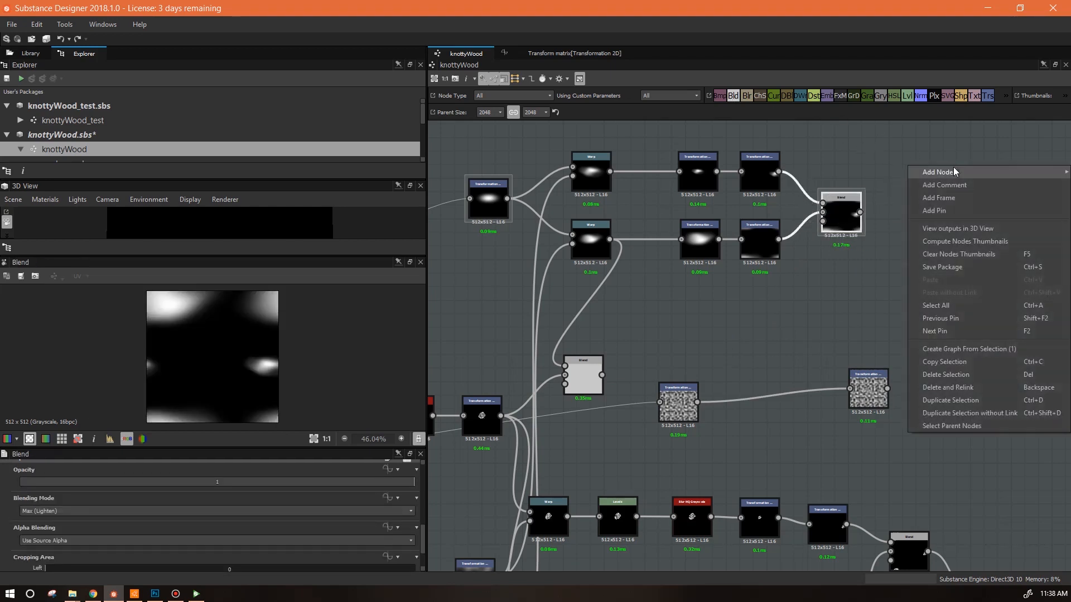
mouse_move(976, 172)
click(879, 386)
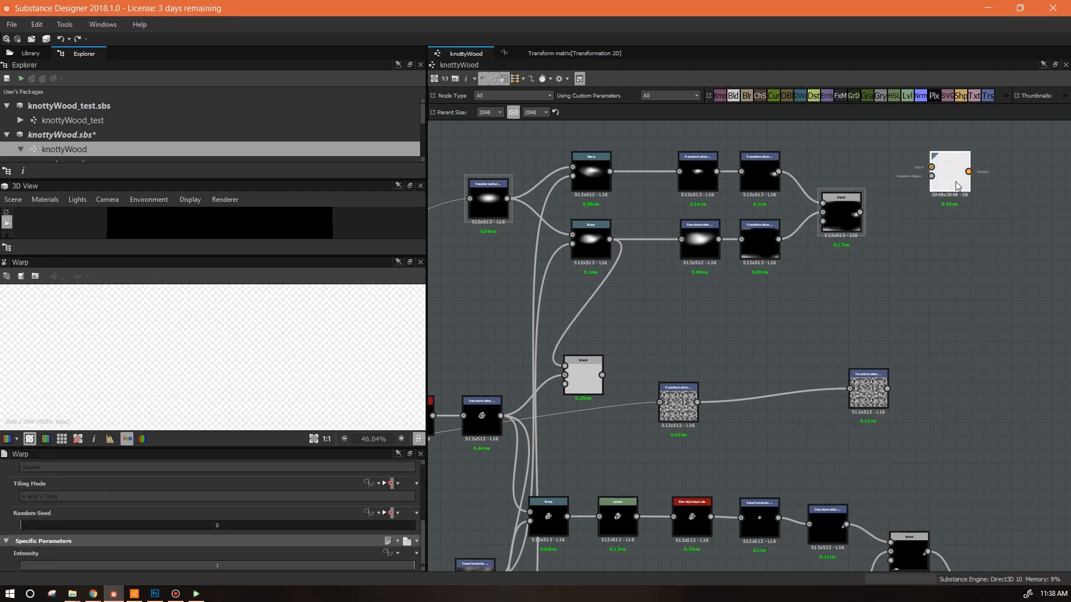
drag(955, 181, 955, 250)
drag(860, 213, 931, 244)
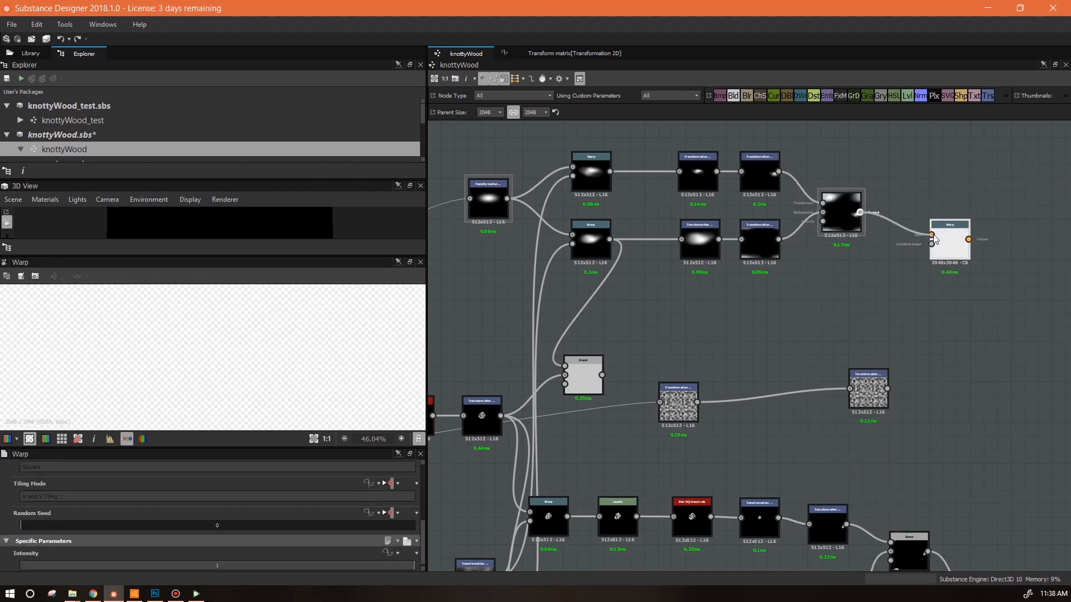
drag(737, 363, 697, 402)
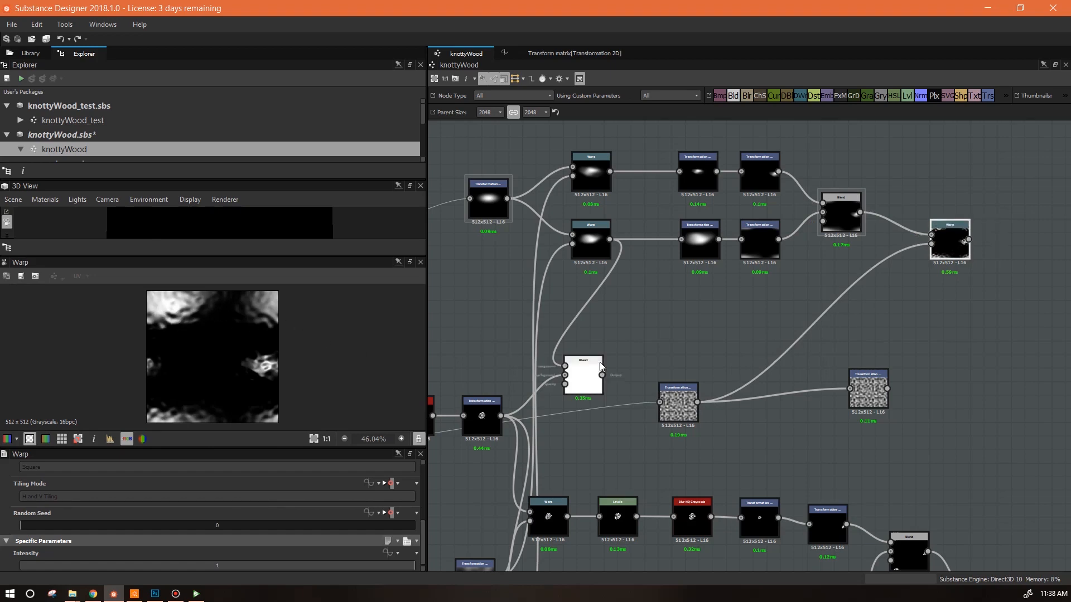
Step: Squash the dense noise transformation vertically and set the new Warp's intensity to 0.05
click(678, 403)
drag(212, 324, 208, 375)
click(950, 238)
drag(407, 565, 42, 568)
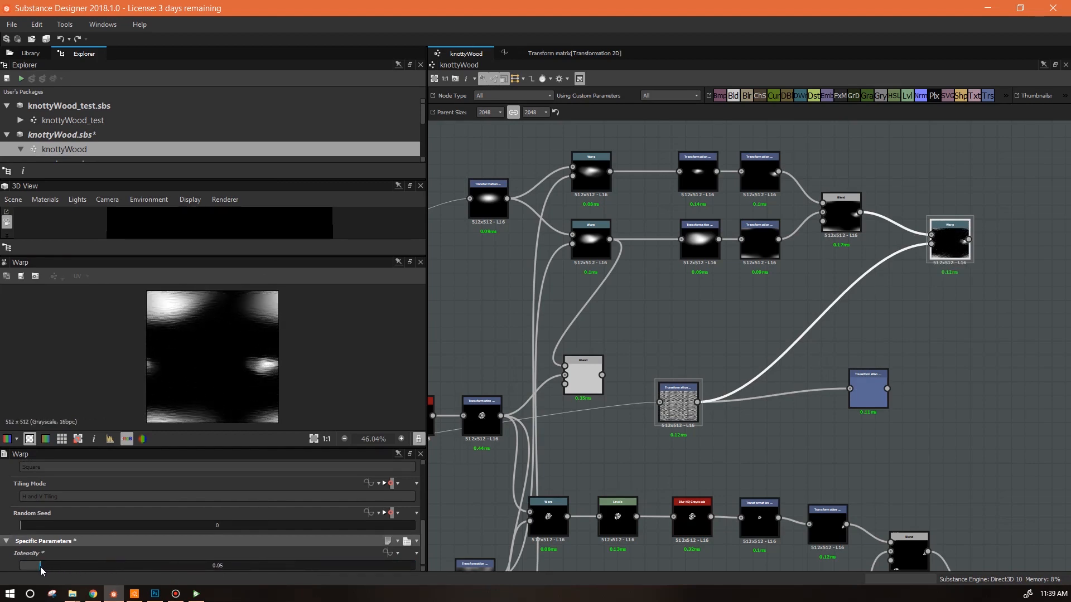
Step: Insert a Levels node between the noise transformation and the Warp, and raise its contrast by moving the black and white points inward
click(831, 305)
click(907, 97)
drag(820, 324, 847, 306)
double_click(948, 241)
click(844, 305)
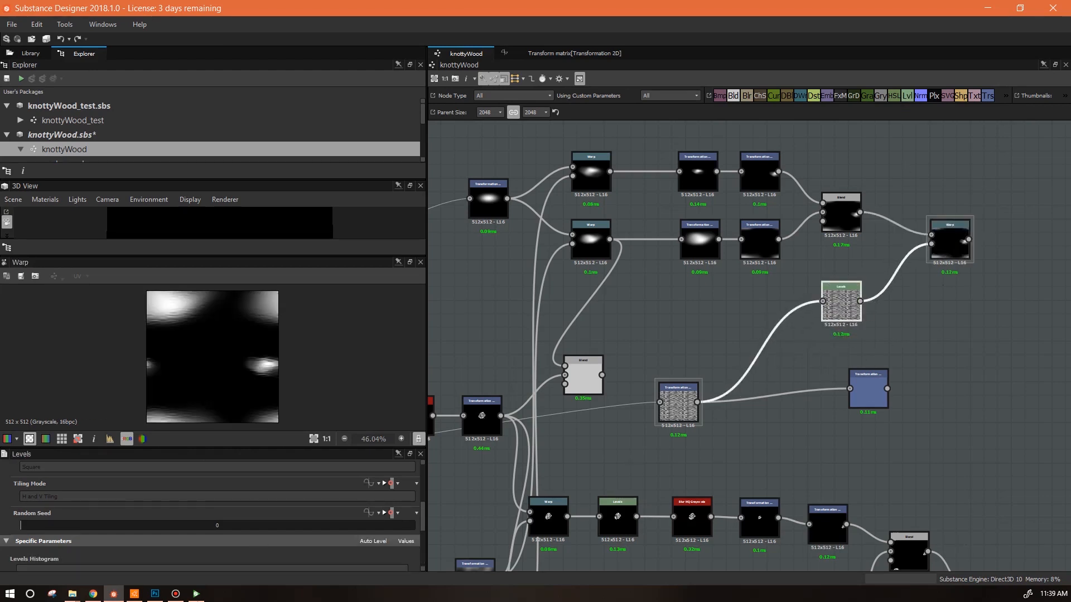
scroll(422, 513, down, 3)
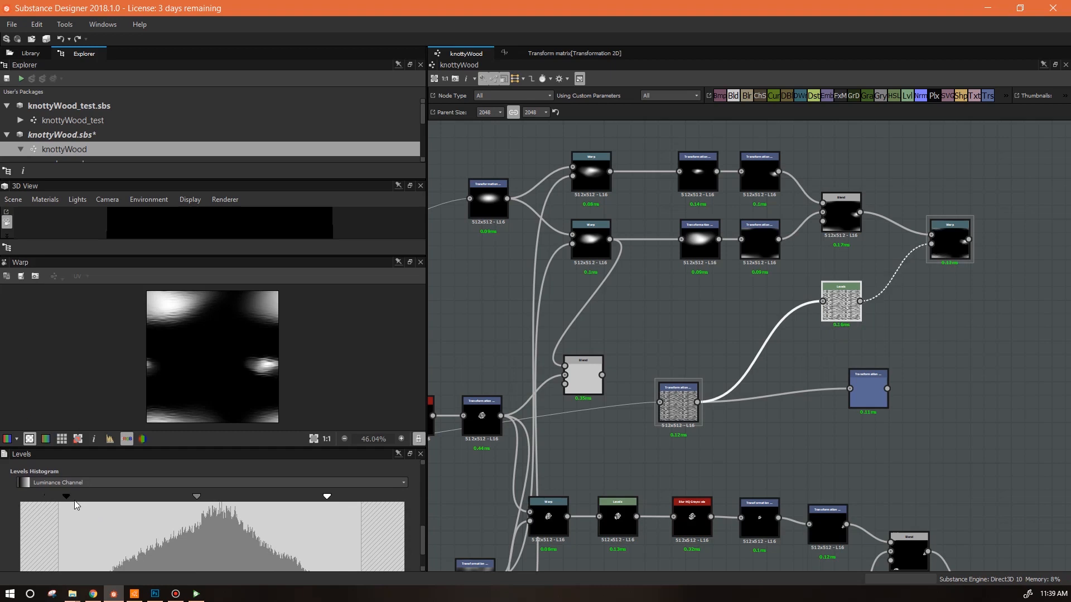
drag(326, 497, 294, 499)
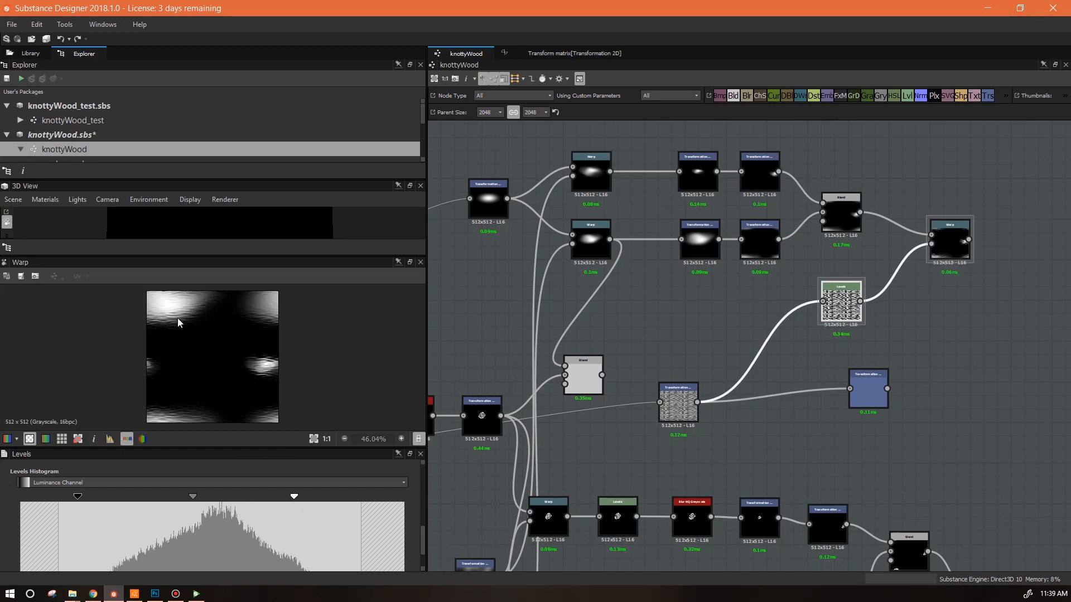
Step: Delete the unused second Transformation 2D fed by the dense noise
middle_drag(872, 400, 712, 407)
click(712, 407)
key(Delete)
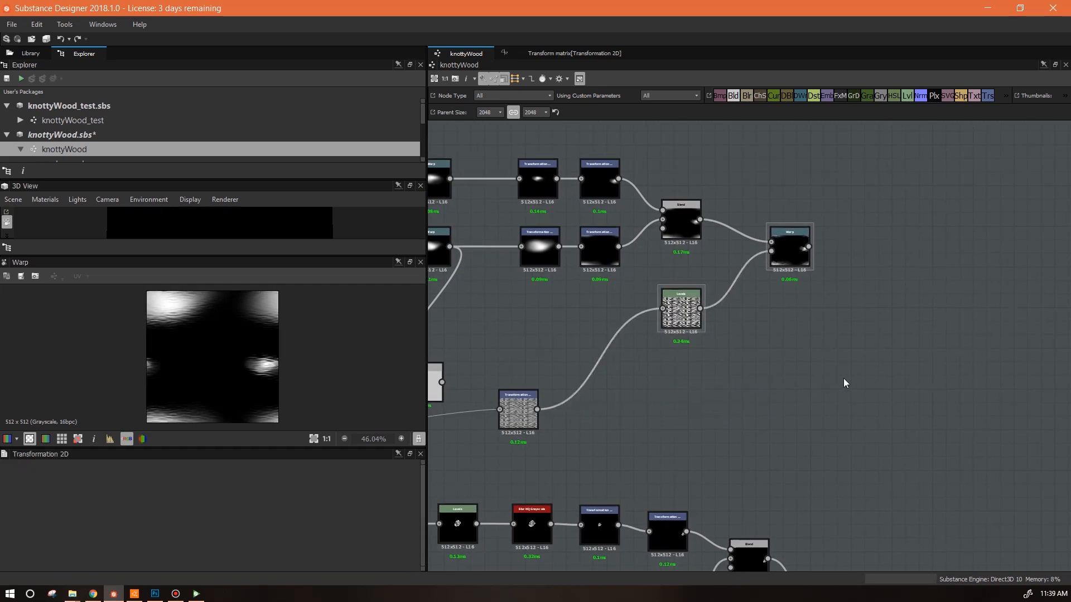
Step: Move the Warp closer to its inputs and add a Blur node connected after it
scroll(844, 379, down, 1)
middle_drag(844, 379, 708, 447)
drag(666, 344, 655, 332)
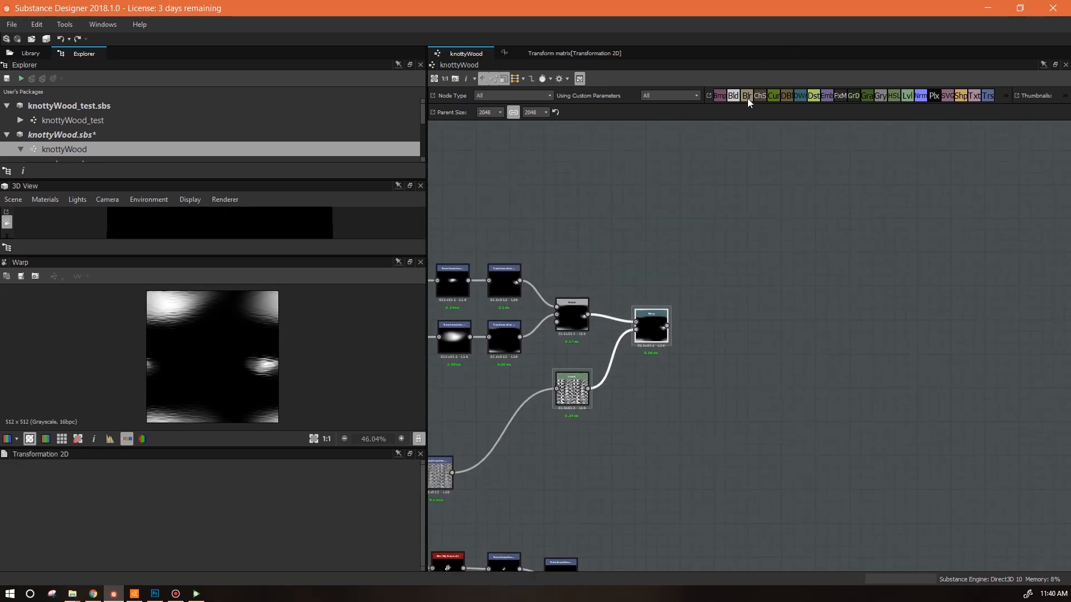
mouse_move(736, 285)
mouse_down()
mouse_move(732, 295)
mouse_move(719, 283)
mouse_up()
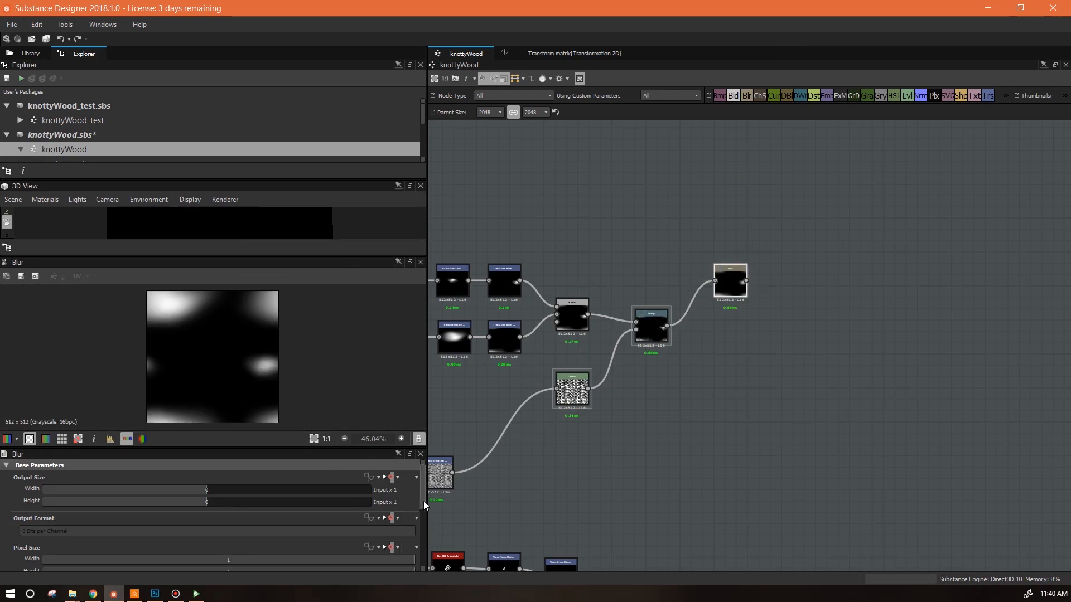
Step: Set the new Blur's intensity to 1.13 and connect a Levels node after it
scroll(424, 501, down, 6)
drag(223, 563, 42, 564)
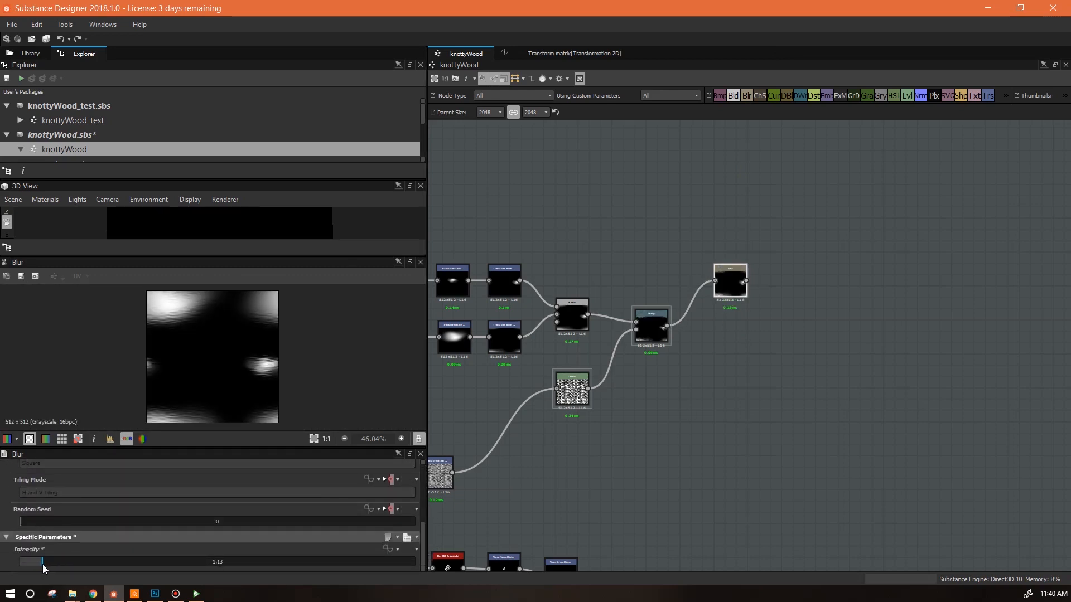
drag(907, 95, 797, 279)
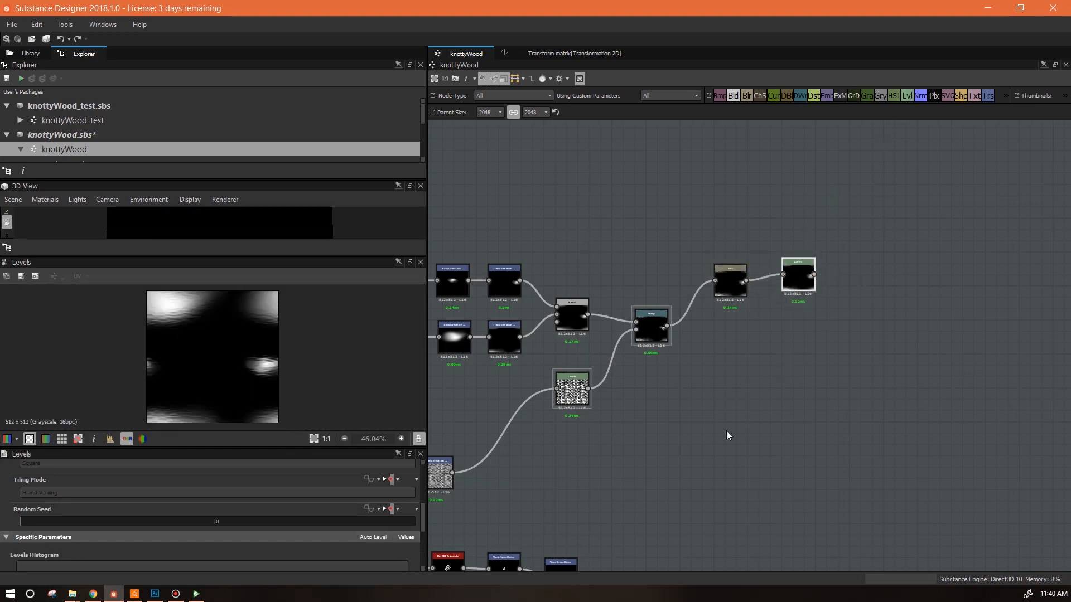
Step: Try a strong contrast boost in the new Levels by pulling the white point far inward and shifting the midtone
mouse_move(424, 527)
mouse_down()
mouse_move(424, 560)
mouse_move(423, 531)
mouse_up()
drag(403, 508, 363, 524)
mouse_move(189, 511)
mouse_down()
mouse_move(172, 509)
mouse_move(206, 519)
mouse_up()
drag(363, 517, 319, 516)
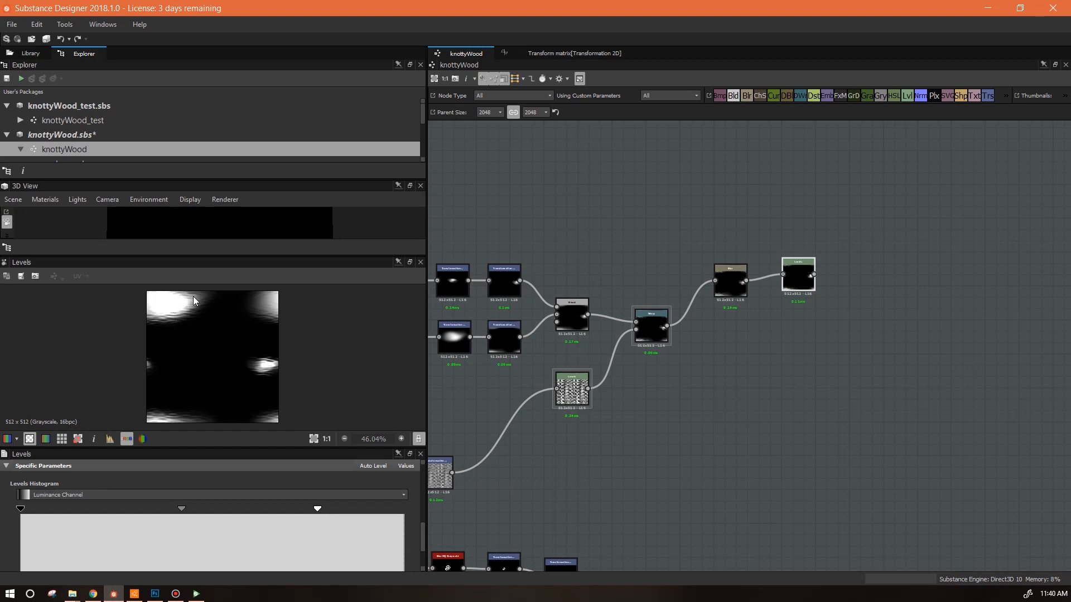
drag(182, 508, 192, 508)
mouse_move(321, 511)
mouse_down()
mouse_move(333, 510)
mouse_move(312, 516)
mouse_up()
mouse_move(188, 509)
mouse_down()
mouse_move(169, 510)
mouse_move(202, 510)
mouse_up()
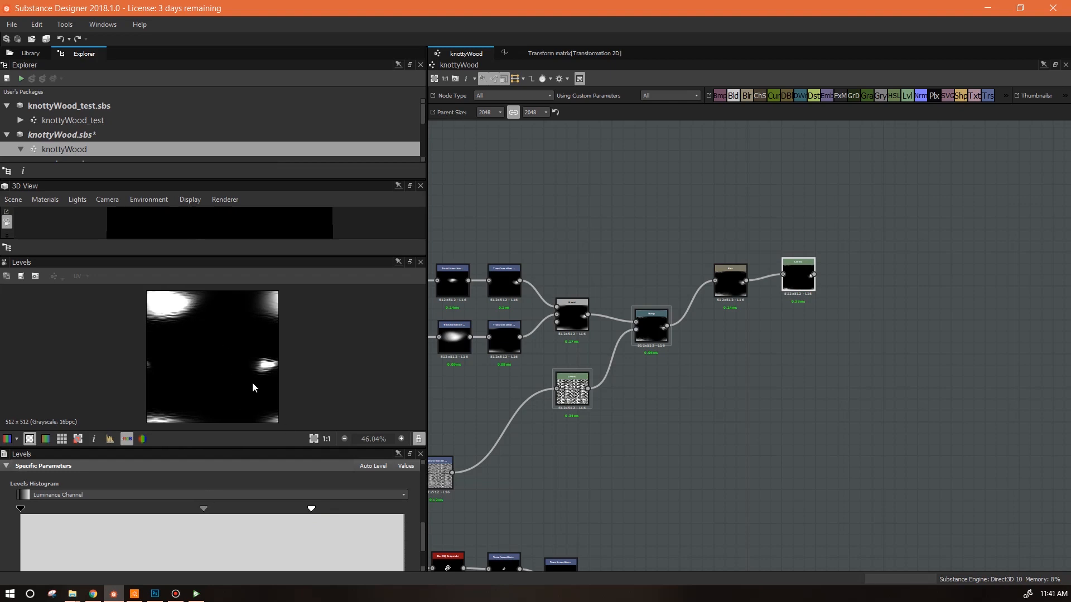
drag(310, 513, 281, 510)
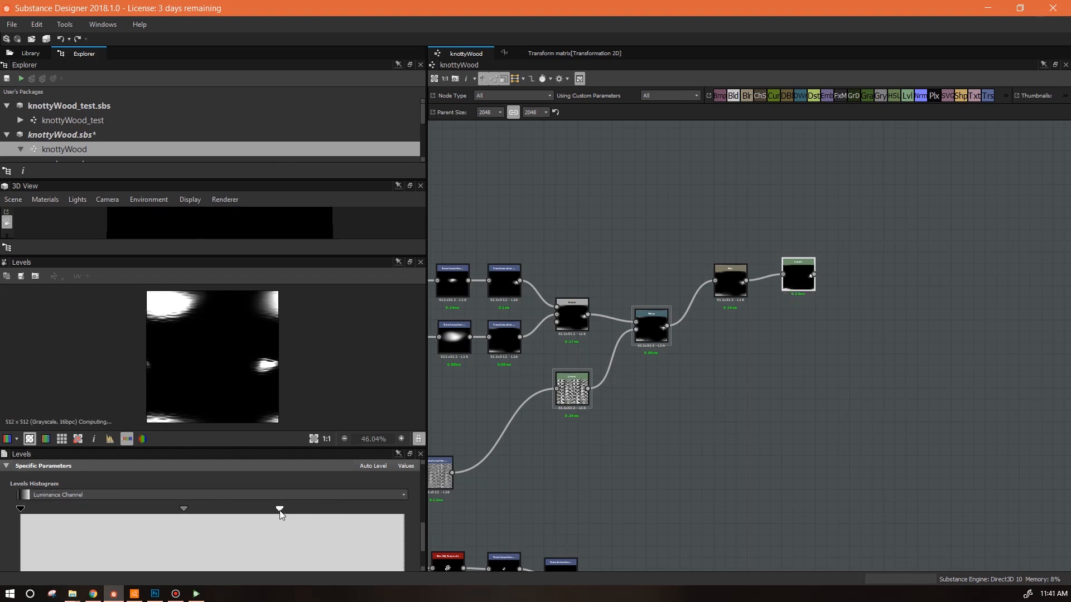
Step: Set the Levels to a subtle brightening, with the white point only slightly inward and the midtone near the centre of the histogram
drag(423, 530, 424, 544)
drag(284, 477, 222, 482)
drag(404, 477, 377, 477)
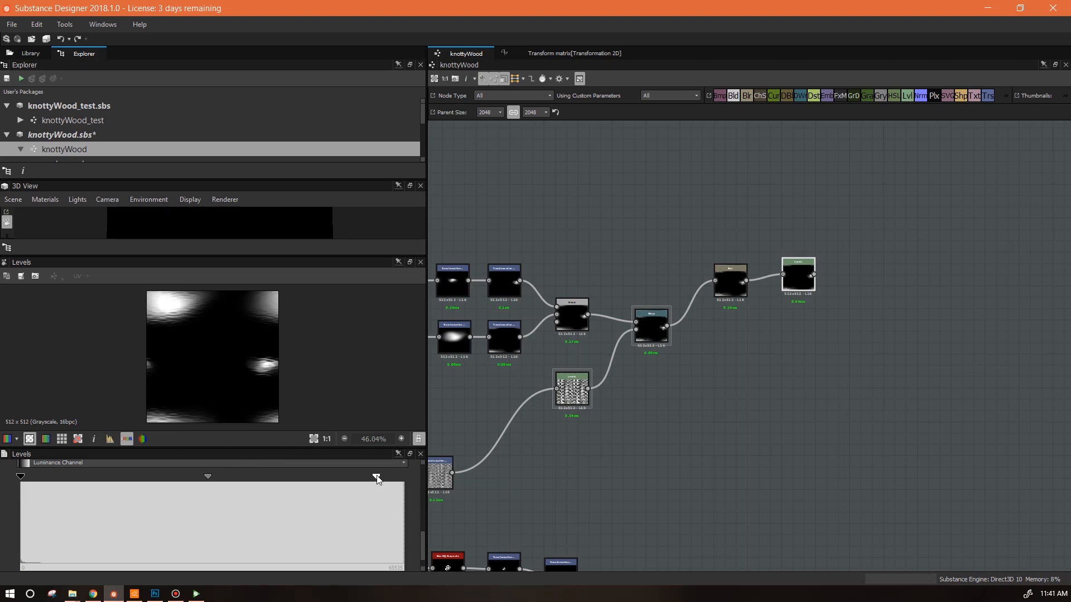
drag(376, 477, 374, 477)
drag(207, 477, 216, 476)
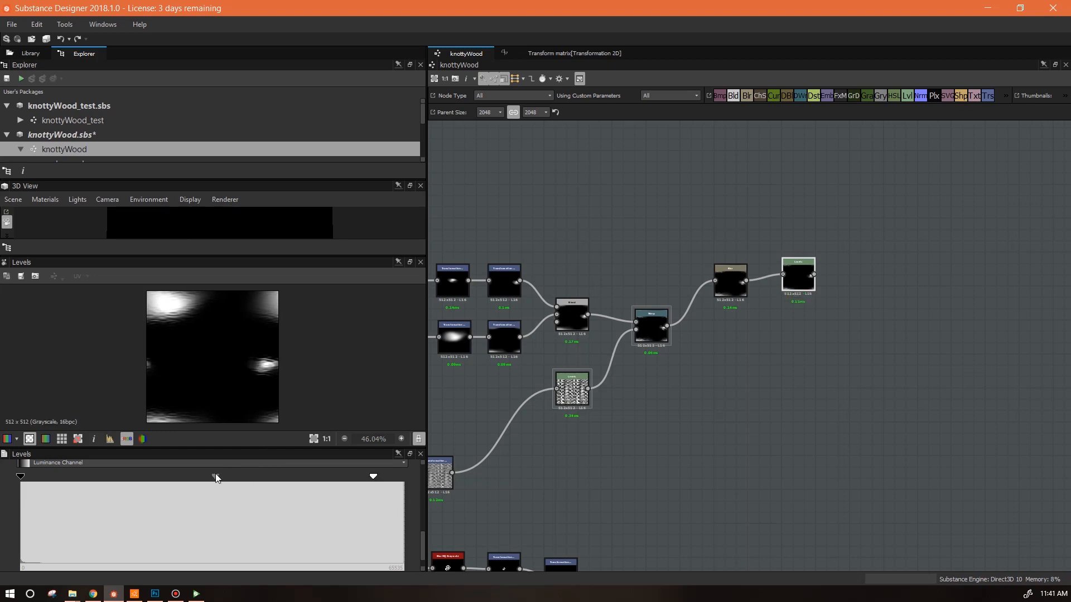
drag(212, 477, 206, 477)
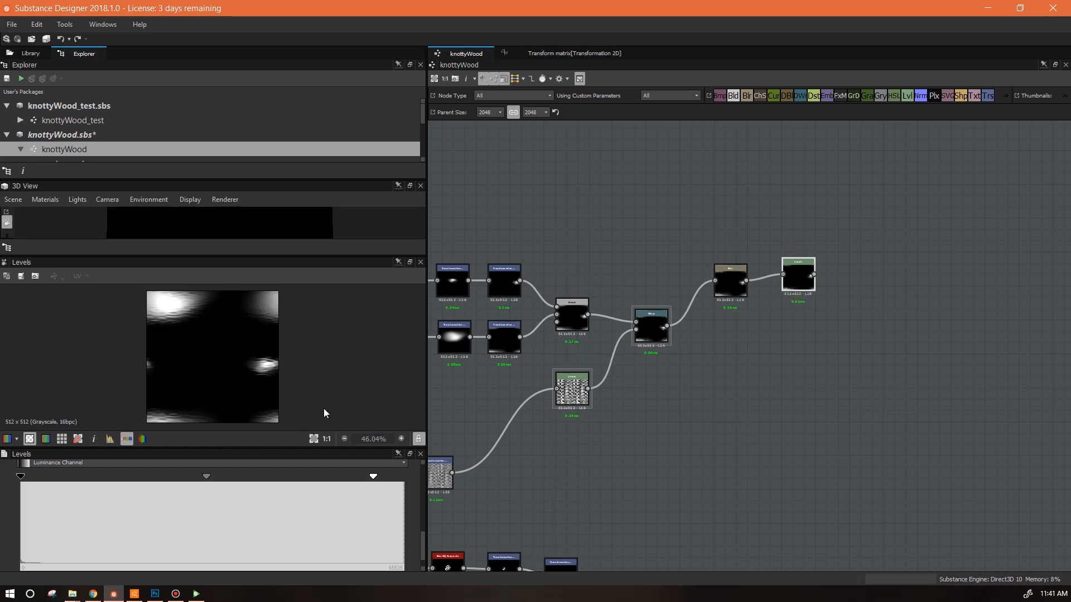
Step: Connect a Directional Blur after the Levels, set its intensity to 19.55 at angle 0, and place it closer to the Levels
right_click(743, 186)
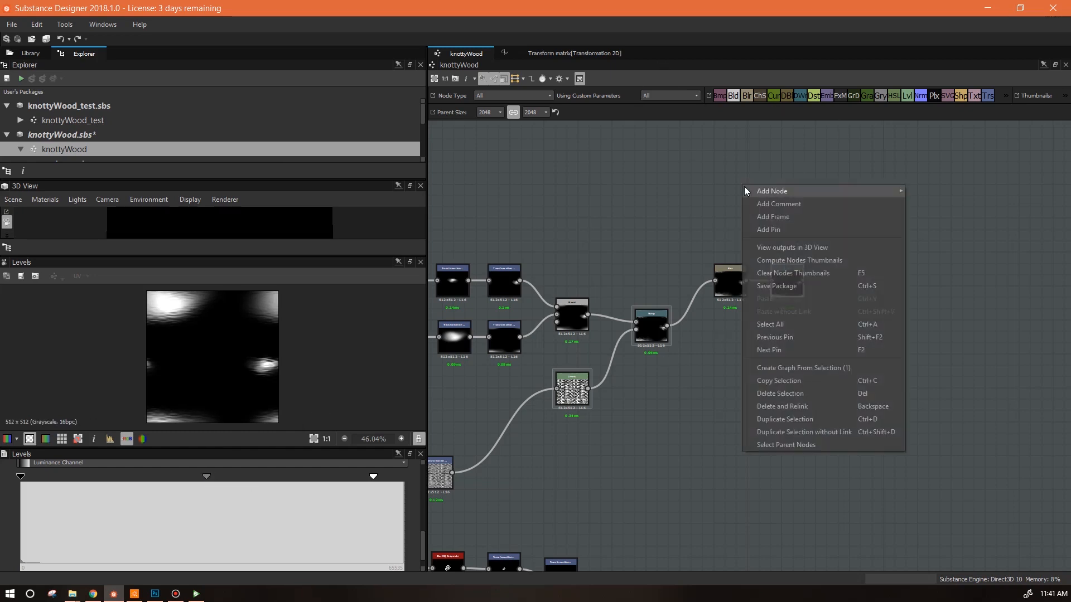
drag(785, 96, 850, 294)
drag(217, 519, 341, 524)
click(223, 520)
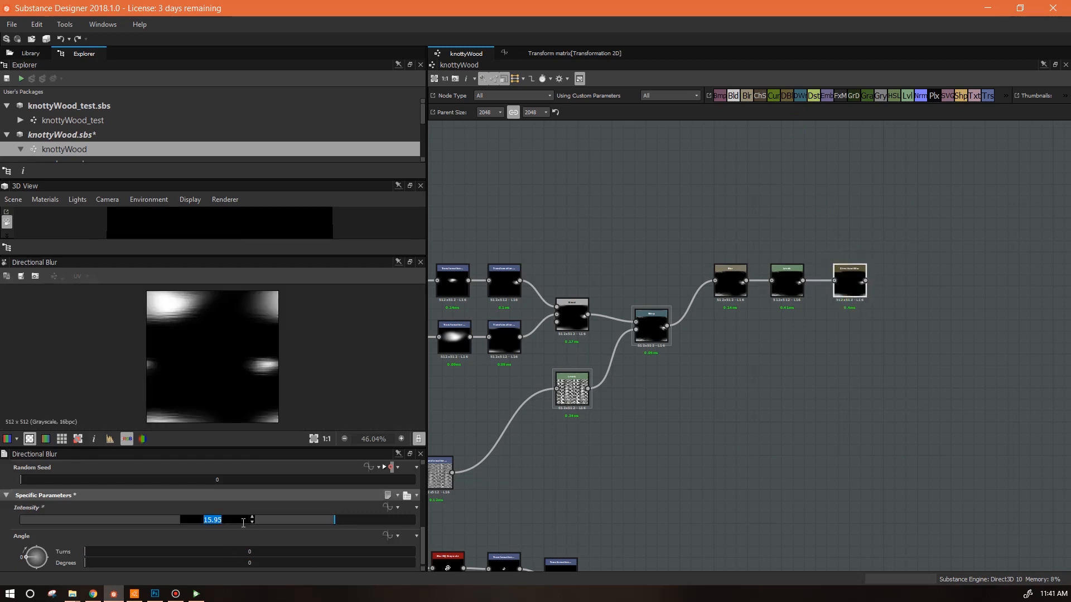
text(50)
key(Return)
drag(209, 519, 99, 521)
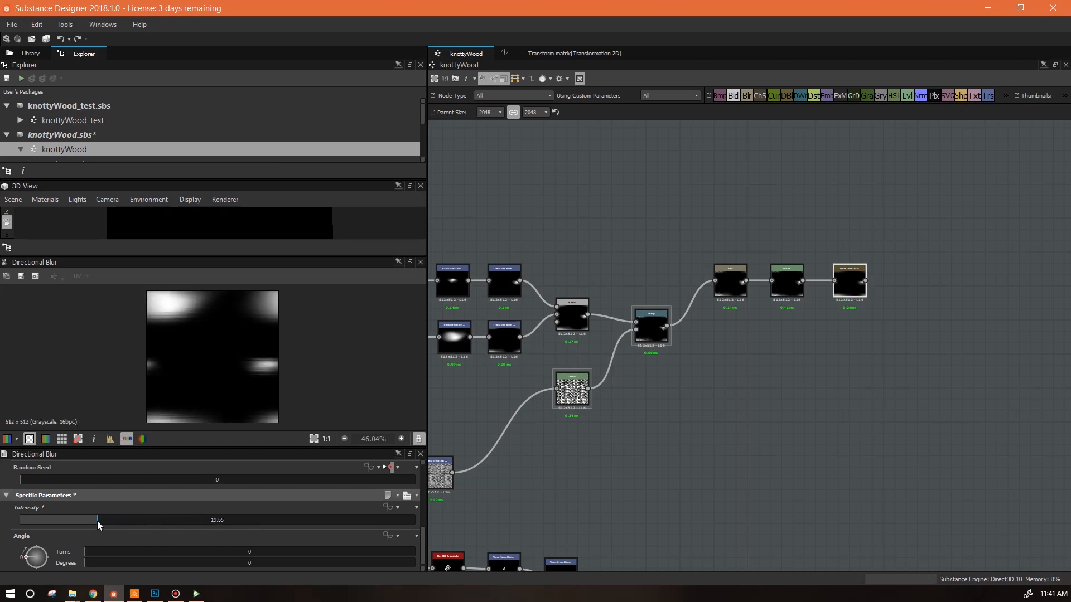
scroll(726, 414, down, 1)
middle_drag(734, 418, 663, 437)
drag(755, 329, 744, 328)
middle_drag(761, 390, 848, 239)
scroll(860, 259, down, 2)
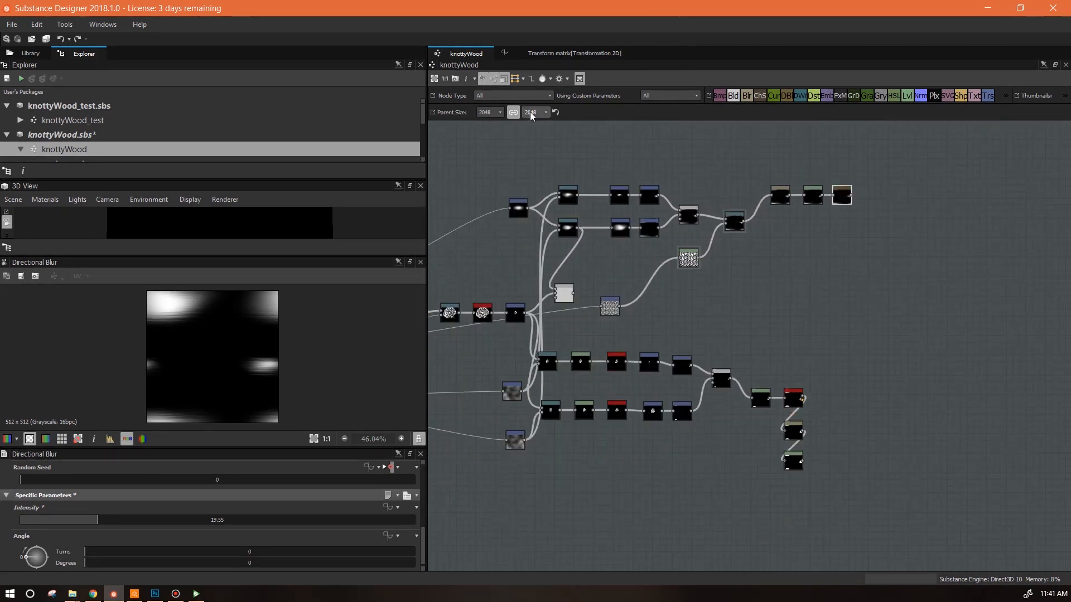
click(434, 79)
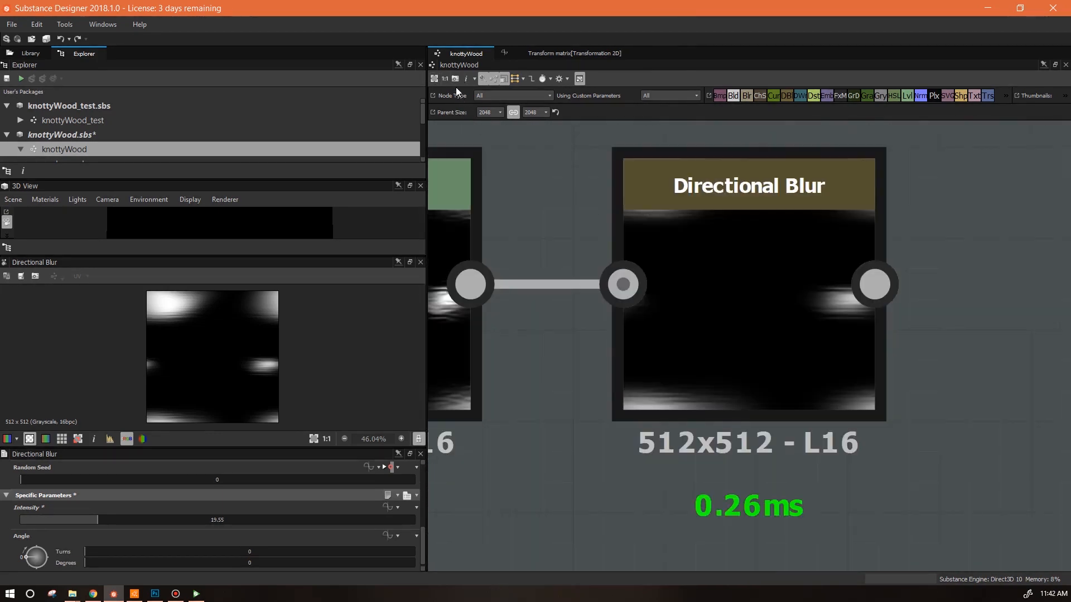
click(434, 78)
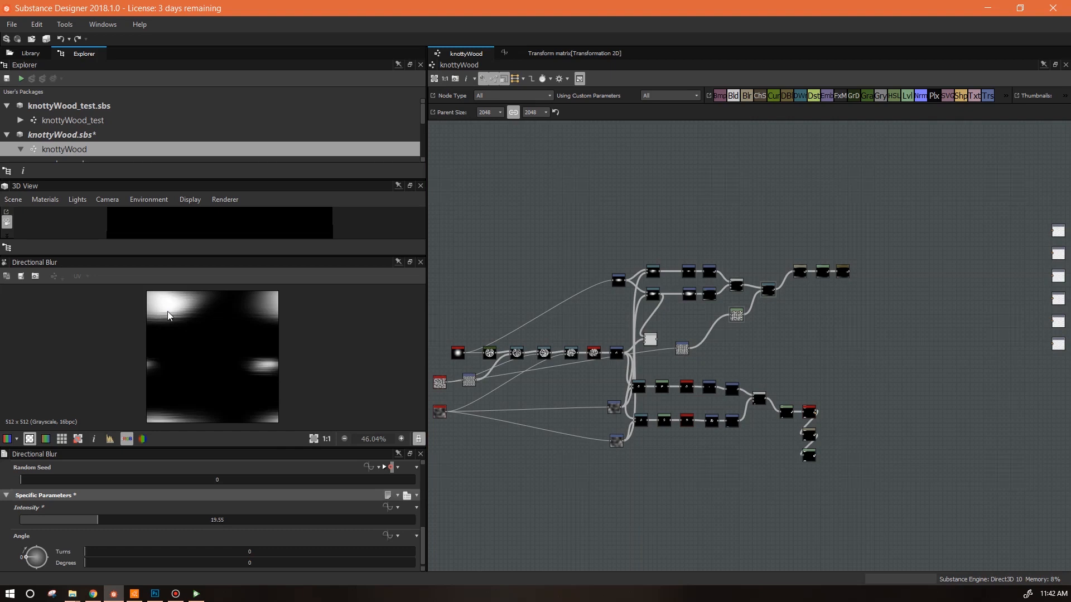
key(alt+Tab)
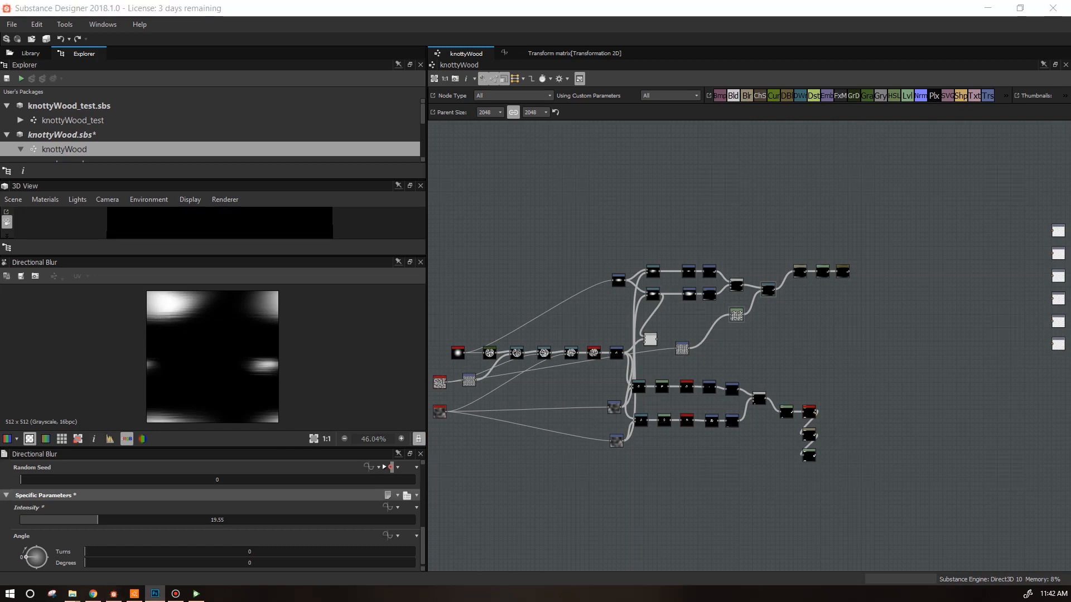
middle_drag(517, 500, 531, 519)
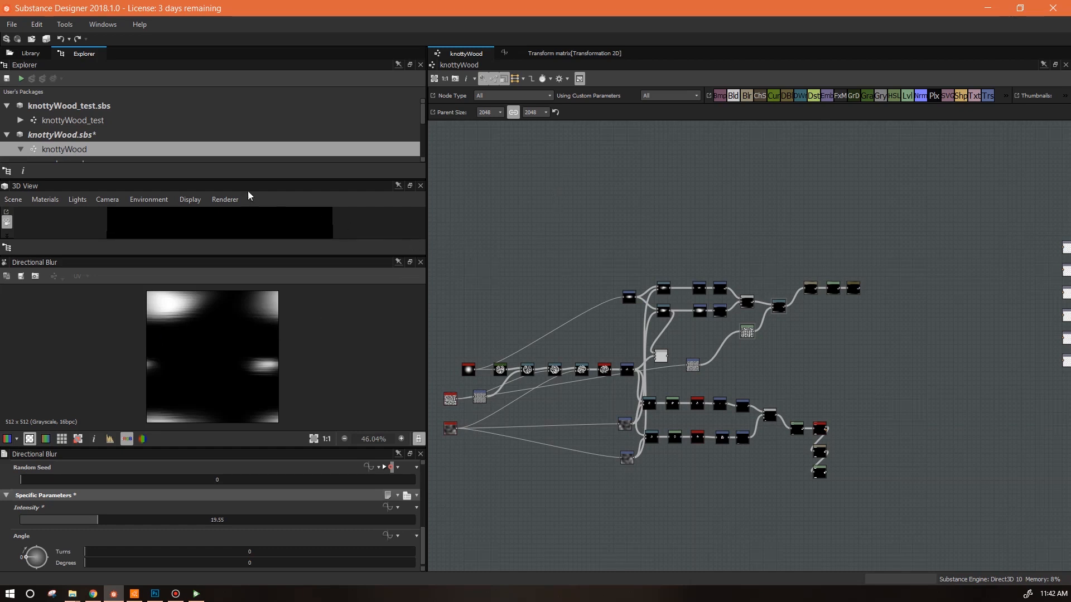
Step: Search the library for gradient nodes and add a Gradient Linear 3 in the empty area above the ellipse branches
click(31, 54)
double_click(240, 79)
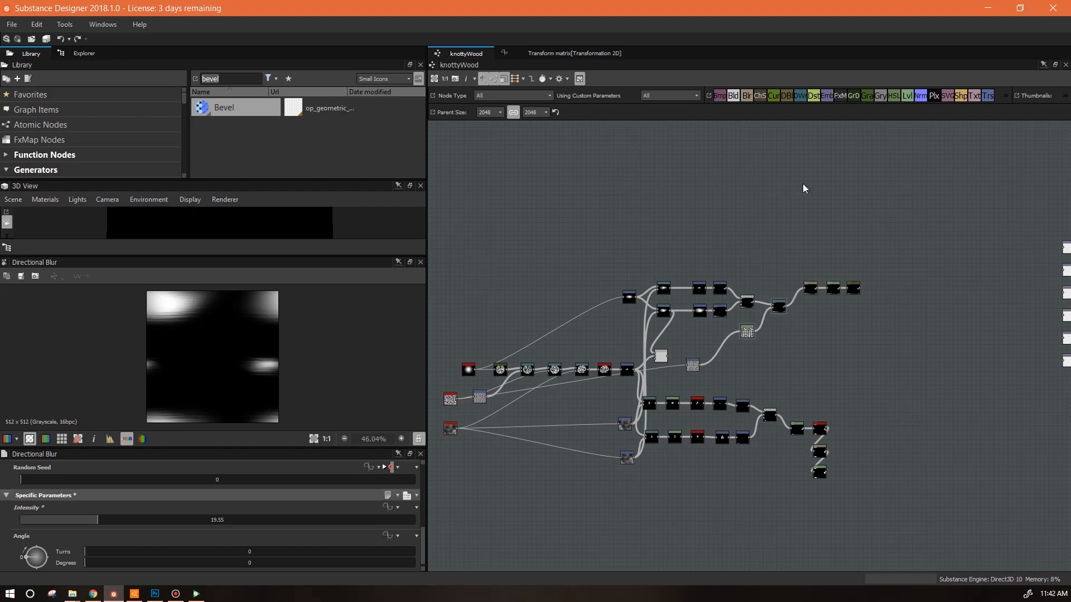
text(r)
key(BackSpace)
text(gradien)
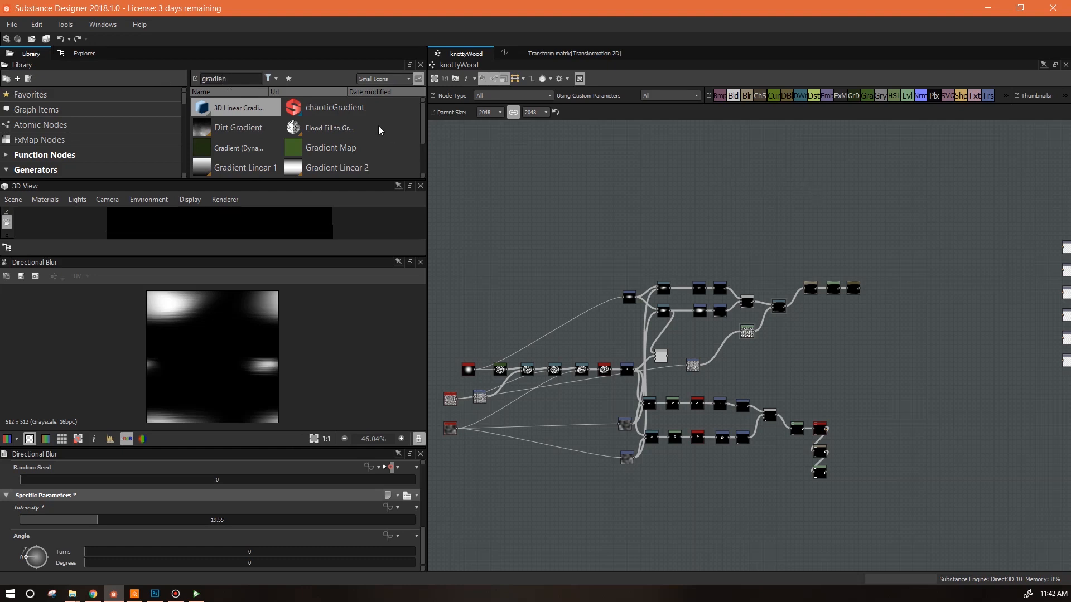
scroll(423, 134, down, 1)
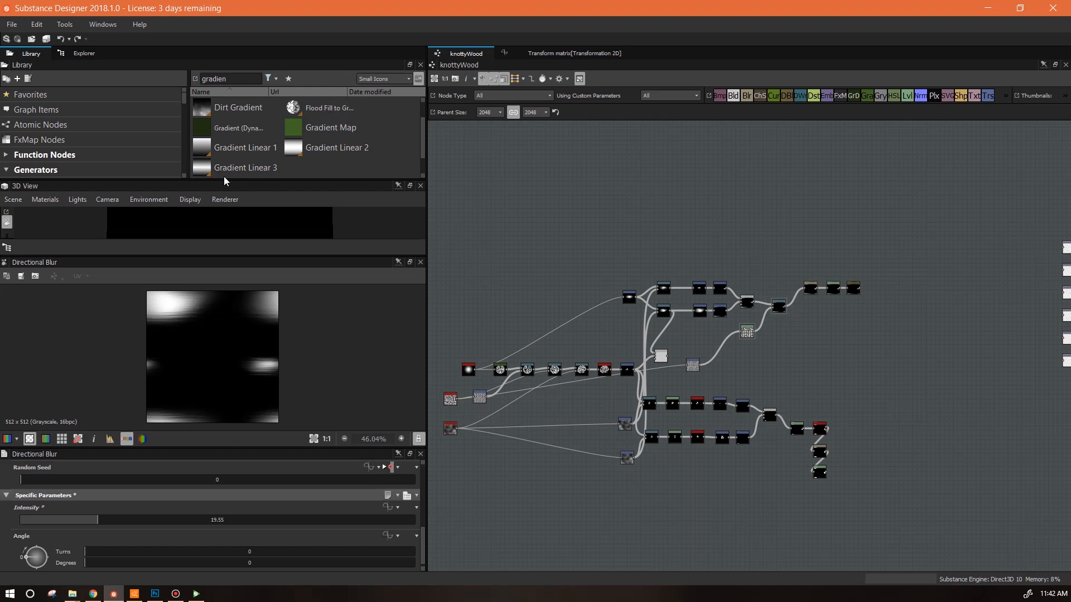
drag(246, 167, 579, 212)
Step: Check how the Gradient Linear 3 tiles in the 2D preview and move the node farther from the existing branches
scroll(341, 332, down, 8)
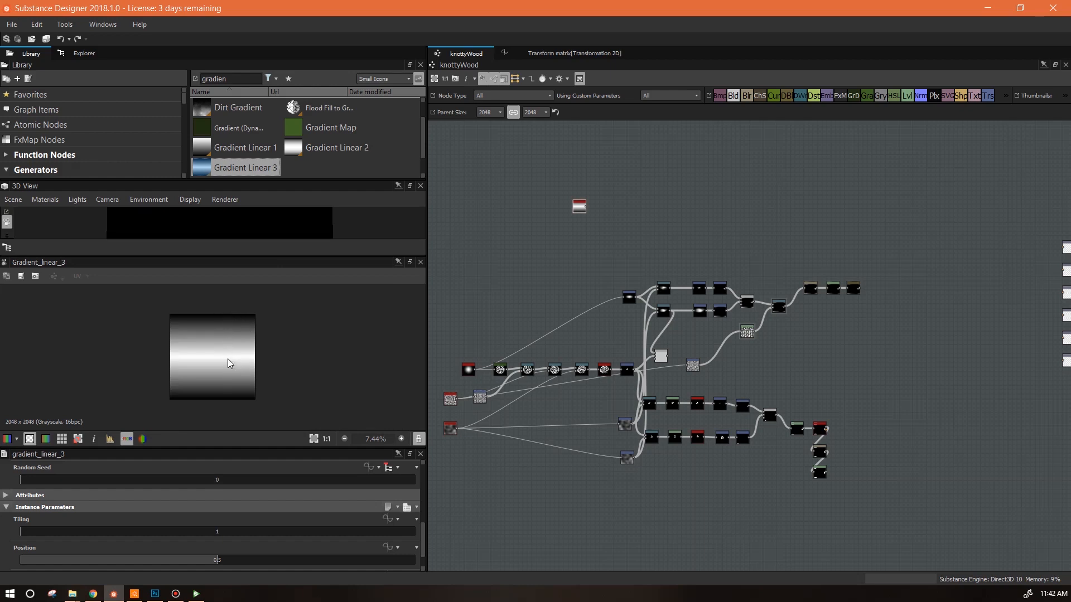
key(t)
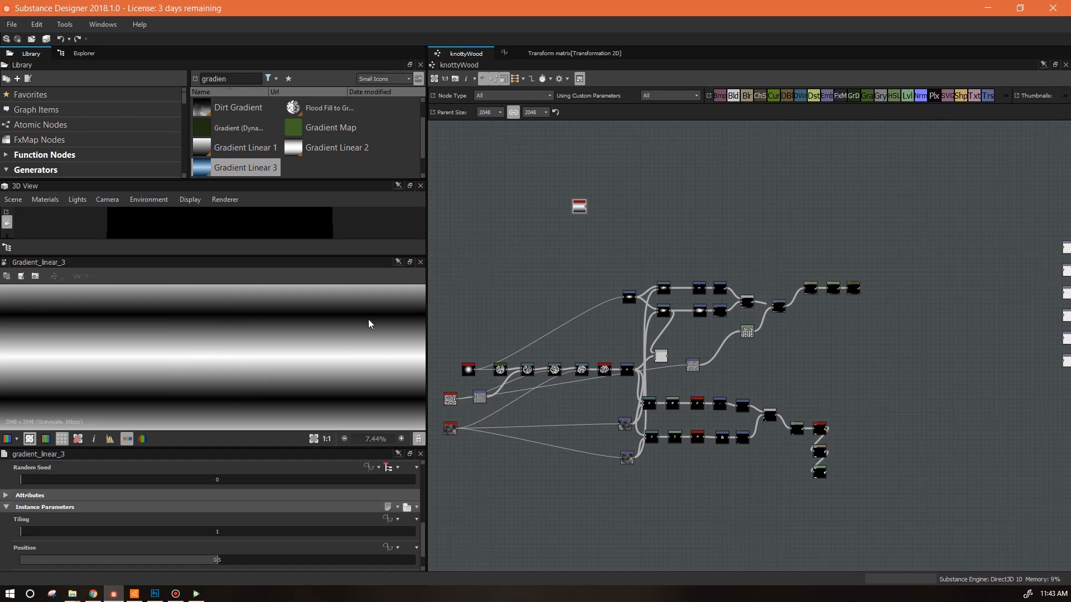
key(space)
drag(578, 208, 556, 176)
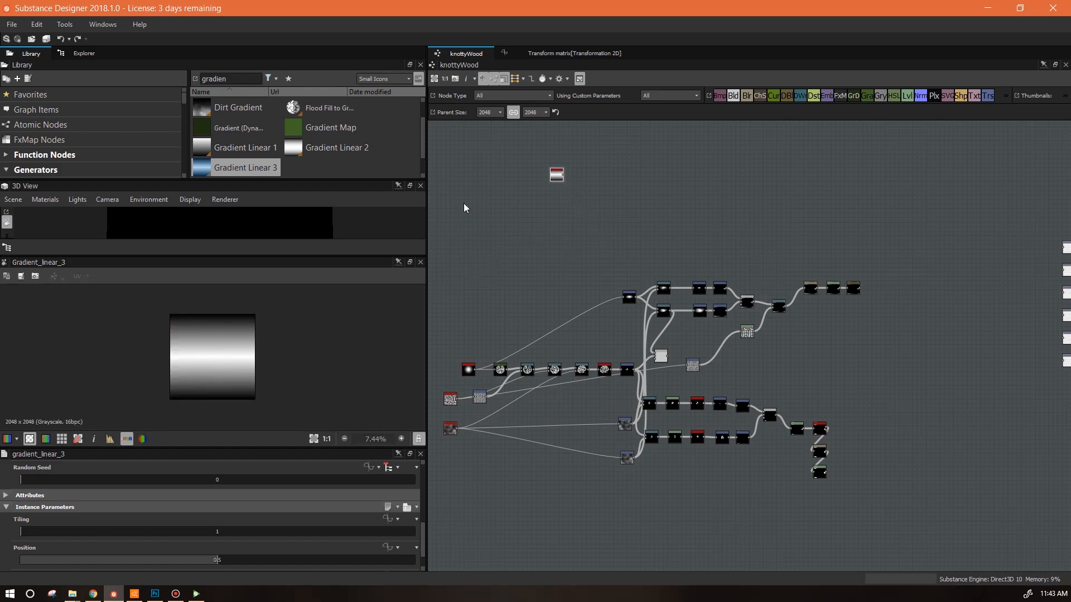
Step: Search the library for directional noise and add a Directional Noise 1 below the gradient node
drag(227, 79, 197, 79)
text(directional noi)
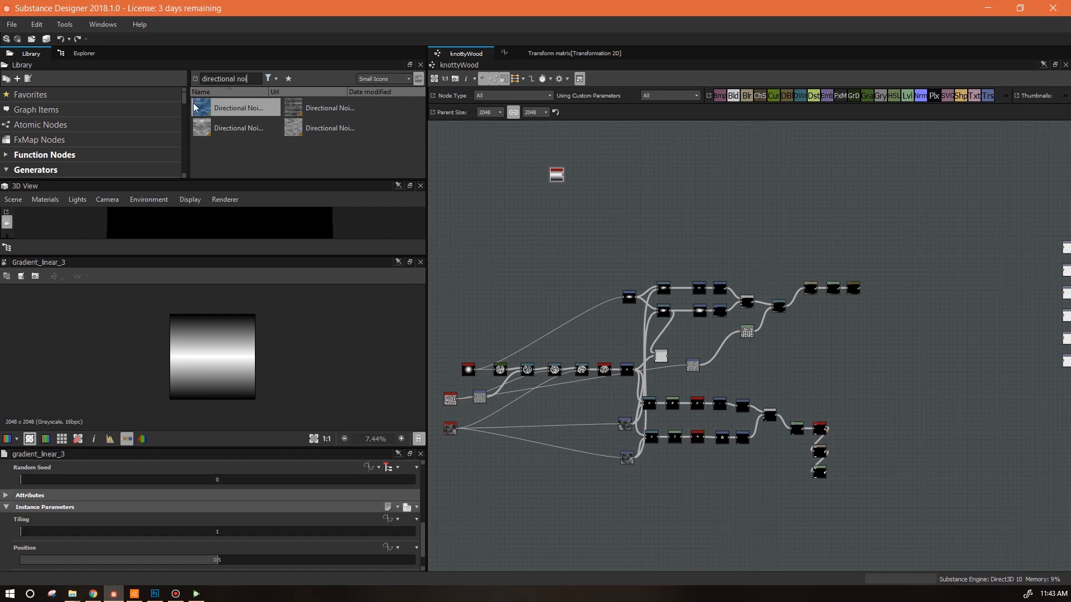
drag(208, 108, 556, 219)
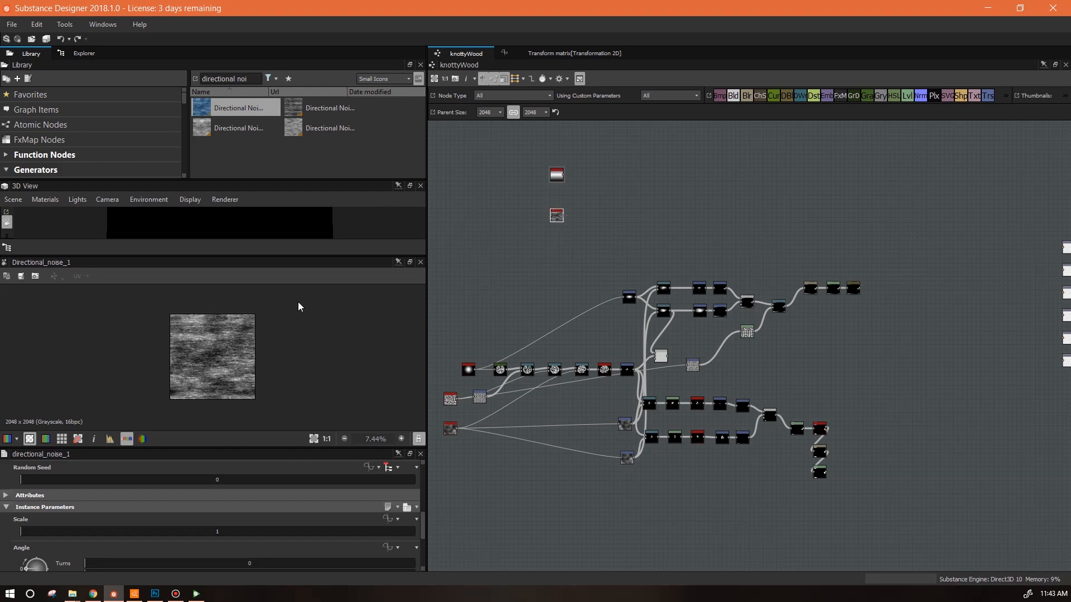
scroll(558, 215, up, 5)
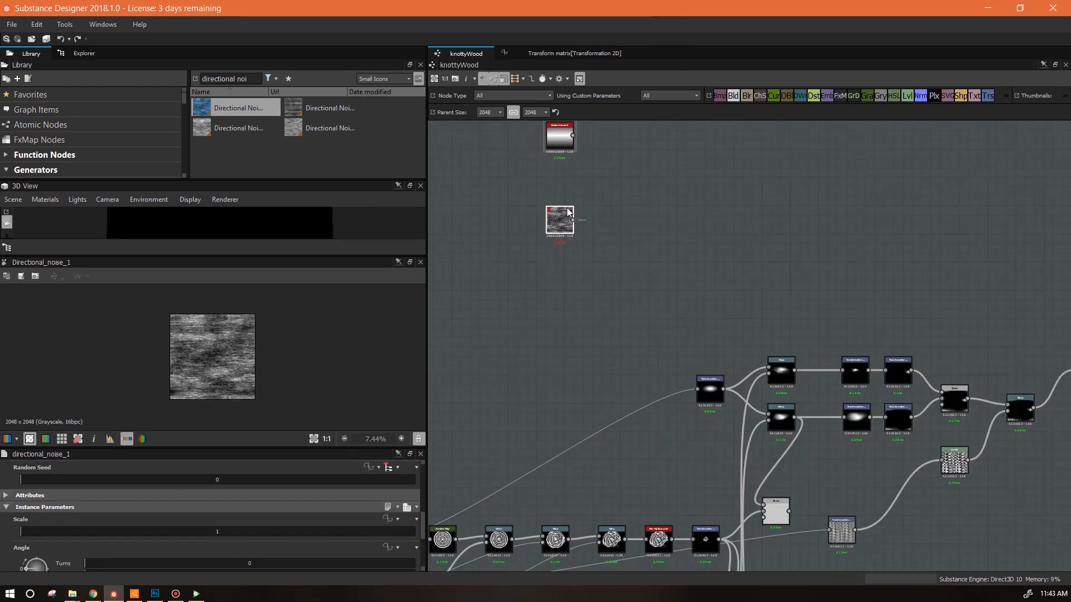
middle_drag(672, 212, 739, 310)
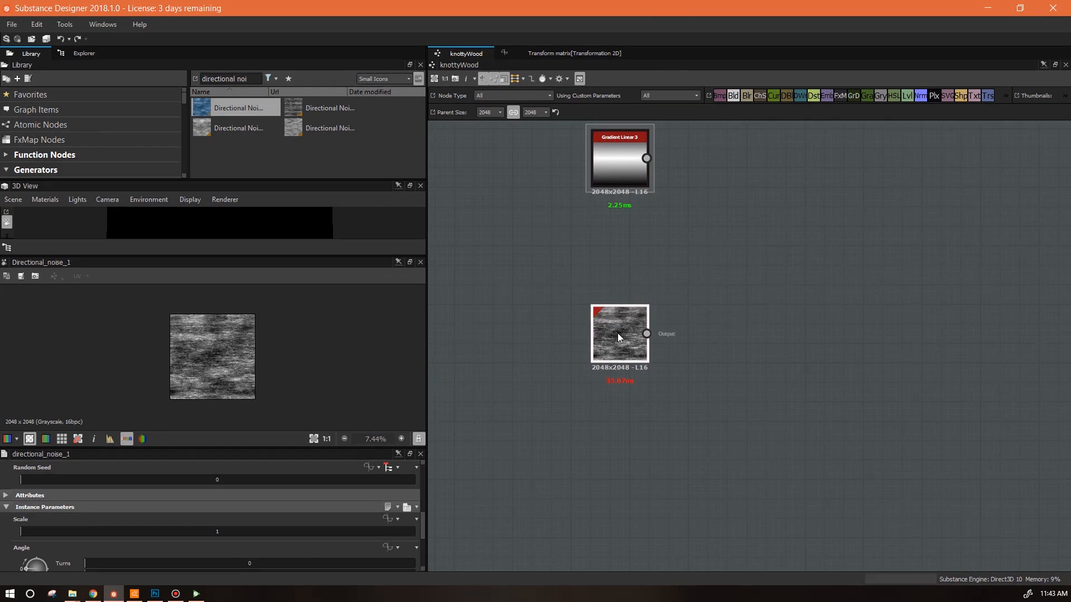
Step: Set the Directional Noise 1 output size to -1 in width and height, half the parent size, and inspect its preview
drag(420, 531, 419, 479)
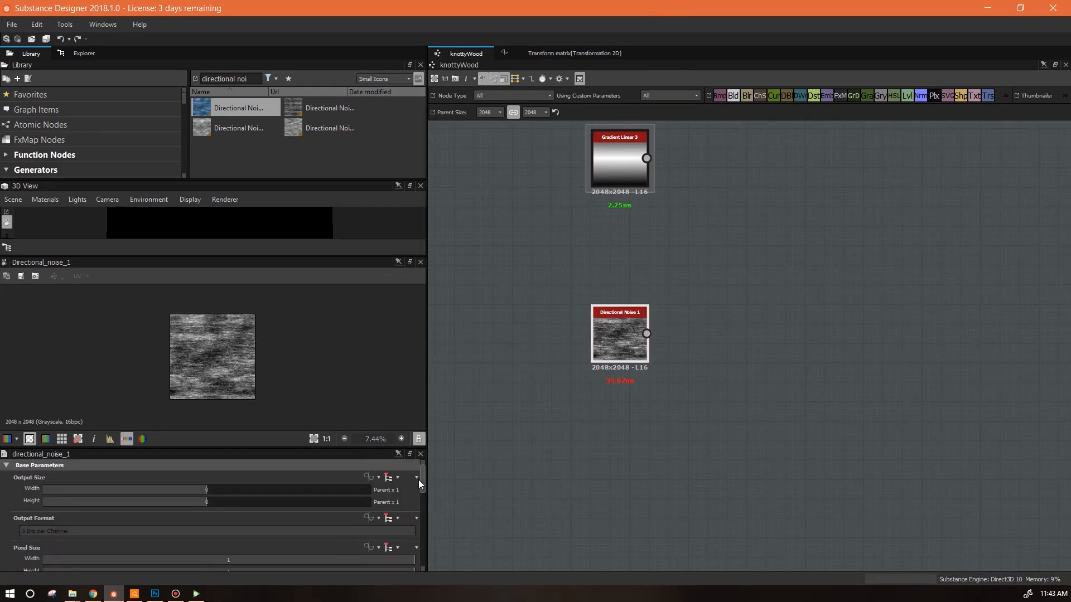
click(197, 489)
click(195, 503)
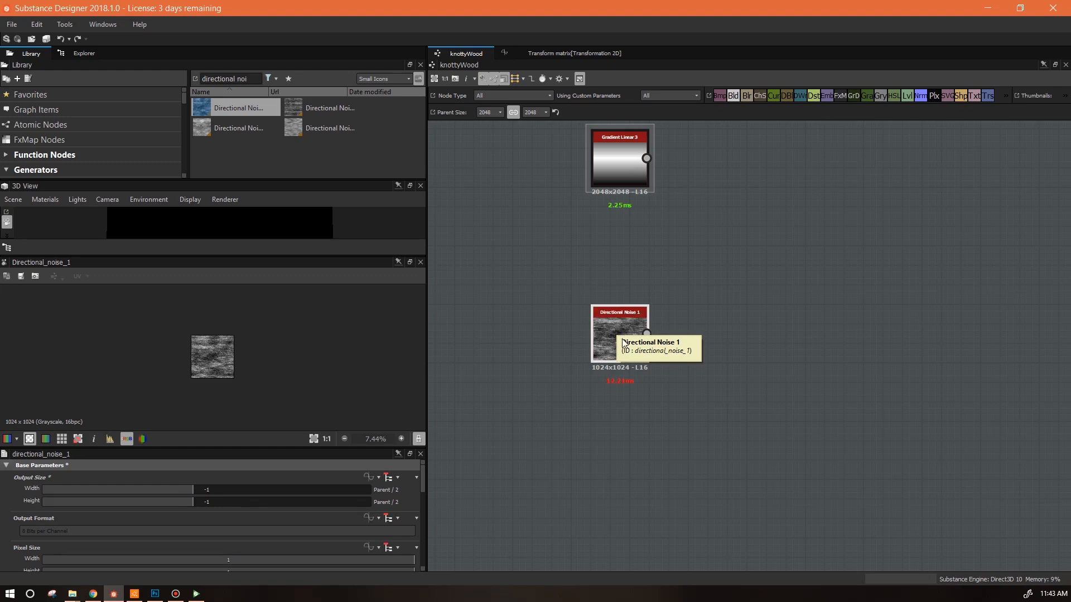
scroll(226, 367, up, 5)
scroll(227, 367, up, 2)
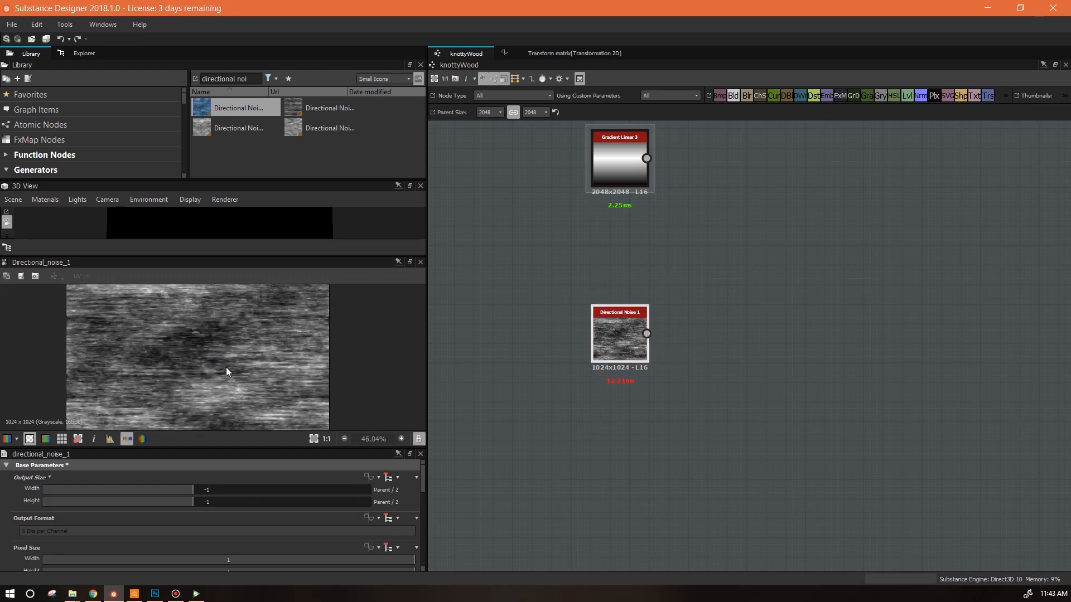
scroll(183, 346, down, 1)
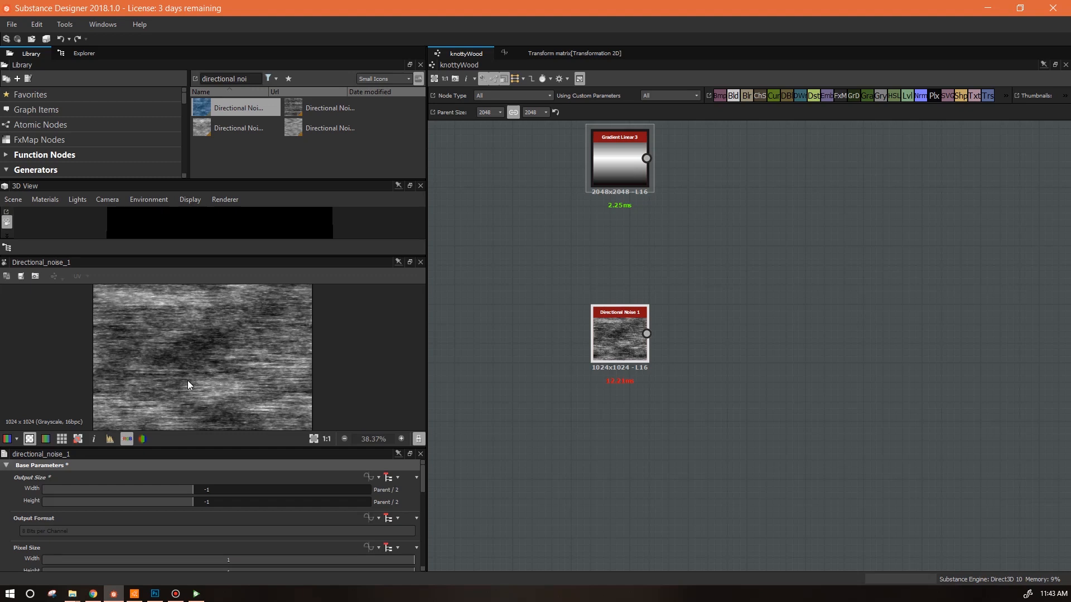
Step: Set the Gradient Linear 3 output size to -2 in width and height, a quarter of the parent size
double_click(614, 159)
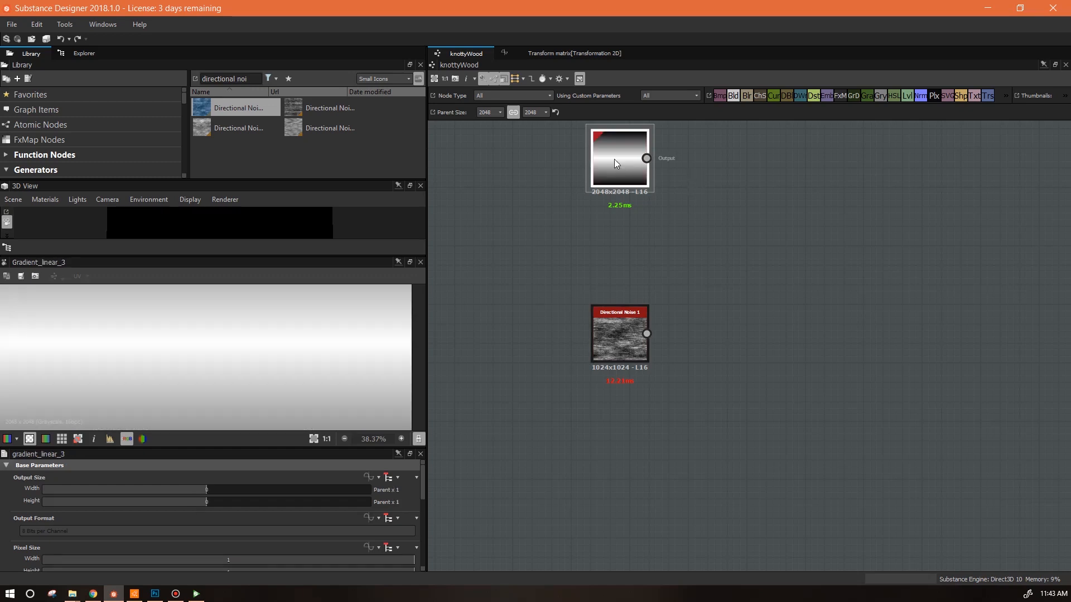
click(173, 490)
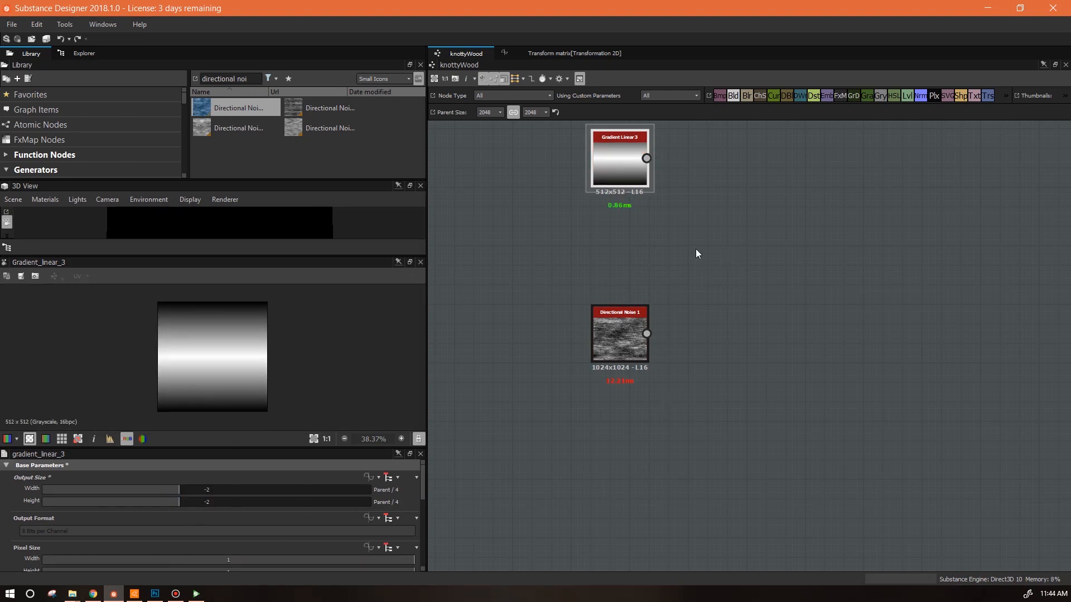
scroll(614, 257, down, 3)
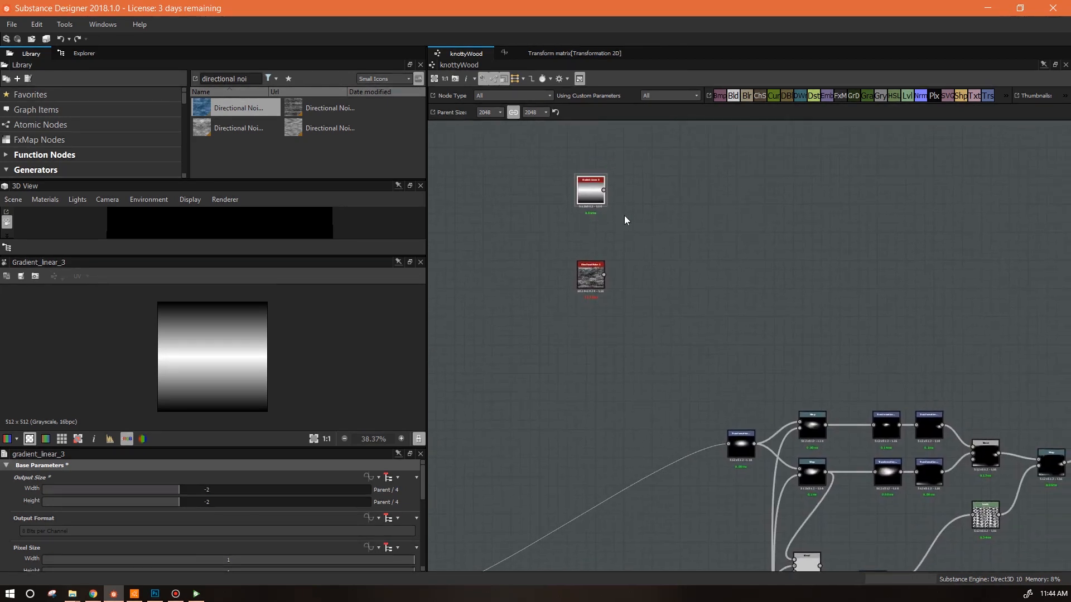
Step: Reposition the gradient and noise nodes to free up space, and connect a Levels node to the Directional Noise 1 output
drag(587, 275, 559, 289)
drag(590, 187, 560, 207)
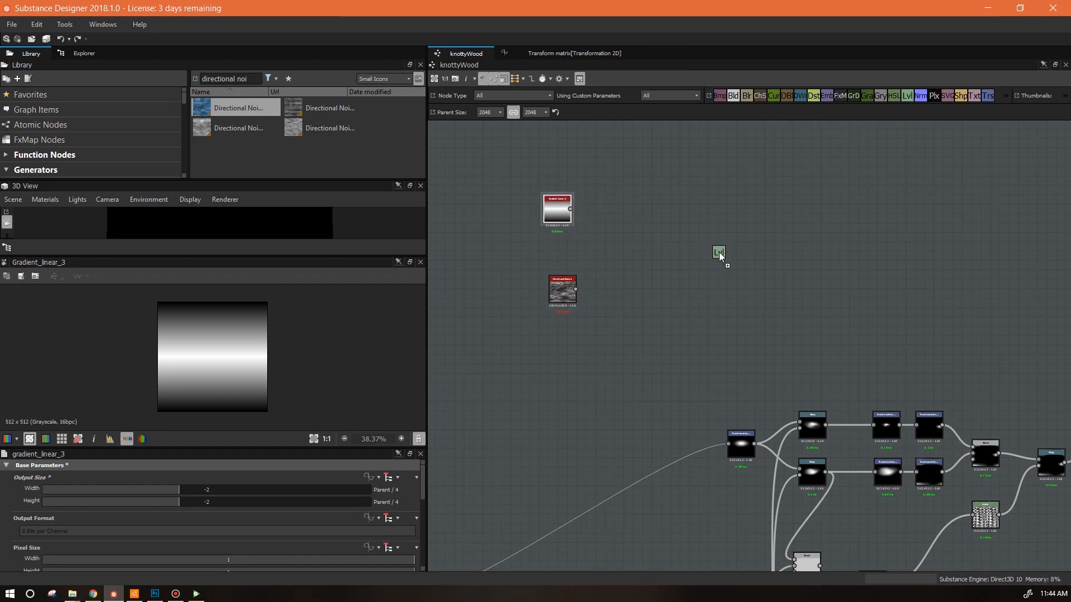
click(907, 96)
drag(575, 289, 658, 264)
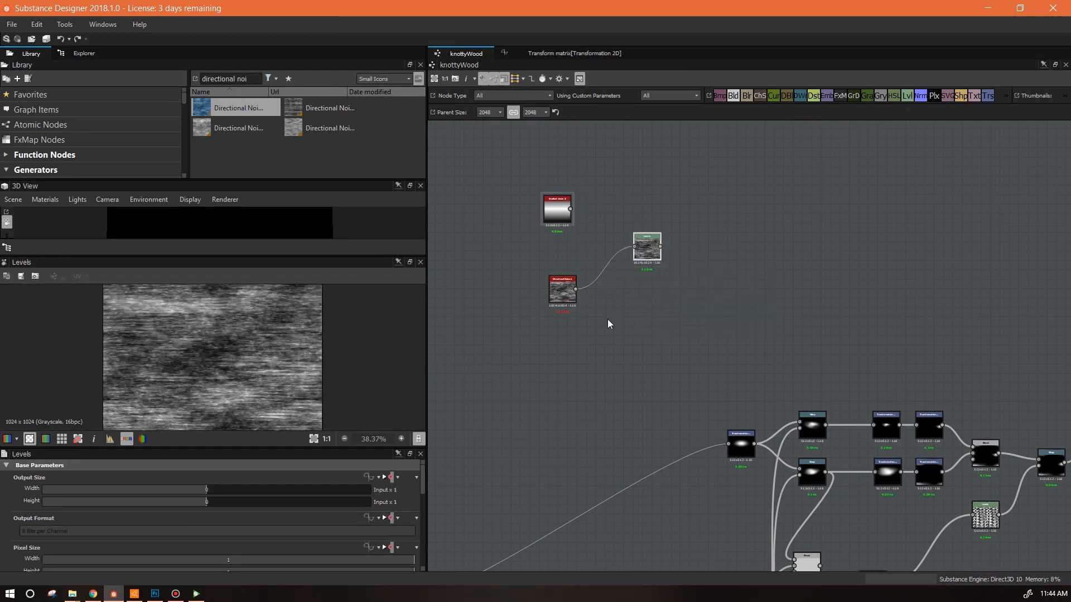
Step: Move the Levels node below the noise, add a Warp node, and connect the Gradient Linear 3 output to its primary input
drag(647, 247, 604, 342)
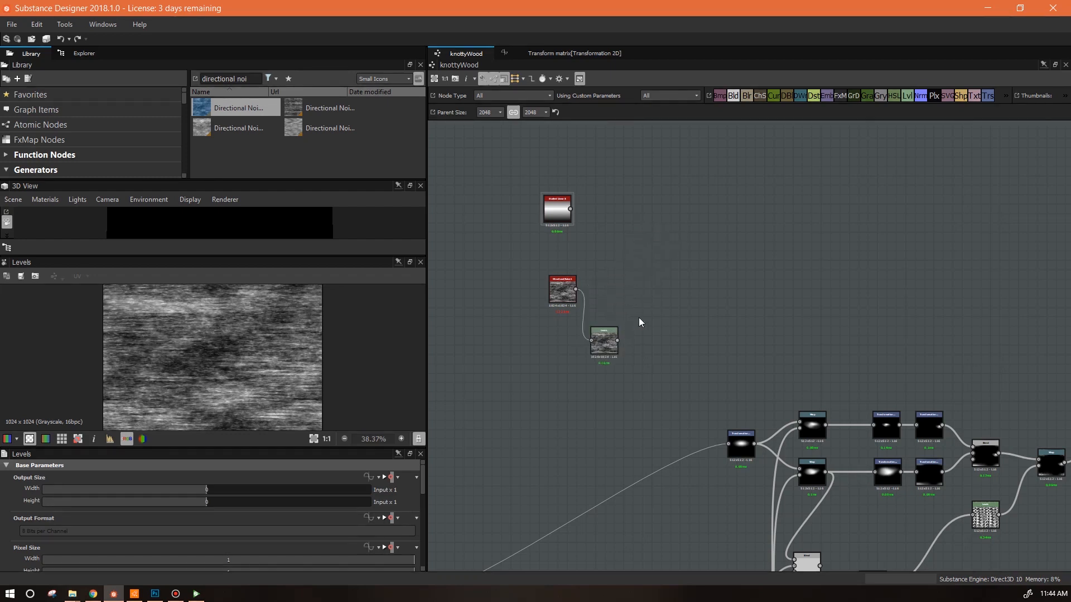
click(556, 208)
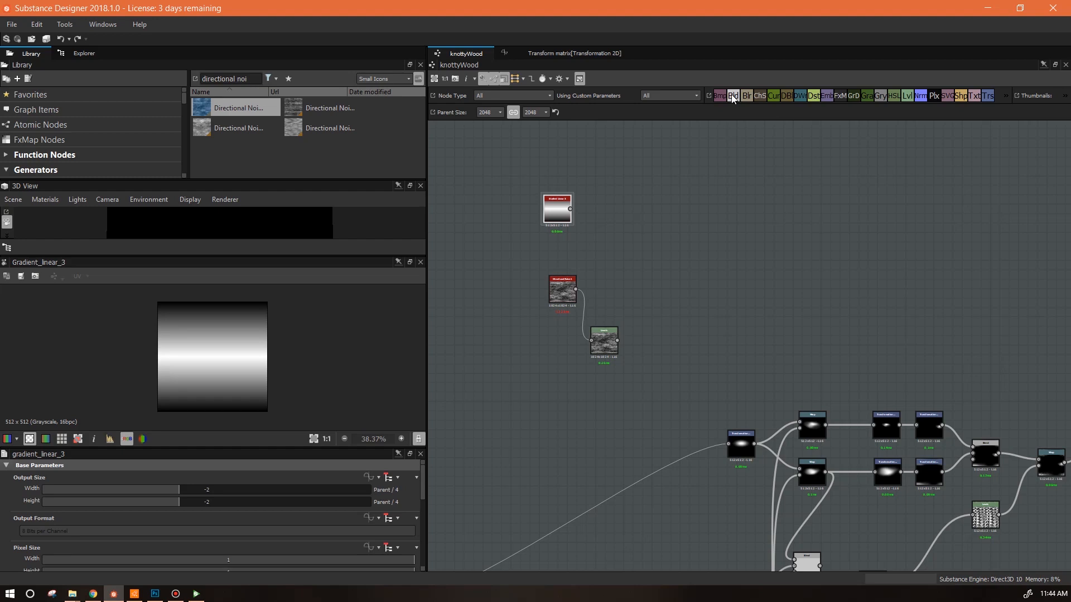
right_click(709, 159)
mouse_move(737, 166)
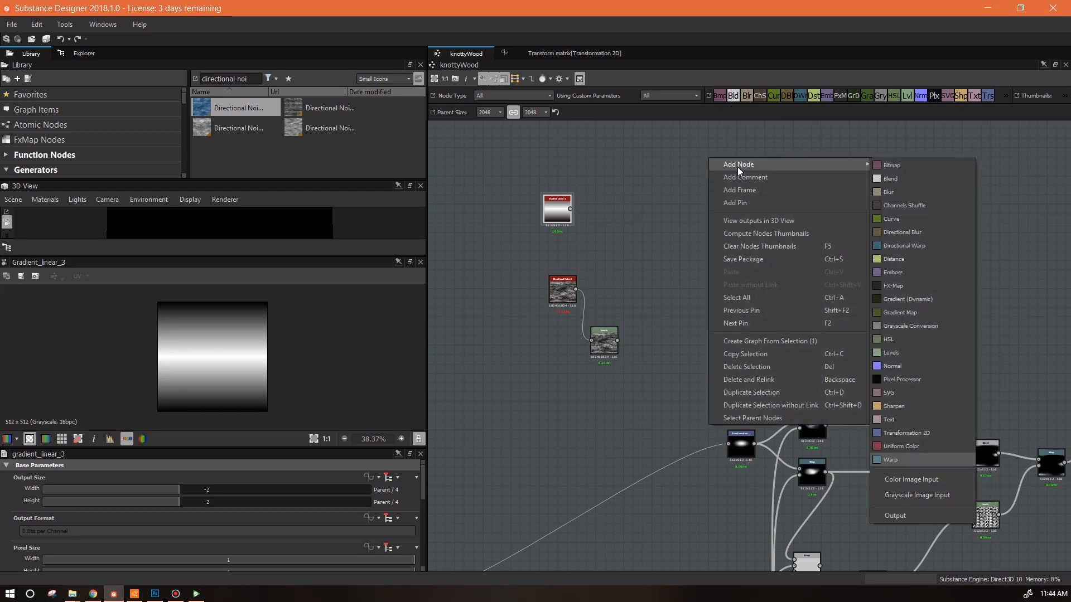
click(912, 461)
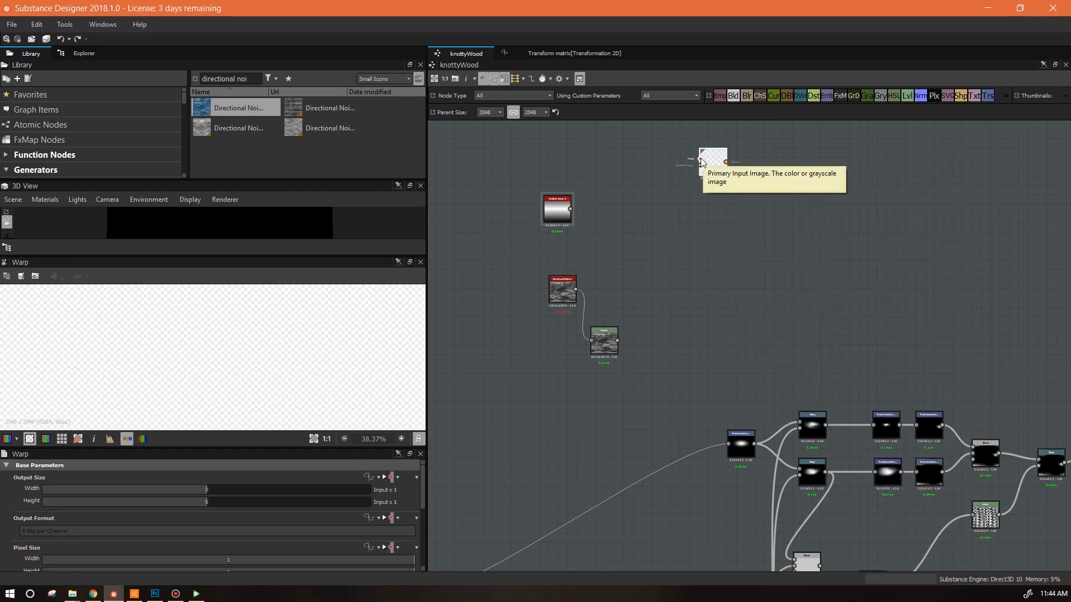
drag(701, 162, 569, 208)
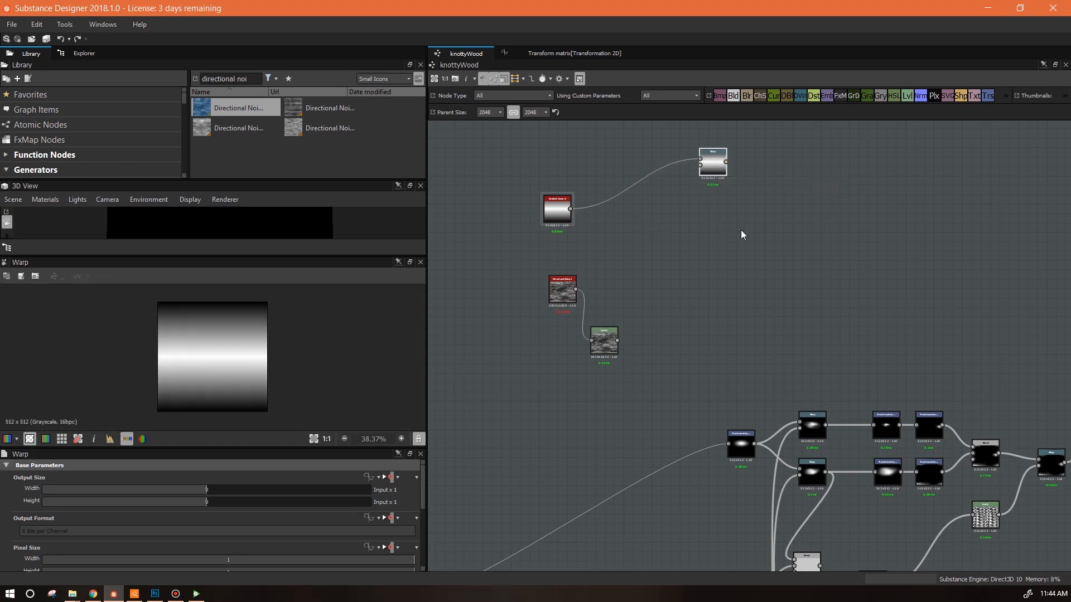
Step: Connect the existing noise source of the lower branches to the Warp's second input and move the Warp clear of the other nodes
scroll(743, 231, down, 3)
middle_drag(750, 240, 761, 175)
drag(734, 135, 586, 413)
middle_drag(726, 221, 645, 322)
scroll(729, 279, up, 2)
drag(633, 209, 916, 183)
middle_drag(922, 261, 835, 270)
scroll(825, 207, down, 1)
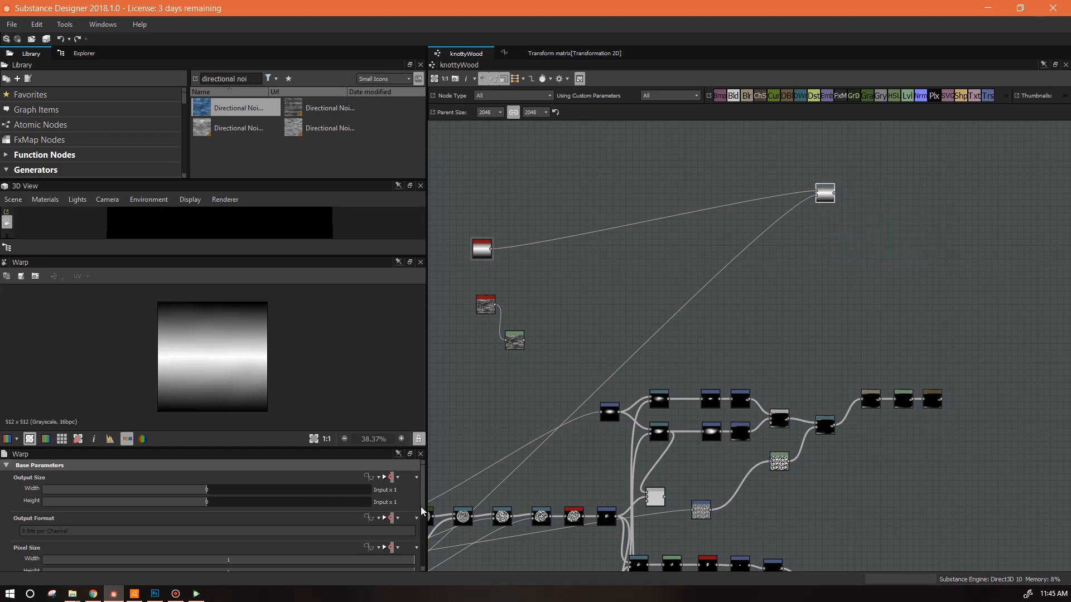
scroll(424, 513, down, 1)
scroll(425, 513, down, 7)
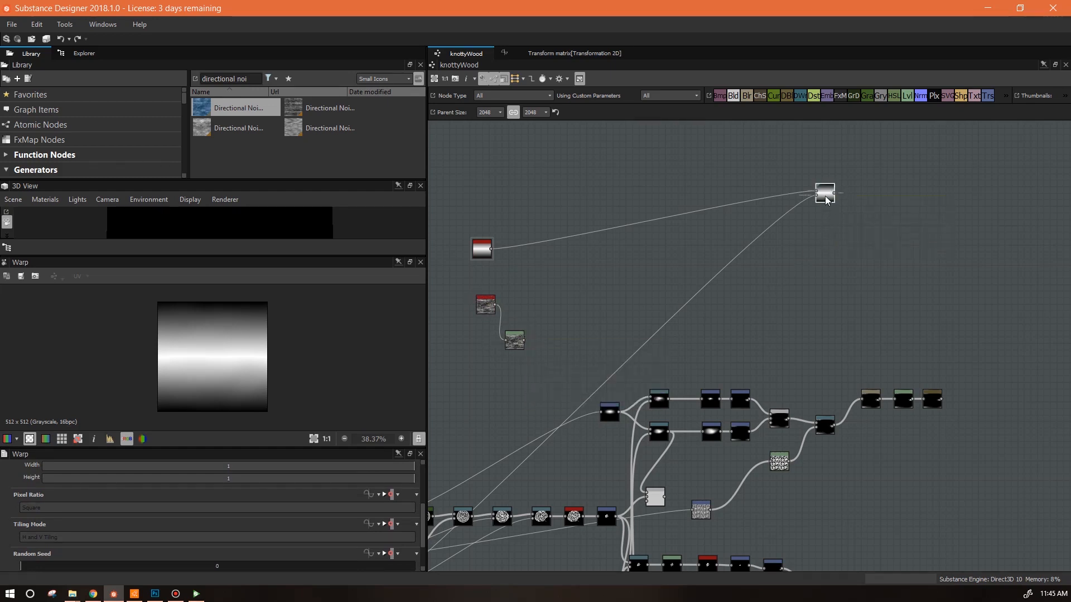
drag(828, 198, 830, 193)
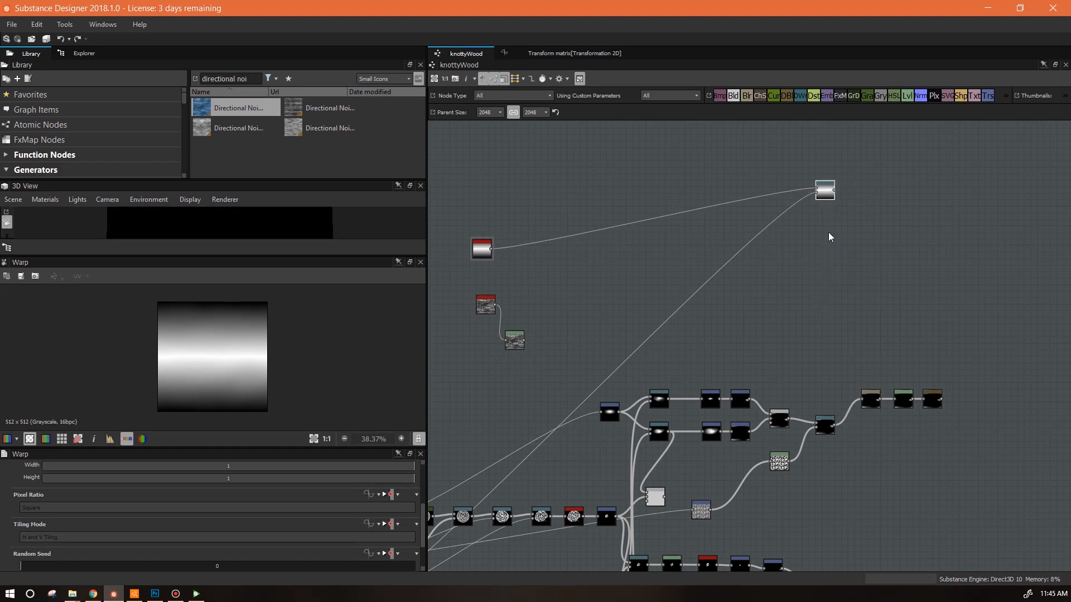
middle_drag(817, 326, 809, 296)
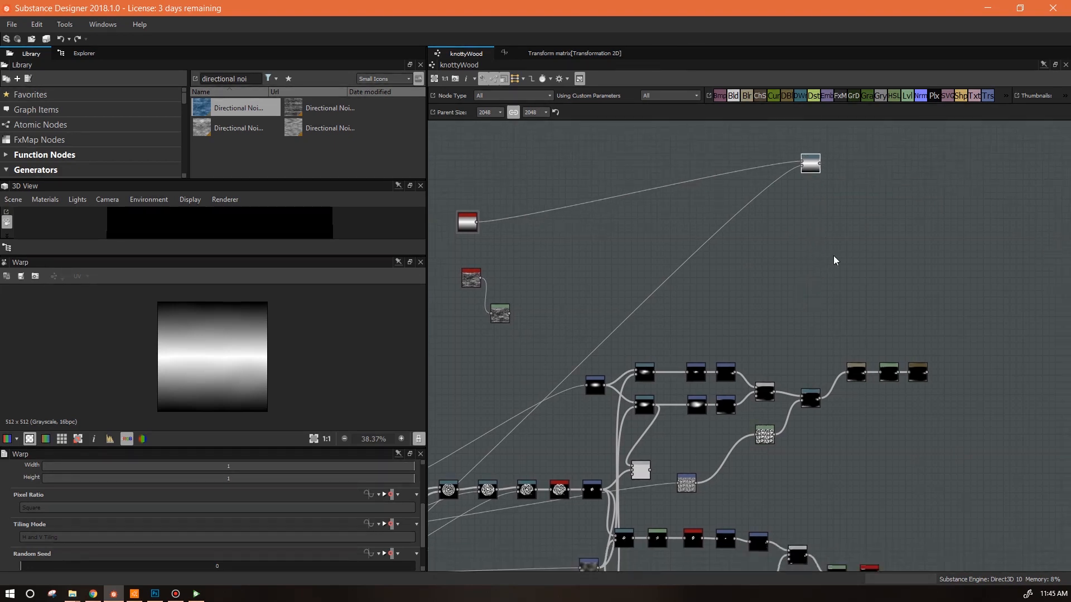
scroll(775, 425, down, 2)
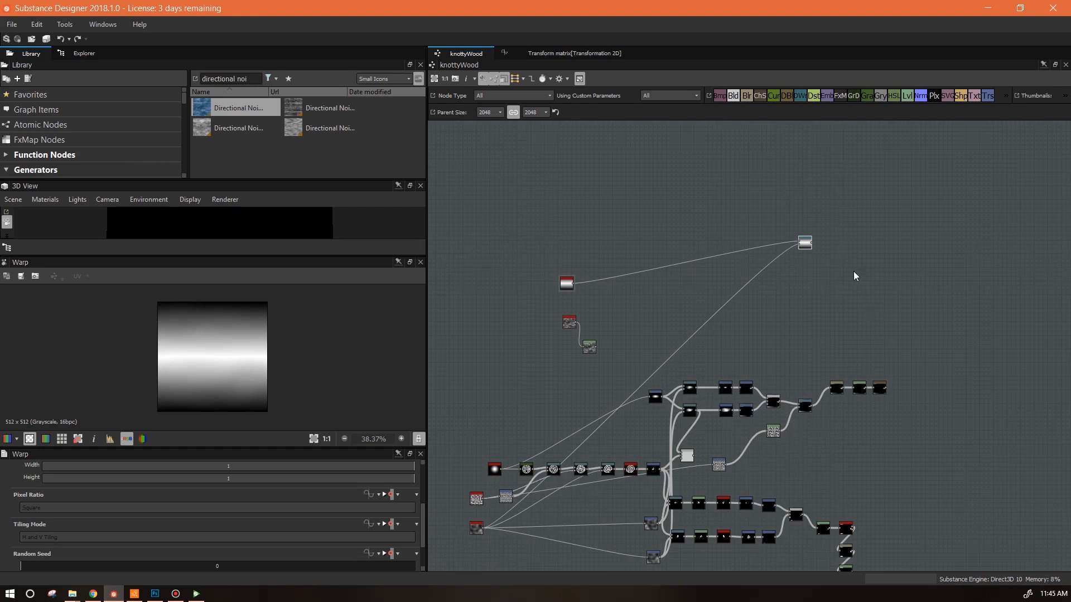
drag(806, 245, 806, 235)
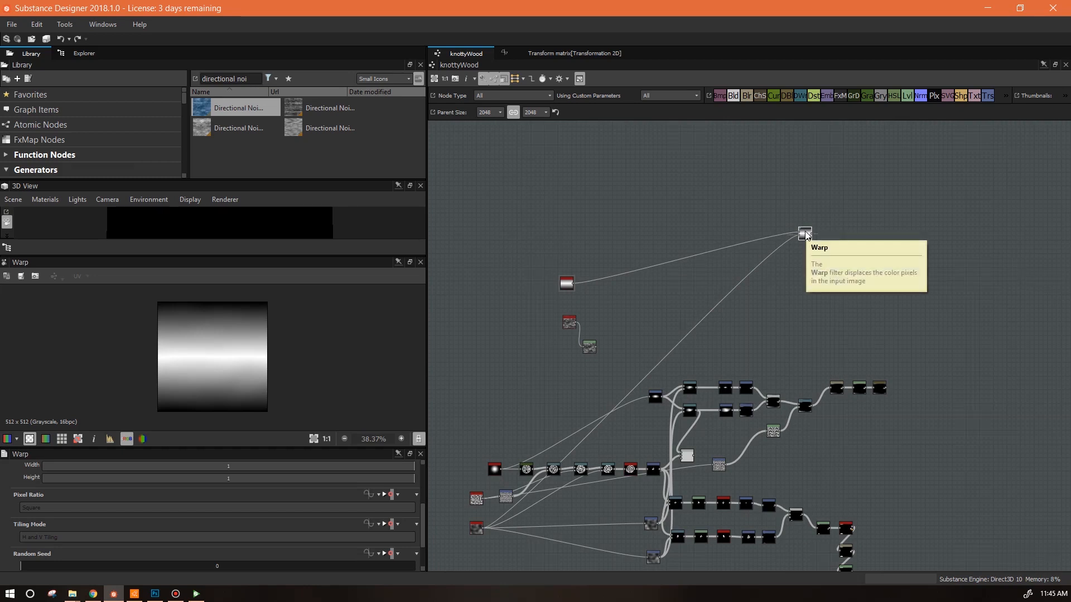
scroll(826, 330, up, 3)
middle_drag(868, 330, 1025, 395)
middle_drag(896, 319, 874, 334)
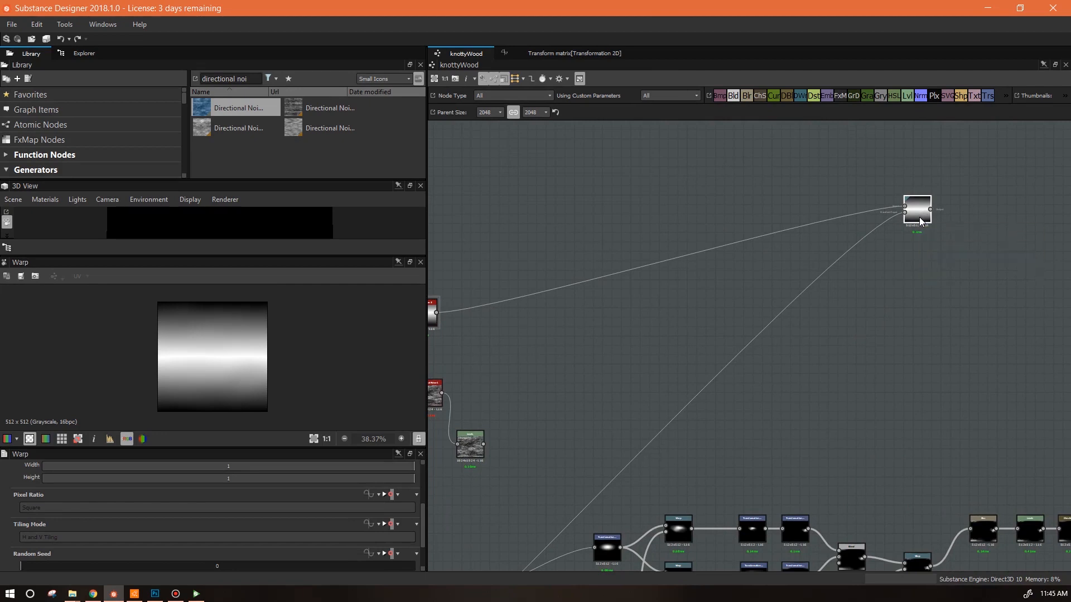
Step: Set the Warp node's intensity to about 6.01 to distort the linear gradient
scroll(217, 536, down, 1)
double_click(218, 562)
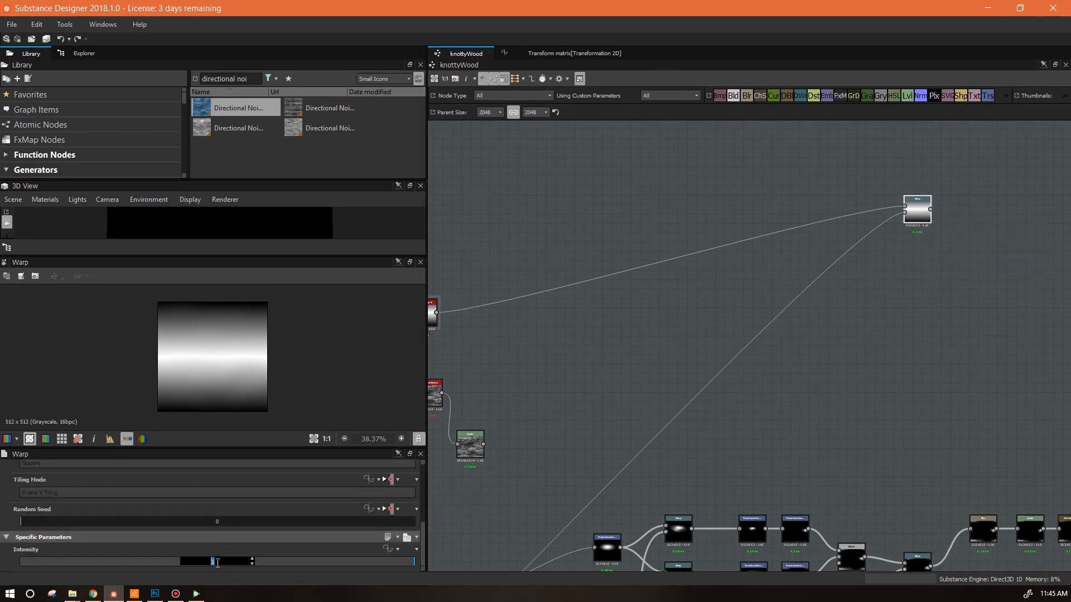
text(20)
key(Return)
drag(207, 562, 80, 562)
scroll(794, 337, down, 3)
middle_drag(901, 342, 762, 235)
Step: Move the Warp node closer to the gradient and attach a Gradient Map node to its output
click(434, 79)
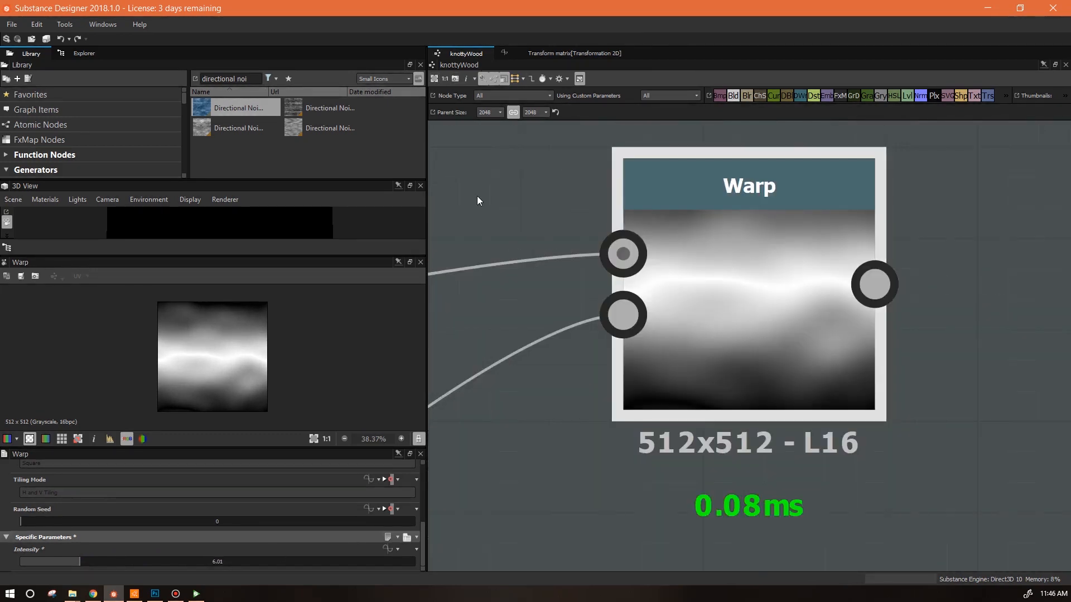
click(446, 134)
click(434, 79)
drag(765, 172, 686, 213)
drag(866, 97, 727, 212)
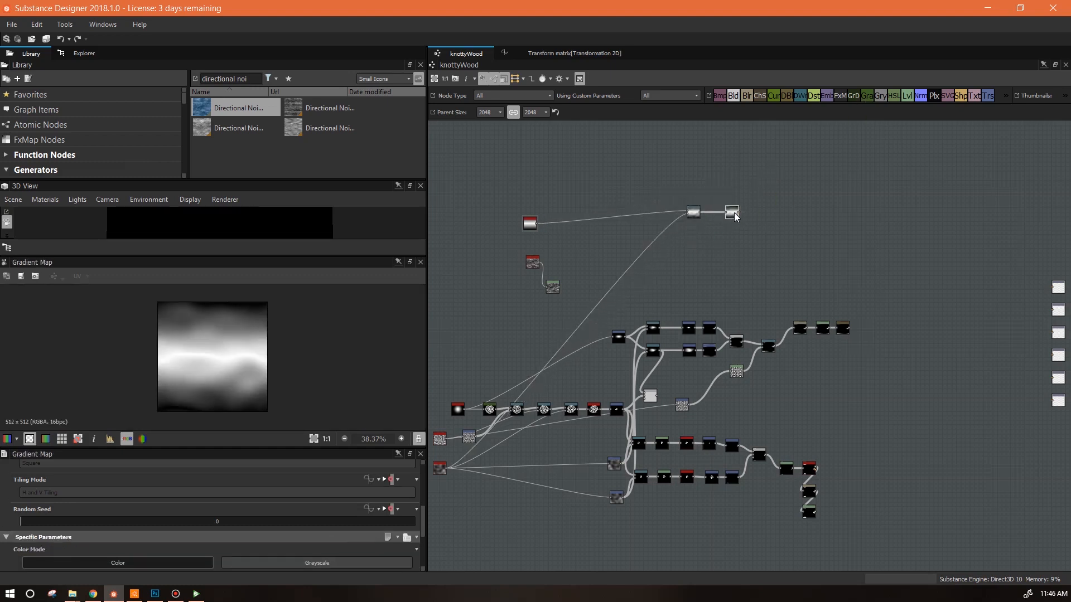
Step: Open the Gradient Map's Gradient Editor and set the first key to brown, about R 113, G 81, B 37
scroll(391, 518, down, 3)
click(385, 560)
drag(939, 156, 731, 149)
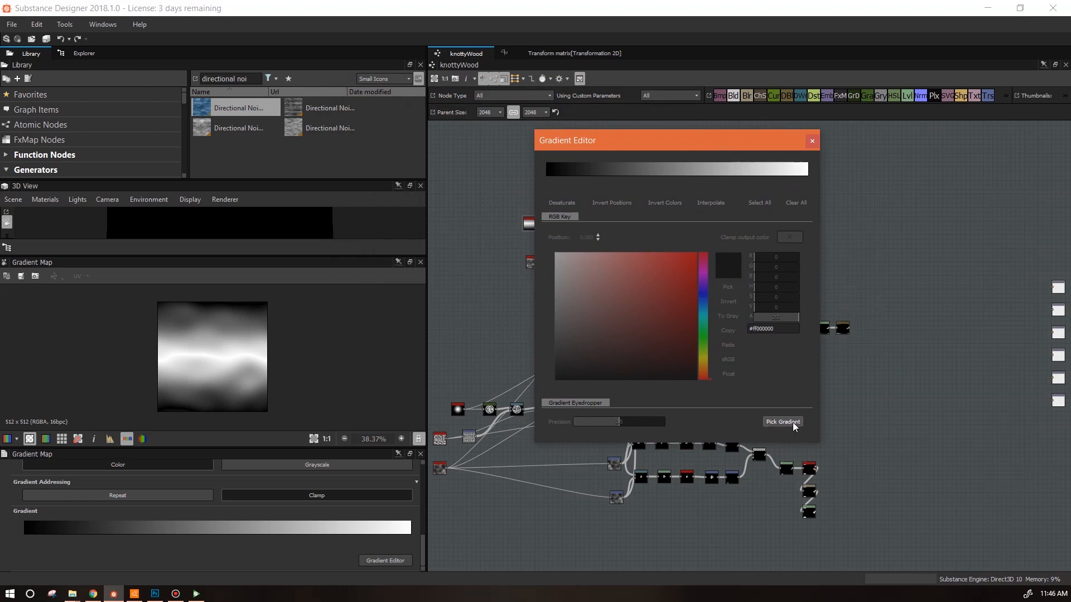
click(547, 176)
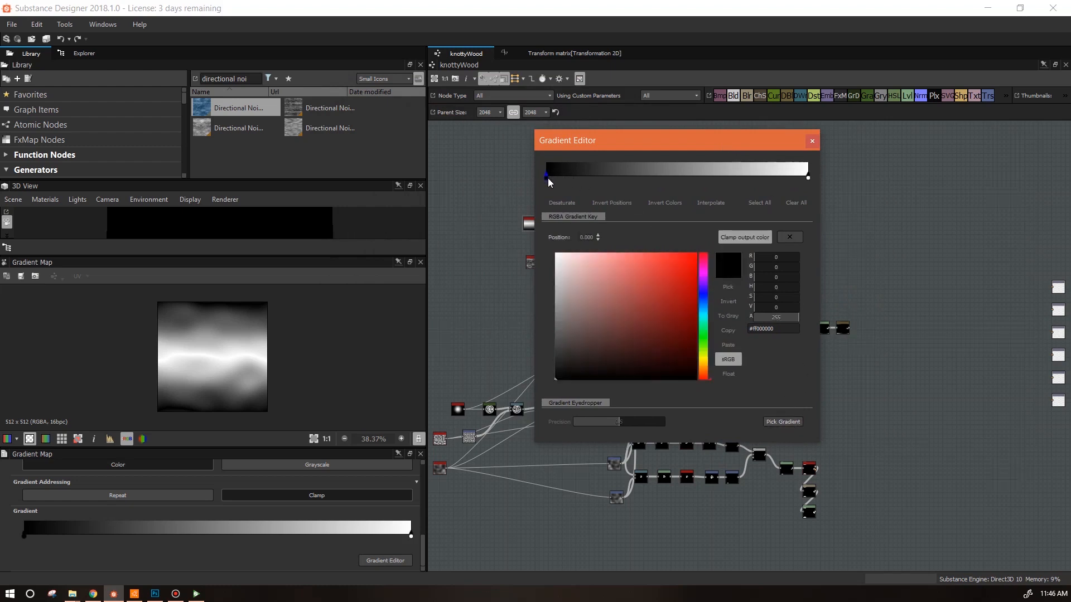
click(691, 367)
click(704, 364)
click(692, 353)
click(694, 335)
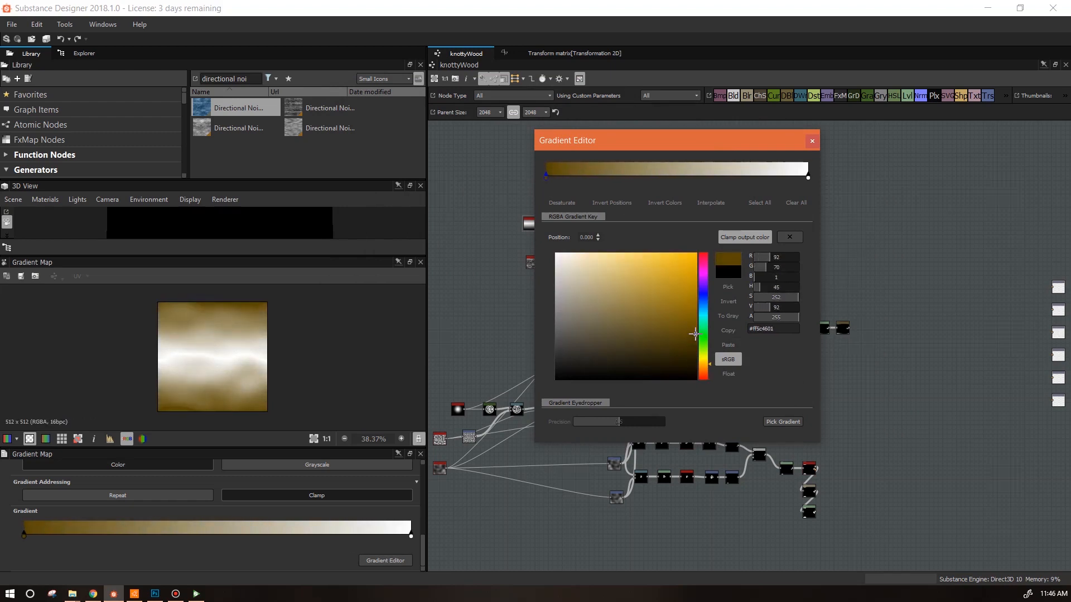
click(654, 331)
click(704, 368)
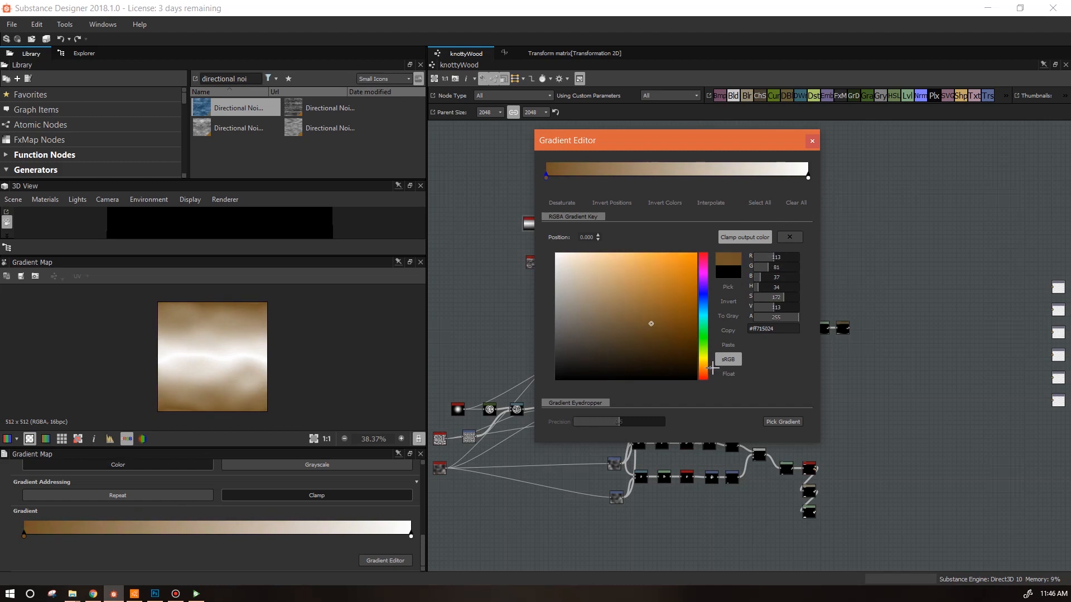
Step: Set the gradient's last key to a dark reddish brown with R 85, G 46, B 32
click(807, 175)
click(704, 364)
click(643, 339)
click(704, 369)
click(704, 375)
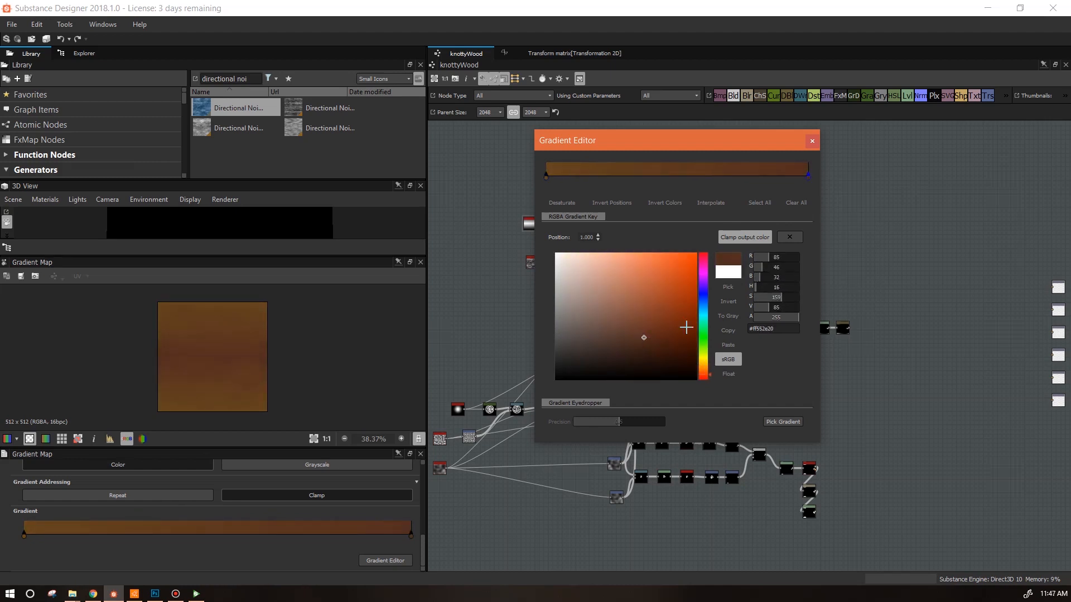
Step: Add a lighter orange-brown key mid-gradient and spread copies of the light and dark keys along the gradient as alternating wood bands
click(660, 173)
click(641, 302)
ctrl+drag(807, 176, 786, 177)
ctrl+drag(786, 176, 747, 176)
ctrl+drag(747, 177, 769, 185)
drag(660, 176, 663, 176)
ctrl+drag(662, 176, 584, 176)
ctrl+drag(546, 176, 574, 177)
drag(597, 176, 731, 177)
ctrl+drag(730, 178, 760, 182)
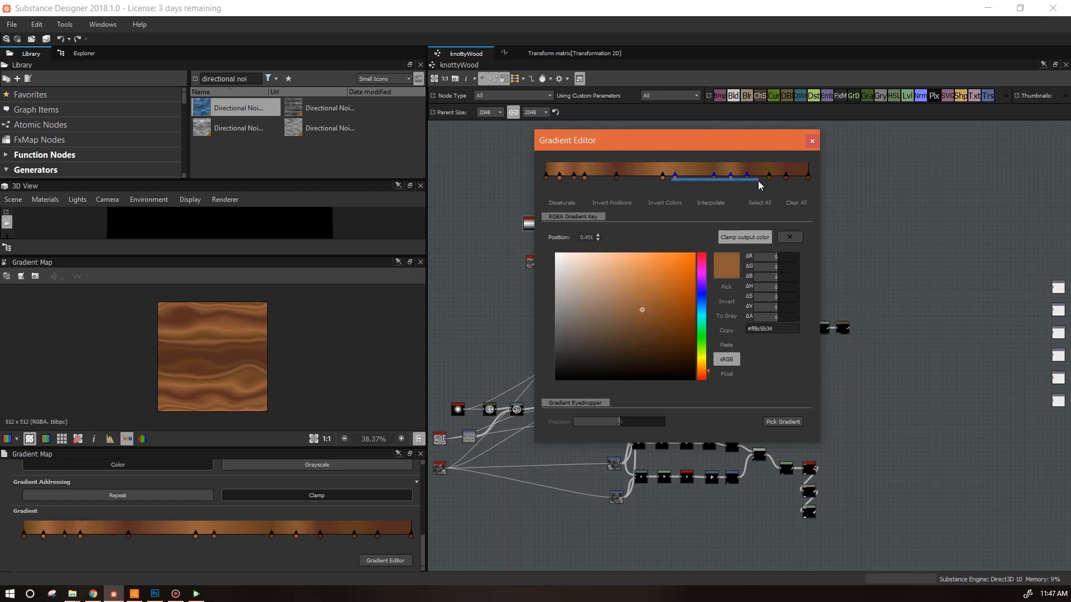
click(778, 171)
drag(783, 178, 798, 178)
scroll(269, 349, up, 4)
Step: Darken a key past mid-gradient and shift the dark brown keys towards a yellower hue, setting the last one to R 85, G 56, B 32
mouse_move(751, 140)
mouse_down()
mouse_move(743, 127)
mouse_move(756, 129)
mouse_up()
click(719, 166)
click(671, 320)
mouse_move(644, 303)
mouse_down()
mouse_move(650, 337)
mouse_move(650, 292)
mouse_move(662, 354)
mouse_move(654, 323)
mouse_up()
click(621, 169)
click(712, 360)
click(751, 167)
click(711, 360)
click(791, 167)
click(711, 361)
click(812, 167)
click(712, 360)
Step: Recolor a dark key near the gradient's end to a lighter golden brown, #976c32
scroll(266, 340, down, 3)
scroll(265, 340, up, 1)
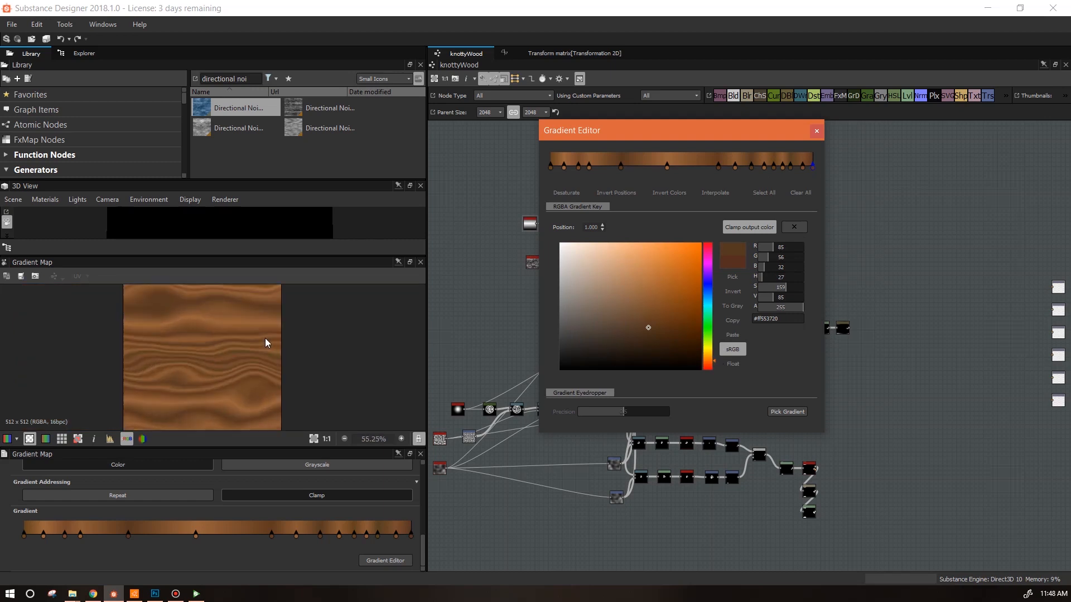
click(791, 167)
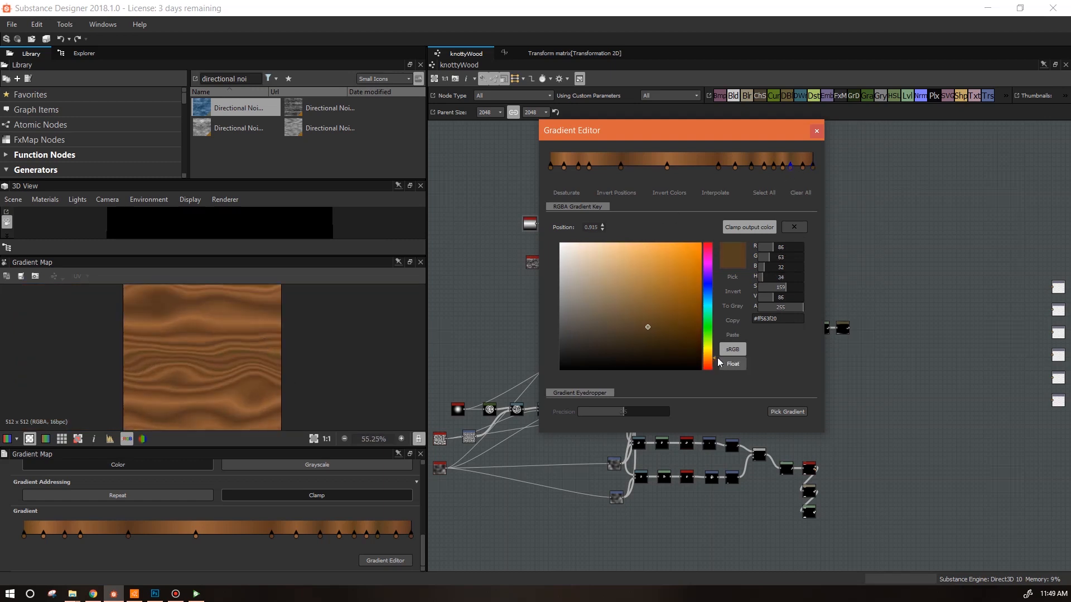
click(653, 295)
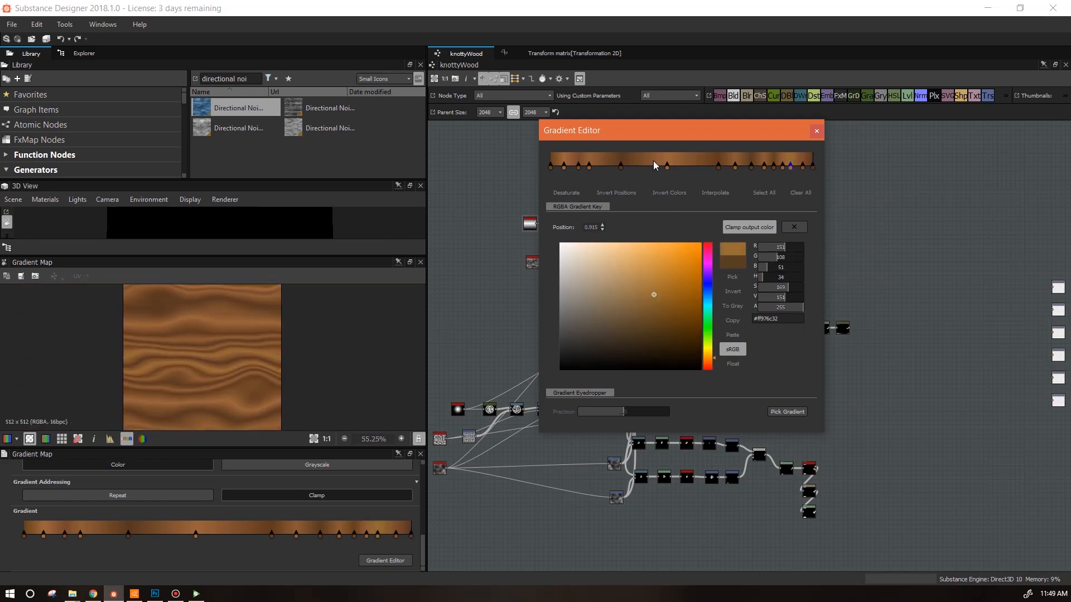
Step: Add three keys around the gradient's middle, color the one at position 0.313 #996642, and close the Gradient Editor
click(693, 166)
click(646, 165)
click(632, 166)
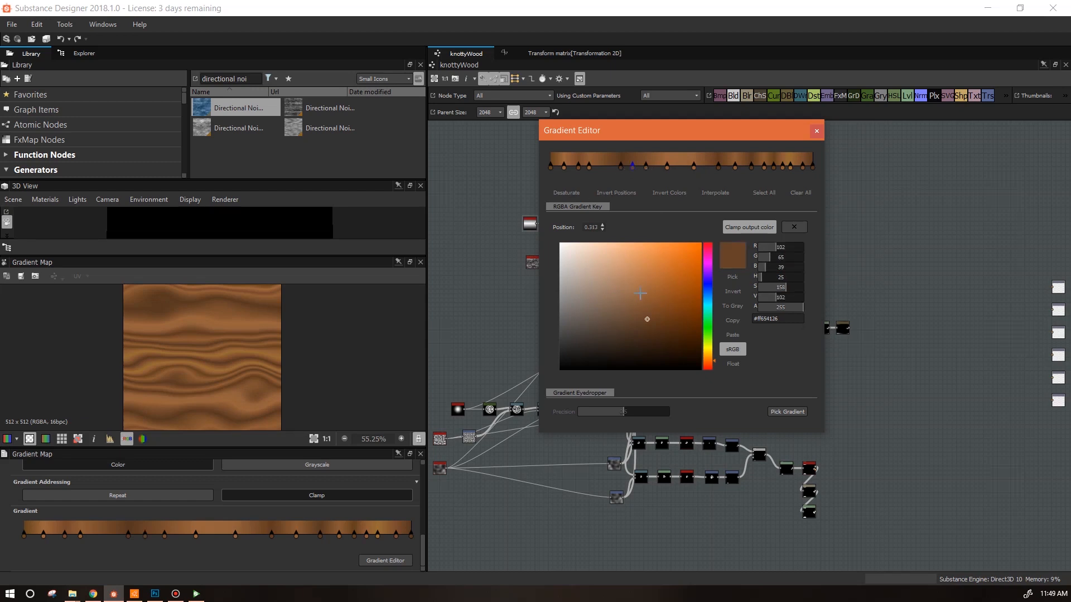
click(640, 293)
scroll(318, 368, down, 3)
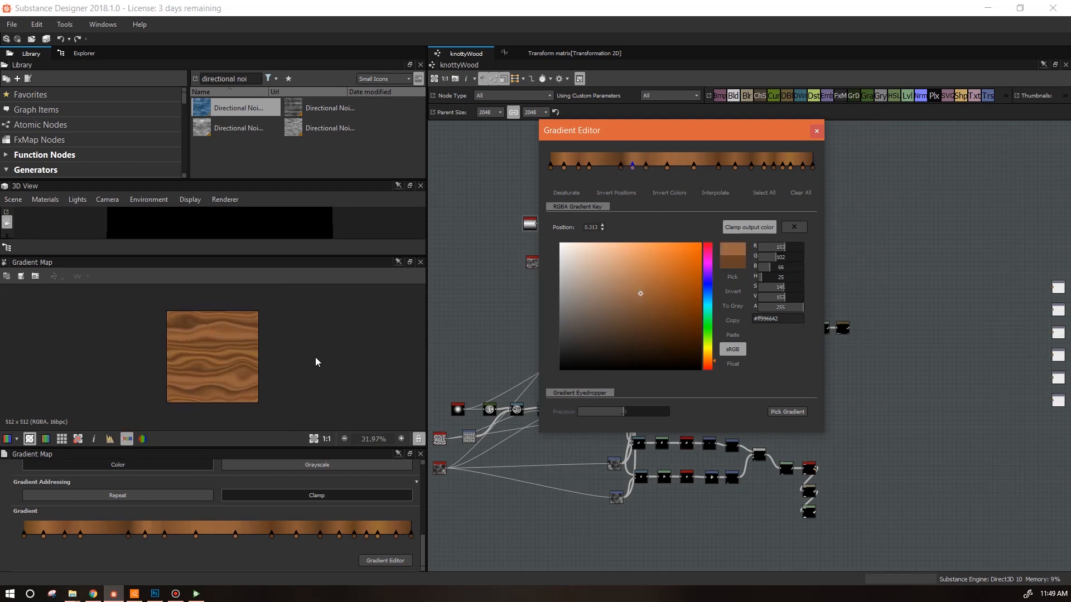
drag(797, 137, 709, 179)
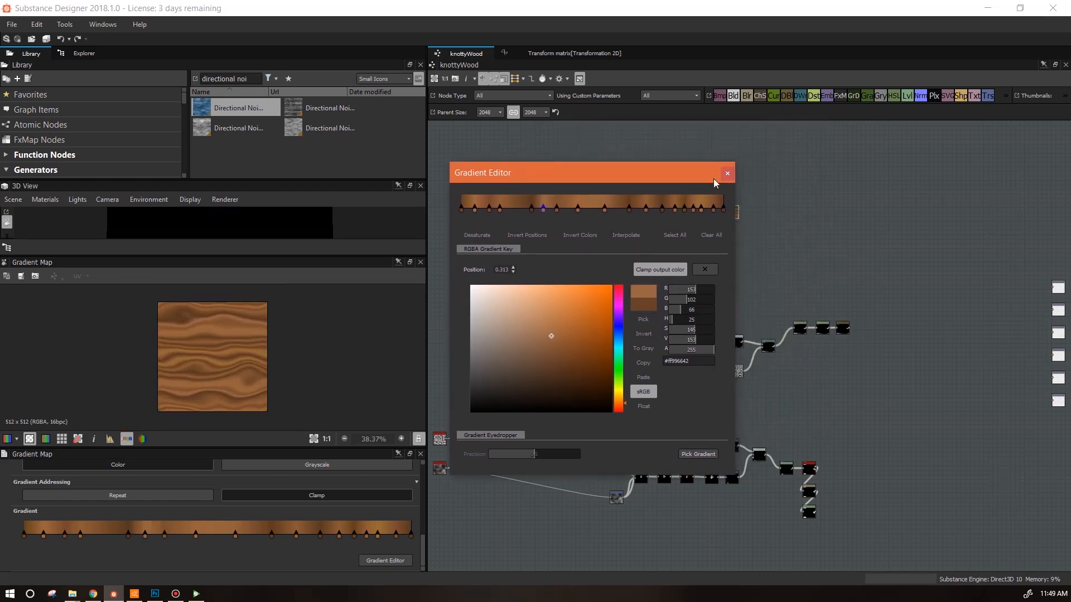
click(727, 175)
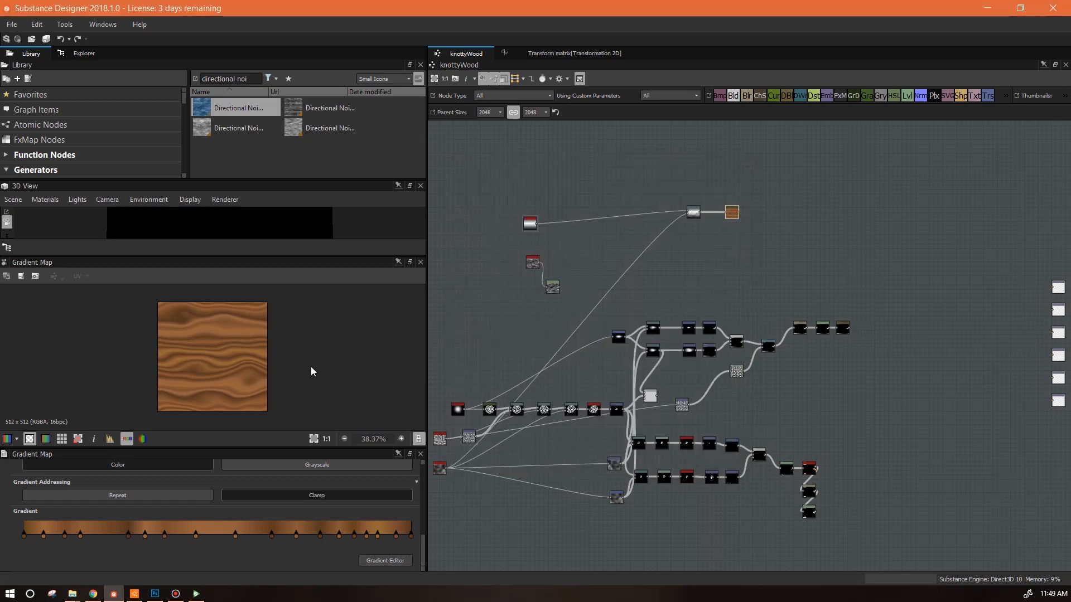
scroll(256, 360, up, 1)
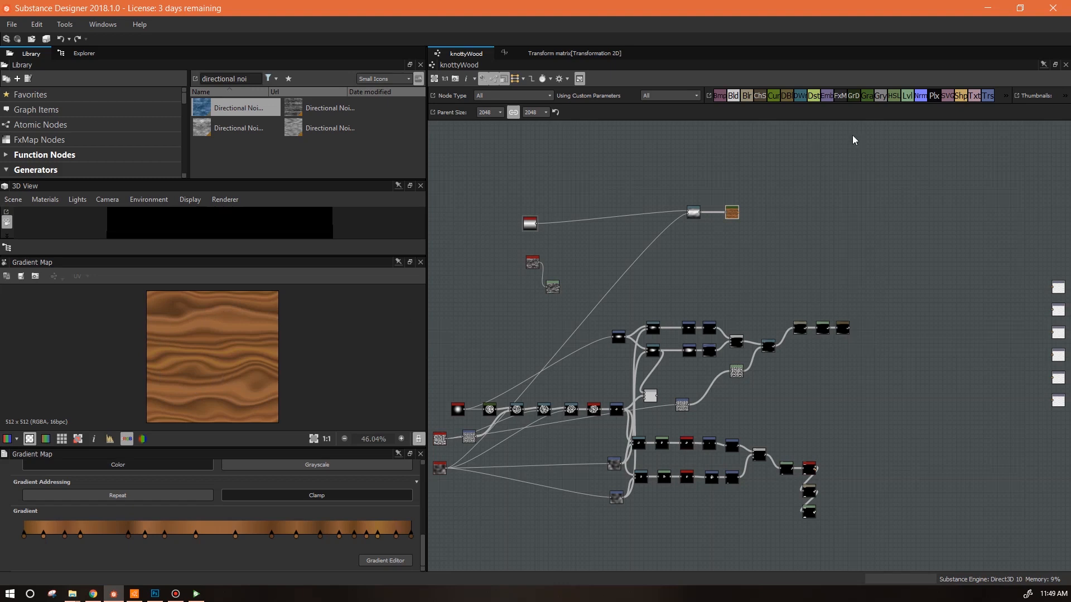
Step: Spread out the Gradient Linear 3, Warp and Gradient Map nodes into a row with more space between them
drag(731, 213, 828, 207)
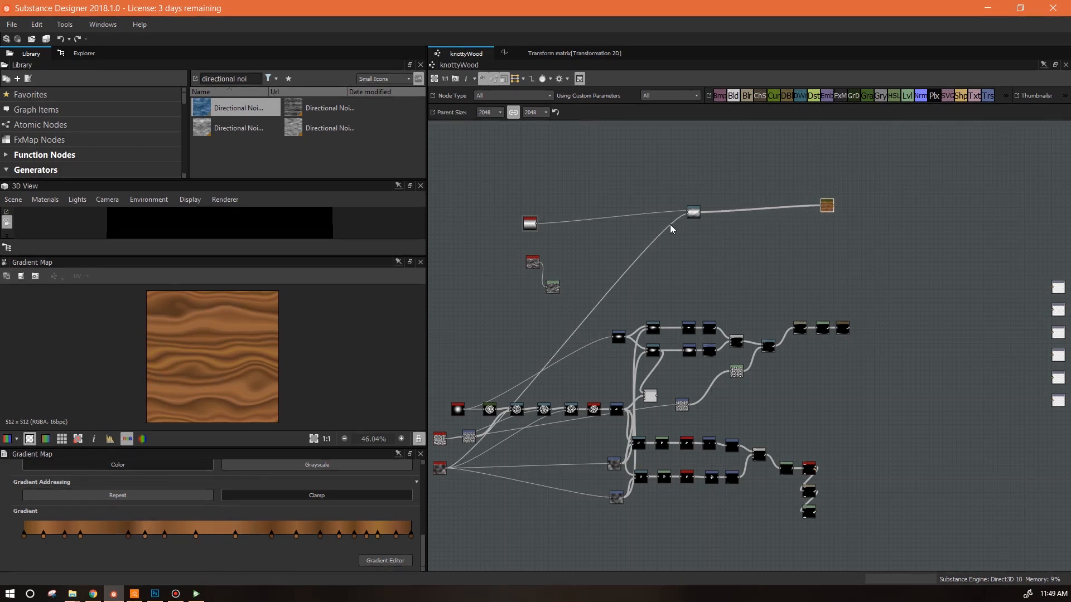
drag(693, 216, 691, 201)
drag(530, 228, 539, 202)
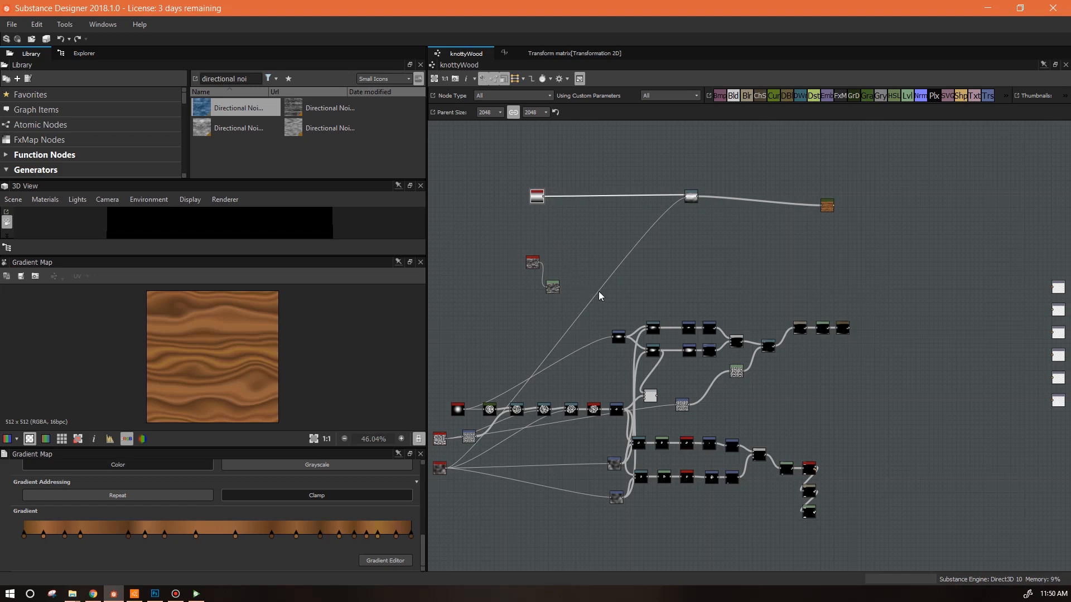
Step: Add a Blend node beside the Levels node, with Levels as foreground and Gradient Linear 3 as background
drag(734, 96, 691, 252)
drag(547, 289, 563, 257)
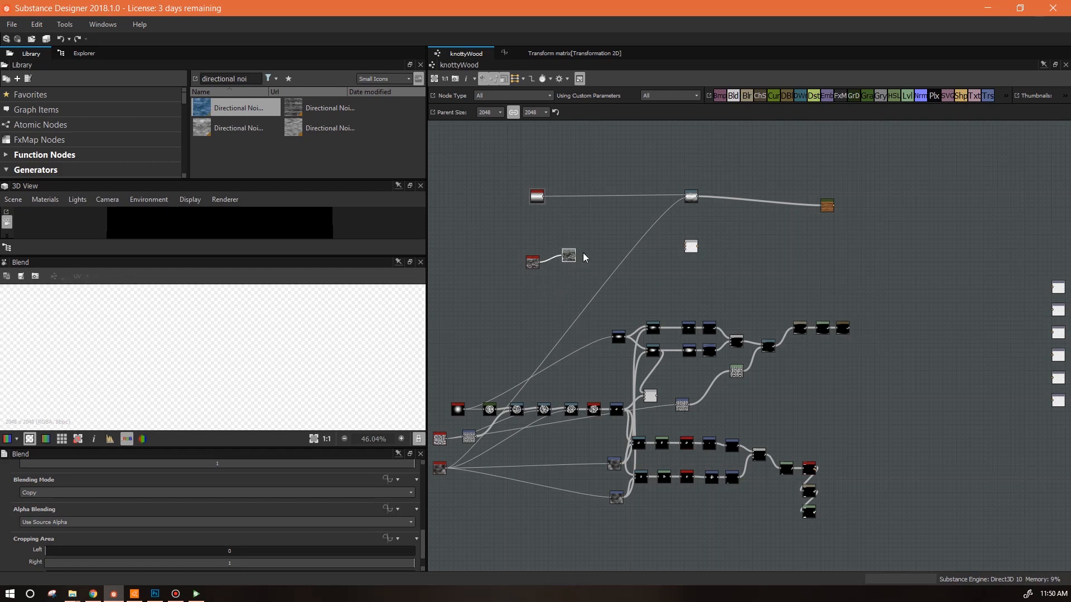
scroll(611, 266, up, 3)
middle_drag(597, 261, 625, 265)
drag(777, 233, 644, 228)
drag(577, 251, 634, 222)
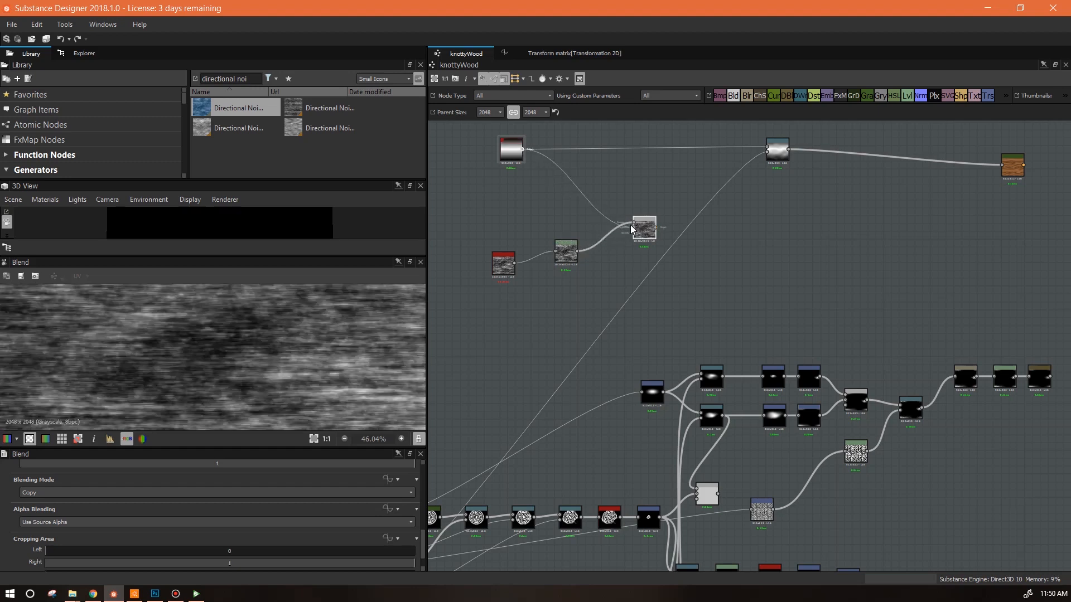
drag(522, 149, 634, 228)
Step: Brighten the directional noise by lowering the Levels node's input midpoint, and select the Blend node
click(561, 258)
scroll(424, 551, down, 1)
scroll(256, 508, up, 1)
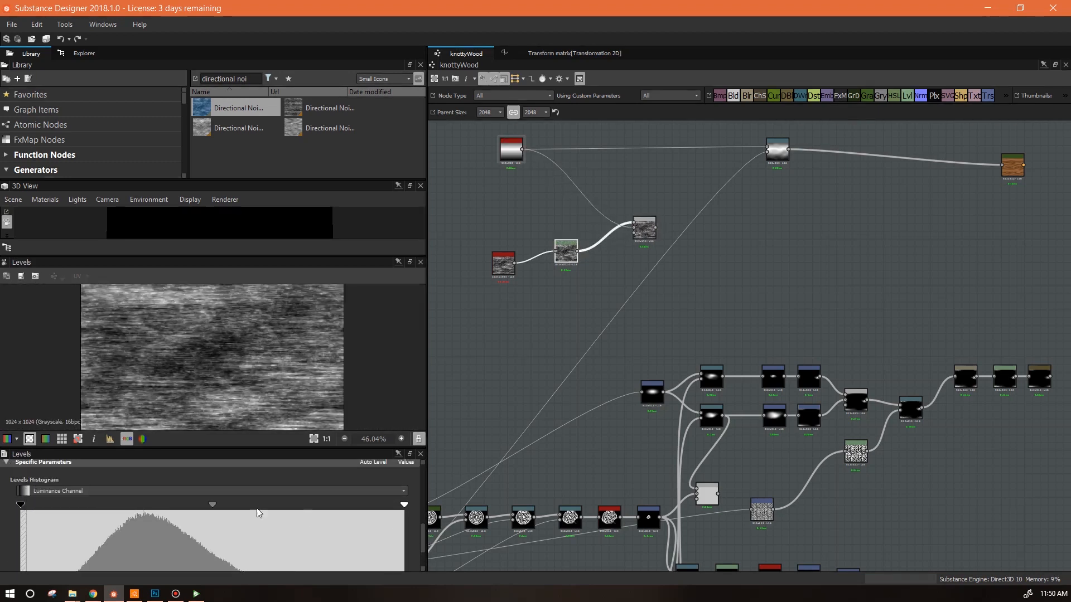
click(644, 227)
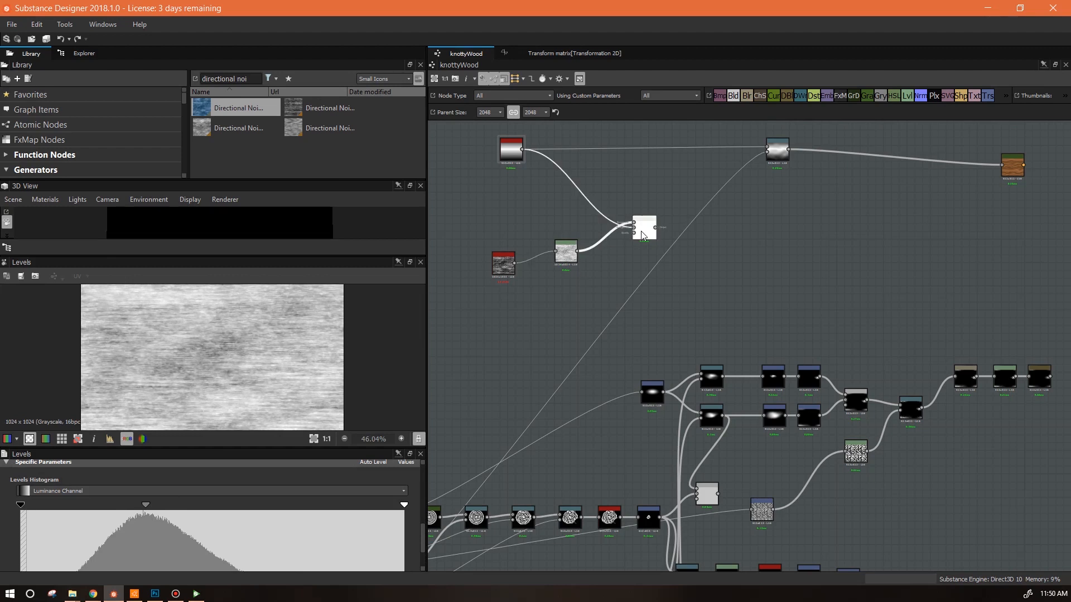
Step: Set the Blend node's blending mode to Screen and move the directional noise node closer to the Levels node
click(364, 516)
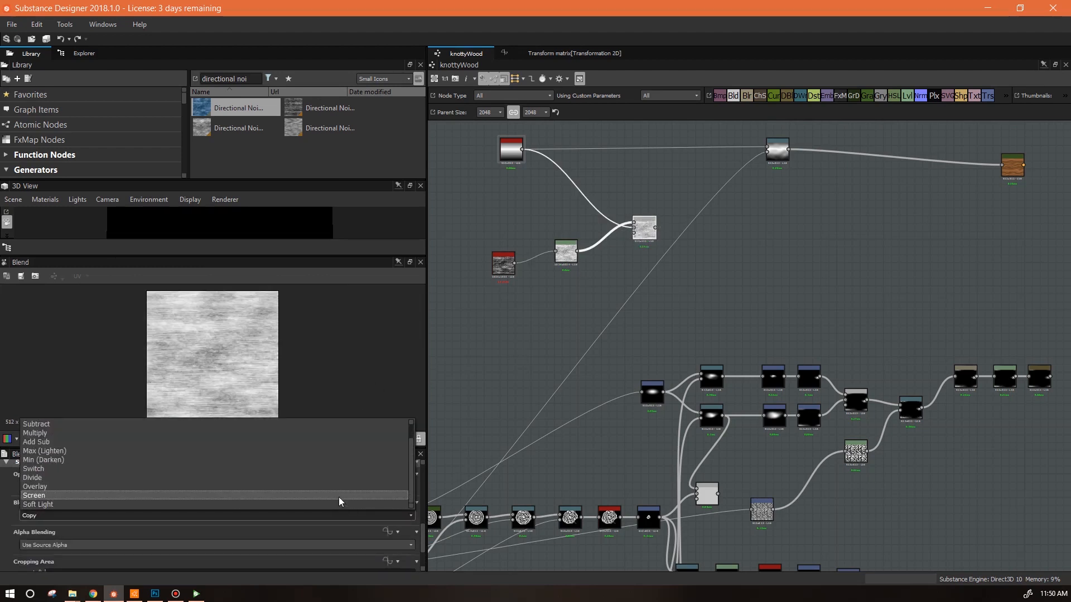
click(339, 498)
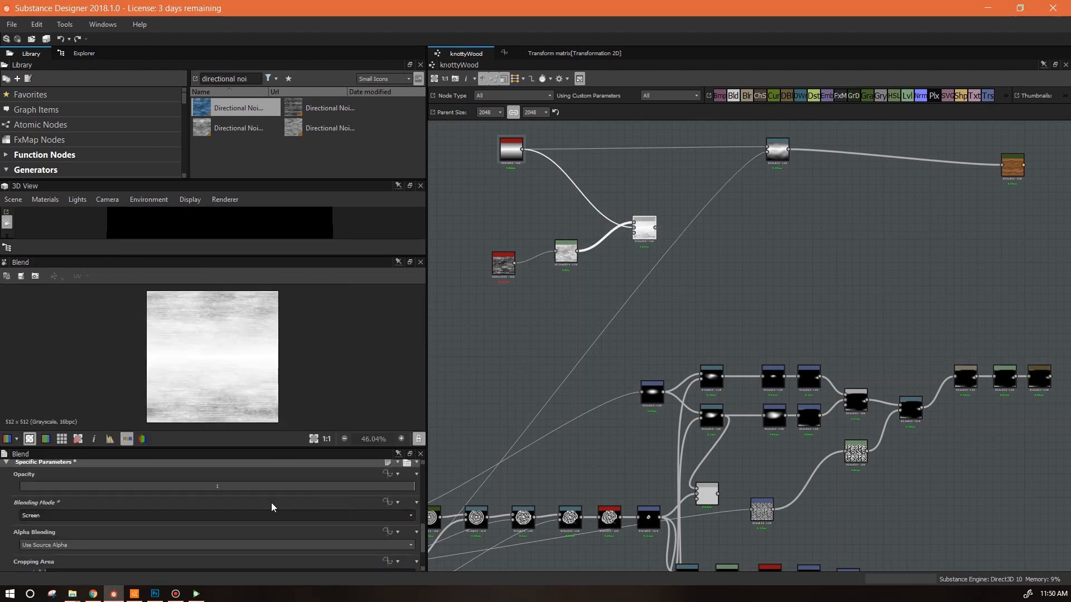
scroll(422, 534, down, 1)
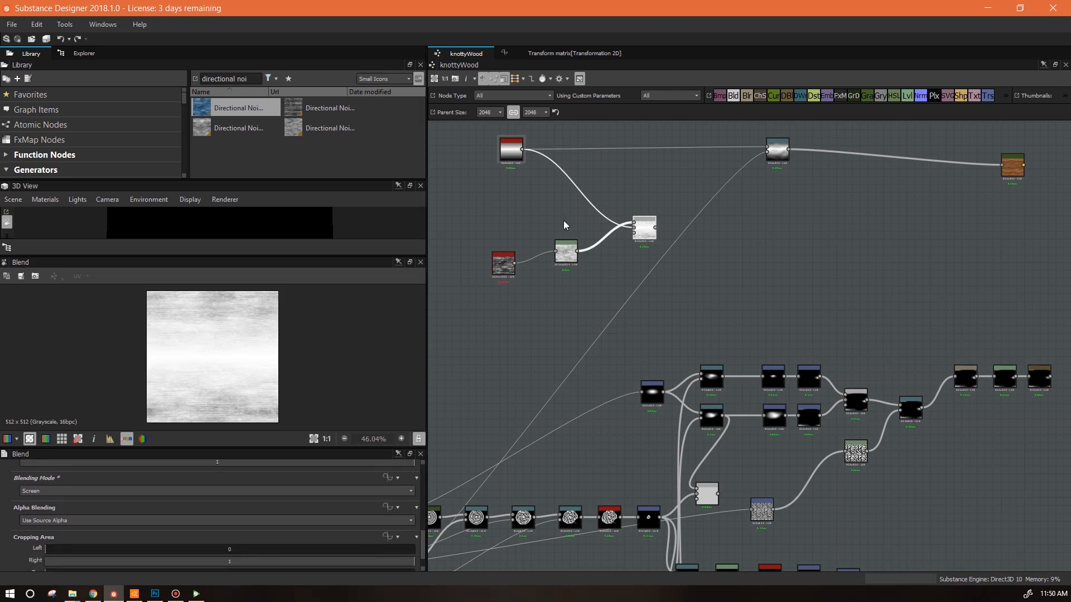
drag(498, 270, 514, 258)
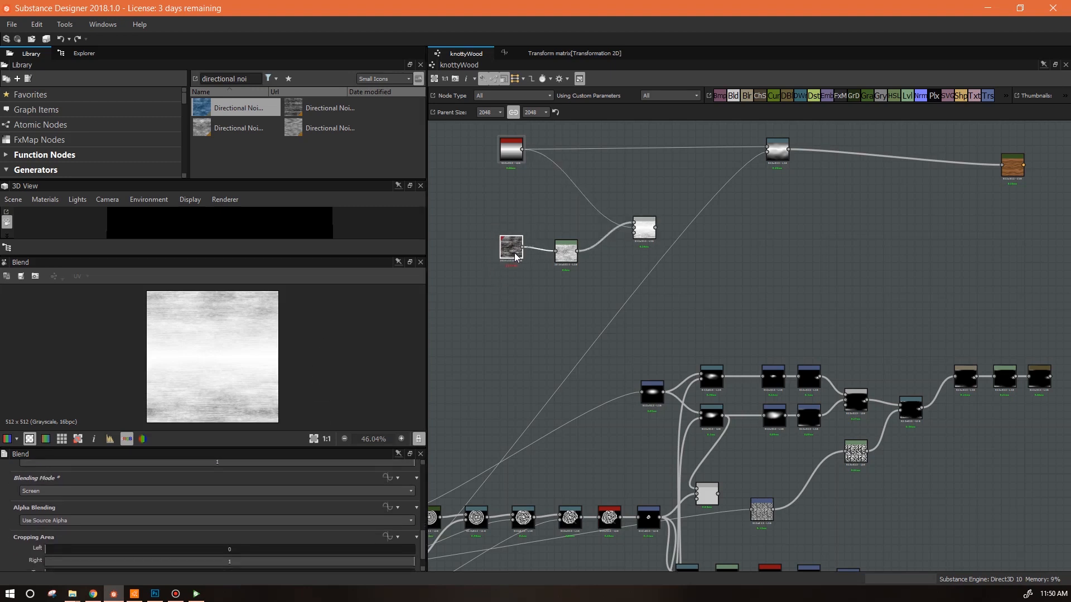
Step: Try the Multiply and Max (Lighten) blending modes on the Blend node and return it to Screen
click(644, 227)
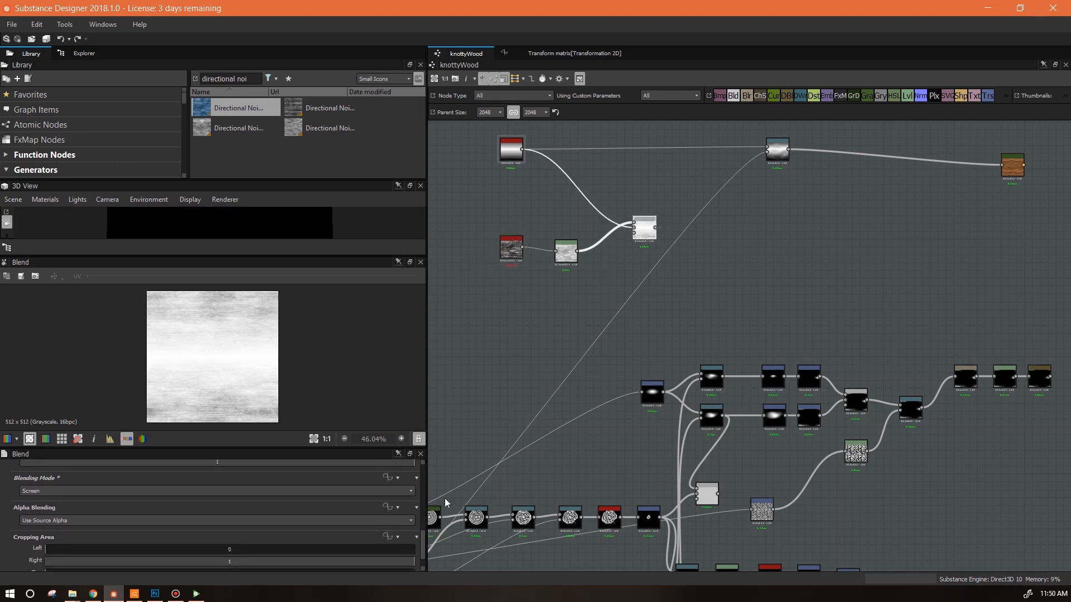
click(379, 492)
click(346, 511)
click(246, 491)
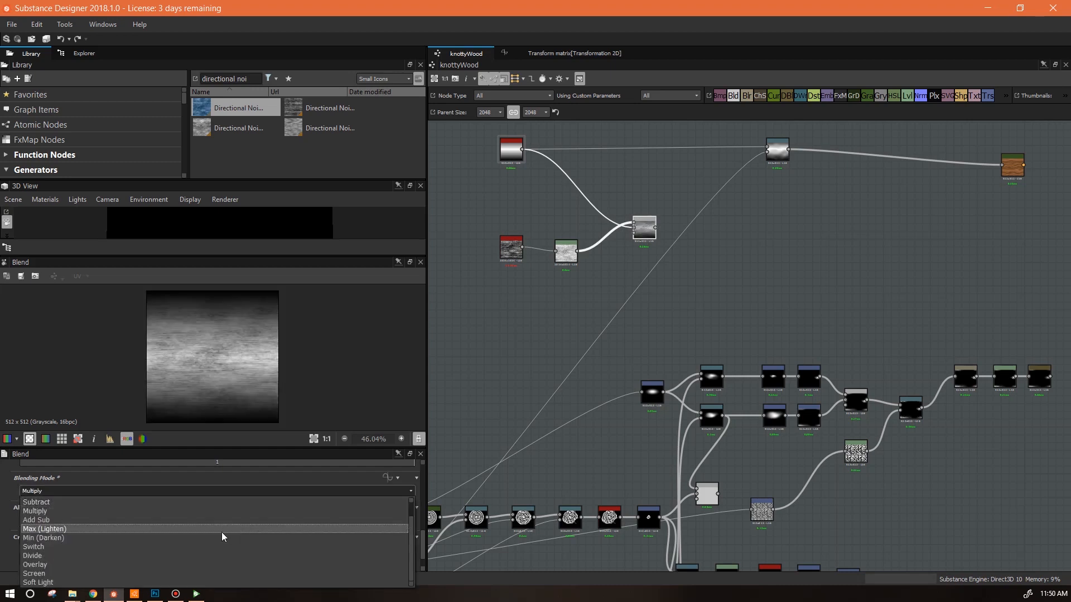
click(222, 530)
click(223, 492)
click(202, 573)
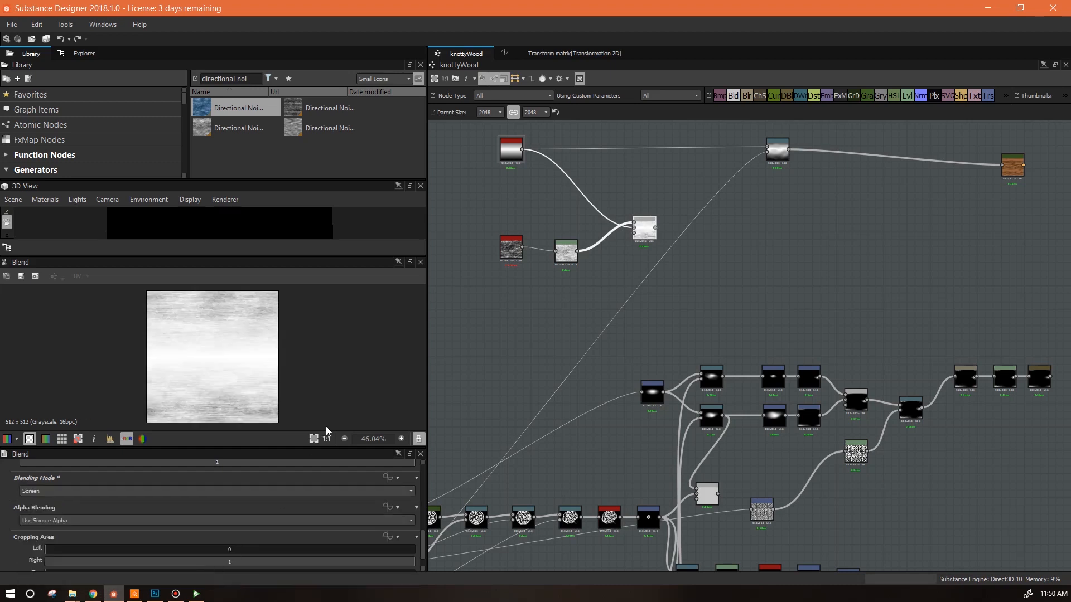
Step: Duplicate the Warp node, feed it from the Screen Blend, and place it directly below the original Warp
drag(649, 238, 649, 224)
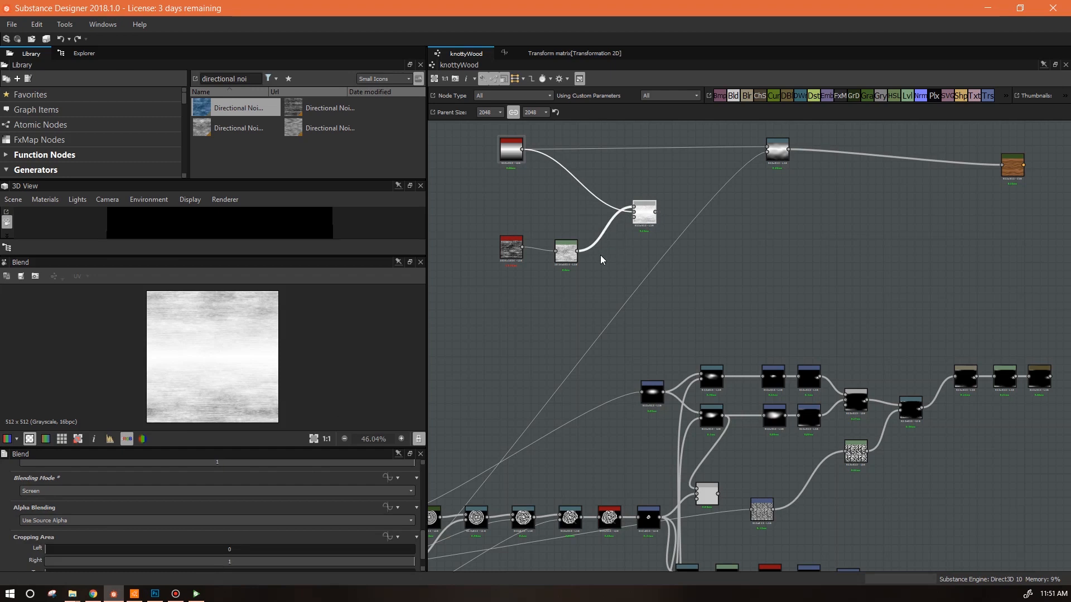
drag(576, 256, 584, 243)
click(779, 156)
key(ctrl+d)
drag(747, 336, 655, 212)
double_click(779, 148)
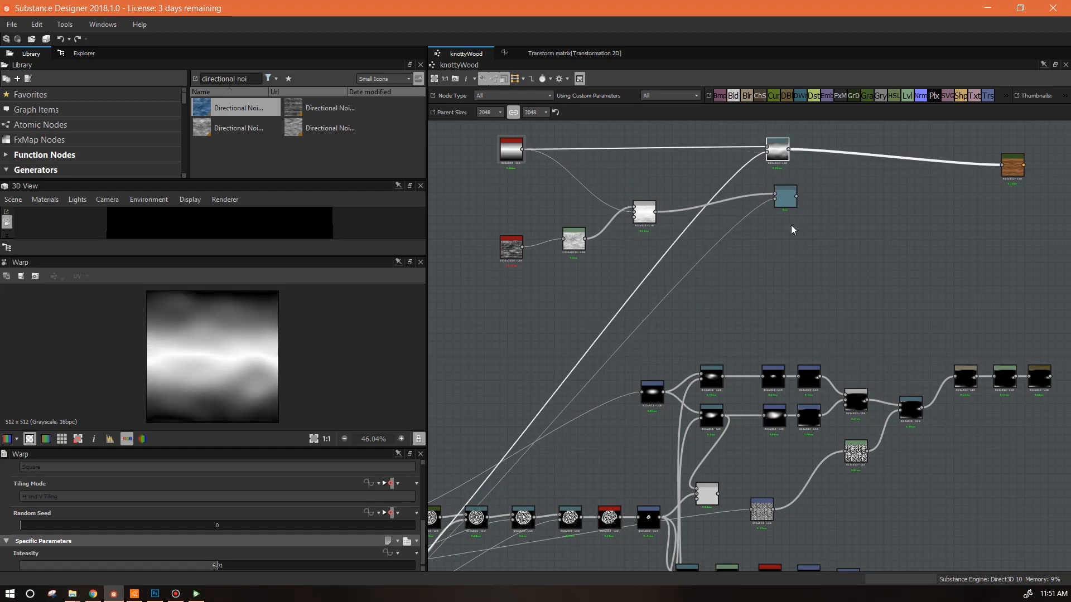
double_click(790, 202)
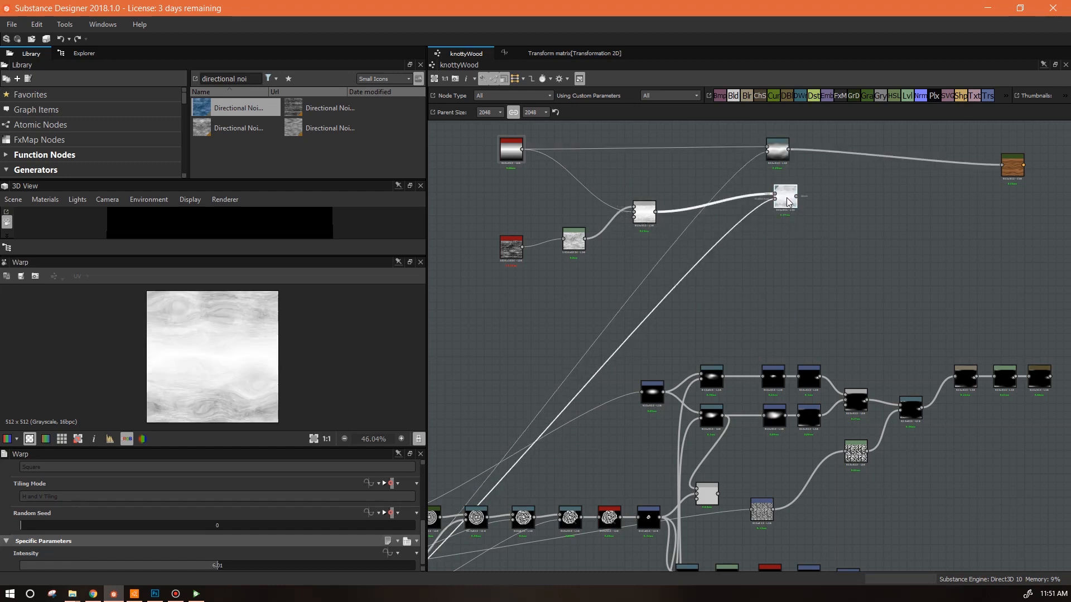
drag(789, 202, 781, 202)
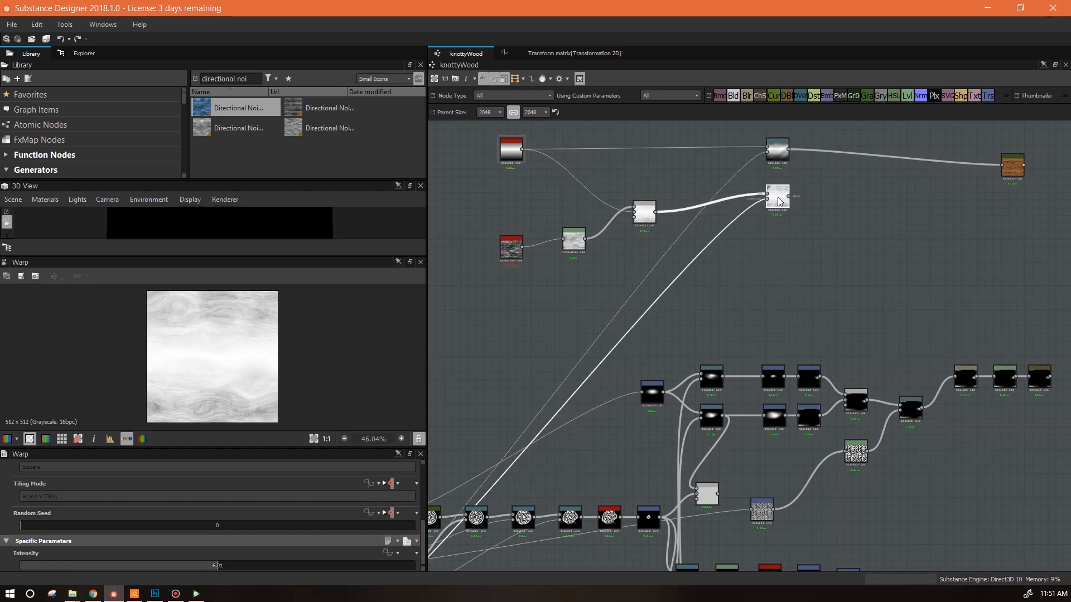
Step: Duplicate the Warp node again and feed it from the last Directional Blur of the upper knot chain
middle_drag(840, 279, 832, 155)
key(ctrl+d)
double_click(705, 372)
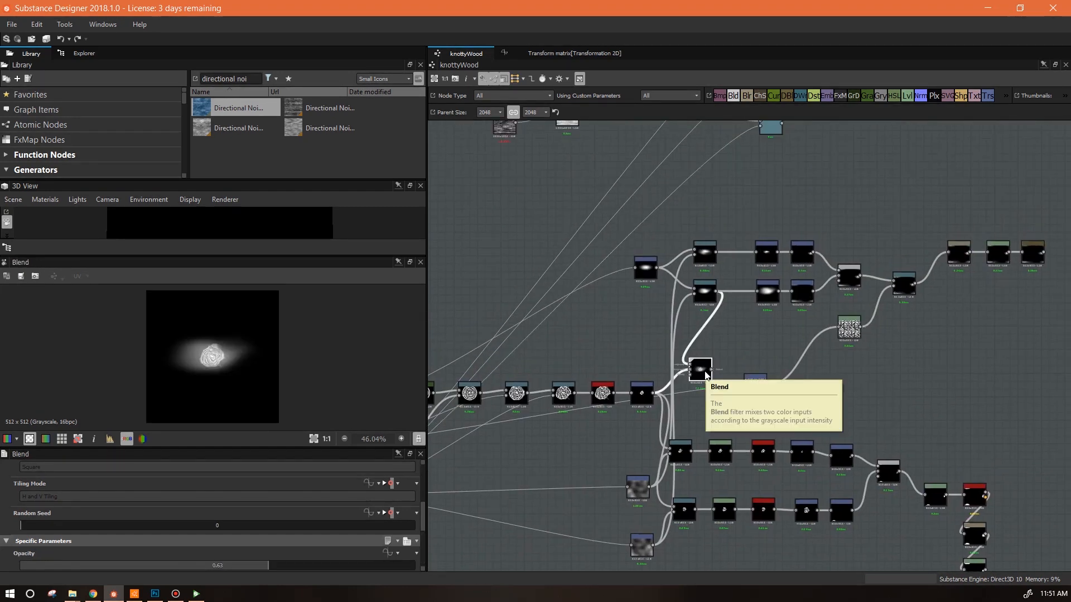
click(1037, 258)
double_click(1037, 257)
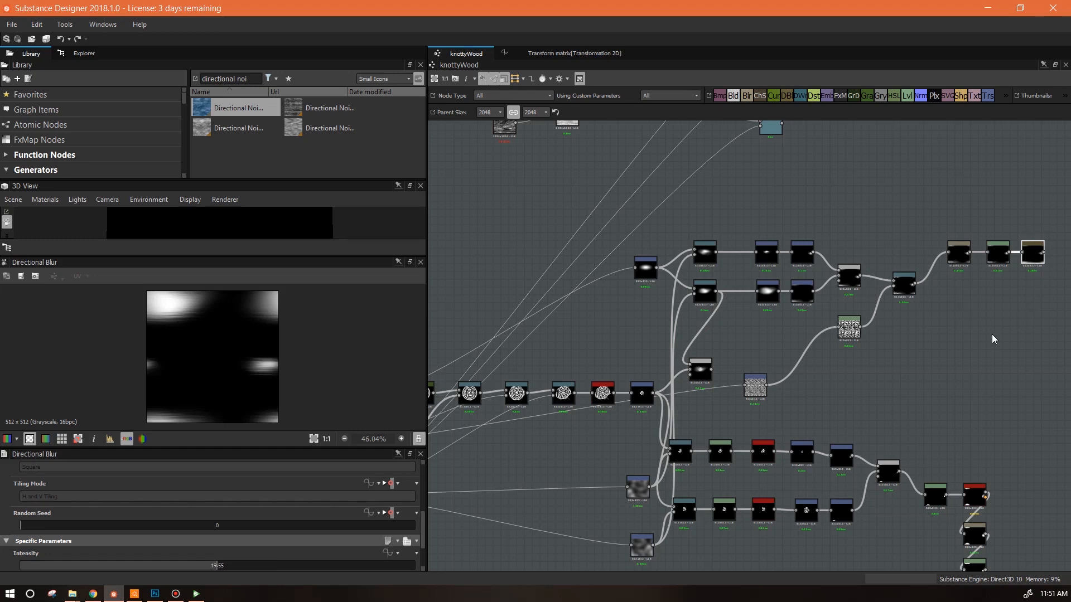
middle_drag(992, 334, 951, 360)
drag(980, 306, 690, 176)
double_click(694, 175)
scroll(221, 346, up, 2)
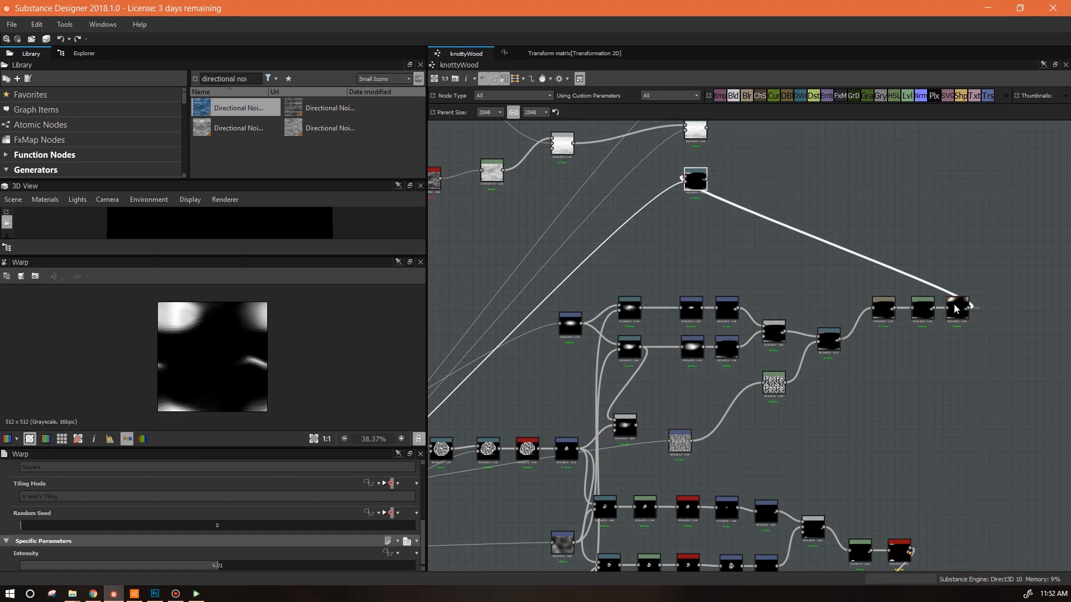
Step: Place the third Warp node directly below the other two Warps
scroll(946, 257, down, 3)
middle_drag(890, 208, 727, 242)
drag(781, 190, 817, 266)
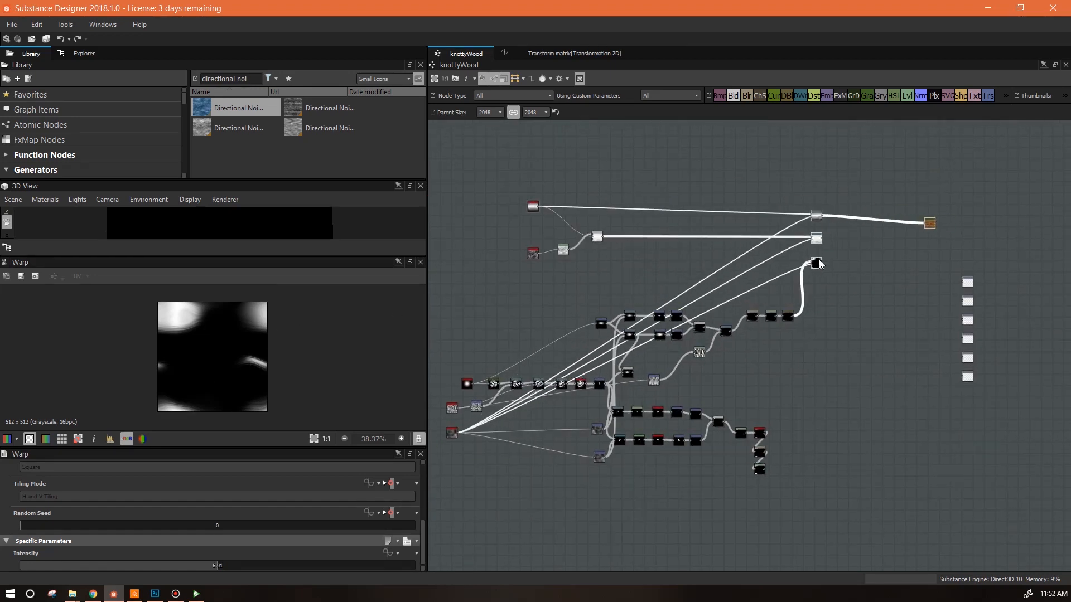
Step: Move the Gradient Map beside the first Warp and connect it to the Basecolor output, removing the link to the wrong output
drag(933, 219, 963, 281)
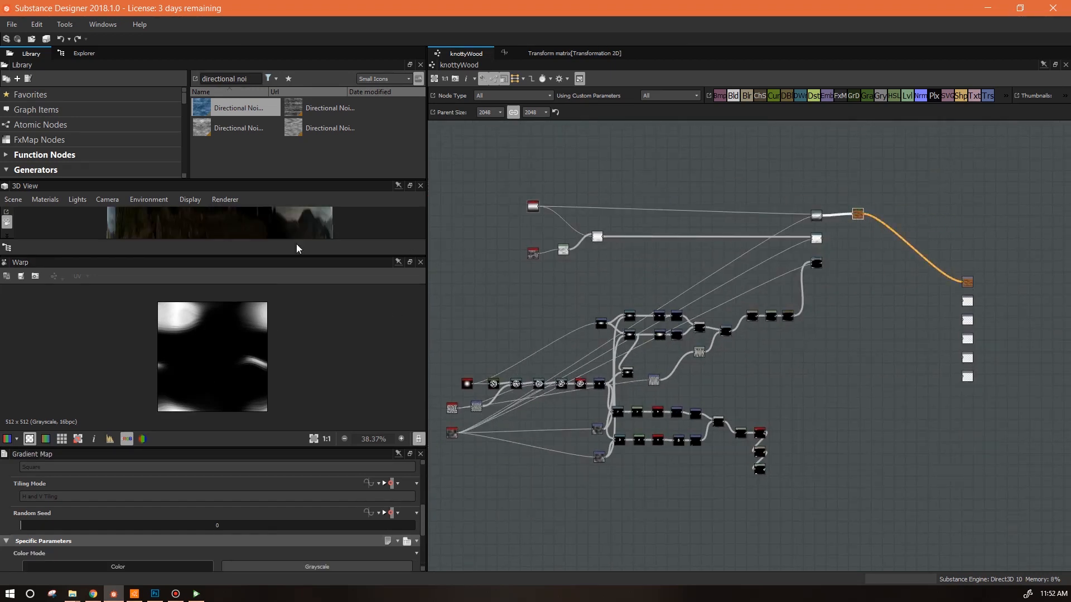
click(935, 269)
key(Delete)
drag(865, 215, 967, 282)
Step: Add a Uniform Color node set to grayscale white, connect it to the uppermost output, and check the material on the 3D cylinder
right_click(929, 155)
mouse_move(919, 163)
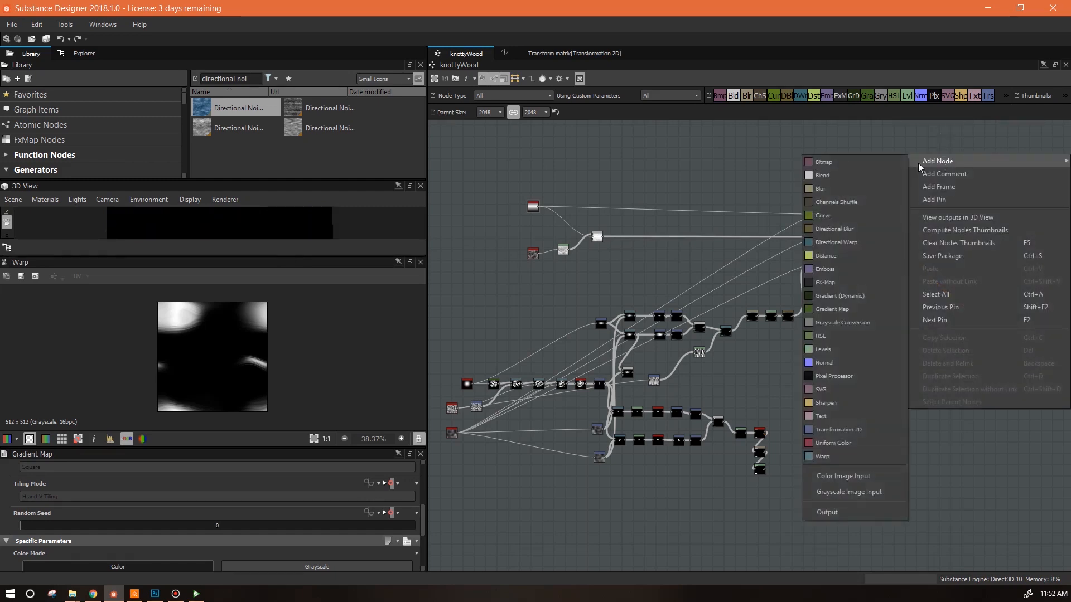
click(833, 443)
click(359, 566)
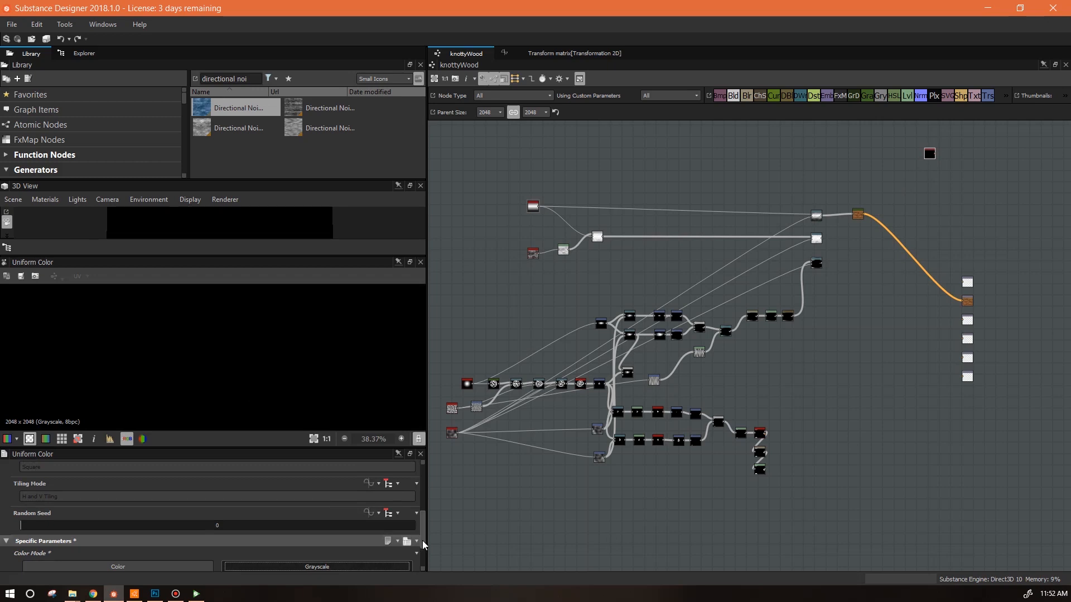
scroll(395, 553, down, 2)
drag(930, 158, 942, 278)
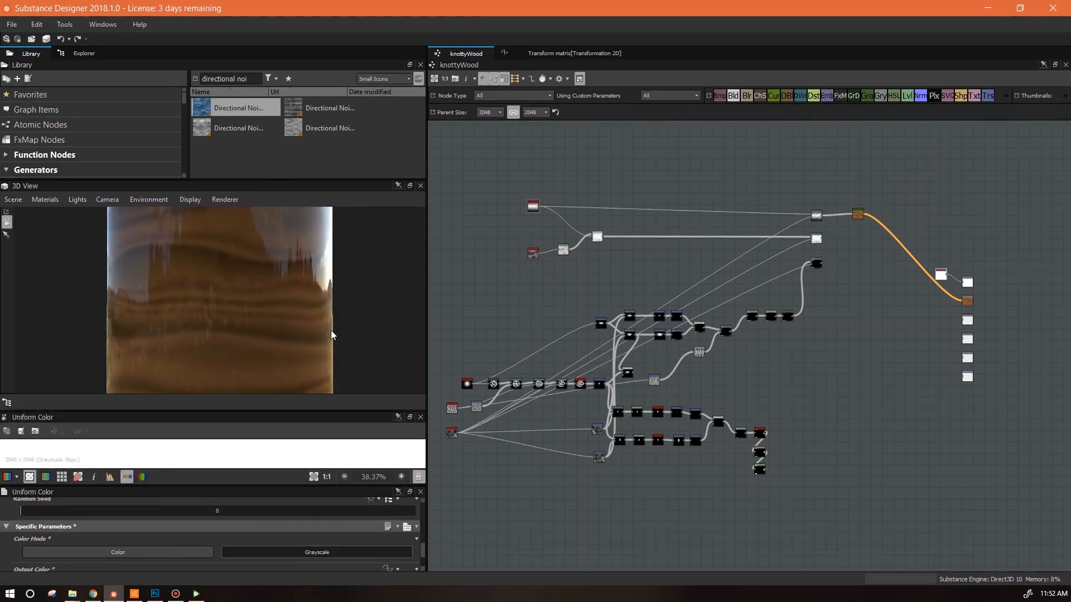
scroll(327, 338, down, 3)
drag(311, 340, 309, 337)
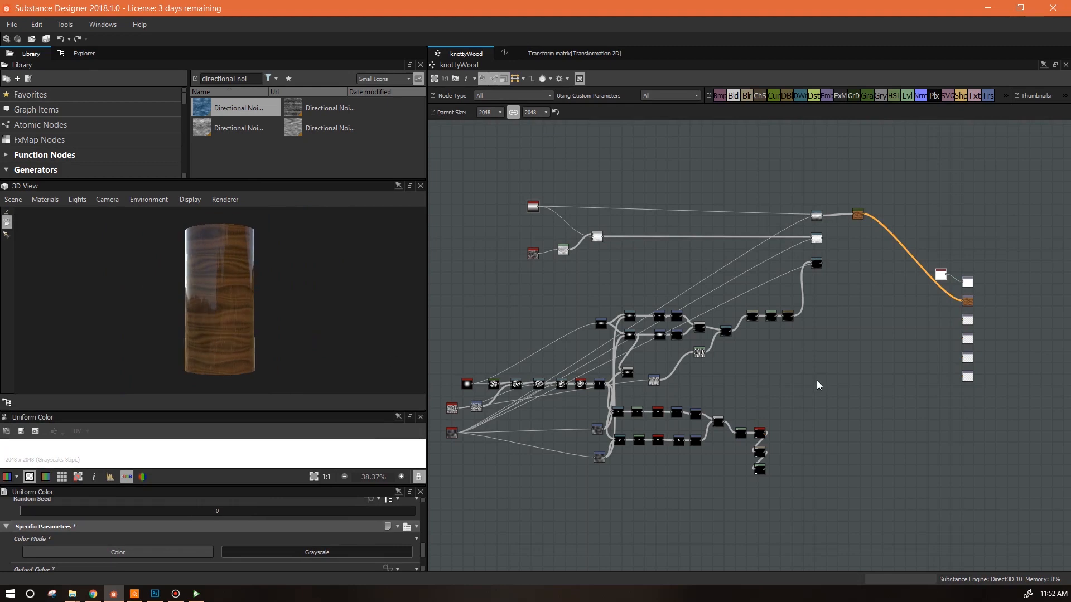
Step: Widen the graph area and move the whole wood node network away from the output nodes to leave working space
middle_drag(809, 385, 837, 375)
click(435, 78)
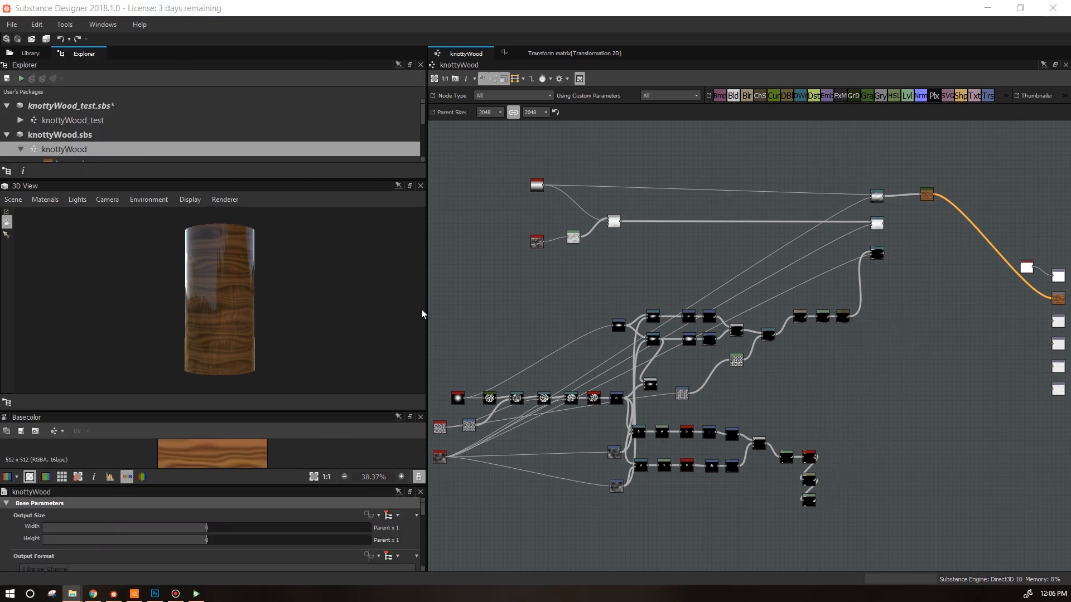
drag(426, 311, 234, 311)
scroll(842, 322, down, 1)
scroll(841, 319, down, 1)
drag(430, 165, 811, 507)
drag(798, 245, 584, 245)
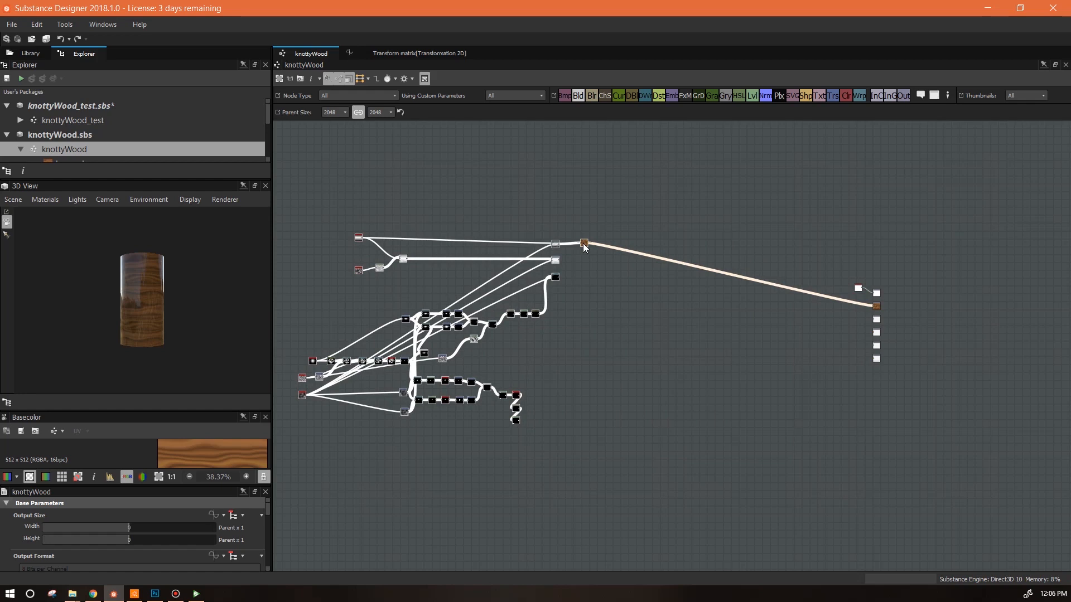
Step: Display the Gradient Map's result in an enlarged 2D preview and examine the wood grain up close
middle_drag(648, 307, 663, 300)
double_click(599, 236)
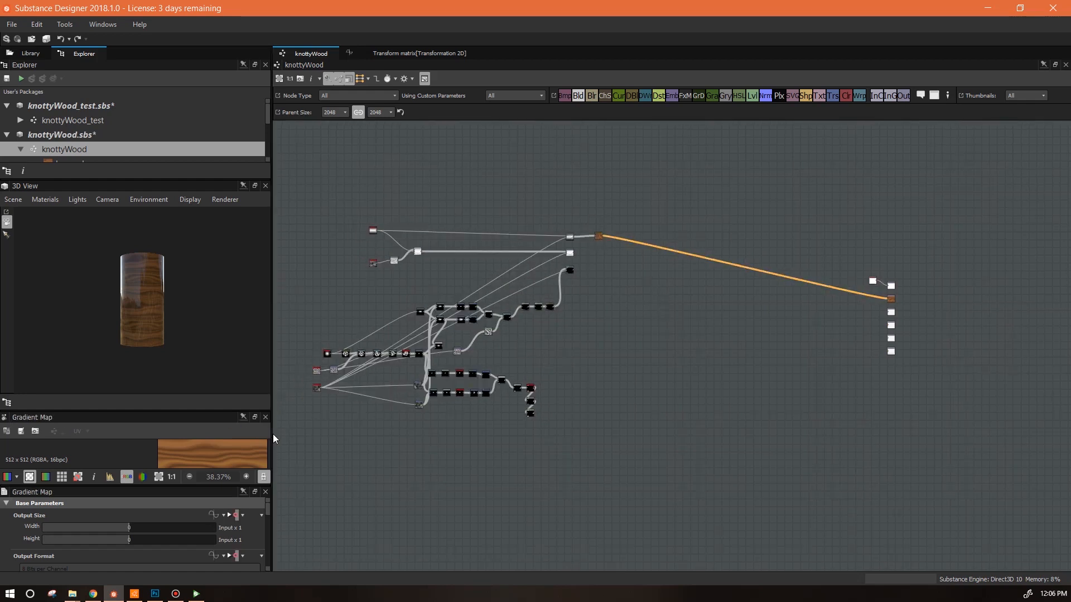
drag(274, 439, 402, 421)
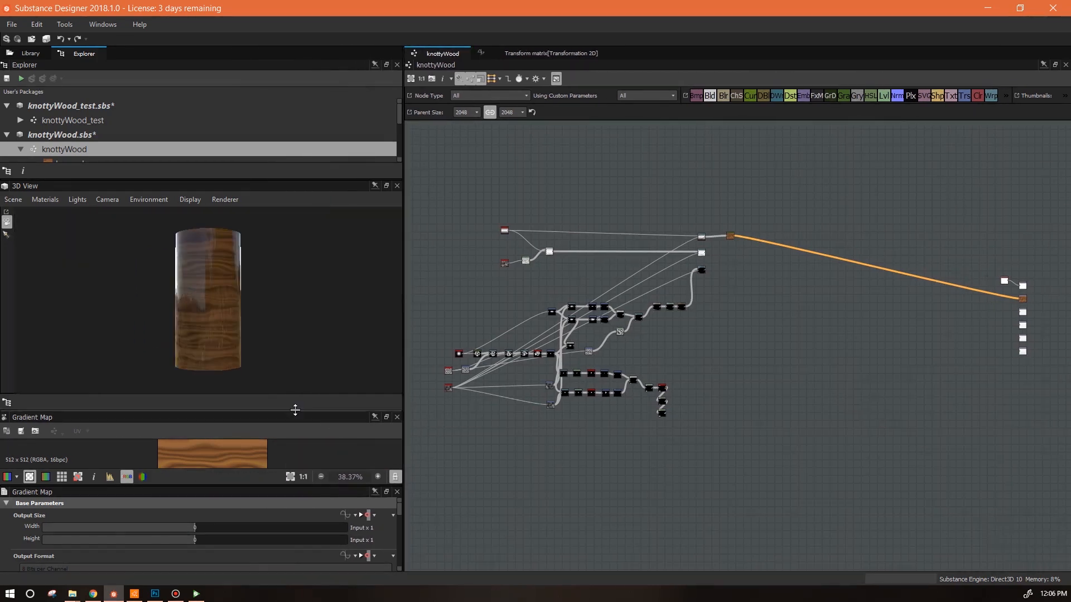
drag(295, 417, 284, 260)
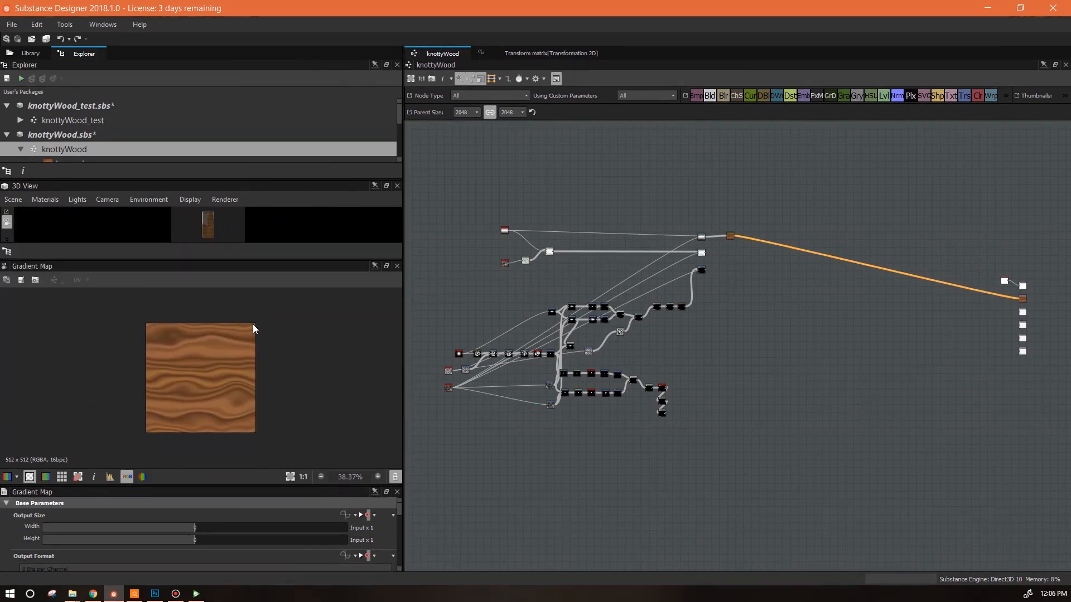
scroll(254, 329, up, 3)
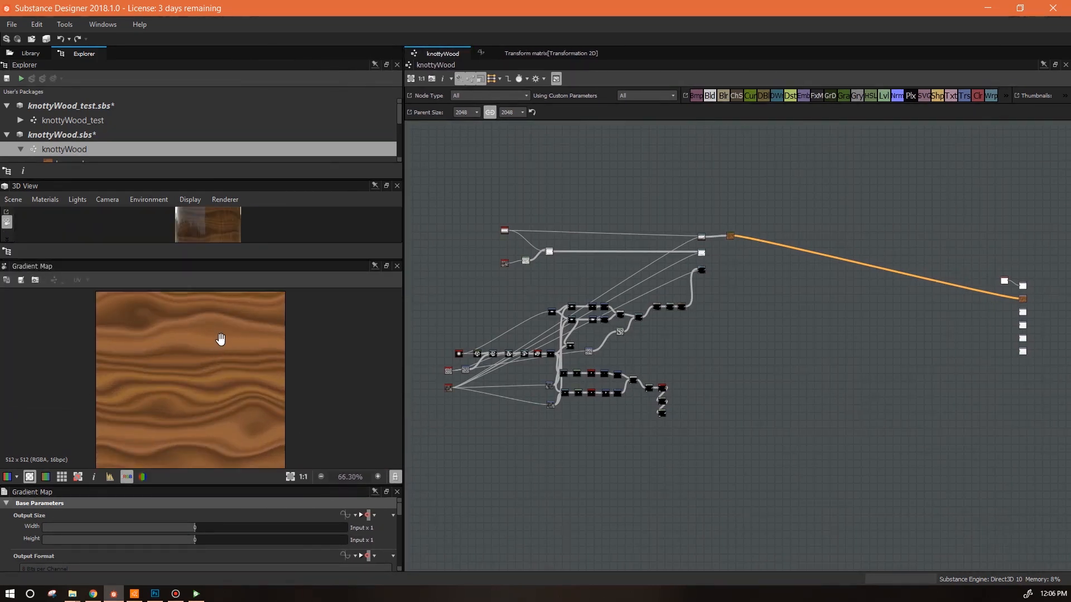
middle_drag(221, 339, 231, 342)
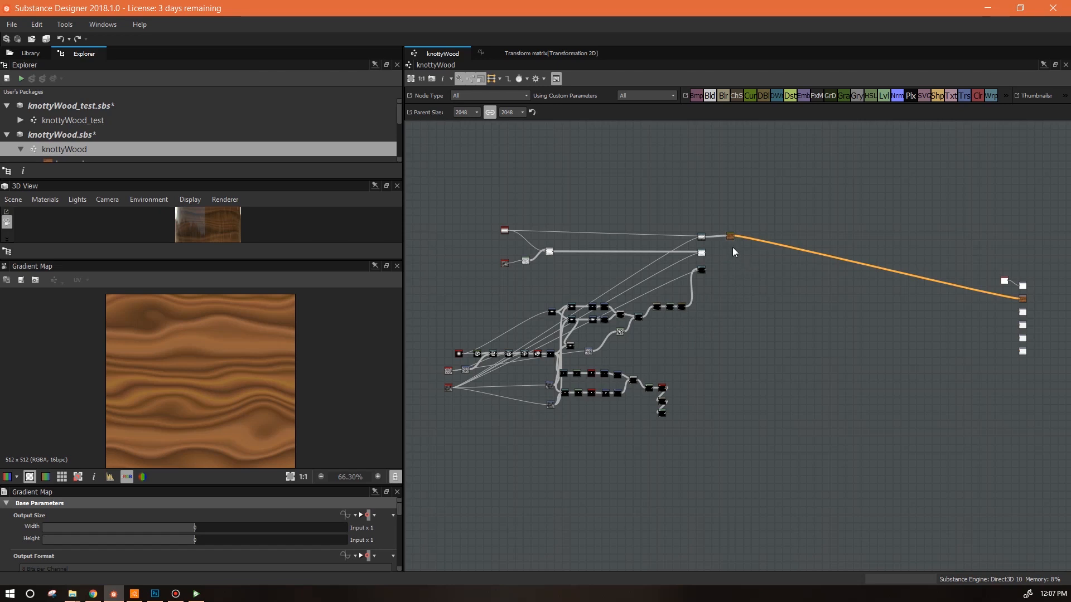
Step: Duplicate the Gradient Map, feed the copy from the third Warp, and place it beside that Warp
scroll(745, 298, up, 3)
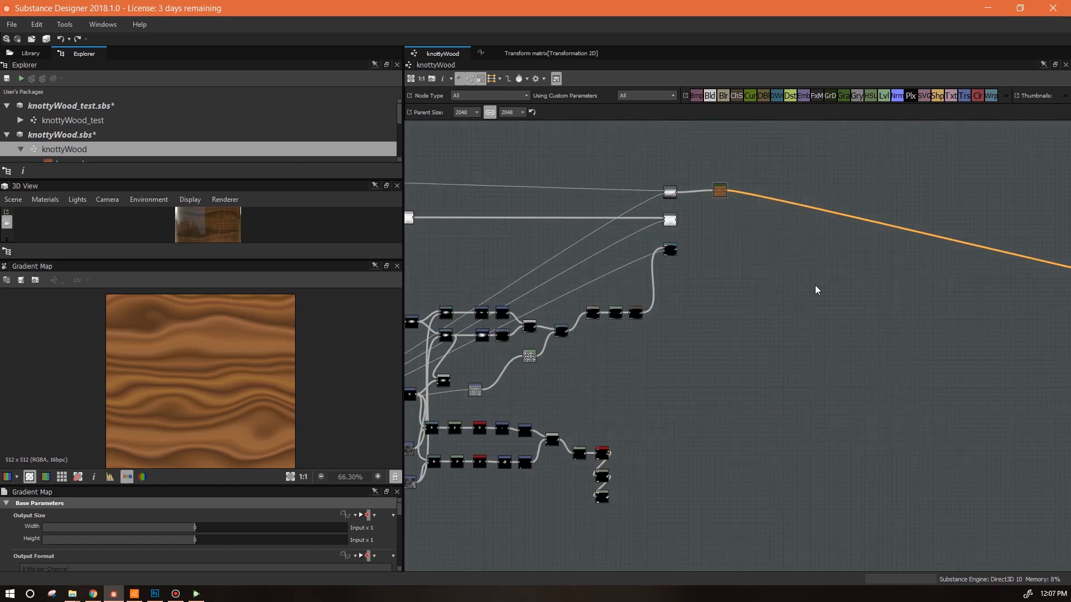
click(720, 192)
key(ctrl+d)
drag(742, 348, 743, 253)
drag(674, 250, 673, 249)
scroll(204, 383, up, 1)
scroll(207, 386, down, 2)
drag(740, 250, 722, 247)
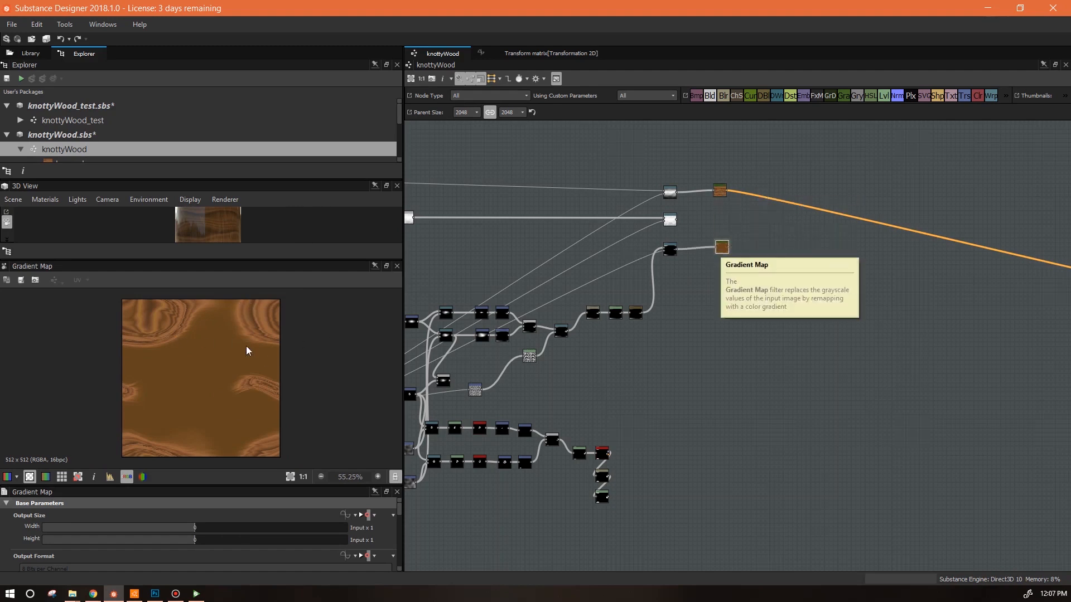
Step: Open the duplicated Gradient Map's Gradient Editor and darken three keys in the first half, including those at positions 0.051 and 0.364
double_click(724, 247)
drag(400, 513, 400, 561)
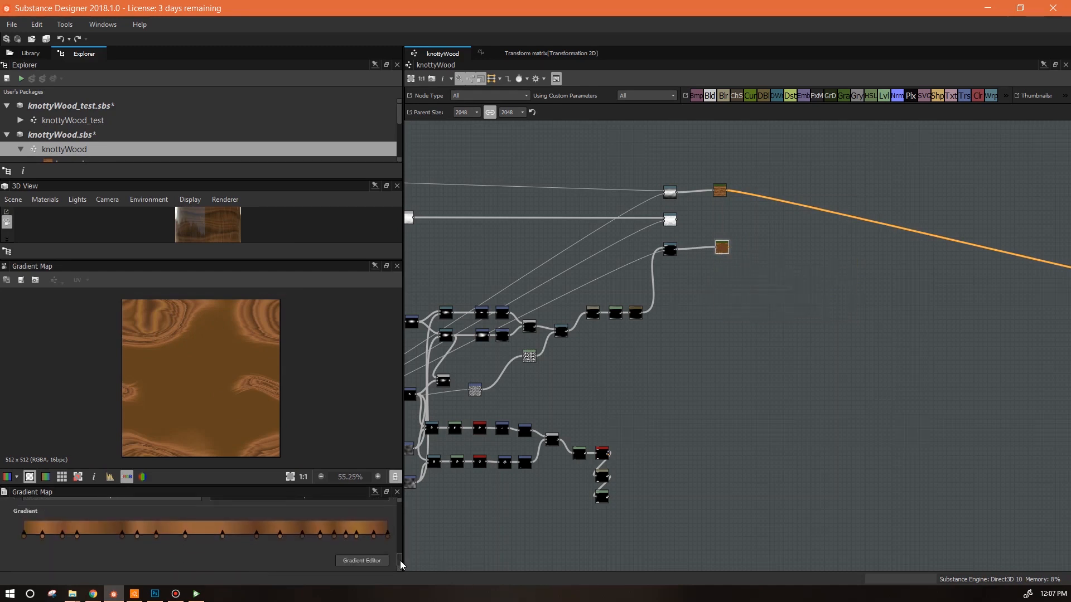
click(362, 561)
click(474, 212)
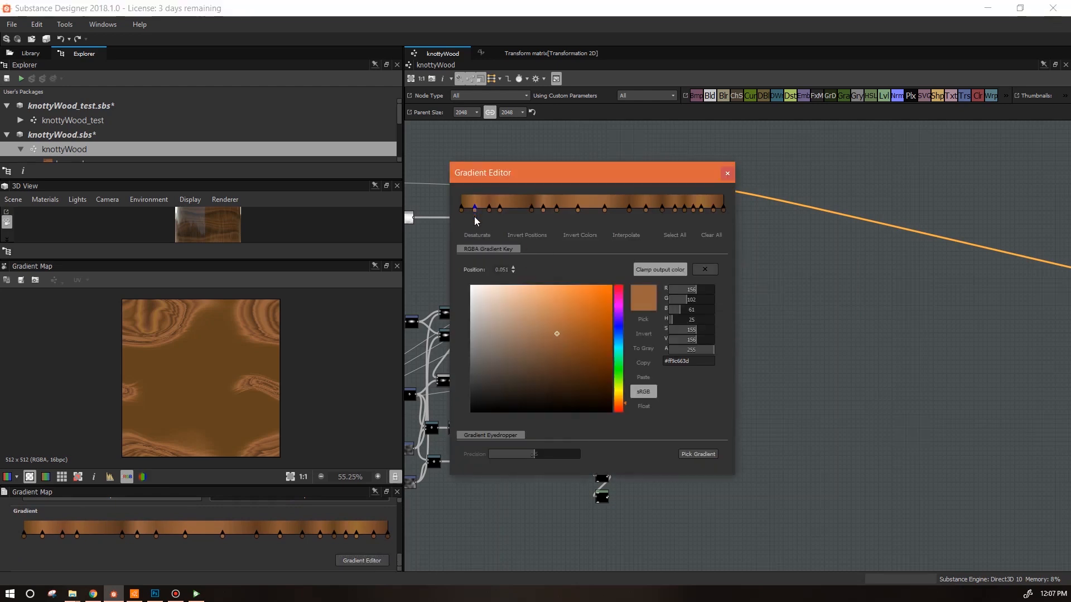
click(569, 375)
click(532, 210)
click(559, 388)
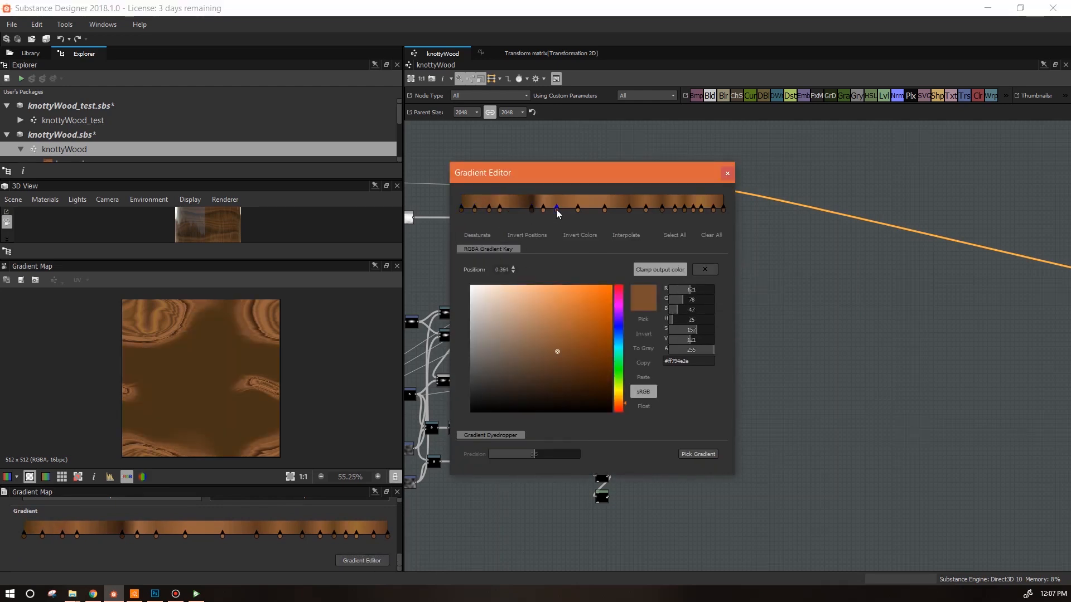
click(557, 210)
click(562, 388)
Step: Darken the gradient keys from the middle to the far end to deep browns
click(605, 210)
click(564, 385)
click(646, 209)
click(578, 210)
scroll(310, 366, down, 1)
click(551, 389)
click(713, 210)
click(543, 385)
click(701, 210)
click(568, 400)
click(675, 210)
click(571, 396)
Step: Darken two keys near the gradient's start, the one at 0.106 to RGB 27, 16, 9, and lighten a key just past the middle
click(499, 209)
click(565, 384)
click(489, 210)
click(568, 397)
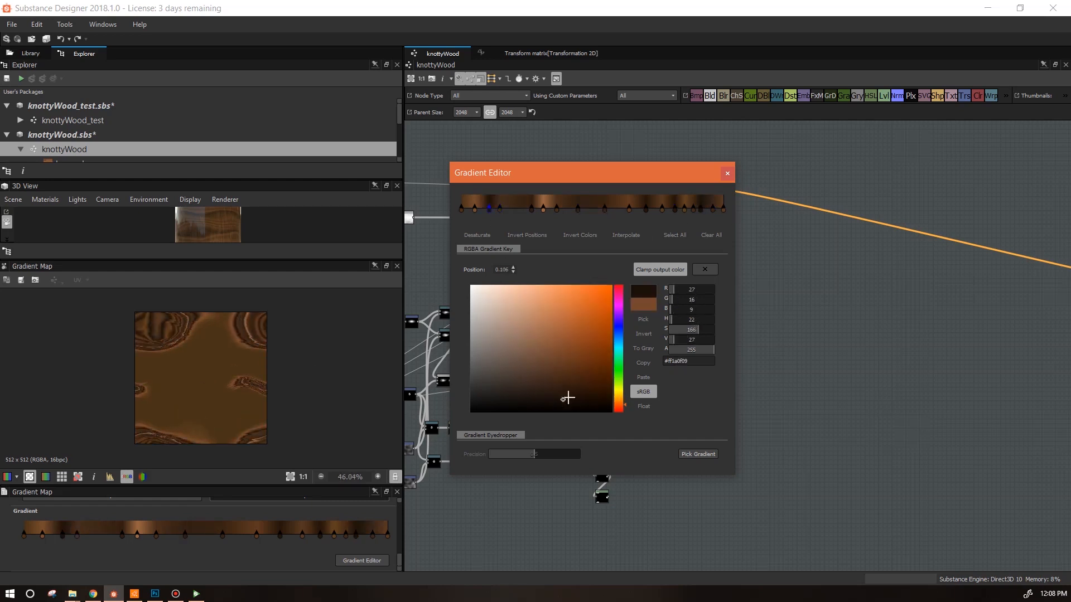
click(629, 210)
click(555, 346)
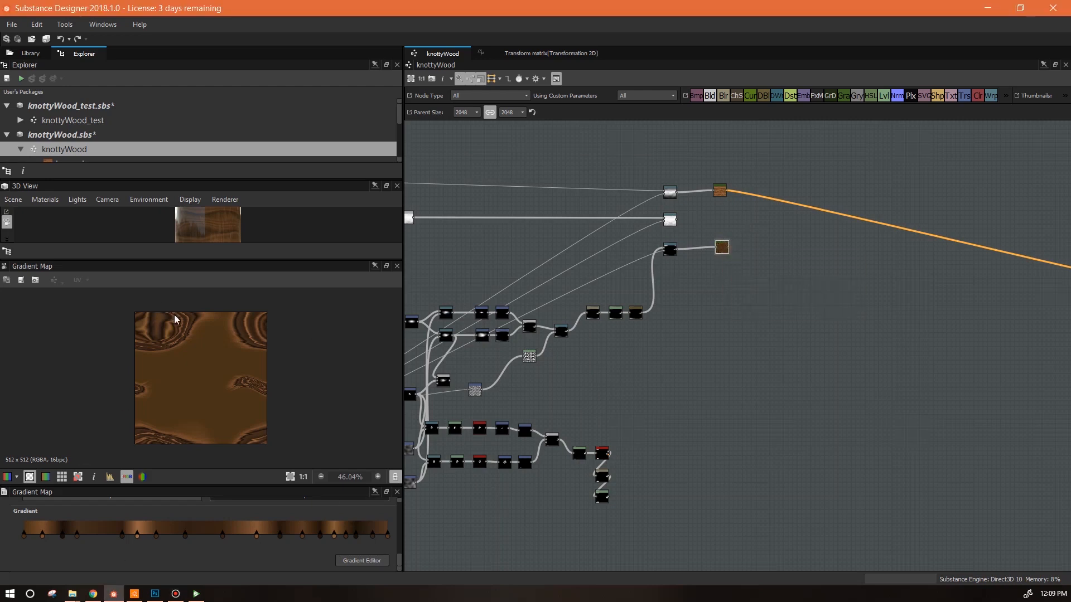
Step: Duplicate the dark Gradient Map, feed the copy from the first Warp, and align it above the original dark Gradient Map
key(ctrl+d)
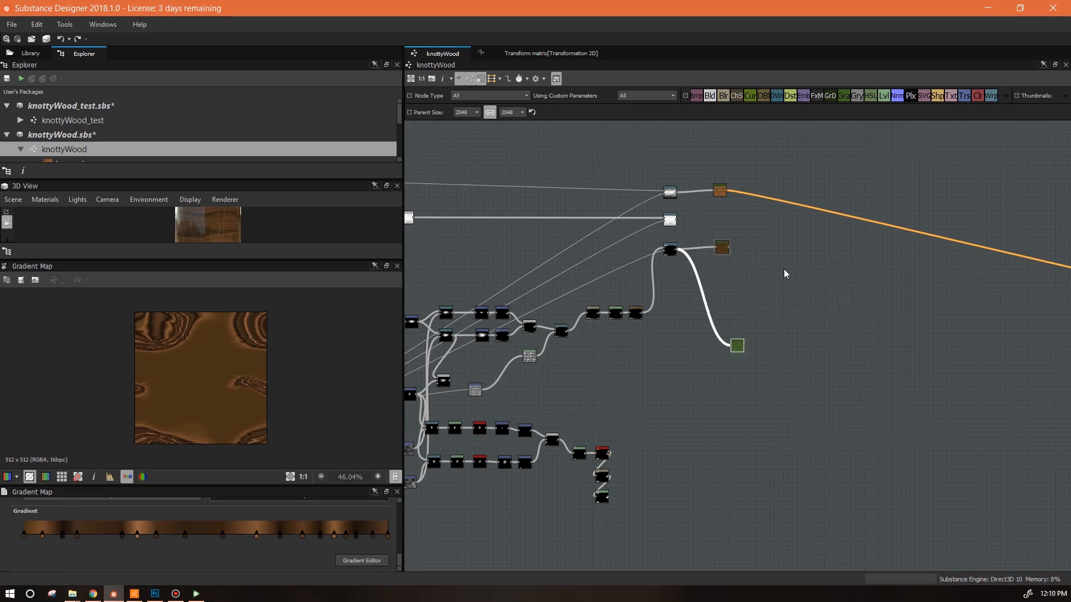
drag(739, 347, 742, 227)
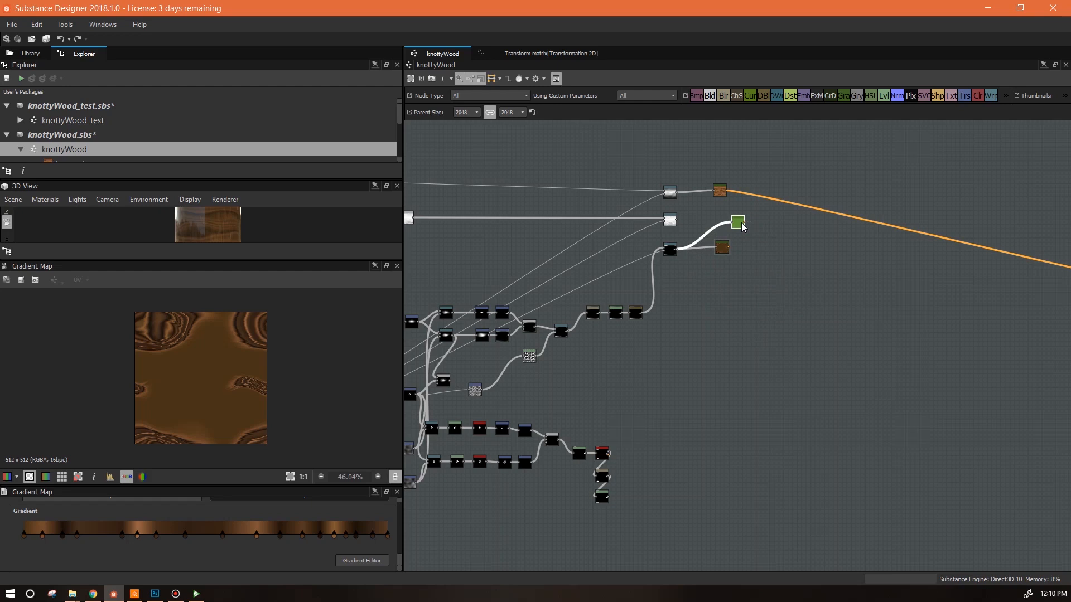
drag(732, 223, 677, 192)
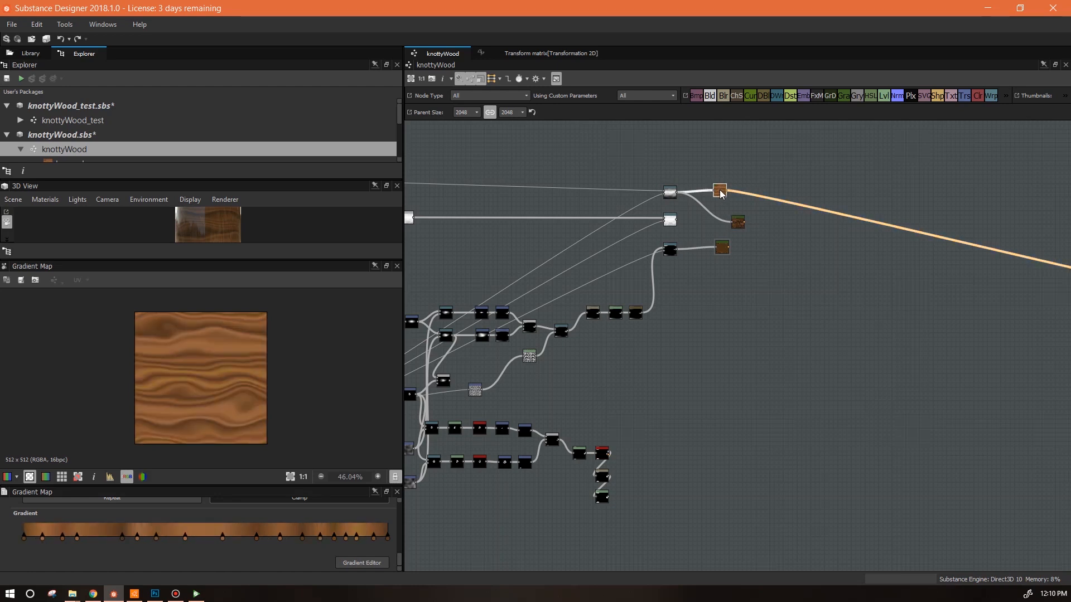
click(737, 222)
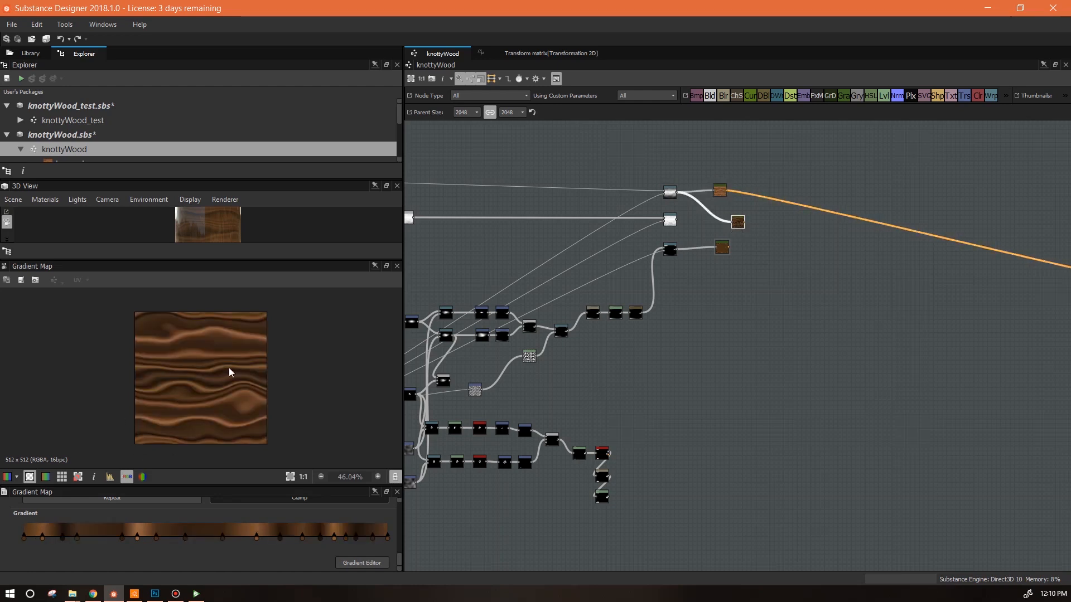
drag(737, 225, 721, 221)
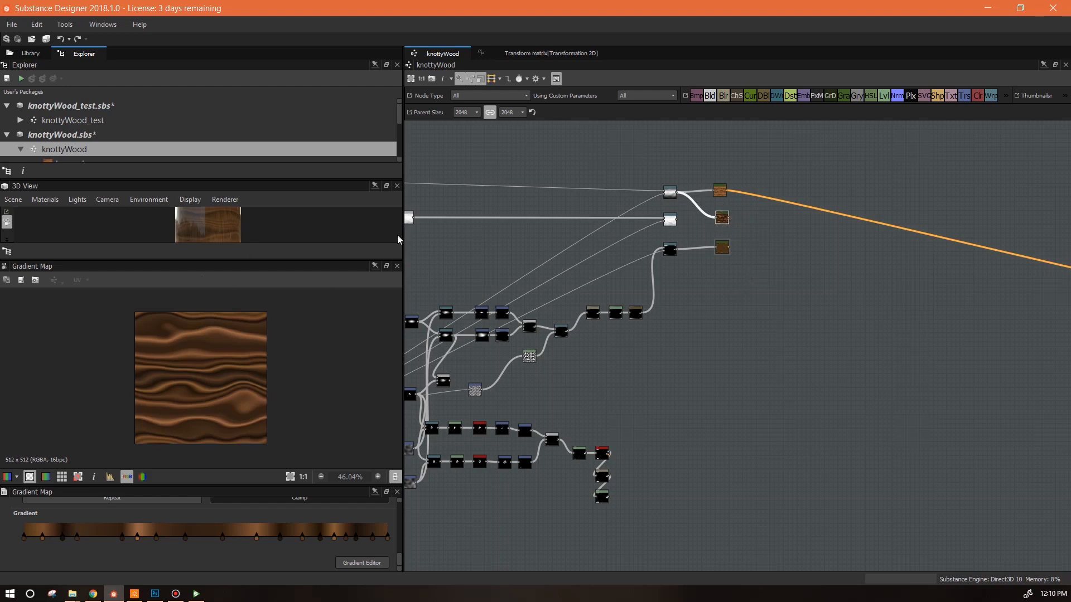
drag(724, 222, 725, 221)
Step: Tidy the positions of the two dark Gradient Maps and preview each one
click(720, 248)
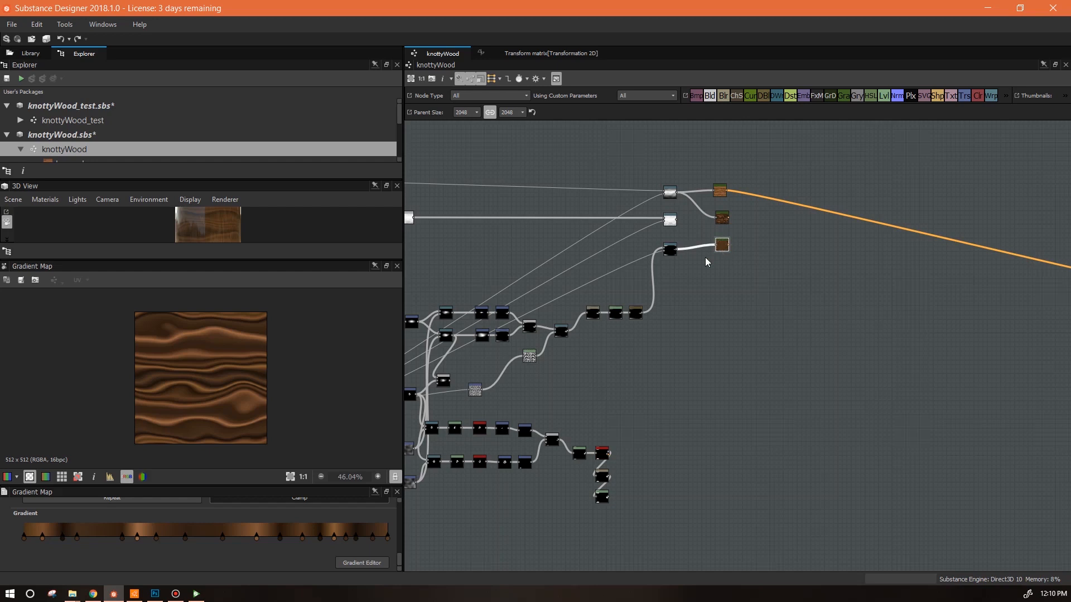
double_click(722, 248)
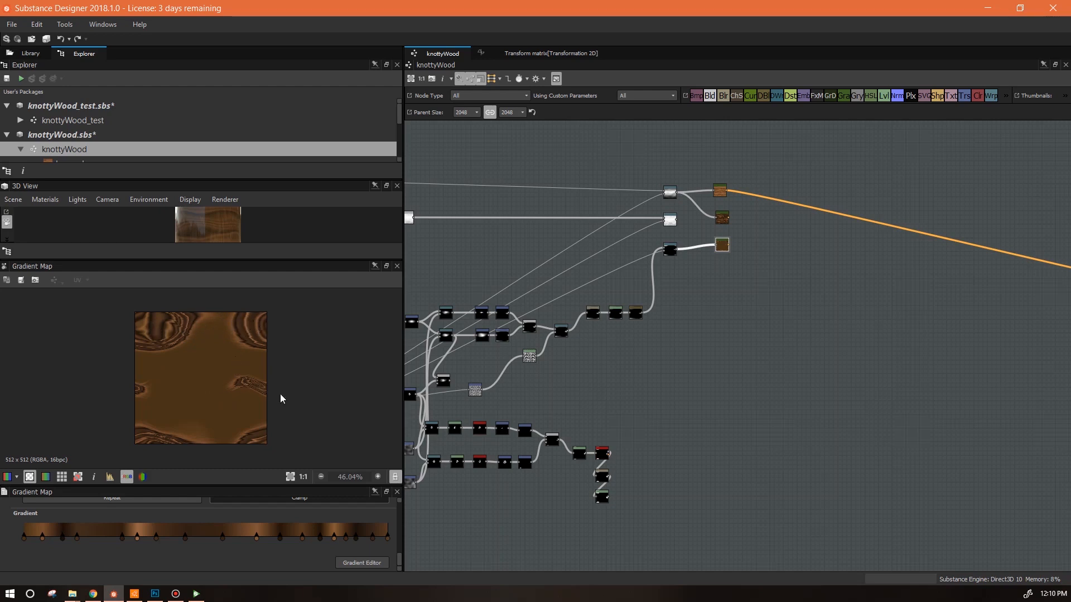
double_click(723, 218)
drag(725, 219, 722, 215)
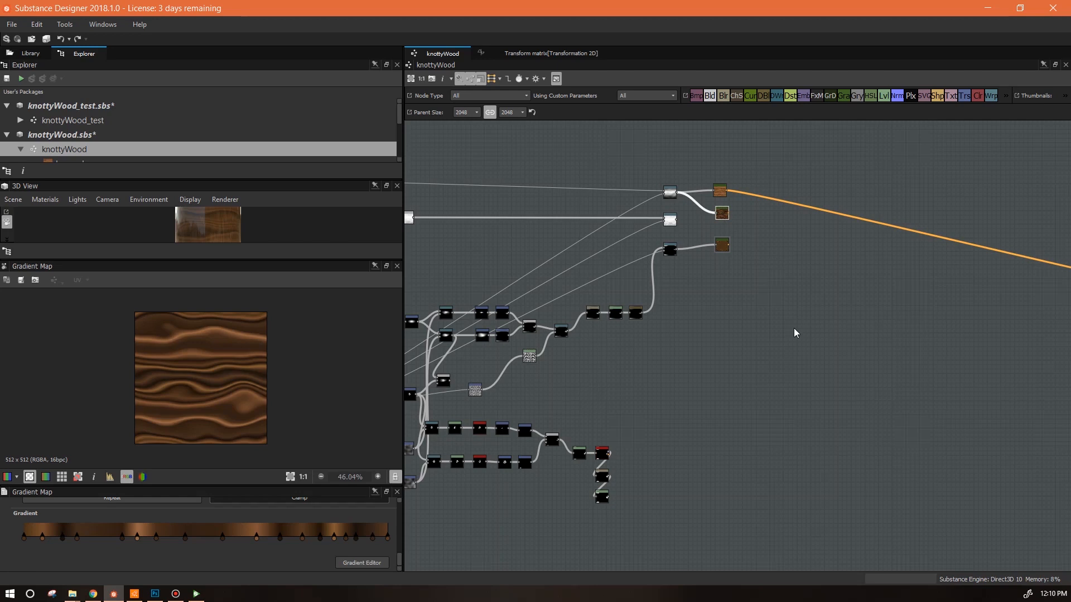
Step: Add a Blend node with the knot Gradient Map as foreground and the dark grain Gradient Map as background, masked by the Directional Blur
drag(710, 96, 787, 241)
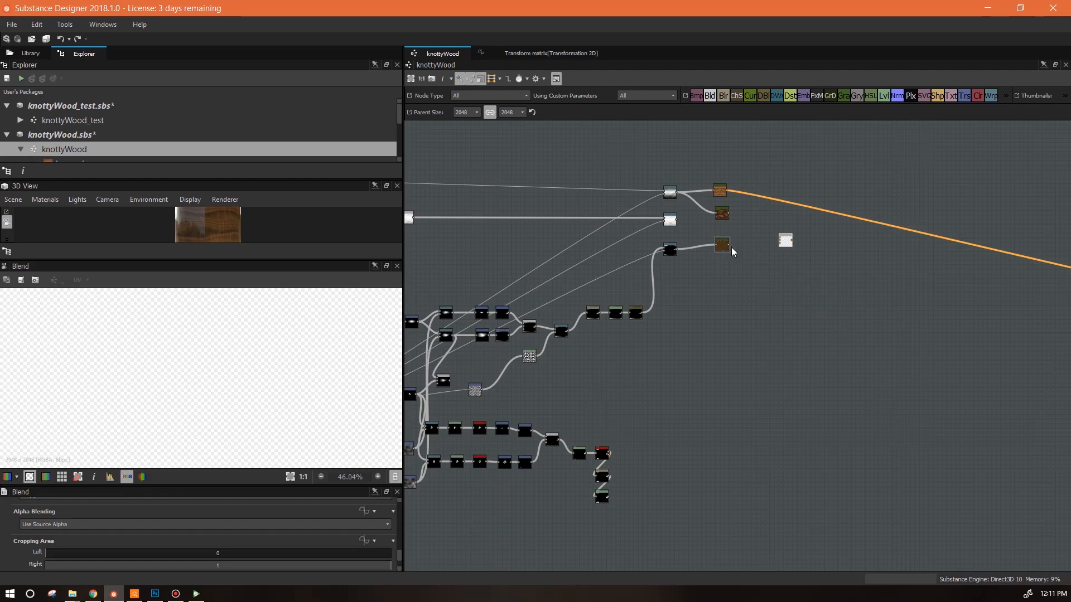
drag(730, 246, 791, 246)
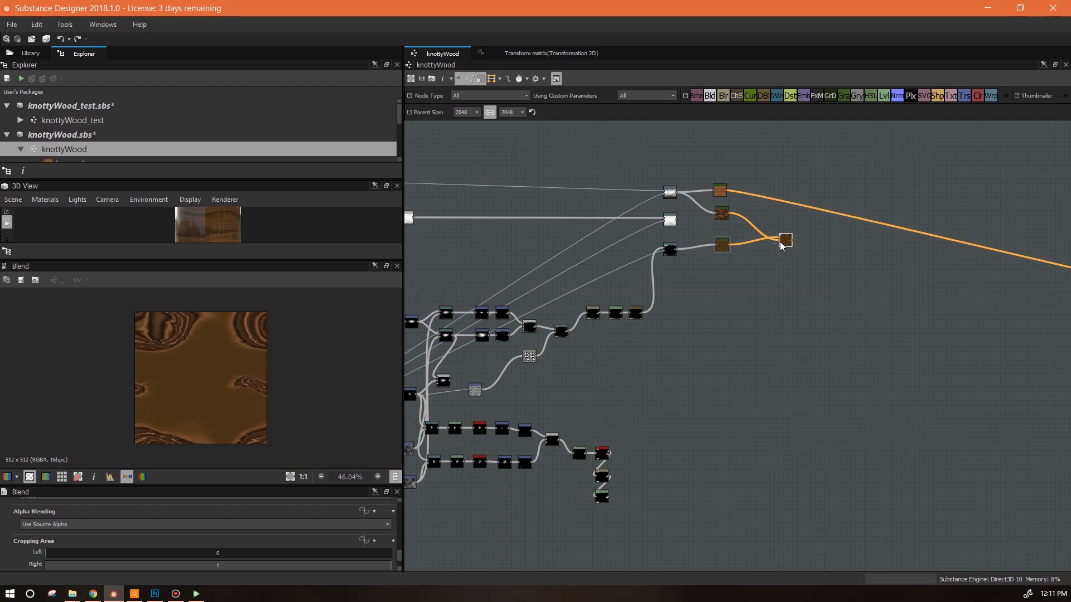
drag(781, 243, 779, 311)
mouse_move(704, 342)
mouse_down()
mouse_move(549, 288)
mouse_move(655, 211)
mouse_move(597, 292)
mouse_up()
scroll(703, 341, up, 3)
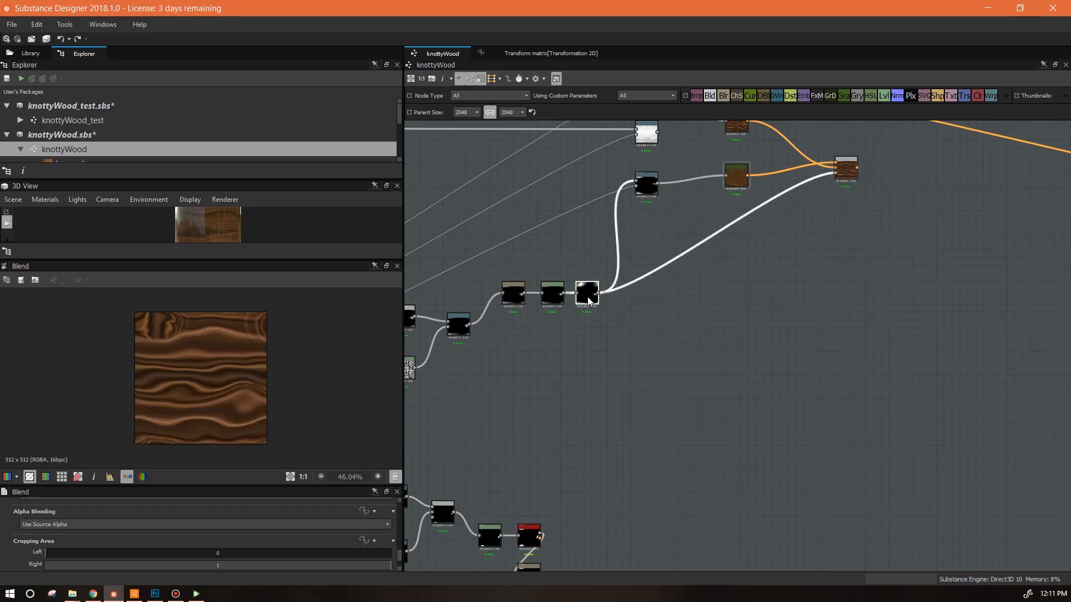
Step: Replace the Blend's mask with the third Warp's output, inspect the result, and shift the knot Gradient Map slightly upward
click(646, 184)
click(846, 170)
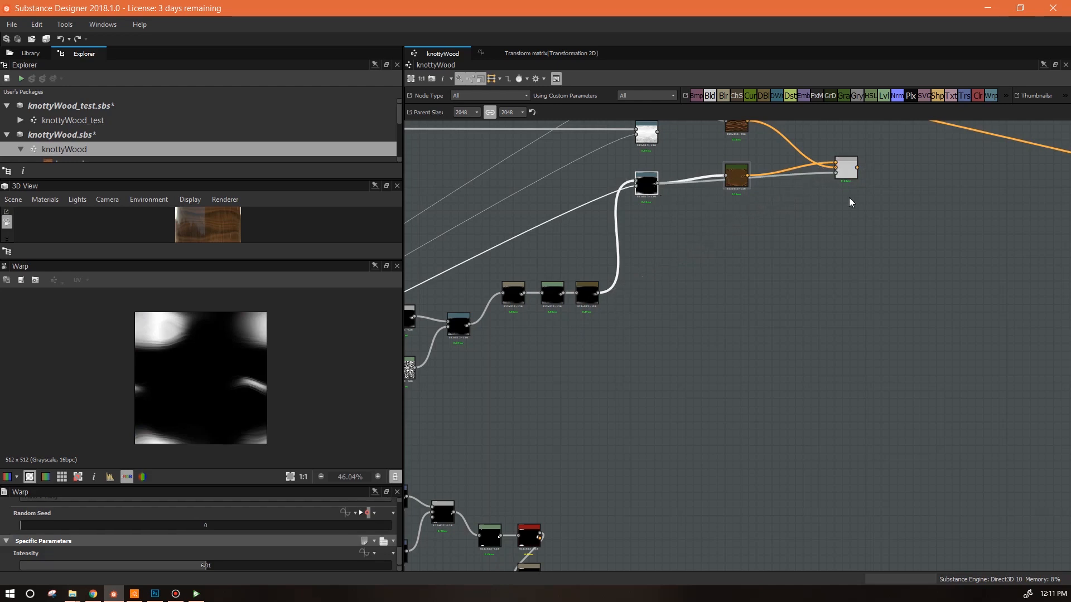
drag(737, 179, 740, 175)
mouse_move(235, 364)
middle_down()
mouse_move(246, 390)
mouse_move(240, 384)
middle_up()
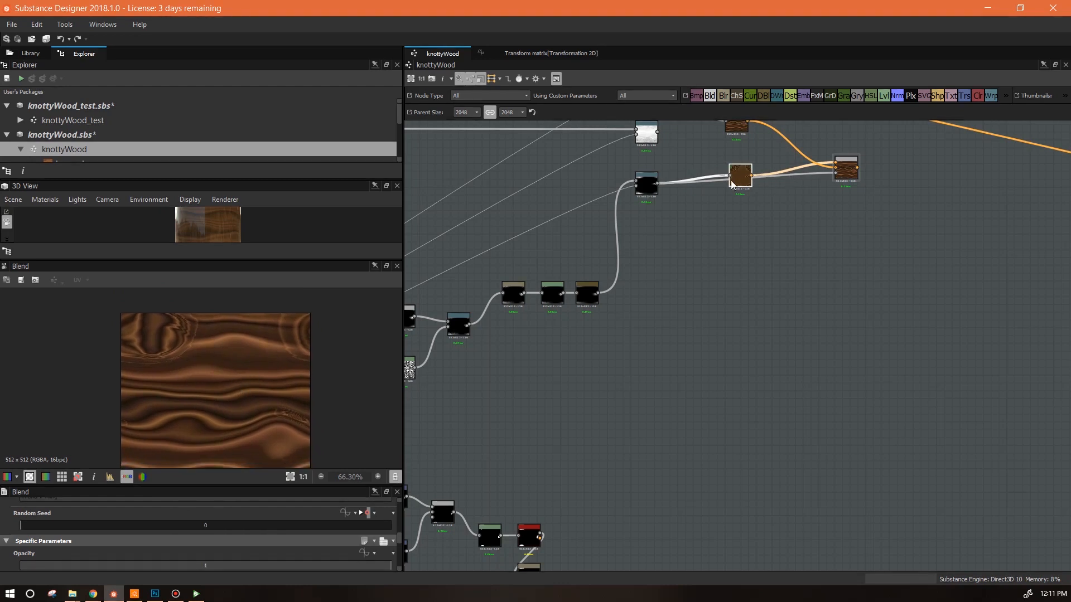
mouse_move(644, 198)
mouse_down()
mouse_move(638, 236)
mouse_move(644, 198)
mouse_up()
middle_drag(734, 267, 693, 331)
drag(703, 245, 706, 237)
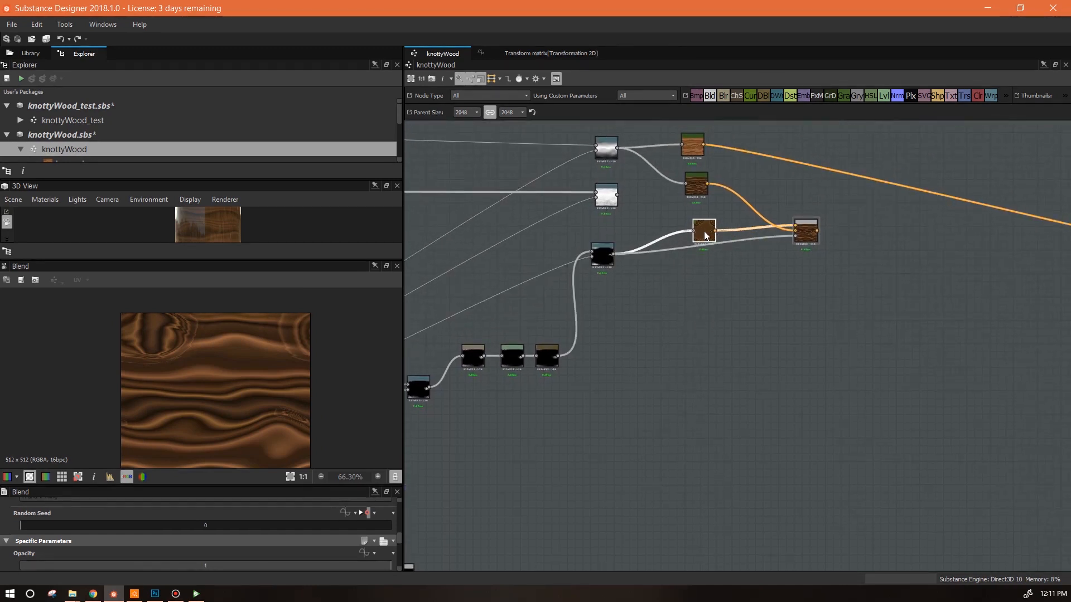
Step: Add a Levels node fed by the third Warp, placed below it, with the knot Gradient Map linked directly to the Warp
click(660, 237)
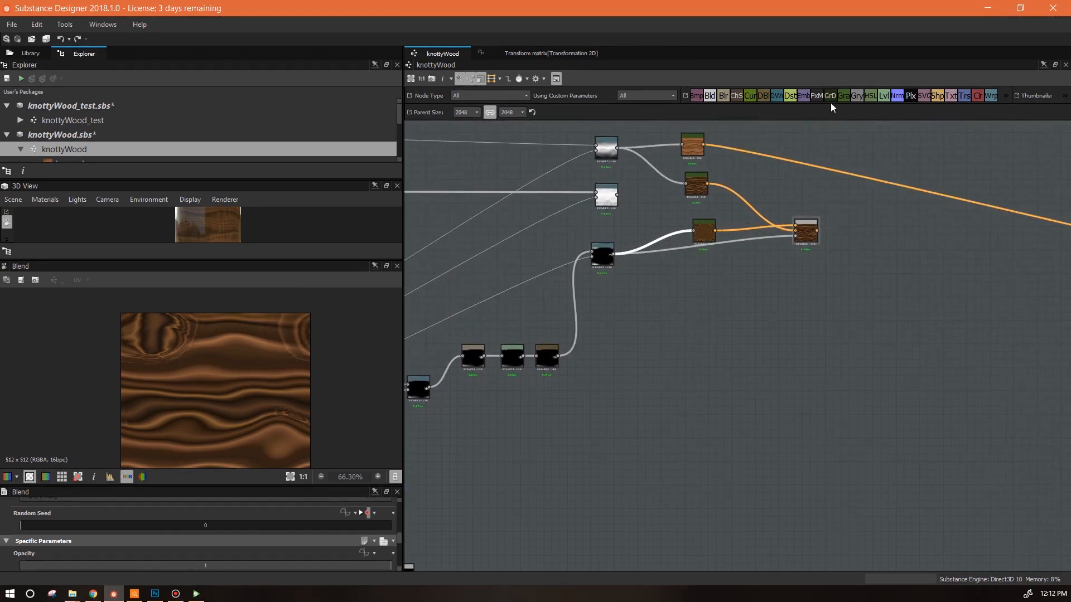
drag(883, 97, 657, 260)
double_click(706, 232)
double_click(806, 230)
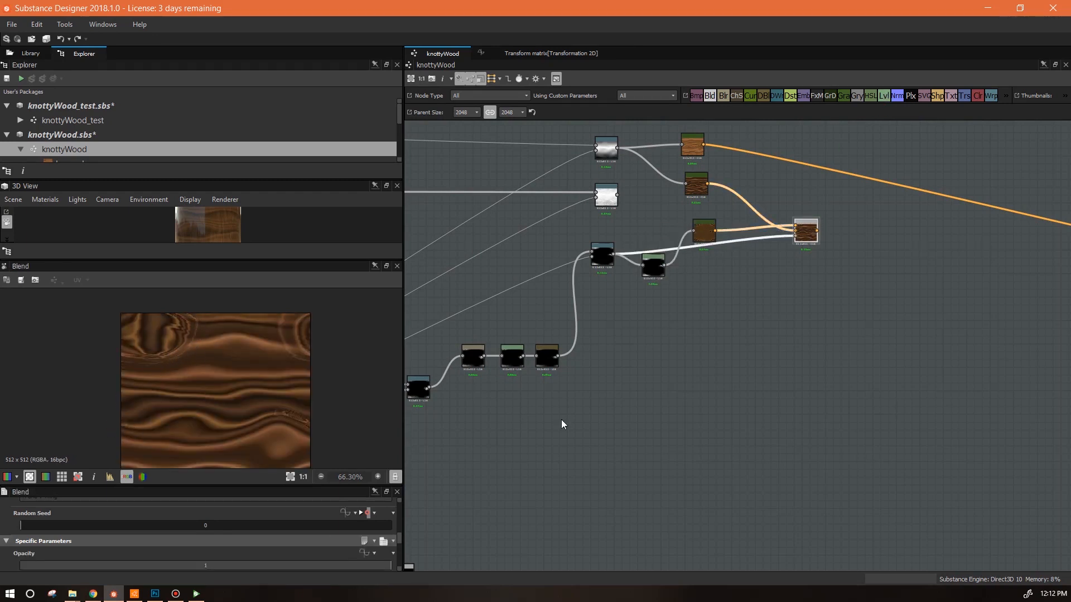
double_click(651, 261)
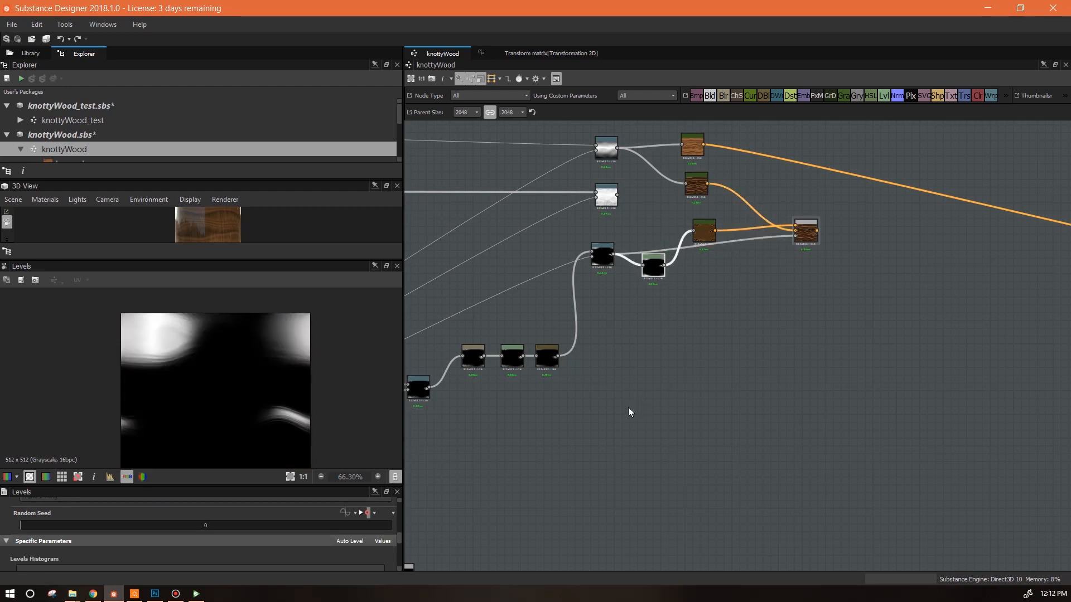
drag(692, 230, 721, 400)
Step: Try lowering the white point of the Levels node before the Directional Blur, and undo it
click(515, 359)
click(704, 230)
click(522, 363)
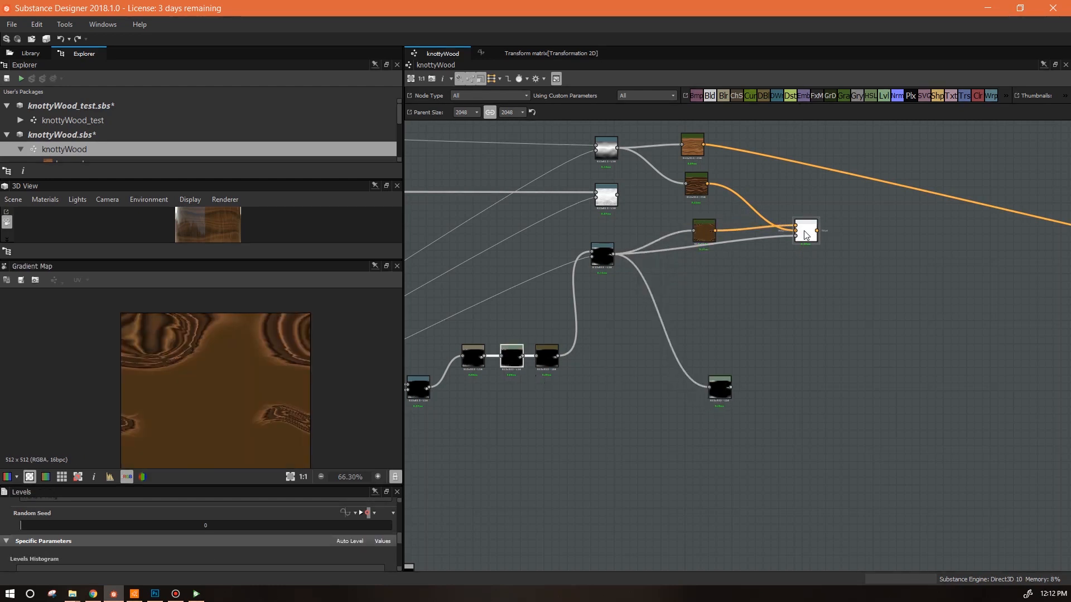
double_click(806, 235)
click(512, 357)
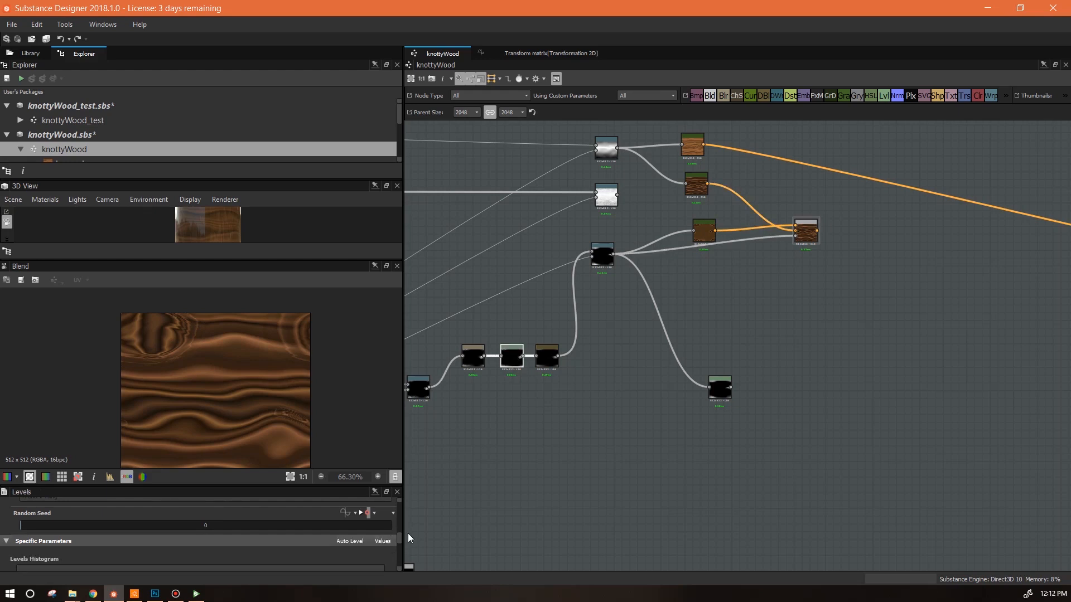
scroll(399, 546, down, 2)
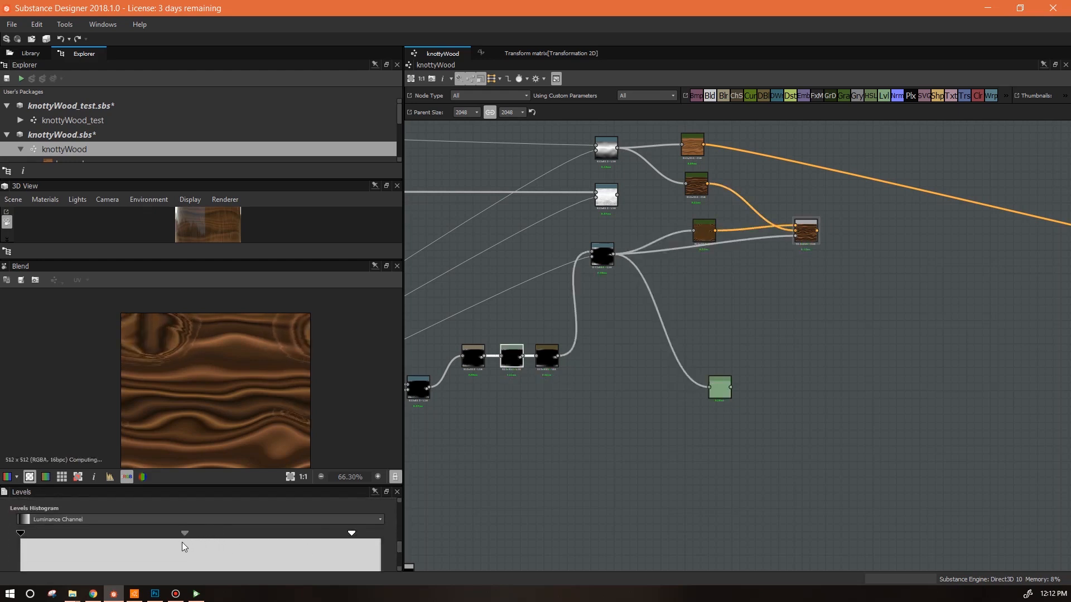
drag(352, 534, 316, 534)
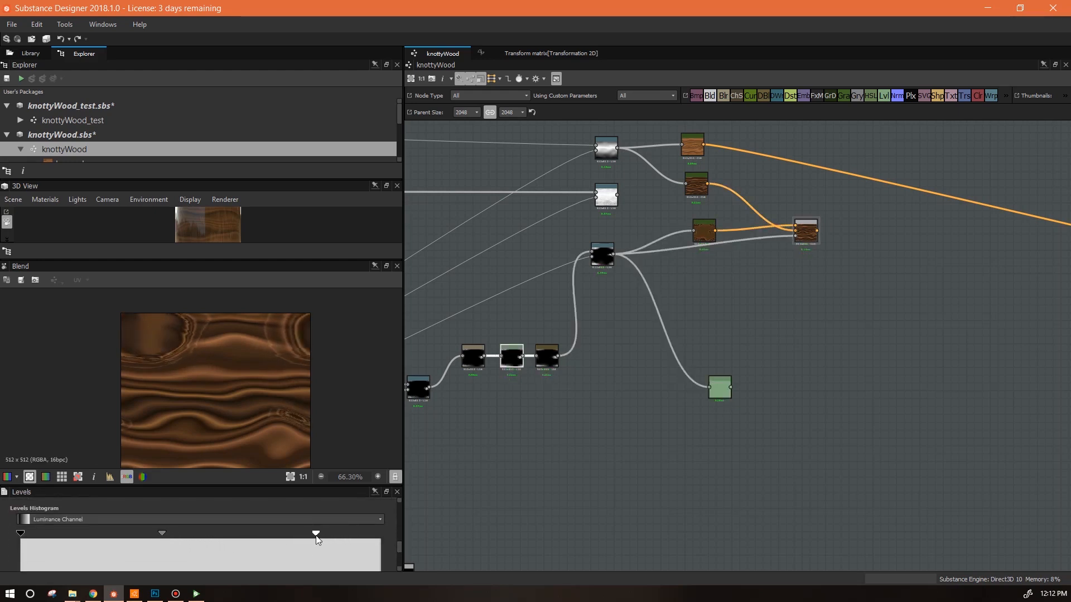
key(ctrl+z)
Step: Feed the new Levels node into the Blend's mask input in place of the Warp, and preview the Blend
click(704, 229)
click(665, 234)
drag(705, 230, 693, 221)
drag(731, 387, 795, 236)
drag(689, 224, 697, 232)
double_click(719, 387)
double_click(806, 231)
Step: Bring the new Levels node's white point to about mid-histogram and nudge its midtone handle toward black
click(722, 389)
drag(379, 534, 215, 546)
drag(117, 534, 96, 533)
drag(215, 534, 190, 536)
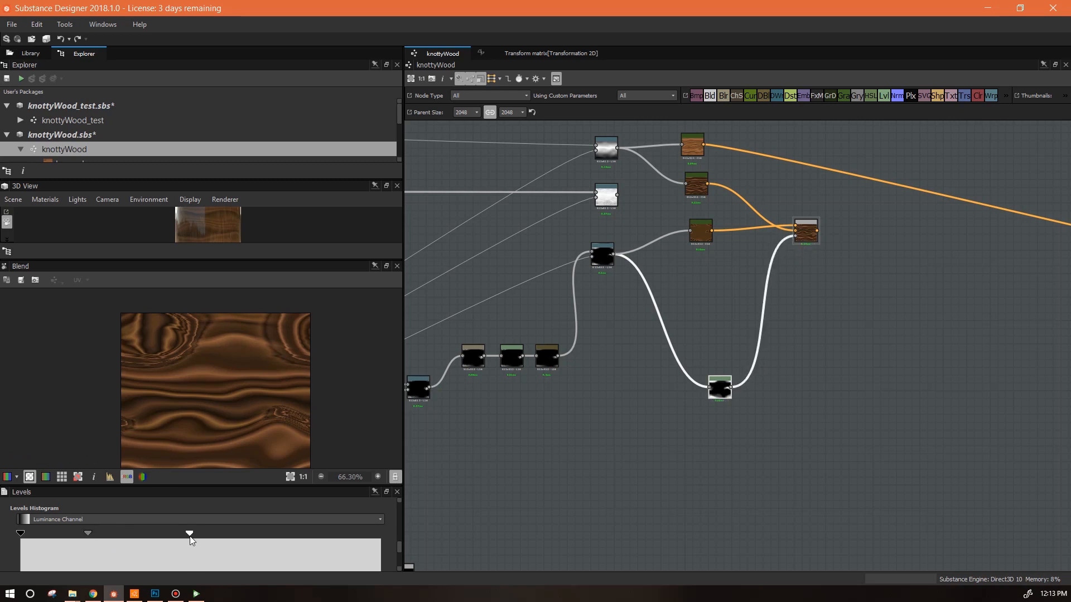
scroll(258, 402, down, 2)
Step: Move the Blend closer to its inputs and place the knot Gradient Map above the dark grain Gradient Map to untangle the links
click(810, 235)
drag(809, 235, 782, 213)
mouse_move(696, 201)
mouse_down()
mouse_move(688, 225)
mouse_move(701, 186)
mouse_move(697, 237)
mouse_move(692, 197)
mouse_up()
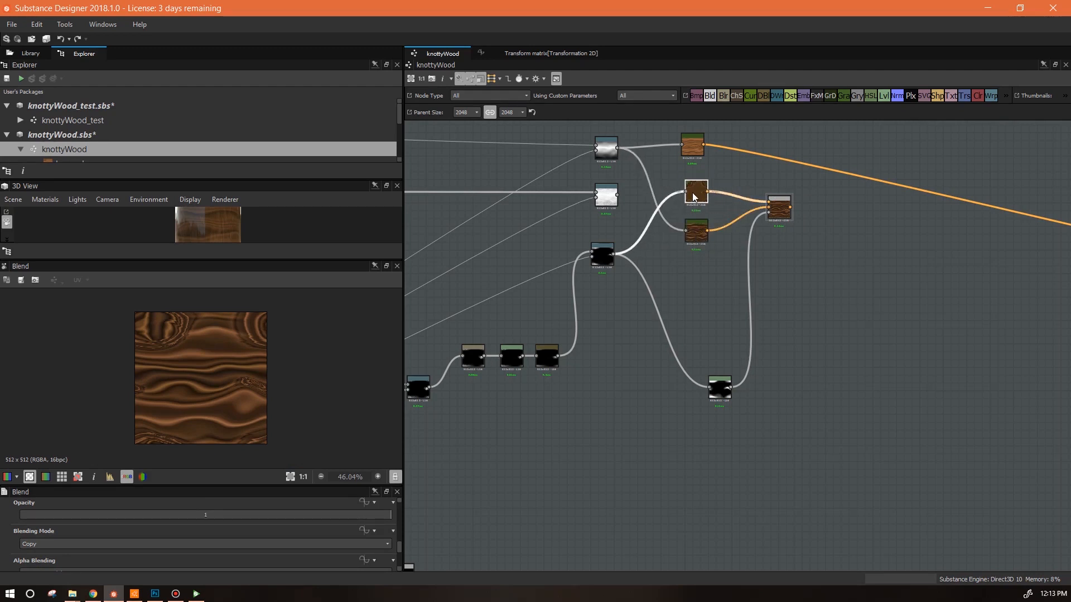
drag(702, 237, 702, 229)
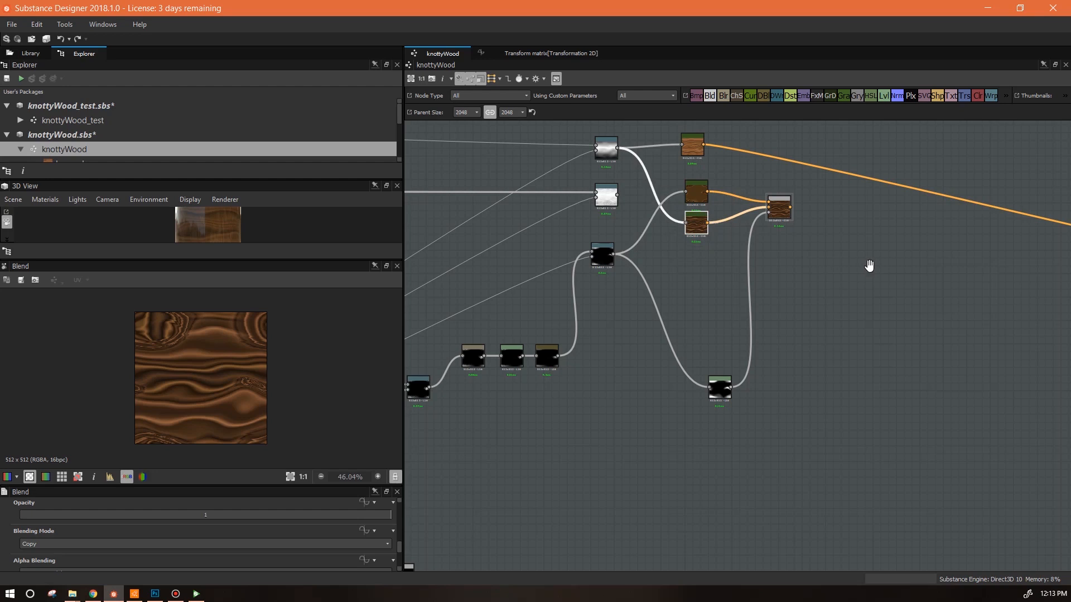
middle_drag(870, 266, 777, 317)
drag(689, 260, 684, 260)
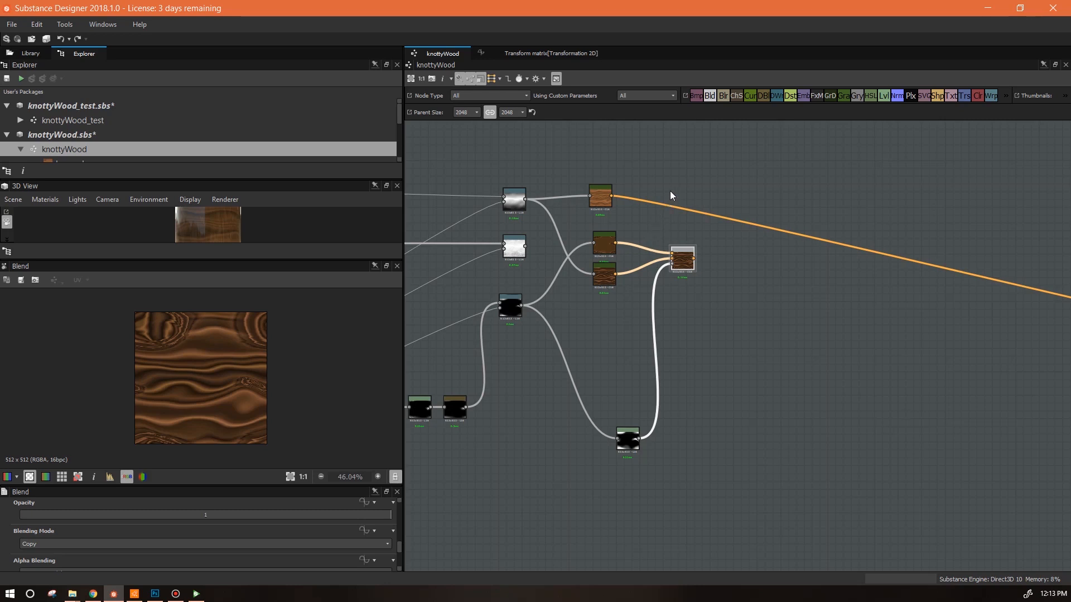
Step: Add a second Blend laying the dark Blend over the light wood Gradient Map, masked by the Directional Blur
click(608, 197)
drag(709, 96, 767, 181)
drag(643, 196, 760, 223)
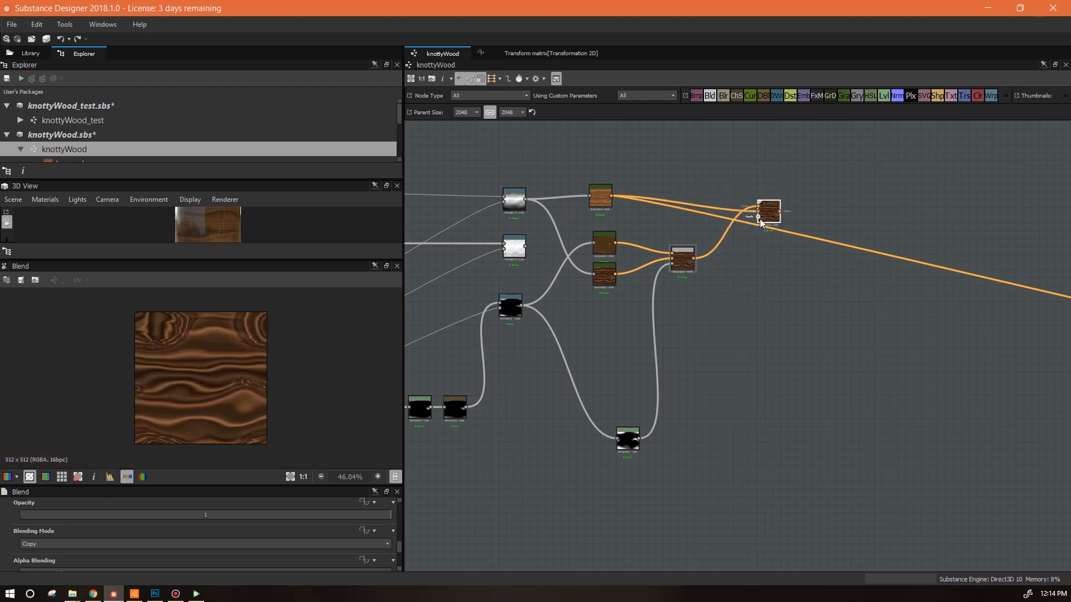
middle_drag(536, 437, 713, 359)
drag(693, 345, 641, 325)
middle_drag(667, 324, 602, 345)
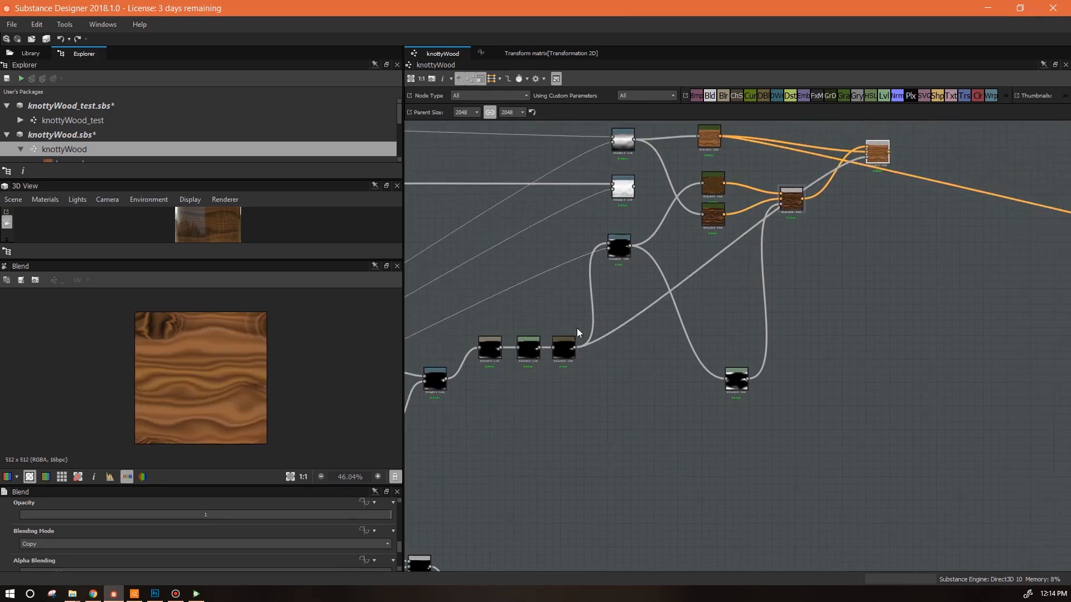
Step: Move the existing Levels node beside the third Warp and insert another Levels between the Directional Blur and the second Blend's mask
click(564, 347)
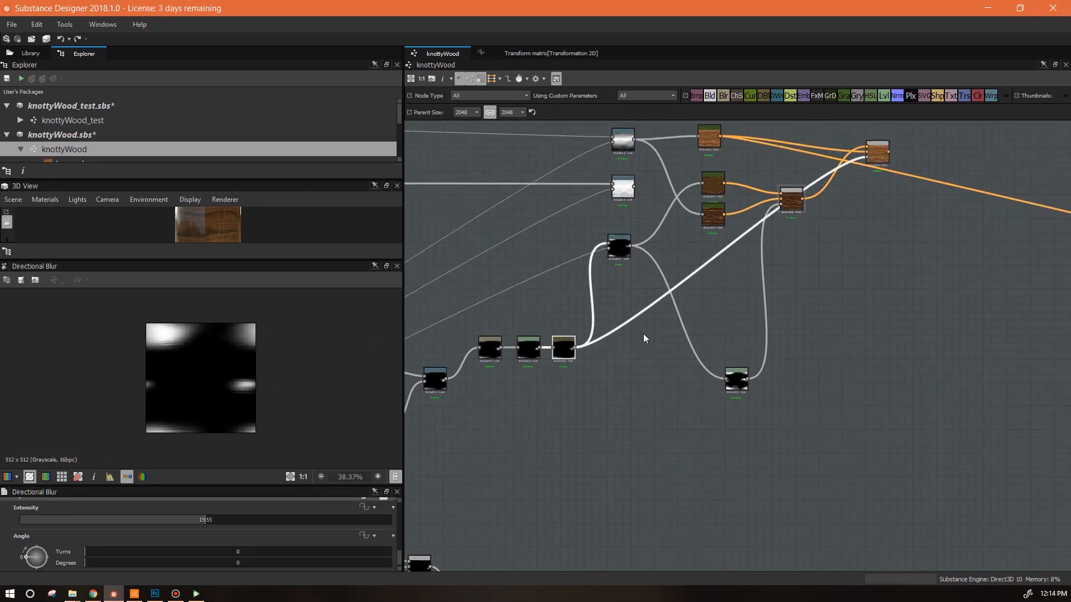
click(634, 317)
drag(742, 370, 679, 241)
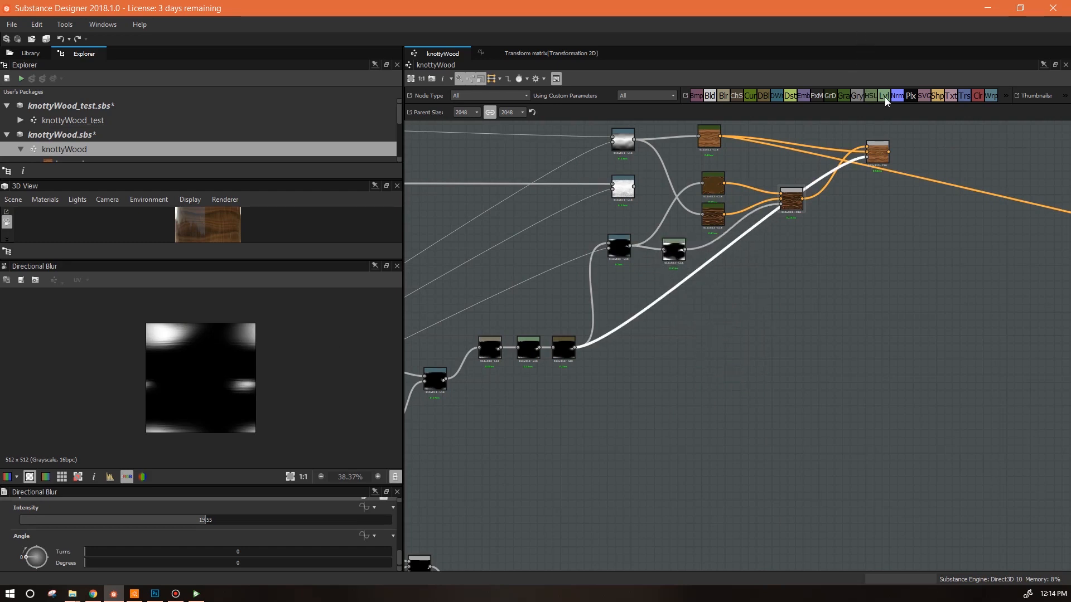
key(l)
drag(727, 256, 720, 338)
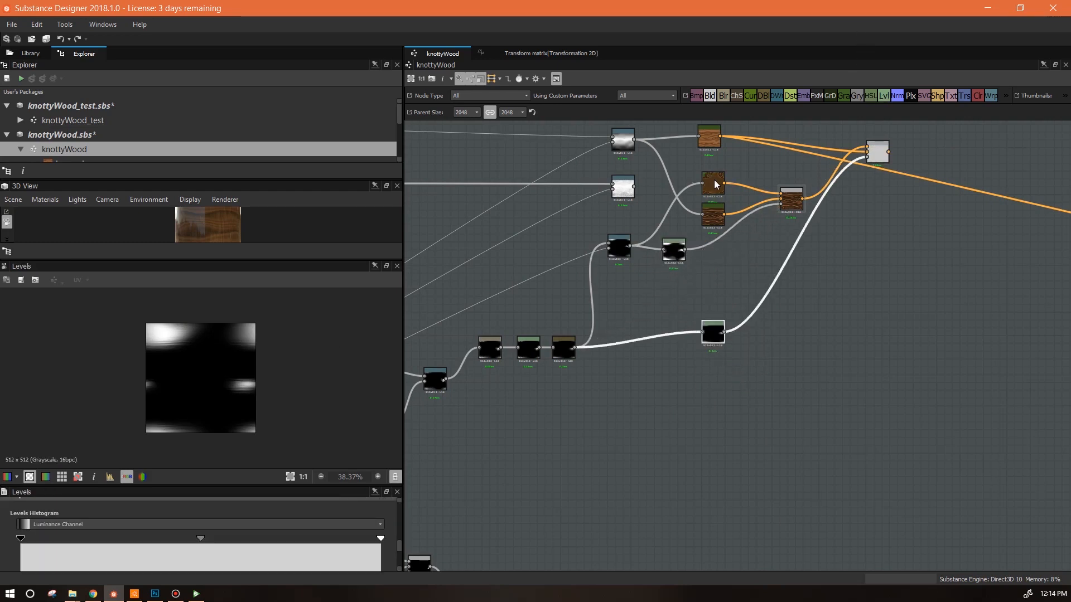
Step: Preview the second Blend and shift its mask Levels' midtone handle well toward black to strengthen the knots
double_click(878, 151)
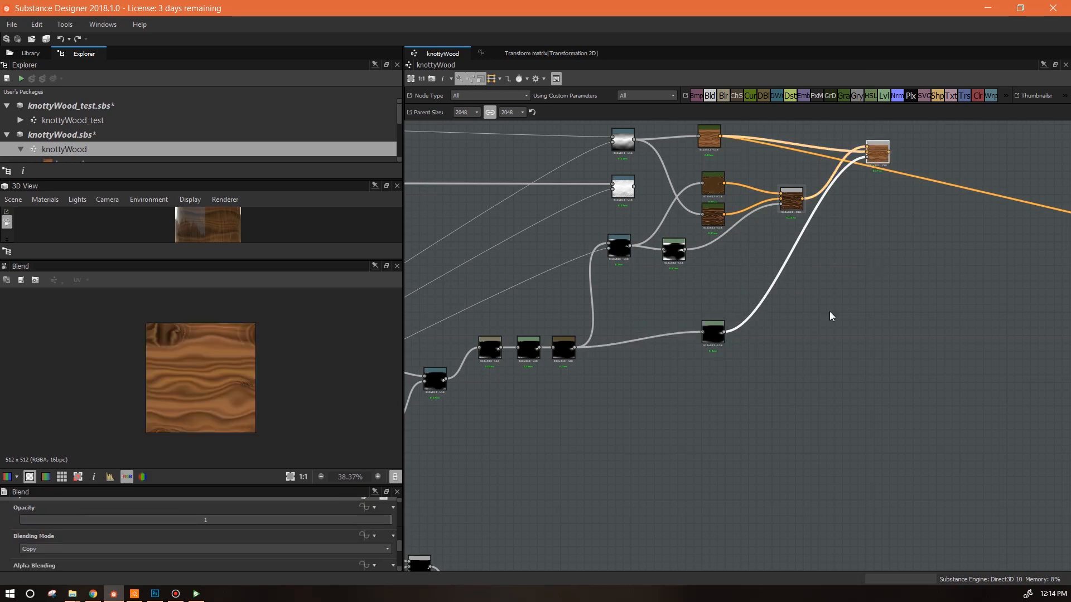
click(713, 334)
scroll(196, 531, up, 2)
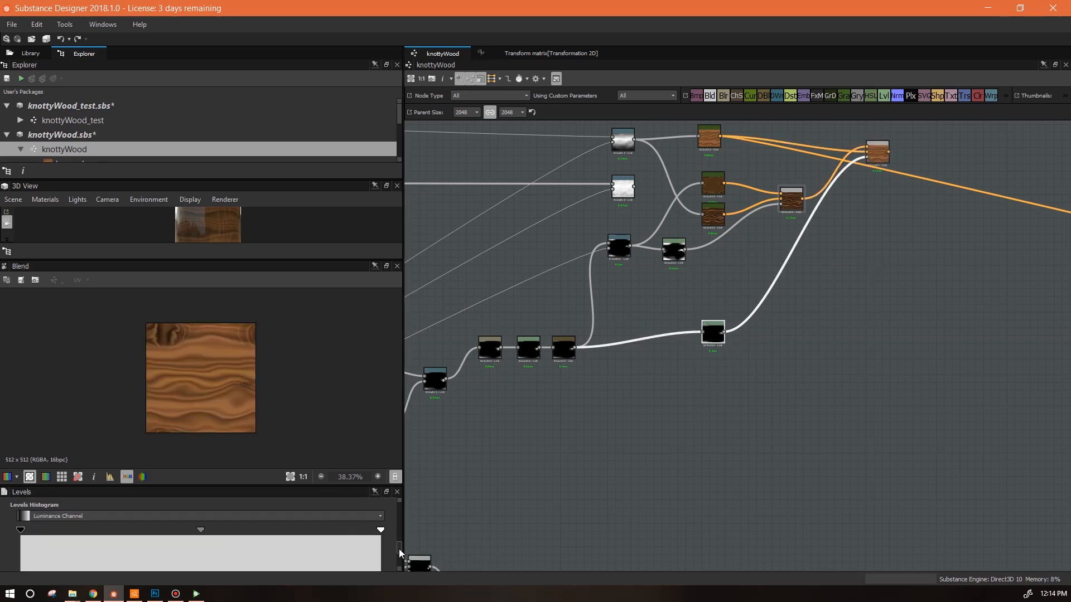
drag(198, 528, 97, 527)
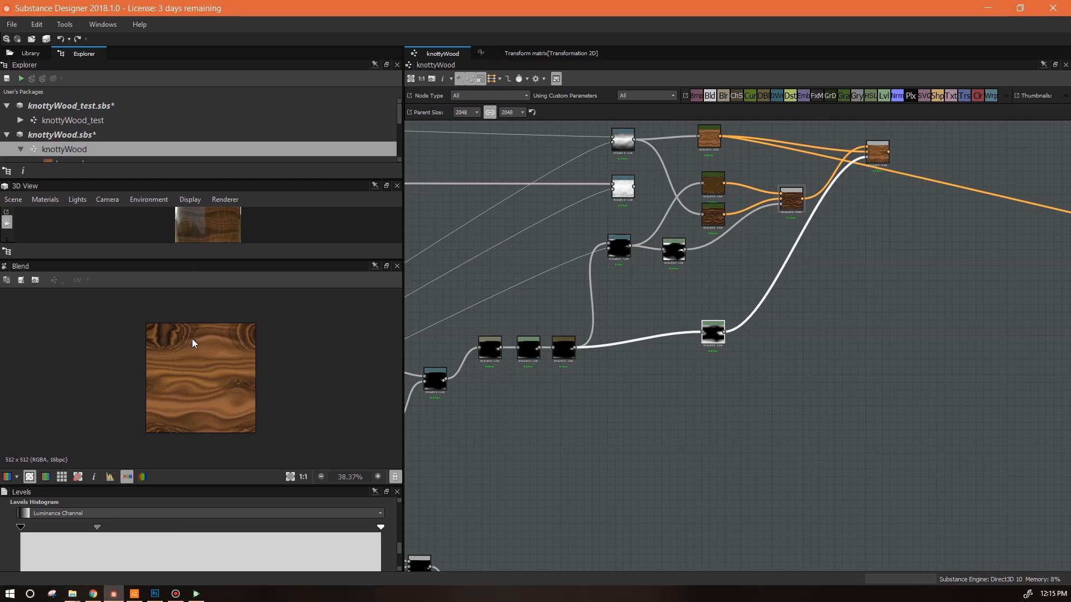
Step: Space out the two dark Gradient Maps and preview the dark Blend
middle_drag(895, 217, 786, 242)
drag(606, 210, 606, 198)
drag(608, 244, 600, 248)
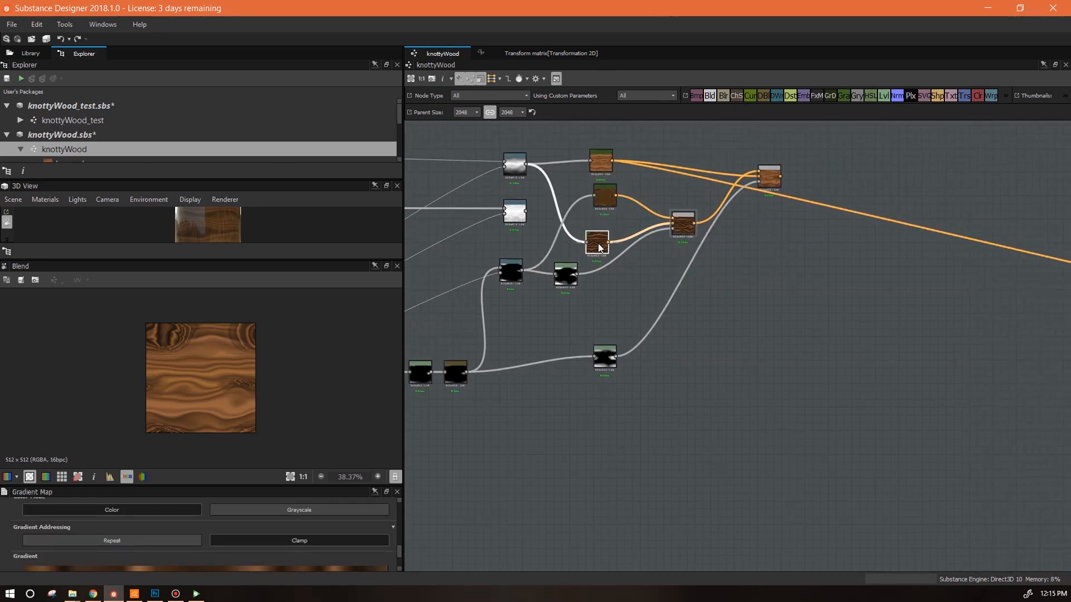
click(769, 176)
click(685, 222)
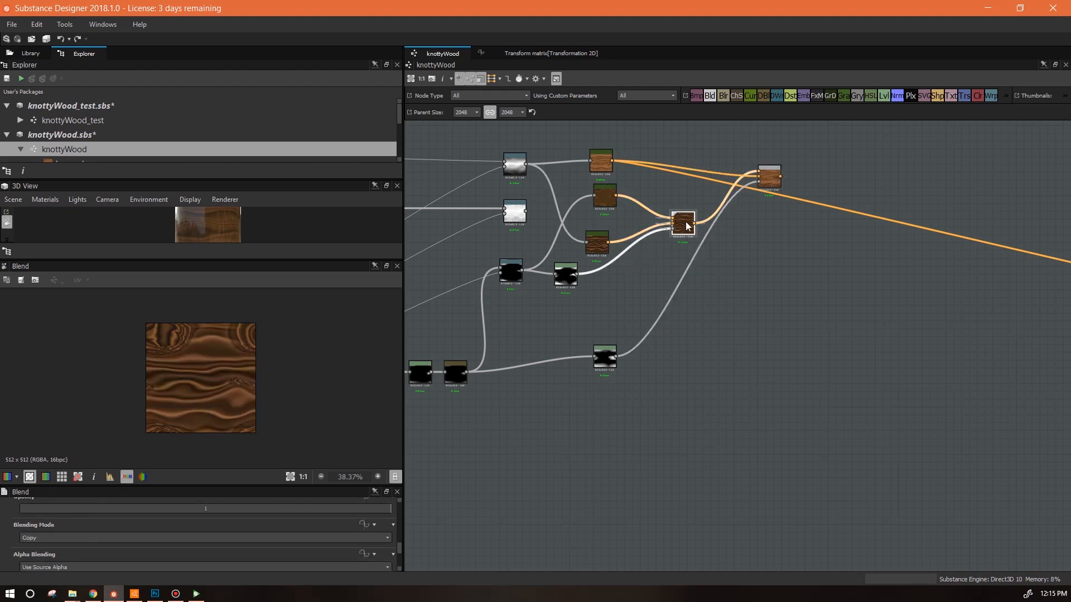
Step: Preview the second Blend and compare it with its mask Levels
click(774, 177)
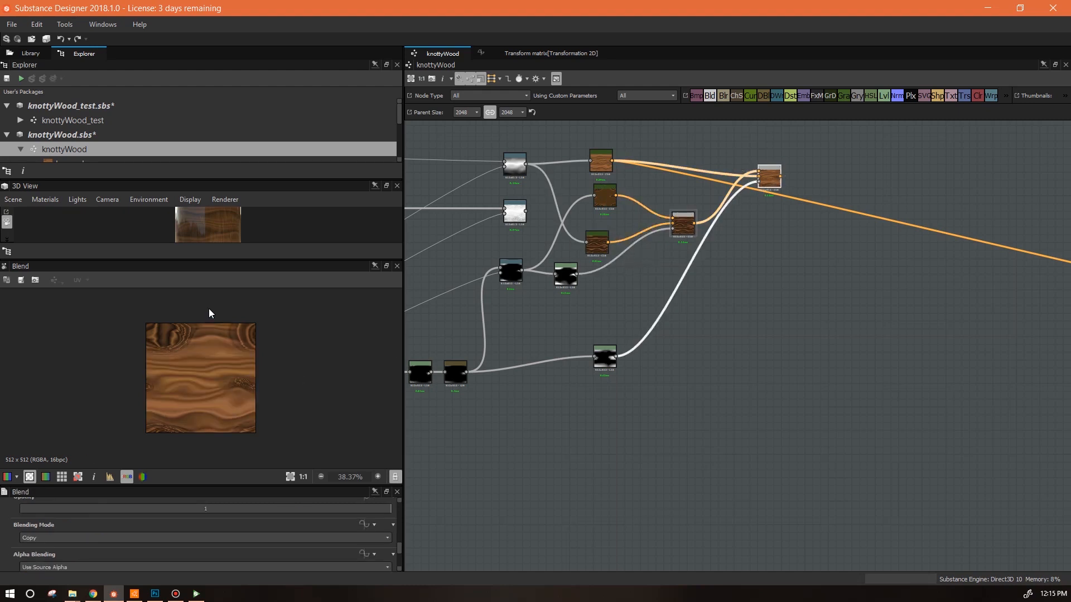
click(604, 357)
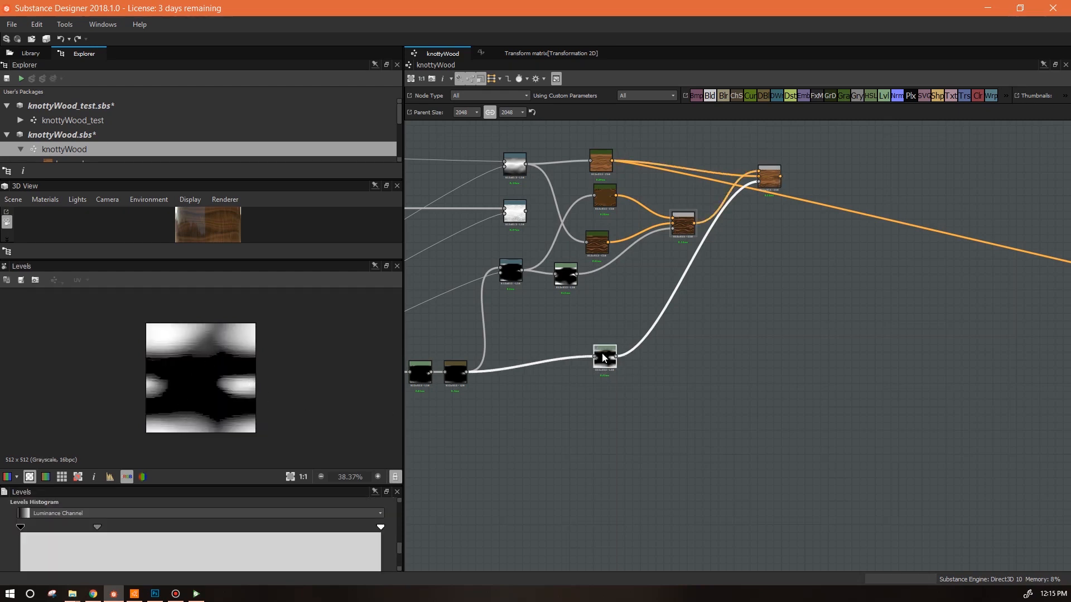
click(770, 176)
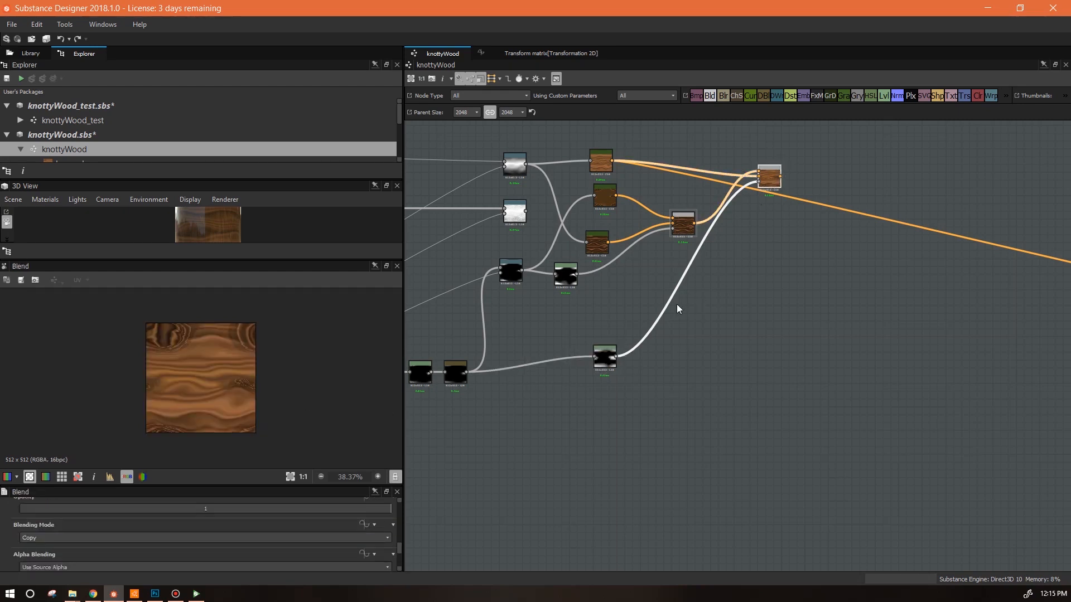
Step: Connect the second Blend to the base color output, then enlarge the 3D view and rotate the cylinder to inspect the wood
drag(781, 176, 846, 330)
middle_drag(849, 335, 153, 282)
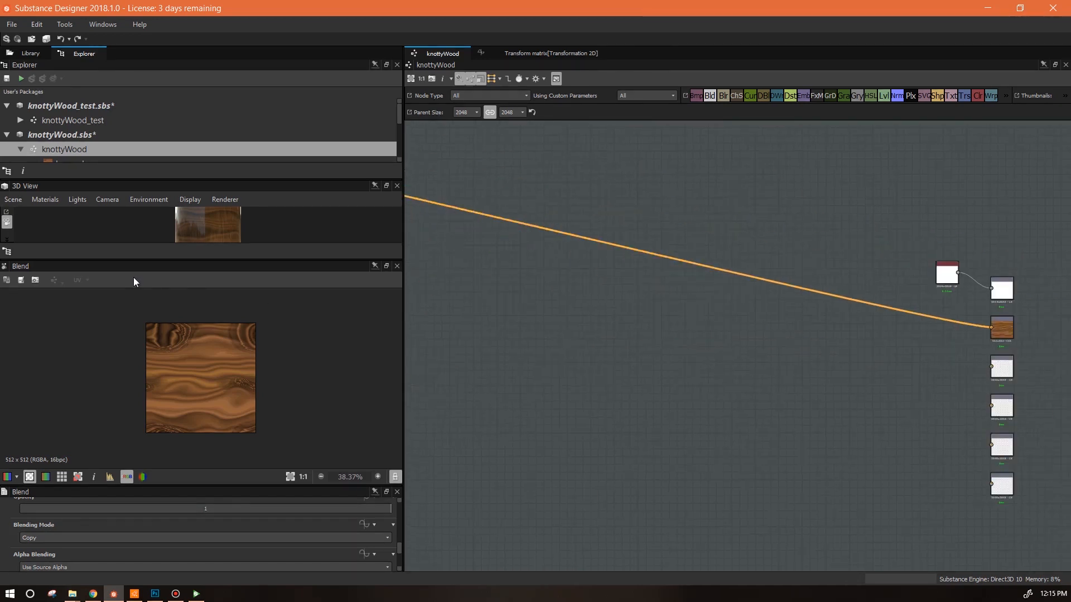
click(990, 329)
middle_drag(731, 357, 924, 385)
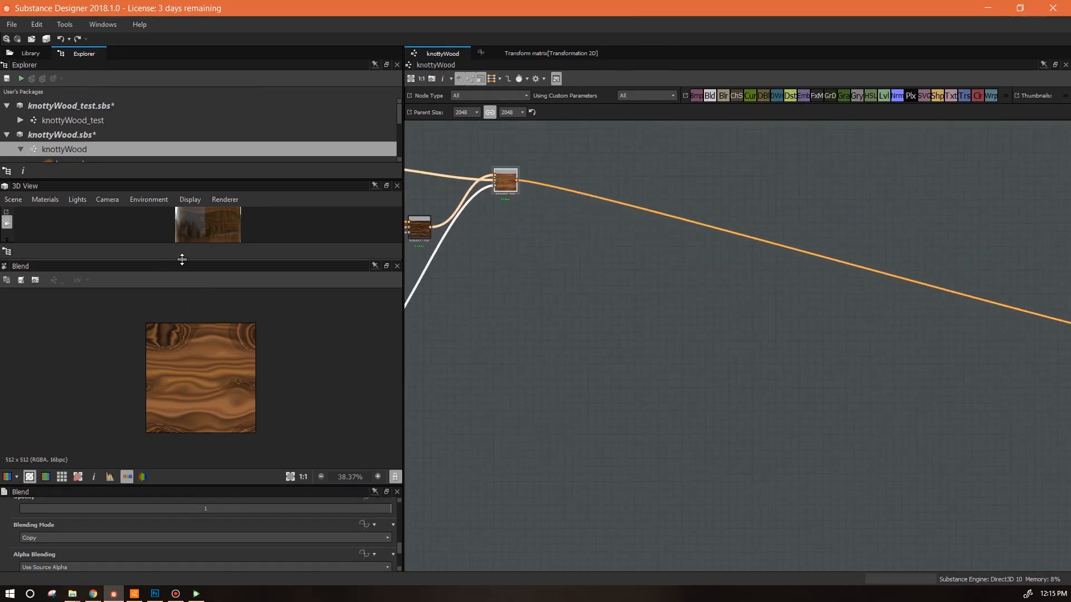
drag(180, 260, 181, 454)
drag(120, 388, 146, 385)
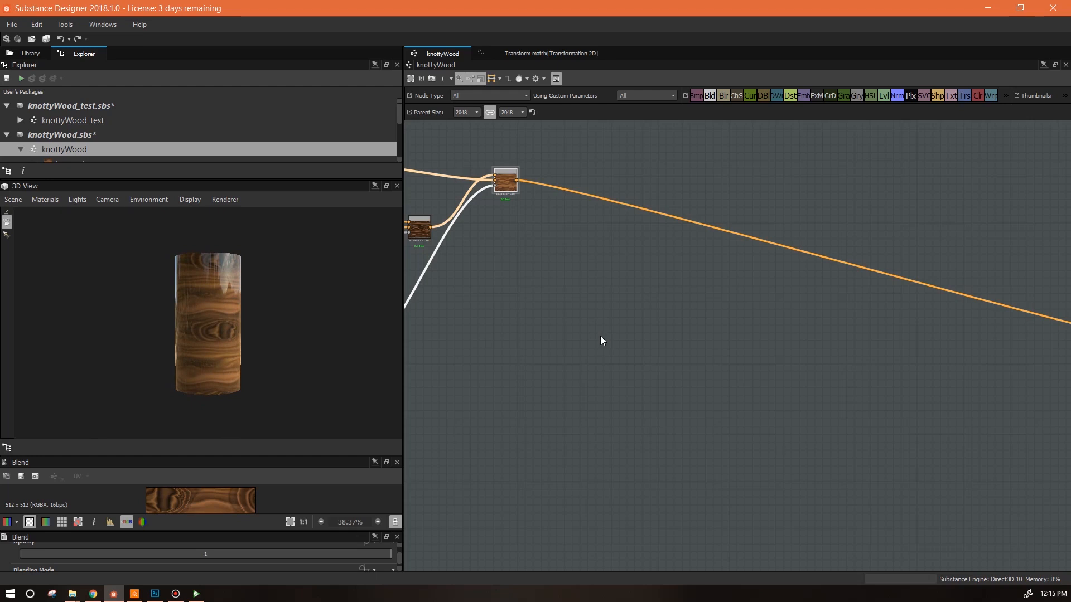
Step: Duplicate the lower dark Gradient Map, place the copy beneath the mask Levels and feed it from the Blend combining the two knot chains
middle_drag(601, 336, 842, 311)
middle_drag(789, 371, 813, 347)
scroll(866, 270, down, 1)
click(675, 217)
drag(676, 220, 681, 218)
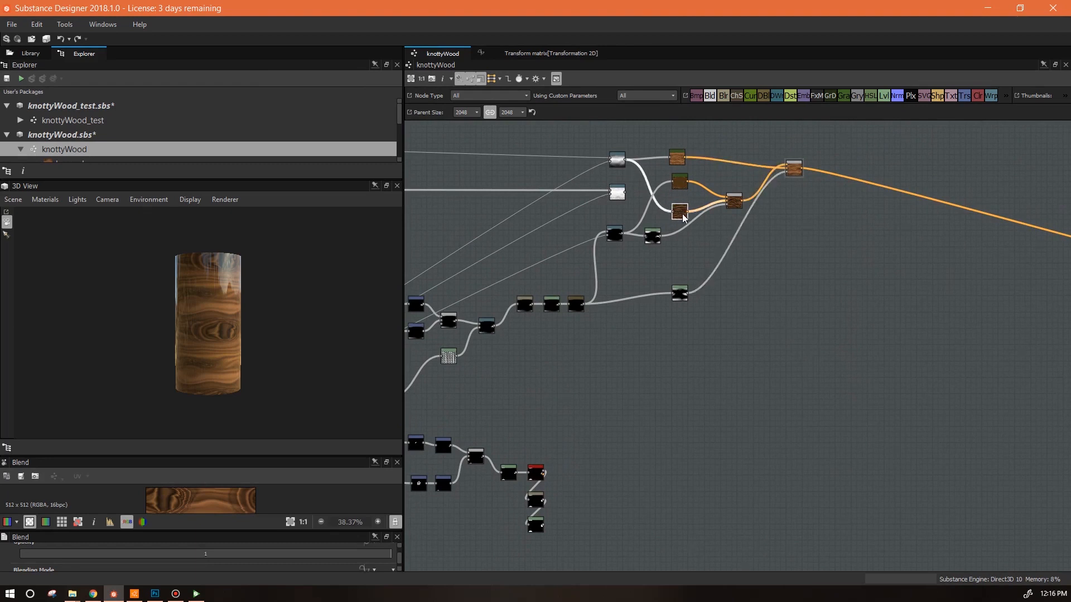
key(ctrl+d)
drag(737, 348, 696, 363)
middle_drag(500, 442, 662, 380)
scroll(637, 415, up, 3)
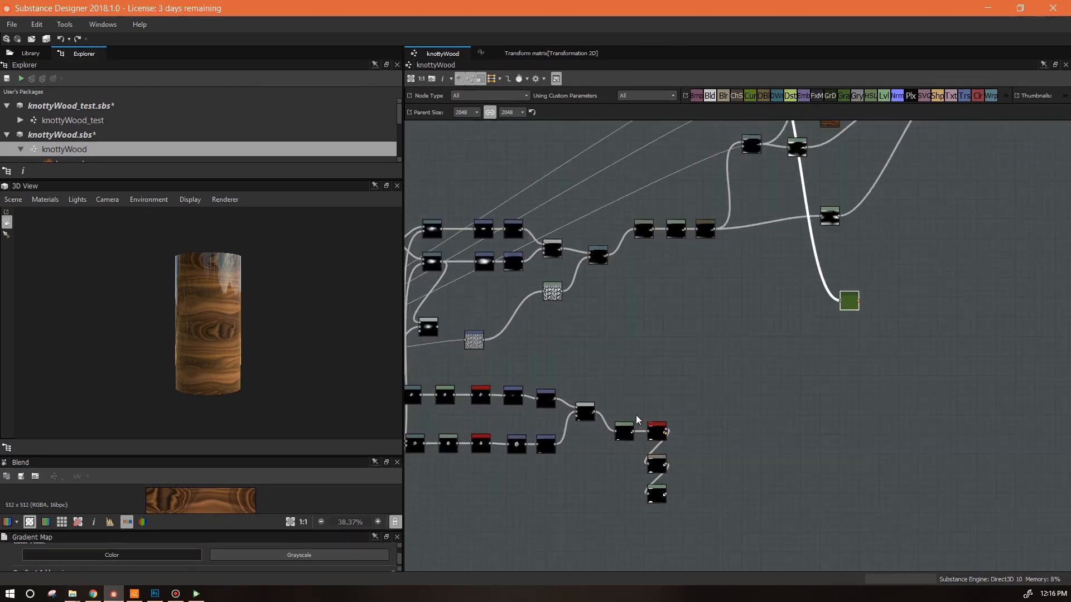
drag(575, 411, 946, 259)
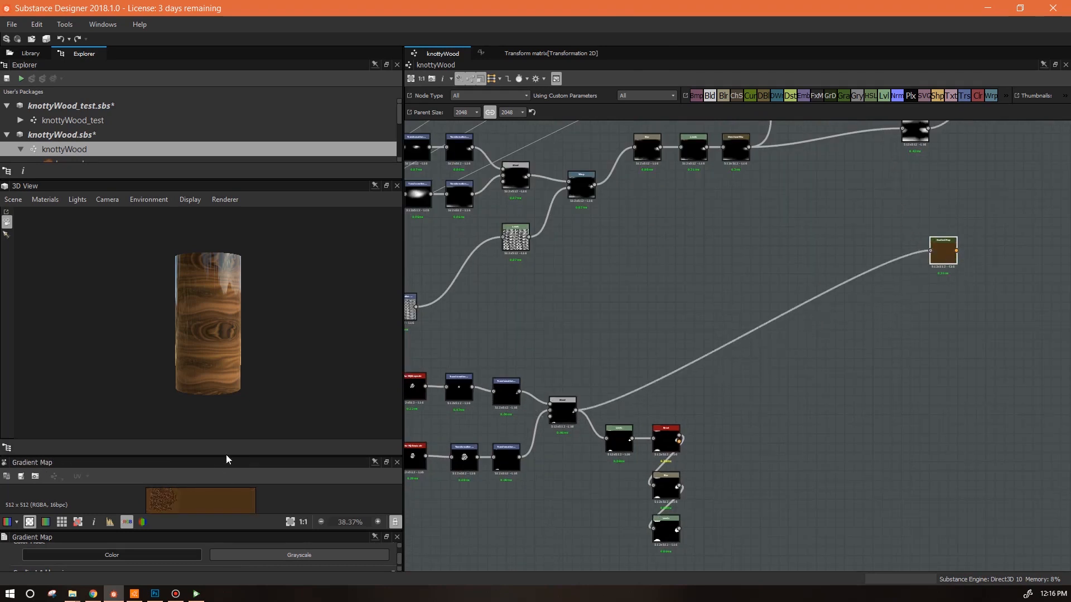
Step: Enlarge the 2D view to examine the duplicated Gradient Map's knots and check the upstream transformation and Levels nodes
drag(226, 457, 226, 272)
scroll(184, 361, up, 8)
scroll(190, 389, down, 5)
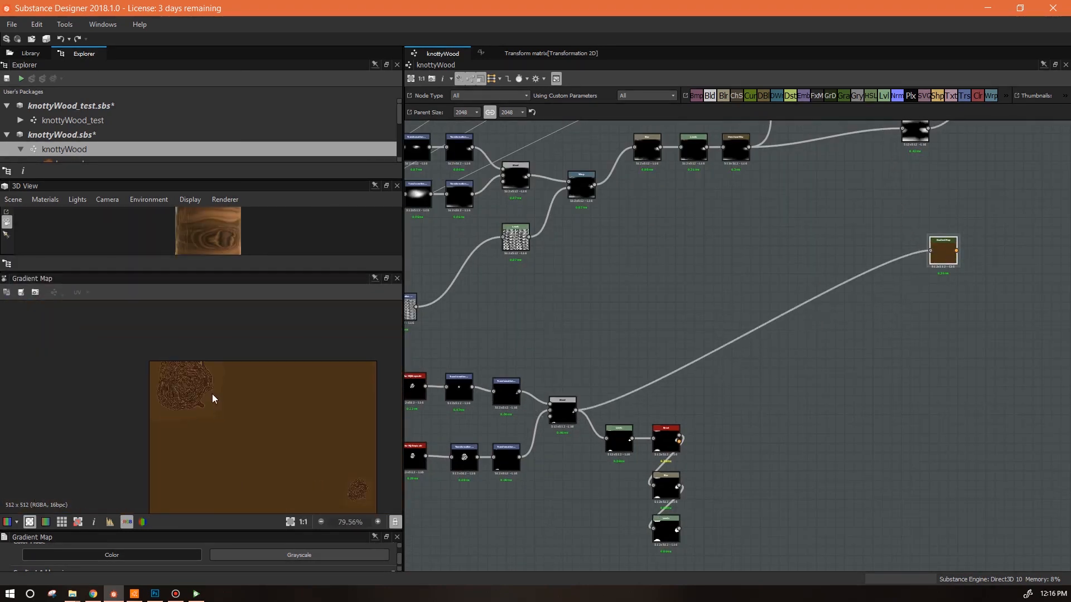
click(509, 399)
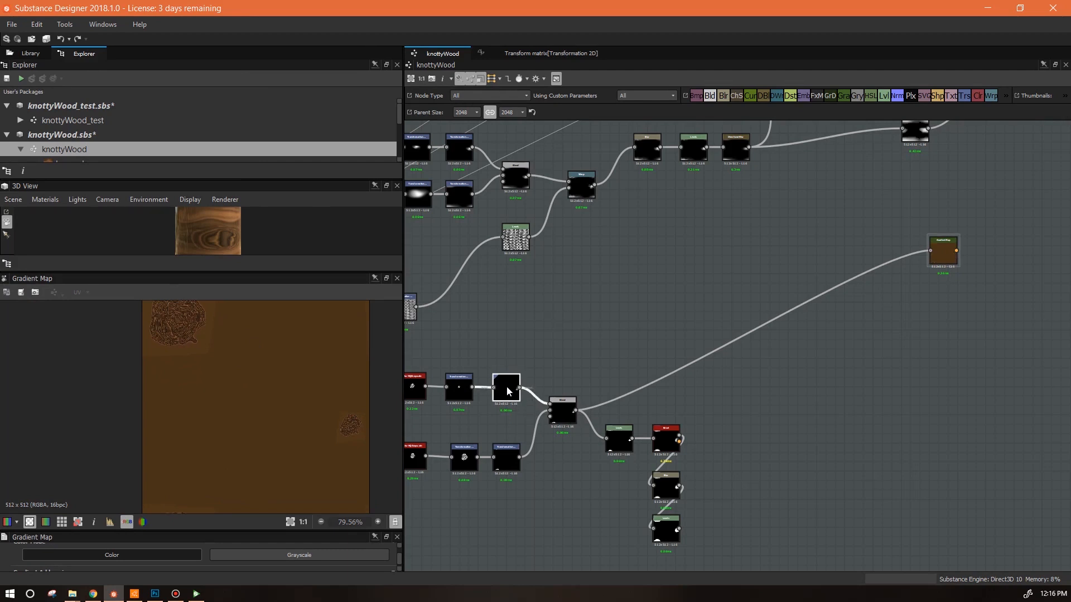
middle_drag(566, 464, 728, 425)
click(523, 348)
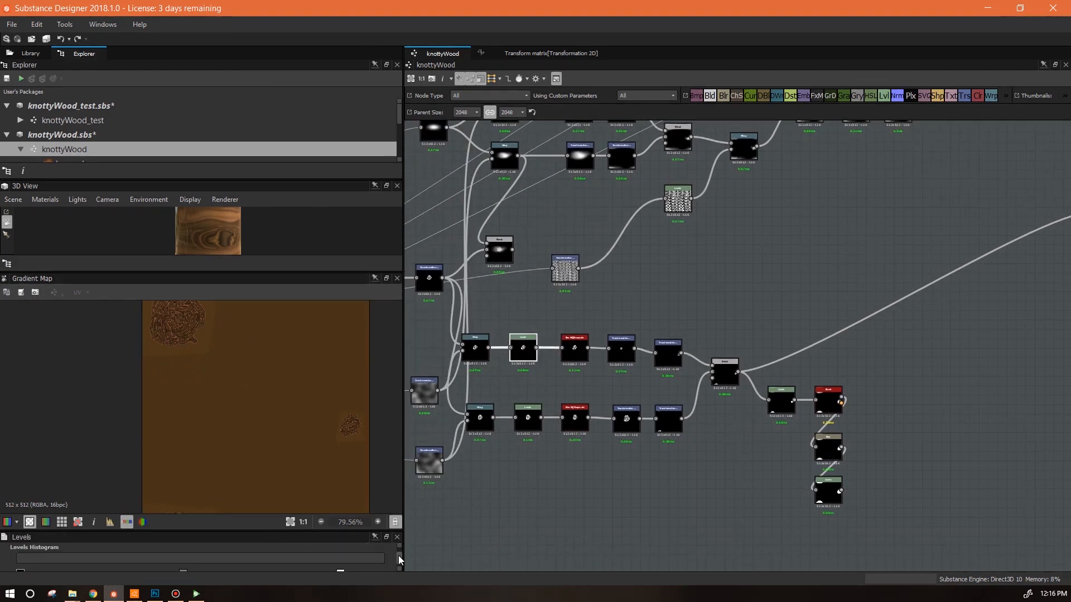
drag(398, 556, 400, 551)
Step: Shift the first gradient key of the duplicated Gradient Map slightly inward
middle_drag(938, 271, 604, 324)
click(774, 267)
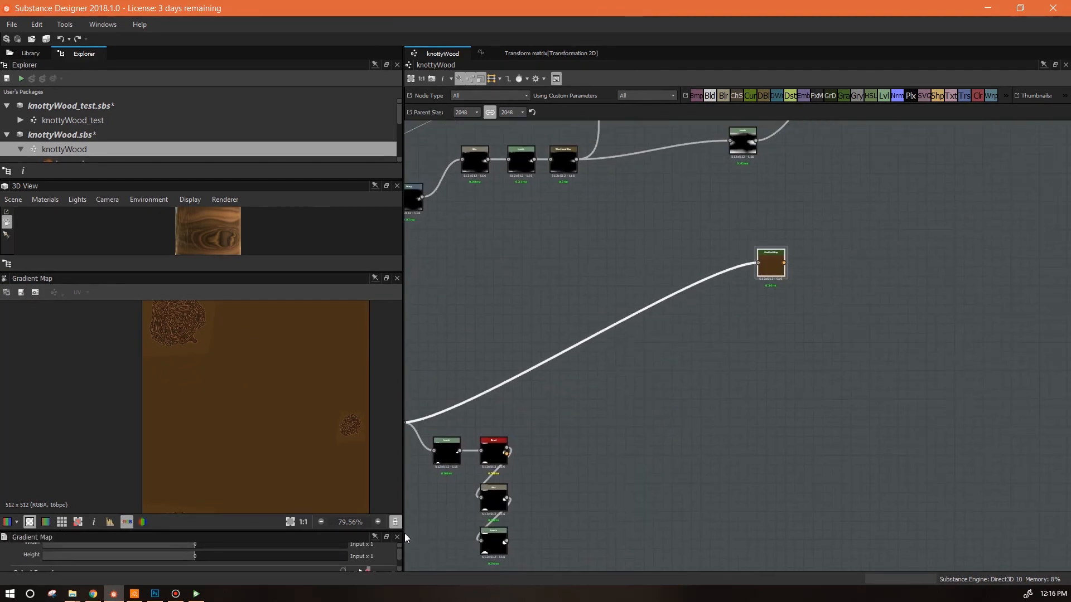
drag(397, 532, 400, 564)
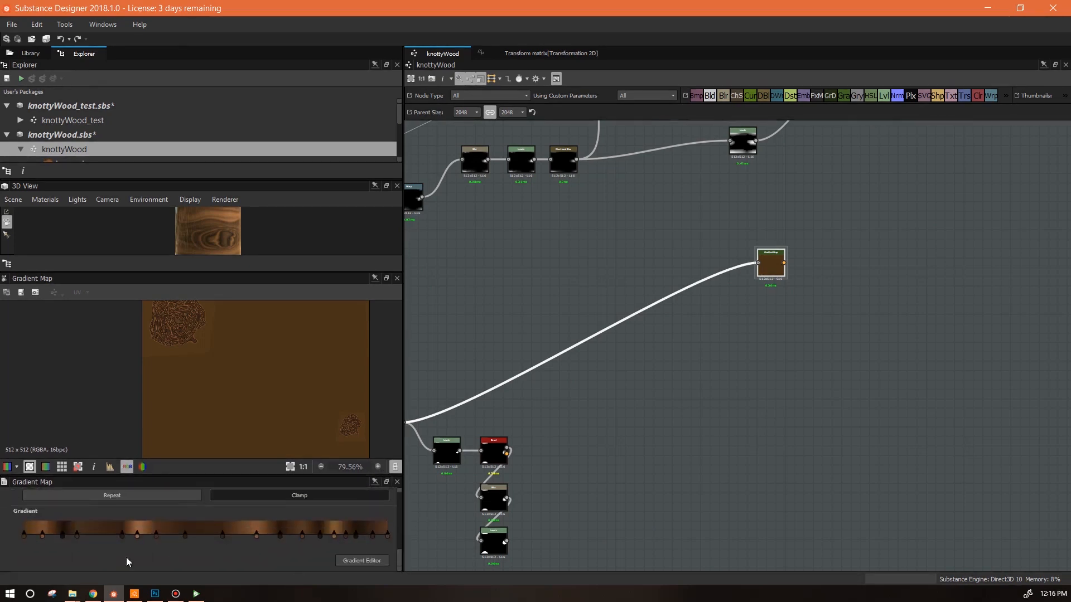
double_click(23, 536)
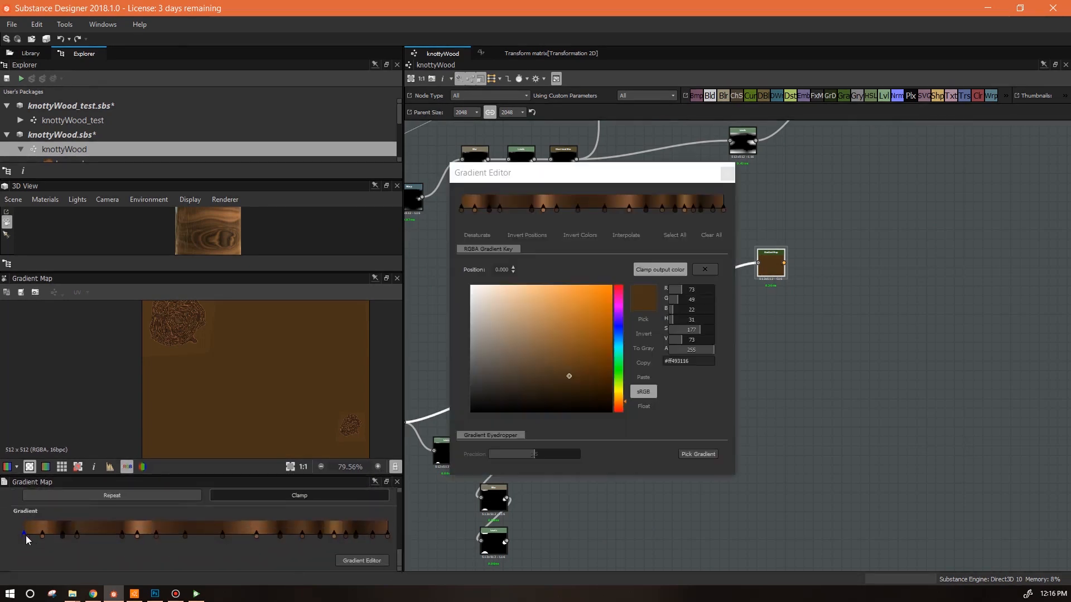
click(727, 173)
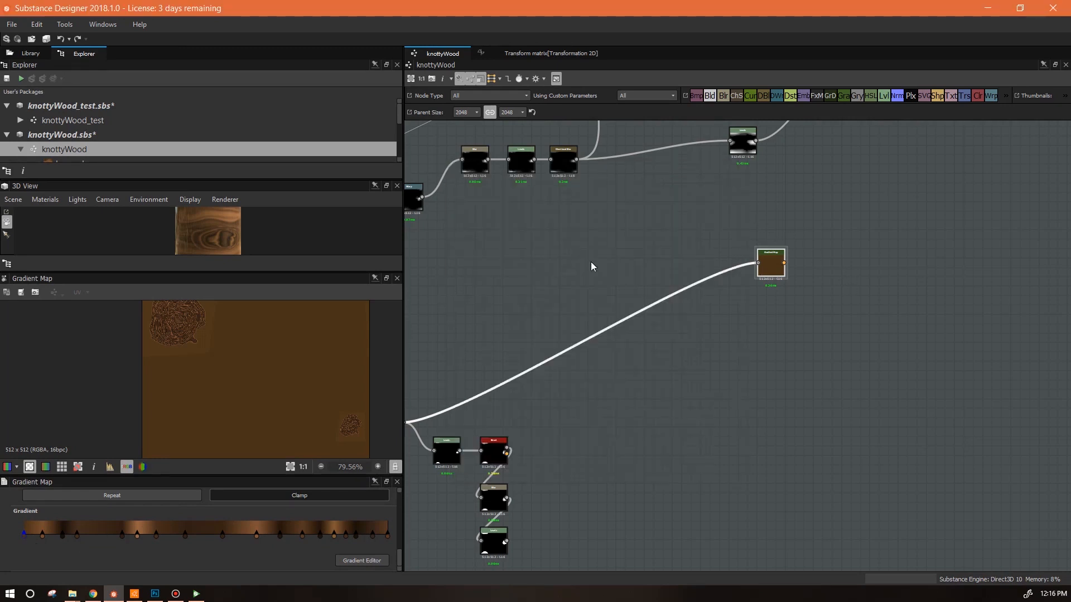
drag(25, 536, 29, 539)
Step: Insert a third Blend between the second Blend and the base color output, with the duplicated Gradient Map as its foreground
middle_drag(793, 315, 741, 479)
scroll(856, 353, down, 3)
middle_drag(857, 352, 693, 358)
drag(710, 95, 771, 218)
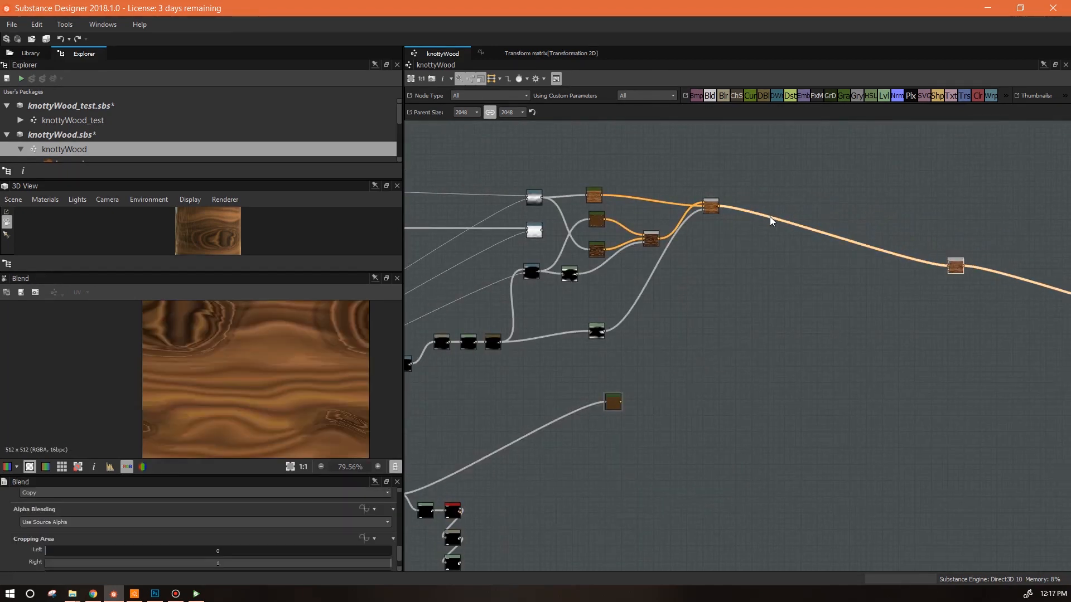
drag(956, 266, 620, 401)
middle_drag(656, 423, 667, 339)
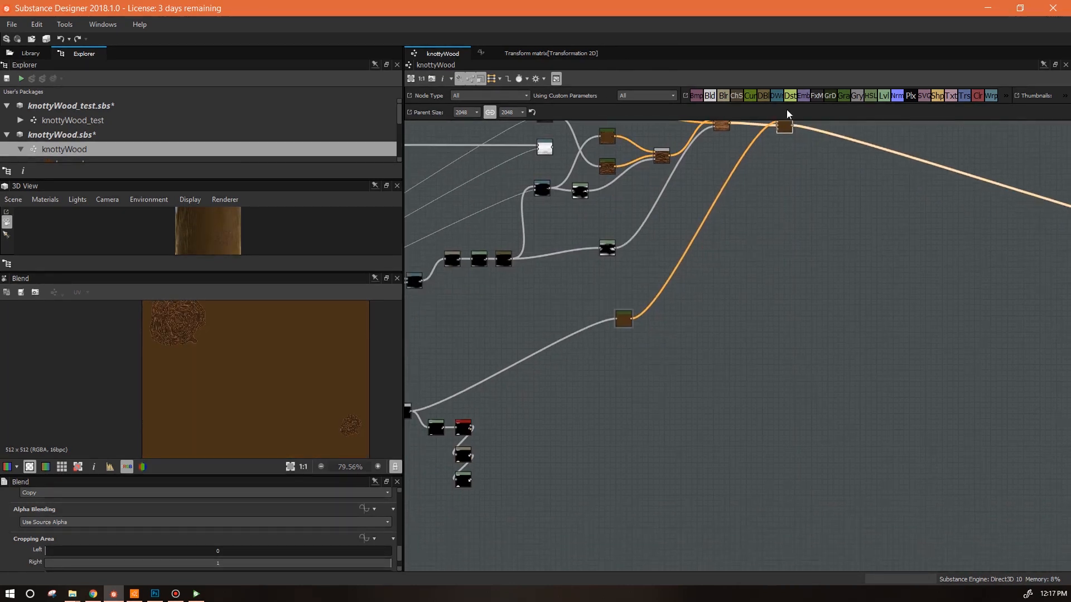
Step: Connect the knot-center Levels to the third Blend's mask input and zoom in on the blended knot
middle_drag(736, 395, 909, 337)
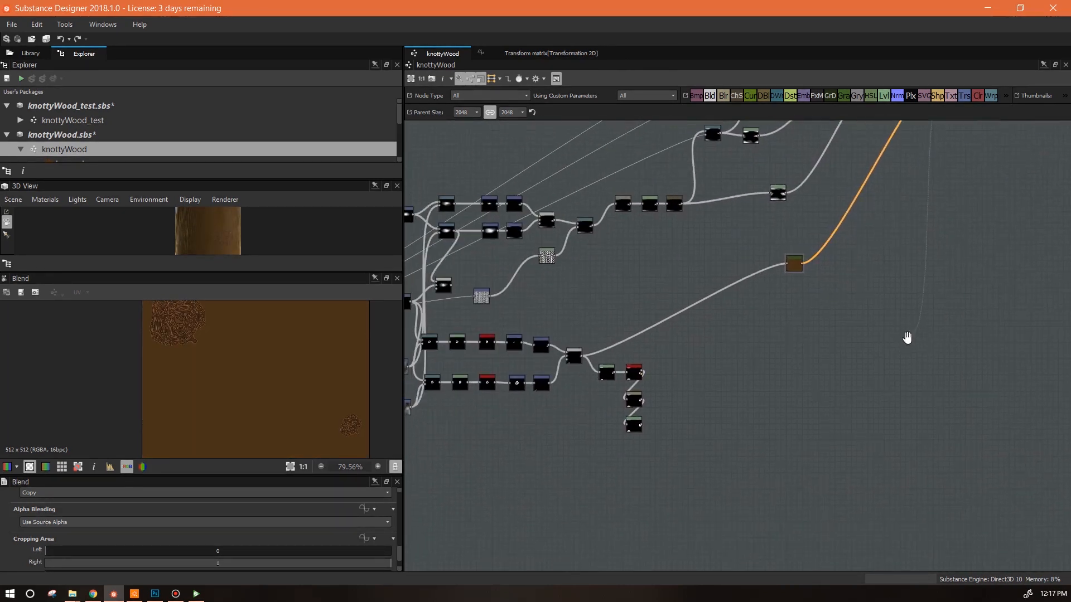
drag(666, 427, 815, 394)
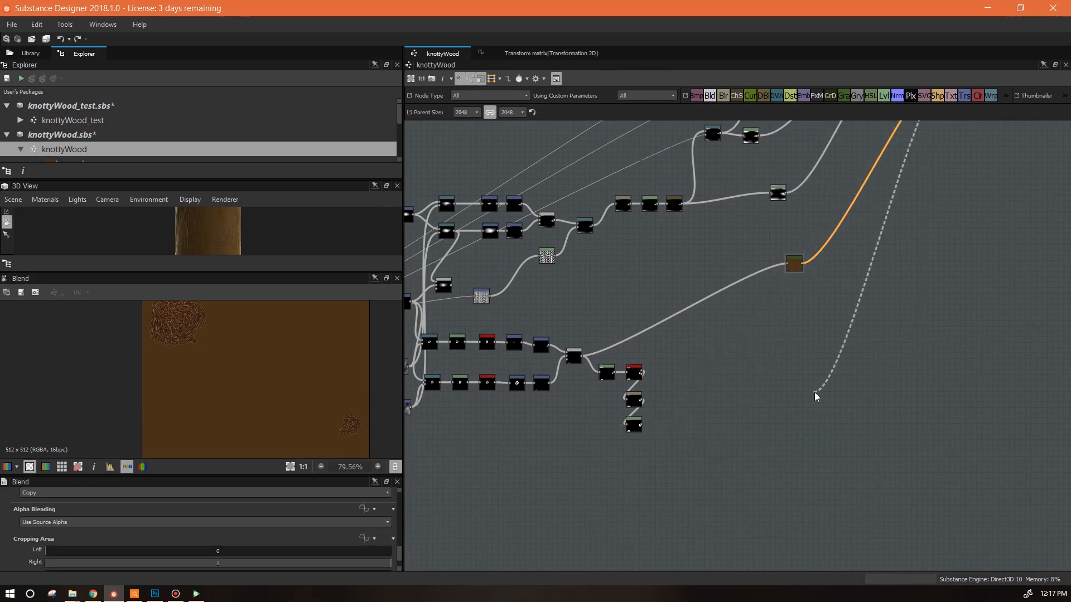
drag(816, 396, 610, 373)
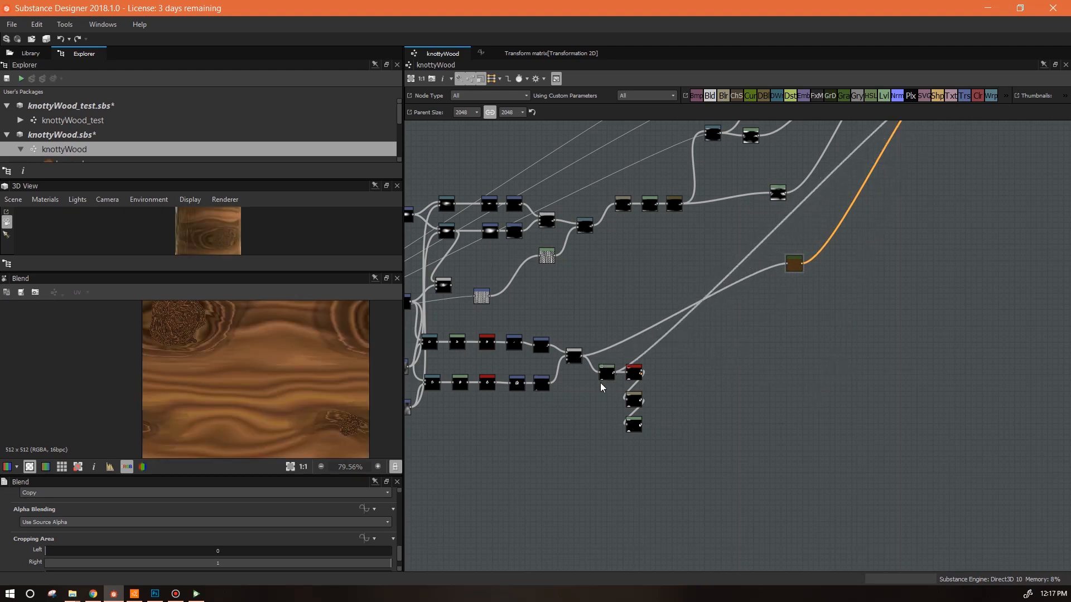
scroll(214, 360, up, 3)
middle_drag(214, 360, 301, 441)
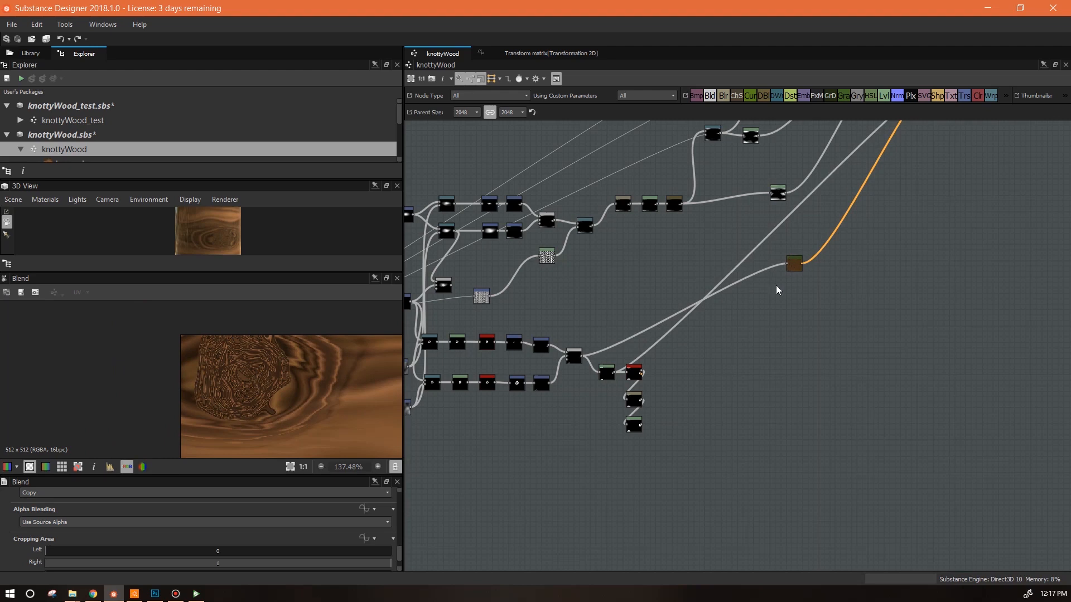
Step: Preview the knot Gradient Map and compare it with the third Blend up close
click(795, 264)
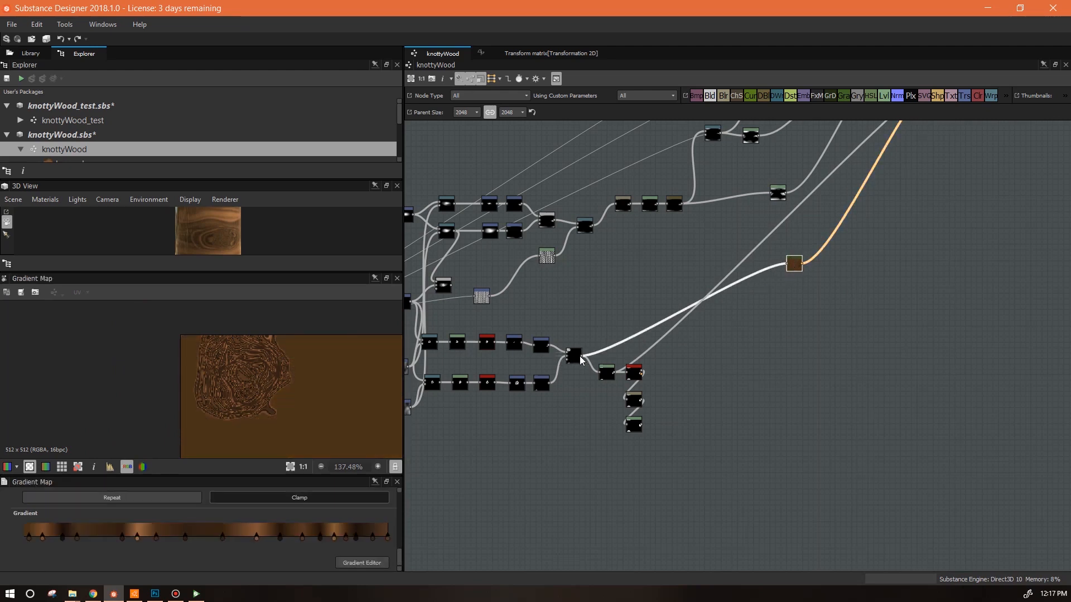
scroll(818, 301, down, 3)
double_click(905, 163)
scroll(312, 393, down, 2)
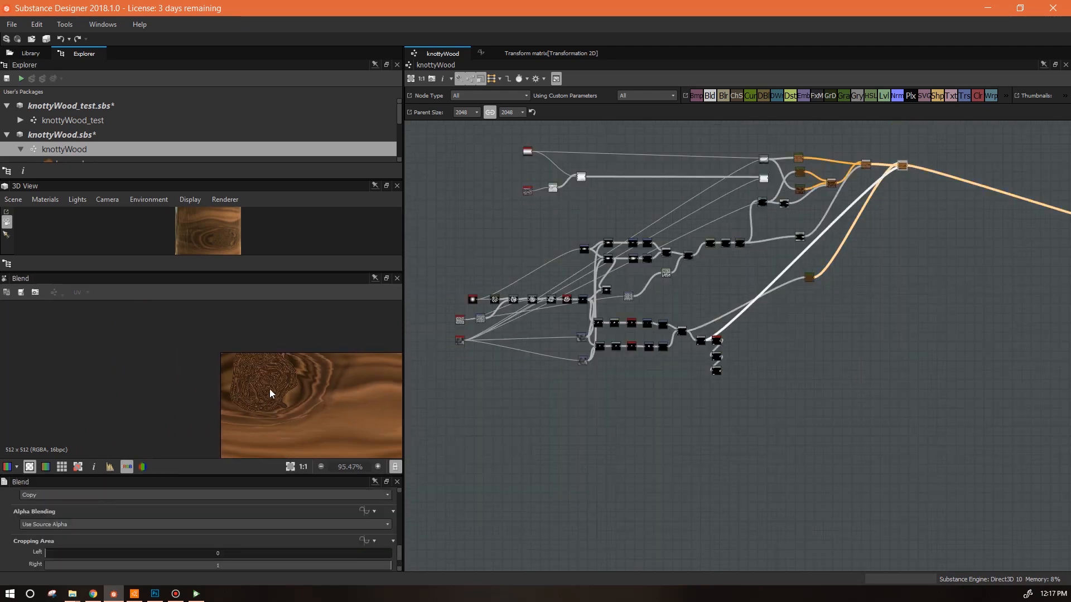
scroll(261, 392, up, 2)
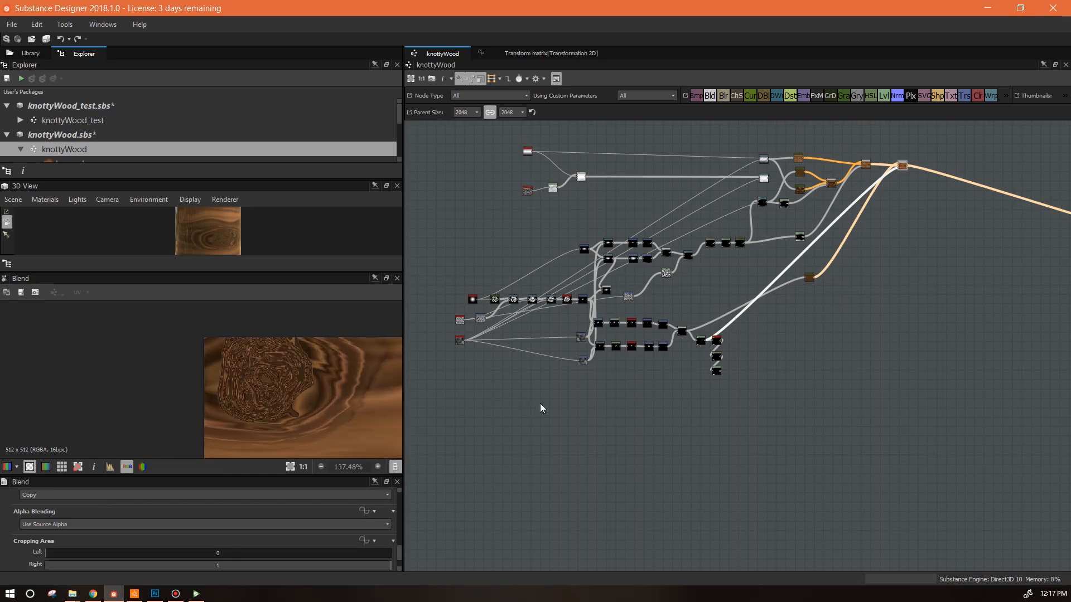
middle_drag(539, 403, 581, 418)
scroll(625, 407, up, 3)
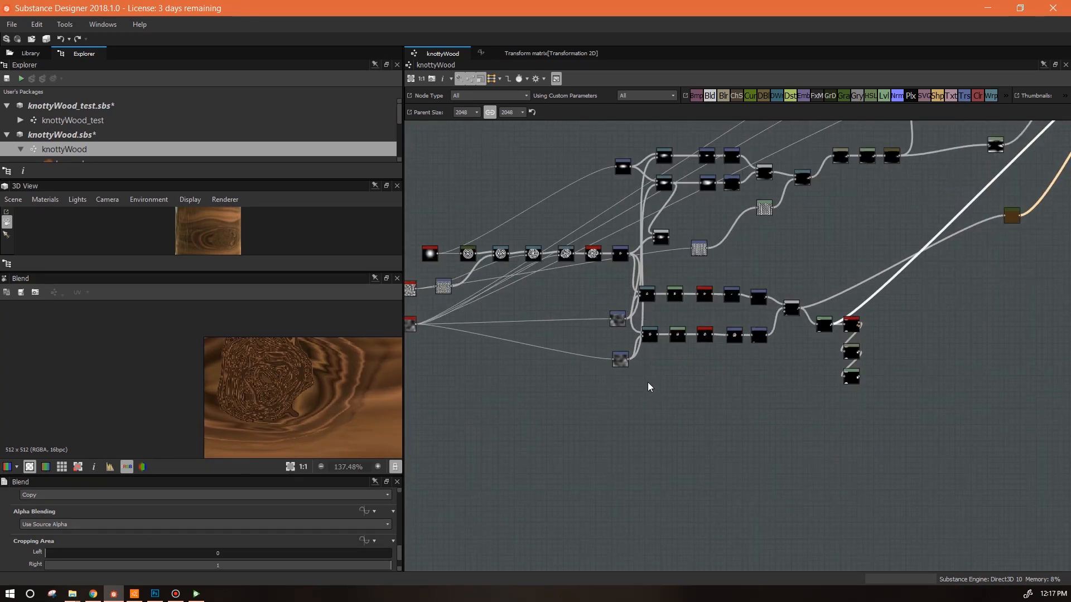
Step: Simplify the knot Gradient Map by deleting surplus gradient keys and spacing out the remaining ones, then reposition the node slightly
middle_drag(872, 353, 677, 442)
click(817, 304)
drag(47, 554, 125, 539)
key(Delete)
drag(43, 539, 76, 539)
drag(303, 539, 272, 539)
mouse_move(345, 538)
mouse_down()
mouse_move(306, 539)
mouse_move(357, 539)
mouse_up()
scroll(328, 363, down, 4)
middle_drag(347, 383, 184, 359)
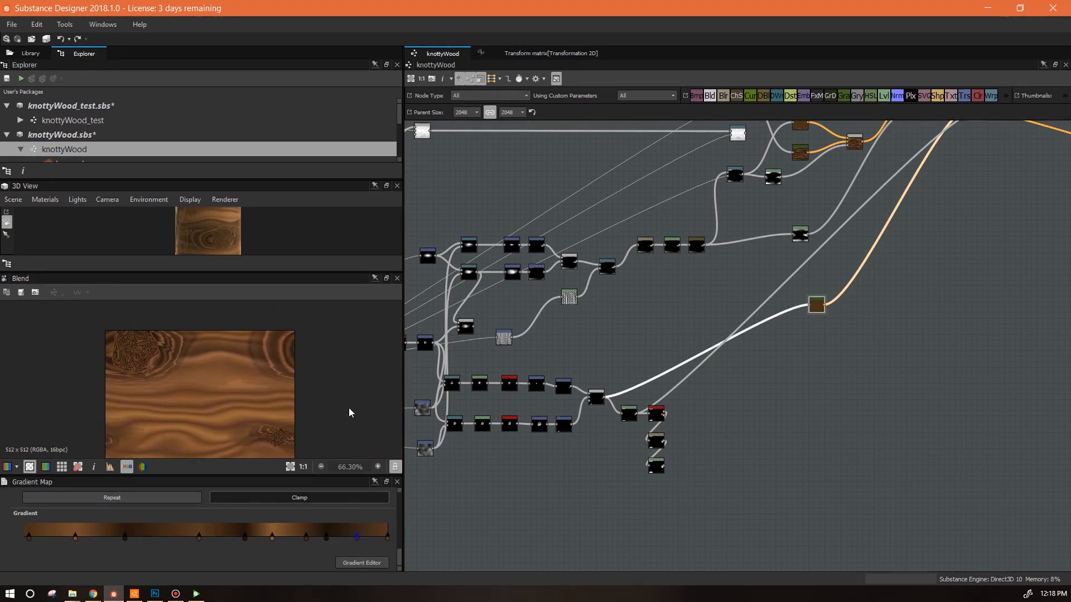
middle_drag(877, 363, 889, 402)
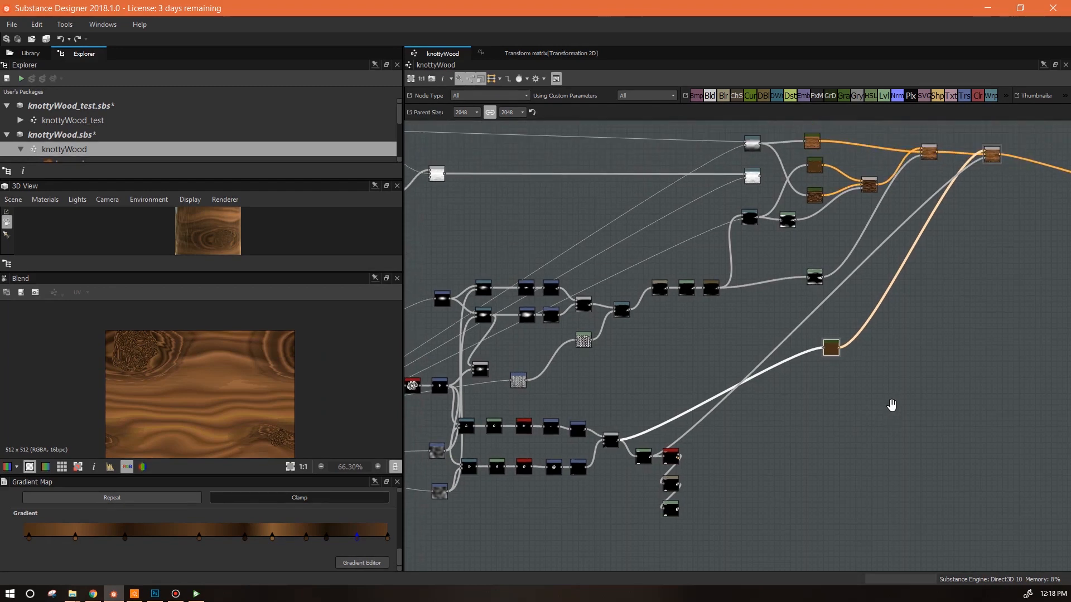
drag(835, 353, 823, 344)
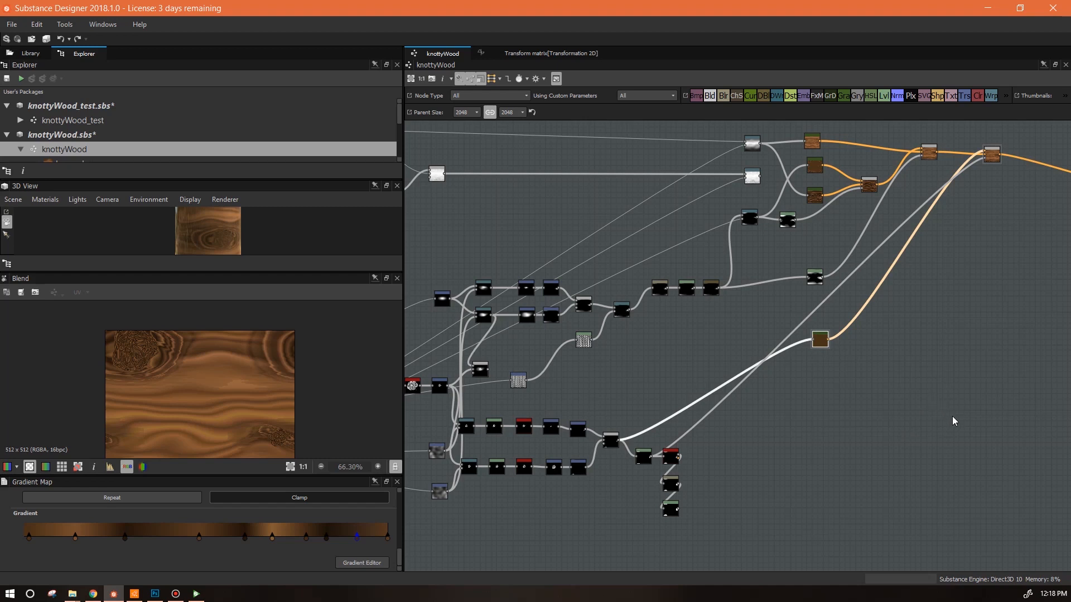
Step: Enlarge the 3D view and examine the knot on the cylinder up close
drag(253, 272, 252, 405)
drag(305, 357, 233, 336)
scroll(268, 335, up, 8)
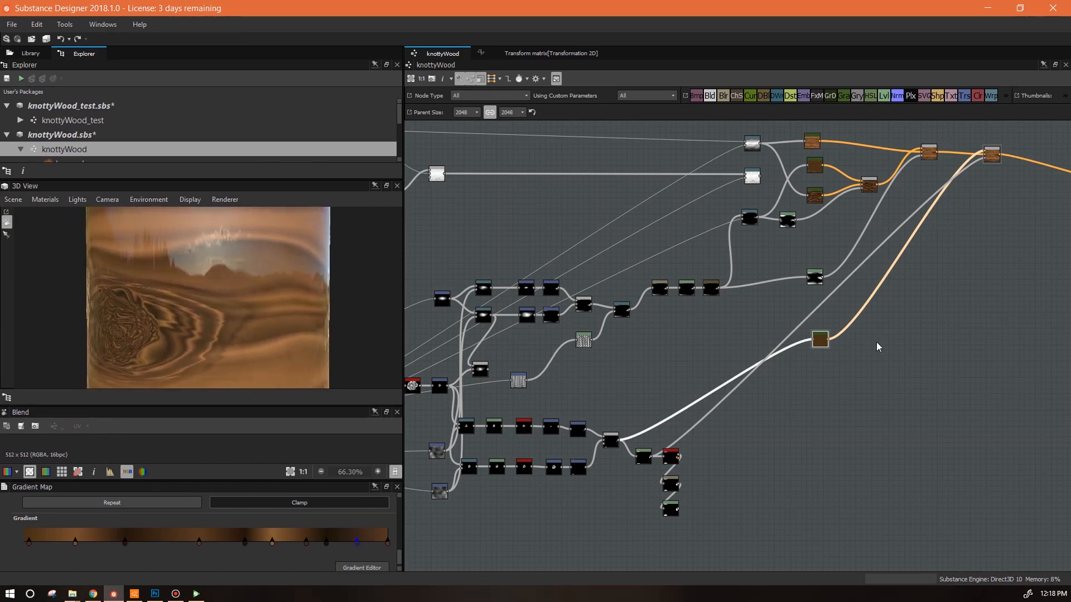
Step: Insert an HSL node between the knot Gradient Map and the third Blend and set its Lightness to 0.47
scroll(876, 343, down, 1)
middle_drag(878, 446, 742, 449)
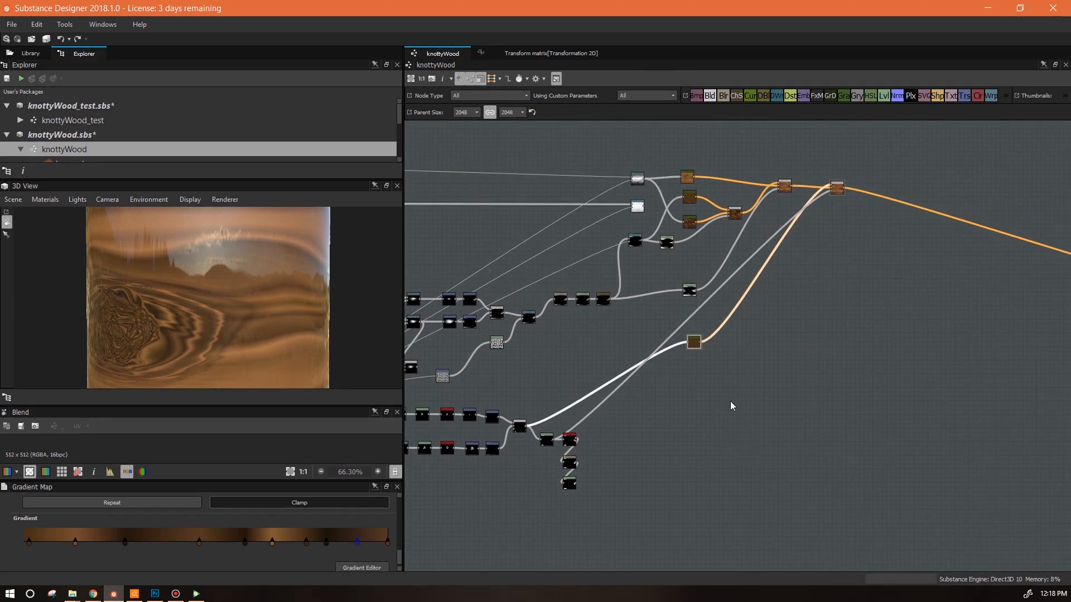
click(871, 96)
click(717, 344)
drag(718, 344, 713, 347)
drag(206, 566, 194, 570)
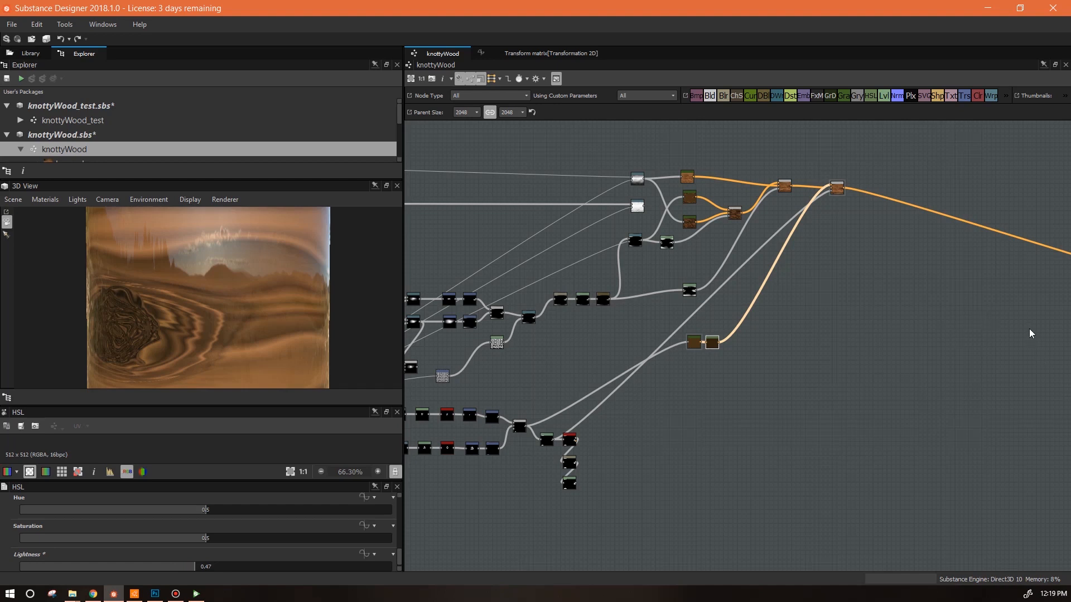
Step: Add a Grayscale Conversion node below the color nodes and feed the light wood Gradient Map into it
middle_drag(909, 311, 827, 296)
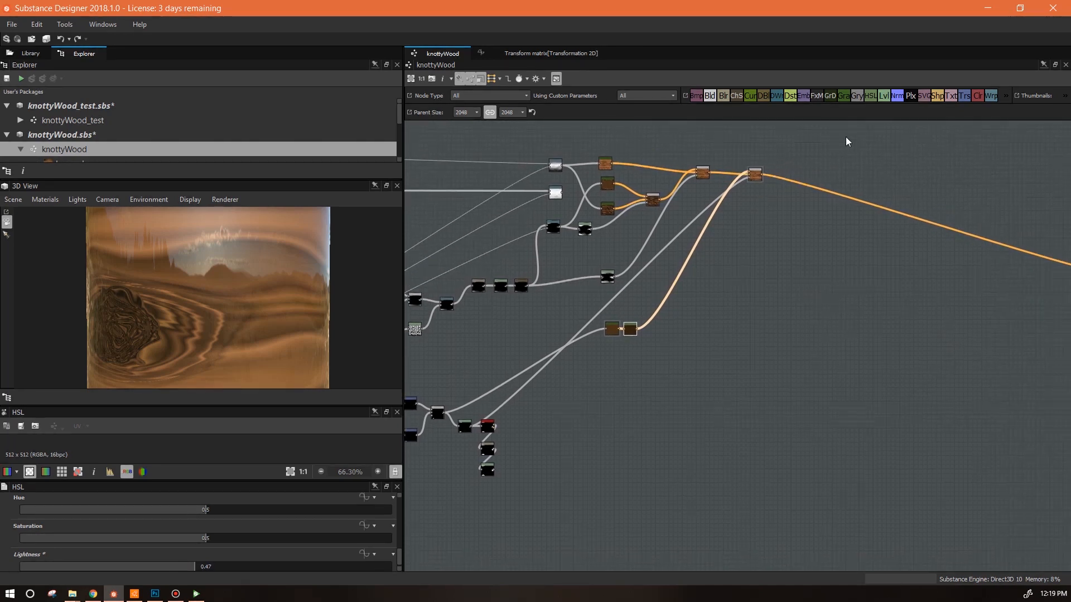
drag(783, 316, 706, 314)
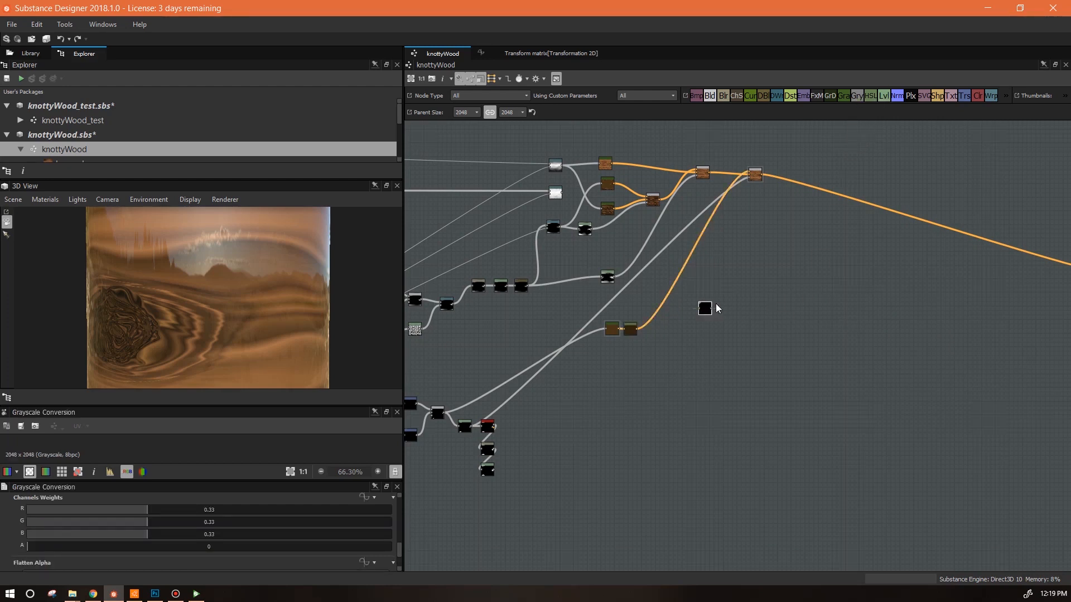
drag(746, 353, 716, 378)
drag(613, 163, 623, 396)
Step: Adjust the spacing of the second and third Blends
scroll(652, 337, up, 3)
middle_drag(657, 327, 692, 404)
drag(812, 209, 807, 217)
drag(902, 215, 885, 219)
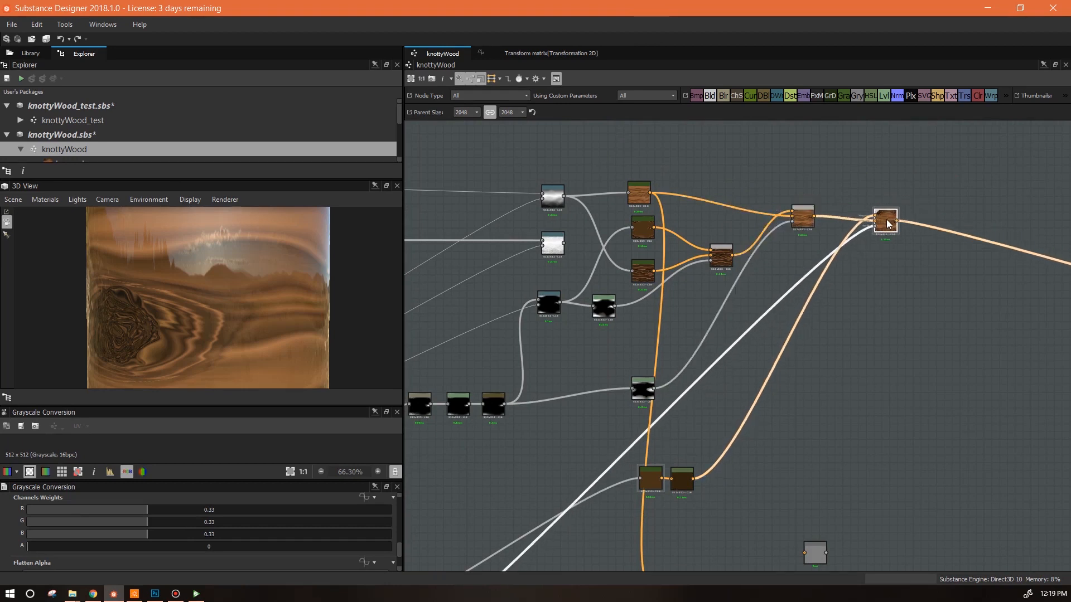
Step: Place the second Grayscale Conversion below the first and feed the knot-ring Gradient Map, the middle of the three, into it
click(643, 232)
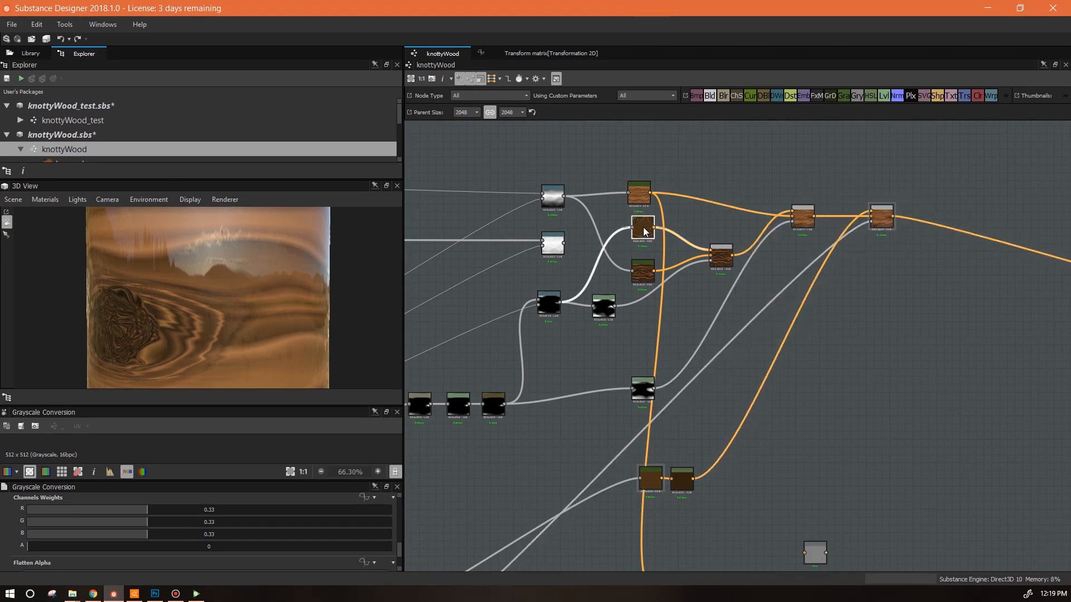
middle_drag(829, 413, 831, 182)
drag(820, 332, 675, 434)
click(664, 424)
middle_drag(742, 270, 780, 464)
drag(776, 208, 704, 192)
click(702, 189)
middle_drag(841, 416, 820, 252)
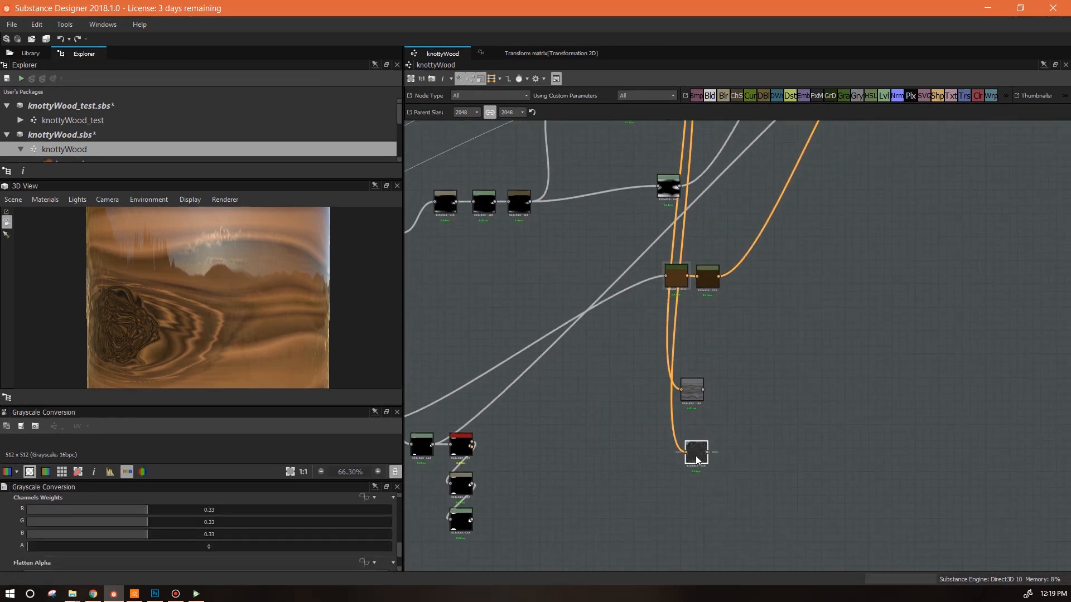
drag(699, 461, 694, 445)
middle_drag(789, 364, 789, 545)
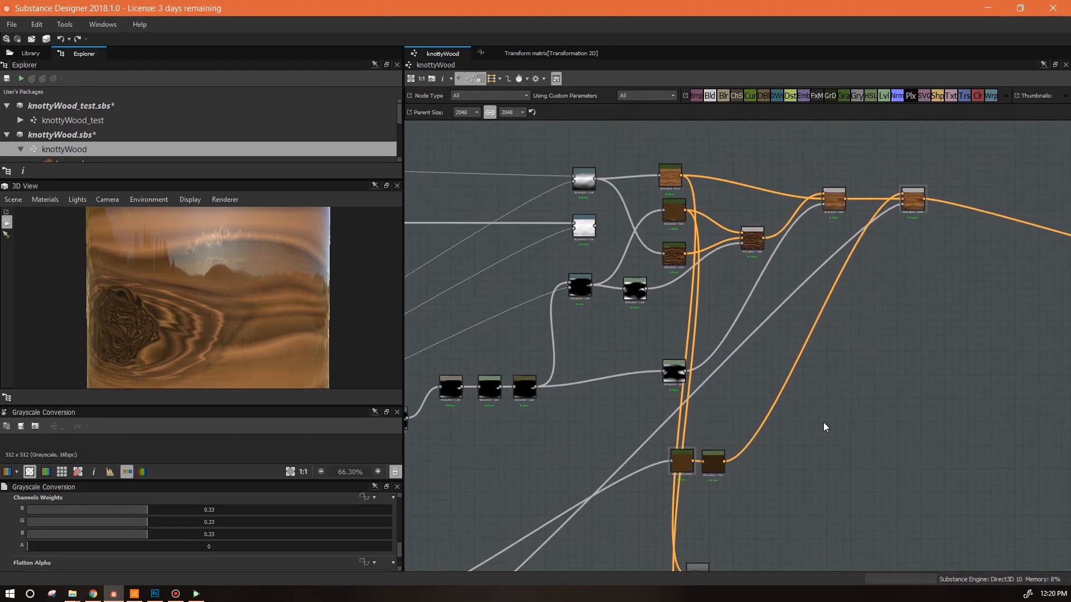
middle_drag(822, 418, 792, 299)
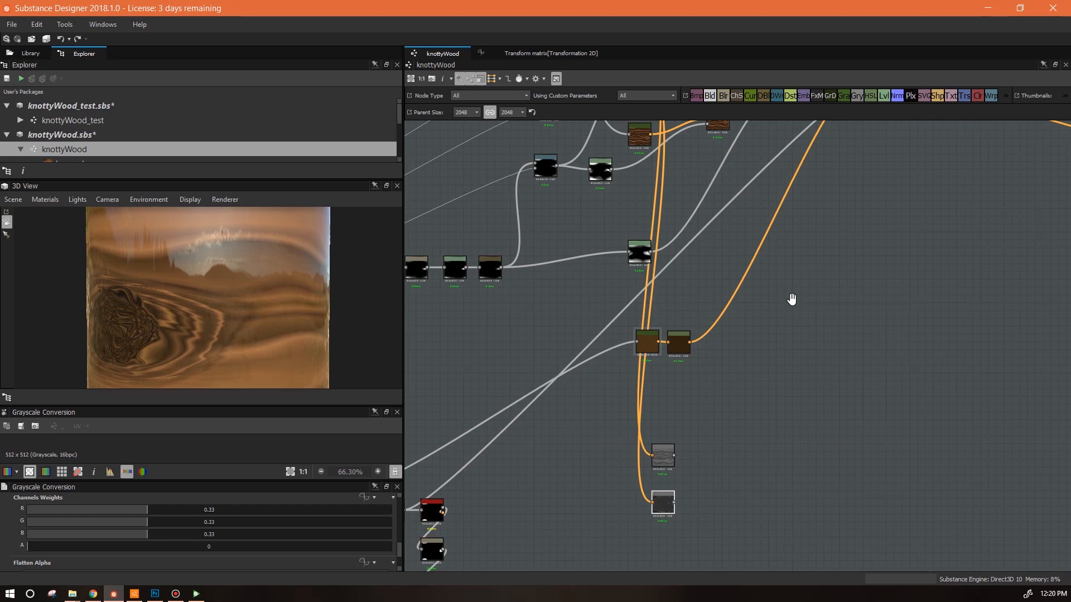
middle_drag(792, 300, 754, 328)
scroll(772, 354, down, 1)
middle_drag(854, 413, 864, 434)
Step: Add a Levels node after each of the two Grayscale Conversions
click(629, 492)
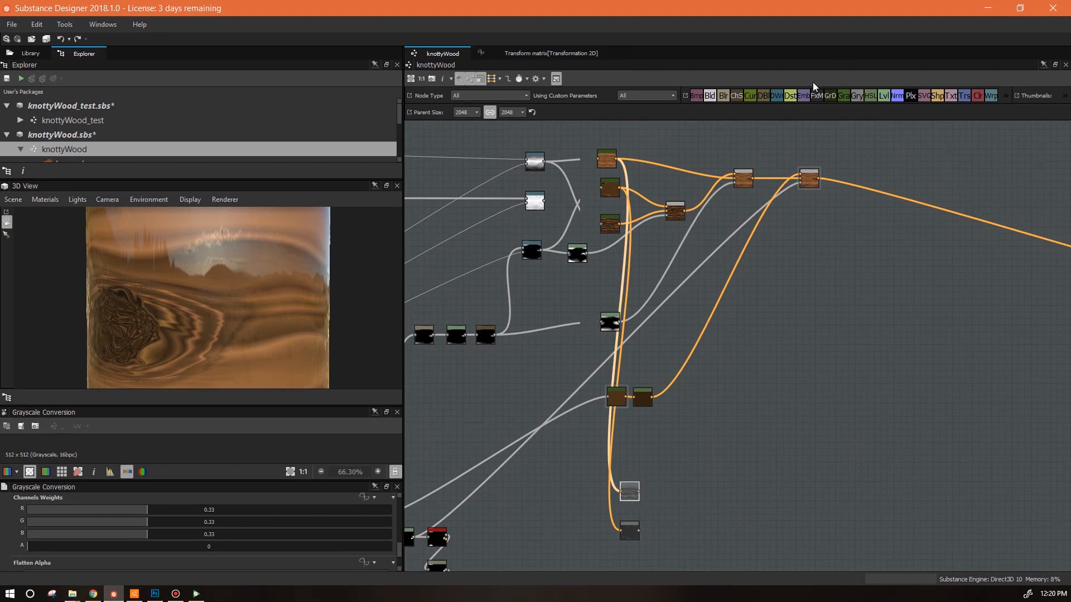
drag(885, 98, 687, 480)
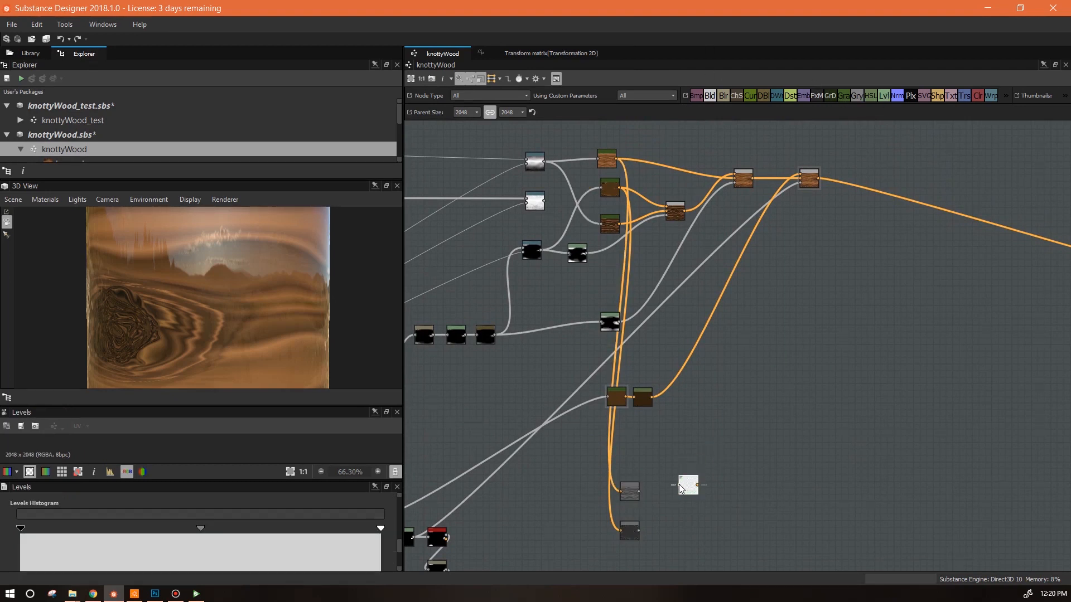
drag(889, 98, 690, 534)
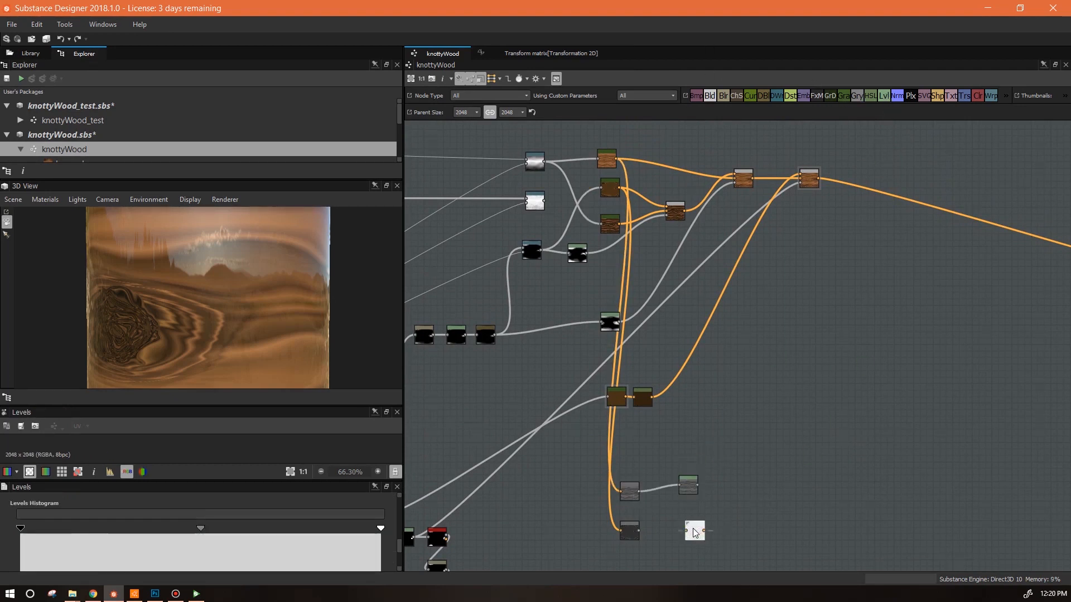
Step: Brighten the light wood branch in its Levels by lowering the white input point and fine-tuning the midtone
click(688, 484)
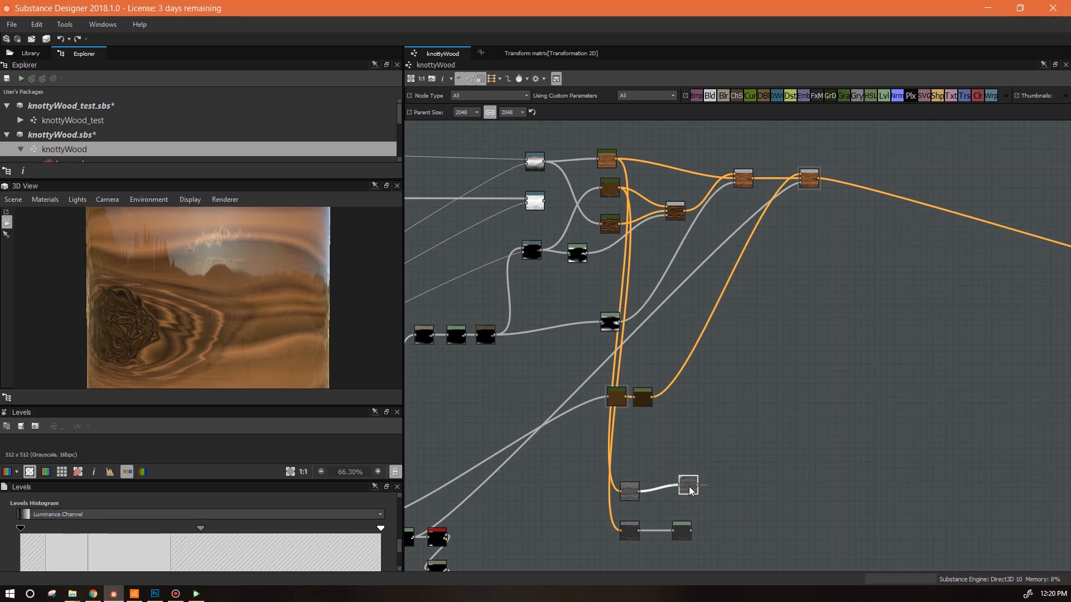
double_click(631, 495)
drag(260, 406, 296, 223)
click(680, 492)
drag(383, 529, 171, 529)
double_click(688, 485)
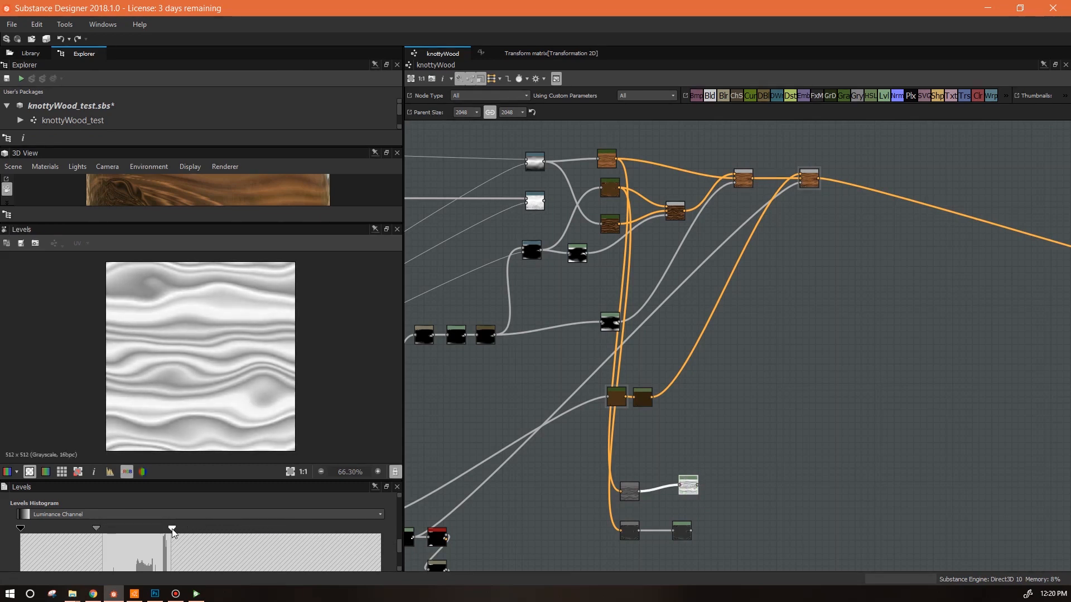
drag(97, 528, 101, 529)
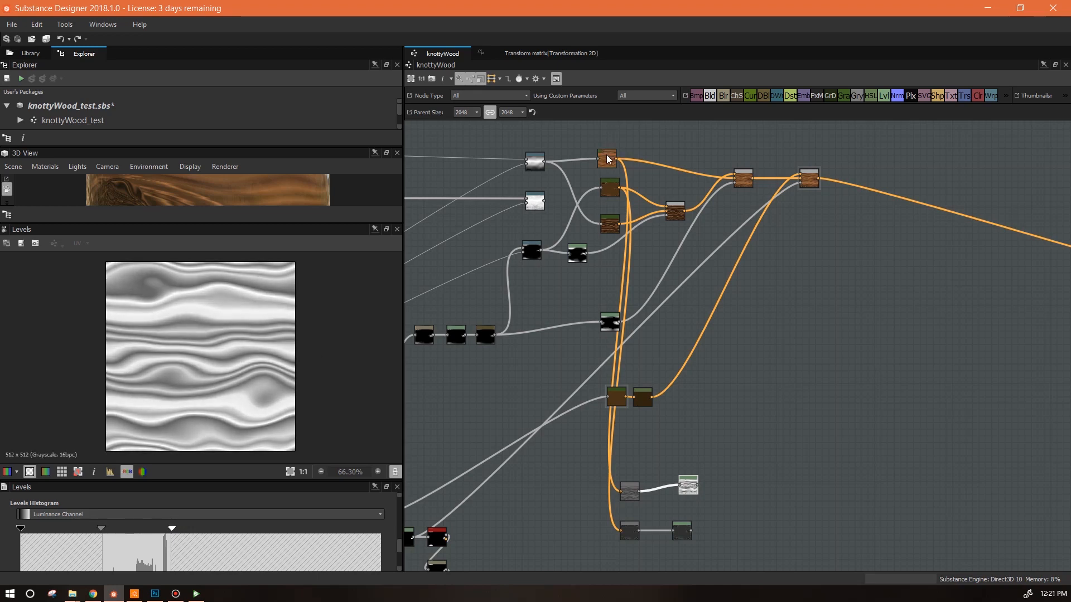
double_click(608, 159)
double_click(689, 485)
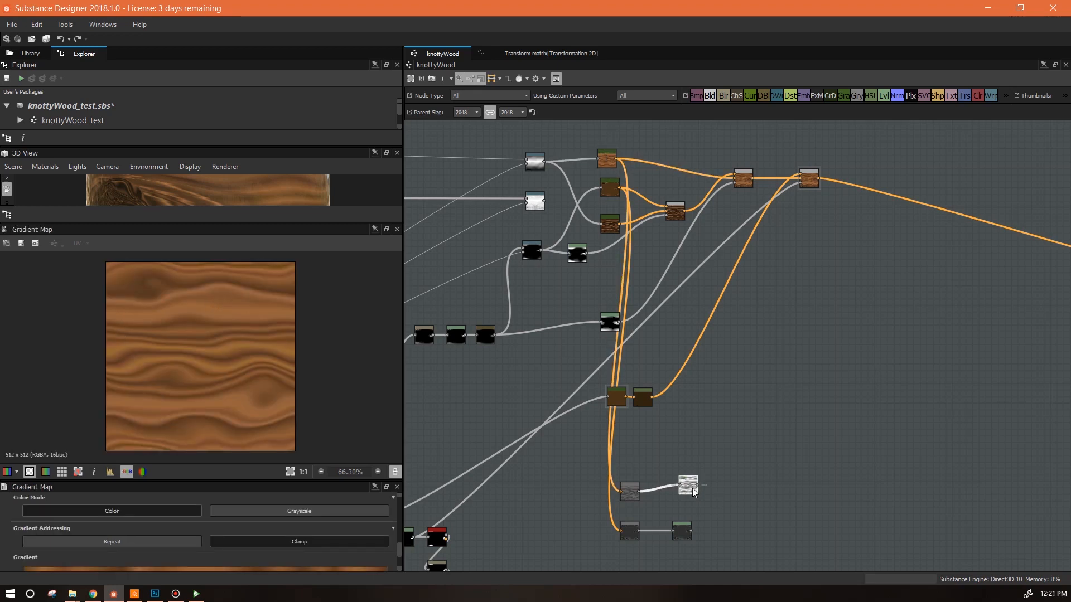
Step: Brighten the knot-ring branch in its Levels by lowering the white input point and nudging the midtone
double_click(682, 531)
drag(381, 528, 156, 531)
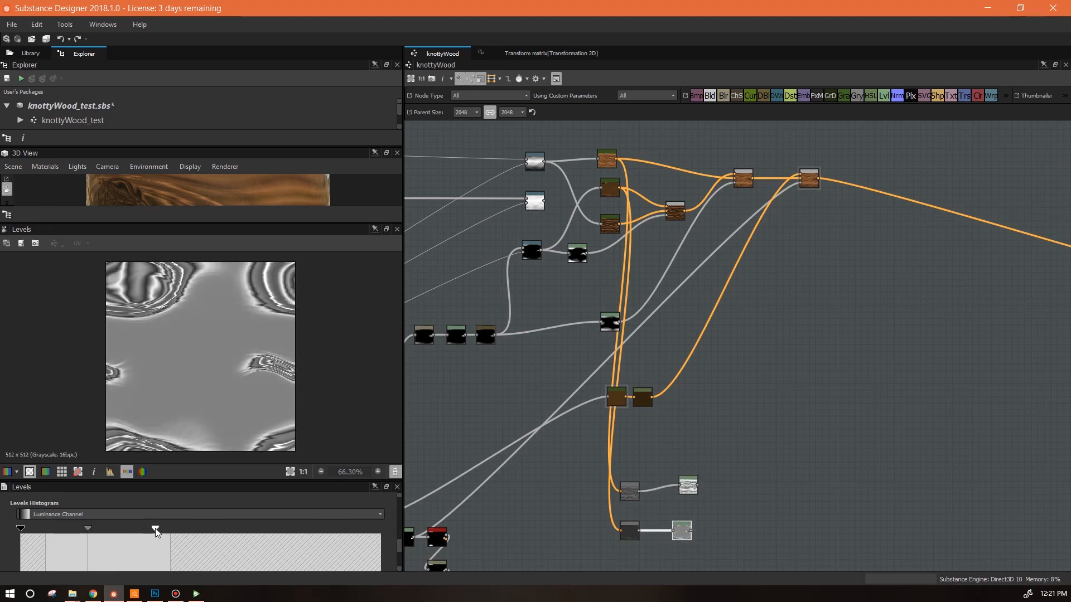
drag(87, 528, 86, 528)
Step: Blend the two Levels with the knot rings as foreground, the light wood as background and the knot mask as opacity
drag(685, 484, 679, 490)
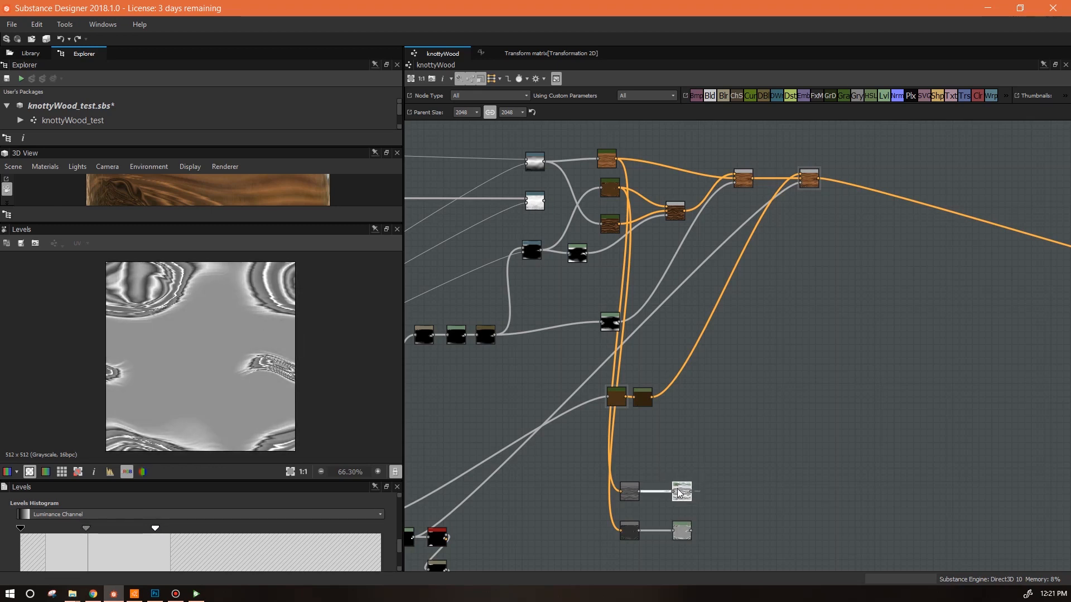
drag(711, 95, 732, 500)
drag(691, 531, 732, 509)
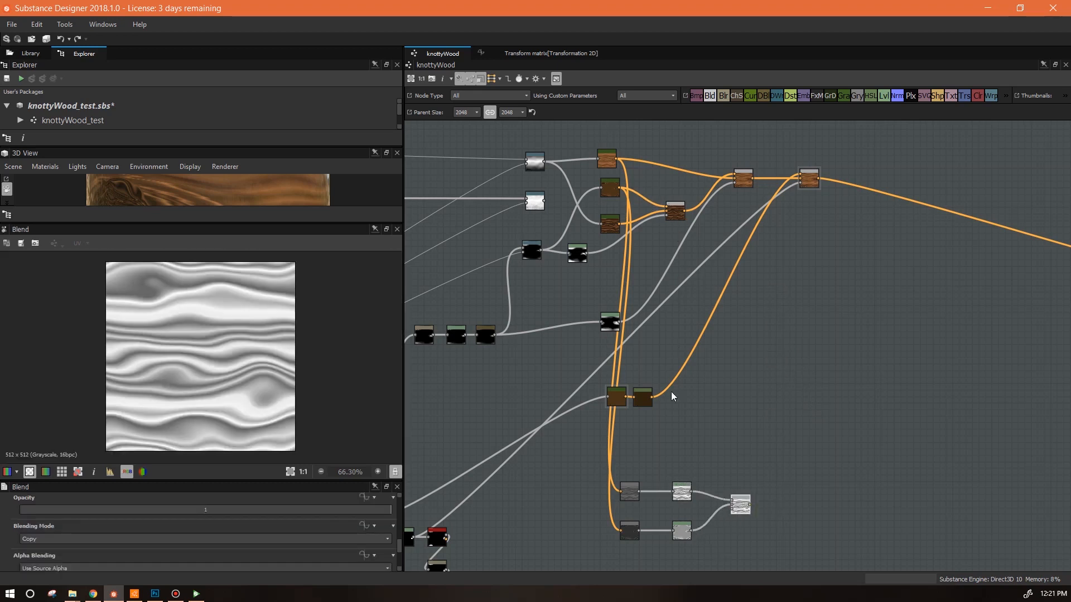
click(684, 495)
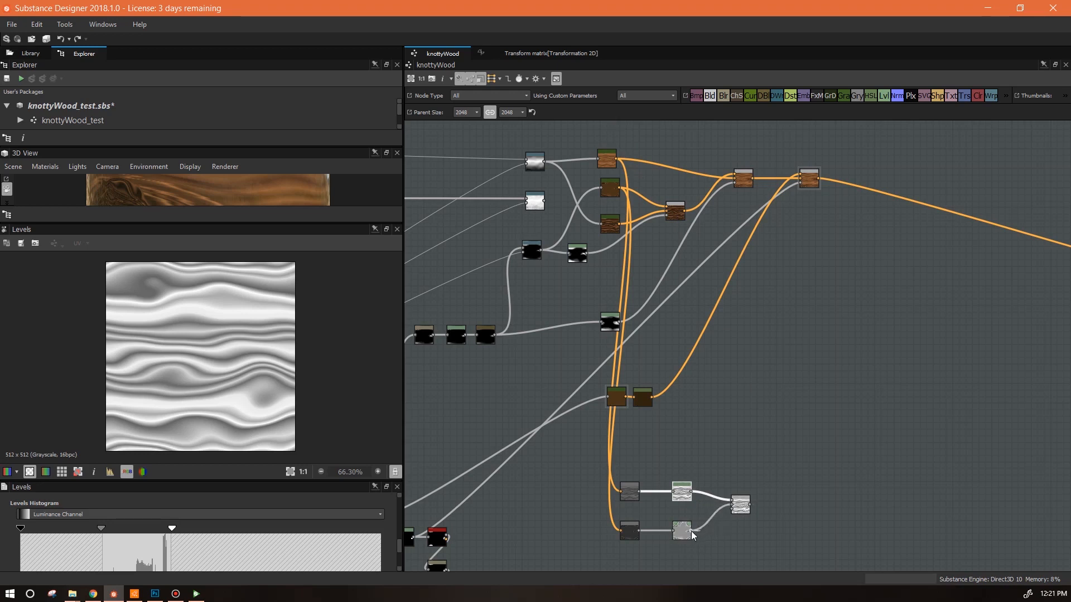
drag(692, 531, 735, 505)
click(742, 507)
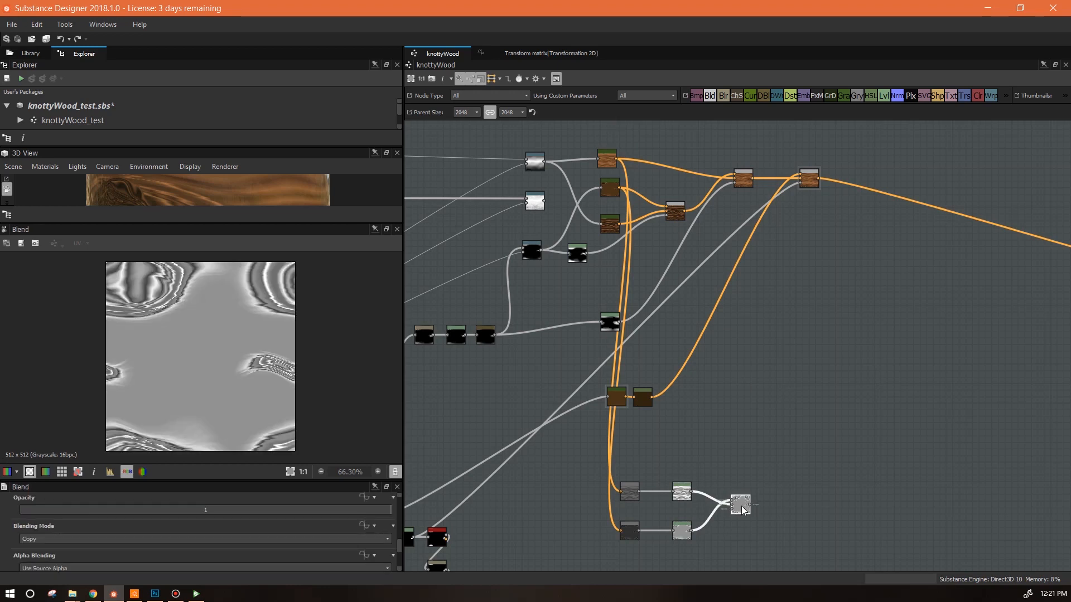
drag(587, 253, 733, 505)
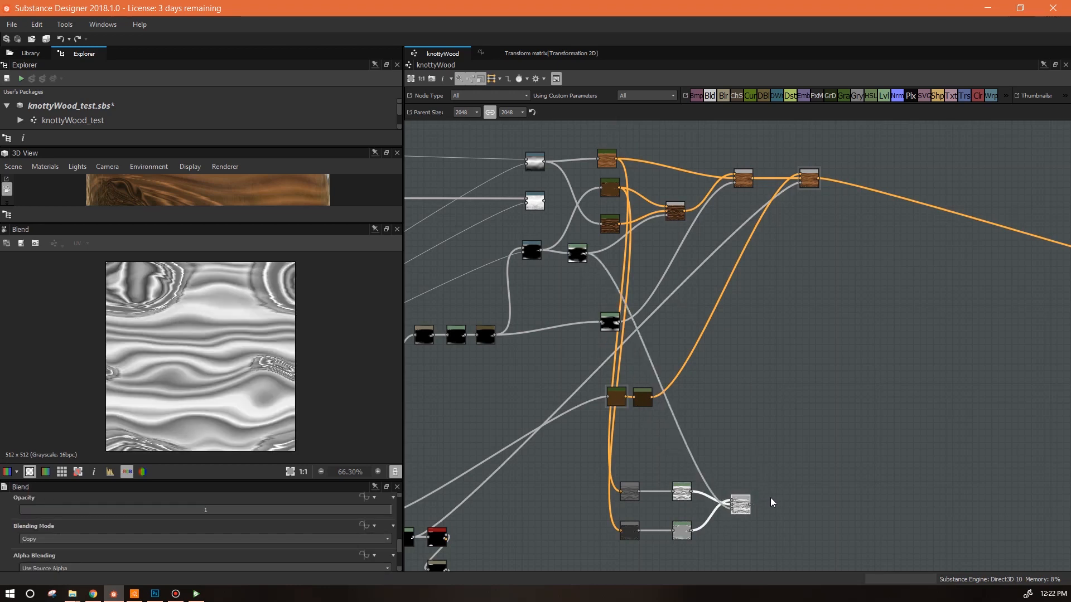
Step: Add a Height to Normal World Units node after the grayscale Blend and connect it to the normal output
click(30, 53)
text(heigt t)
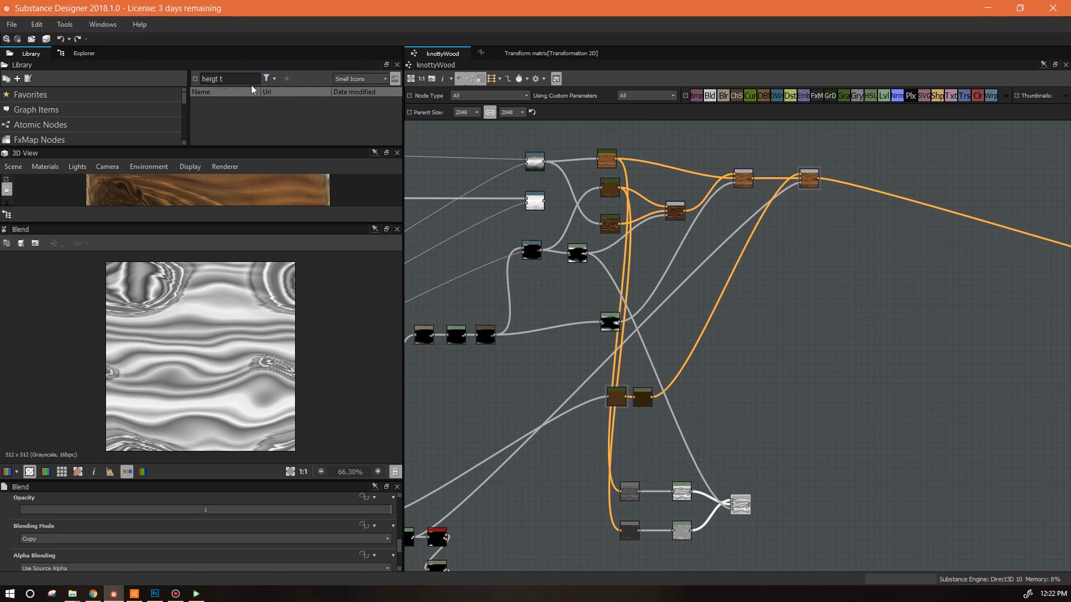
text(height t)
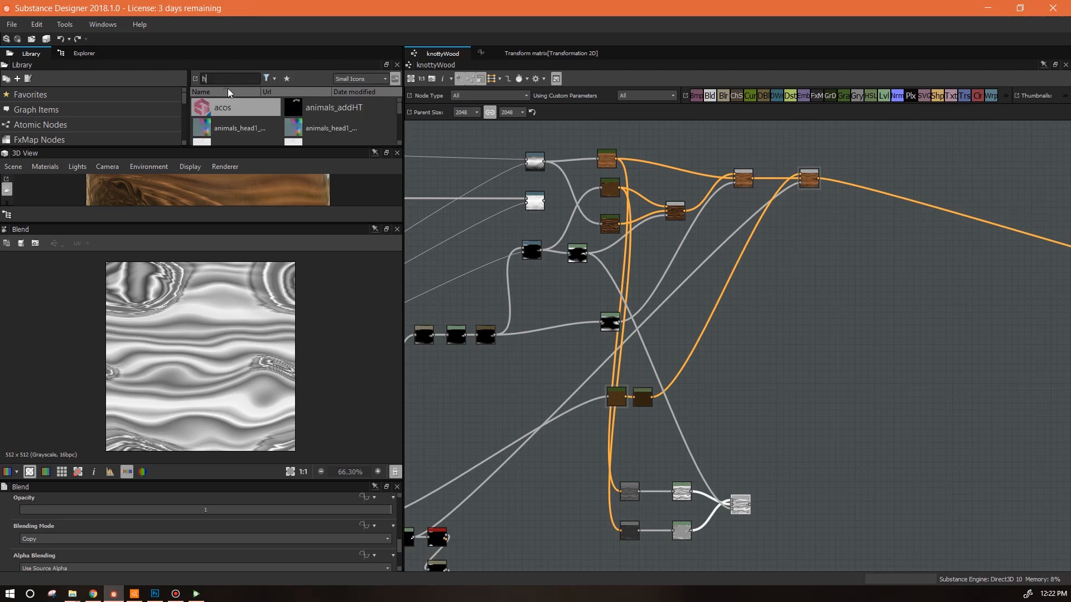
drag(234, 108, 825, 498)
drag(751, 505, 816, 498)
scroll(822, 454, down, 5)
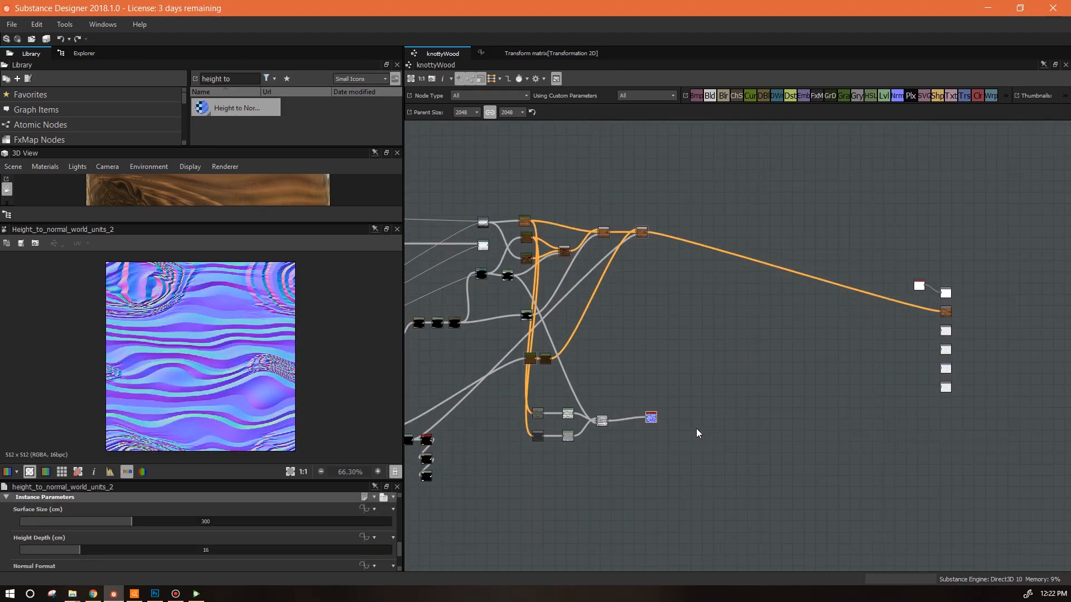
drag(658, 417, 945, 331)
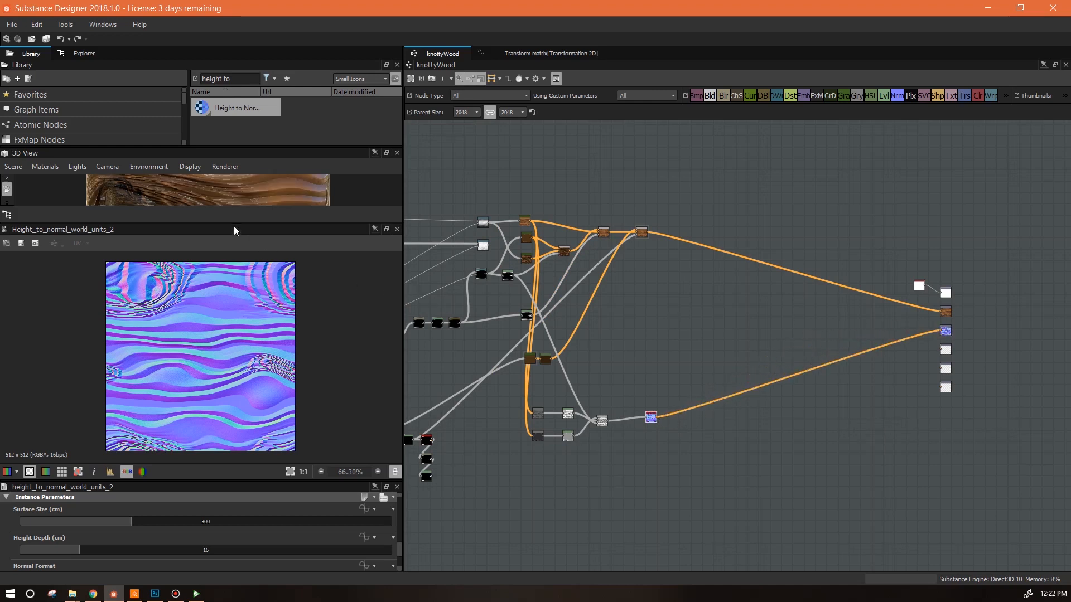
Step: Enlarge the 3D view and examine the normal relief on the cylinder's knots and wood grain
drag(217, 223, 232, 431)
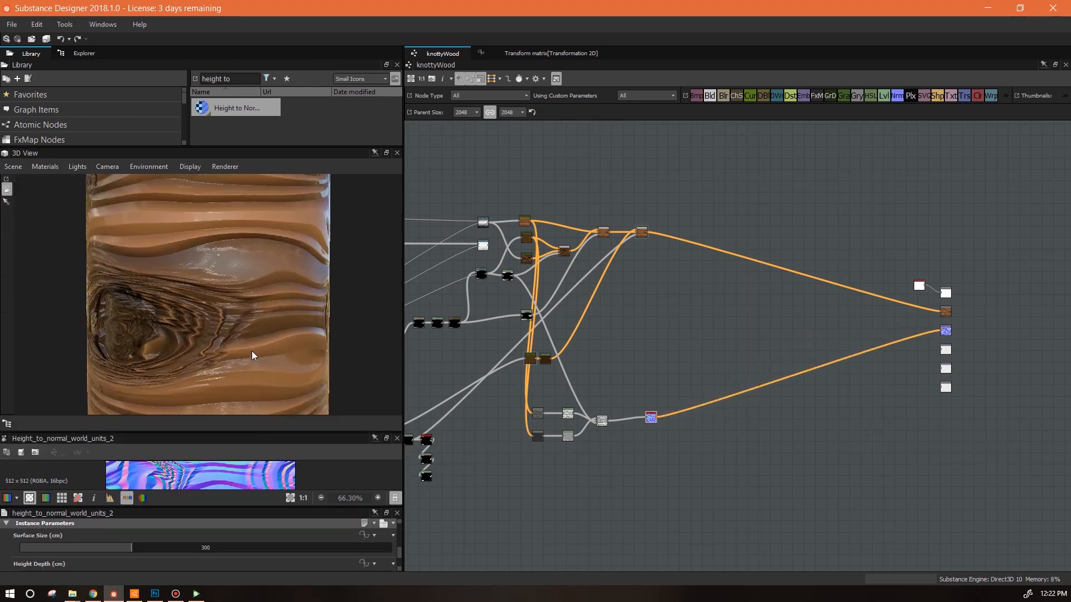
alt+drag(250, 353, 274, 290)
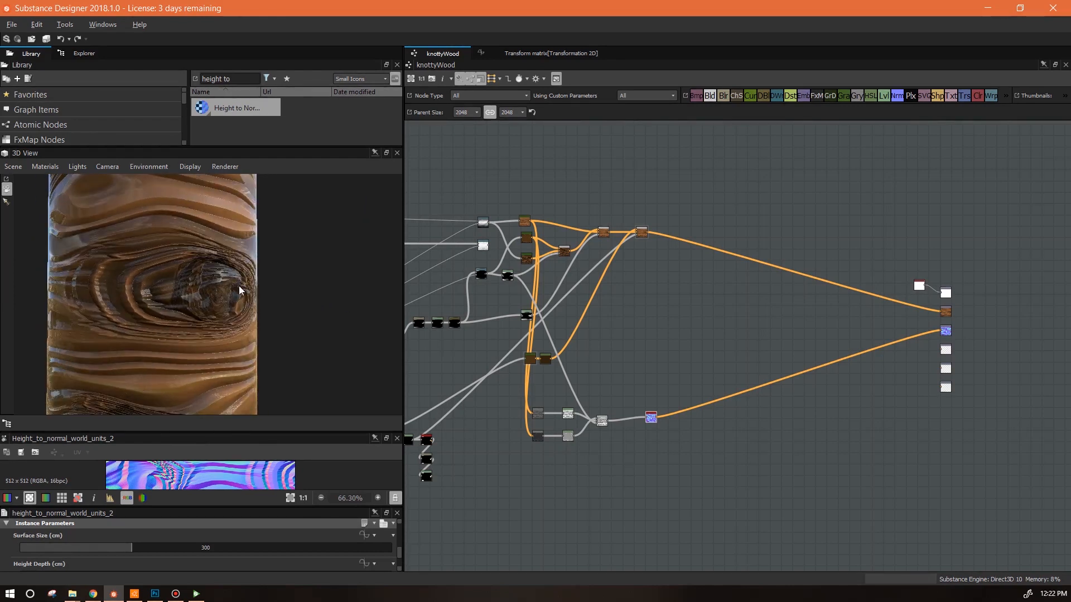
alt+drag(136, 307, 176, 277)
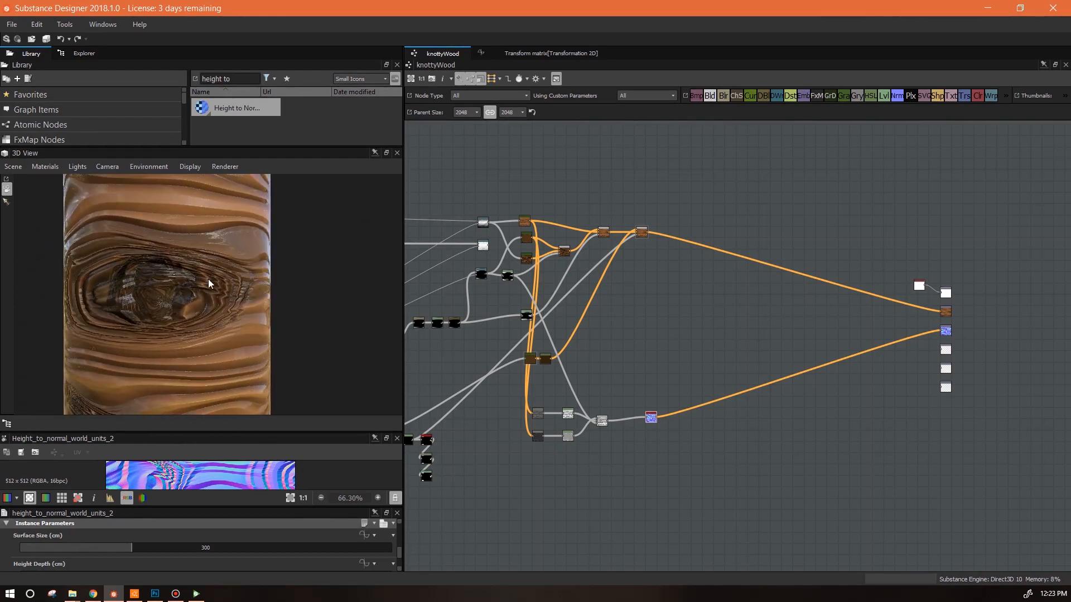
alt+drag(245, 318, 216, 214)
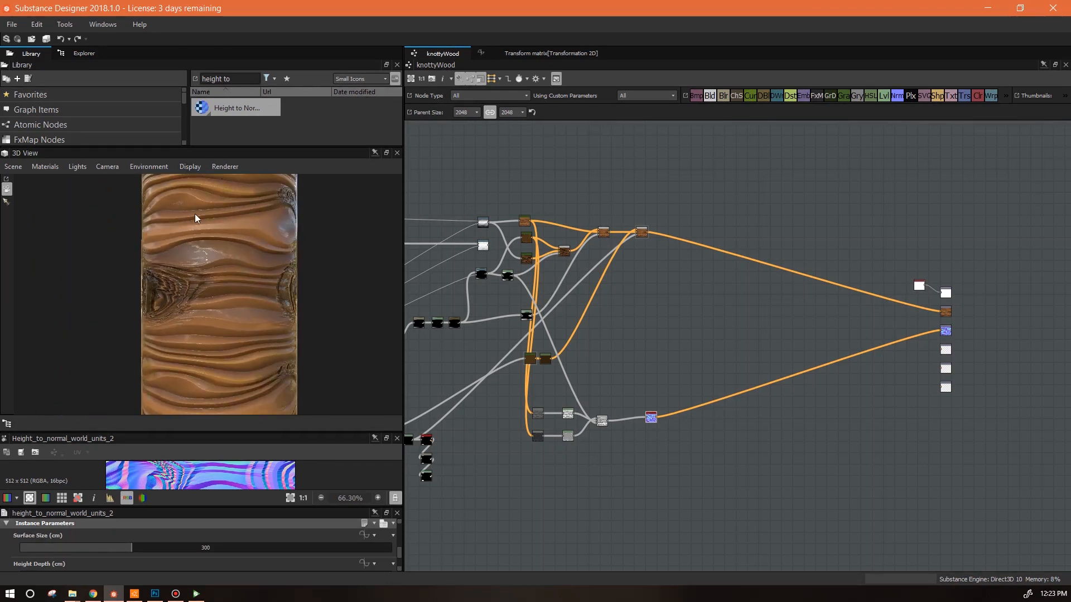
alt+drag(244, 347, 442, 308)
Step: Move the Height to Normal node closer to the grayscale Blend and nudge the second color Blend up slightly
drag(654, 418, 631, 421)
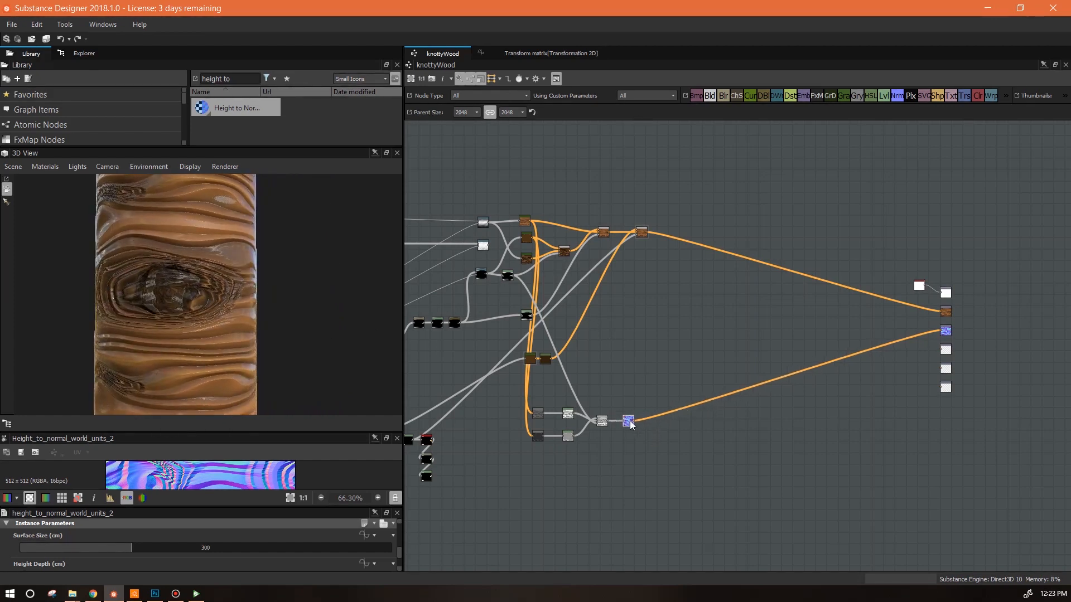
scroll(674, 271, up, 3)
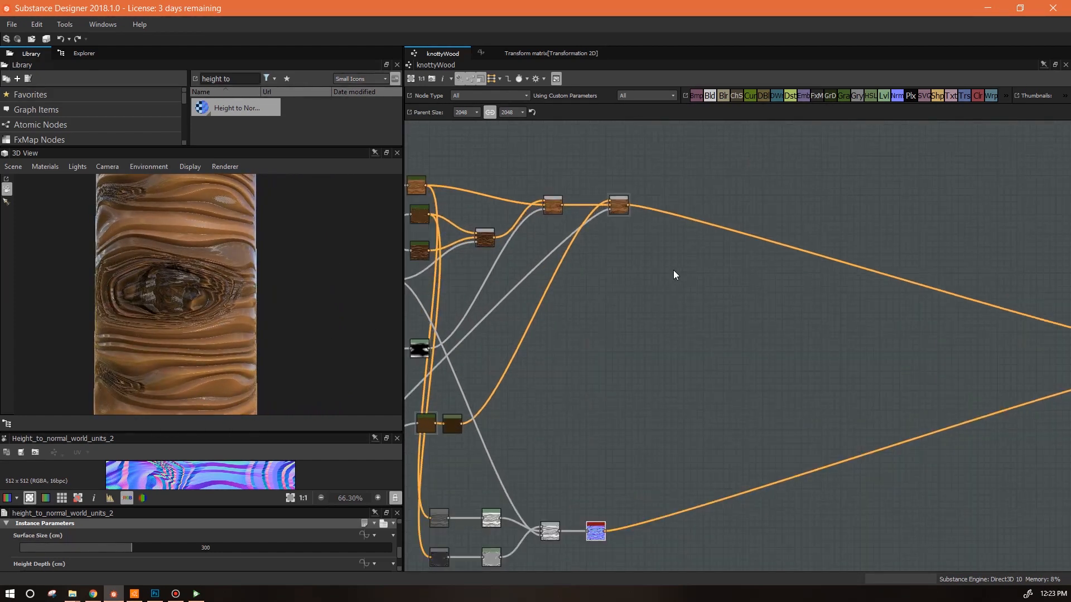
mouse_move(549, 206)
mouse_down()
mouse_move(554, 222)
mouse_move(553, 204)
mouse_up()
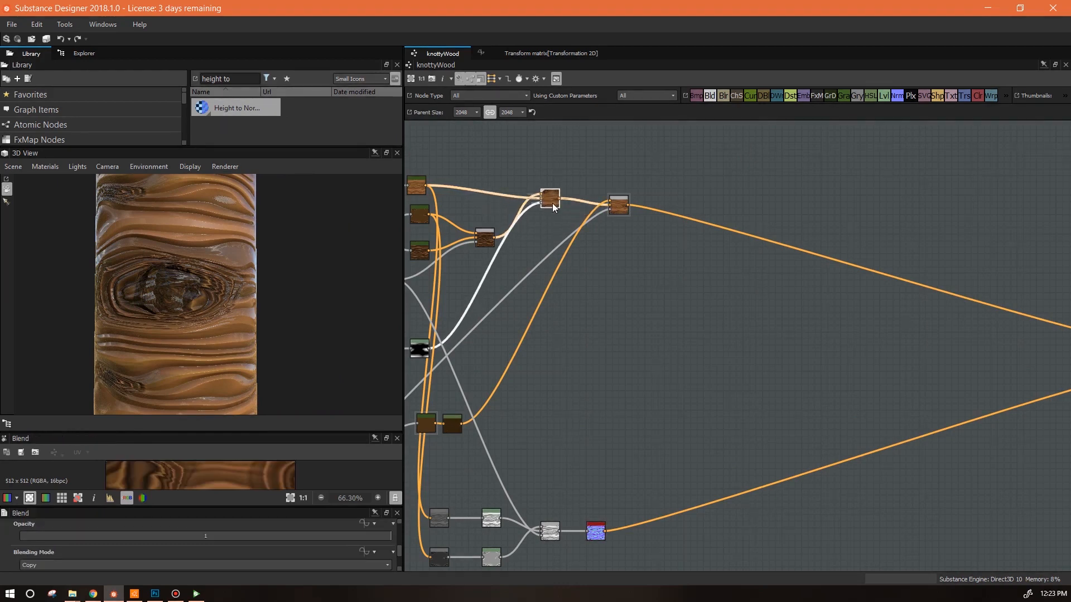
middle_drag(654, 304, 834, 247)
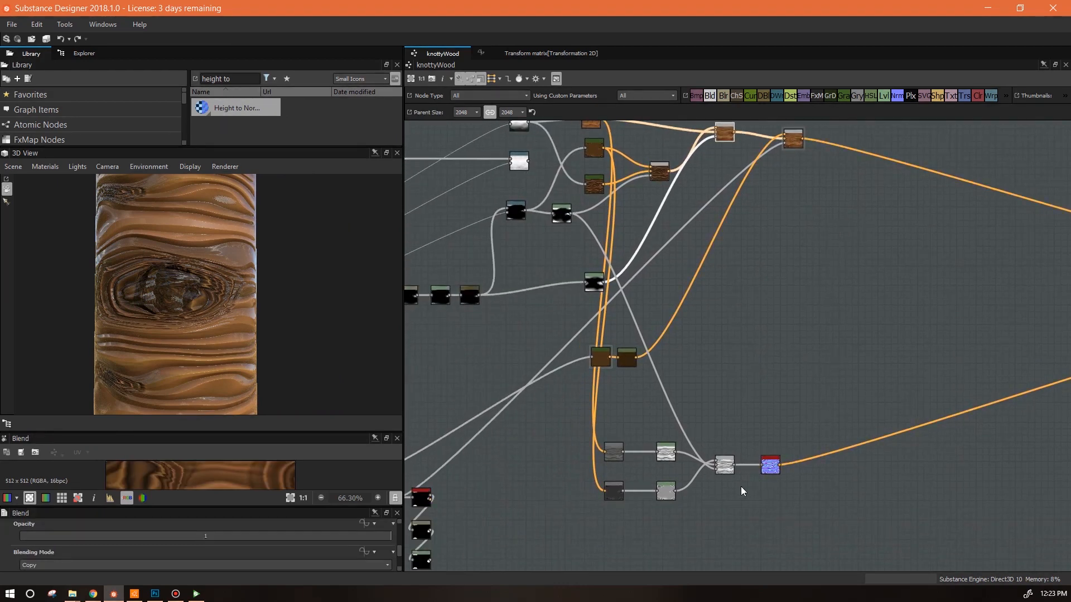
middle_drag(722, 425, 723, 473)
Step: Enlarge the 2D view and compare the light wood Gradient Map with the dark wood one
mouse_move(592, 170)
mouse_down()
mouse_move(549, 153)
mouse_move(591, 171)
mouse_up()
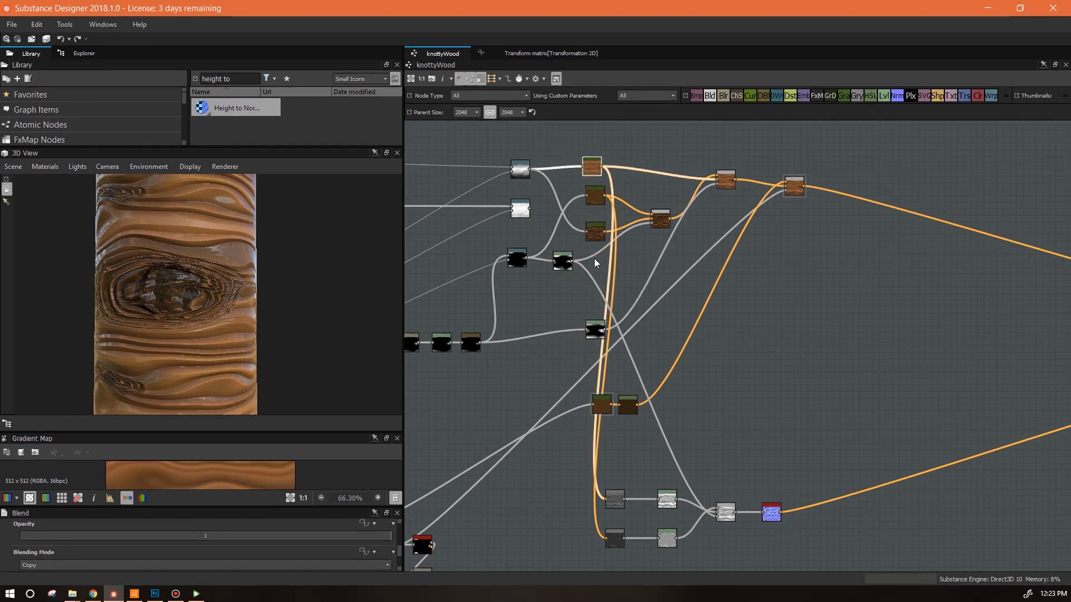
click(592, 166)
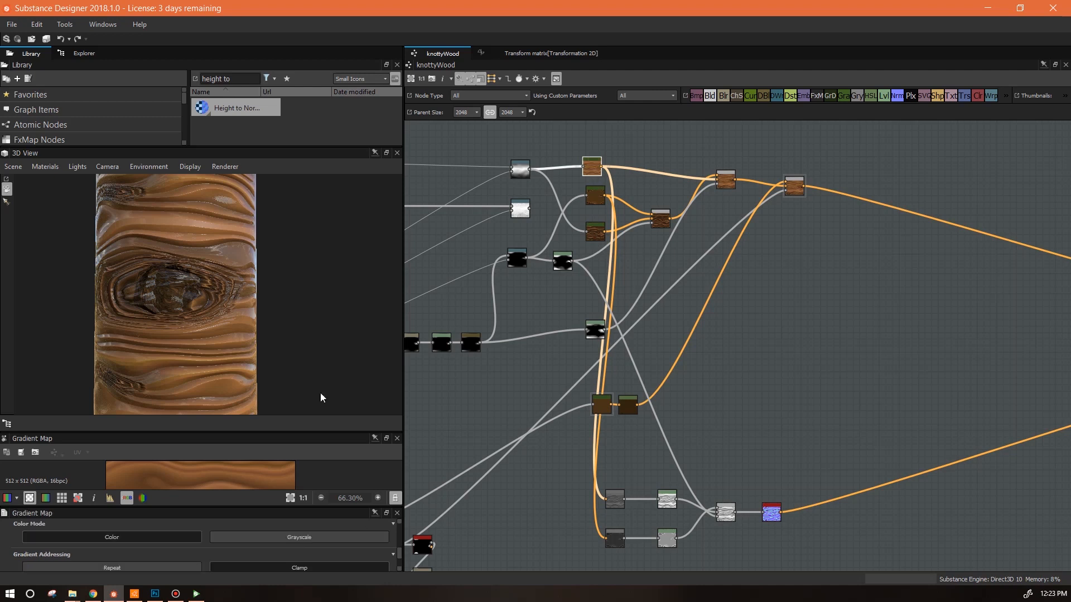
drag(292, 431, 276, 311)
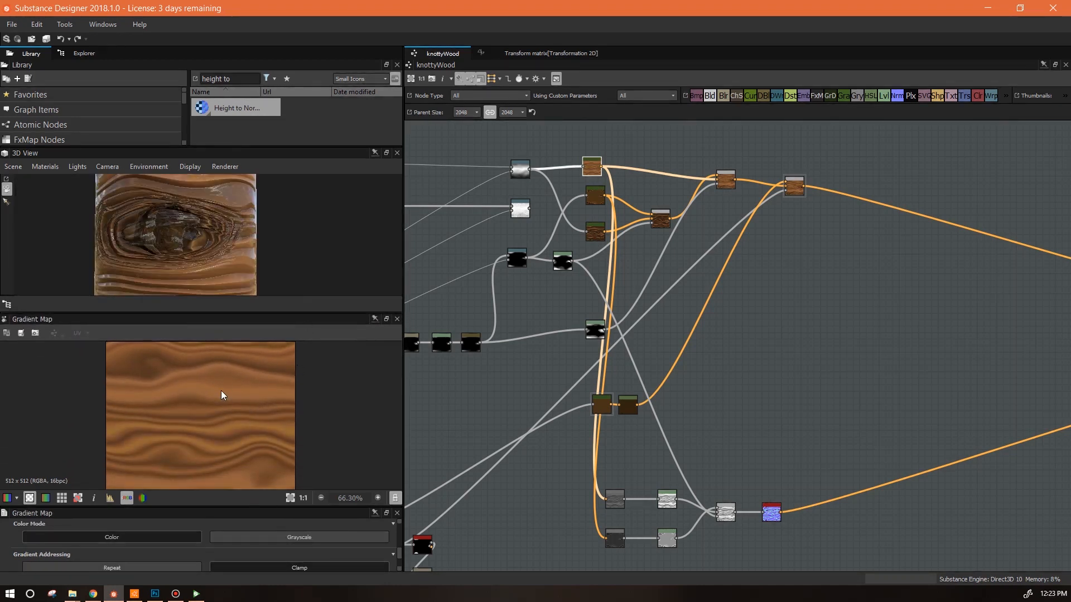
double_click(594, 231)
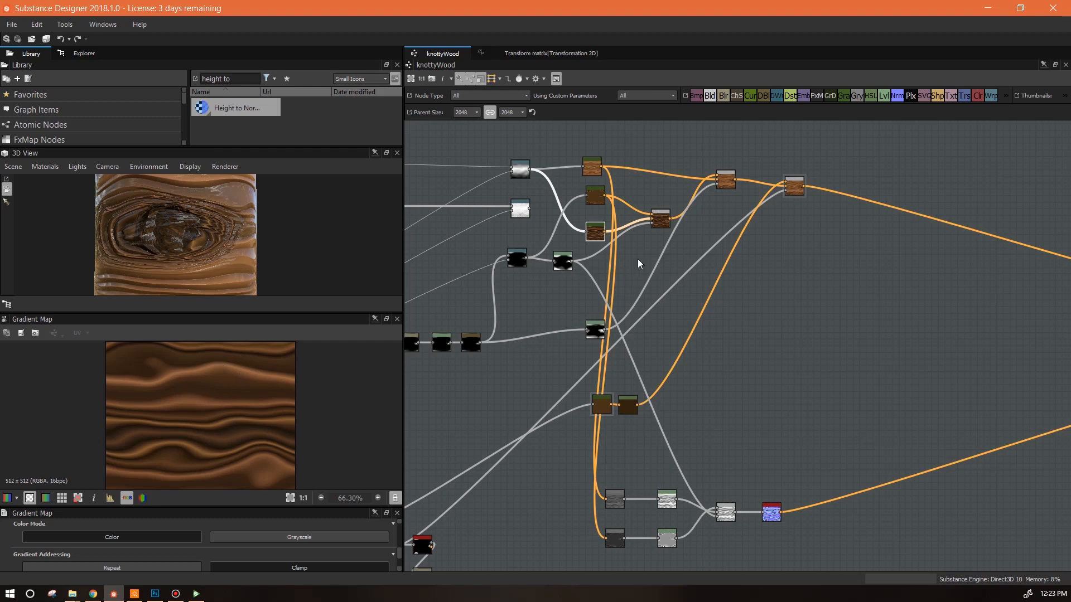
double_click(592, 166)
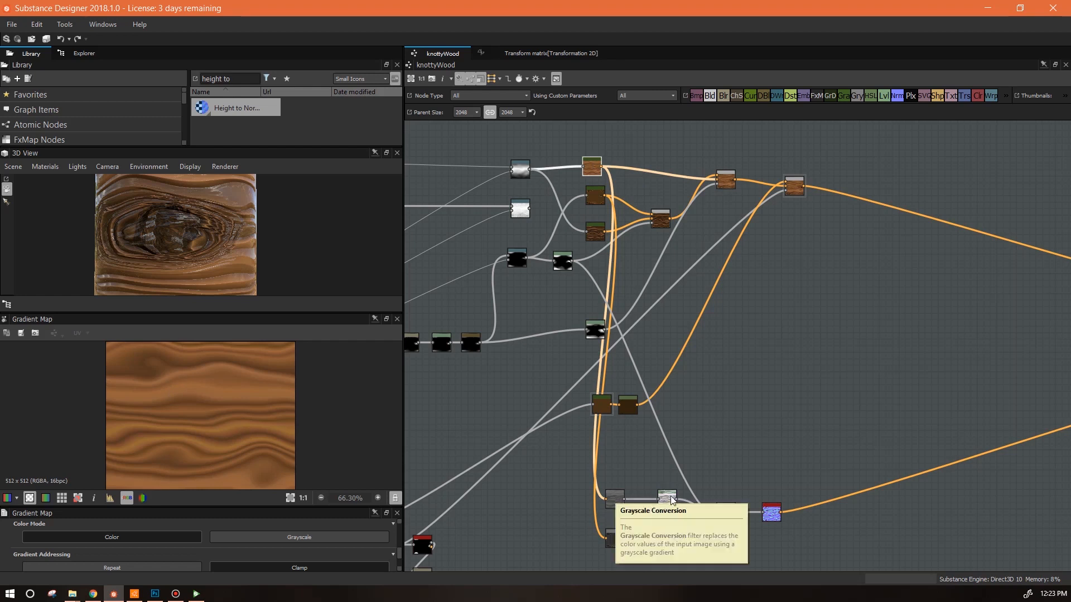
Step: Add a second Height to Normal World Units node above the first and feed the light wood Levels into it
drag(616, 502, 613, 501)
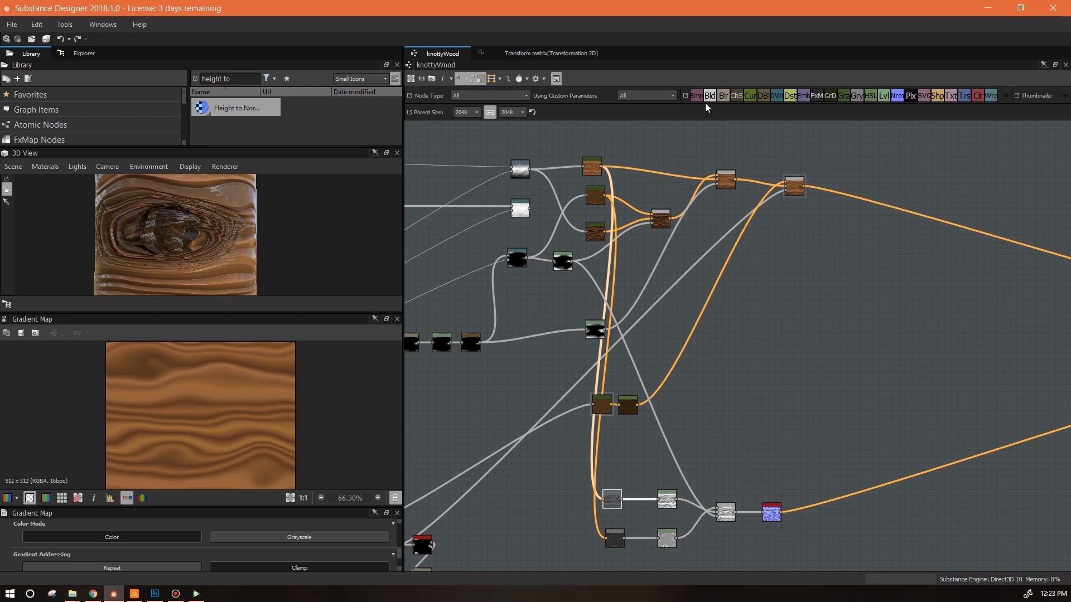
drag(209, 109, 772, 378)
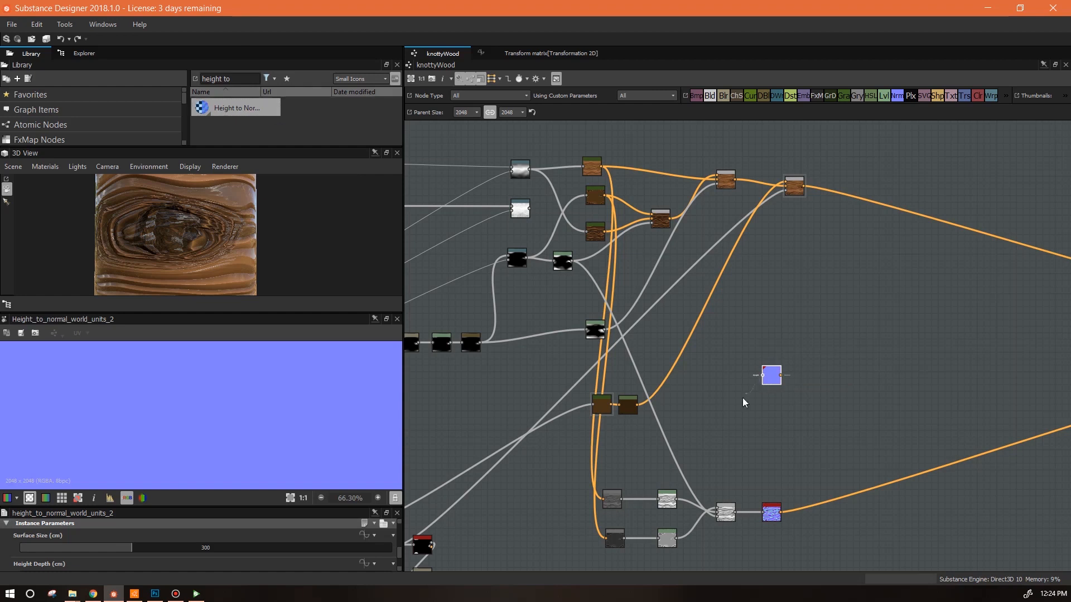
drag(675, 500, 676, 498)
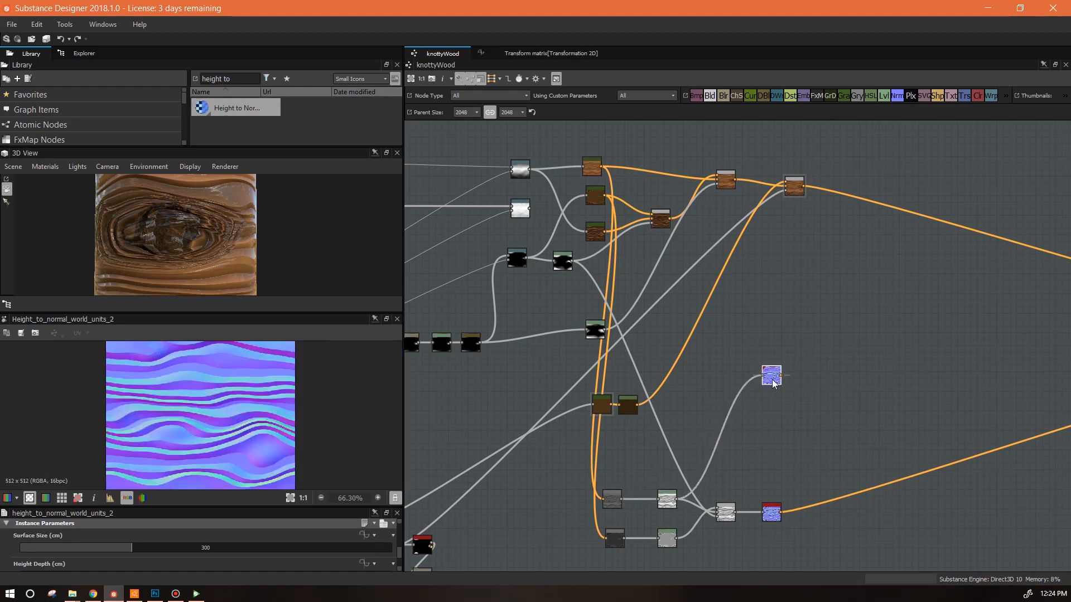
Step: Lower the Height Depth of the upper Height to Normal World Units node to 2.56 cm
scroll(296, 553, down, 2)
drag(80, 536, 29, 534)
Step: Add a Blend node beside the upper Height to Normal World Units node and feed both world-unit normal maps into it
middle_drag(860, 395, 783, 368)
drag(584, 187, 578, 181)
click(650, 161)
drag(649, 160, 649, 163)
double_click(651, 162)
middle_drag(314, 400, 326, 452)
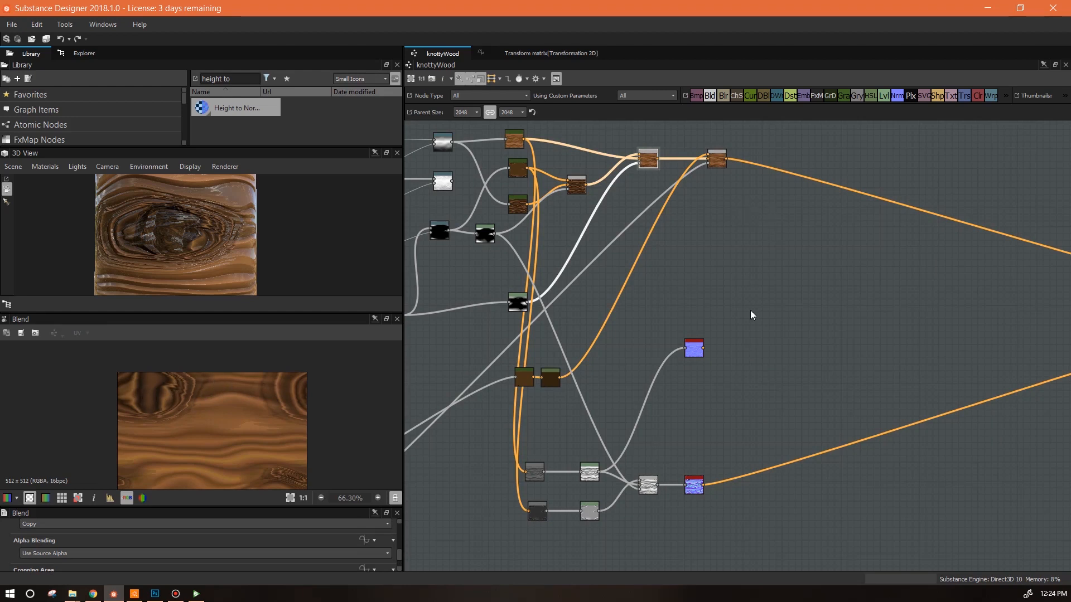
drag(805, 350, 805, 350)
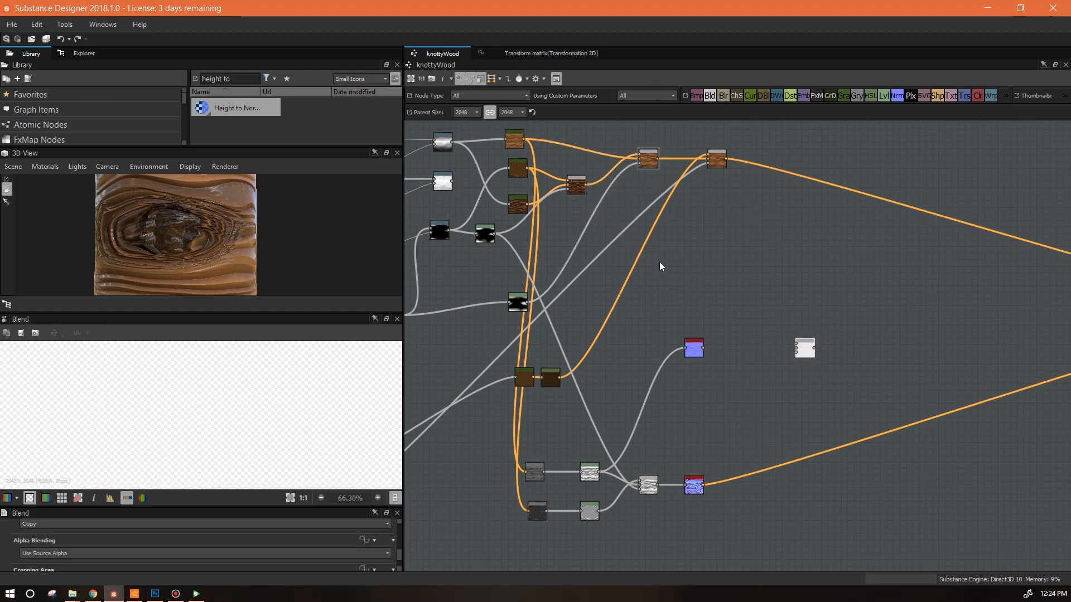
drag(704, 348, 799, 351)
drag(713, 481, 704, 485)
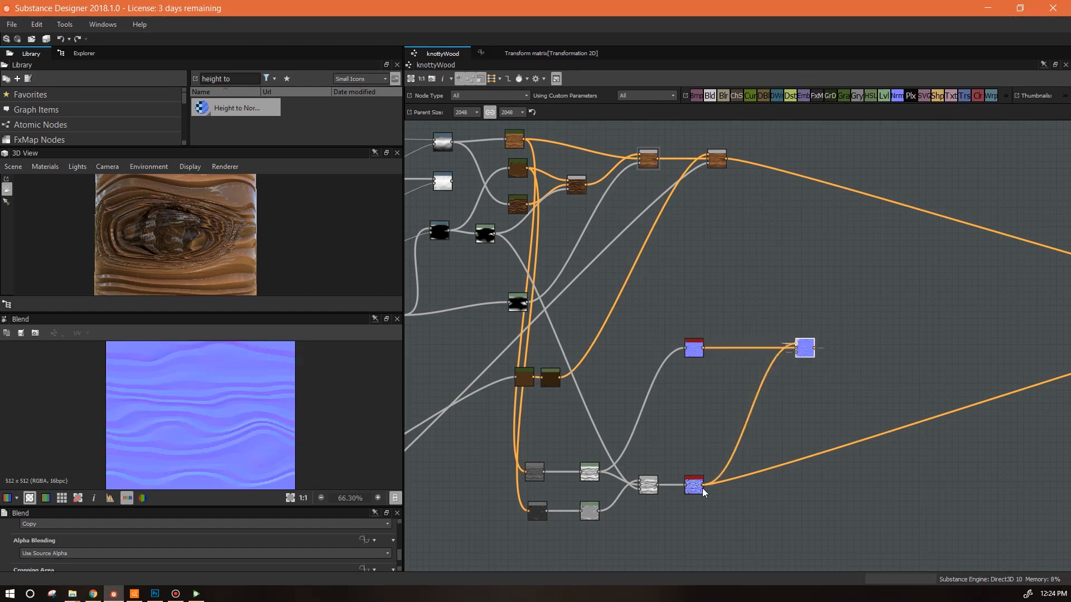
Step: Use the knot mask's Levels node as the new Blend's opacity, and connect the Blend to the Normal output node
drag(797, 353, 527, 303)
middle_drag(826, 369, 732, 366)
drag(717, 349, 838, 408)
middle_drag(839, 422, 642, 433)
drag(838, 407, 954, 338)
scroll(302, 260, down, 3)
drag(302, 260, 408, 229)
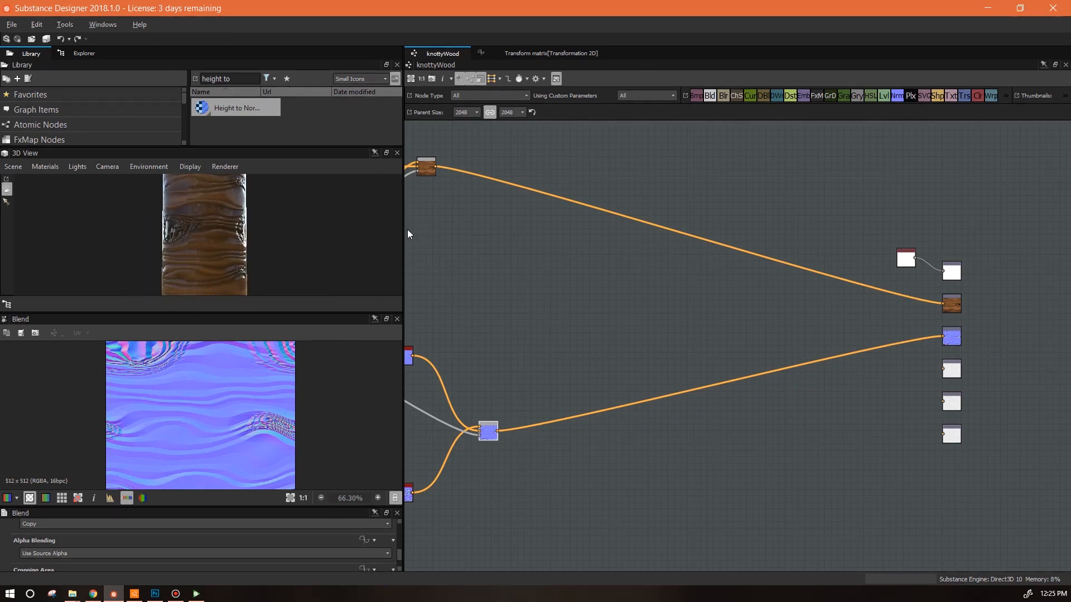
drag(314, 249, 149, 234)
drag(242, 235, 265, 227)
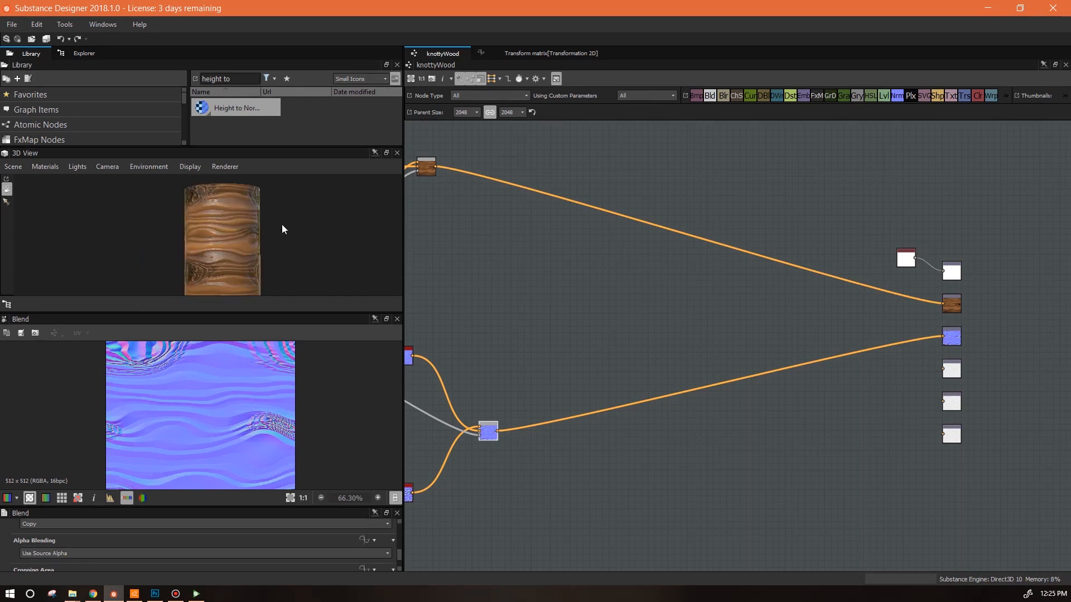
Step: Set the Height Depth of the upper Height to Normal World Units node to 1.36 cm
middle_drag(593, 390, 858, 334)
click(658, 302)
drag(341, 237, 313, 253)
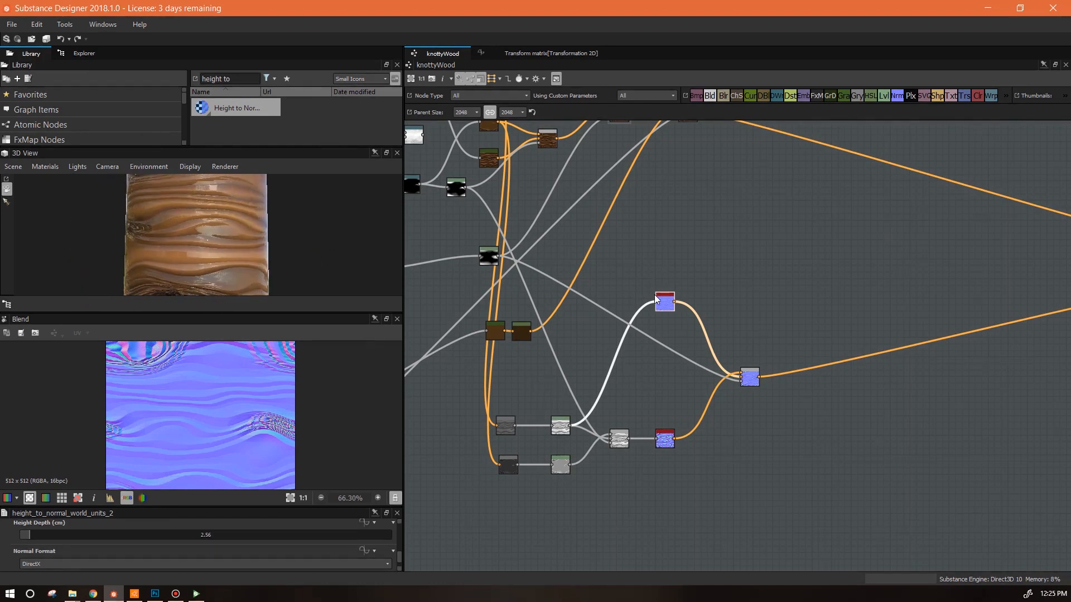
scroll(272, 423, down, 2)
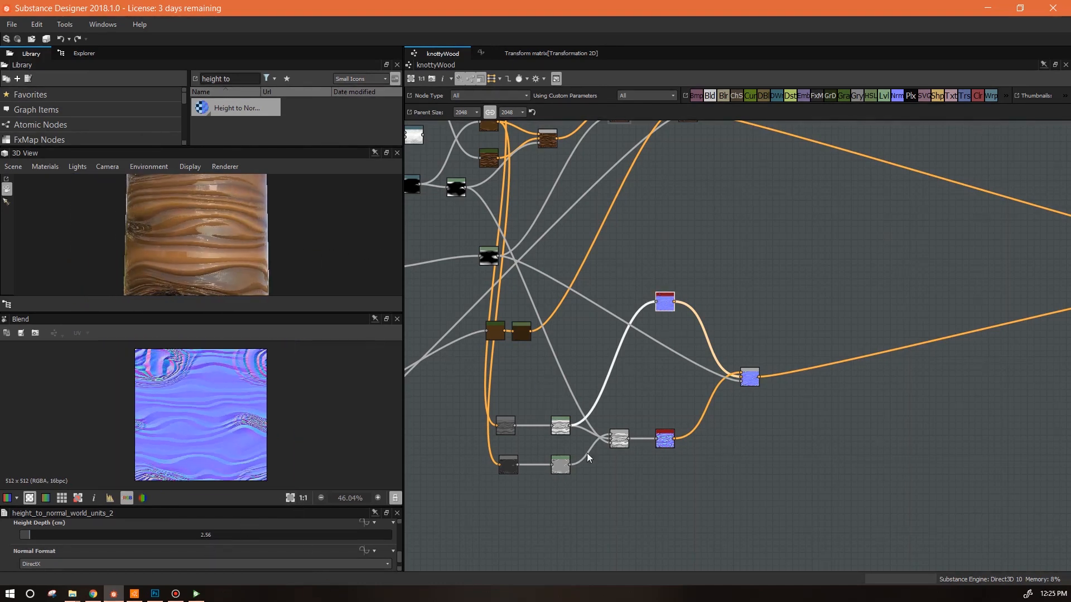
drag(29, 534, 25, 534)
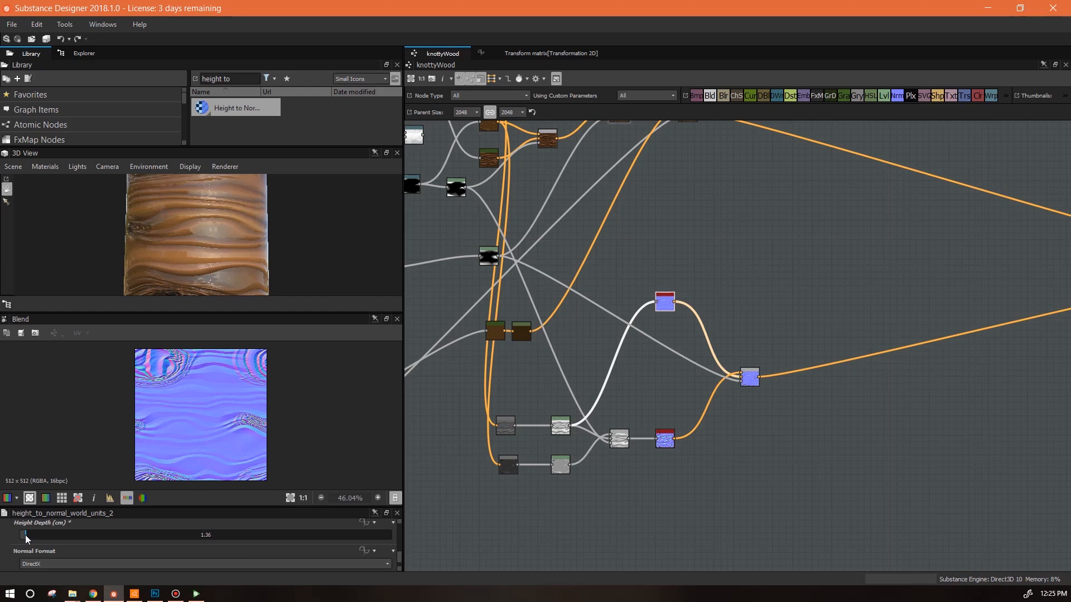
drag(237, 273, 243, 242)
Step: Move the upper Height to Normal World Units node just below the normal Blend and inspect the wood in the 3D preview
drag(671, 309, 724, 412)
scroll(720, 332, down, 3)
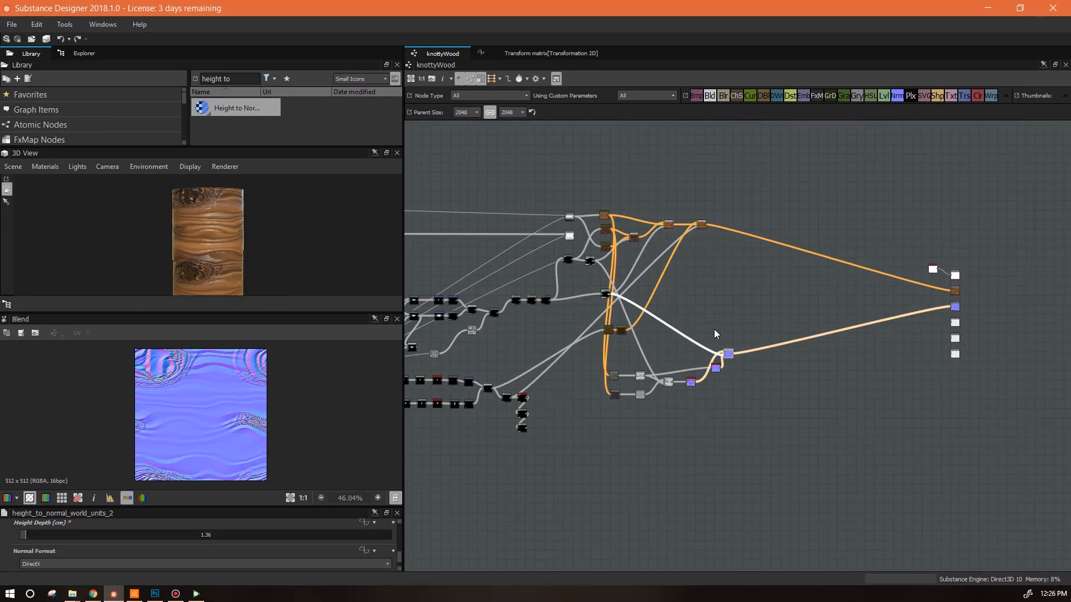
click(411, 79)
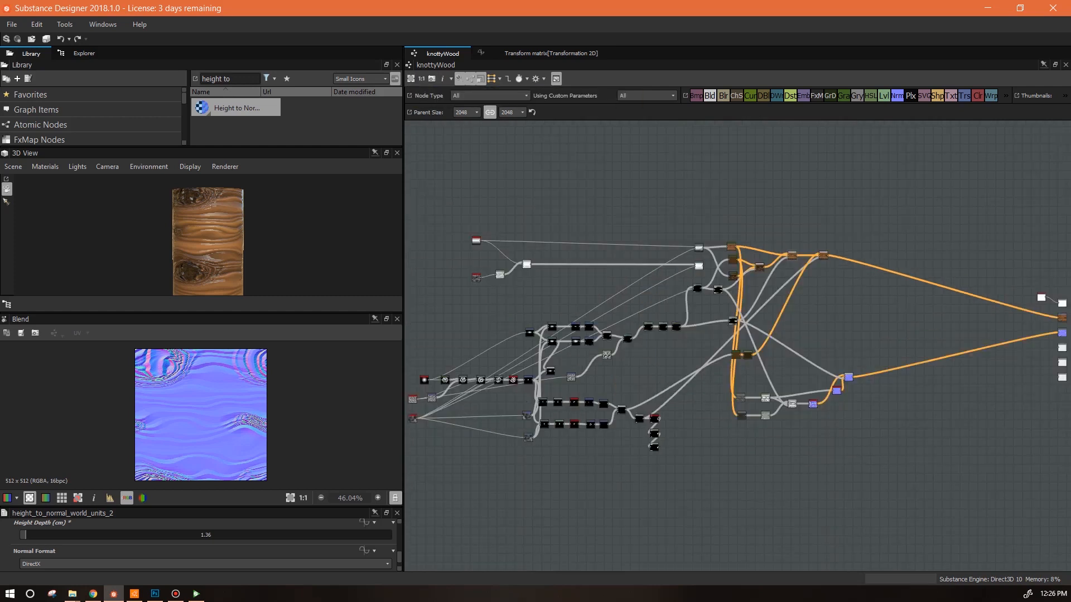
drag(272, 246, 299, 244)
scroll(287, 247, up, 3)
drag(252, 273, 64, 239)
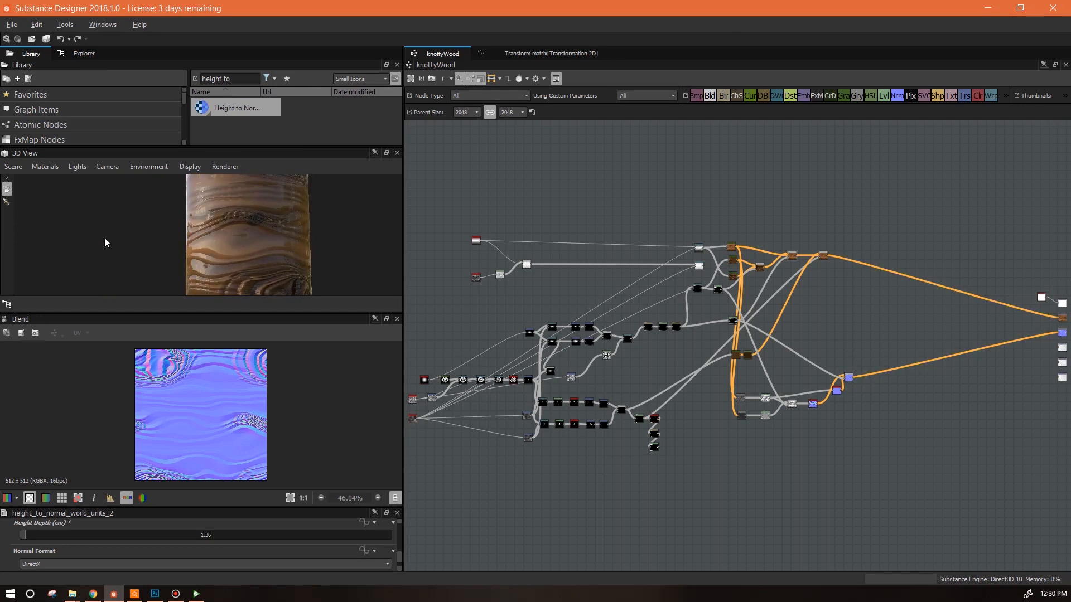
drag(225, 253, 527, 296)
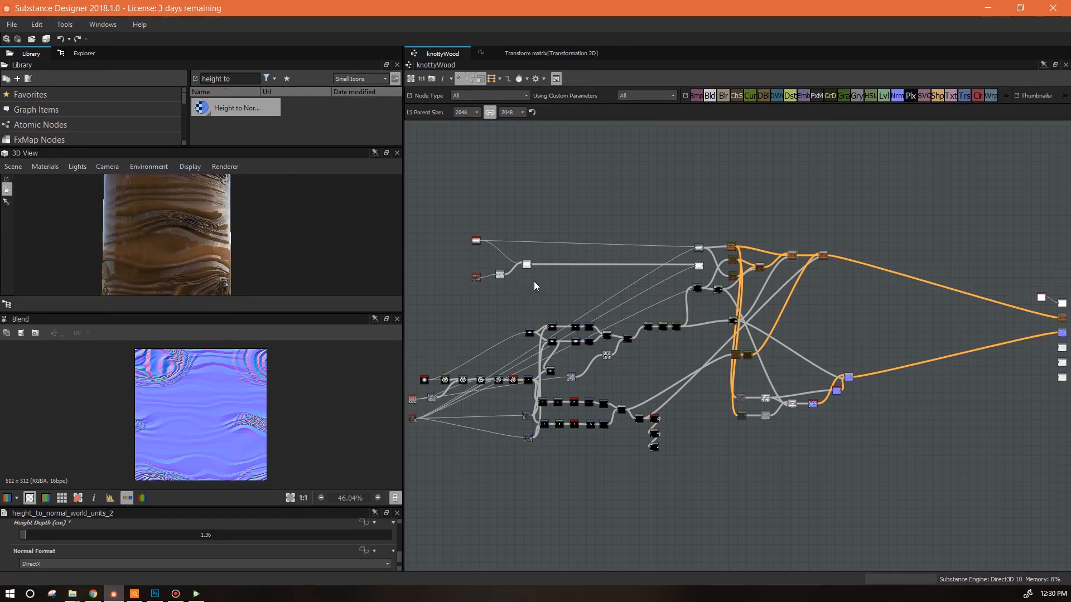
Step: Add a Normal node in the empty area above the normal Blend and feed it from the lower Warp node
scroll(534, 281, up, 4)
middle_drag(842, 296, 575, 275)
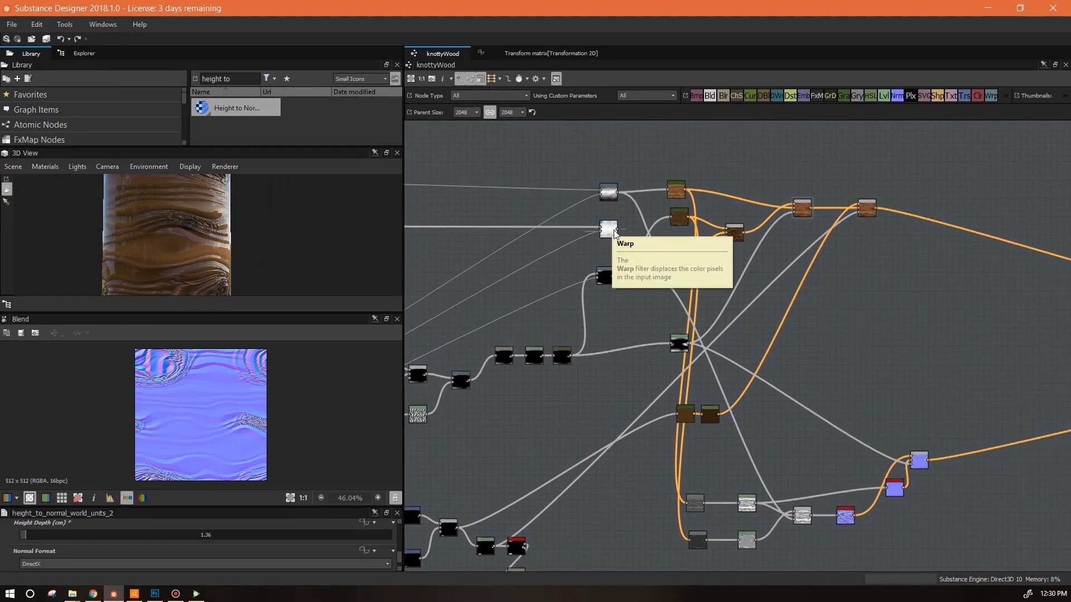
scroll(858, 339, down, 2)
middle_drag(870, 351, 926, 282)
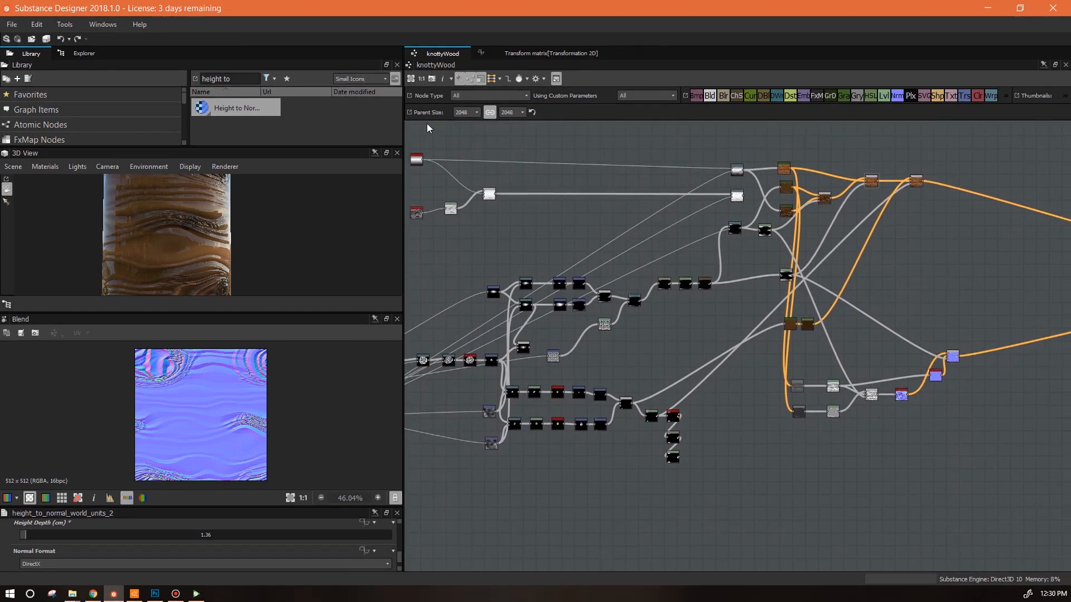
drag(898, 97, 960, 261)
drag(737, 194, 963, 259)
Step: Raise the Normal node's Intensity to the slider's maximum and check the resulting map in the 2D preview
scroll(189, 423, up, 3)
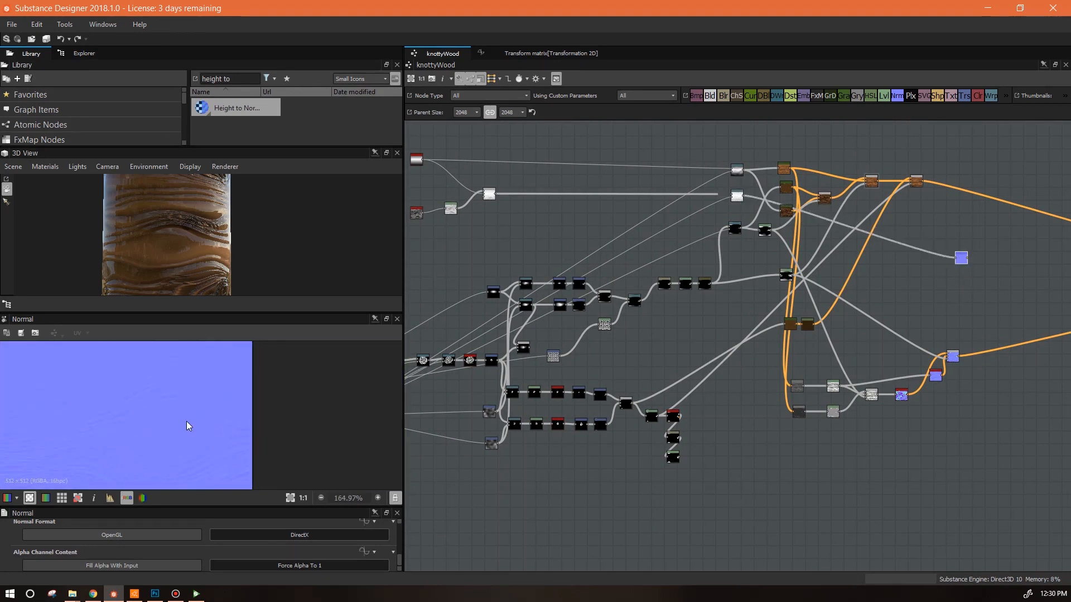
scroll(186, 420, down, 1)
scroll(401, 545, up, 3)
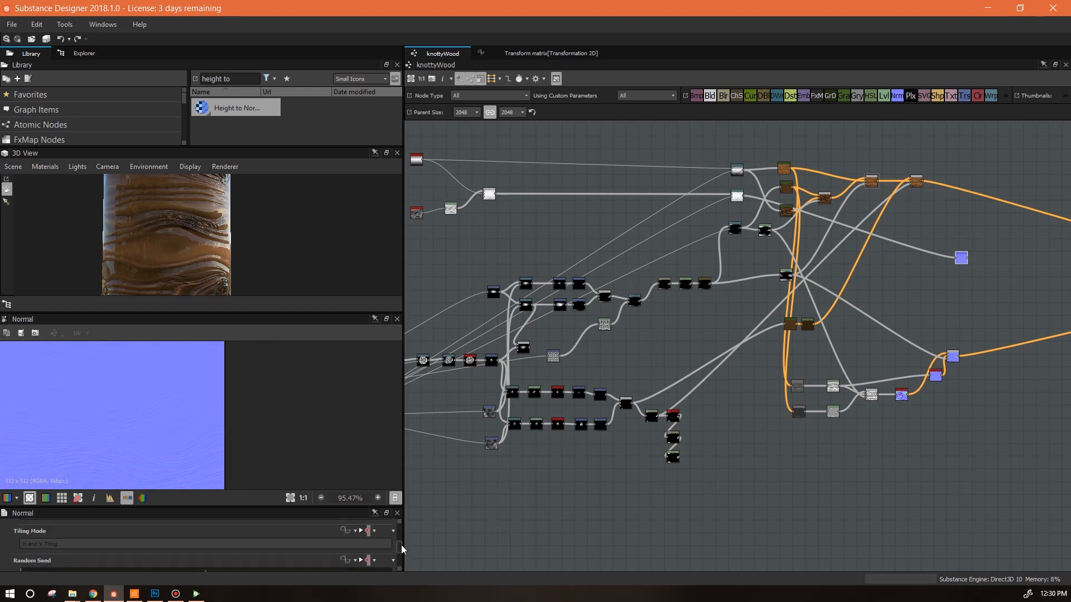
drag(140, 571, 430, 565)
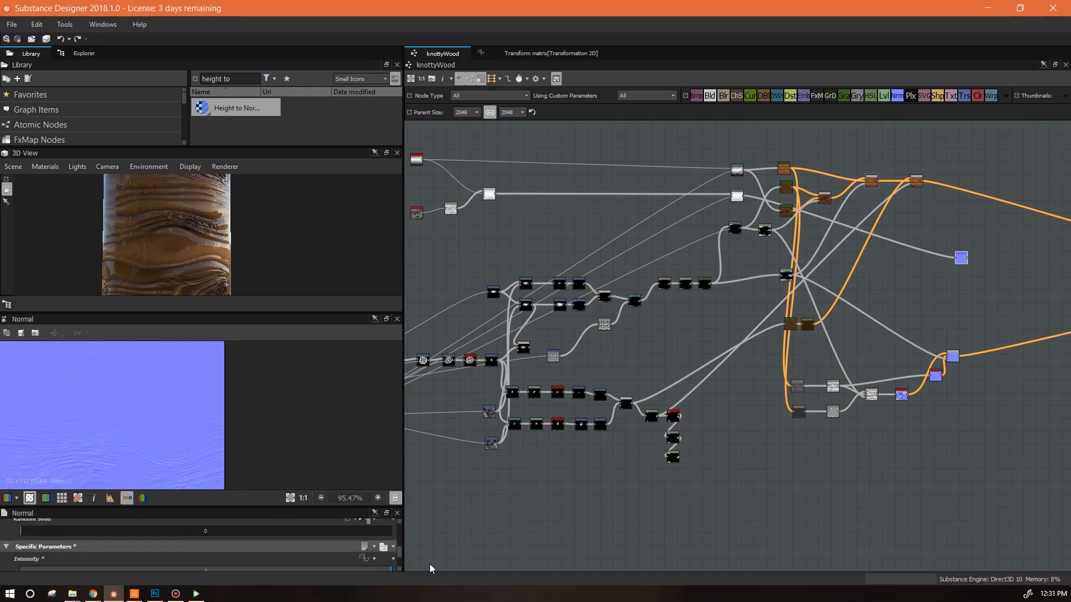
key(f)
Step: Add another Blend node and connect the masked normal Blend and the new Normal node to its inputs
middle_drag(942, 279, 737, 252)
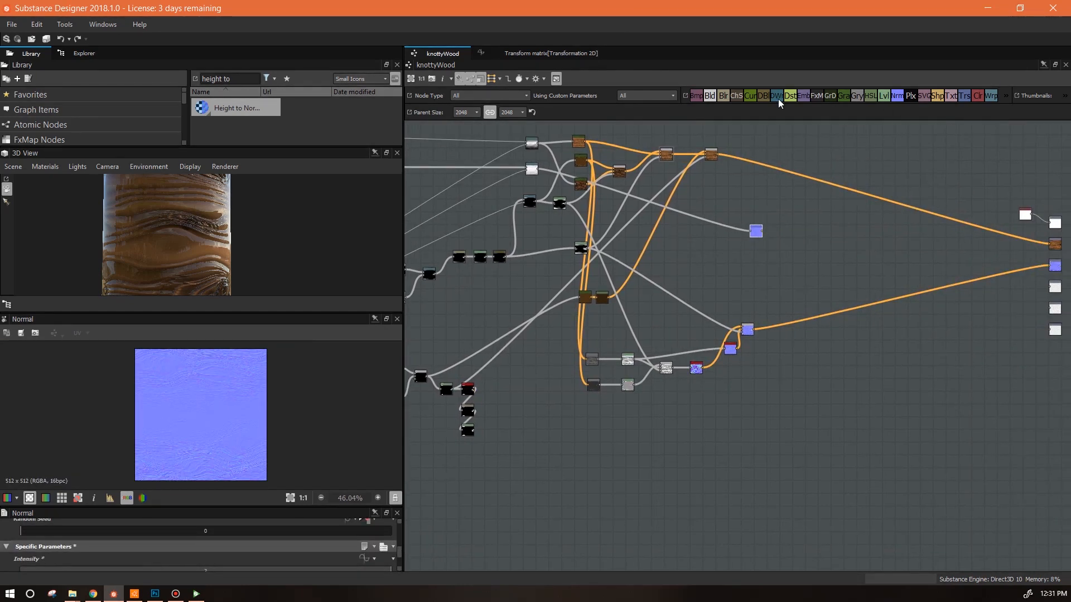
drag(711, 96, 793, 297)
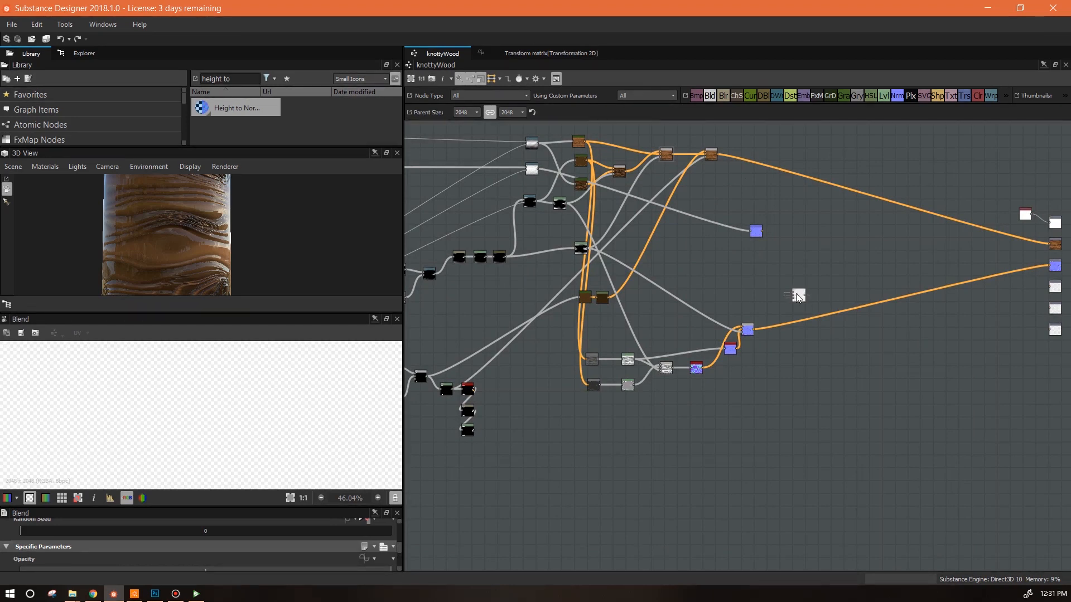
drag(754, 329, 793, 295)
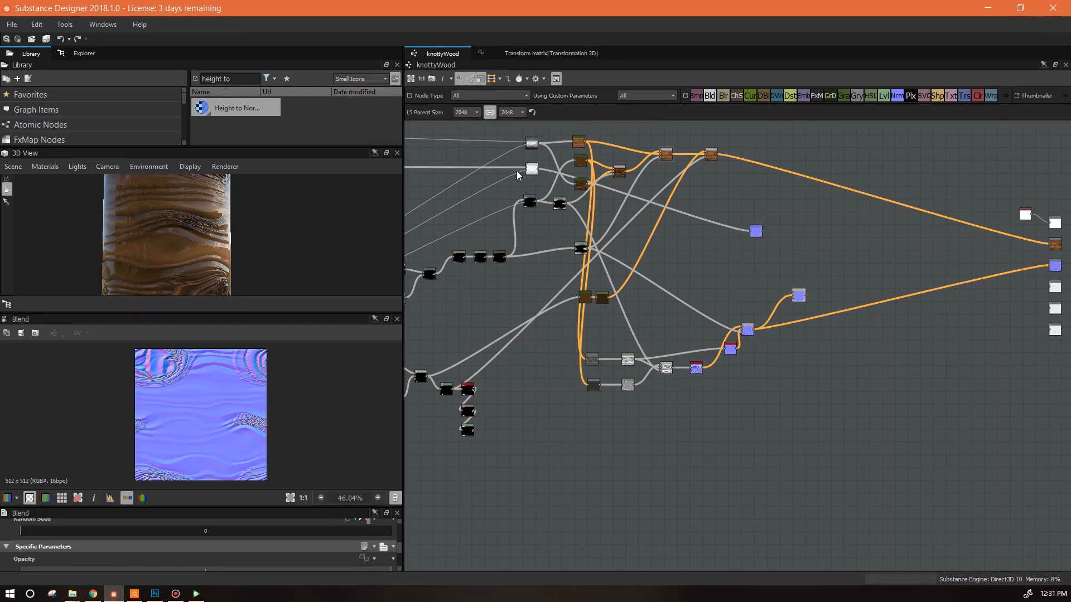
drag(763, 233, 799, 296)
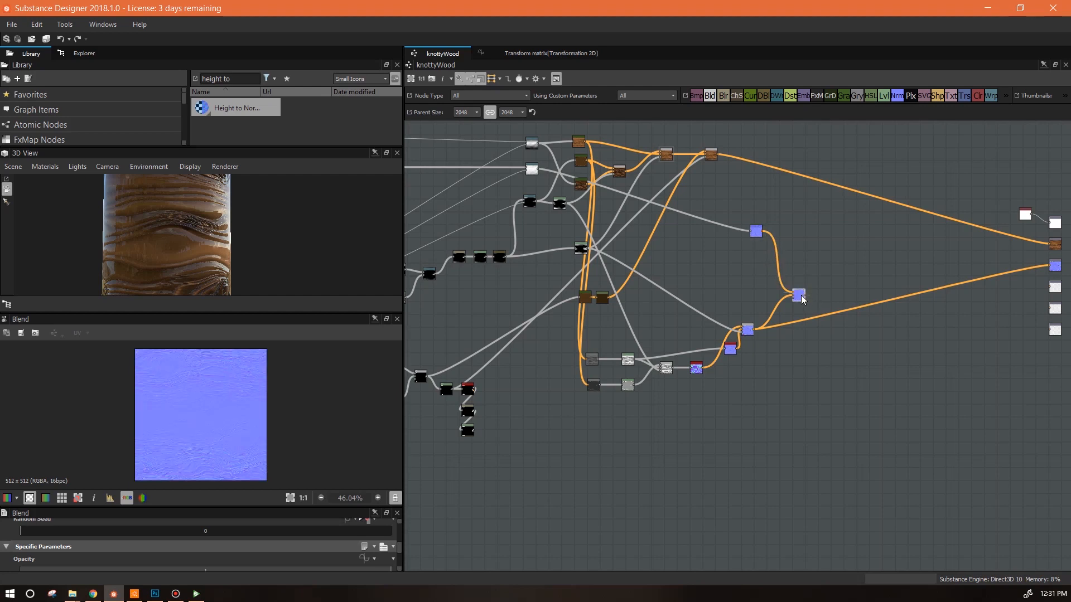
Step: Set the new Blend's blending mode to Overlay and connect it to the Normal output node
drag(313, 507, 313, 408)
click(314, 501)
click(277, 594)
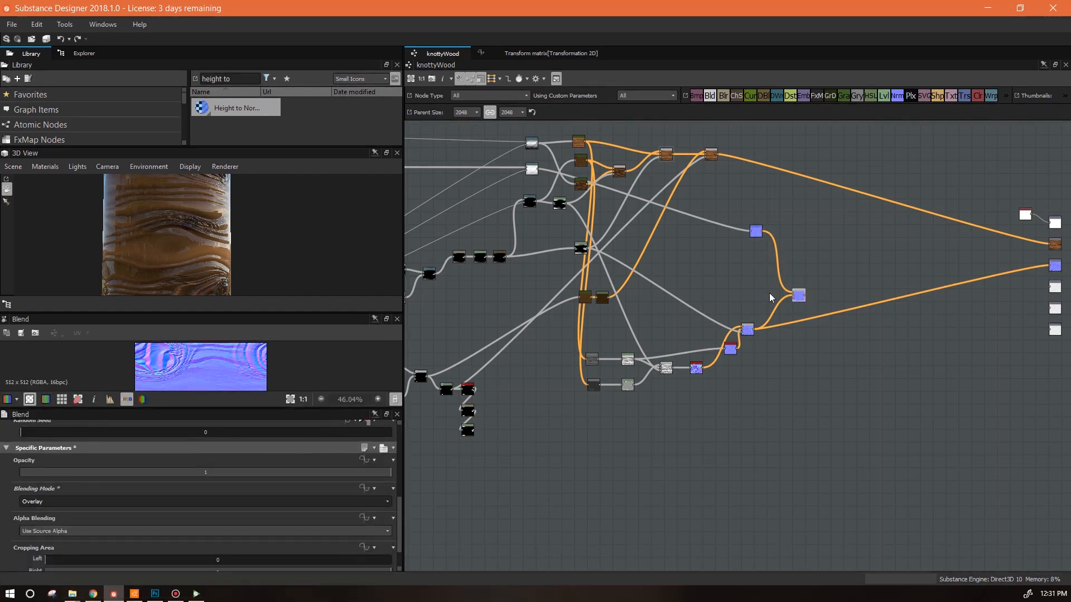
drag(806, 296, 1049, 266)
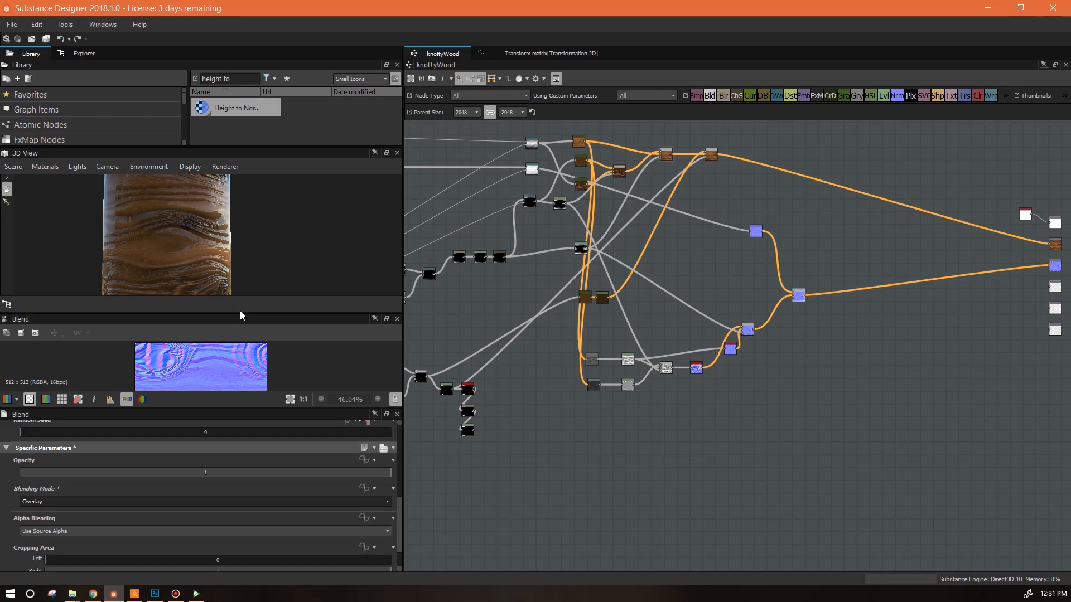
drag(240, 313, 262, 328)
Step: Connect the grain Levels node directly to the lower Warp, bypassing the Blend between them
middle_drag(648, 314, 958, 397)
click(555, 266)
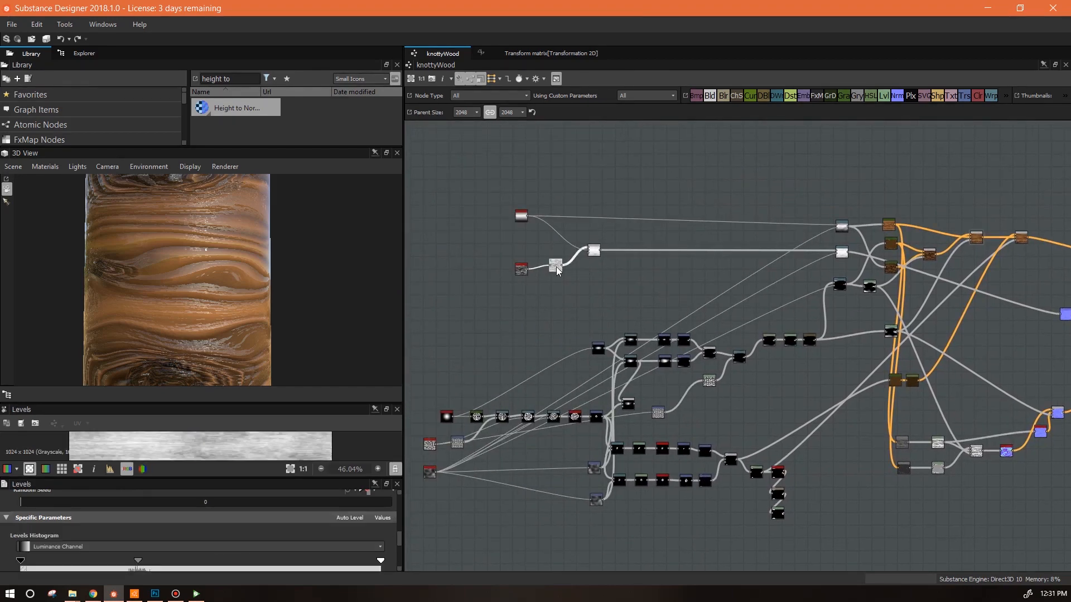
drag(596, 254, 838, 249)
mouse_move(265, 270)
mouse_down()
mouse_move(327, 261)
mouse_move(249, 274)
mouse_up()
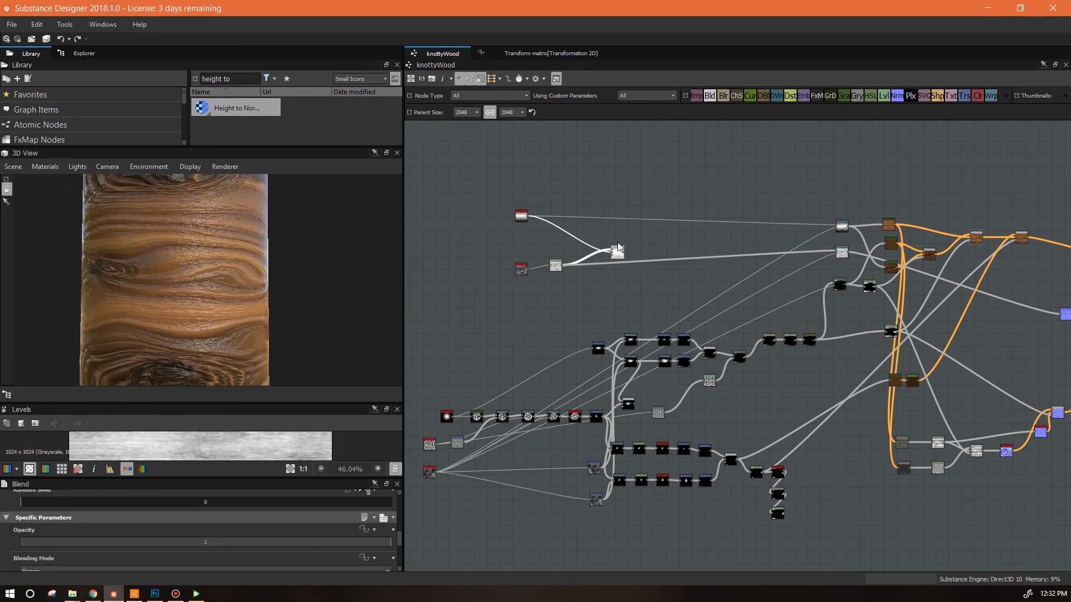
Step: Compare the grain Levels and bypassed Blend nodes, and delete that Blend
scroll(584, 267, up, 6)
click(465, 269)
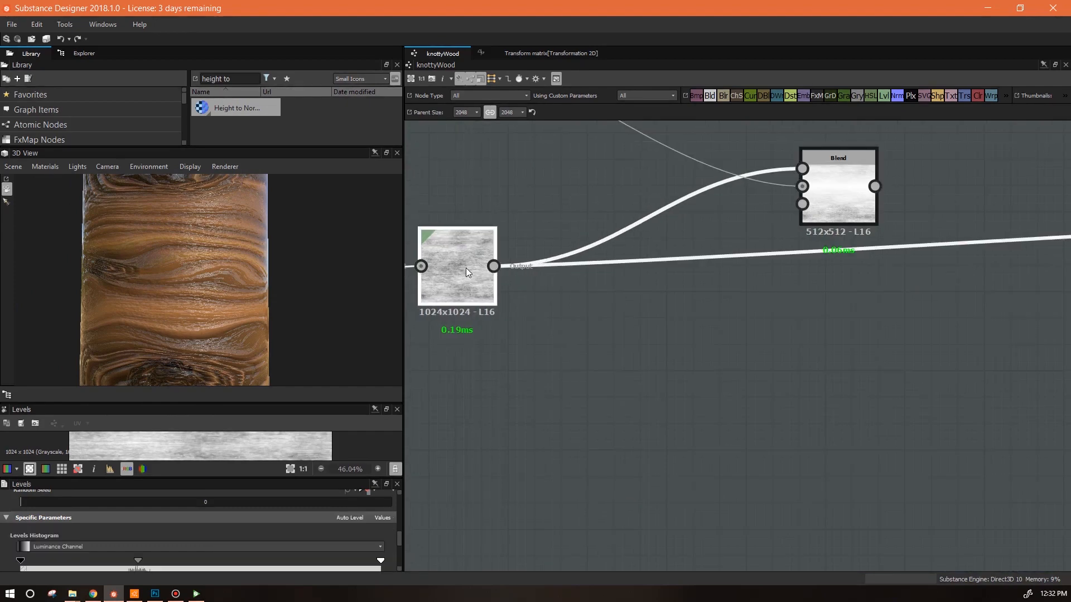
drag(276, 410, 245, 401)
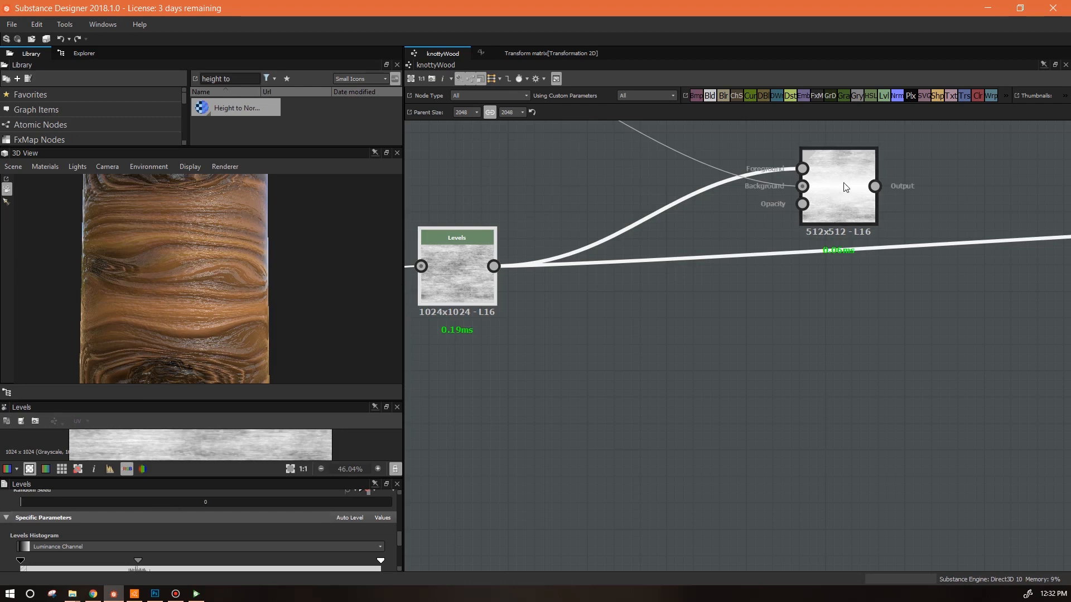
scroll(819, 274, down, 3)
drag(264, 276, 338, 283)
scroll(741, 326, down, 5)
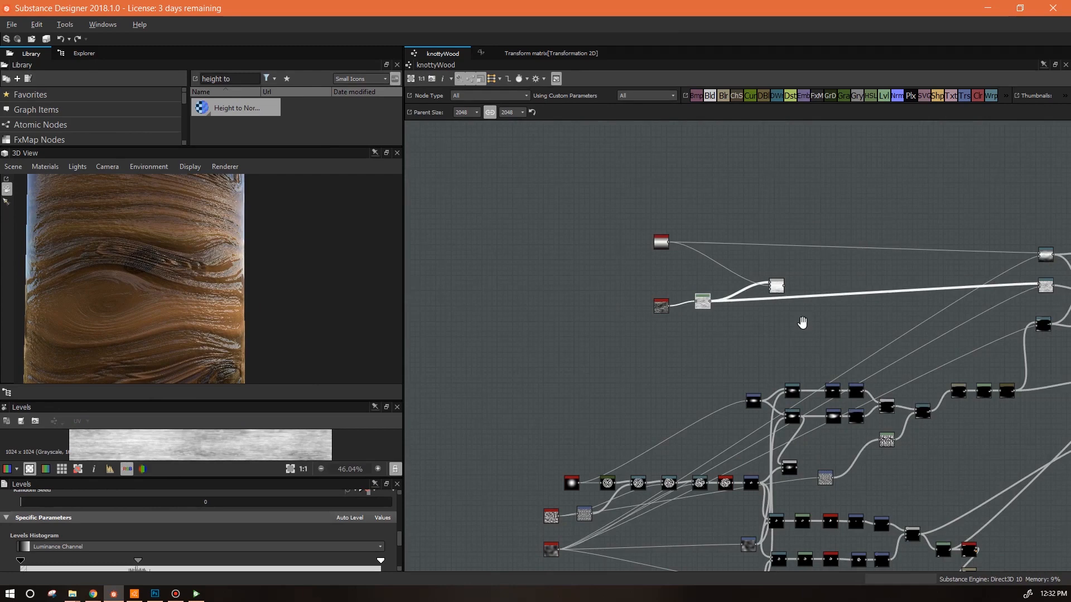
middle_drag(802, 323, 609, 294)
click(584, 258)
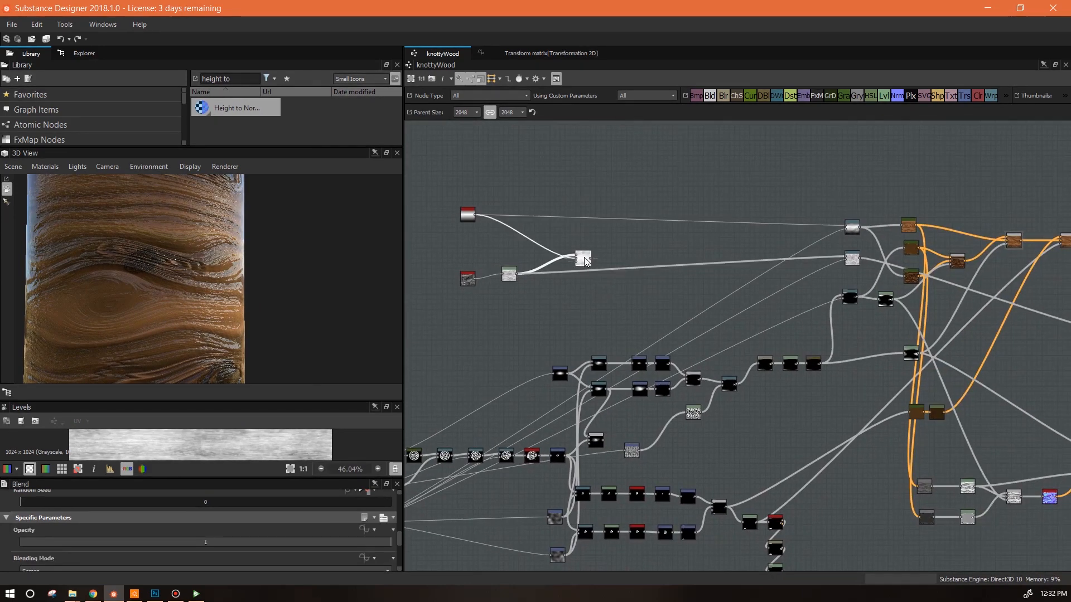
key(Delete)
Step: Set the Normal node's Intensity to 1 and position the node beside the Overlay Blend
middle_drag(858, 426, 579, 303)
drag(834, 265, 849, 291)
scroll(400, 518, down, 2)
mouse_move(400, 518)
mouse_down()
mouse_move(400, 559)
mouse_move(386, 537)
mouse_move(173, 539)
mouse_up()
drag(208, 357, 244, 354)
drag(146, 524, 145, 525)
drag(233, 318, 301, 313)
drag(845, 290, 853, 321)
drag(306, 291, 220, 279)
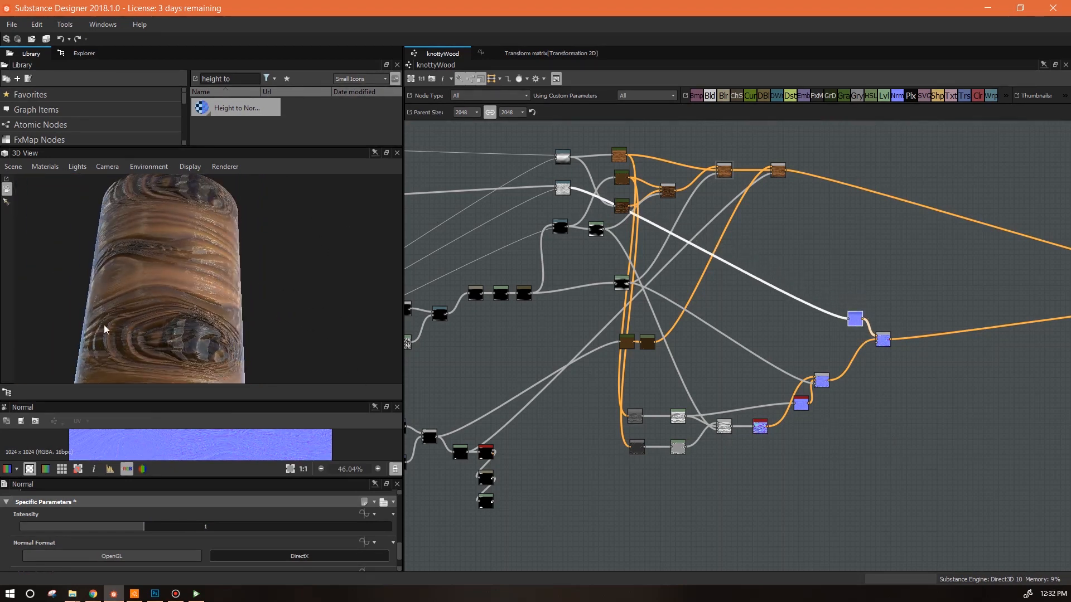
Step: Add a Blend node with both main inputs fed by the lower Warp, and insert a Levels node on its foreground link
middle_drag(917, 296, 1009, 316)
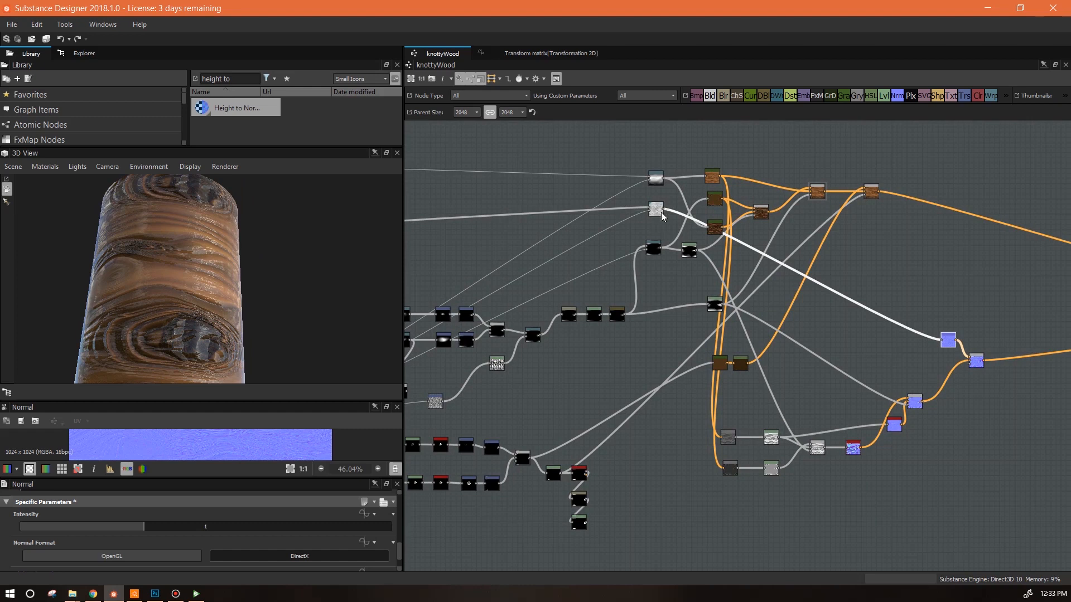
drag(717, 98, 897, 268)
middle_drag(906, 288, 917, 277)
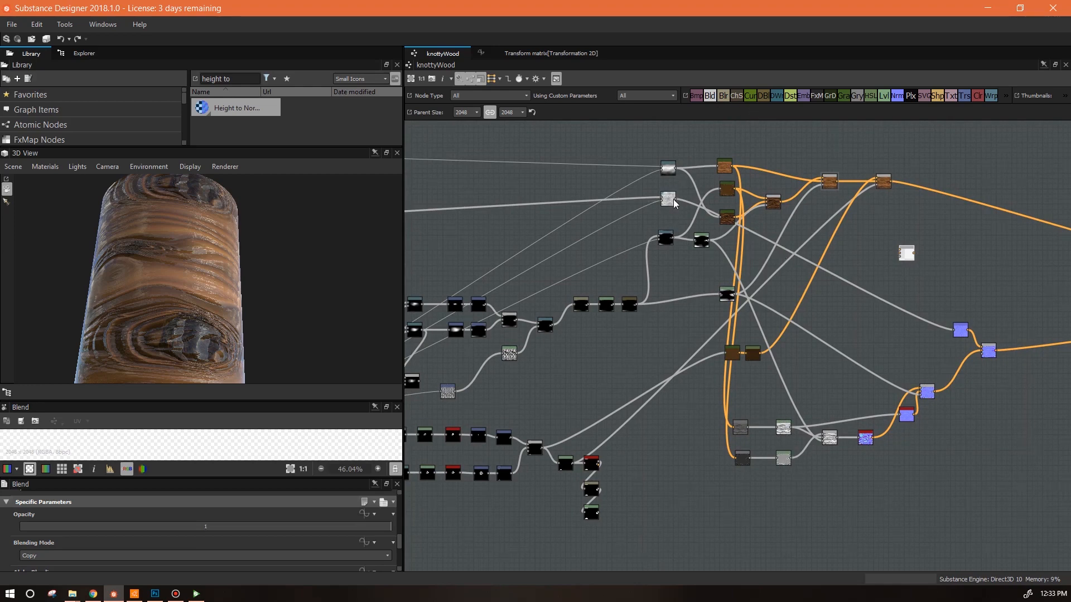
scroll(670, 202, up, 2)
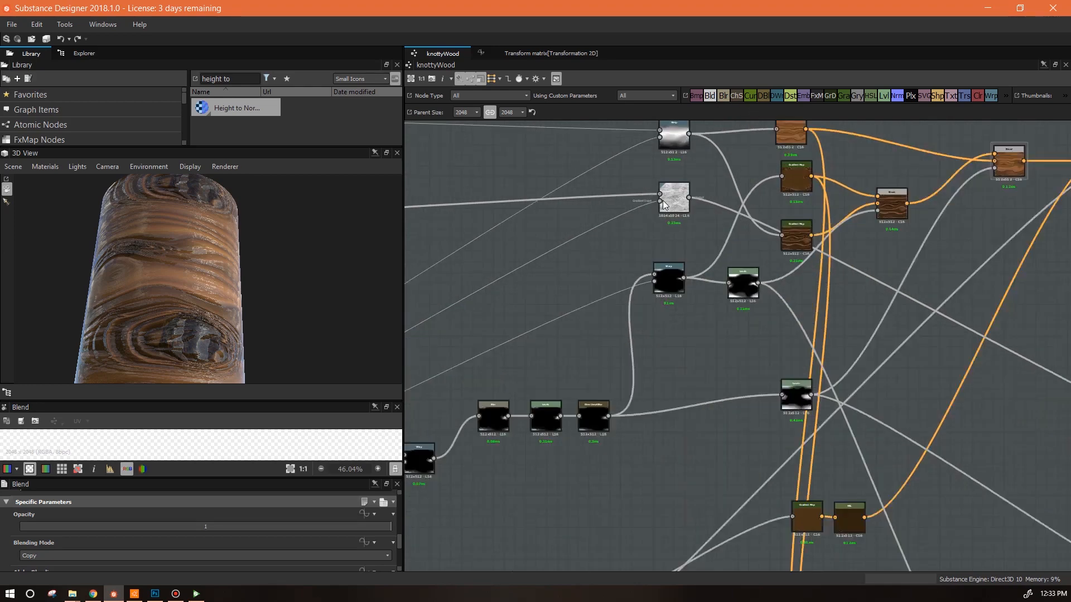
middle_drag(702, 205, 593, 183)
drag(590, 180, 914, 258)
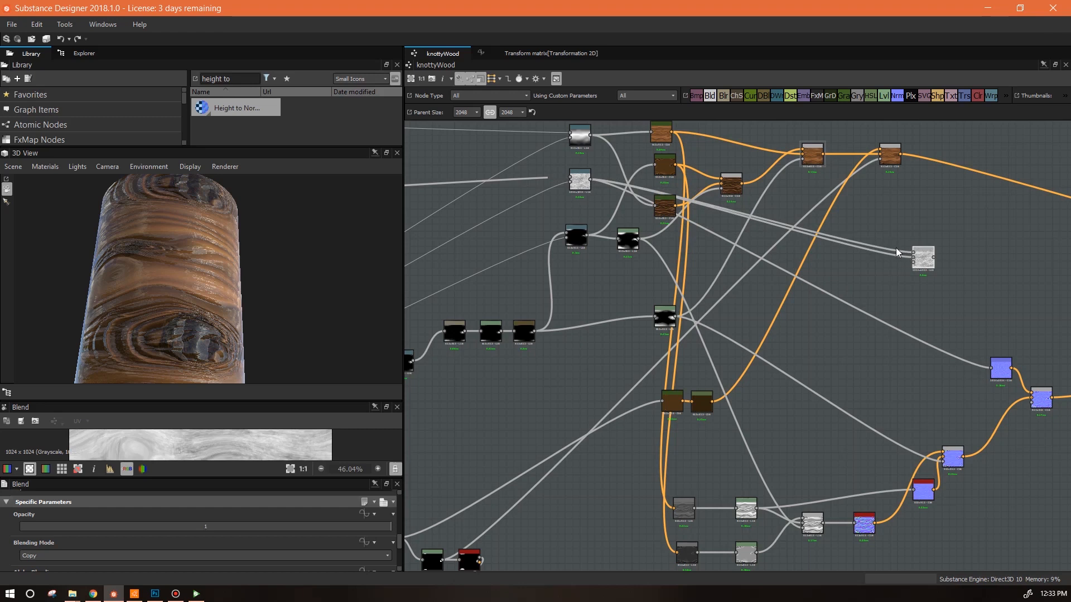
click(895, 249)
click(883, 95)
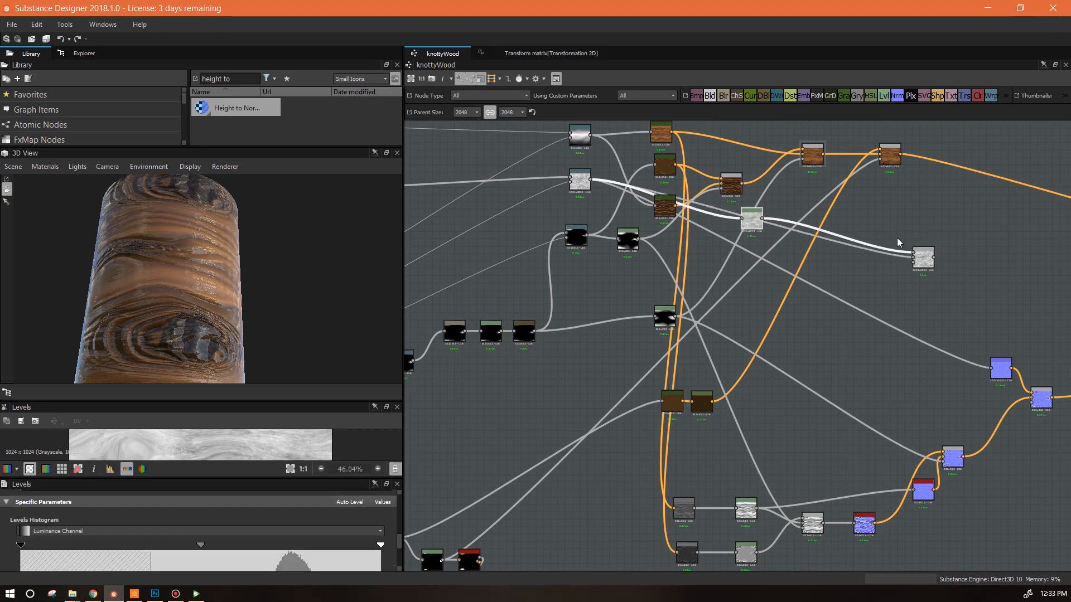
Step: Move the new grayscale Levels and Blend nodes together so the Levels sits just above and before the Blend
drag(751, 219, 879, 222)
drag(294, 263, 380, 300)
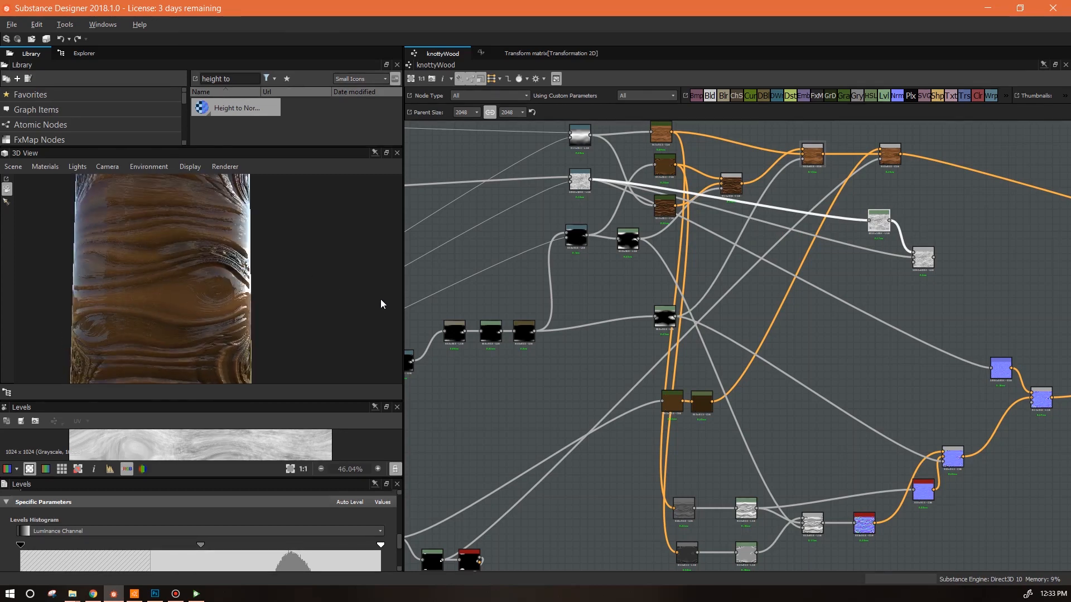
scroll(243, 283, up, 1)
middle_drag(537, 278, 920, 293)
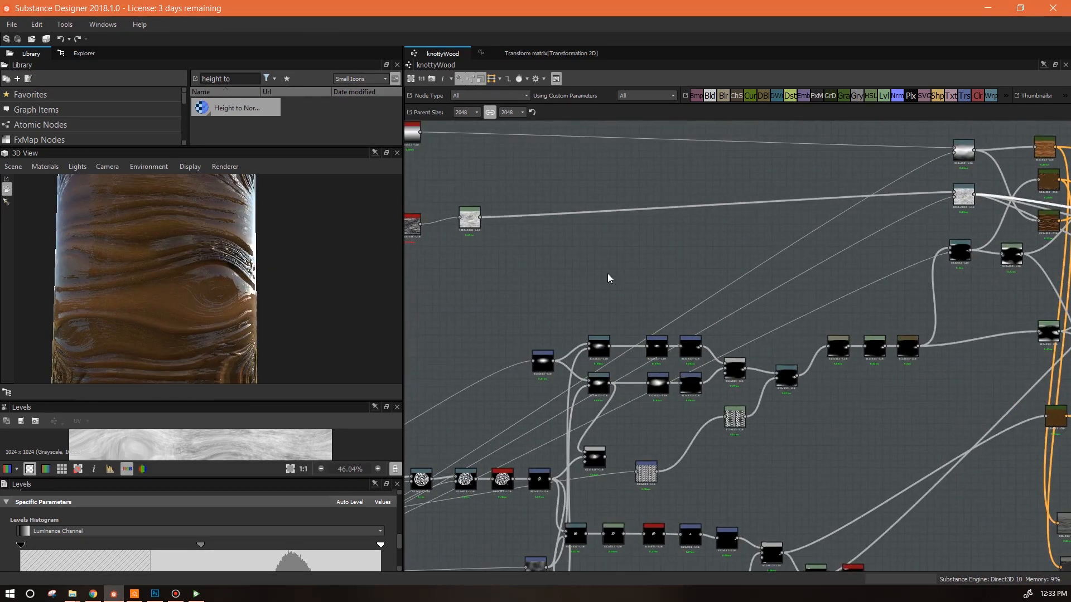
scroll(611, 277, down, 2)
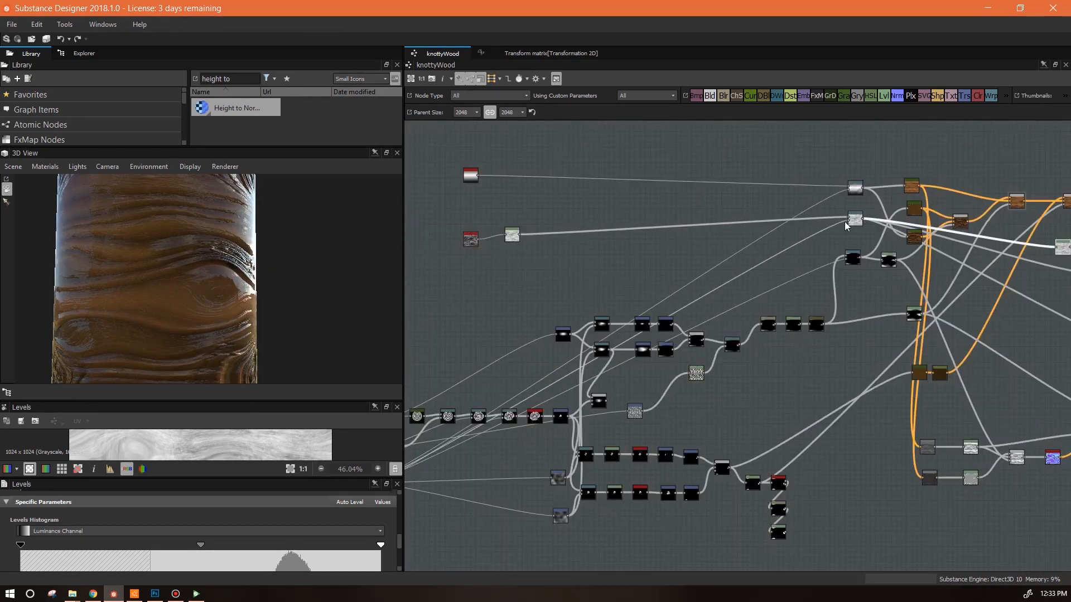
middle_drag(911, 266, 621, 257)
scroll(821, 245, up, 2)
middle_drag(757, 322, 632, 332)
drag(718, 307, 727, 319)
drag(662, 263, 682, 274)
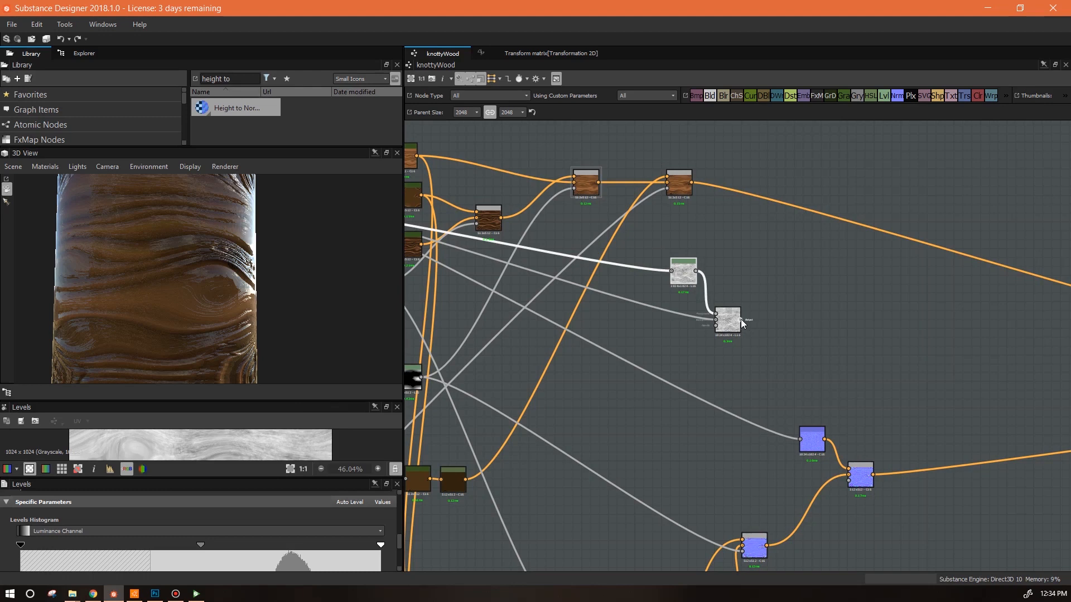
Step: Connect the black-and-white knot mask Levels node to the new grayscale Blend's opacity input and preview the Blend
scroll(723, 345, down, 1)
middle_drag(711, 334, 935, 332)
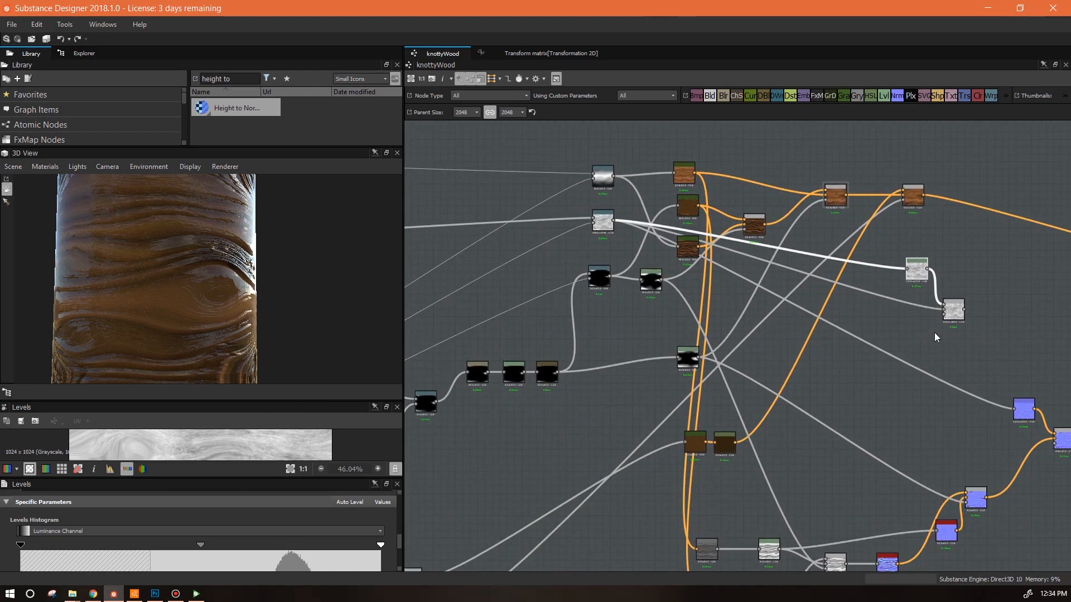
click(753, 223)
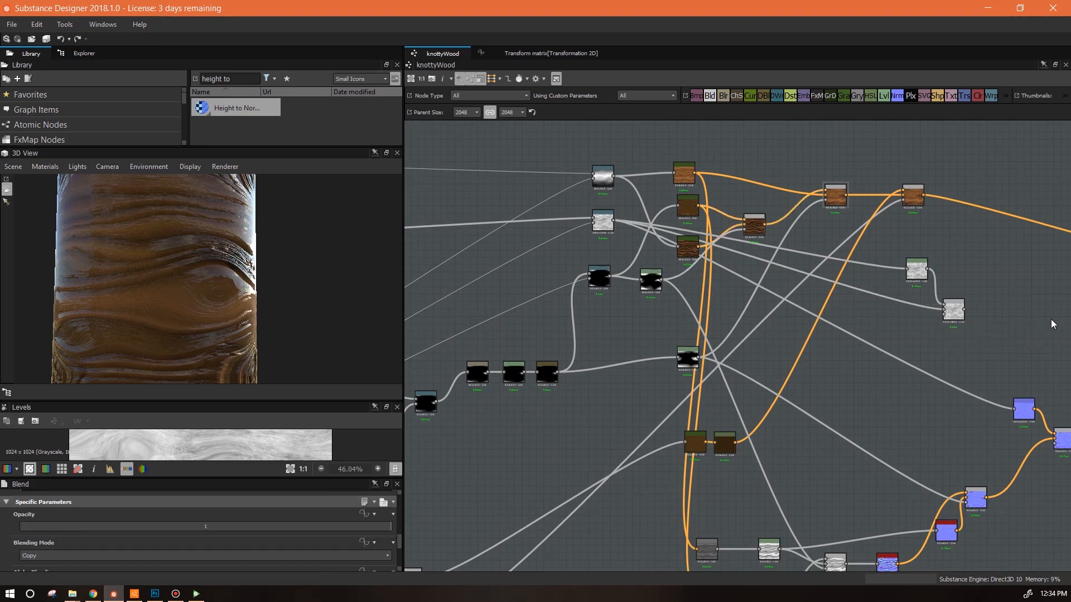
drag(837, 198, 859, 201)
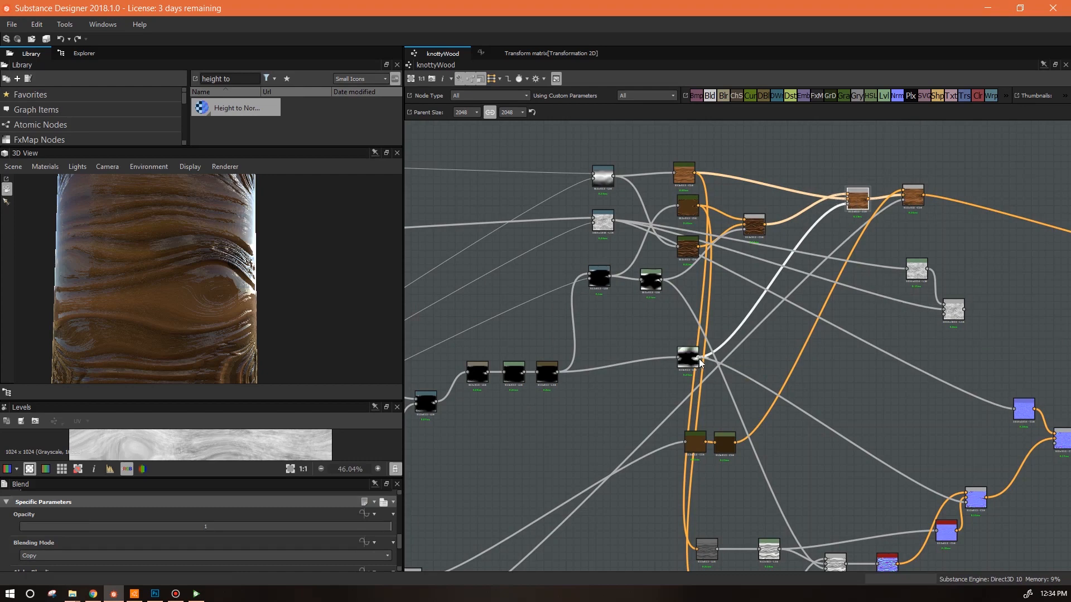
drag(699, 358, 943, 315)
middle_drag(993, 347, 875, 307)
double_click(837, 272)
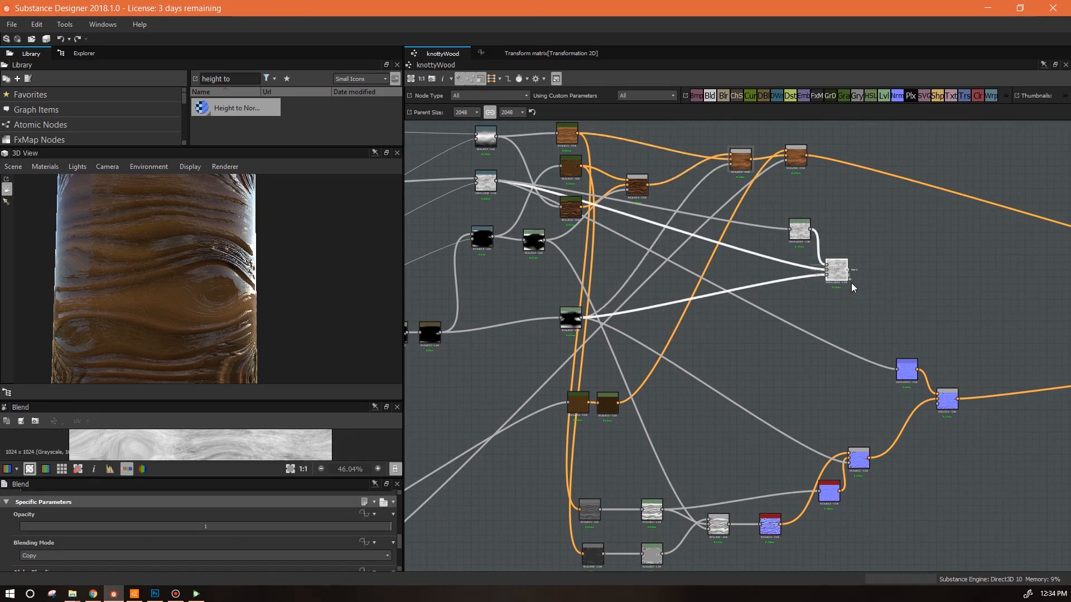
Step: Feed the masked Blend's output into the upper Normal node and preview its normal map
drag(847, 270, 896, 369)
double_click(907, 373)
drag(340, 279, 271, 282)
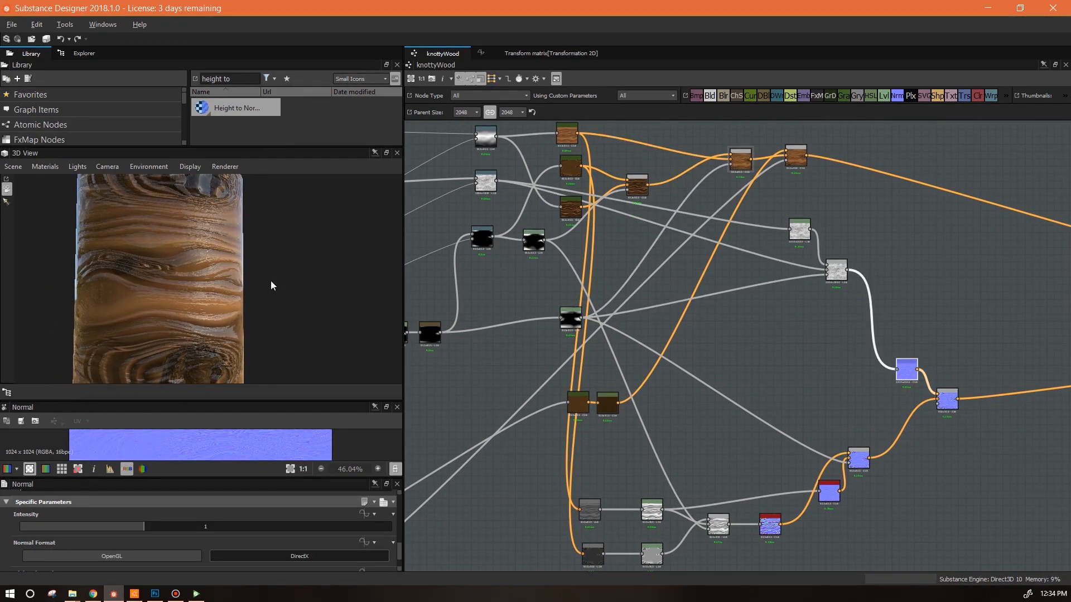
Step: Insert a second Levels node on the link from the lower Warp to the masked Blend's background input
click(796, 264)
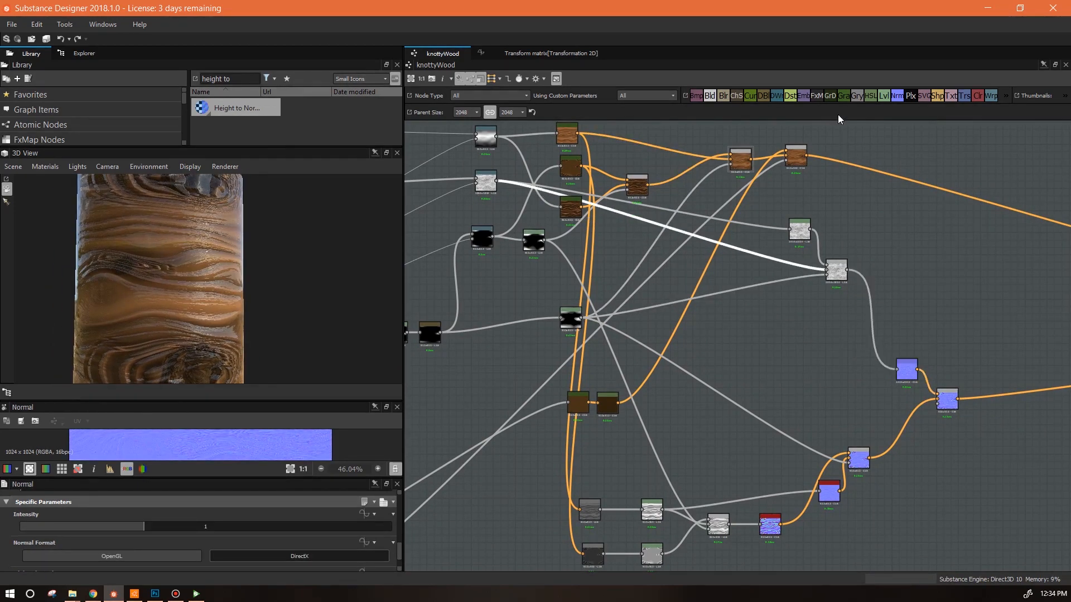
click(885, 96)
drag(659, 226, 798, 266)
Step: Set the Normal node's Intensity to 3 and space the second Levels node below the first
double_click(907, 371)
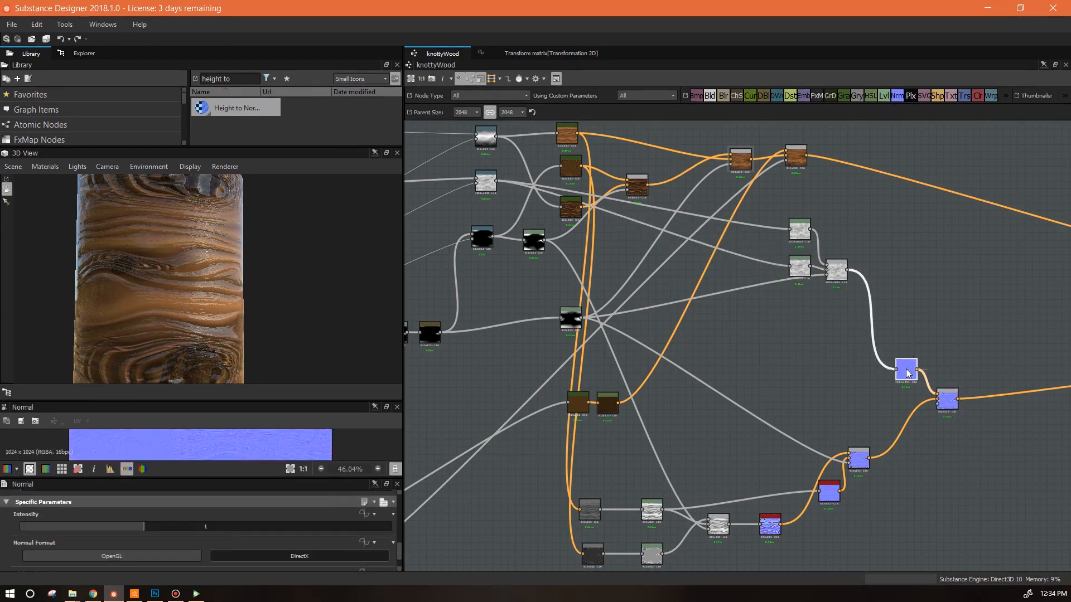
drag(139, 532, 531, 538)
drag(329, 323, 313, 262)
drag(801, 272, 802, 291)
Step: Raise the foreground Levels node's black point to about mid-histogram, pull its white point in slightly, and preview the Normal node
double_click(797, 235)
drag(24, 544, 194, 552)
mouse_move(287, 545)
mouse_down()
mouse_move(299, 548)
mouse_move(286, 549)
mouse_up()
drag(381, 546, 373, 549)
double_click(906, 370)
drag(303, 401, 304, 288)
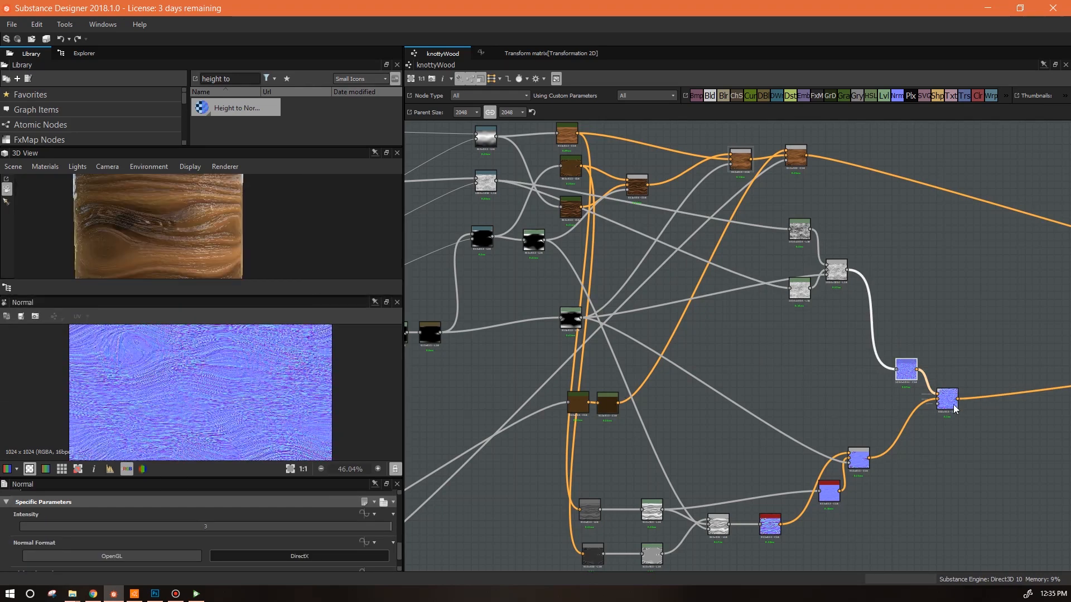
Step: Preview the final normal Blend and brighten the background Levels node by moving its midtone to about a third of the histogram
double_click(948, 399)
scroll(256, 375, up, 5)
click(803, 293)
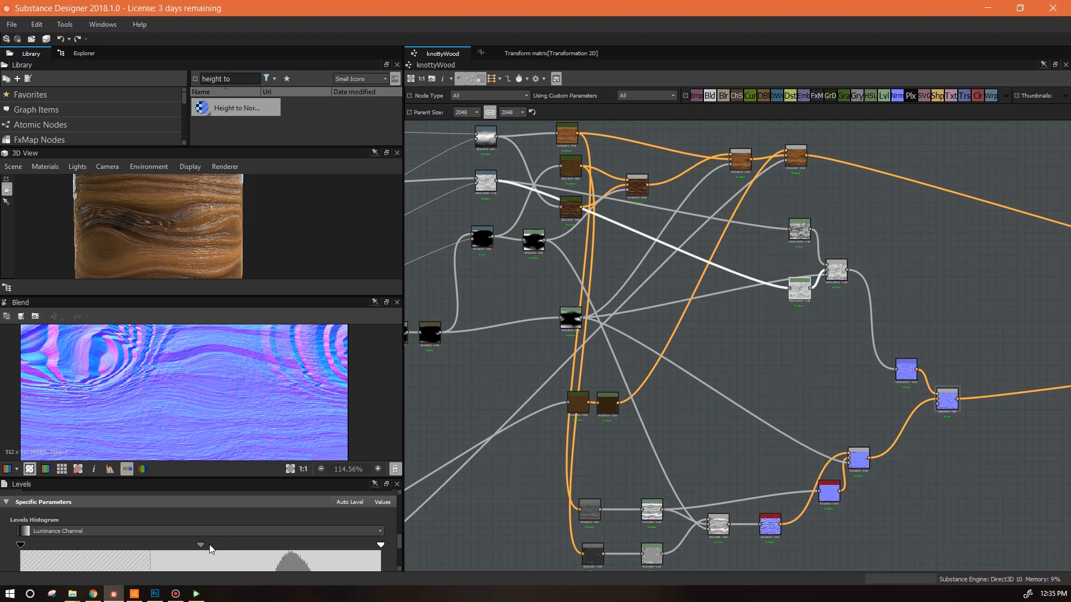
drag(201, 545, 153, 544)
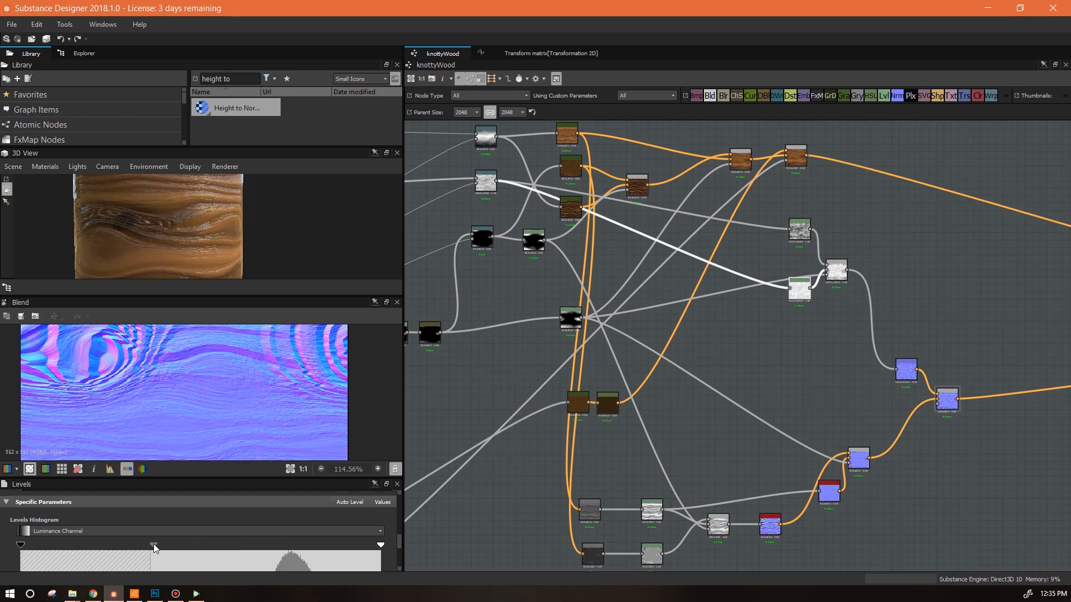
drag(153, 544, 148, 544)
Step: Examine the blended normal map and its grain on the 3D cylinder under different lighting
scroll(276, 404, down, 3)
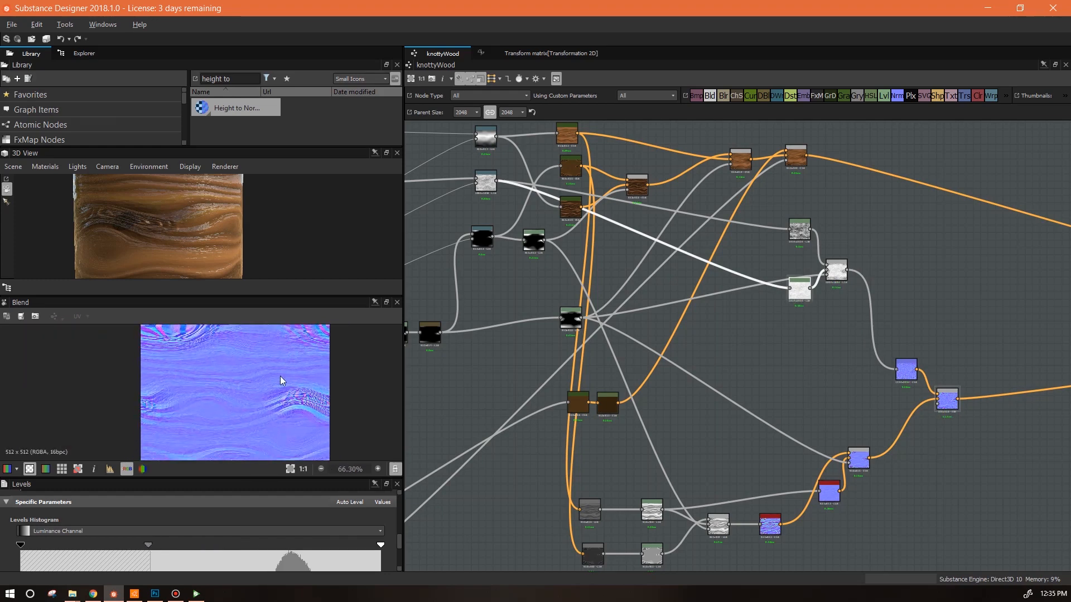
middle_drag(277, 418, 254, 404)
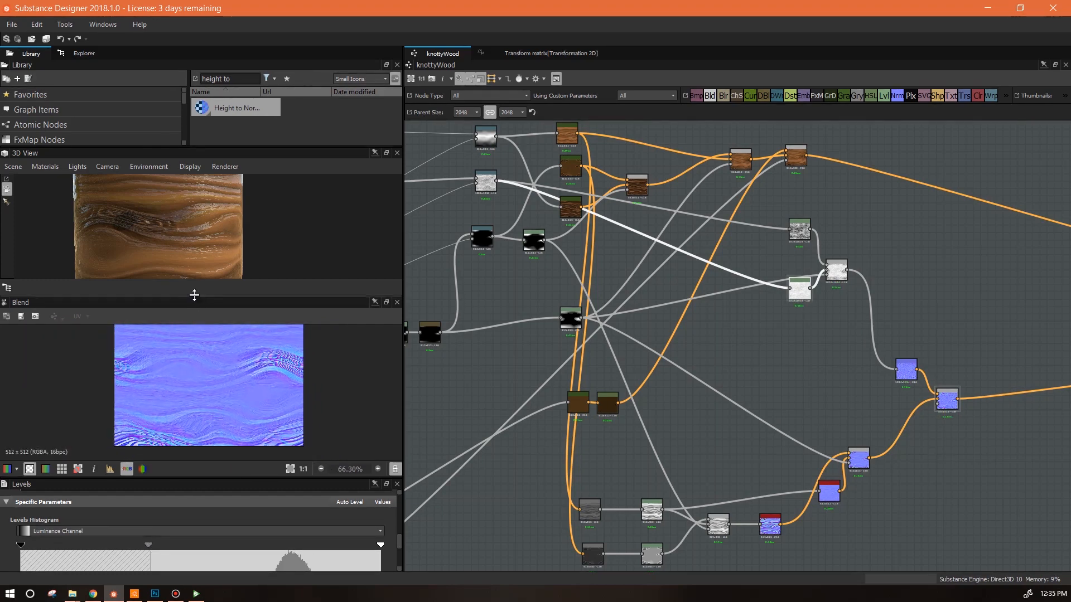
drag(192, 295, 192, 437)
drag(212, 357, 141, 287)
right_drag(139, 282, 413, 476)
drag(251, 339, 170, 347)
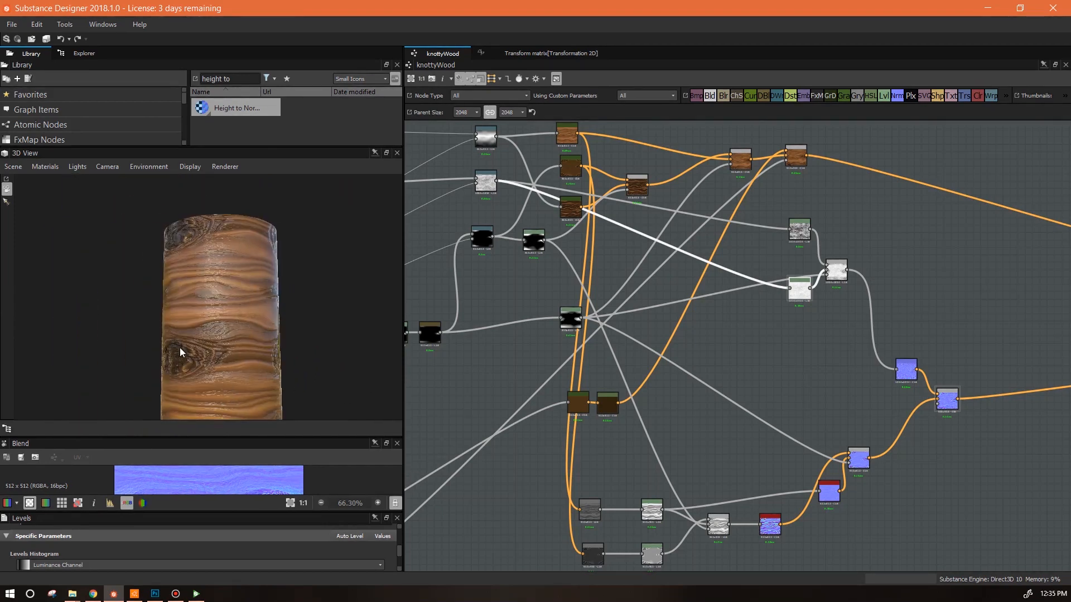
drag(239, 270, 420, 336)
Step: Move the masked Blend and its two Levels nodes down beside the upper Normal node
drag(838, 267, 871, 344)
drag(798, 287, 824, 361)
drag(796, 234, 823, 331)
middle_drag(754, 424, 629, 367)
scroll(243, 323, down, 2)
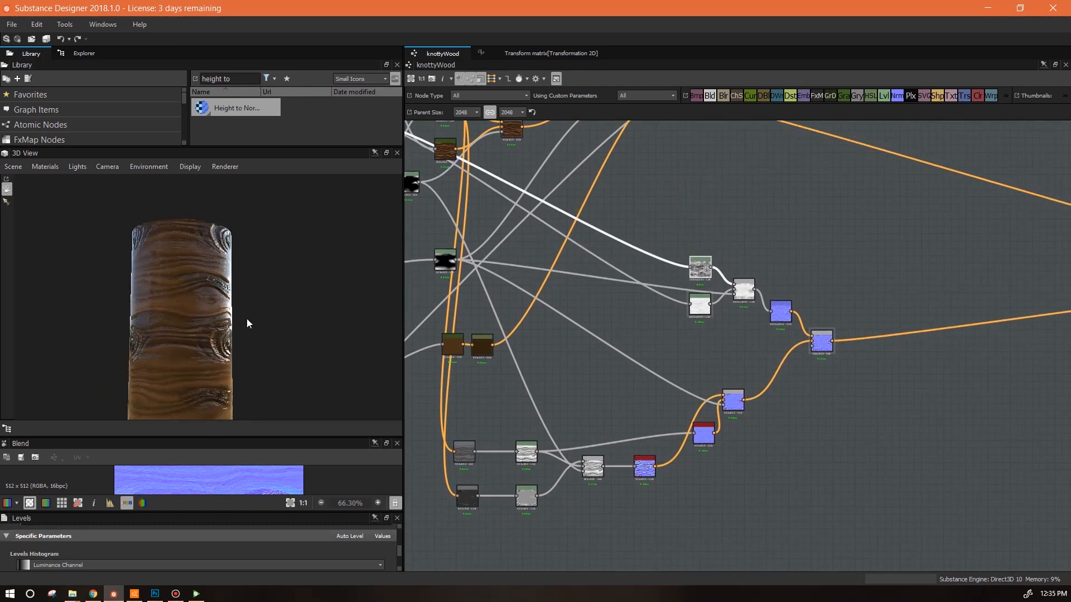
Step: Open the default material's settings to check height scale, normal format and tiling, and inspect the cylinder's surface
scroll(248, 321, down, 2)
middle_drag(250, 315, 267, 277)
drag(267, 322, 171, 324)
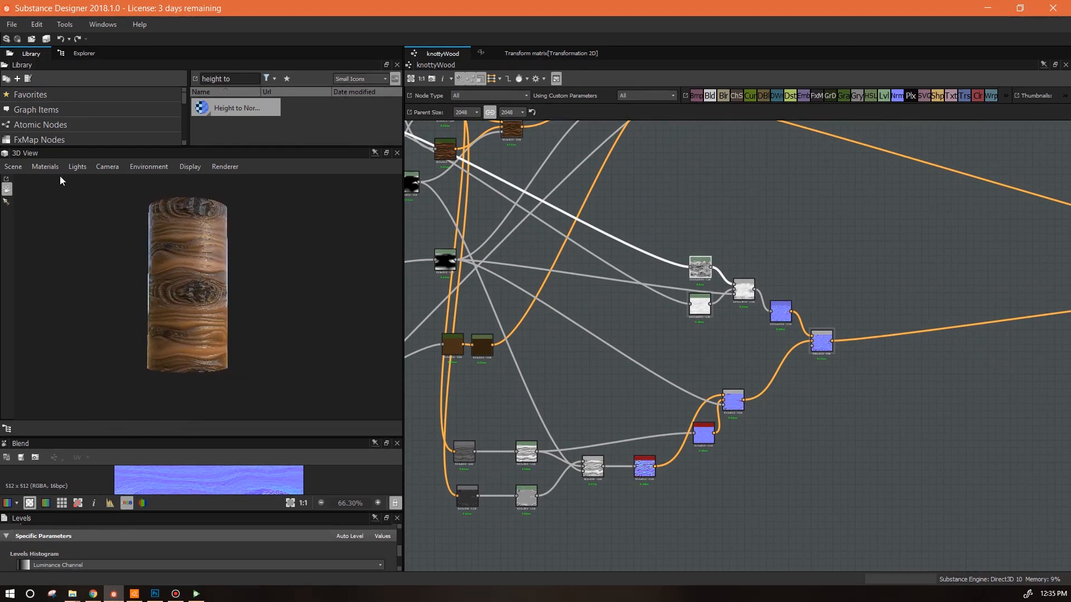
click(43, 168)
mouse_move(49, 182)
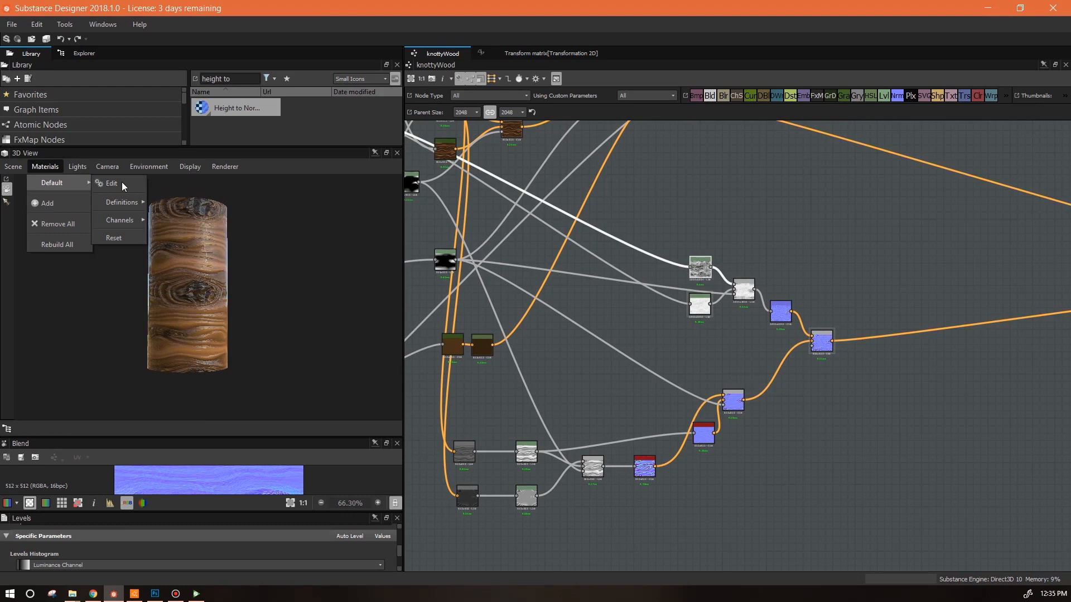
click(122, 183)
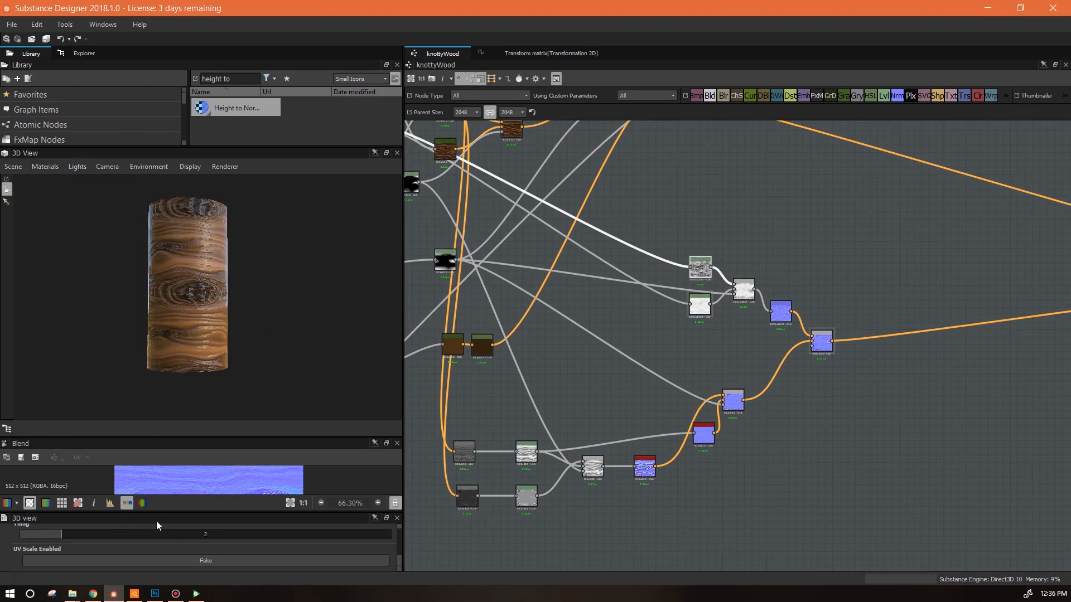
drag(161, 512, 162, 375)
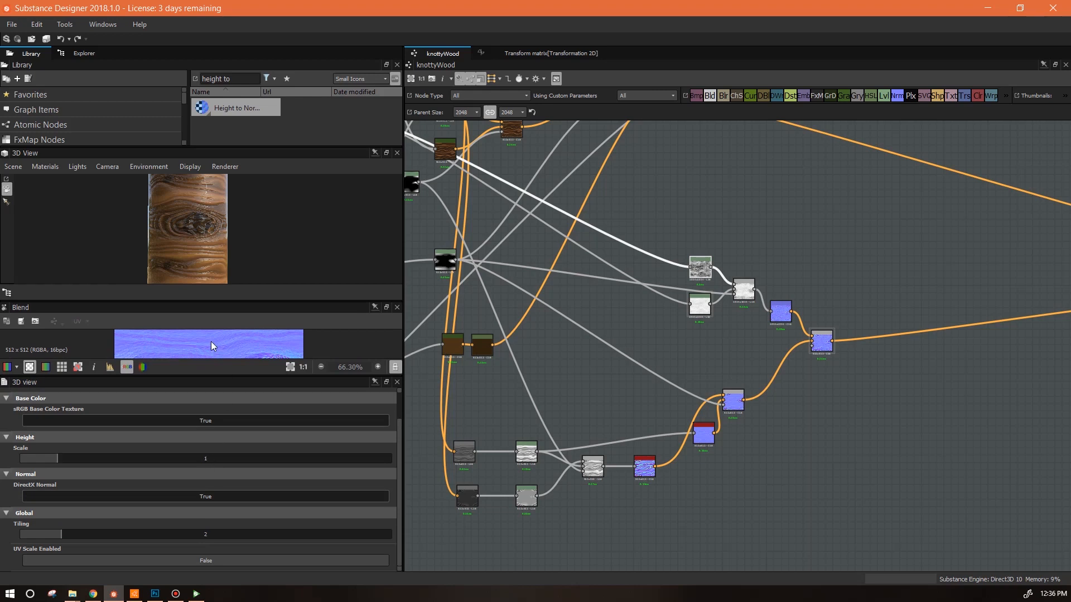
drag(212, 302, 223, 451)
drag(274, 385, 319, 370)
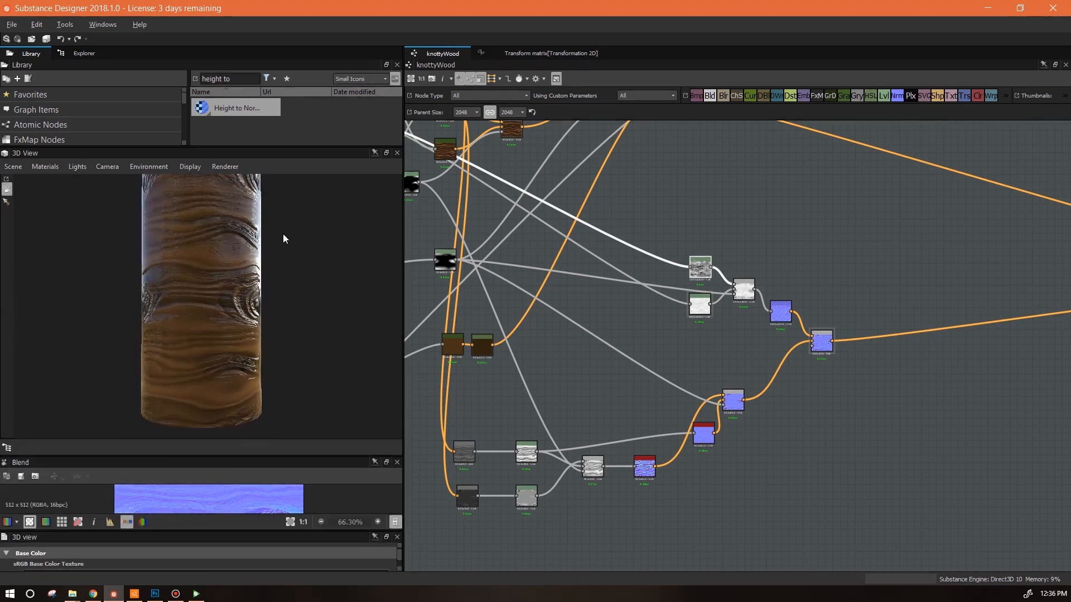
Step: Add a Blend node fed by the bevel node's normal output and preview it
middle_drag(848, 424, 830, 430)
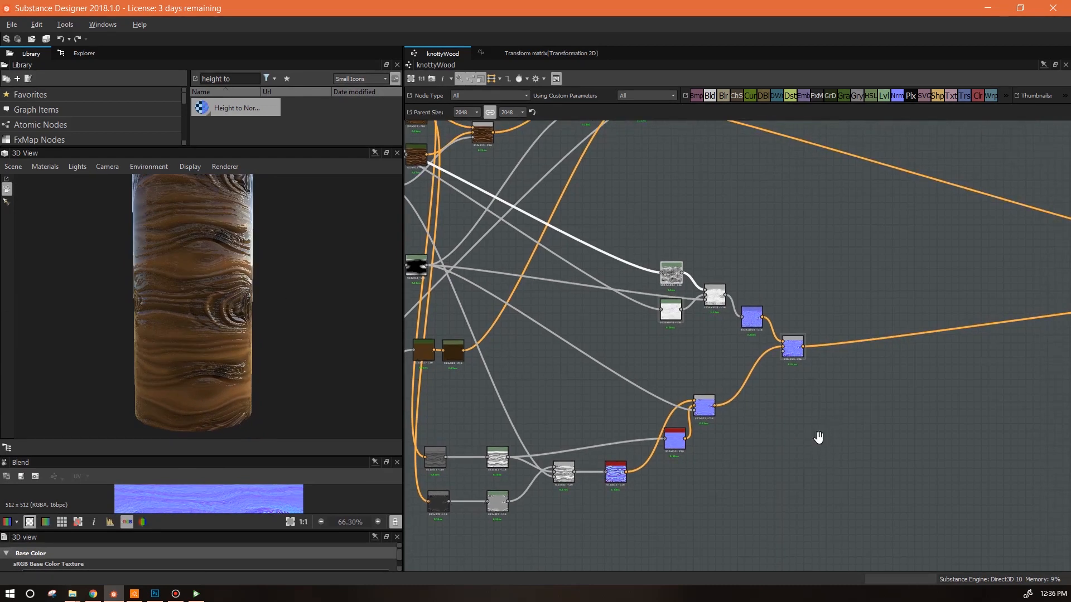
middle_drag(507, 302, 610, 348)
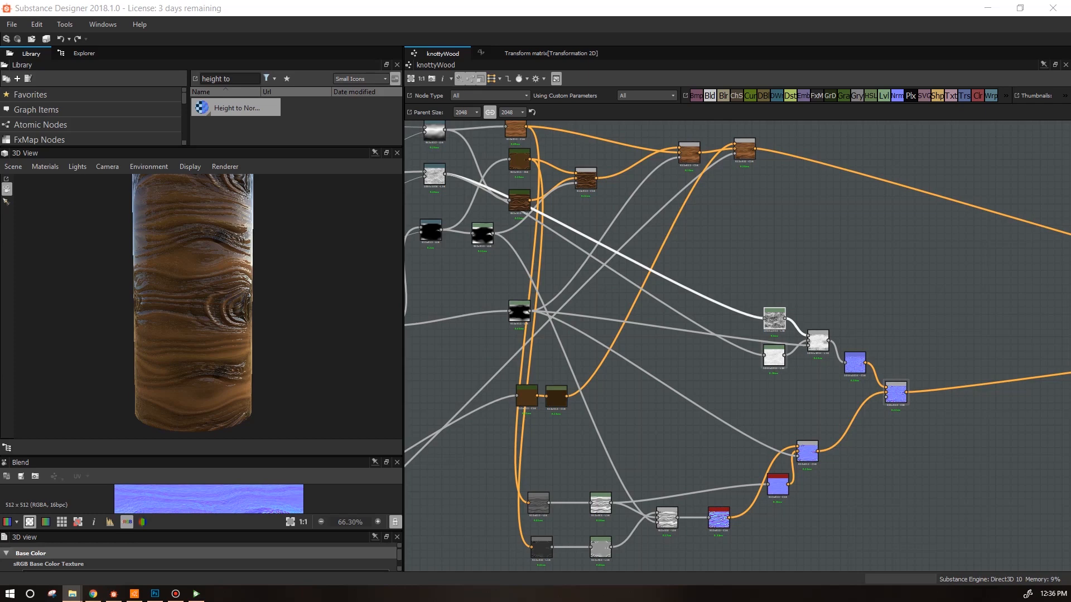
middle_drag(886, 463, 909, 393)
scroll(788, 406, down, 2)
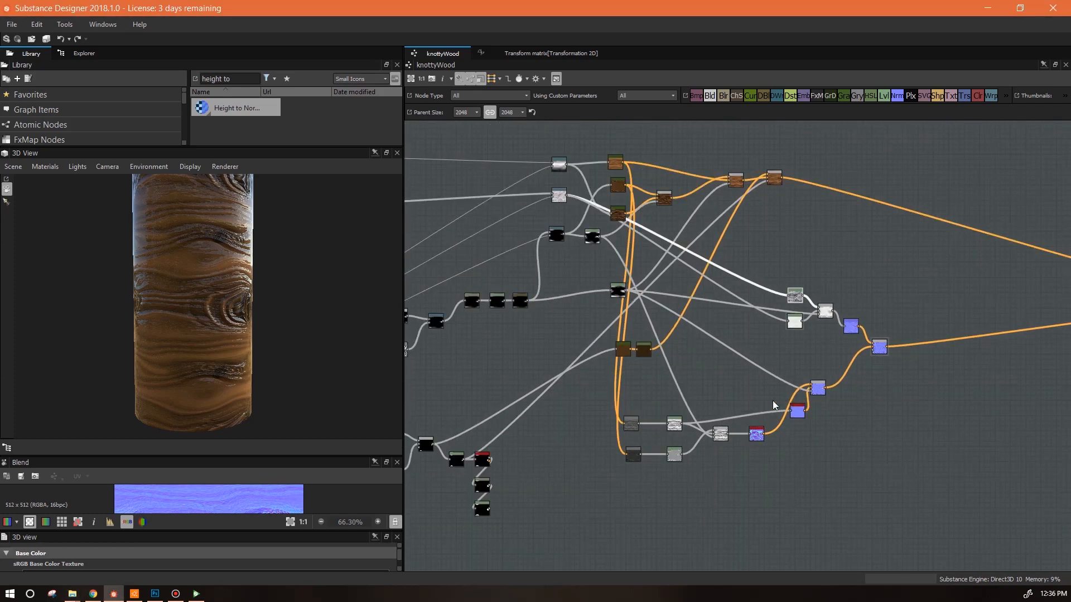
middle_drag(574, 497, 645, 463)
click(562, 428)
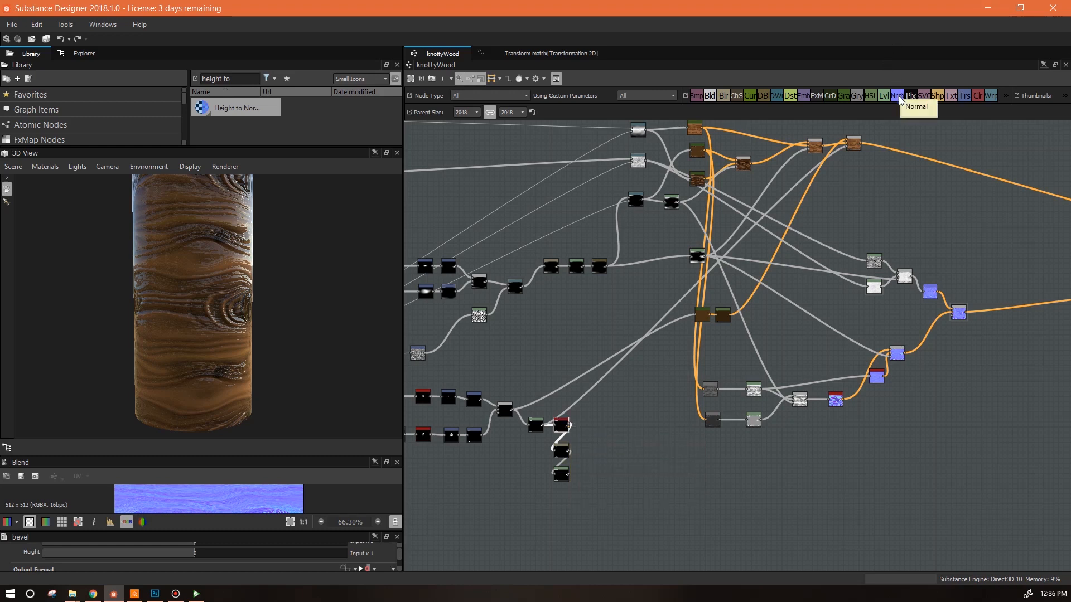
drag(710, 95, 568, 426)
drag(316, 440, 316, 285)
scroll(310, 395, down, 5)
middle_drag(309, 395, 269, 433)
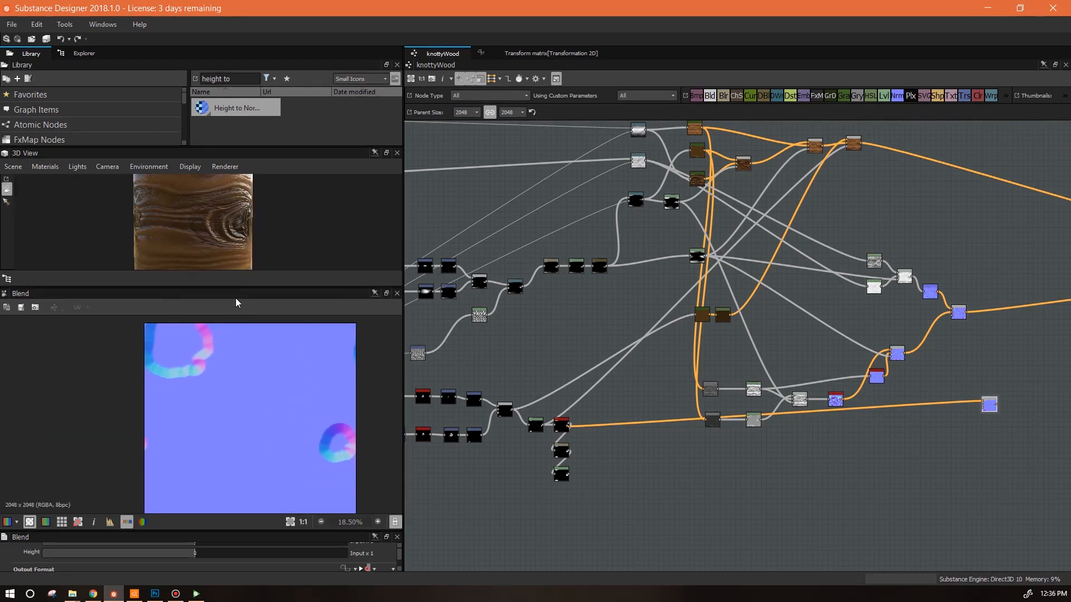
Step: Connect the lowest Levels node below the bevel to the new Blend's opacity input and move the Blend down to clear space
drag(995, 411, 990, 390)
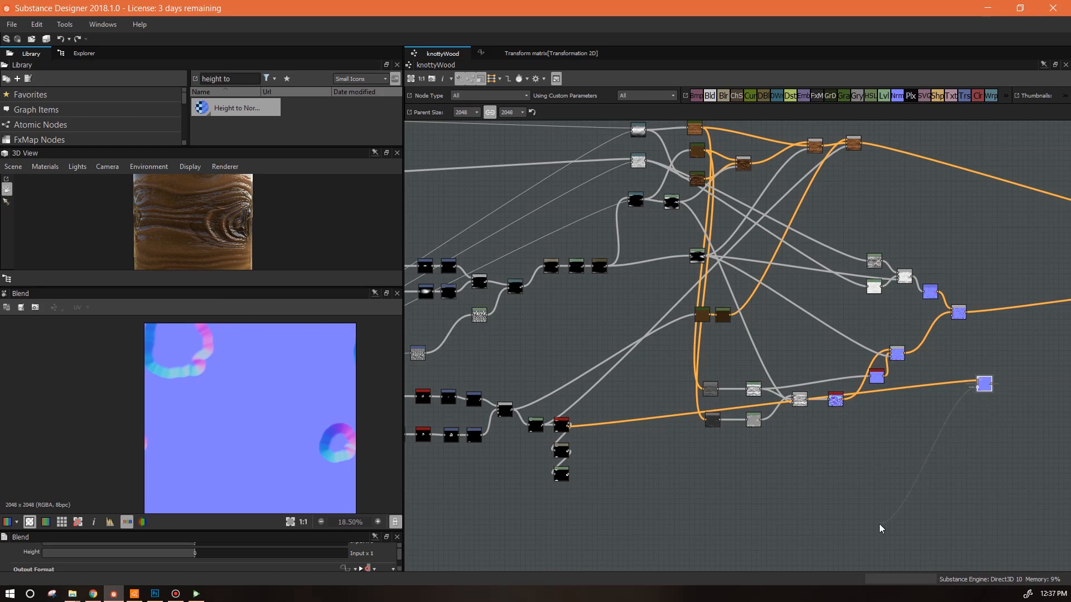
drag(573, 478, 570, 475)
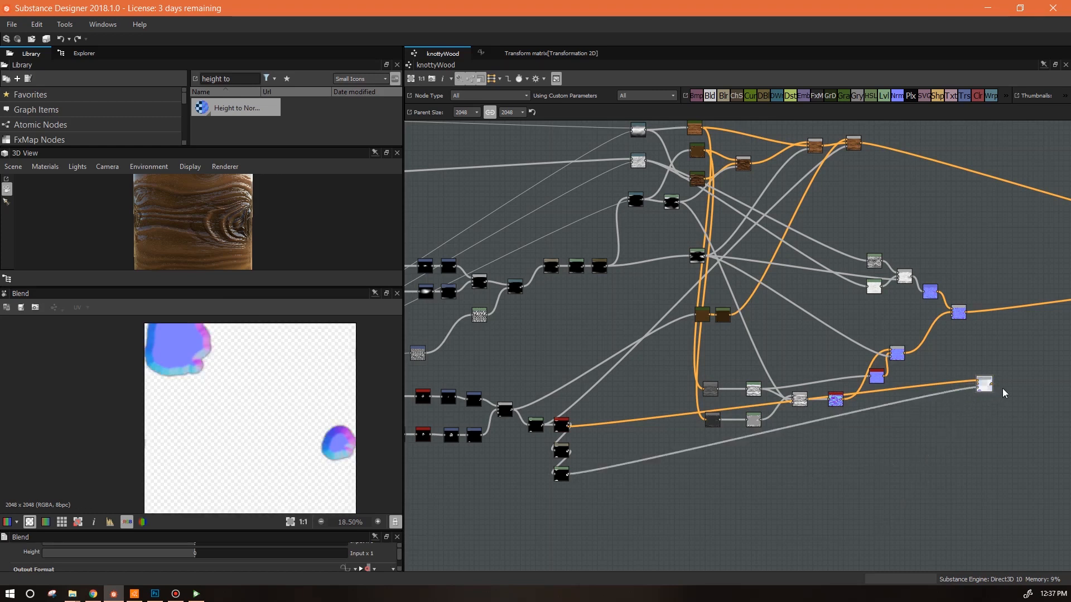
drag(989, 386, 952, 458)
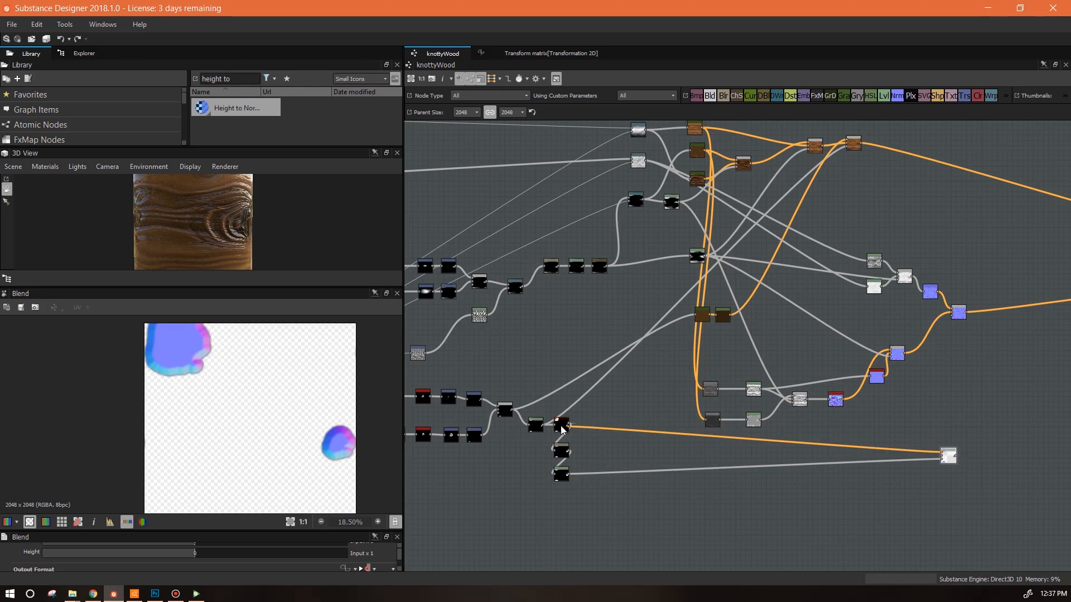
Step: Add a Height to Normal World Units node fed by the cracked knot pattern Blend, placed below the bevel's normal Blend
double_click(505, 410)
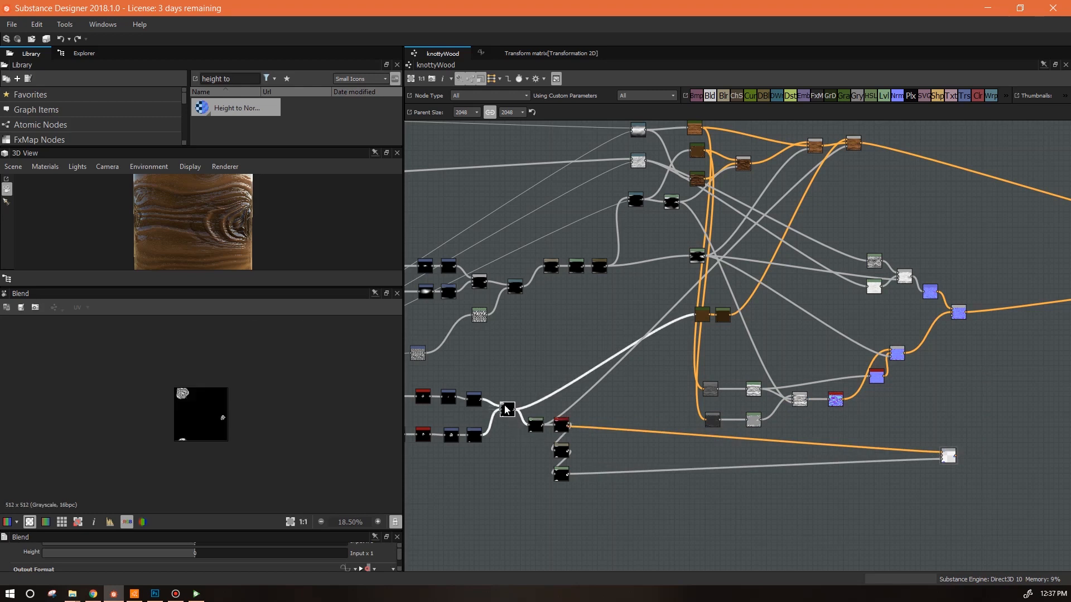
scroll(521, 449, up, 4)
scroll(520, 448, down, 2)
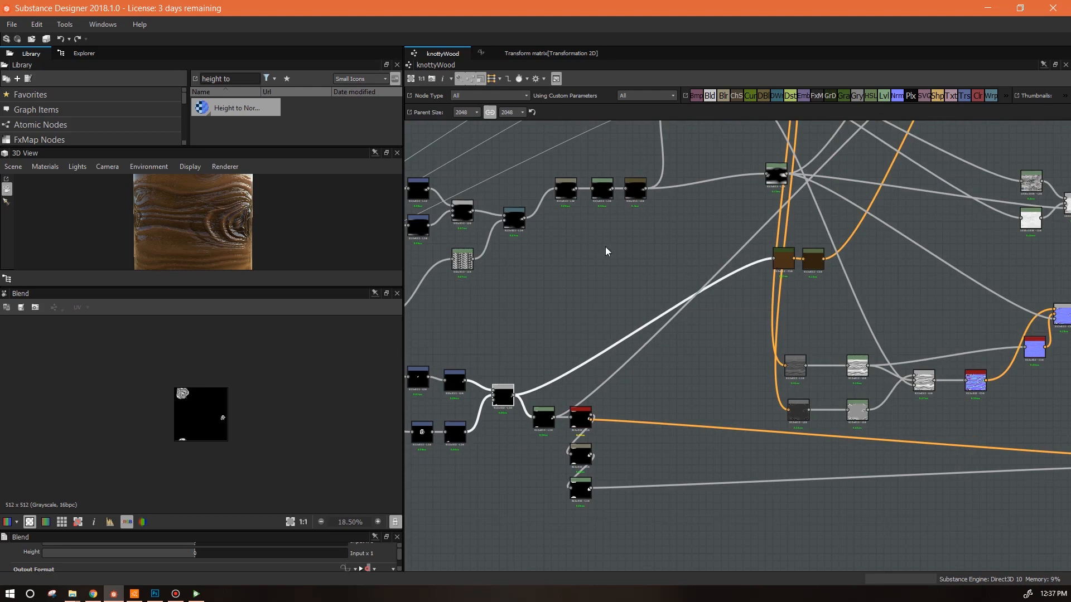
drag(223, 108, 917, 511)
middle_drag(626, 417, 565, 274)
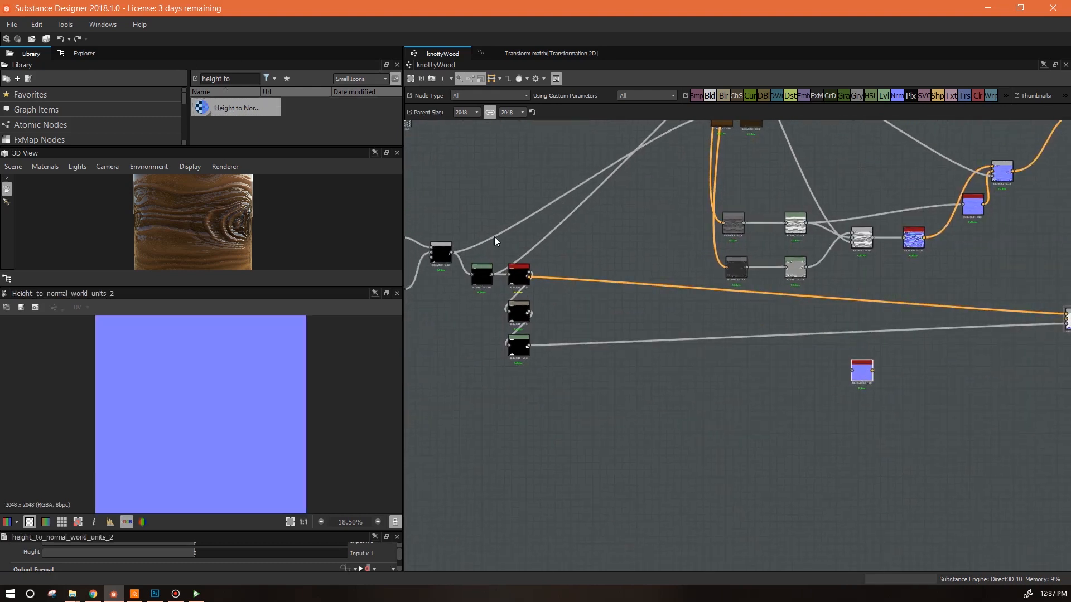
click(450, 253)
middle_drag(502, 284, 702, 279)
middle_drag(908, 398, 658, 370)
click(808, 350)
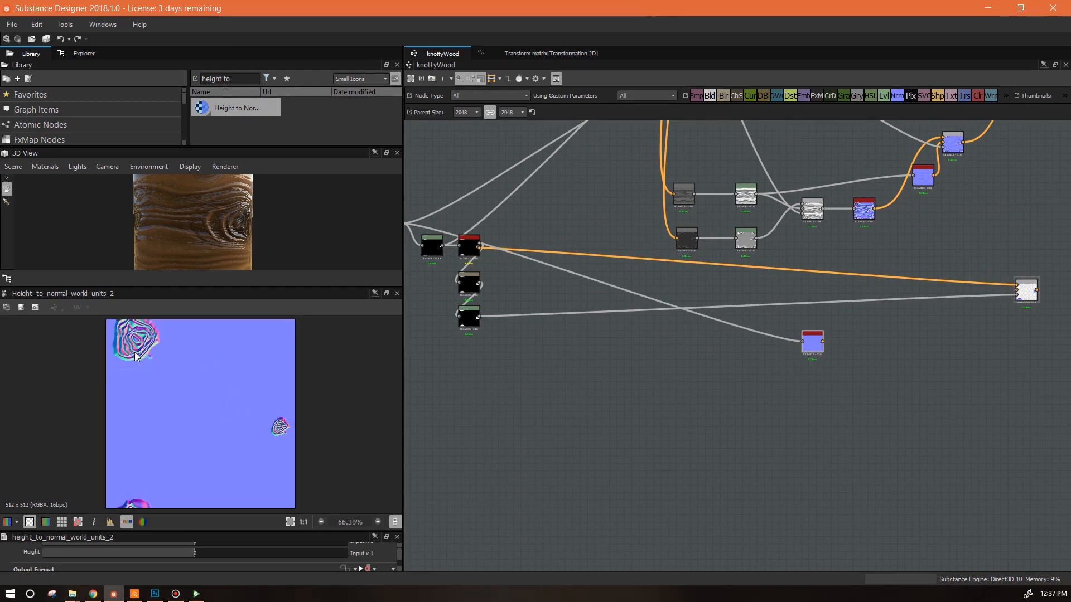
Step: Add a Blend node combining the cracked knot Height to Normal World Units node as foreground with the bevel's normal output as background
middle_drag(714, 431, 701, 422)
drag(701, 422, 811, 344)
middle_drag(812, 420, 843, 446)
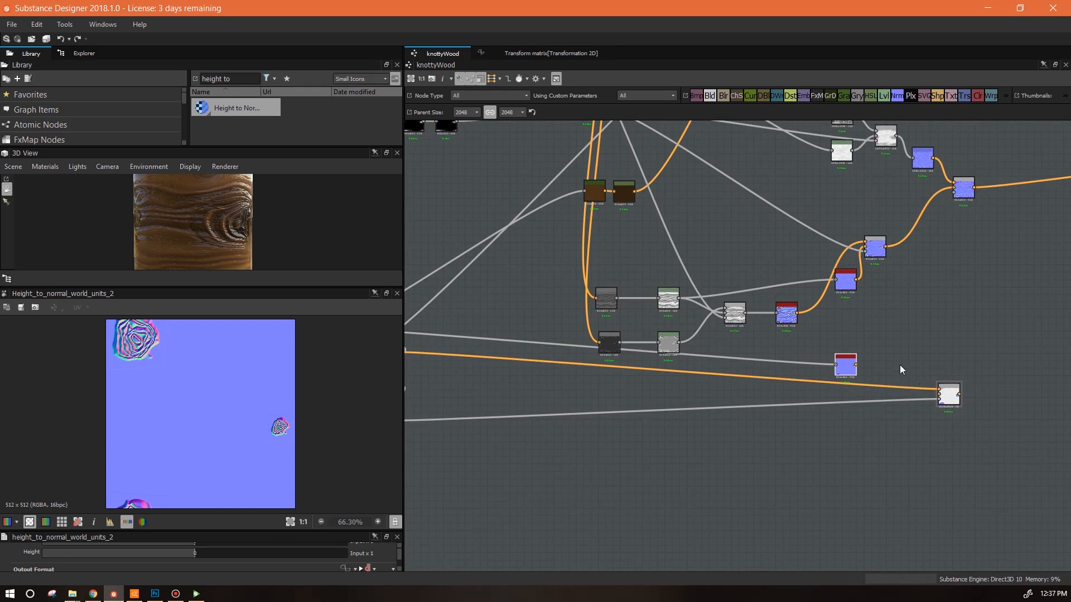
drag(709, 96, 894, 347)
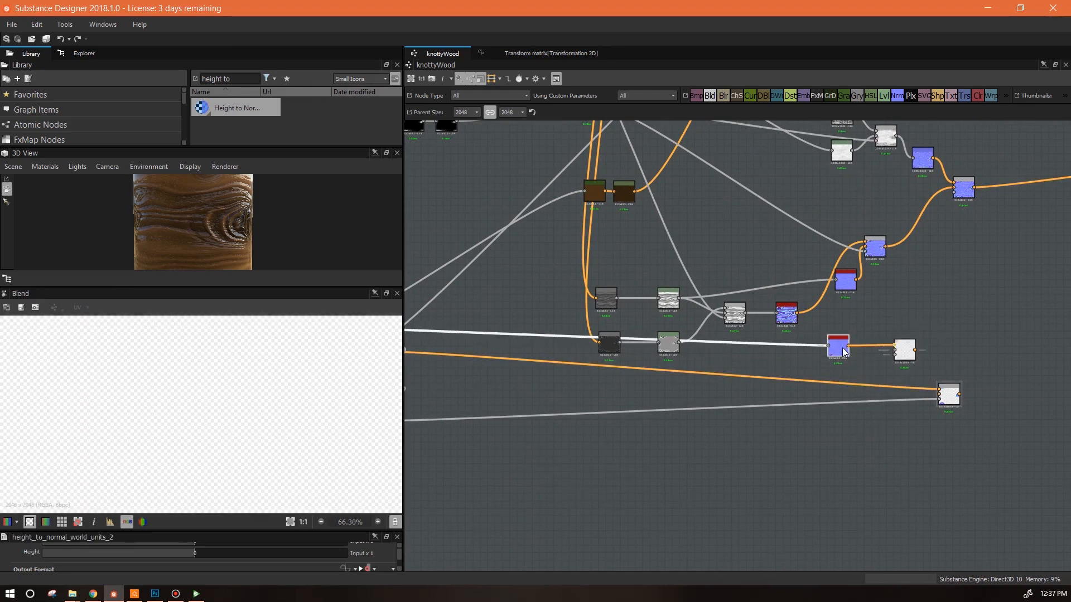
mouse_move(939, 390)
mouse_down()
mouse_move(895, 351)
mouse_move(937, 389)
mouse_up()
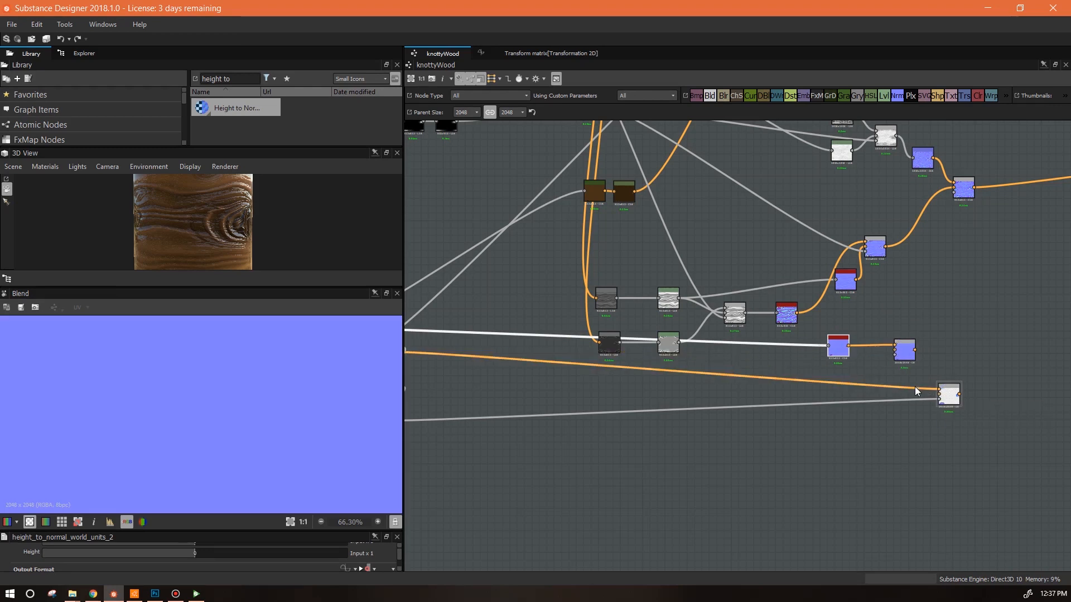
click(894, 350)
middle_drag(685, 481, 952, 462)
click(670, 334)
middle_drag(821, 421, 386, 453)
click(737, 367)
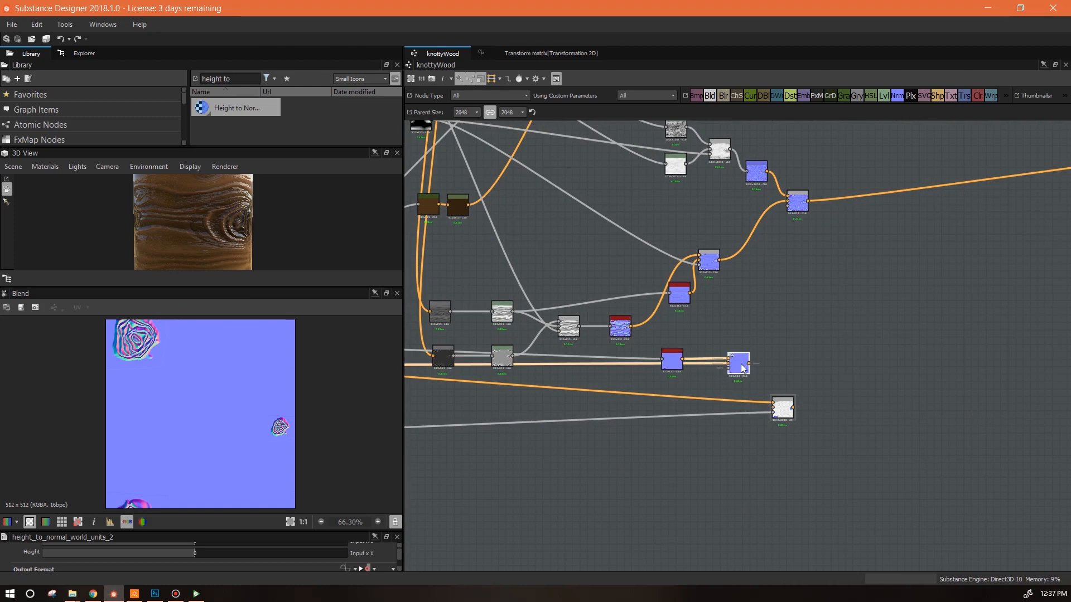
Step: Set the new knot normal Blend's blending mode to Overlay
drag(348, 525, 348, 401)
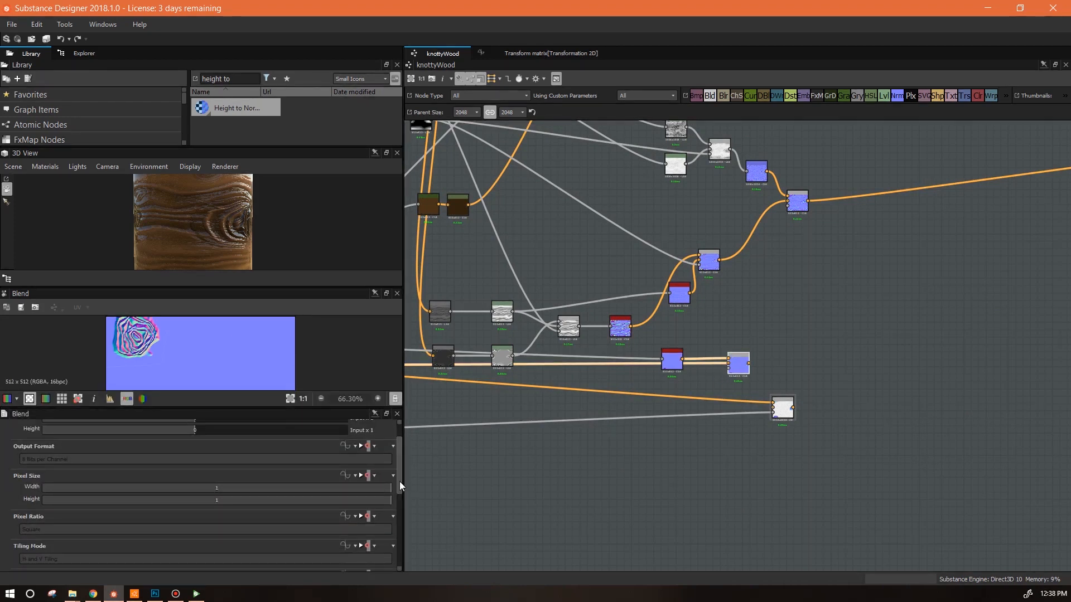
scroll(400, 481, down, 3)
click(346, 489)
click(258, 578)
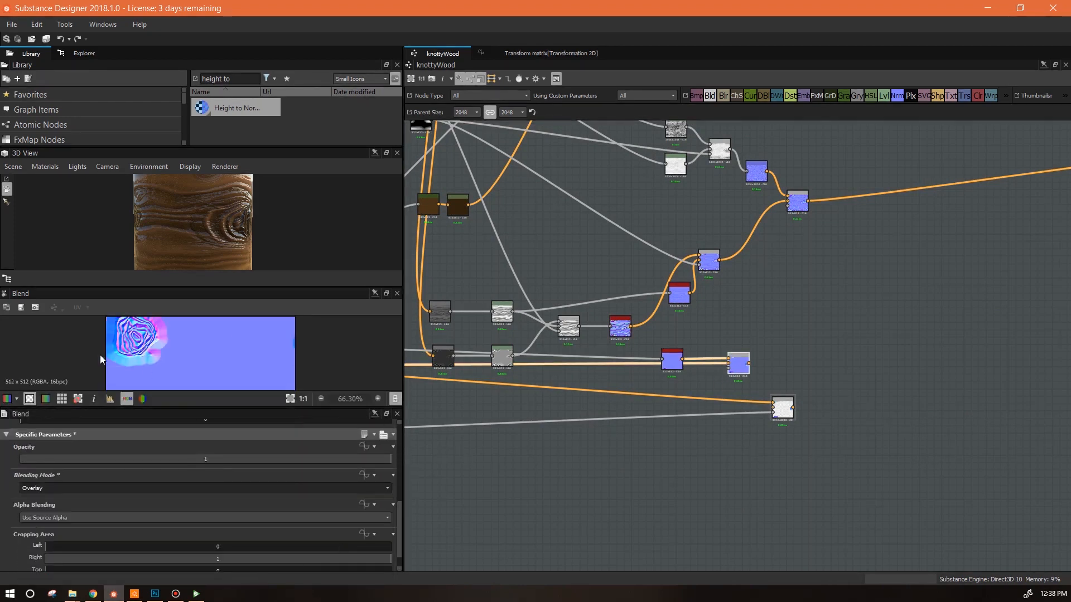
Step: Connect the Overlay Blend to the masked knot Blend's foreground input and preview the masked result in an enlarged 2D view
drag(742, 368, 774, 403)
double_click(783, 407)
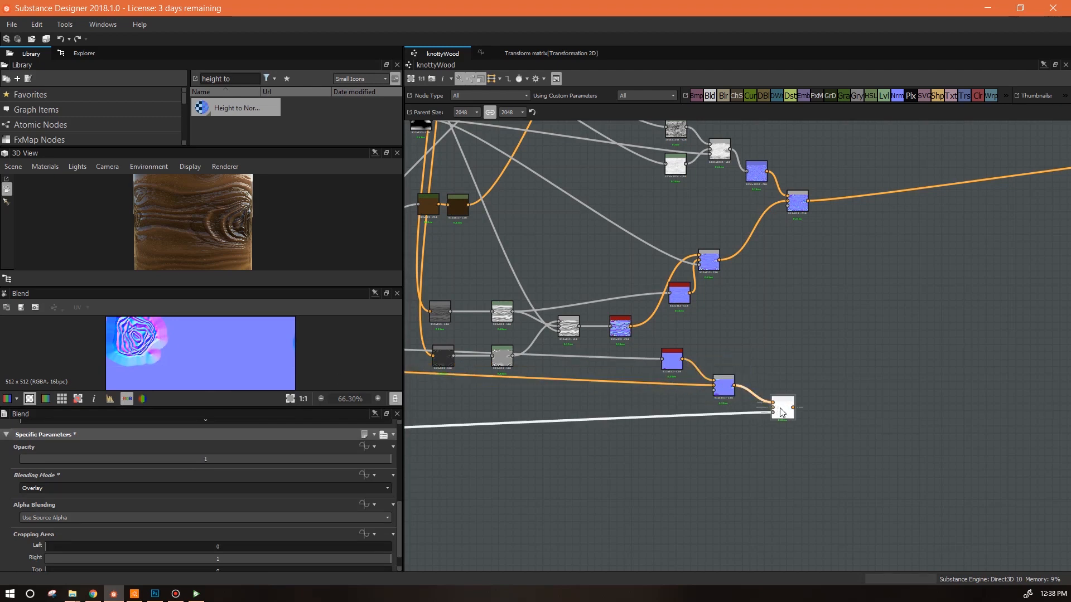
scroll(301, 372, down, 6)
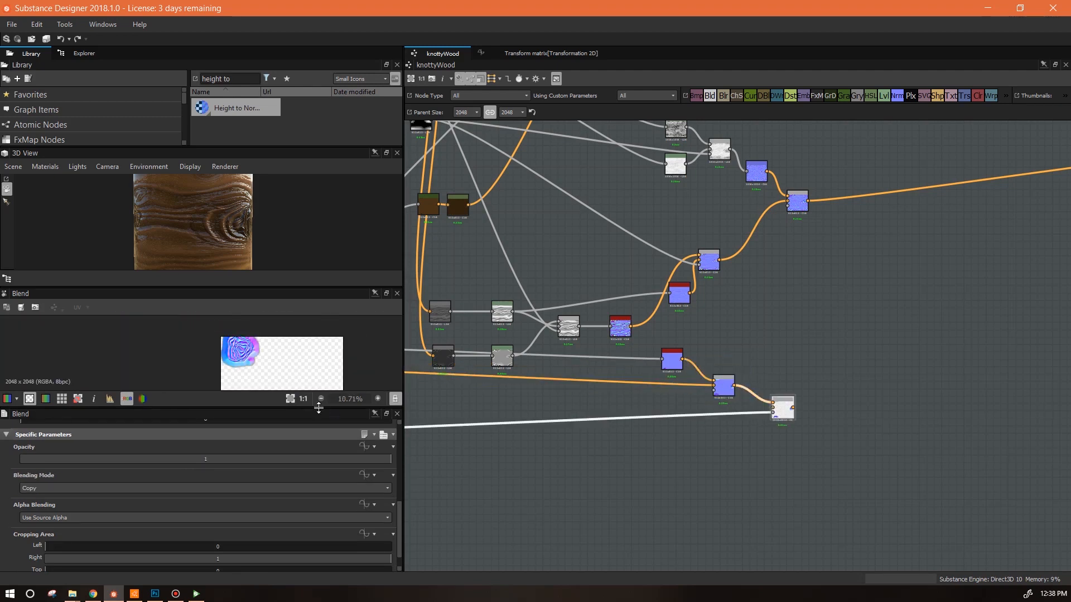
drag(268, 408, 268, 528)
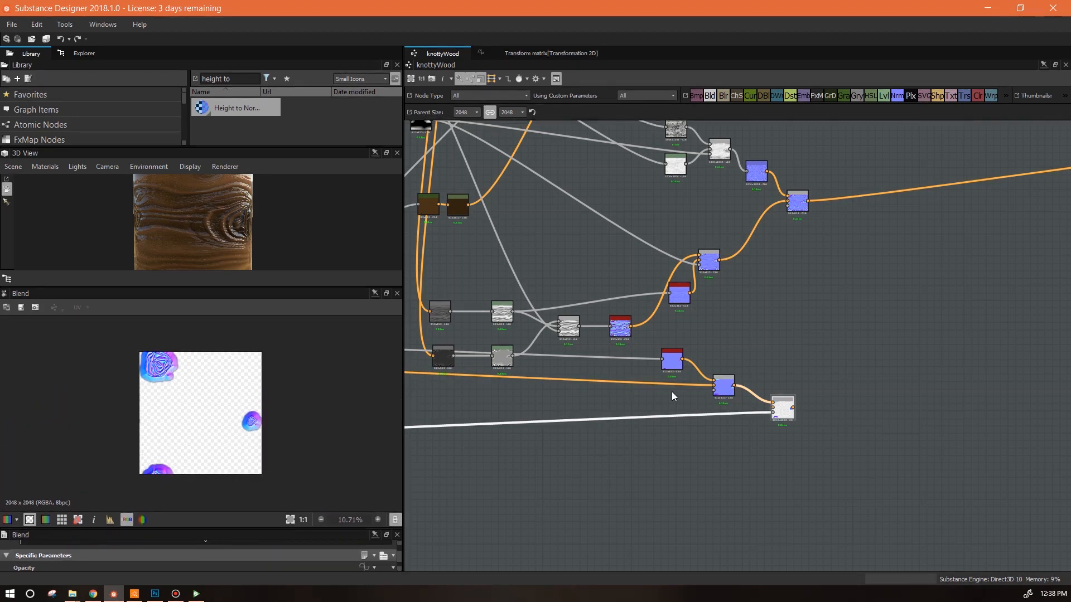
Step: Move the Overlay Blend up beside the knots' Height to Normal World Units node to tidy the chain
click(724, 386)
scroll(724, 386, up, 4)
drag(724, 390, 669, 391)
drag(849, 451, 775, 416)
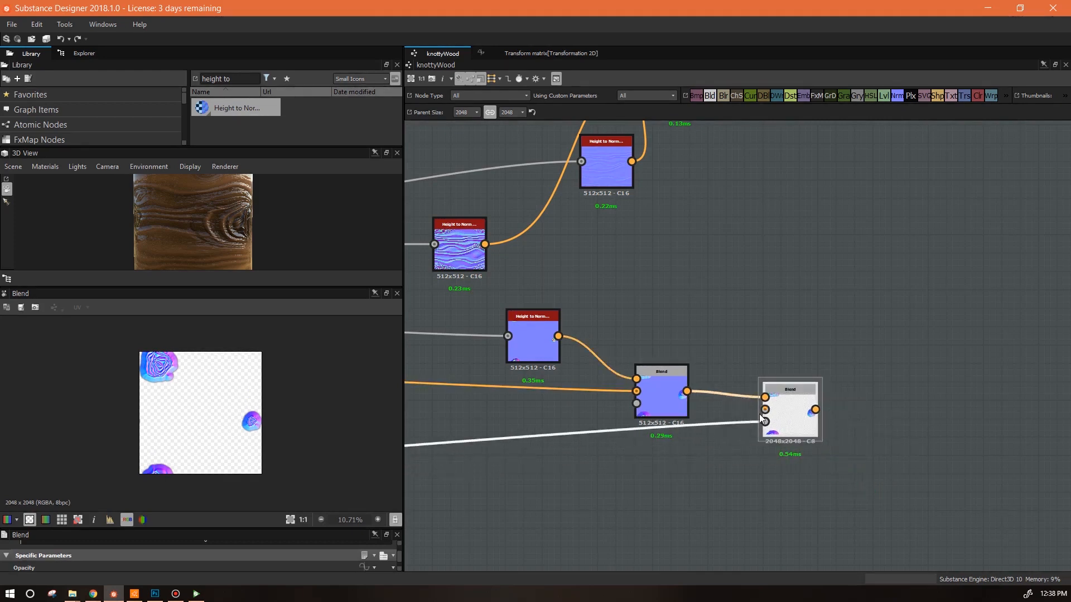
drag(667, 403, 649, 367)
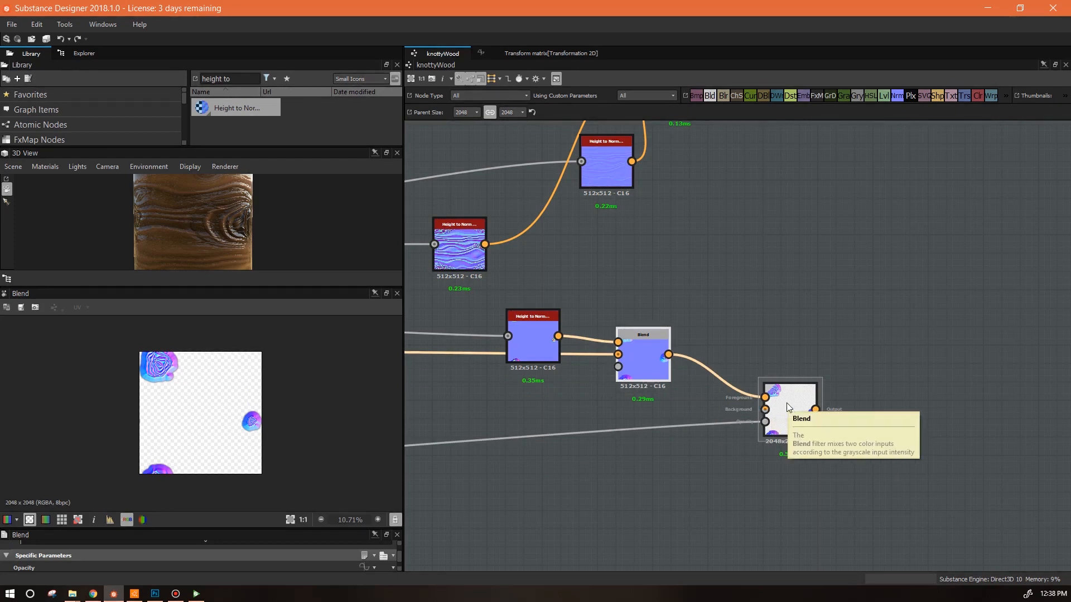
Step: Examine the wood cylinder in an enlarged 3D view and trace the base color and normal connections to the output nodes
scroll(787, 403, down, 3)
middle_drag(846, 383, 764, 433)
middle_drag(746, 285, 870, 305)
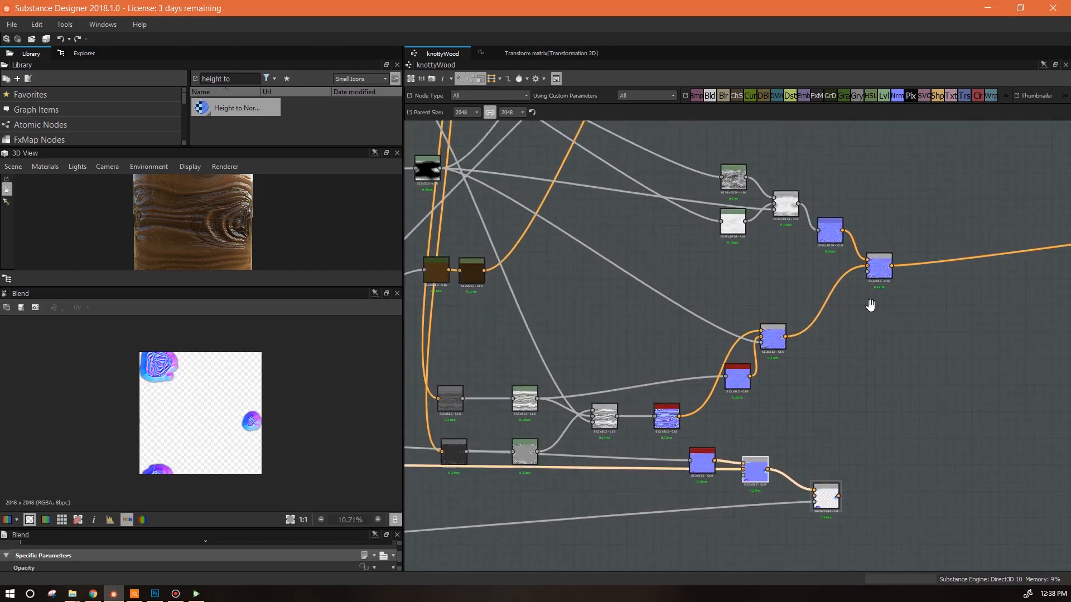
middle_drag(708, 304, 902, 370)
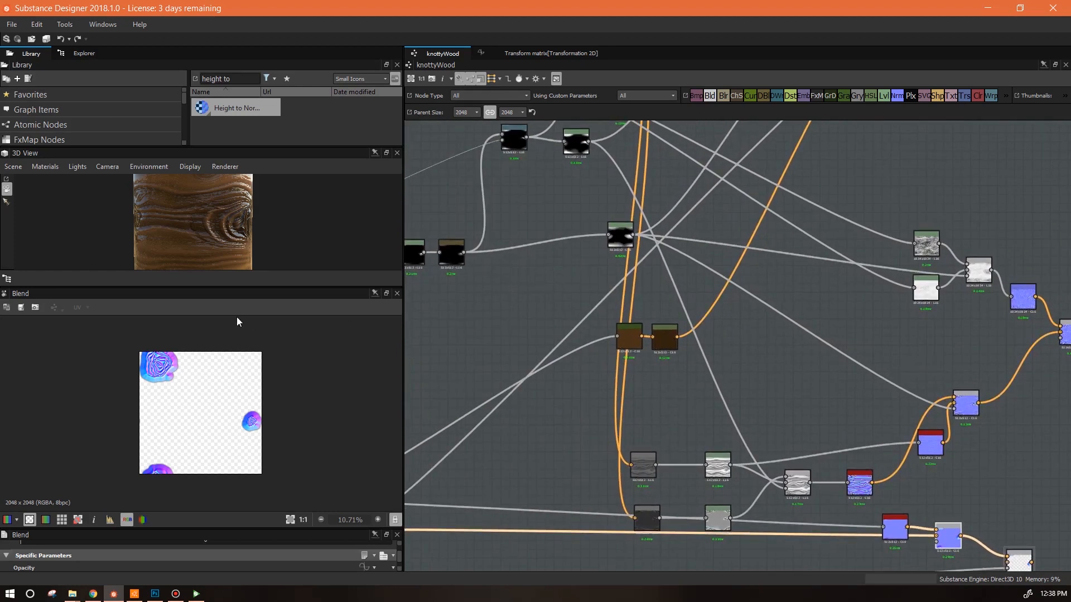
drag(215, 286, 215, 444)
middle_drag(628, 320, 962, 339)
scroll(967, 341, up, 5)
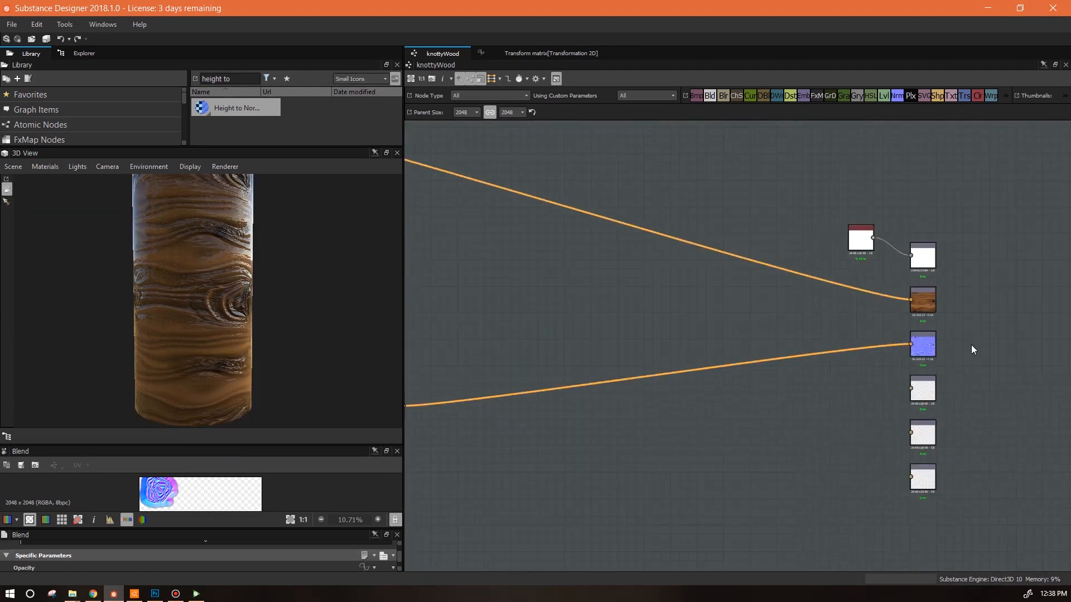
scroll(826, 330, down, 6)
middle_drag(727, 325, 918, 327)
scroll(644, 276, up, 3)
Step: Set the output size of the three upper wood Gradient Map nodes to Relative to Parent
click(624, 186)
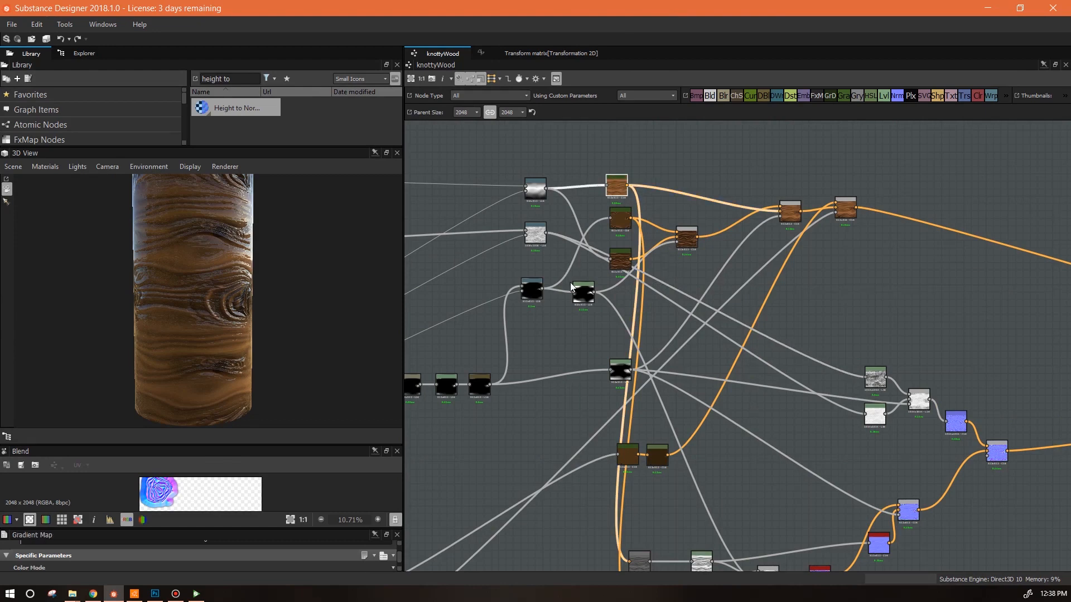
drag(356, 528, 356, 323)
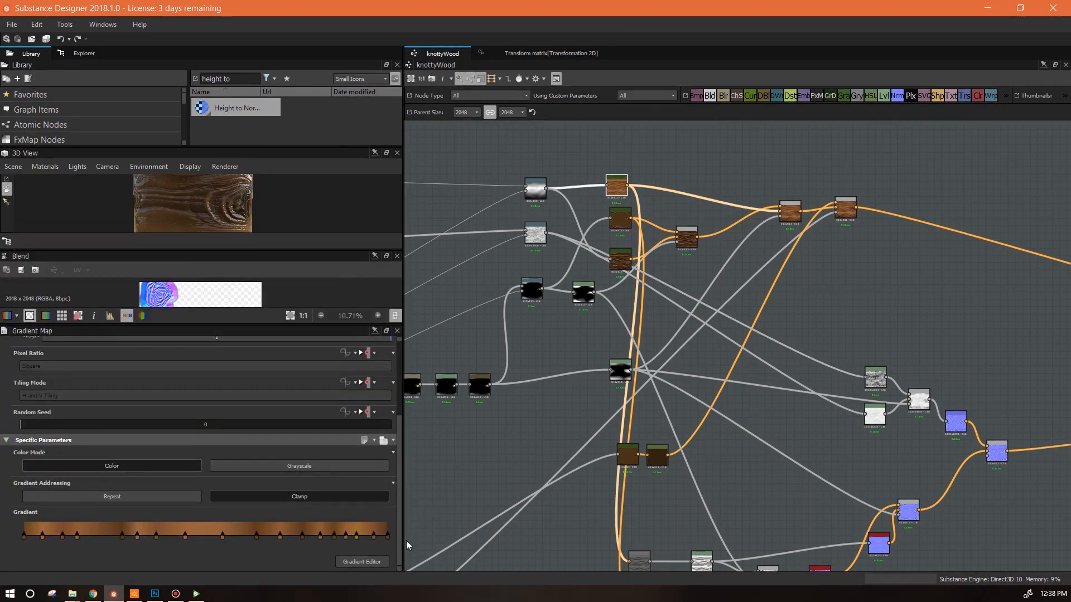
click(621, 219)
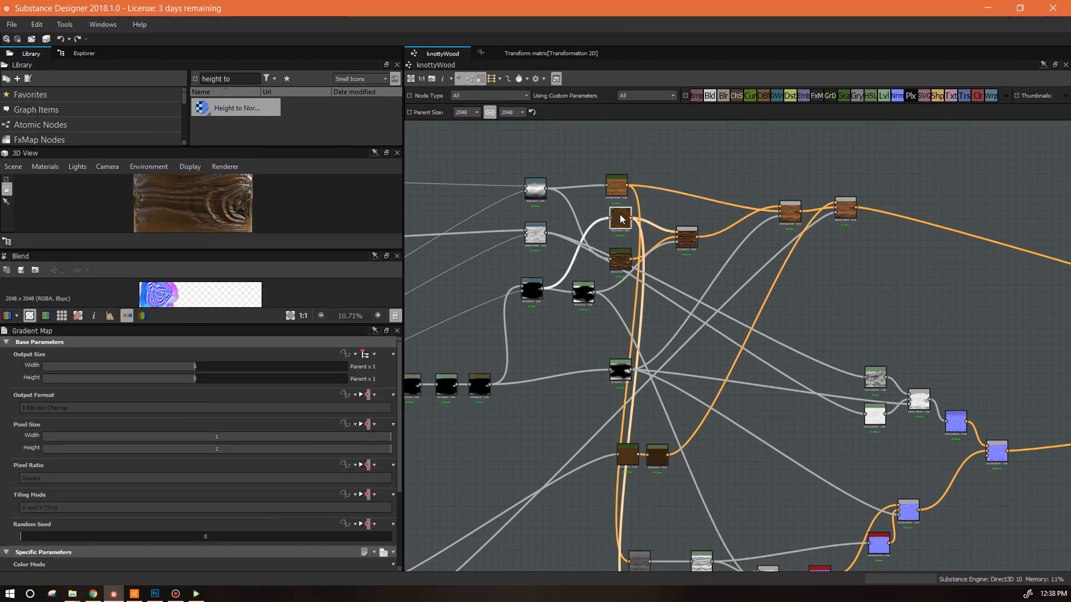
click(377, 357)
click(373, 387)
click(368, 354)
click(394, 385)
Step: Set the output size of the lower knot Gradient Map node to Relative to Parent
middle_drag(609, 485, 692, 442)
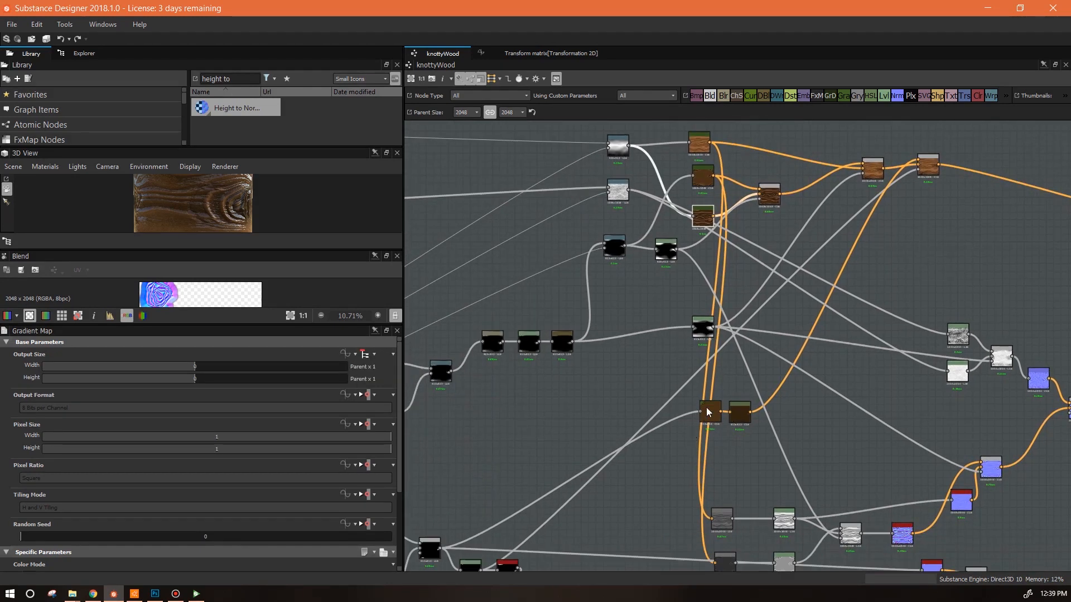
drag(674, 255, 667, 249)
middle_drag(720, 481, 723, 338)
click(717, 268)
click(369, 353)
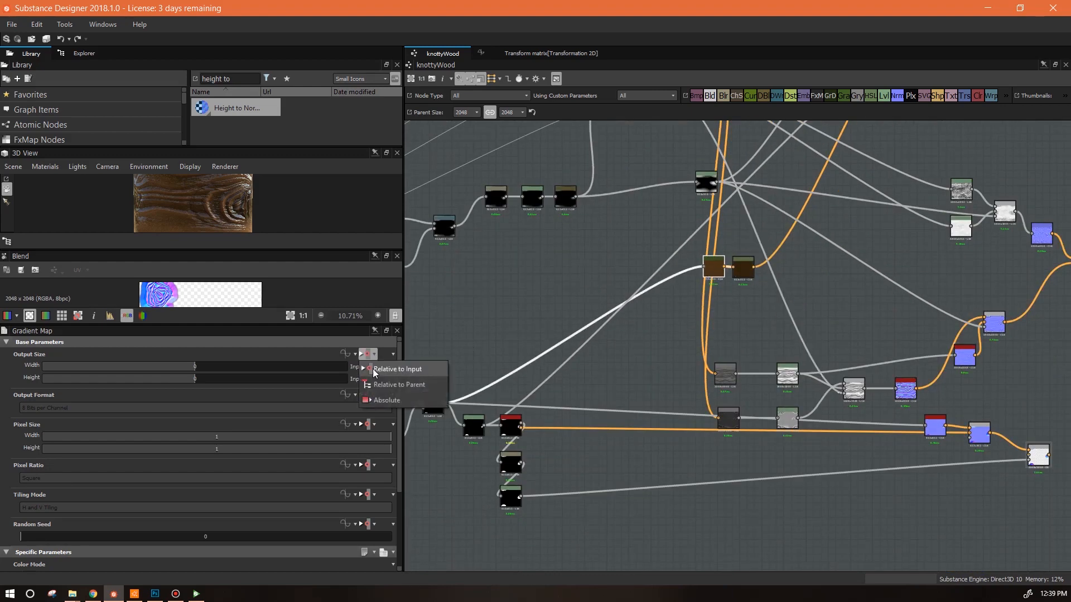
click(394, 385)
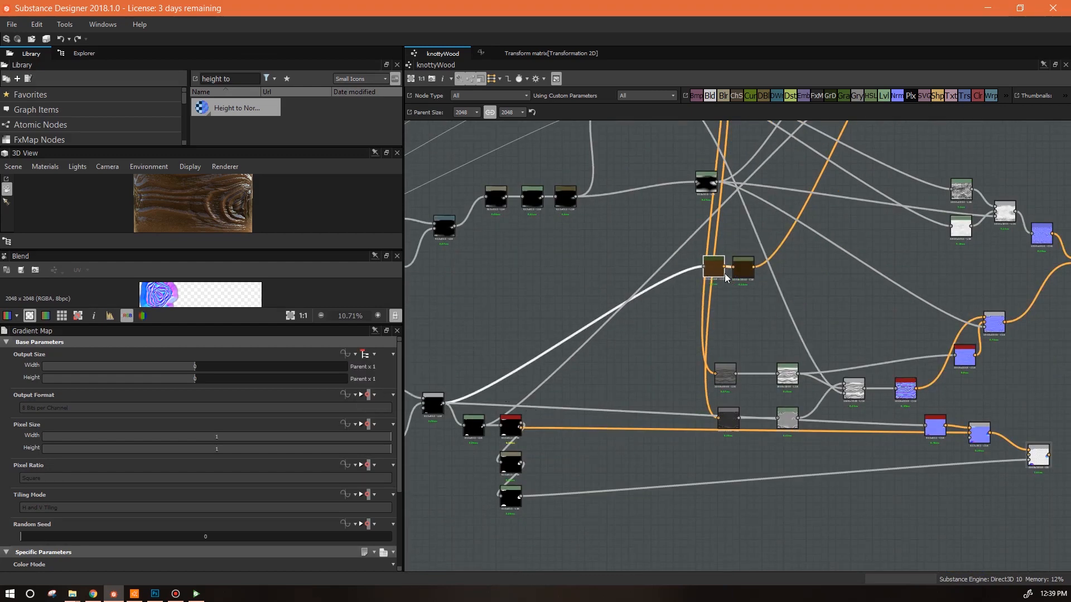
Step: Move the lower grayscale conversion and its Levels node up slightly to tidy the grain detail branch
middle_drag(708, 265, 775, 473)
scroll(731, 190, up, 2)
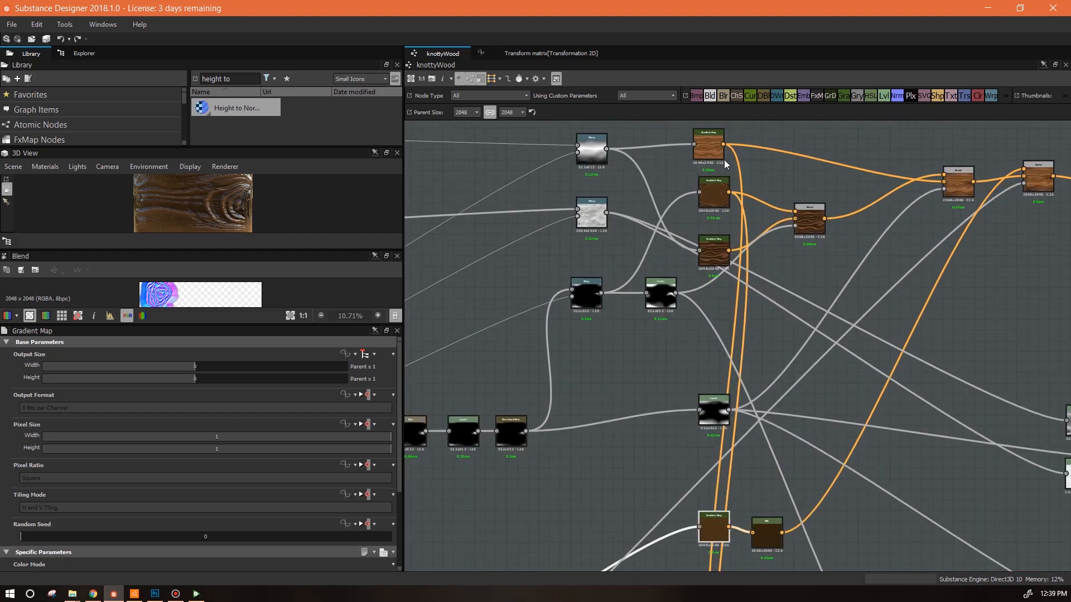
middle_drag(783, 445, 694, 187)
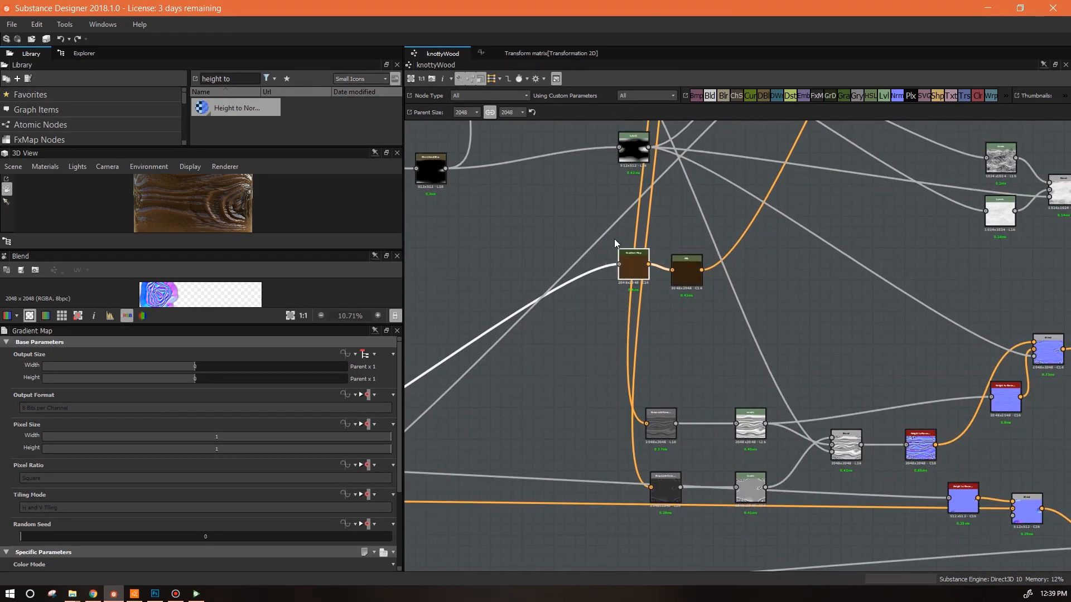
drag(674, 495, 669, 485)
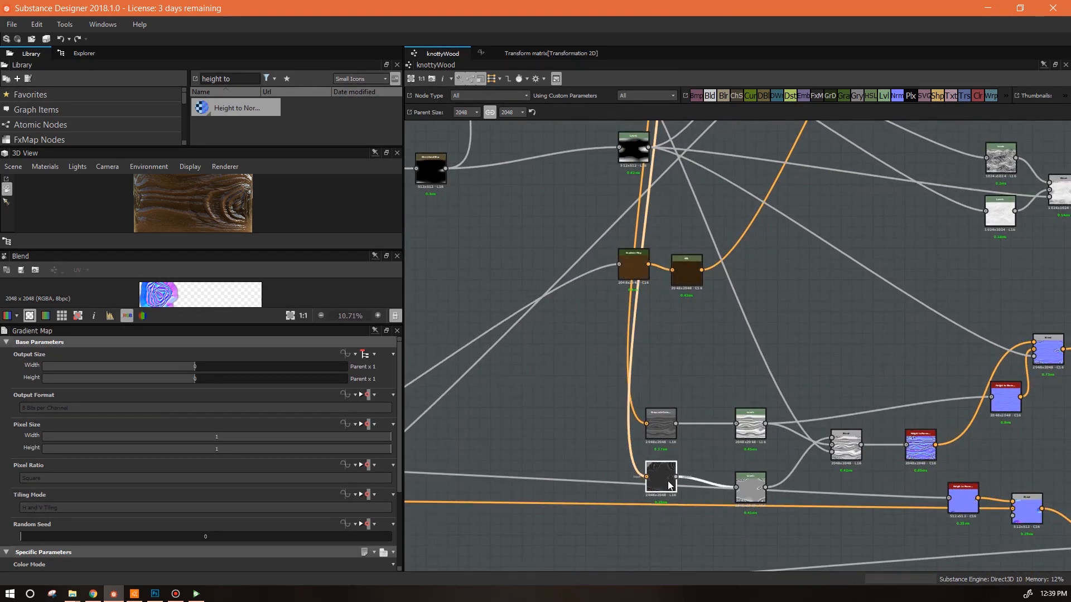
middle_drag(669, 463, 459, 376)
click(540, 405)
drag(540, 404, 540, 390)
mouse_move(751, 416)
mouse_down()
mouse_move(679, 444)
mouse_move(739, 421)
mouse_up()
middle_drag(749, 463, 1004, 466)
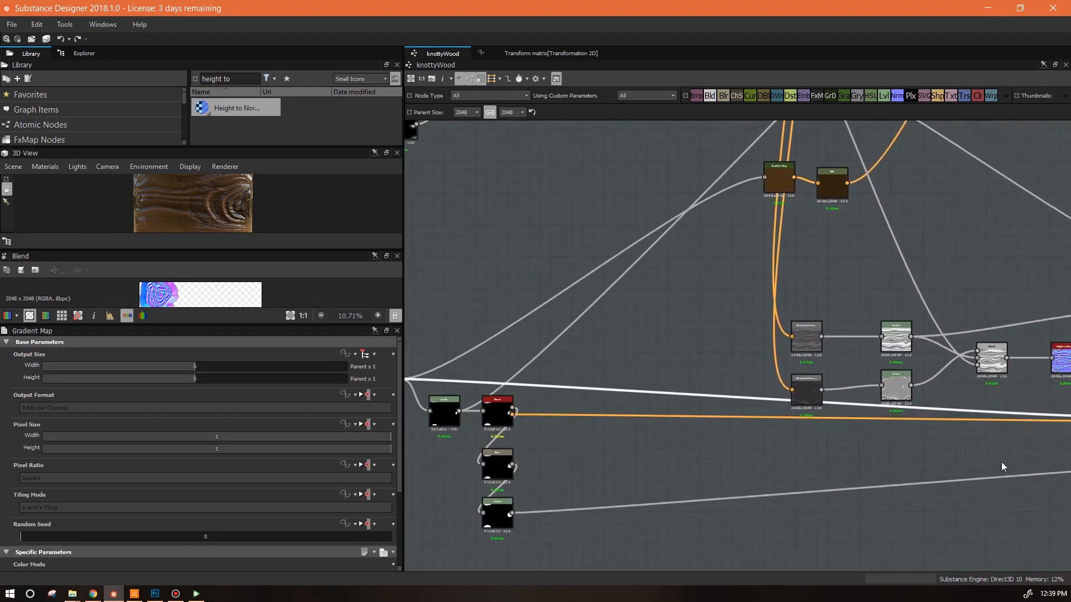
Step: Set the output size of the knots' Height to Normal World Units node to Relative to Parent and nudge the node down
scroll(681, 464, down, 2)
middle_drag(848, 464, 678, 430)
click(803, 400)
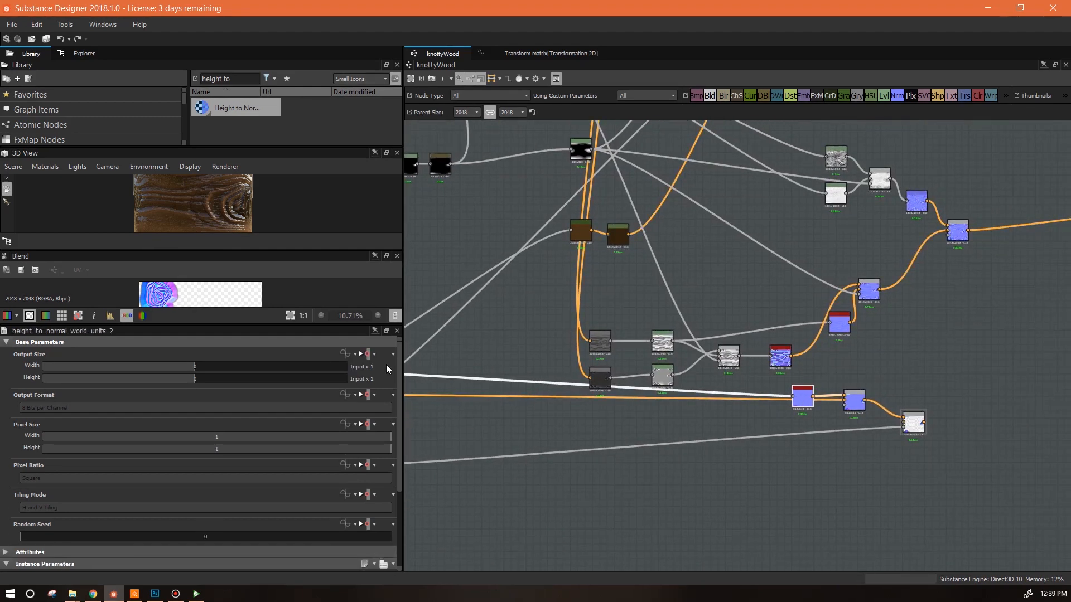
click(375, 355)
click(441, 400)
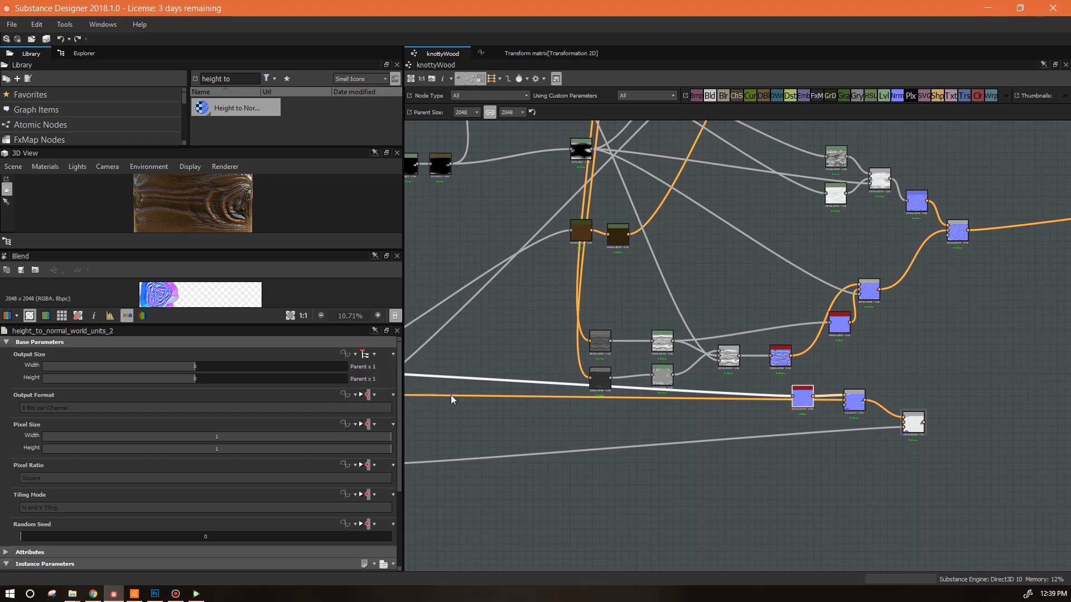
drag(799, 398, 798, 409)
Step: Add a Blend node fed by the final wood normal Blend, placed ahead of the normal output
middle_drag(949, 330, 808, 456)
scroll(808, 456, up, 4)
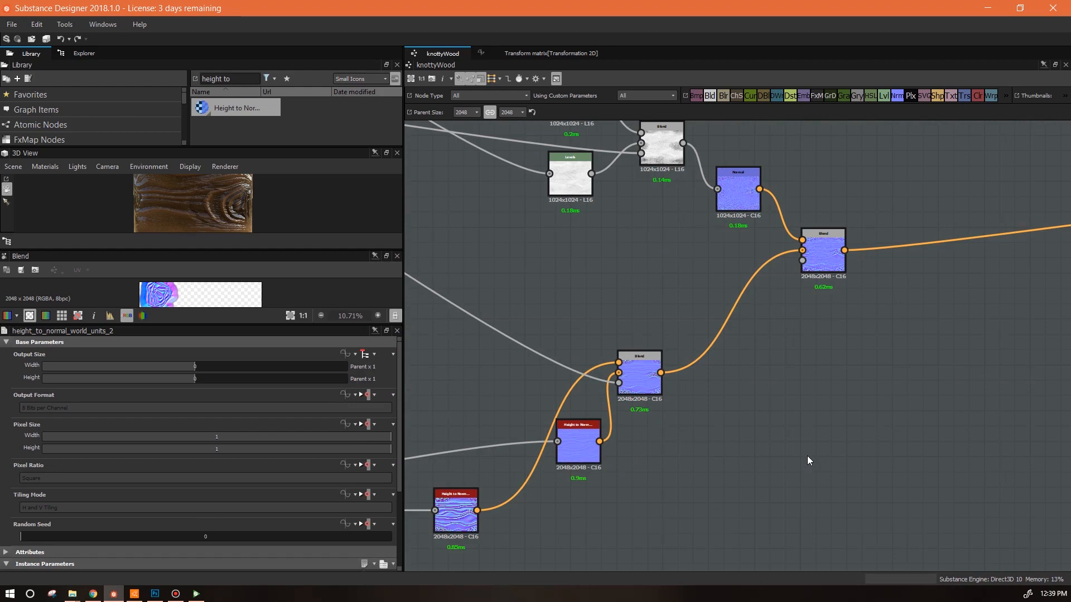
scroll(808, 456, down, 3)
middle_drag(903, 488, 708, 367)
scroll(719, 380, down, 2)
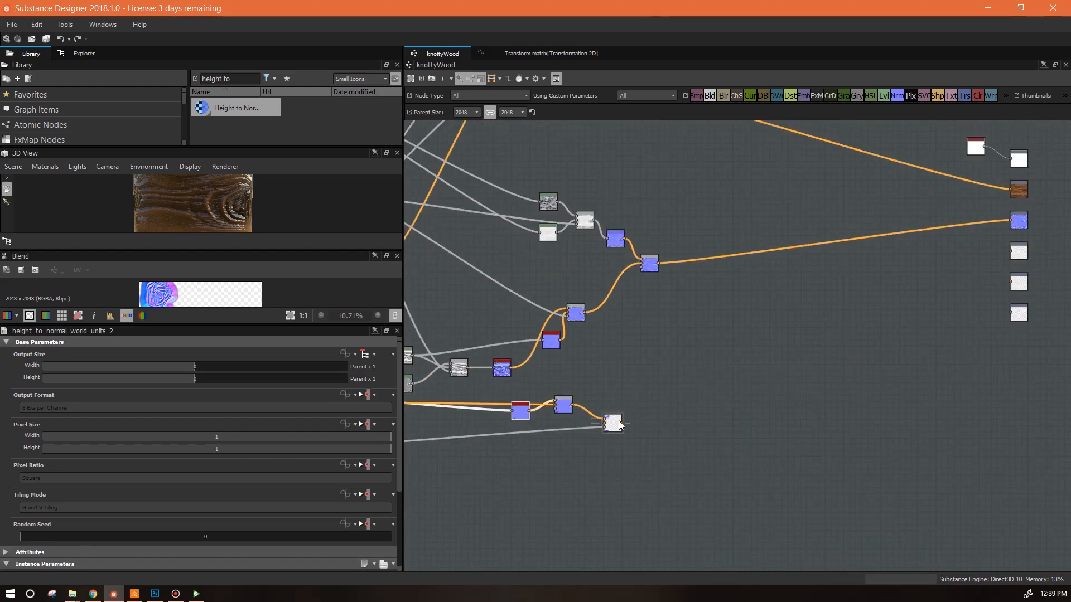
drag(989, 240, 955, 244)
click(709, 96)
click(741, 294)
drag(692, 285, 739, 296)
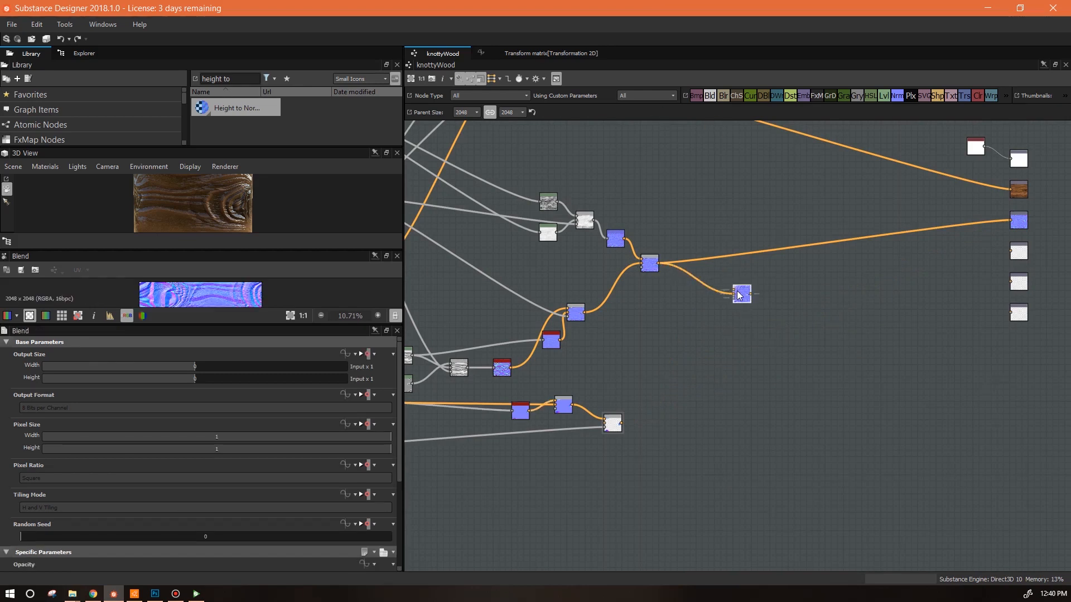
Step: Route the wood normal through the masked knot Blend's background to the normal output, replacing the spare Blend with this node
drag(659, 266, 618, 427)
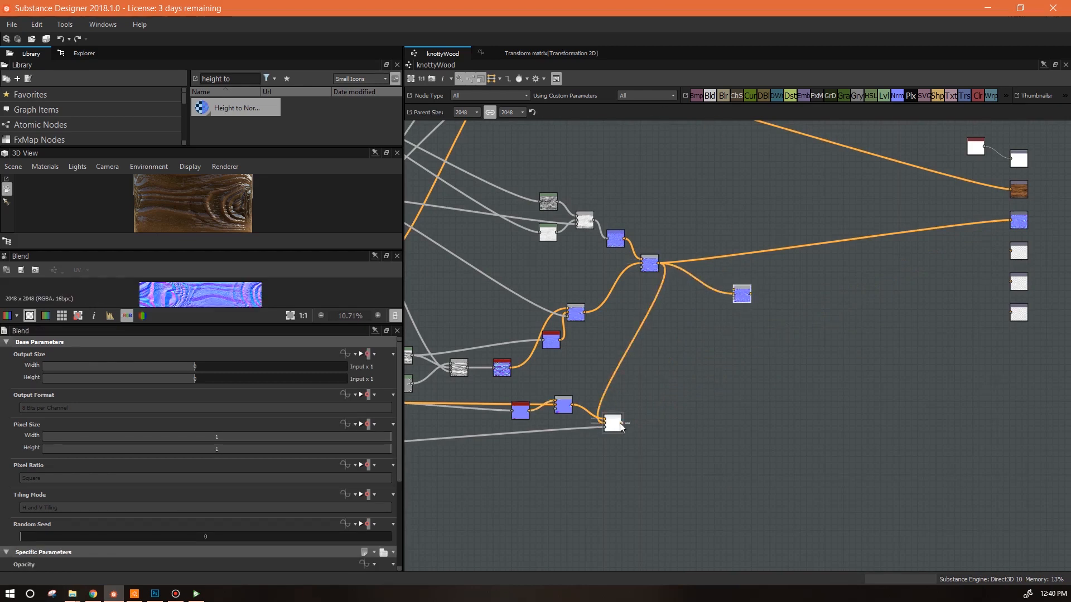
drag(1014, 224, 1013, 222)
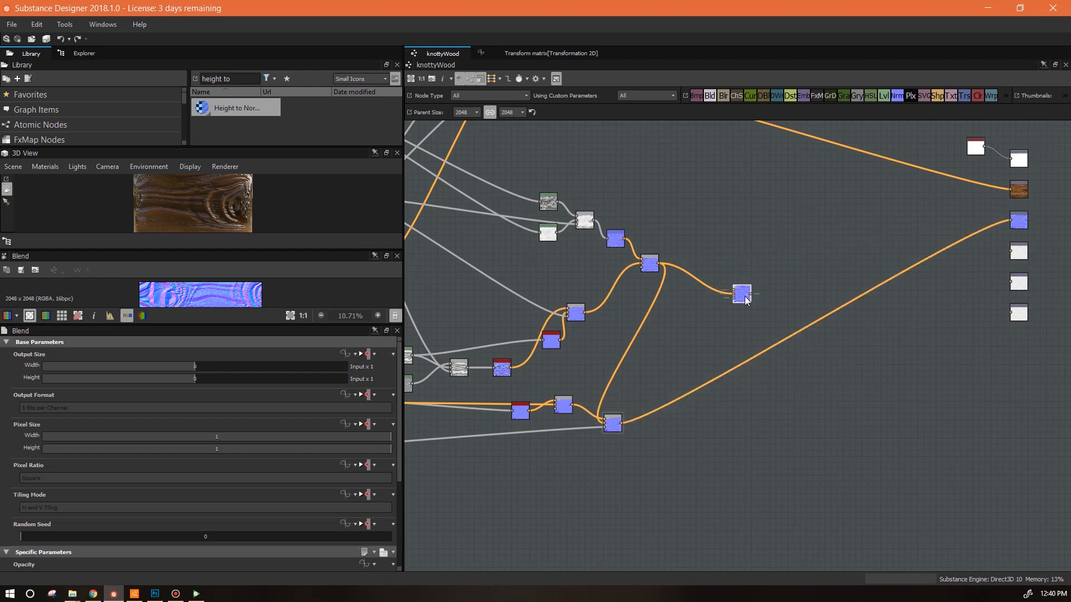
key(Delete)
drag(613, 423, 730, 251)
Step: Inspect the knots and grain relief on the cylinder in an enlarged 3D view, close up and from a distance
drag(234, 325, 228, 524)
drag(215, 244, 218, 421)
drag(261, 377, 224, 314)
scroll(224, 329, up, 3)
scroll(256, 335, up, 3)
scroll(250, 349, down, 6)
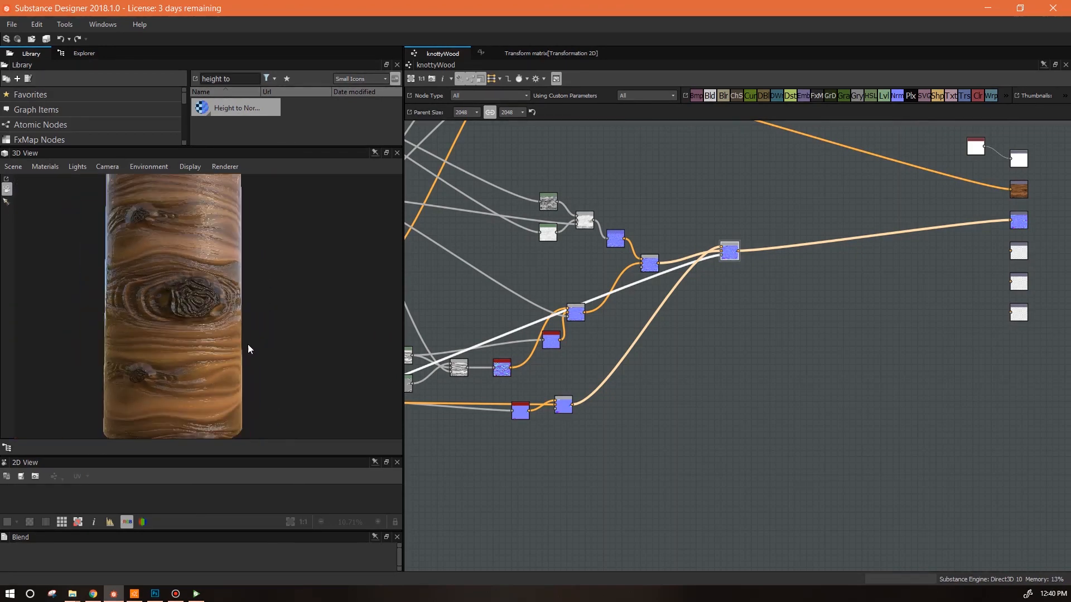
drag(229, 343, 267, 342)
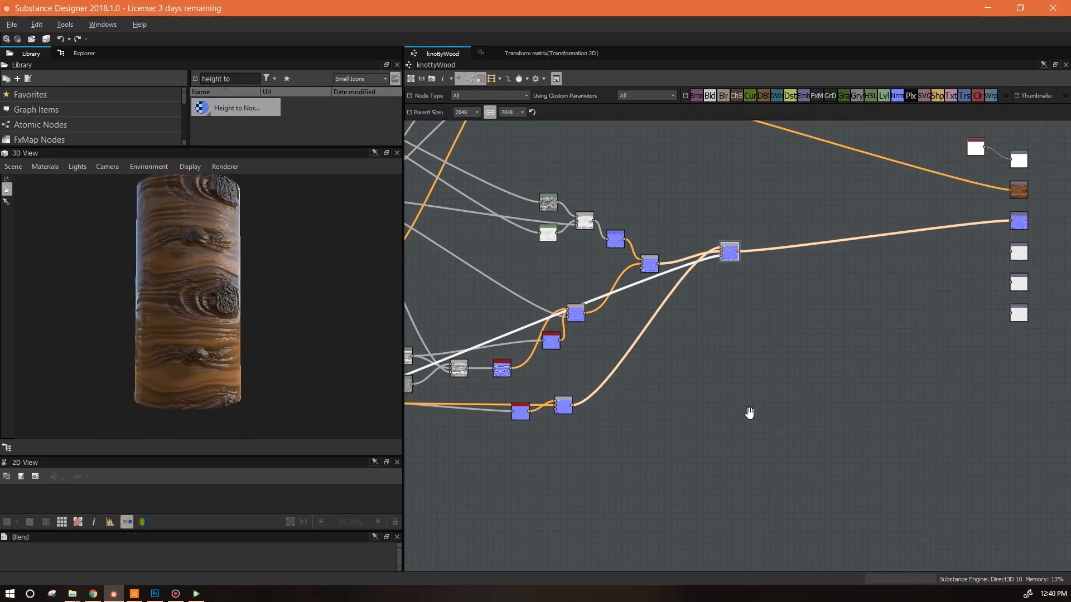
Step: Move the upper grain source nodes, including the noise and its Levels node, closer to the nodes they feed
middle_drag(735, 397, 841, 453)
scroll(842, 453, down, 3)
middle_drag(681, 372, 838, 414)
drag(555, 319, 693, 328)
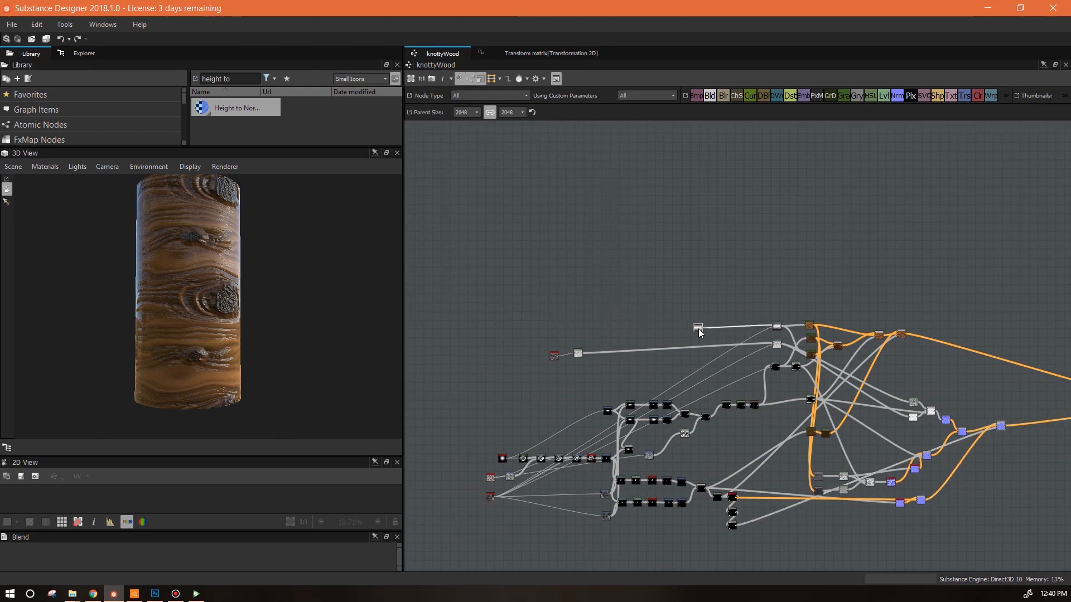
drag(547, 339, 757, 346)
scroll(725, 368, up, 4)
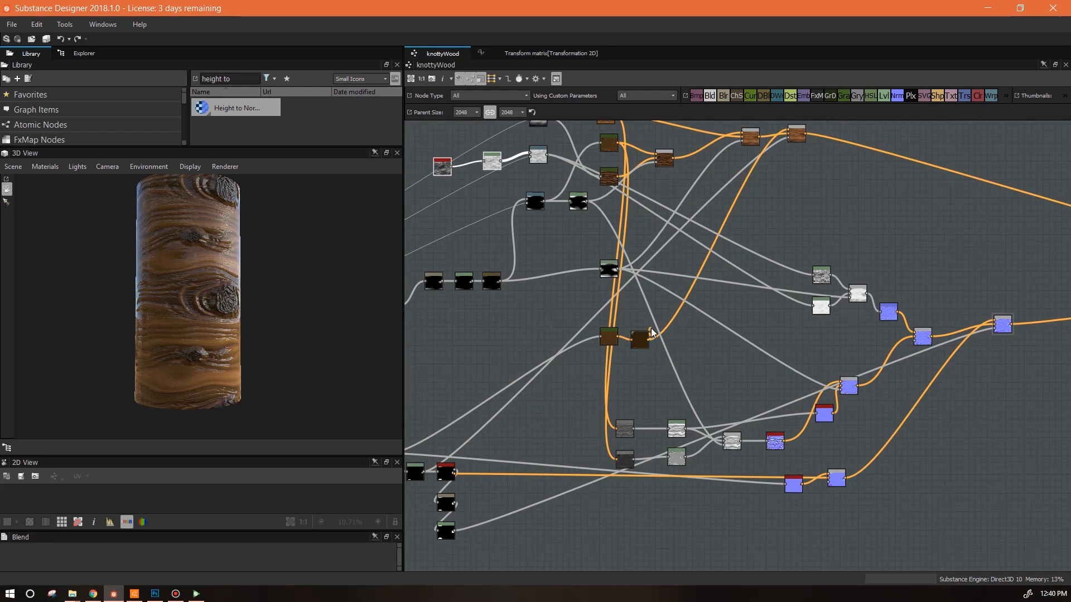
Step: Align the two dark brown knot colour nodes in one row and group the grayscale and normal nodes more tightly
drag(639, 346, 612, 338)
drag(596, 406, 784, 464)
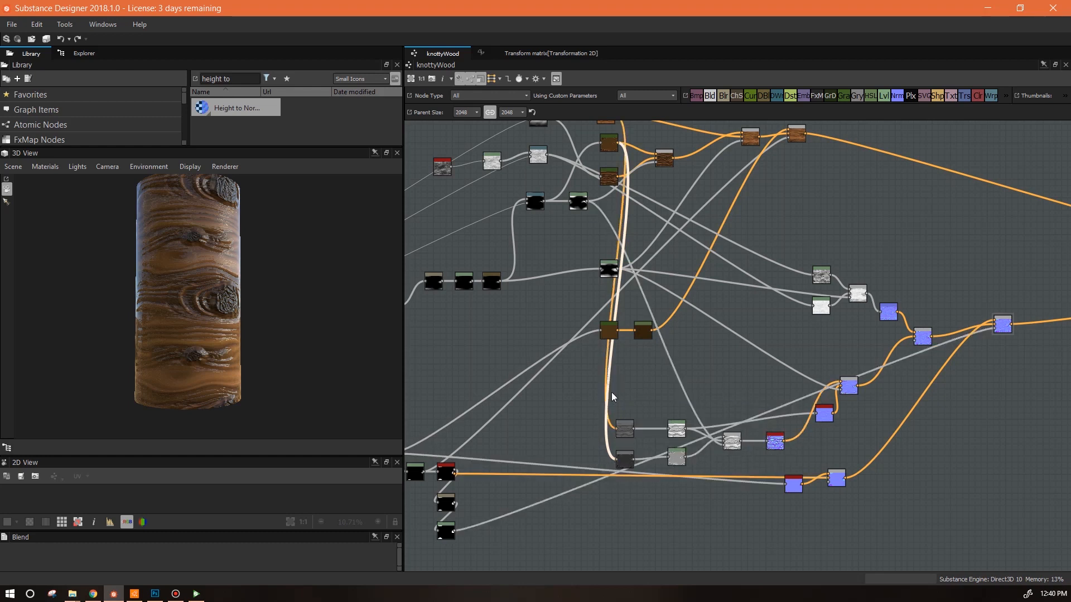
drag(849, 389, 873, 343)
scroll(895, 420, down, 2)
middle_drag(938, 451, 799, 435)
drag(739, 427, 793, 294)
Step: Shift the normal map node section as a group towards the output nodes, then frame the entire graph
drag(906, 276, 540, 416)
ctrl+click(547, 334)
drag(702, 288, 792, 299)
scroll(872, 396, down, 2)
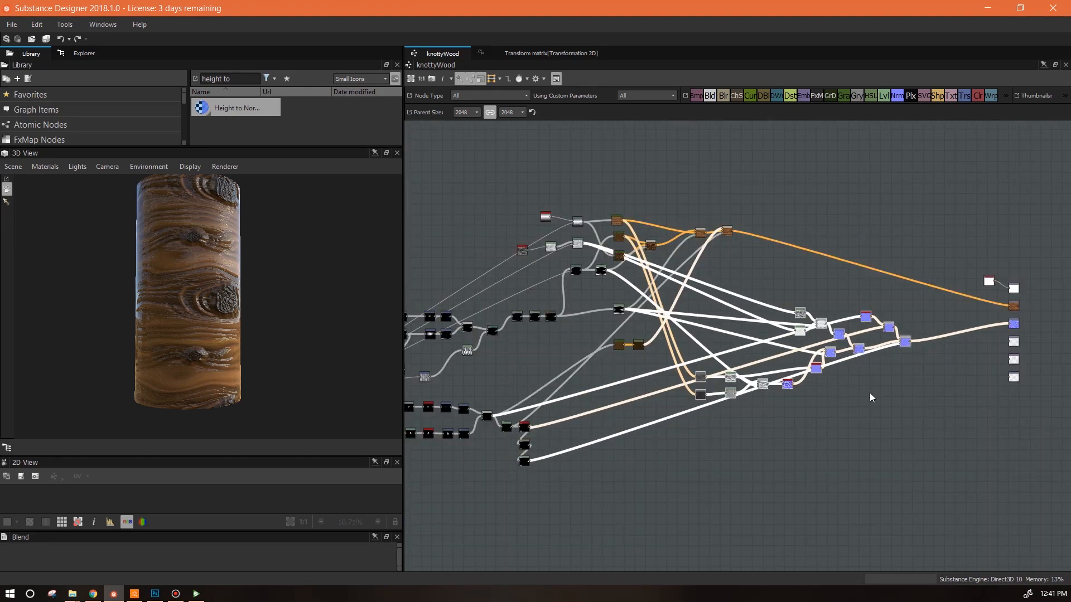
middle_drag(865, 368, 899, 358)
click(748, 184)
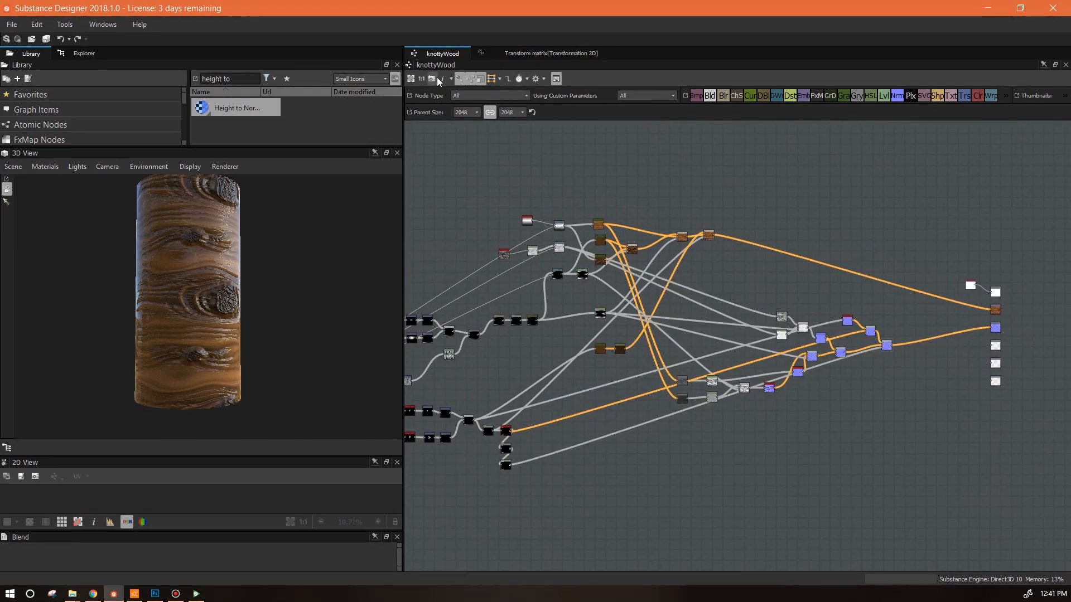
click(411, 79)
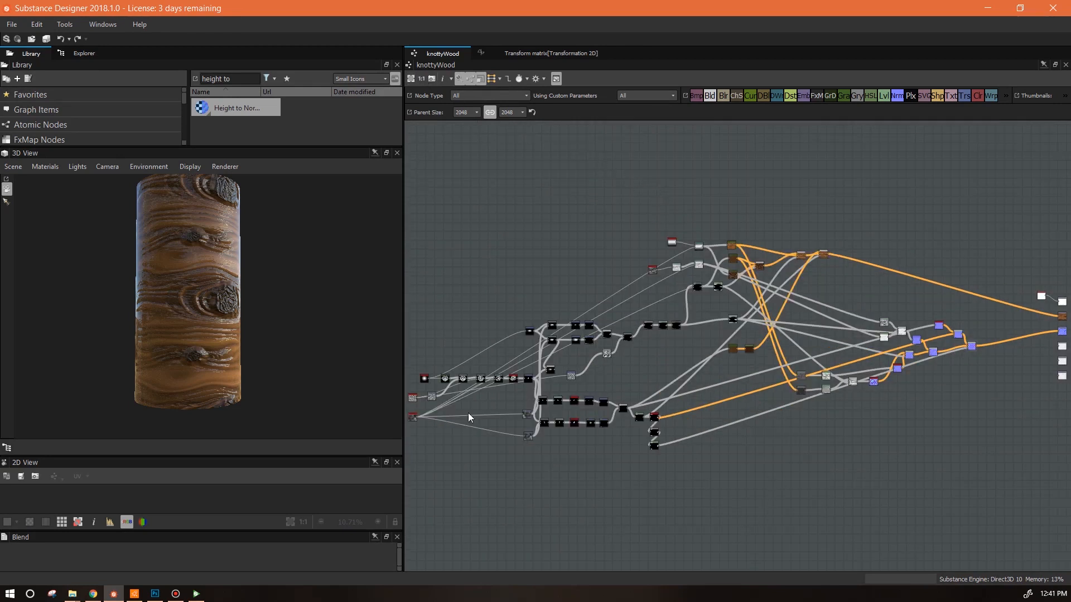
drag(242, 340, 283, 345)
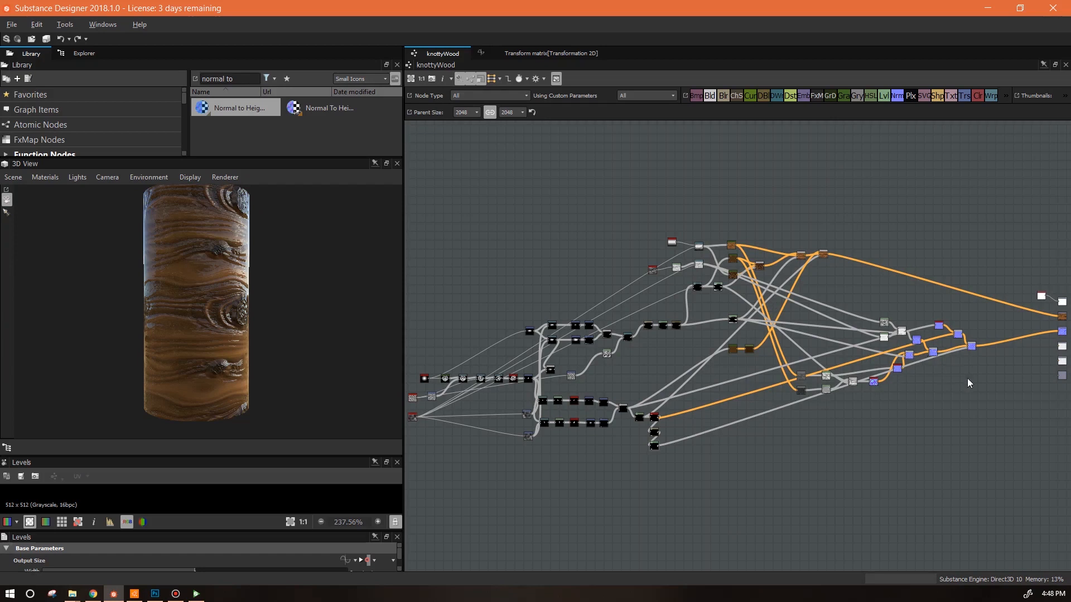
Step: Add a Normal to Height node fed by the final normal Blend
middle_drag(967, 378, 777, 414)
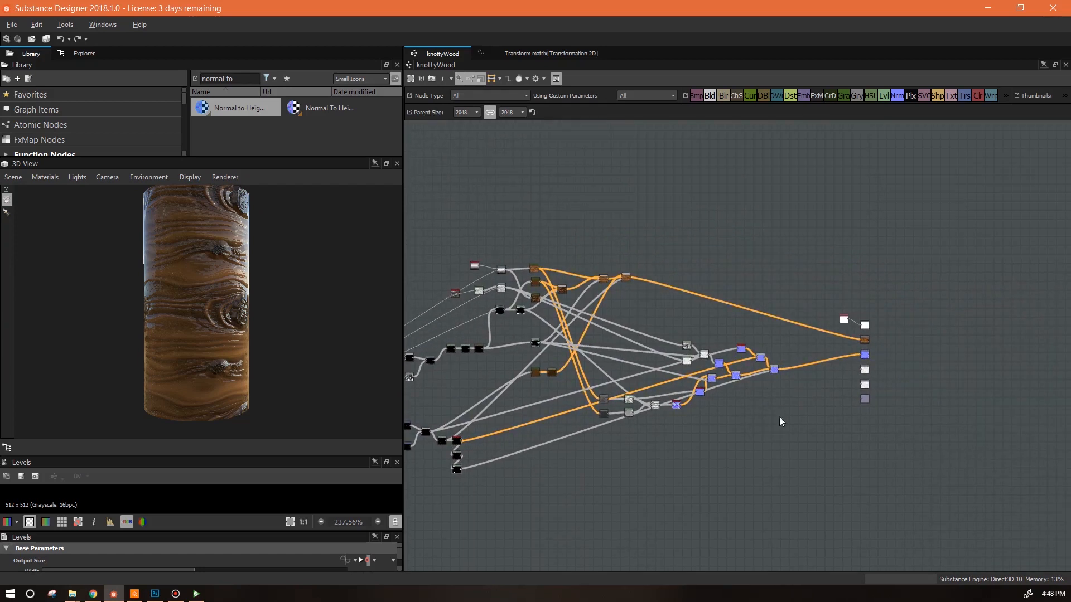
scroll(798, 422, up, 6)
middle_drag(772, 253, 706, 491)
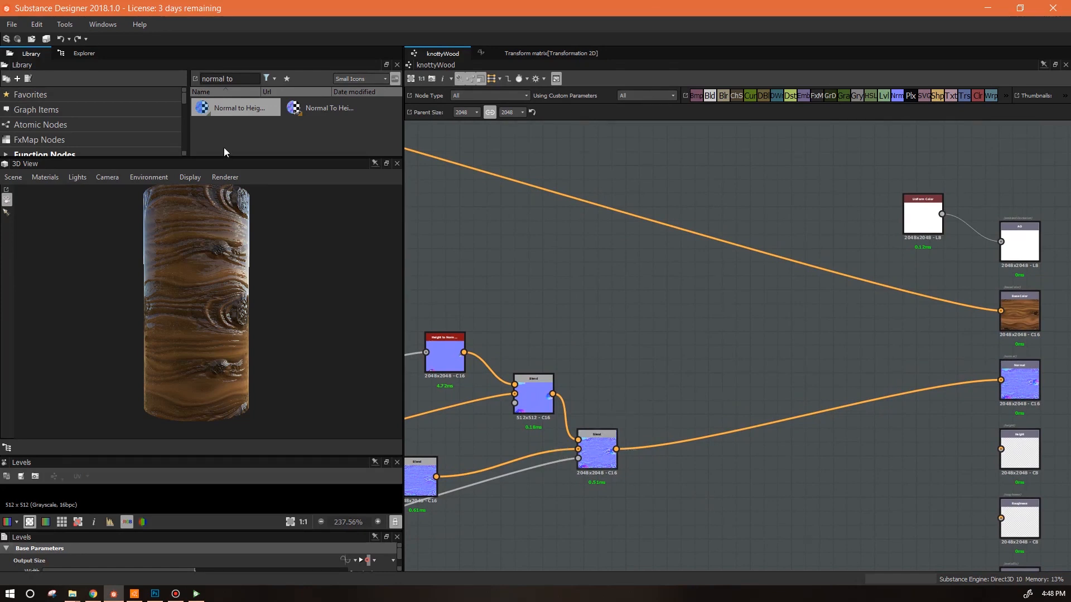
drag(225, 110, 617, 451)
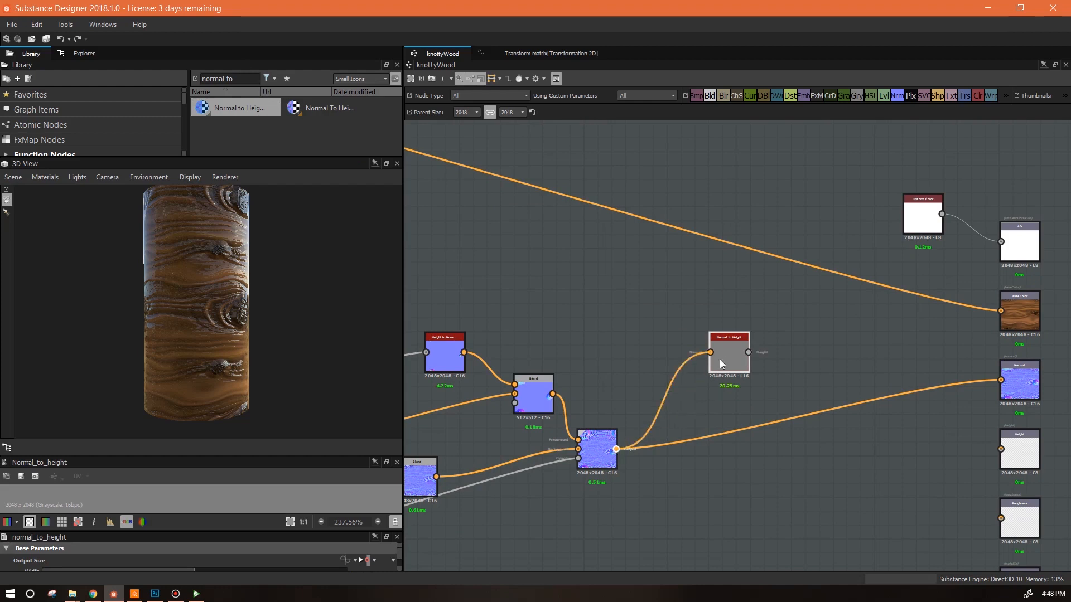
Step: Find the Ambient Occlusion node in the library, connect it after Normal to Height, and check its full map in an enlarged 2D preview
drag(240, 79, 185, 76)
text(ambien)
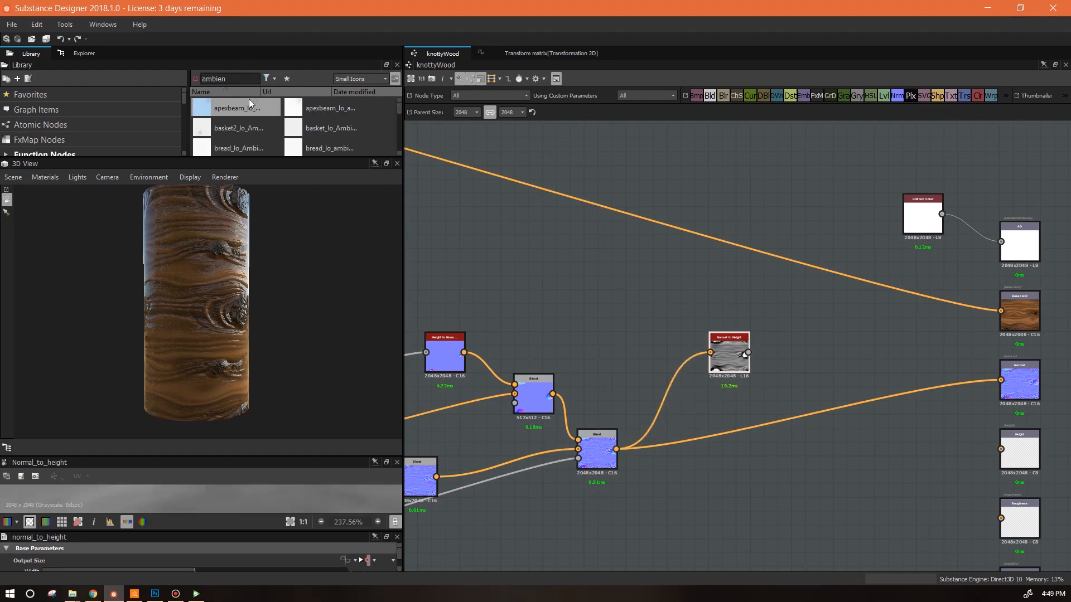
scroll(249, 117, down, 3)
drag(240, 128, 748, 352)
drag(845, 348, 811, 348)
drag(255, 455, 256, 236)
scroll(260, 367, down, 14)
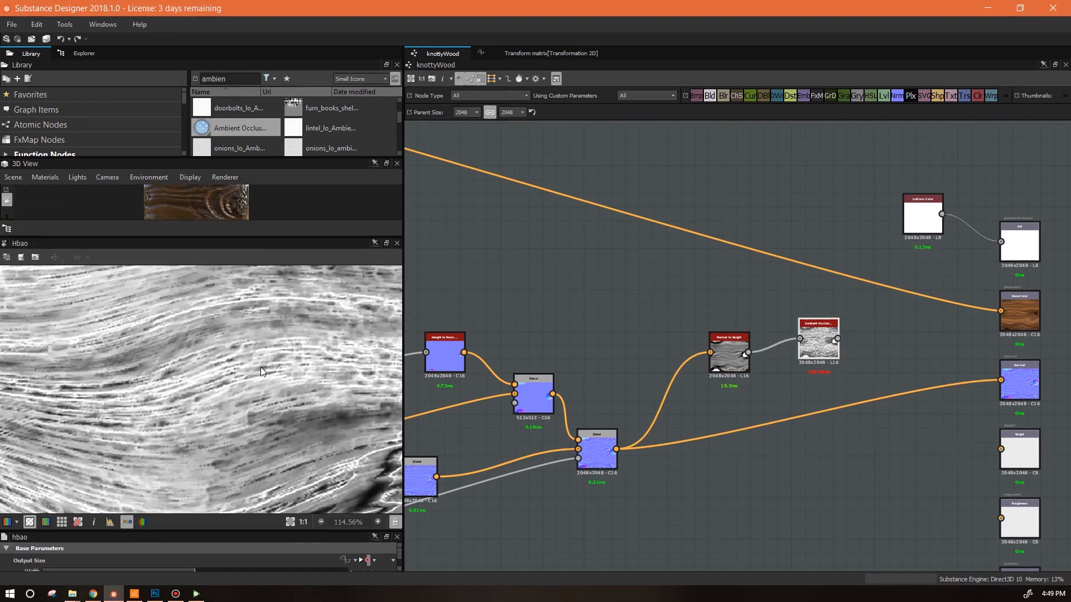
scroll(269, 363, up, 1)
scroll(815, 347, up, 1)
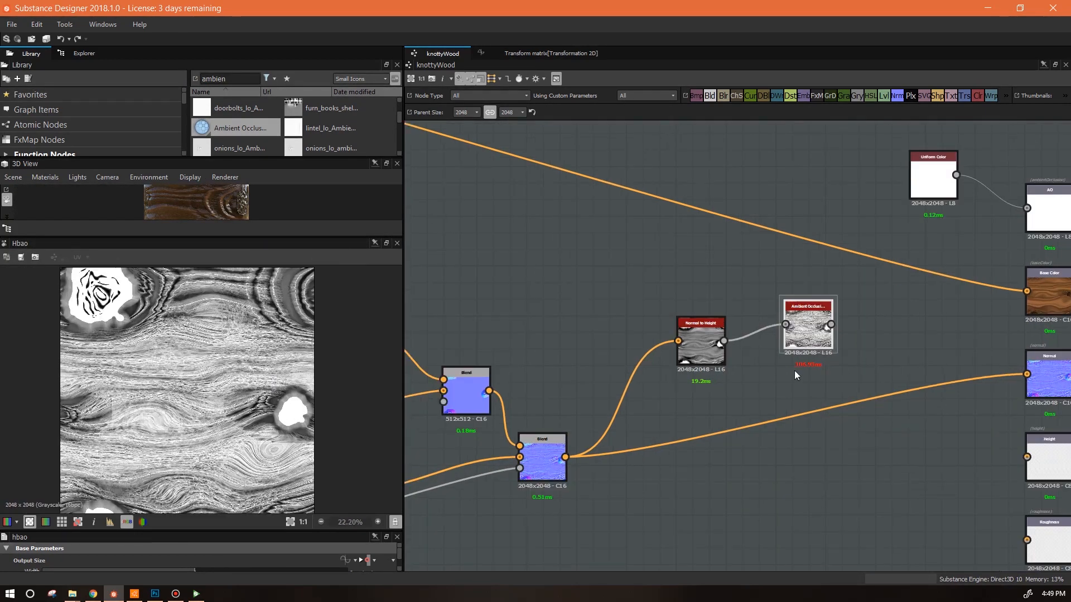
Step: Set the Ambient Occlusion node's Height Depth to 0.04 and its GPU Optimization to True
drag(320, 530, 321, 342)
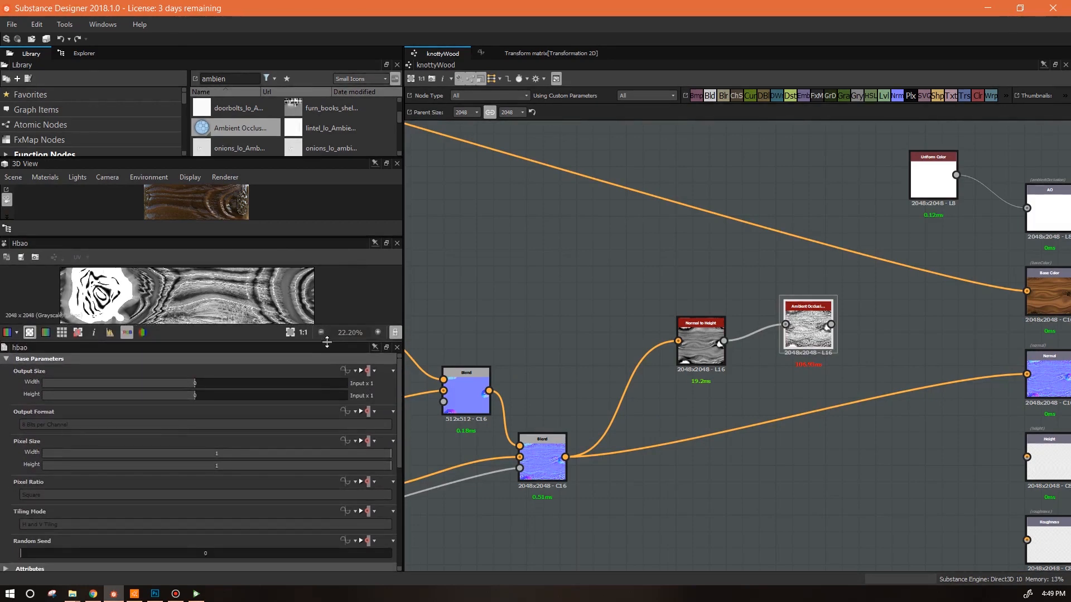
drag(401, 423, 395, 504)
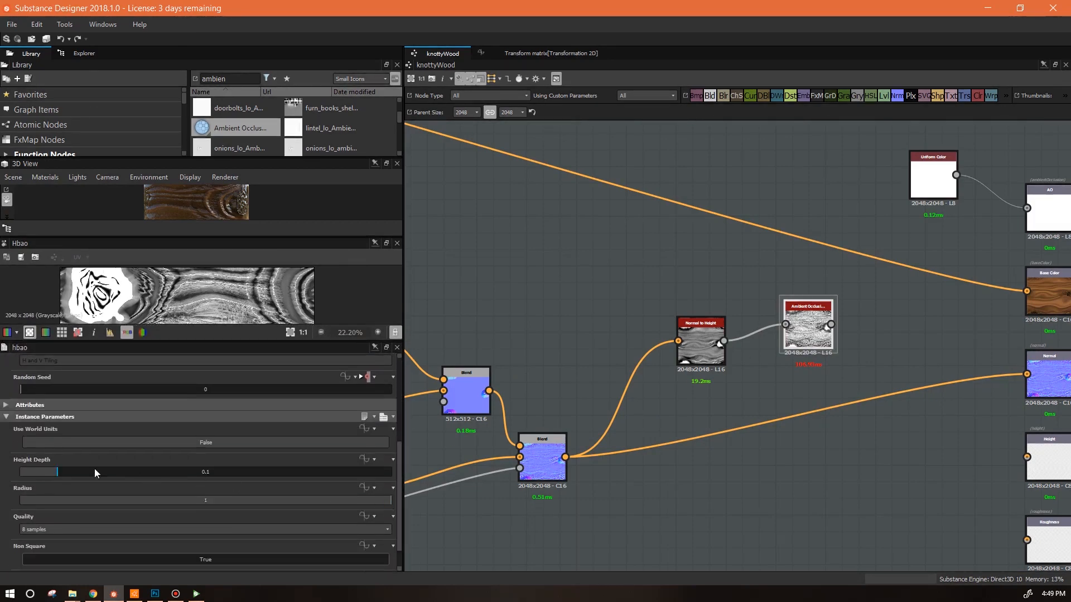
drag(55, 472, 35, 471)
drag(387, 497, 410, 497)
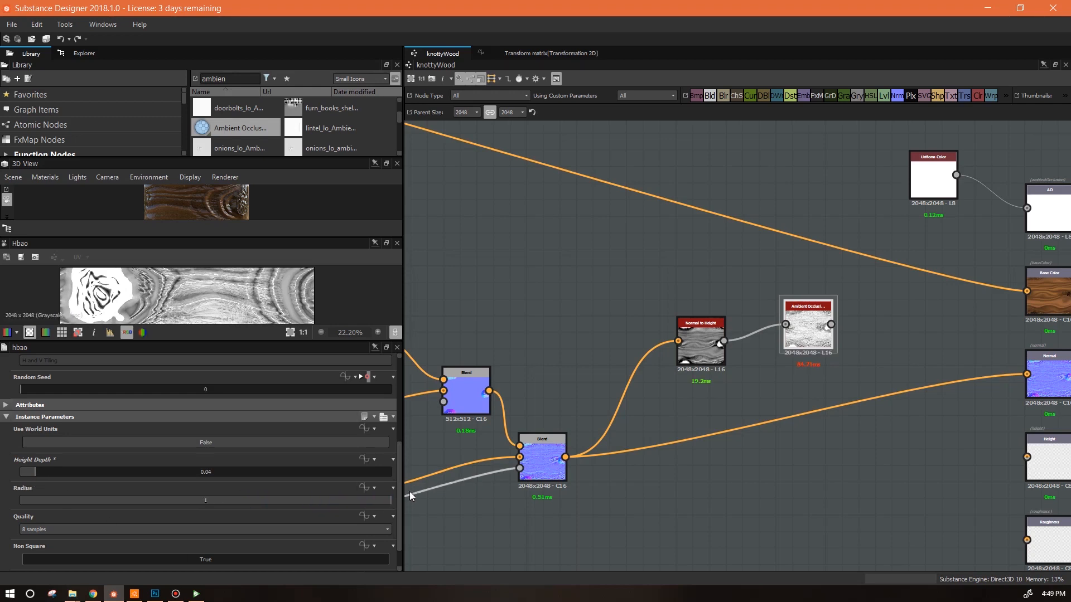
scroll(391, 524, down, 1)
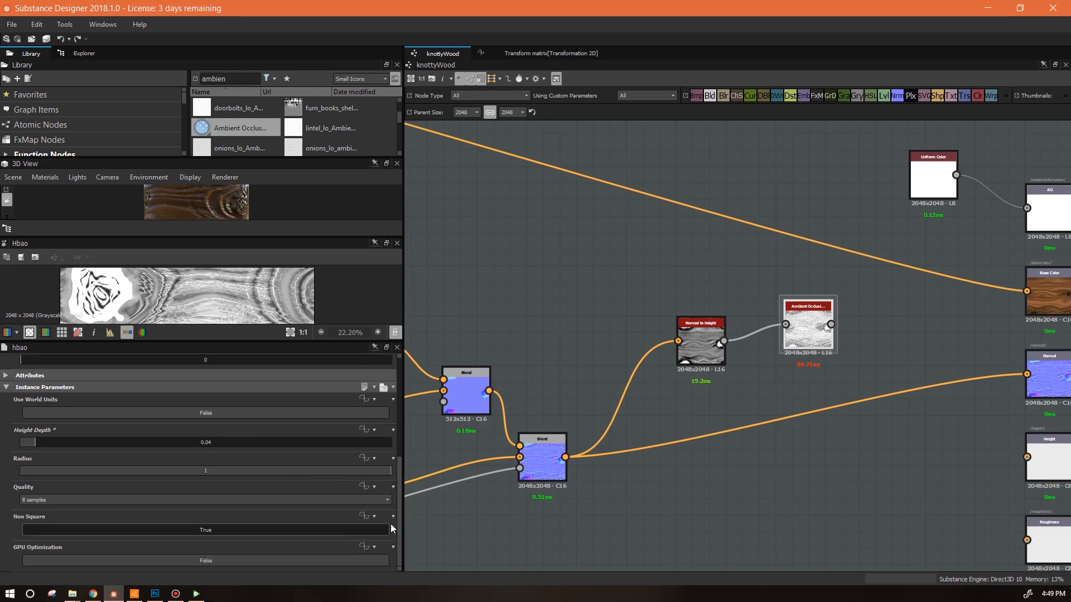
click(253, 561)
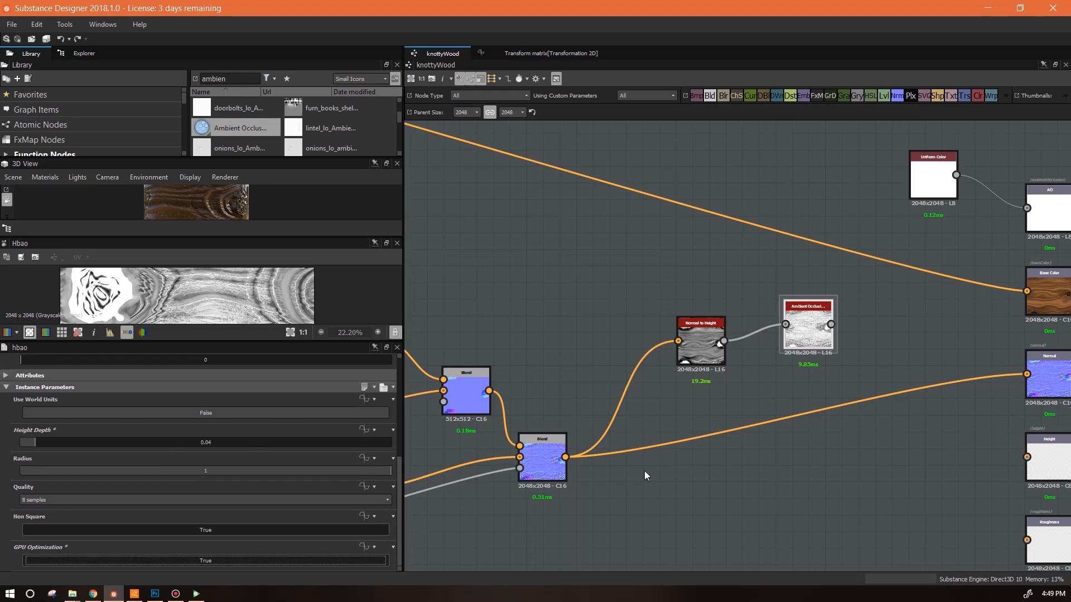
Step: Connect the Ambient Occlusion node to the AO output in place of the Uniform Color, and view the result on the cylinder
drag(831, 324, 1027, 209)
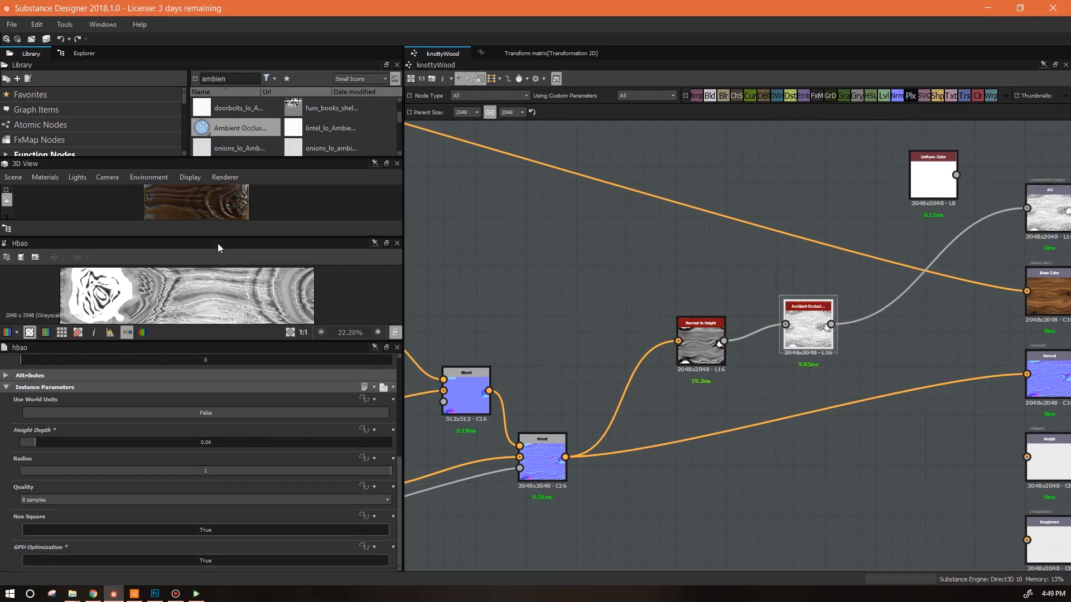
drag(220, 244, 223, 462)
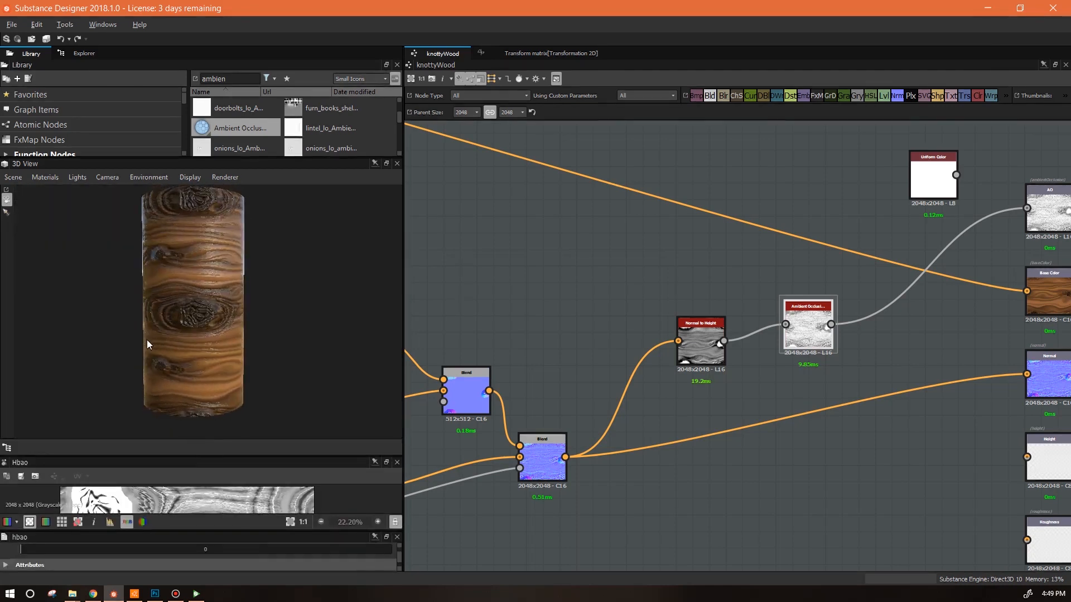
right_drag(178, 324, 97, 185)
drag(253, 351, 338, 308)
Step: Set the Ambient Occlusion node's Height Depth to 0.05 and check the wood grain on the cylinder
drag(186, 530, 186, 433)
drag(35, 544, 40, 541)
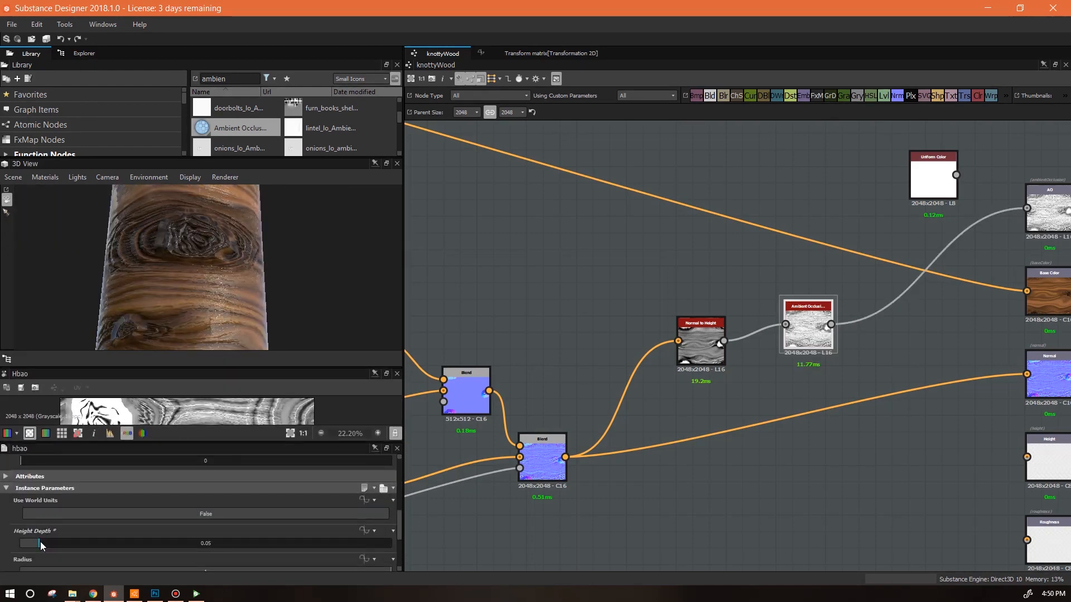
drag(276, 254, 159, 270)
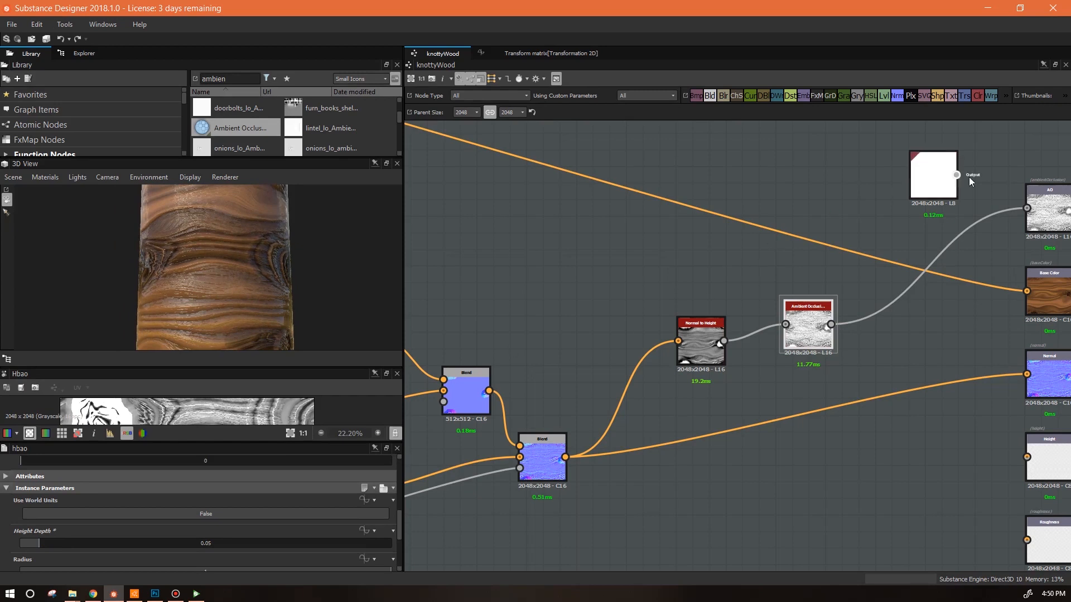
Step: Delete the unused Uniform Color node and place the Ambient Occlusion and Normal to Height nodes beside the AO output
click(940, 180)
key(Delete)
drag(808, 306, 950, 182)
drag(701, 337, 880, 190)
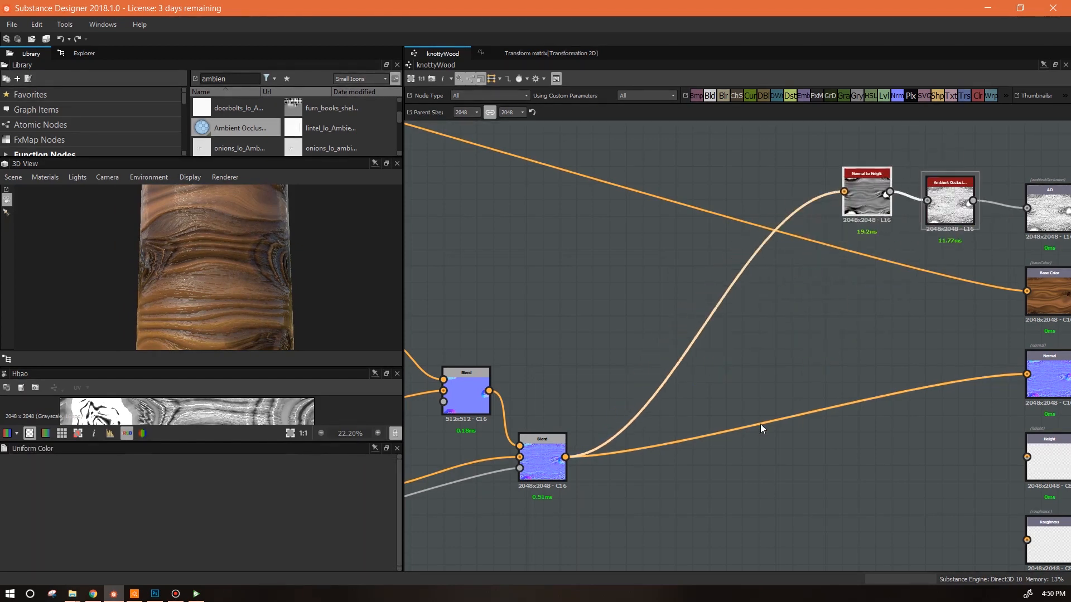
Step: Delete the unconnected metallic output node from the output column
scroll(759, 420, down, 3)
middle_drag(657, 484, 755, 351)
middle_drag(909, 337, 575, 375)
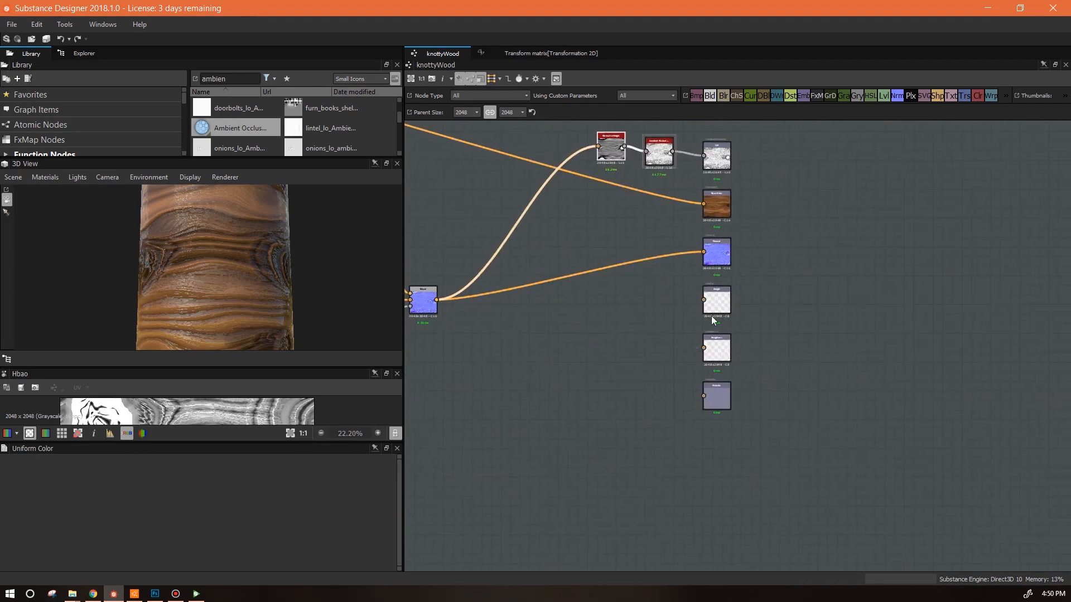
click(719, 392)
key(Delete)
Step: Examine how light reflects off the knots and grain on the cylinder from several angles
middle_drag(635, 424, 1008, 430)
middle_drag(806, 416, 708, 409)
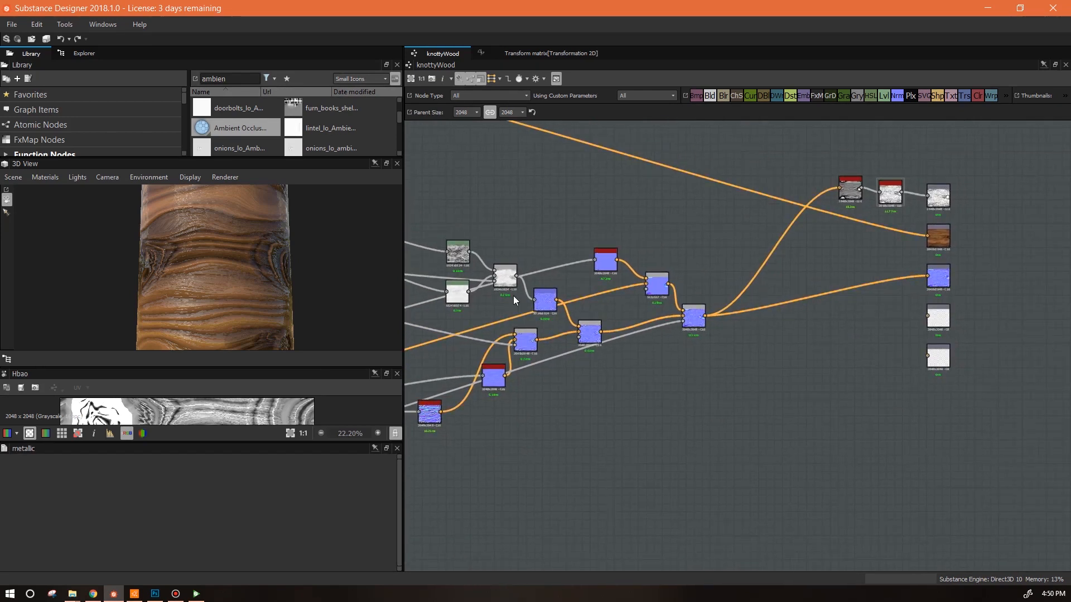
drag(325, 266, 174, 262)
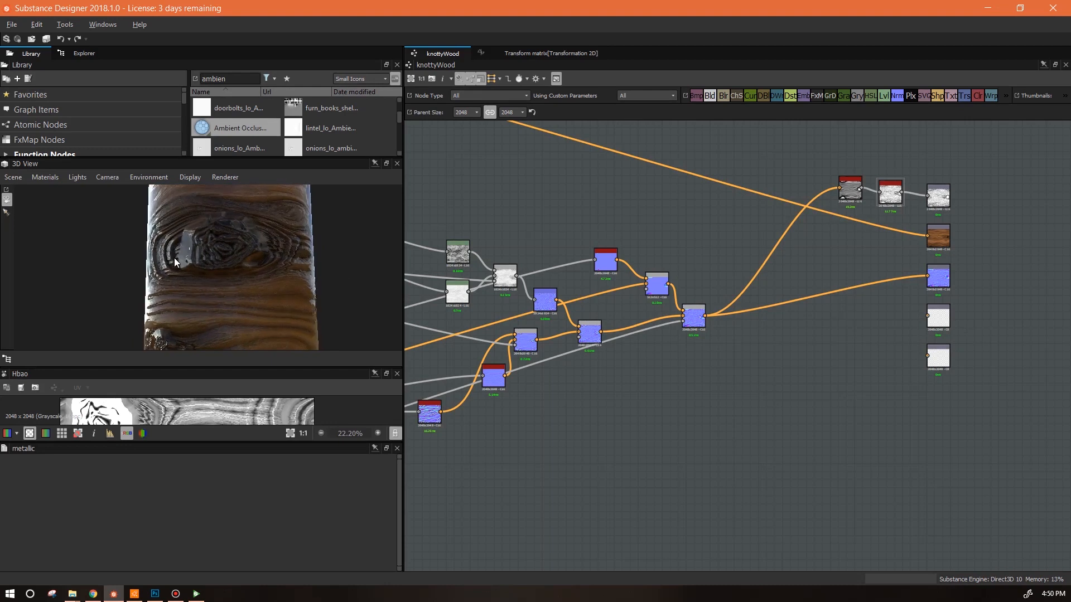
drag(216, 260, 255, 219)
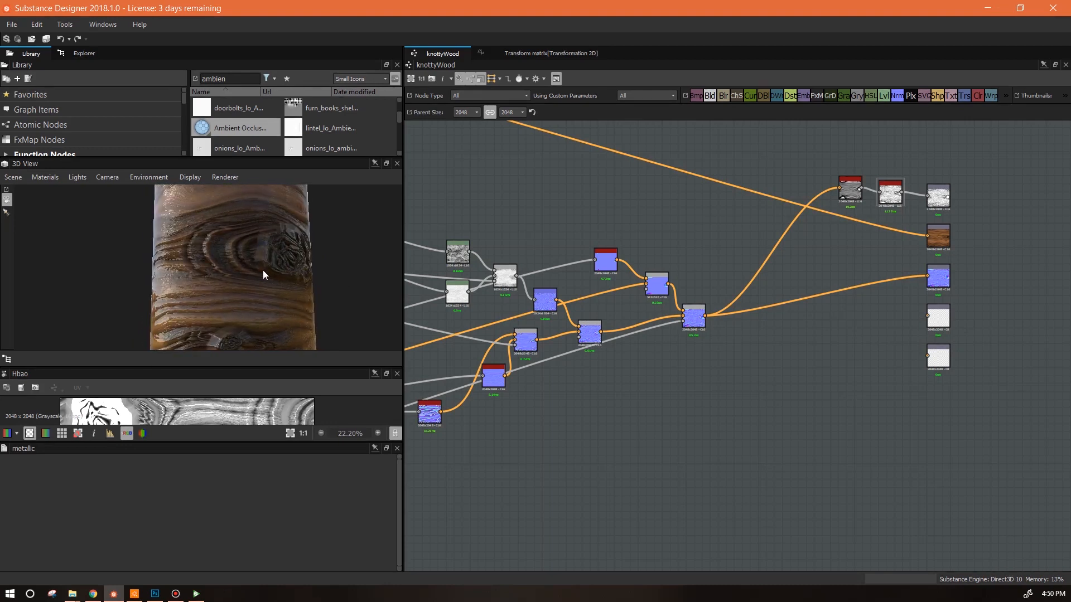
drag(263, 270, 239, 243)
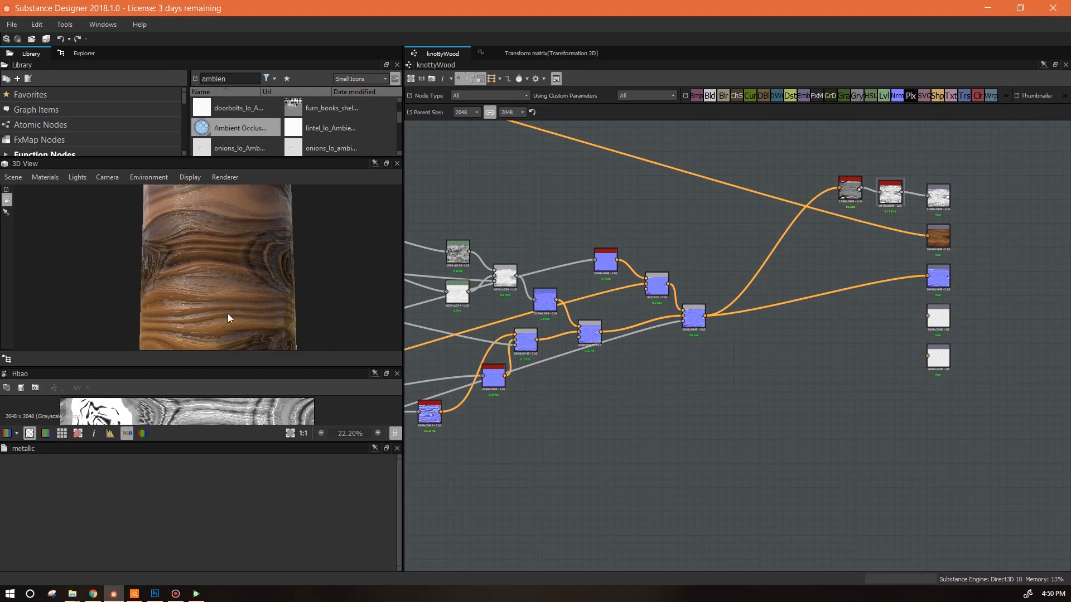
drag(236, 290, 278, 304)
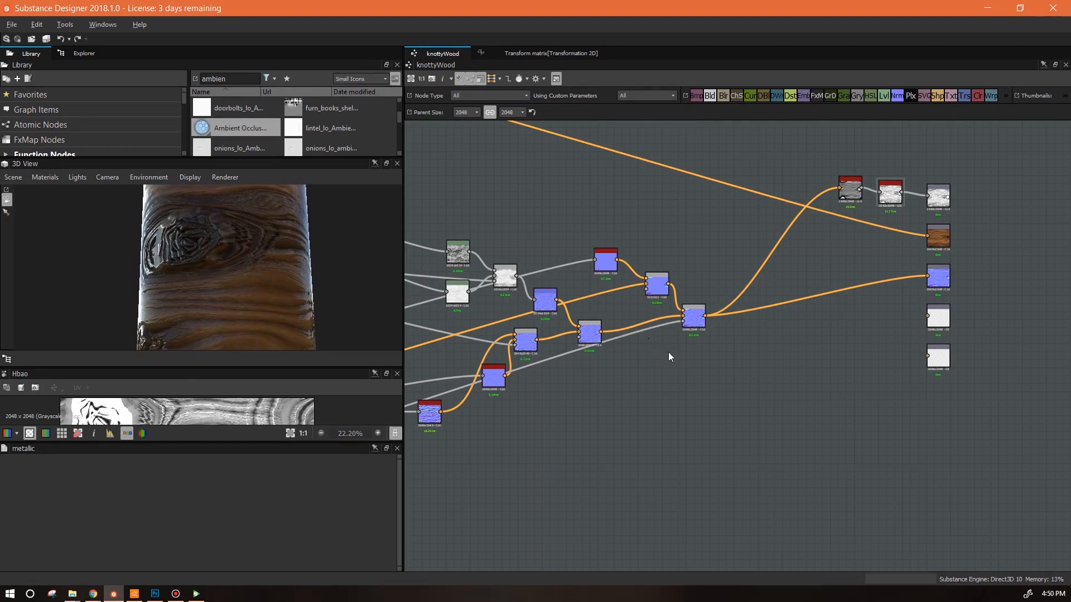
Step: Add an unconnected Levels node below the final normal Blend and recheck the surface sheen on the cylinder
middle_drag(669, 353, 906, 336)
scroll(906, 336, down, 3)
drag(887, 98, 886, 377)
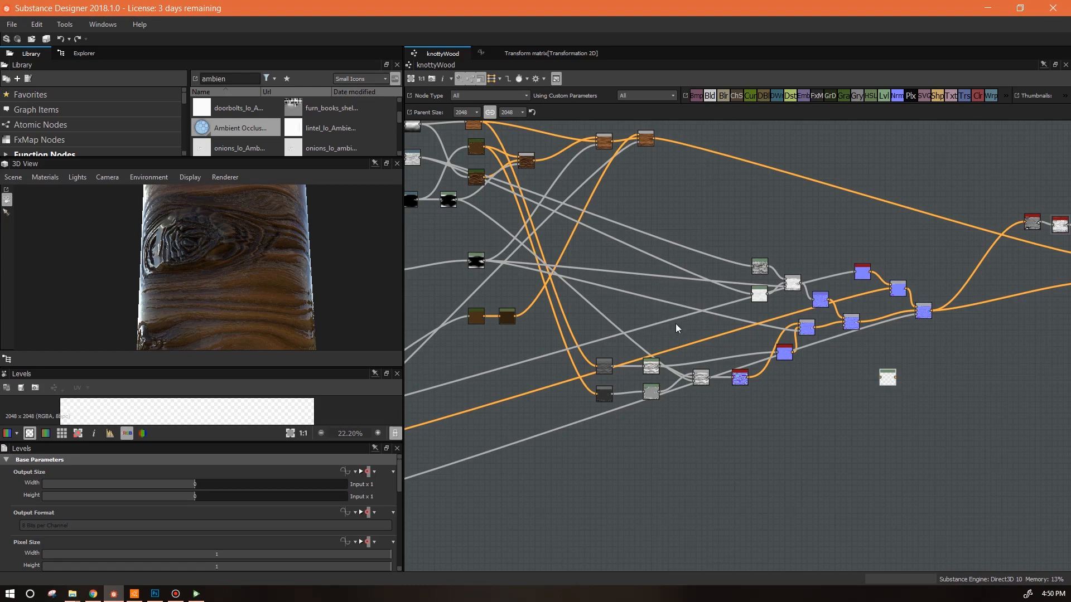
middle_drag(687, 263, 832, 338)
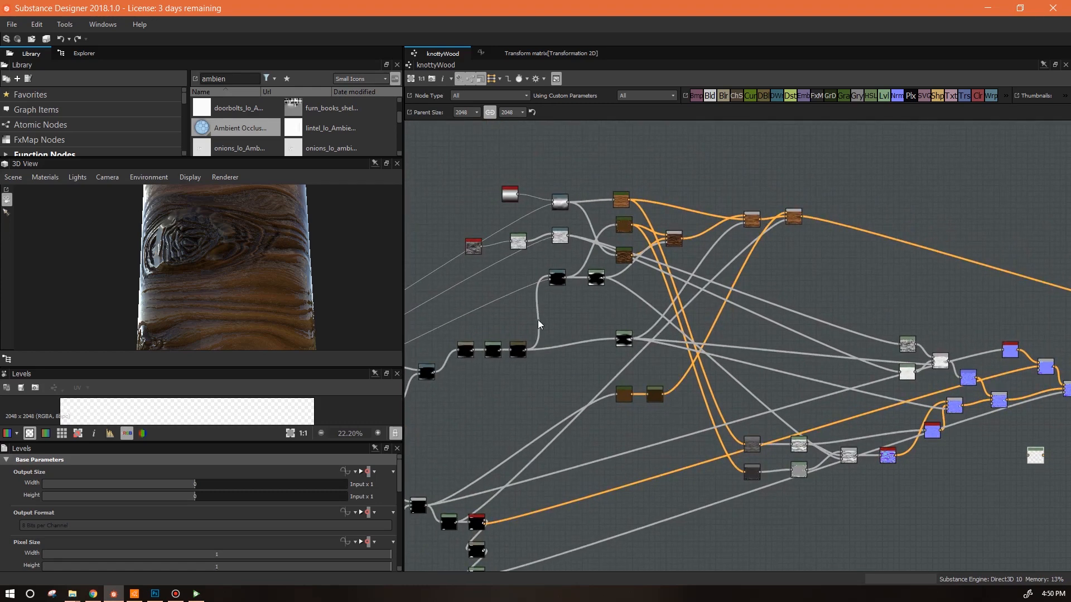
middle_drag(829, 375, 639, 307)
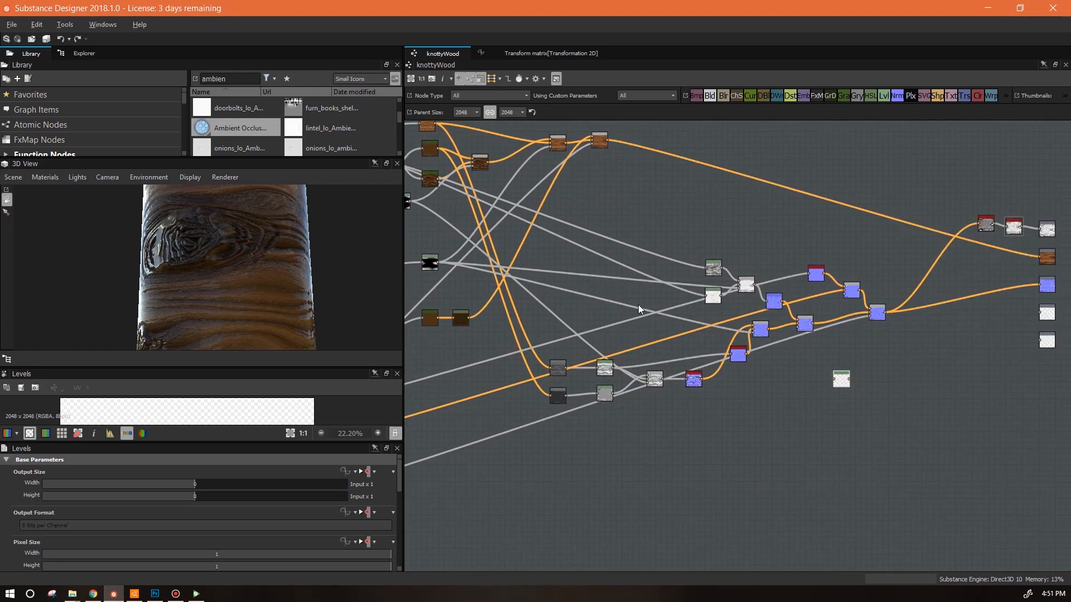
drag(211, 279, 119, 280)
drag(192, 291, 270, 285)
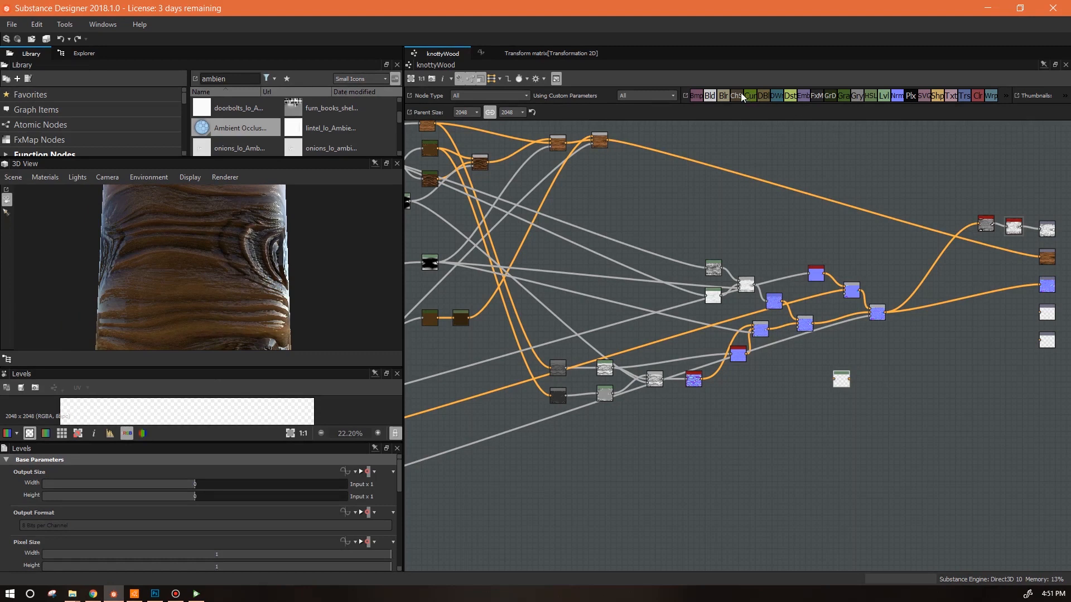
Step: Add a second Levels node under the first and a Blend node beside them, and nudge the first Levels node upward
drag(885, 97, 832, 427)
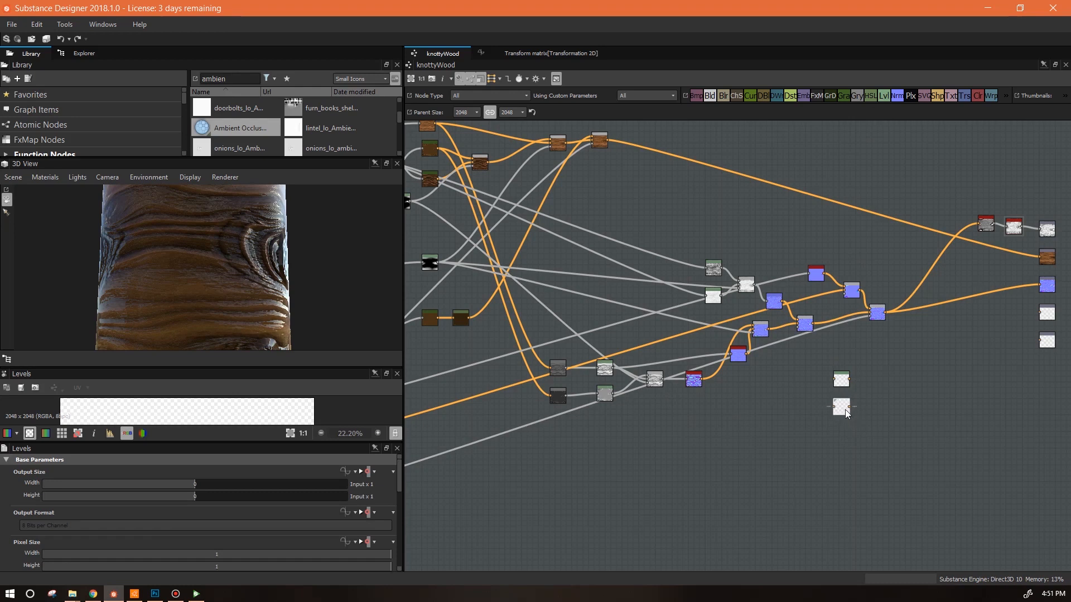
drag(709, 100, 880, 393)
middle_drag(783, 469, 971, 392)
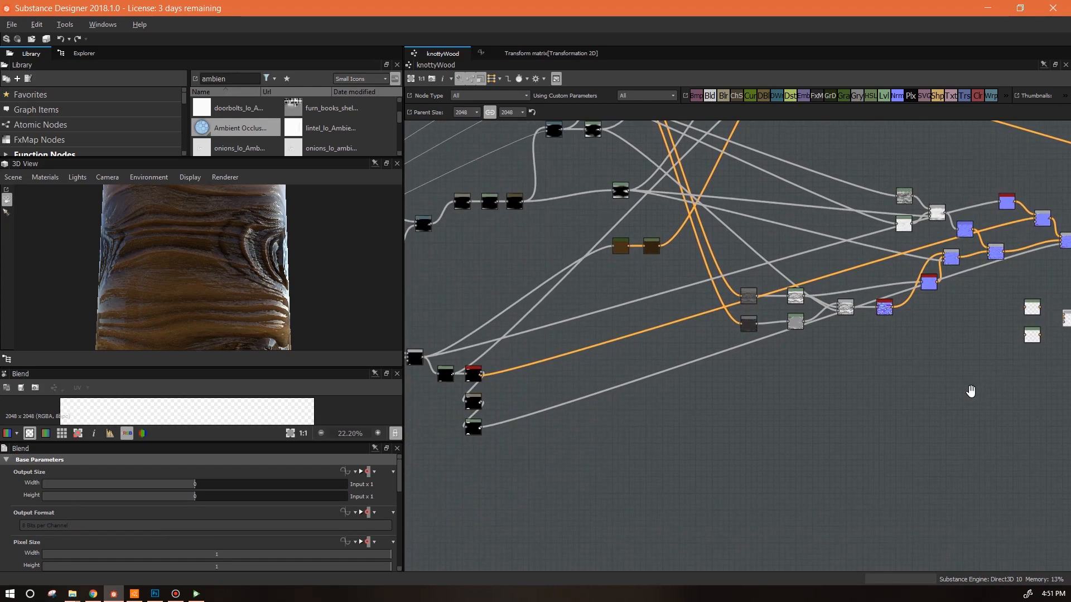
middle_drag(1045, 354, 1019, 348)
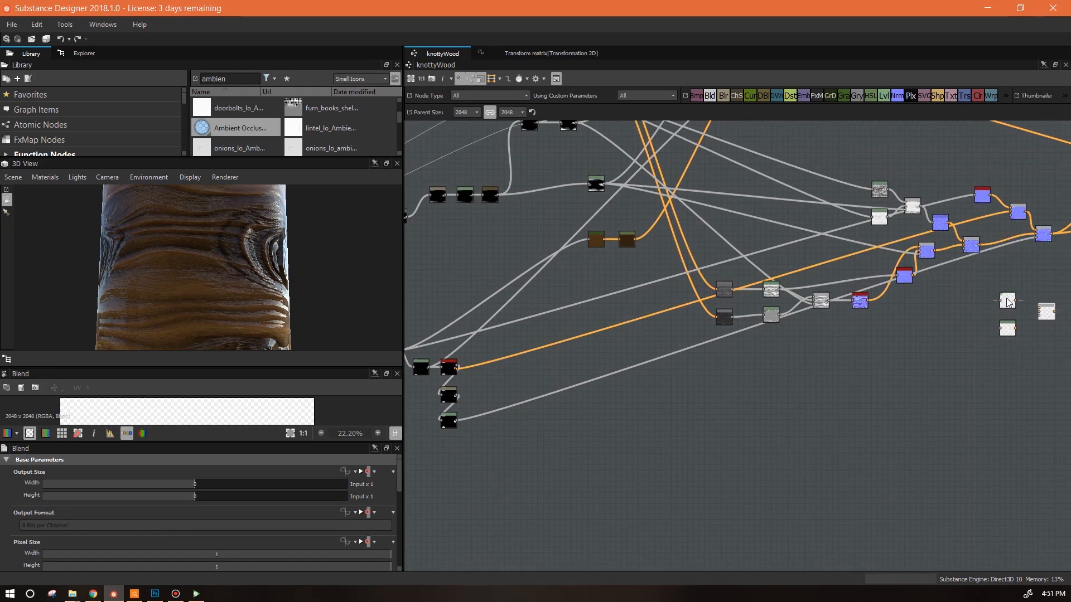
drag(1007, 303, 1006, 297)
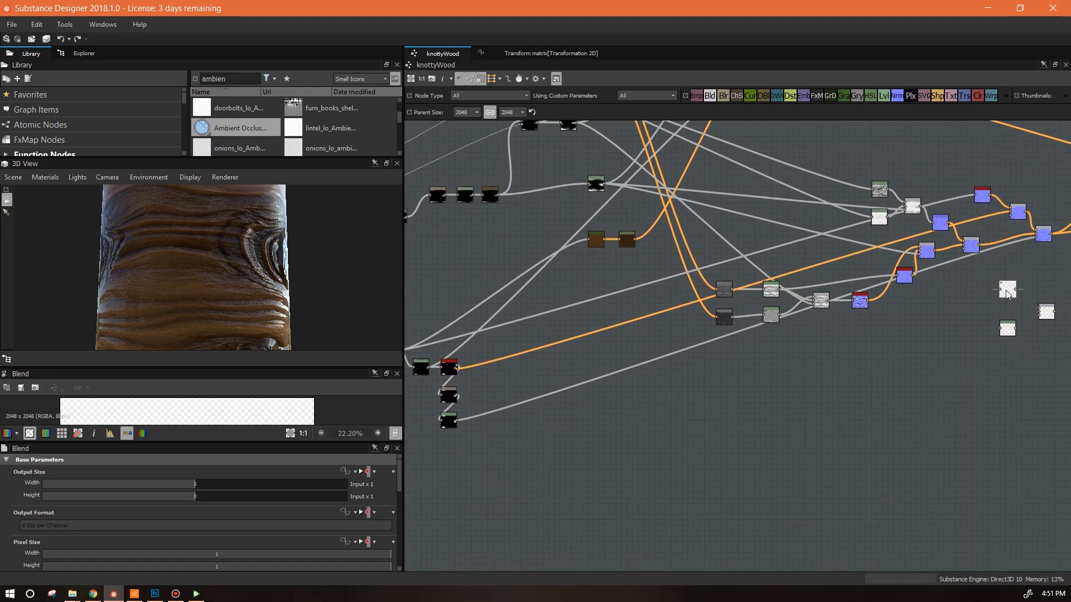
Step: Check the knot on the cylinder and connect the knot mask from the lowest Levels of the knot chain to the new Blend's opacity input
drag(189, 289, 222, 273)
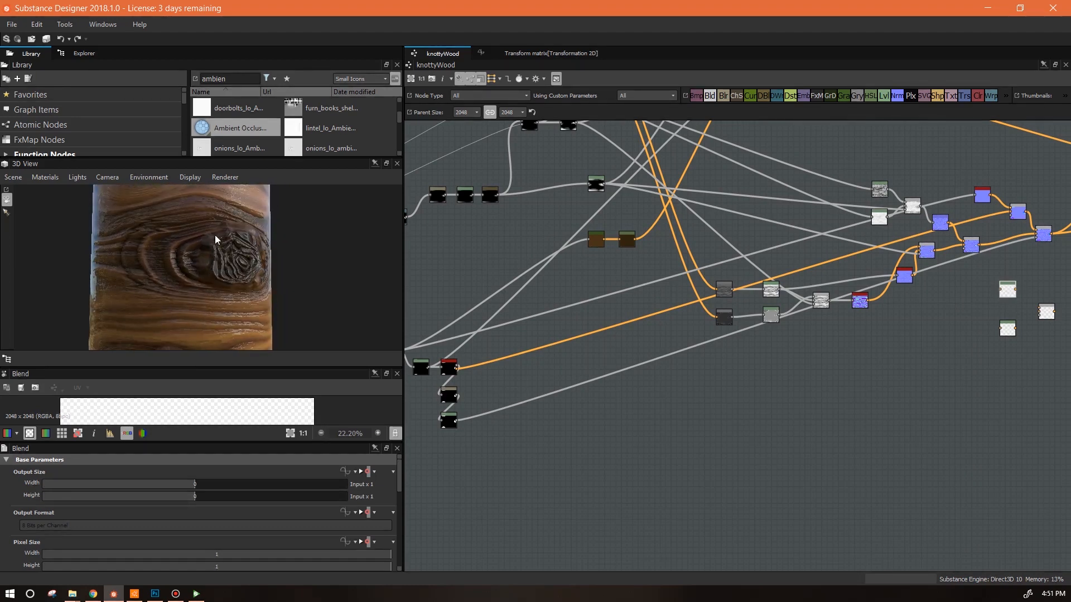
drag(1012, 332, 1014, 333)
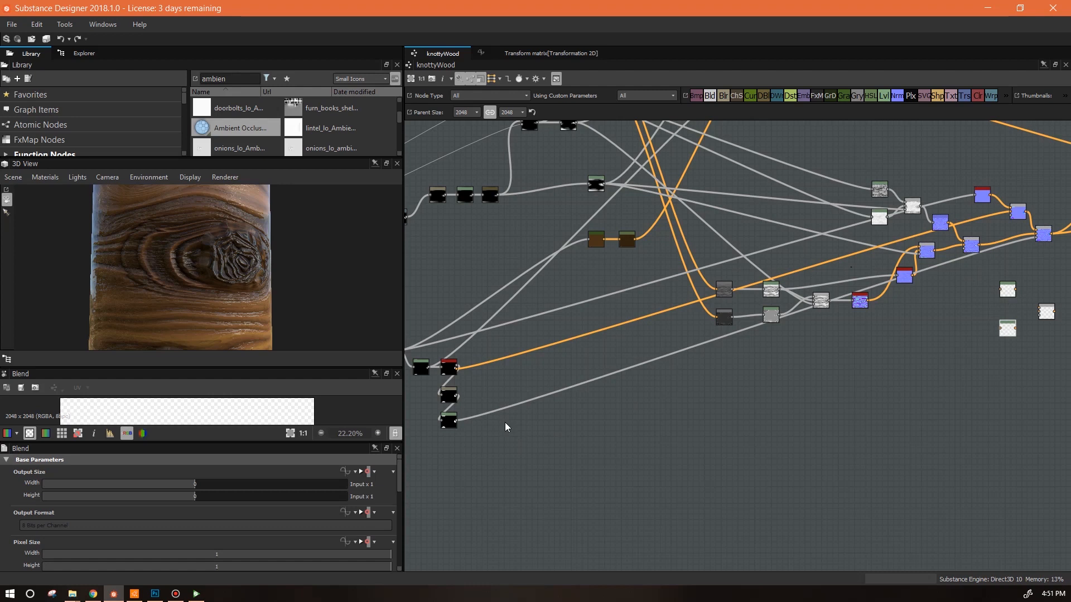
click(450, 425)
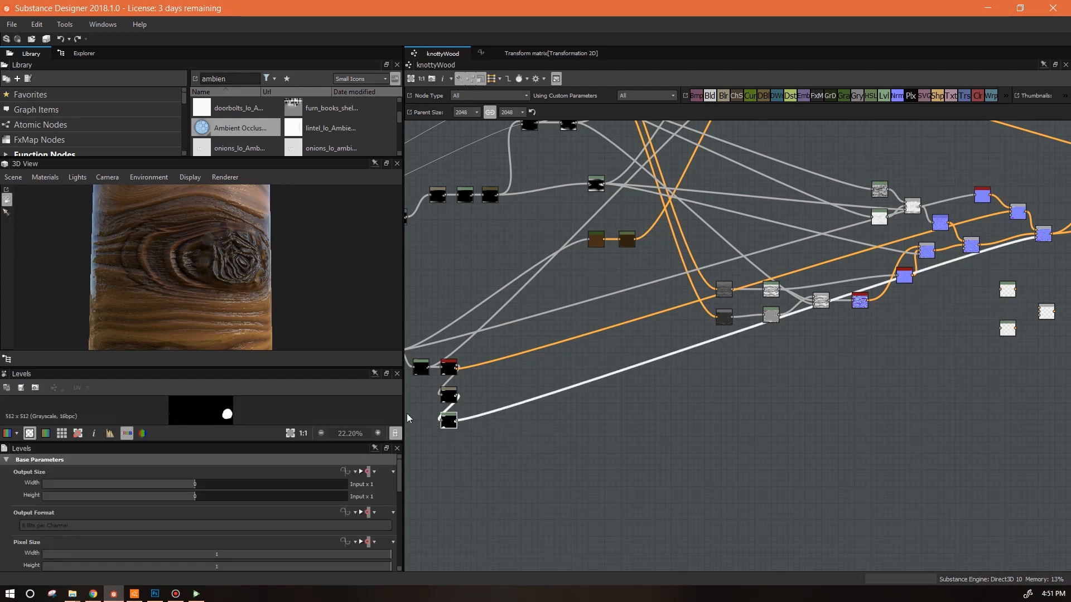
drag(243, 374, 243, 343)
click(452, 367)
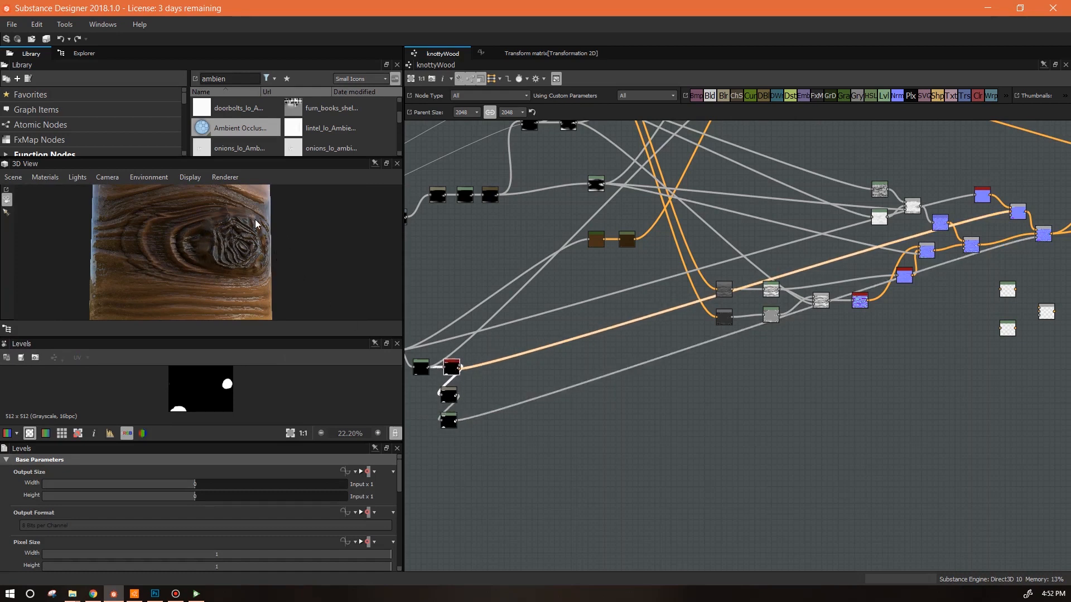
click(449, 422)
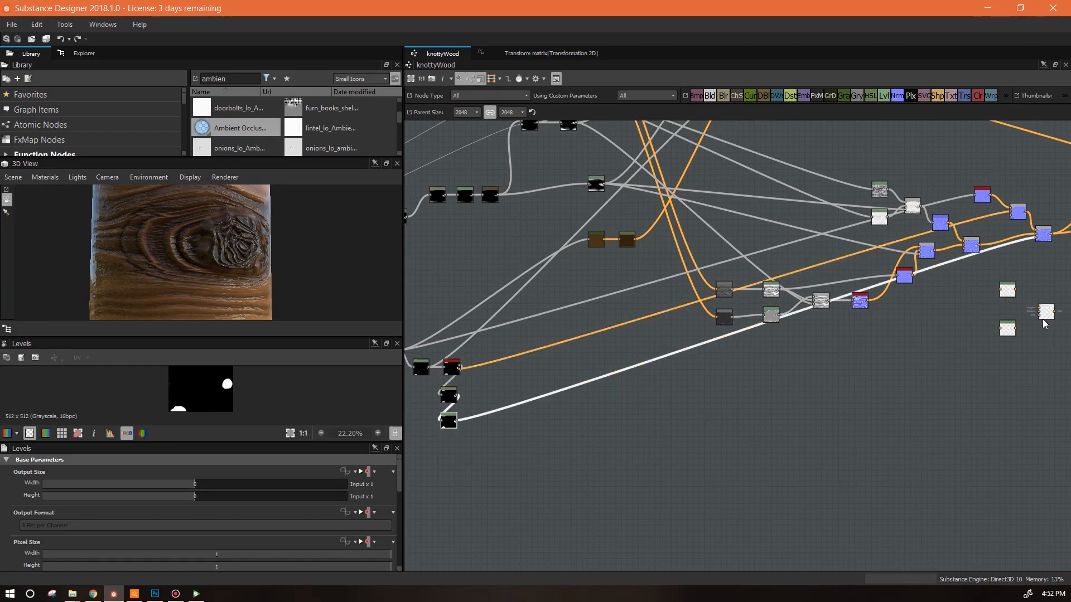
middle_drag(812, 406, 823, 467)
middle_drag(596, 400, 614, 382)
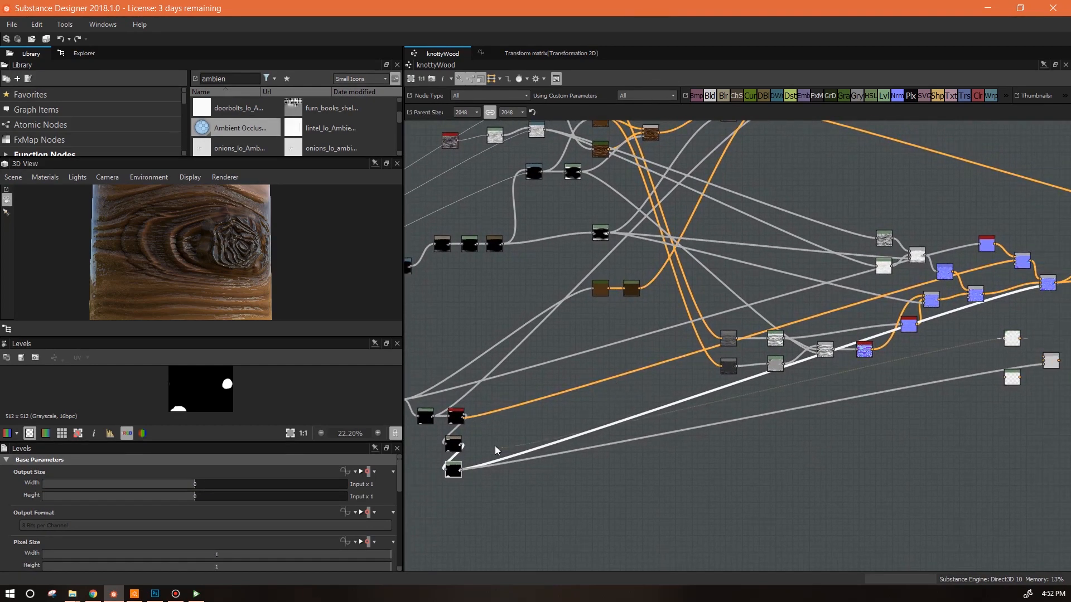
Step: Connect the red-headed node at the end of the knot chain to the upper new Levels, and that Levels to the Blend
drag(468, 416, 464, 416)
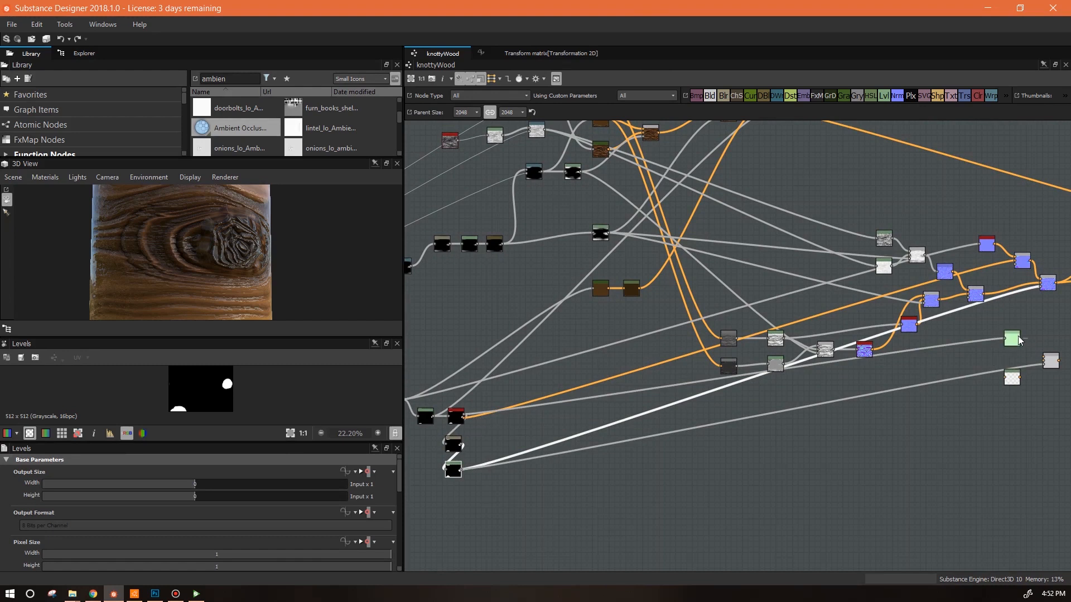
drag(1020, 338, 1047, 354)
middle_drag(1026, 398, 1007, 416)
click(992, 355)
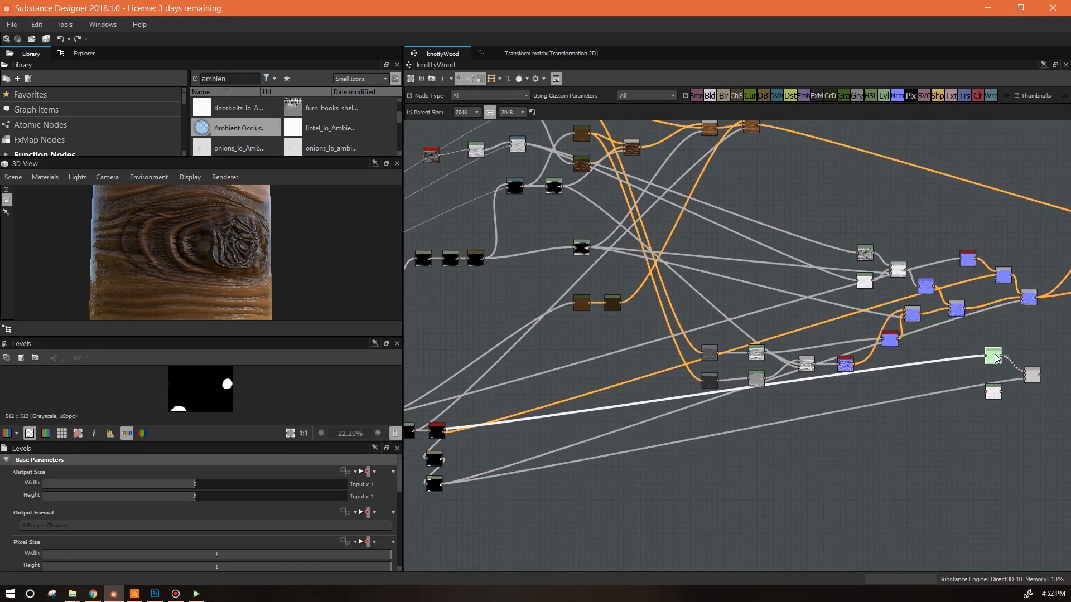
Step: Review the grain Gradient Map and its grayscale versions, then connect the lower dark grayscale node to the lower new Levels
middle_drag(880, 425, 961, 415)
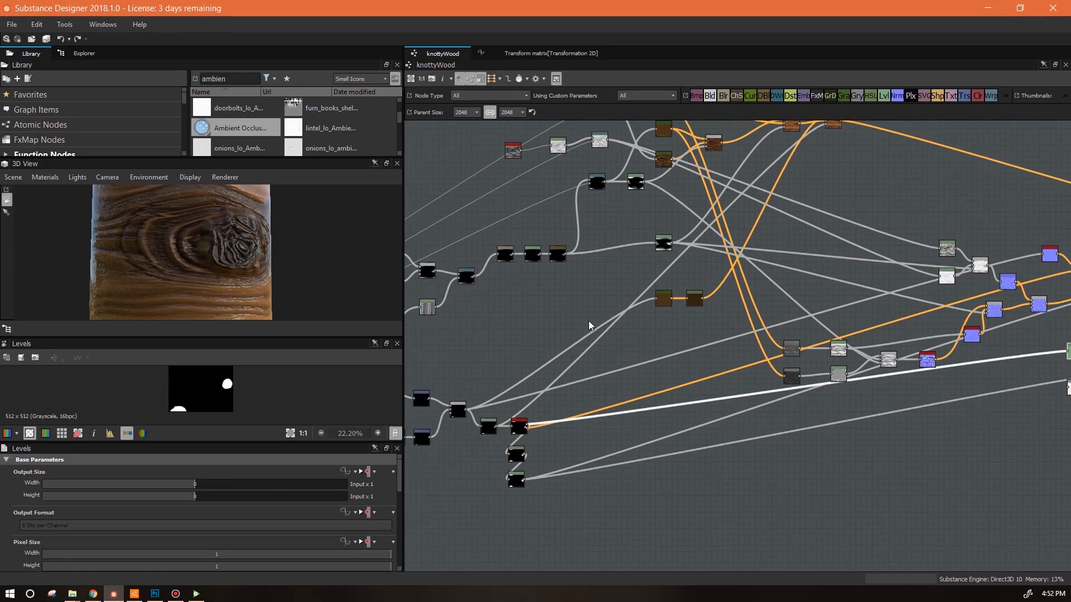
middle_drag(624, 325, 605, 362)
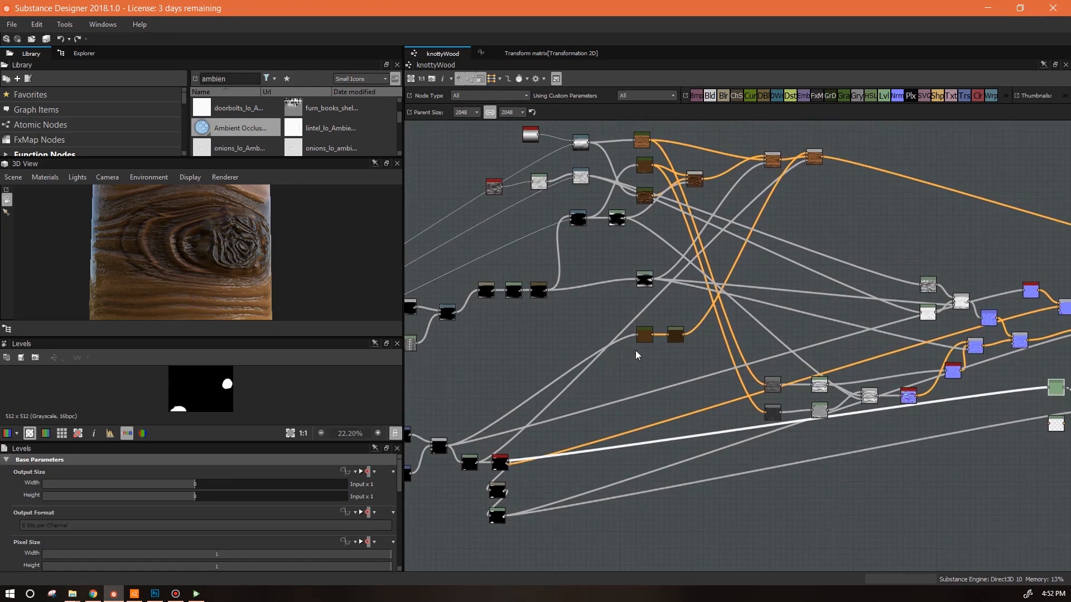
click(677, 336)
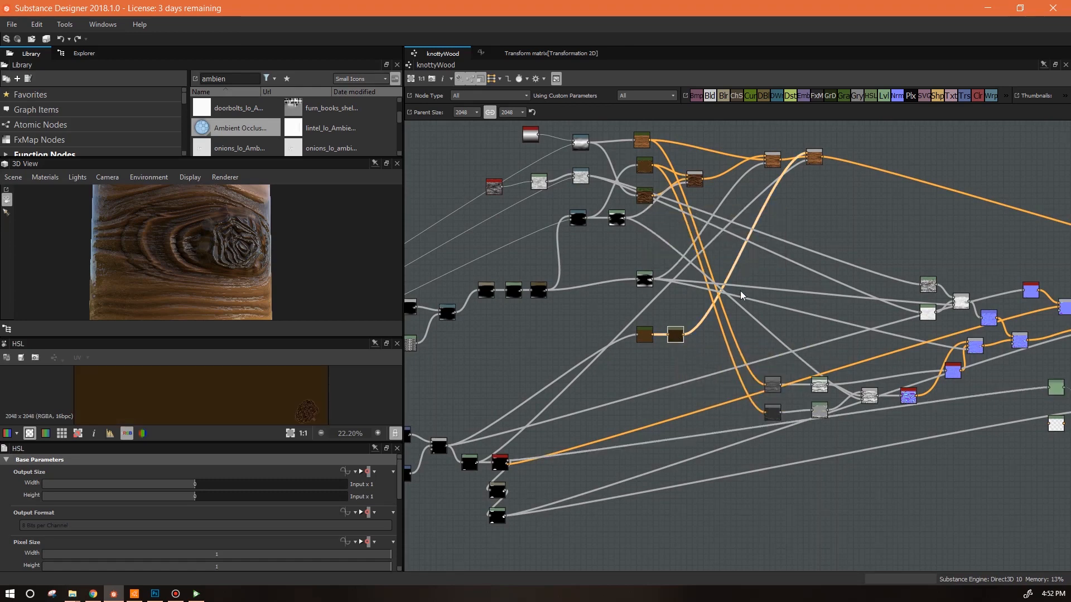
mouse_move(770, 401)
middle_down()
mouse_move(772, 371)
mouse_move(773, 411)
middle_up()
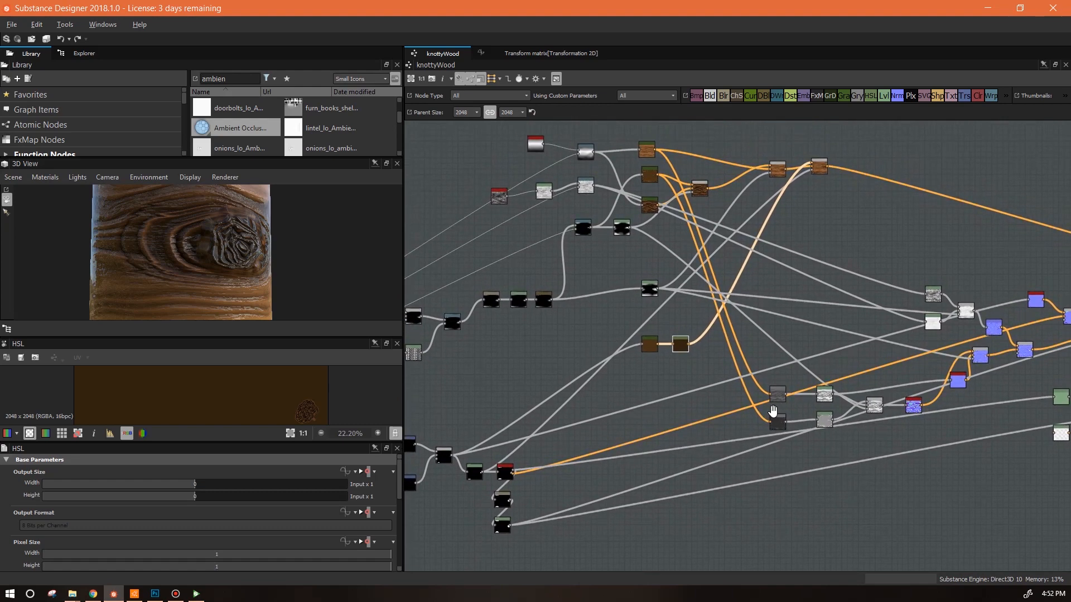
double_click(650, 174)
drag(250, 337, 251, 224)
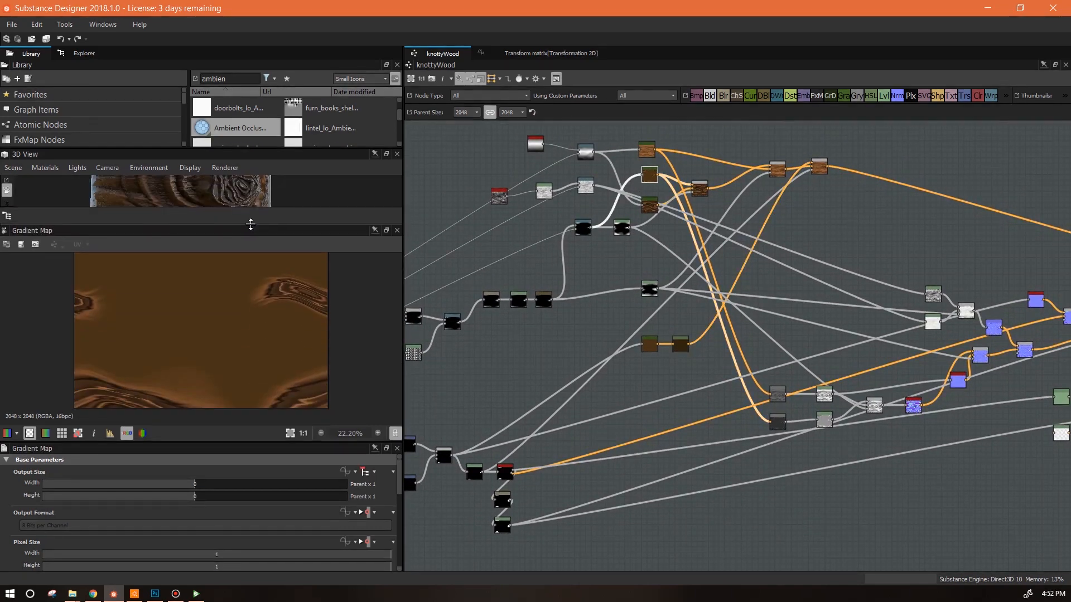
double_click(777, 422)
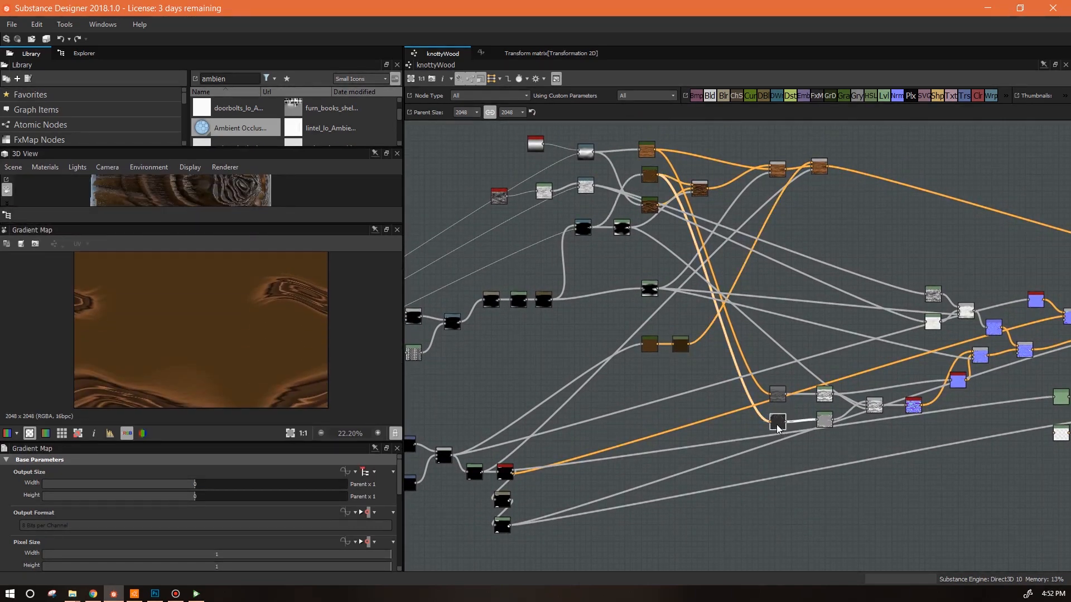
double_click(825, 420)
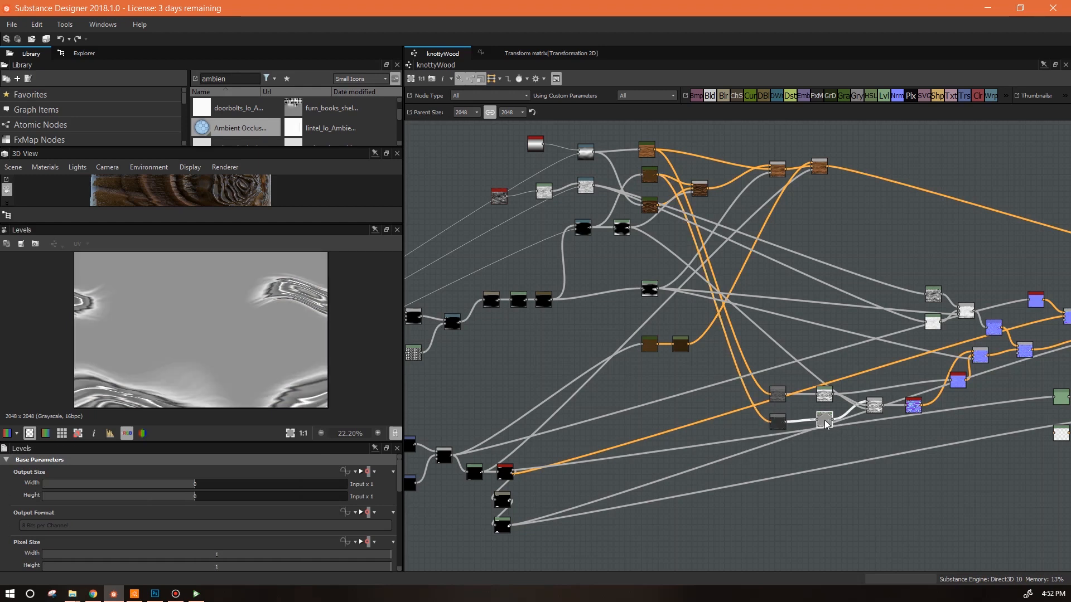
middle_drag(826, 424, 679, 383)
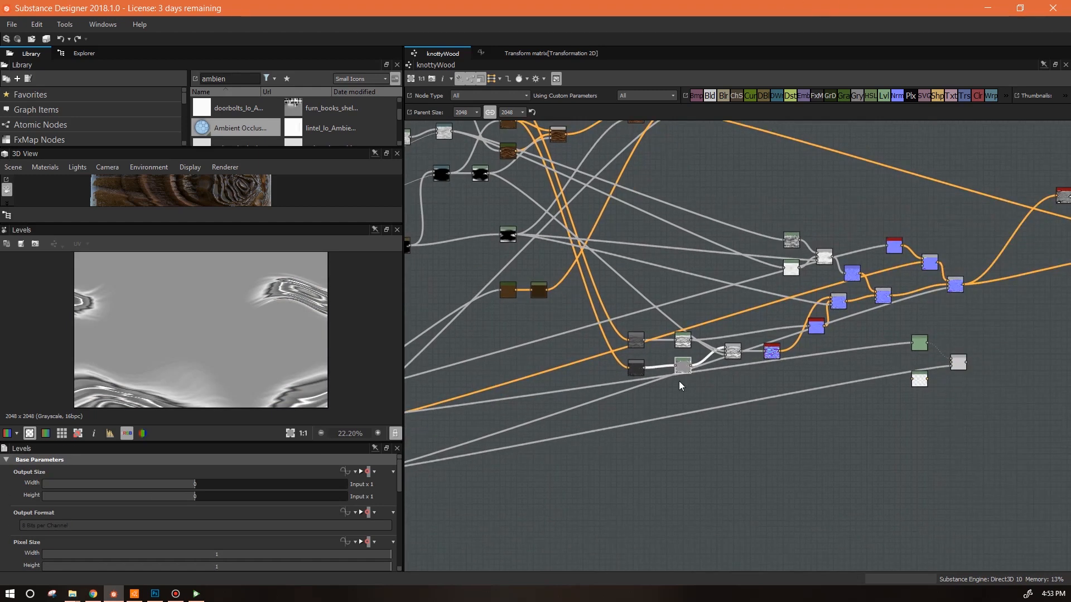
drag(644, 367, 923, 384)
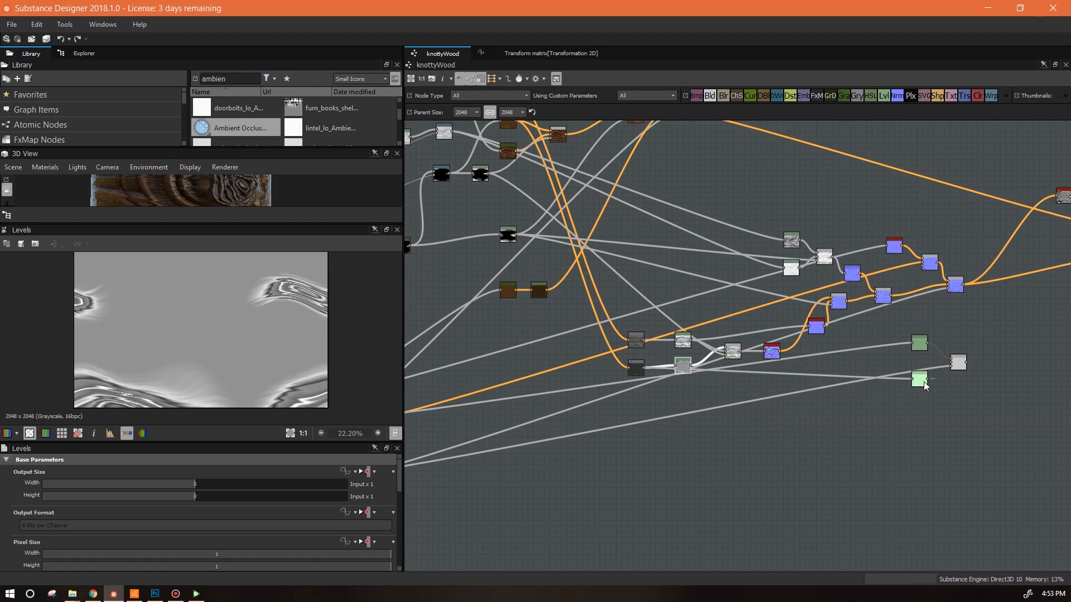
Step: Preview the new Blend in the 2D view and examine the transition around the knot up close
double_click(958, 363)
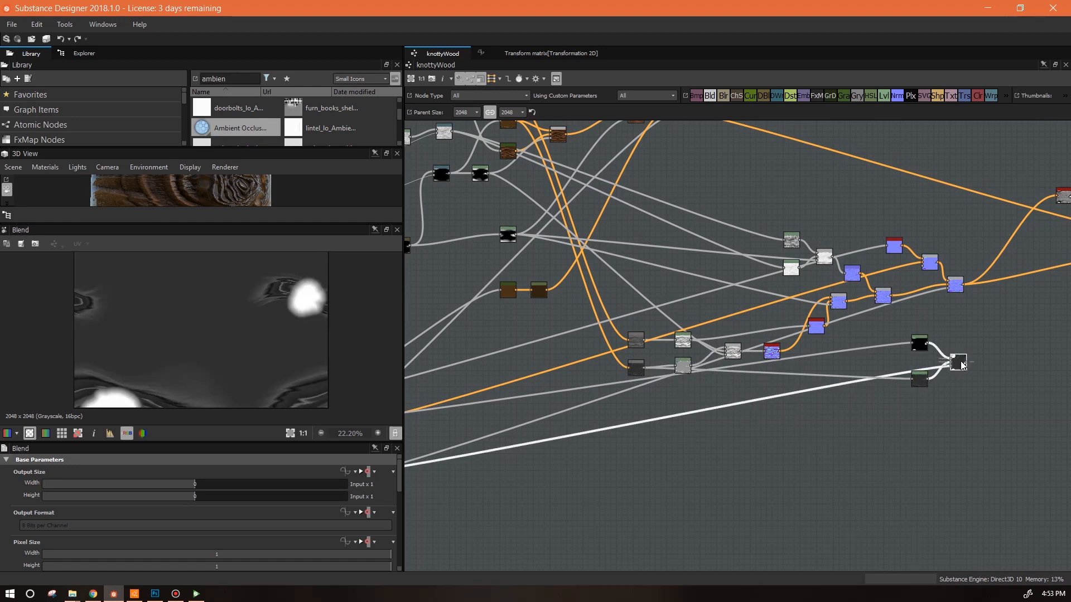
scroll(238, 341, down, 2)
middle_drag(272, 326, 278, 306)
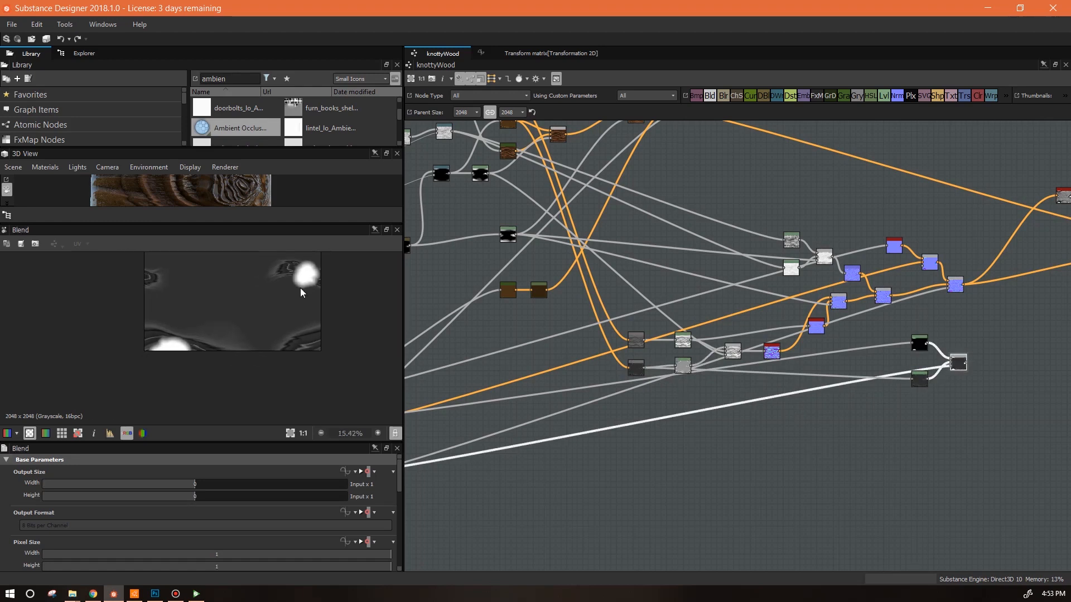
scroll(307, 274, up, 5)
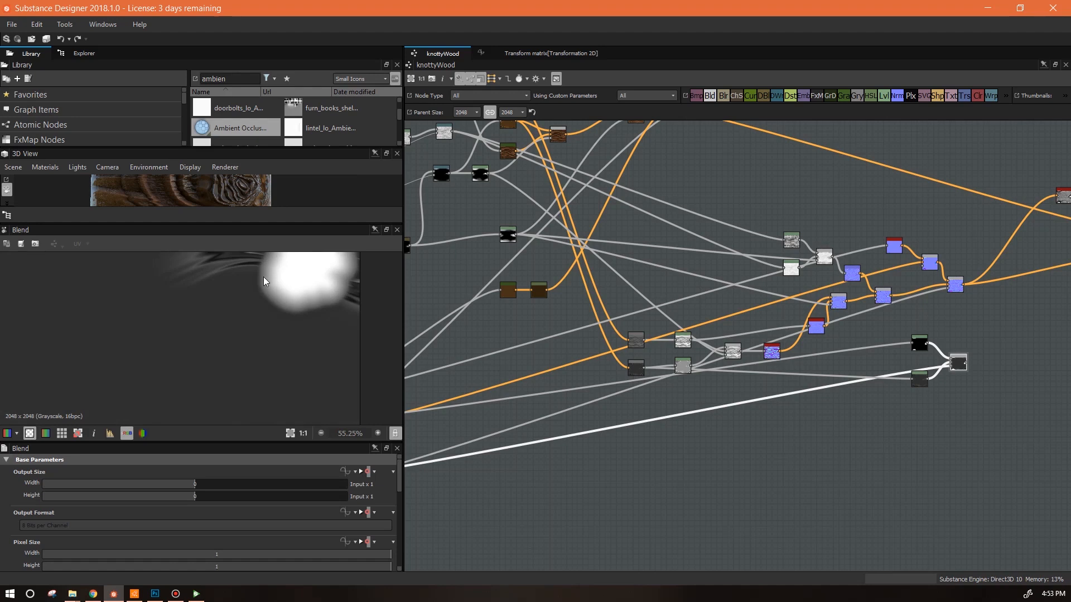
middle_drag(256, 280, 255, 327)
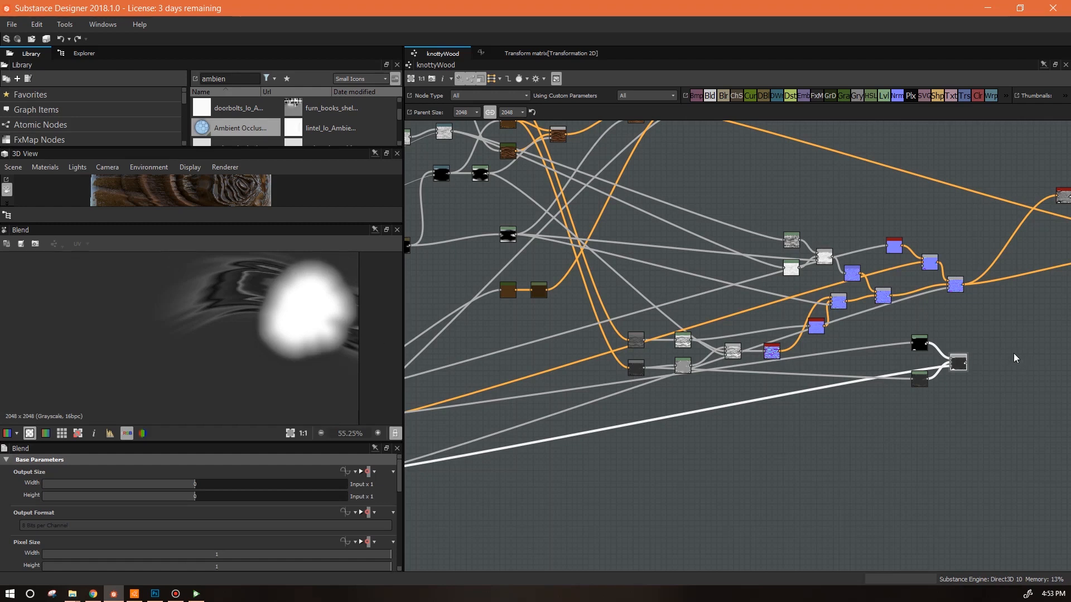
Step: Shift the midtone of the upper Levels feeding the new Blend slightly towards the highlights in its luminance histogram
click(919, 379)
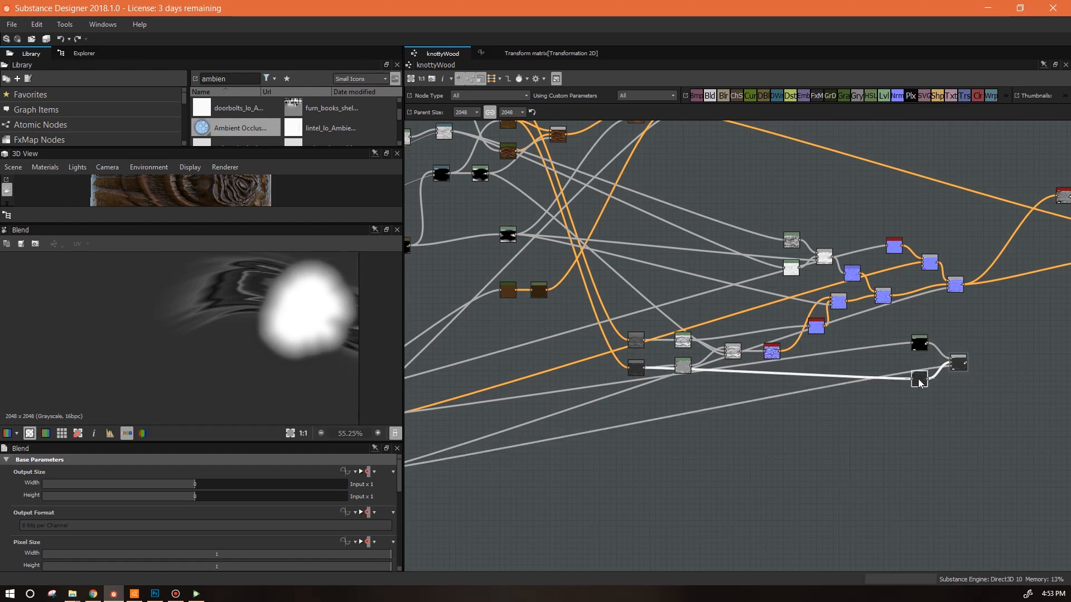
drag(400, 481, 400, 501)
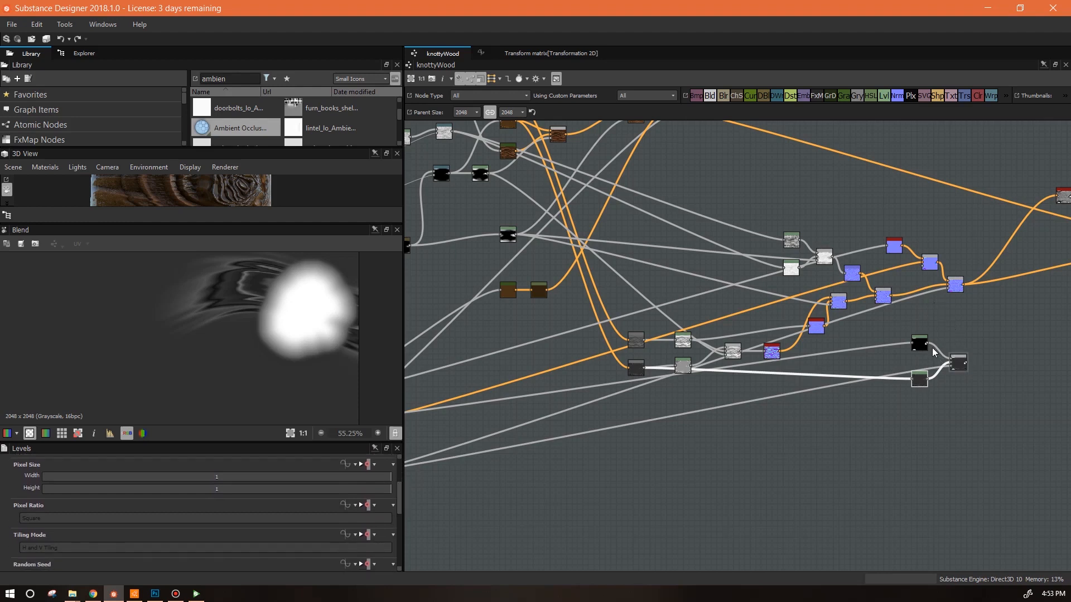
click(918, 346)
drag(402, 500, 399, 534)
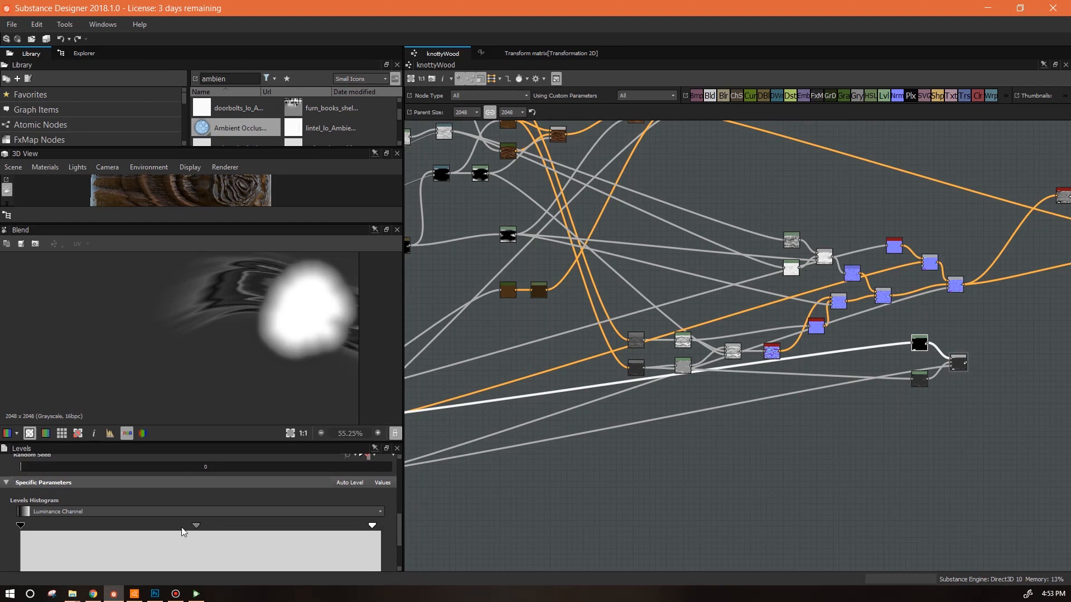
drag(191, 526, 202, 527)
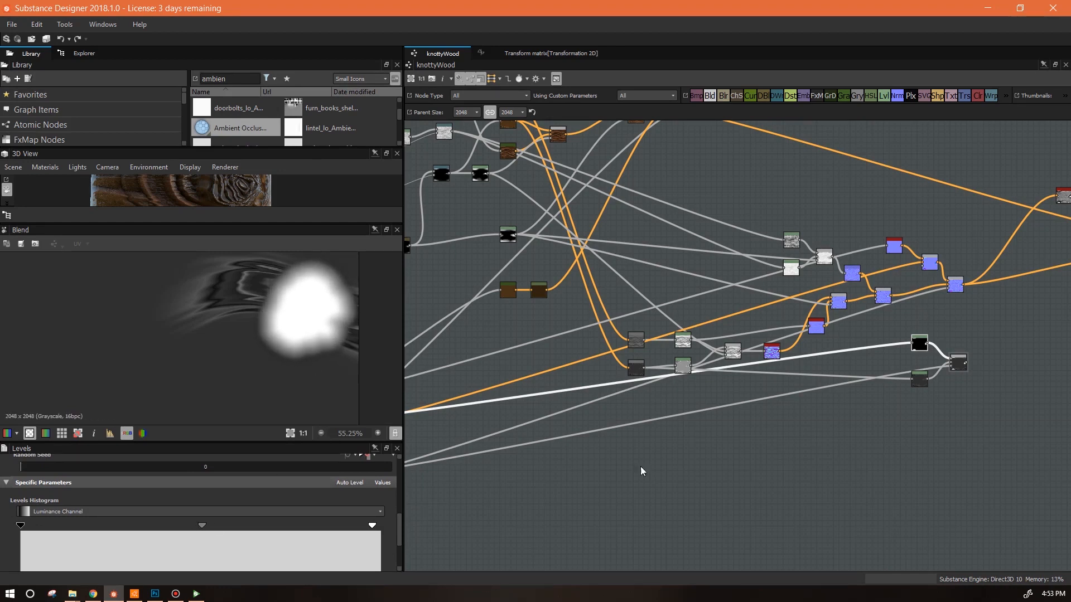
Step: Brighten the wood grain by moving the lower Levels' midtone to about a quarter of the histogram's width
click(921, 382)
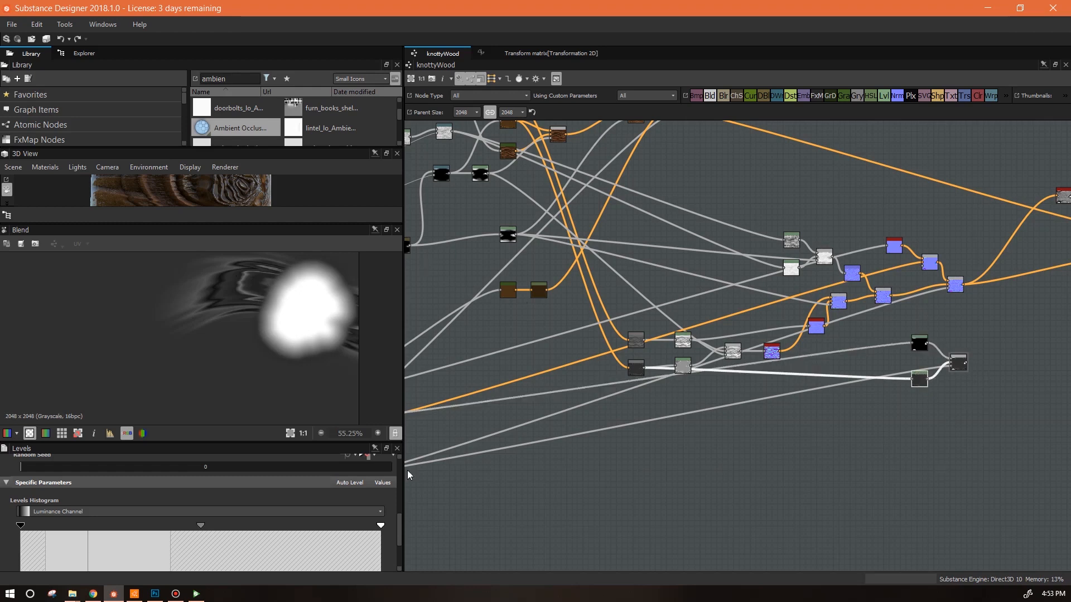
drag(400, 523, 404, 551)
mouse_move(22, 561)
mouse_down()
mouse_move(55, 561)
mouse_move(20, 561)
mouse_up()
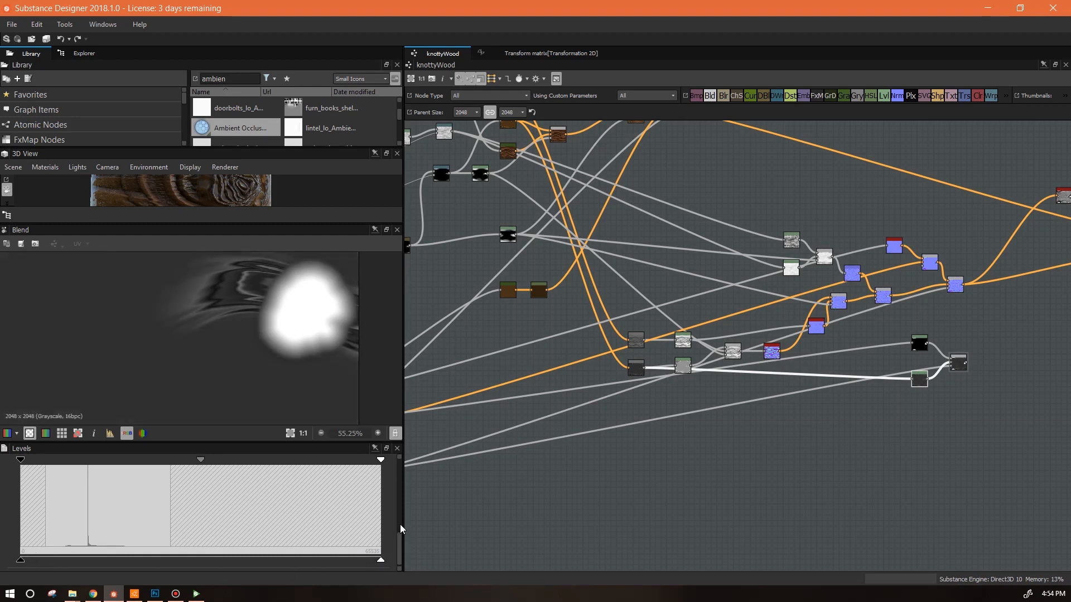
drag(400, 540, 401, 520)
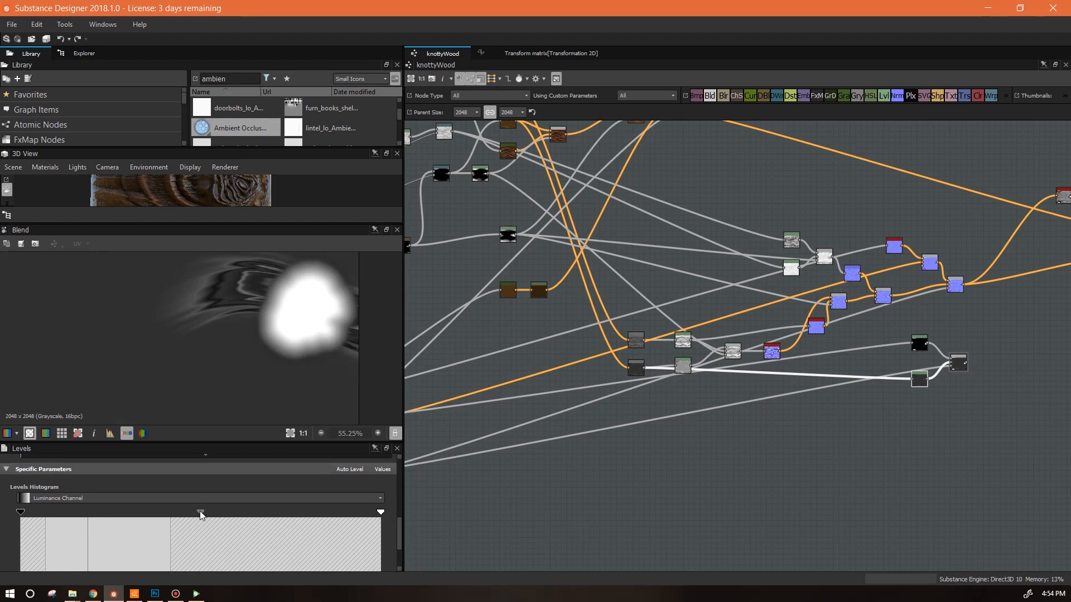
drag(172, 513, 108, 504)
mouse_move(399, 519)
mouse_down()
mouse_move(397, 536)
mouse_move(396, 517)
mouse_up()
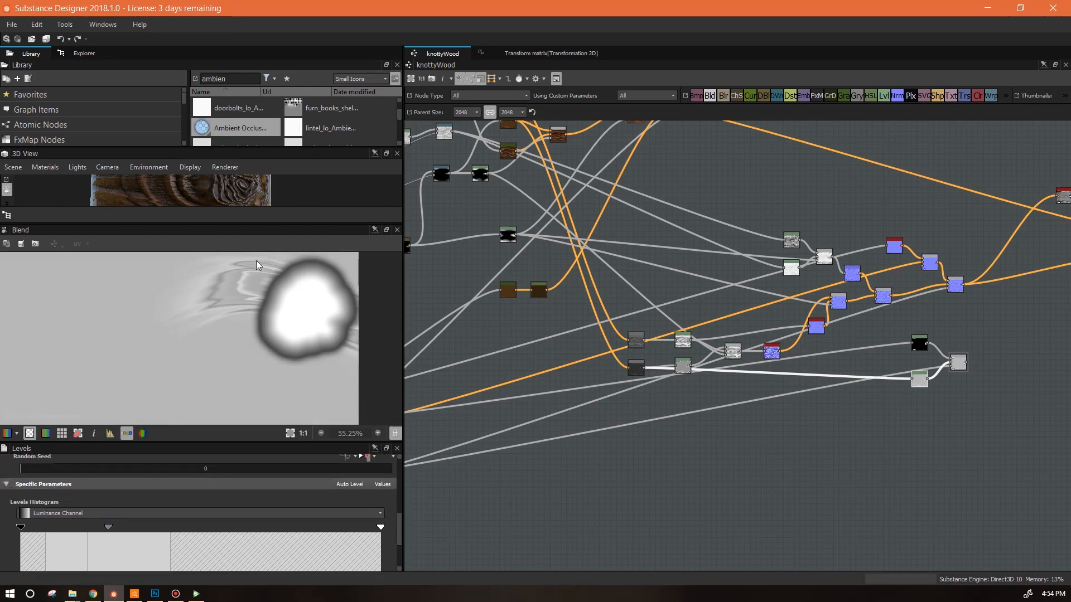
Step: Lower the output white level of the lower Levels to about a quarter of the range to darken the surrounding wood
drag(399, 541, 399, 564)
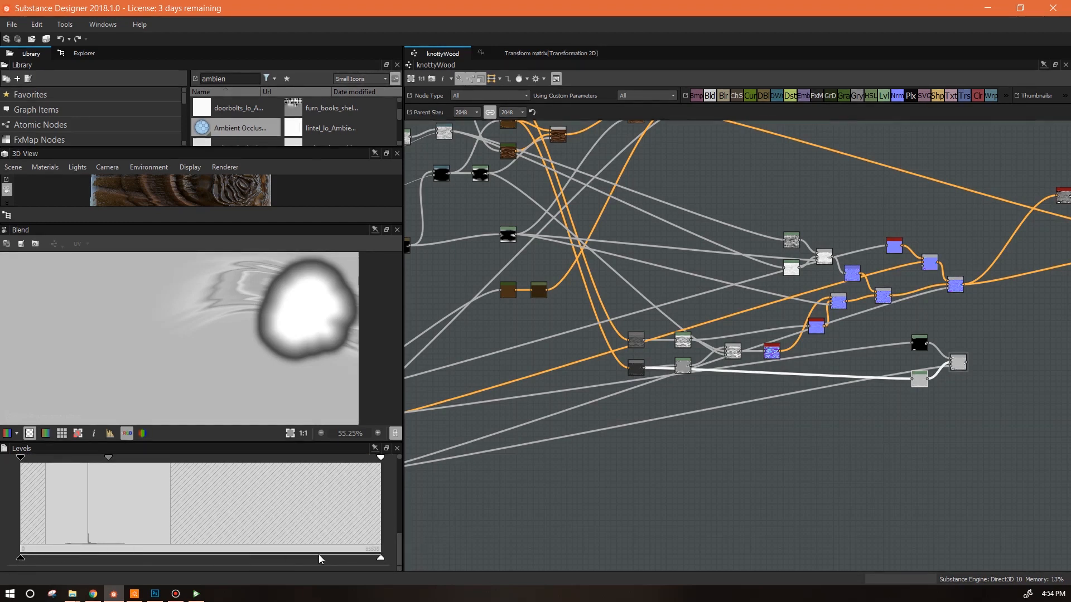
drag(369, 562, 120, 529)
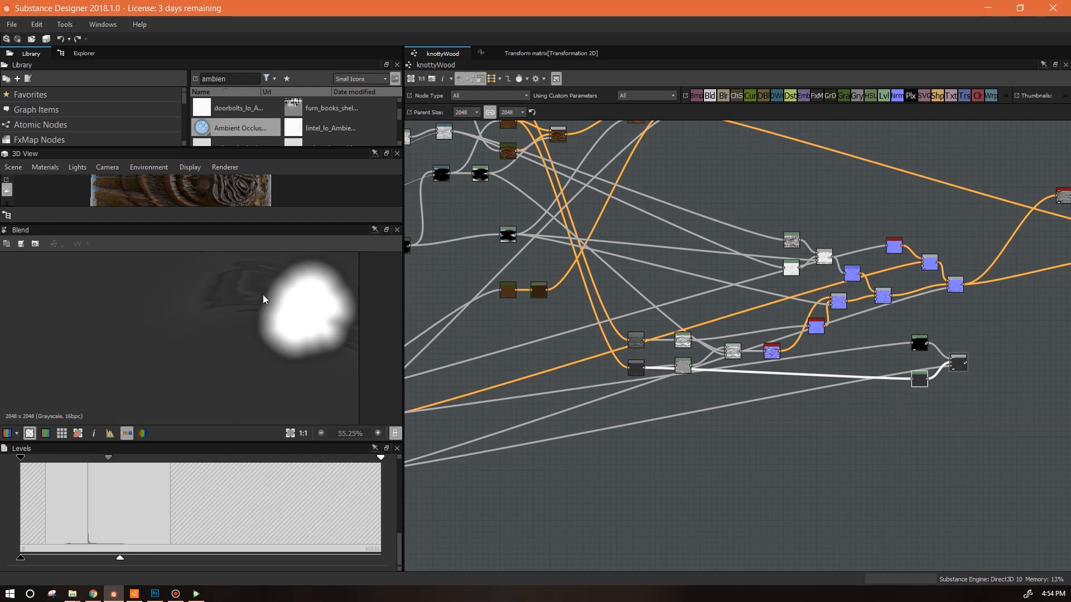
drag(116, 556, 114, 559)
Step: Add another Blend node beside the knot-masked Blend and try to link the first Blend's output to it
middle_drag(993, 415, 767, 411)
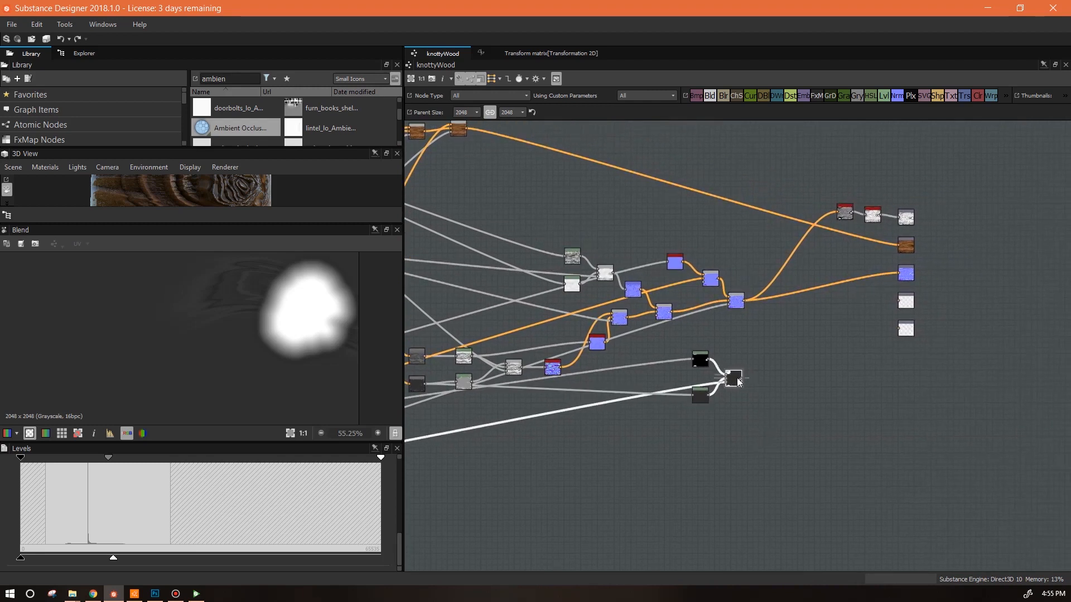
key(ctrl+v)
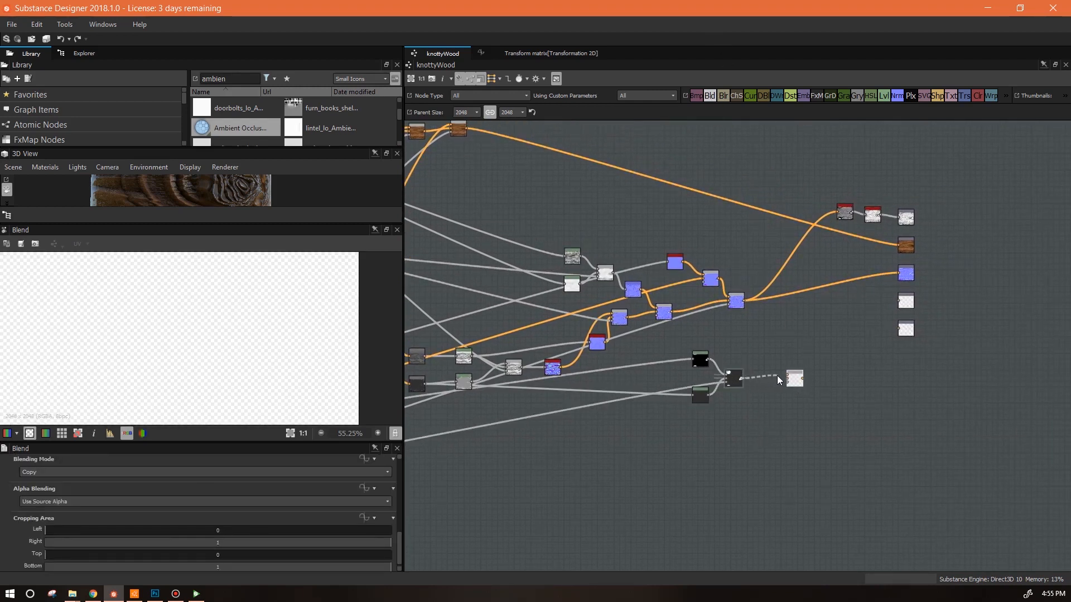
drag(763, 382, 763, 382)
middle_drag(764, 415, 949, 428)
click(951, 427)
key(f)
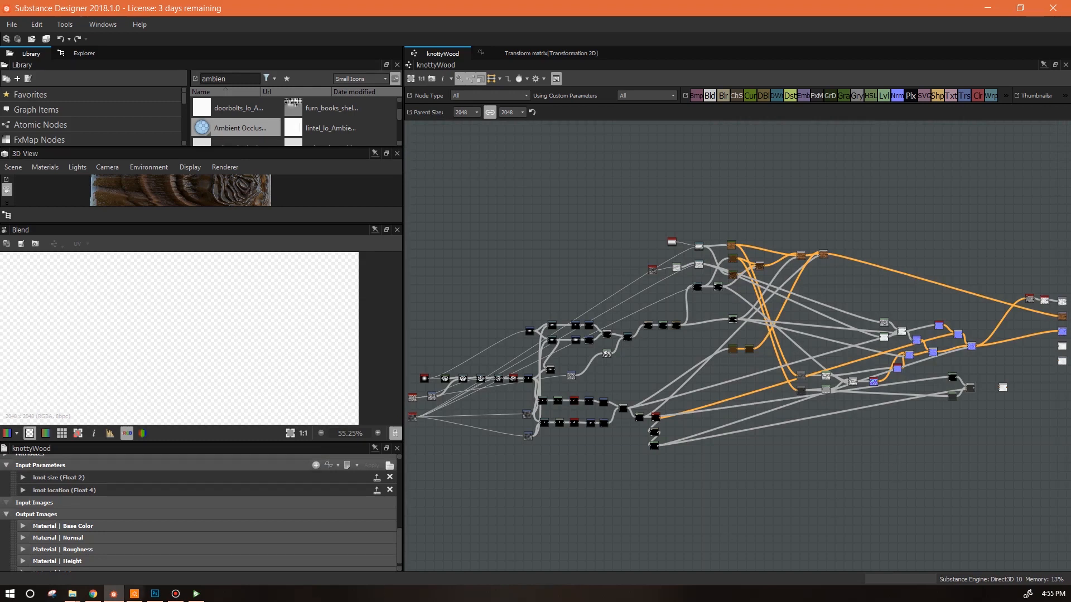
click(175, 594)
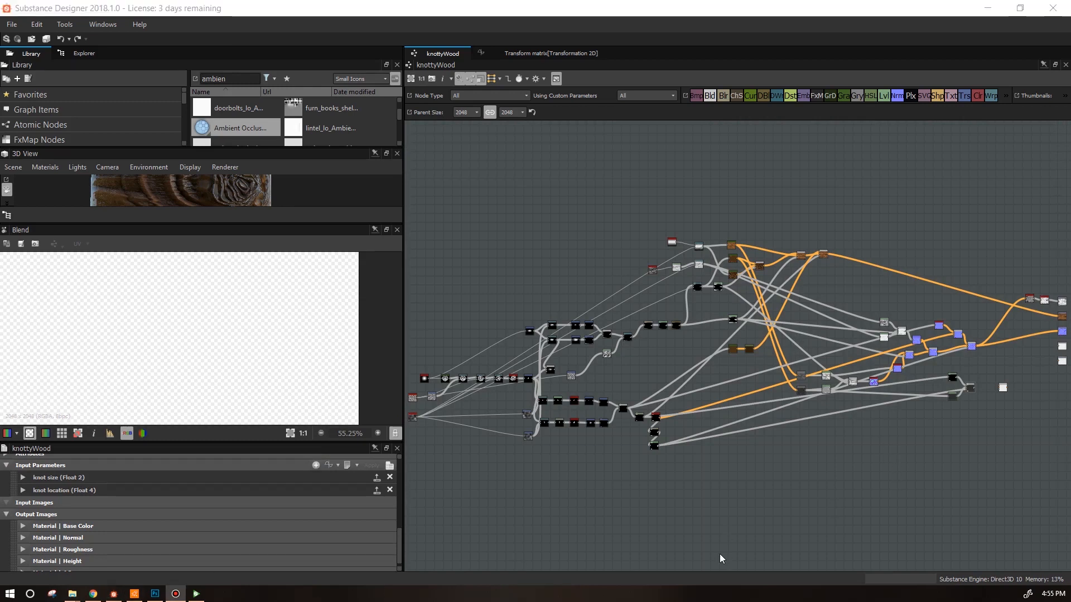
Step: Add a Levels node fed by the upper Grayscale Conversion and place it above the two new Blend nodes
click(872, 489)
scroll(873, 490, down, 1)
scroll(872, 490, up, 3)
middle_drag(893, 449, 730, 508)
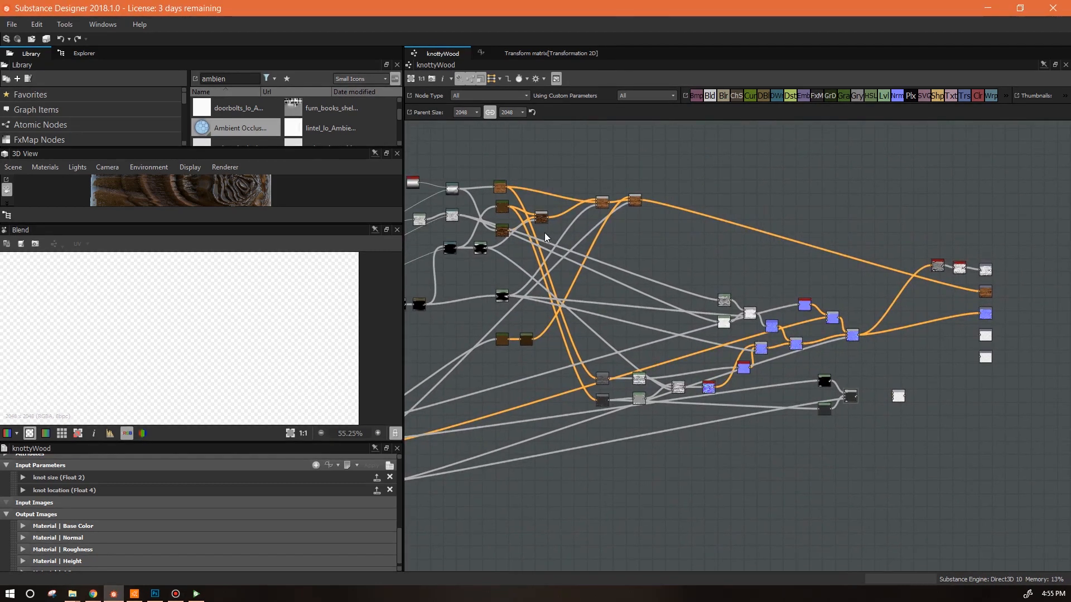
scroll(586, 290, up, 2)
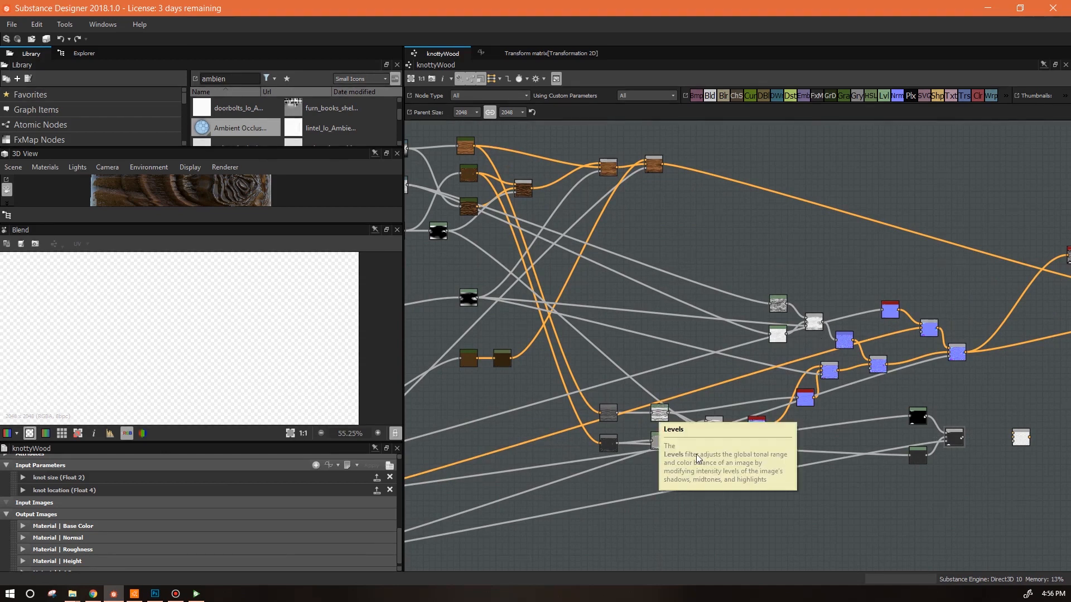
click(608, 412)
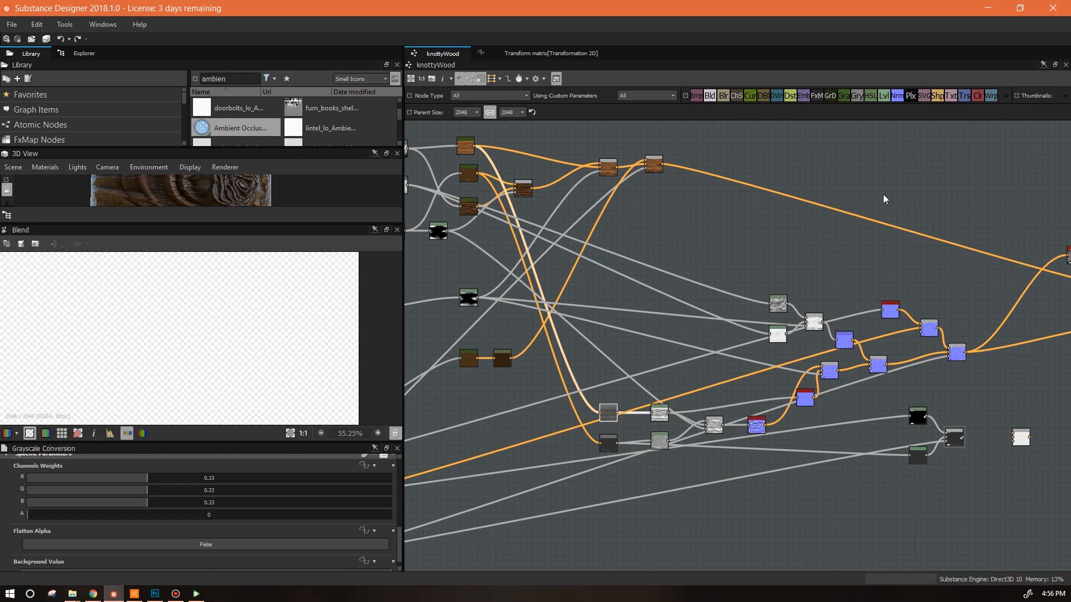
drag(881, 97, 616, 414)
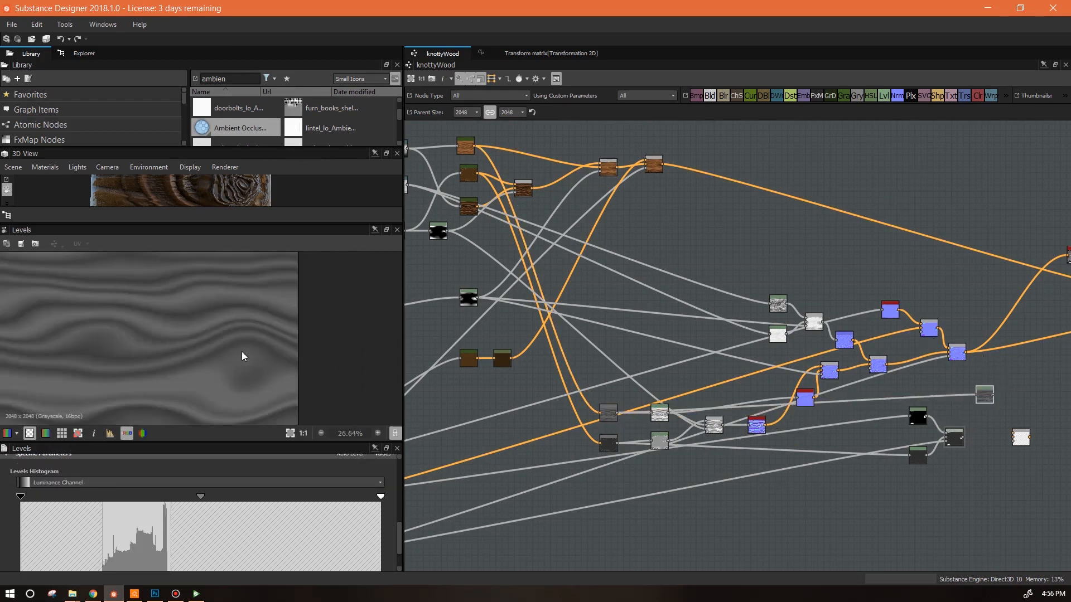
Step: Find the Levels mask fed by the Directional Blur and link its output to the opacity input of the second Blend
middle_drag(691, 238, 890, 226)
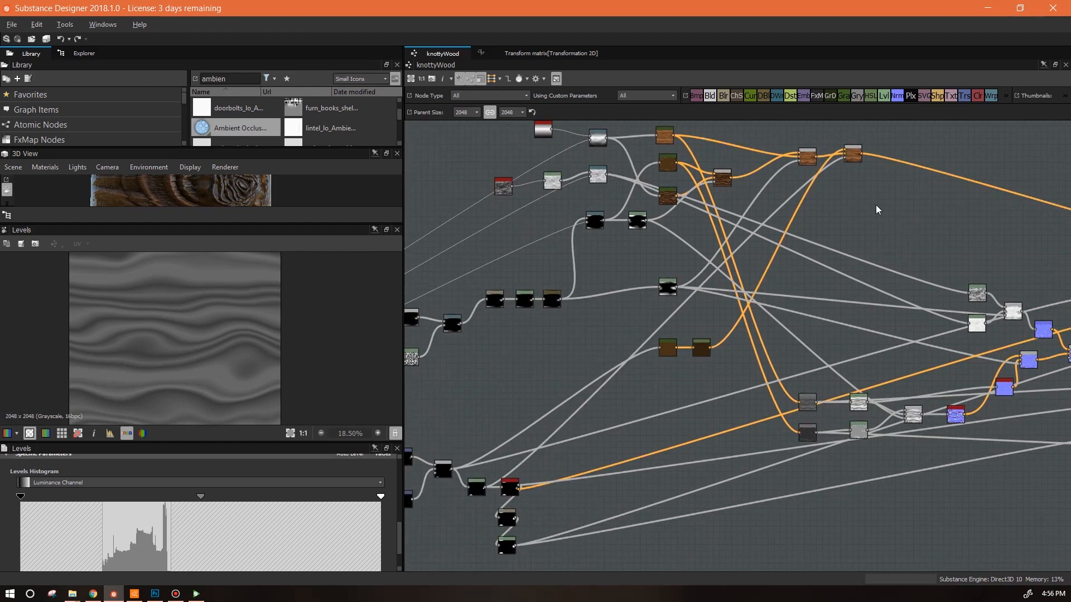
double_click(637, 221)
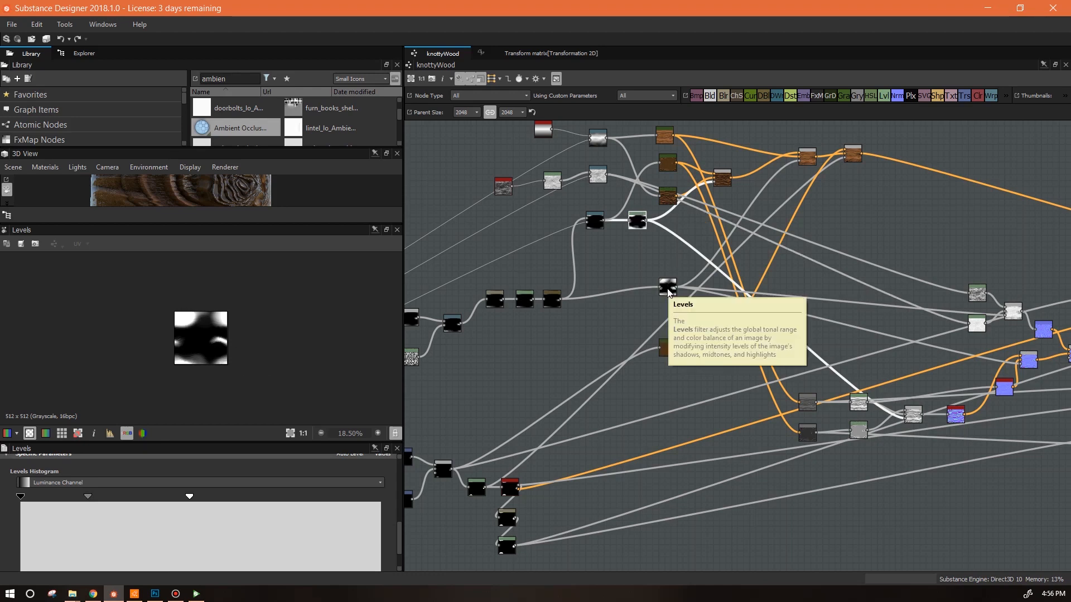
scroll(649, 223, up, 3)
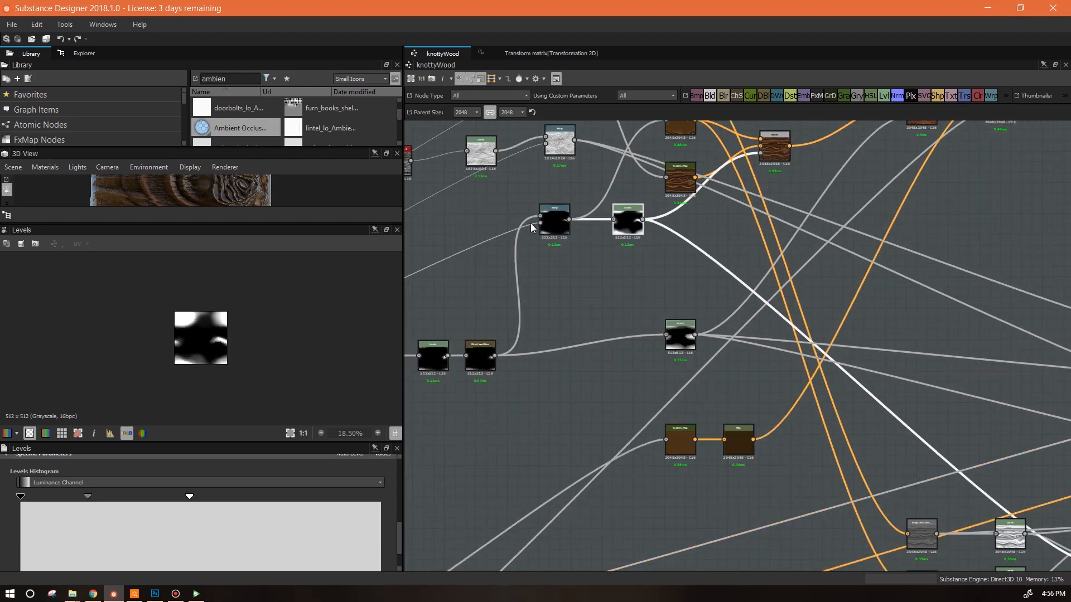
click(478, 349)
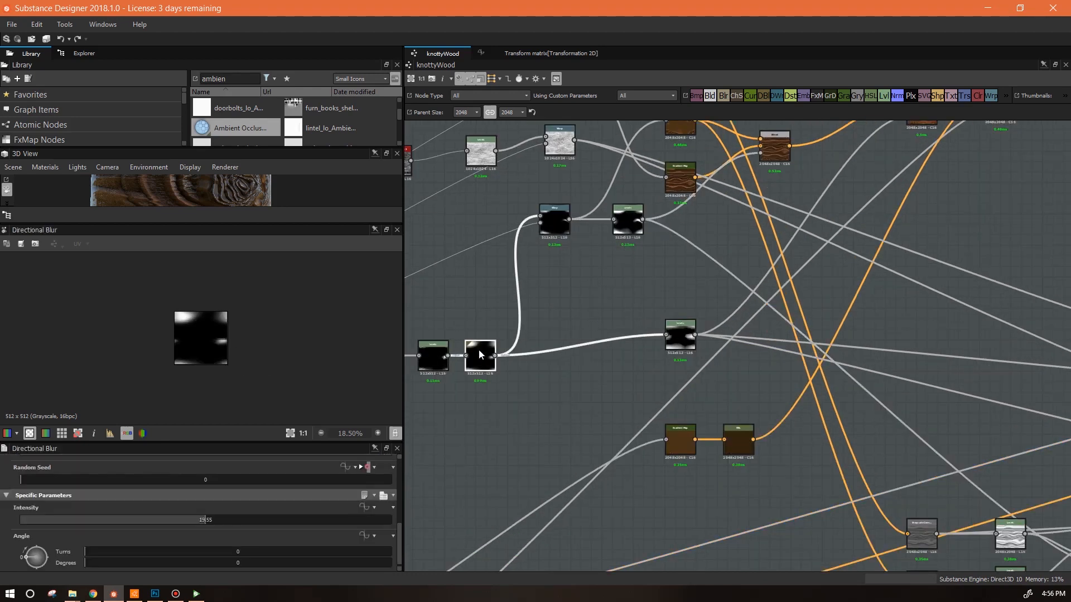
click(680, 337)
scroll(810, 362, down, 2)
middle_drag(882, 377, 647, 341)
click(490, 306)
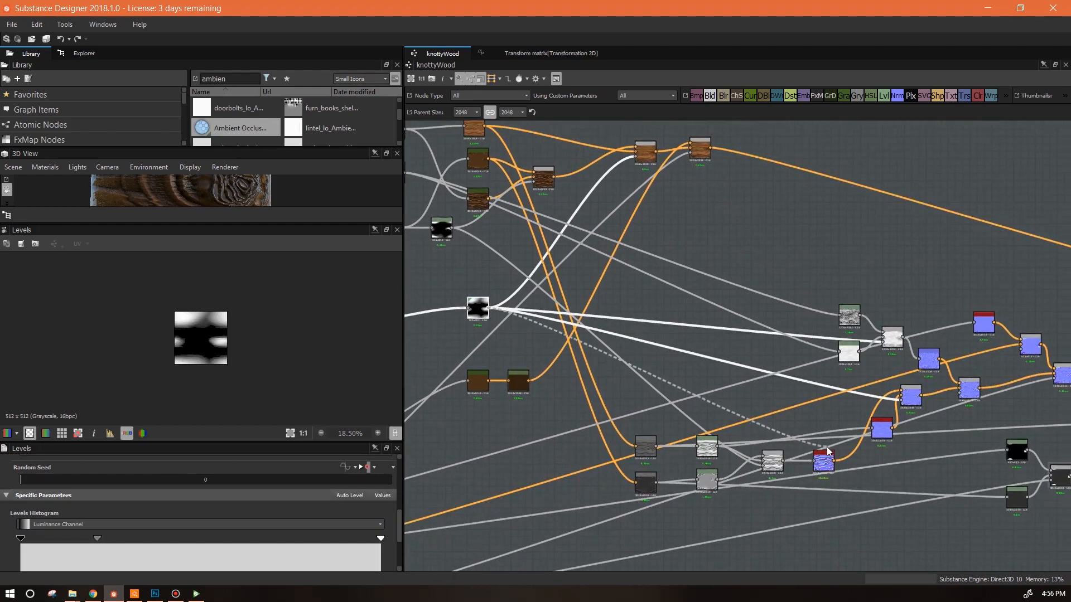
middle_drag(842, 450, 629, 371)
drag(652, 409, 919, 407)
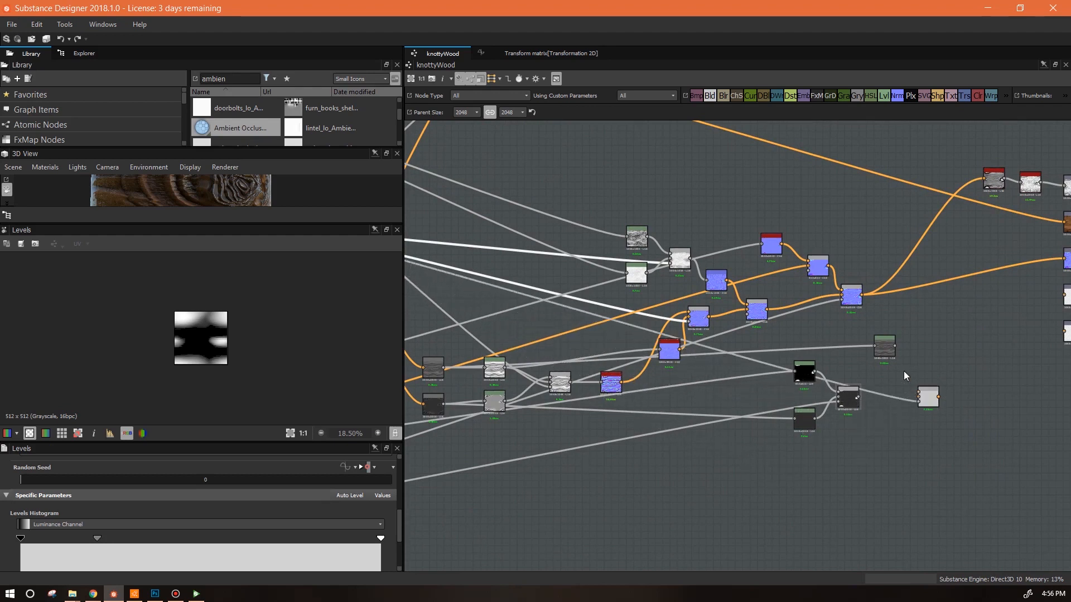
Step: Add a spare Levels node near the second Blend and move the wood-grain Levels beneath it
middle_drag(946, 453, 969, 426)
drag(907, 319, 903, 311)
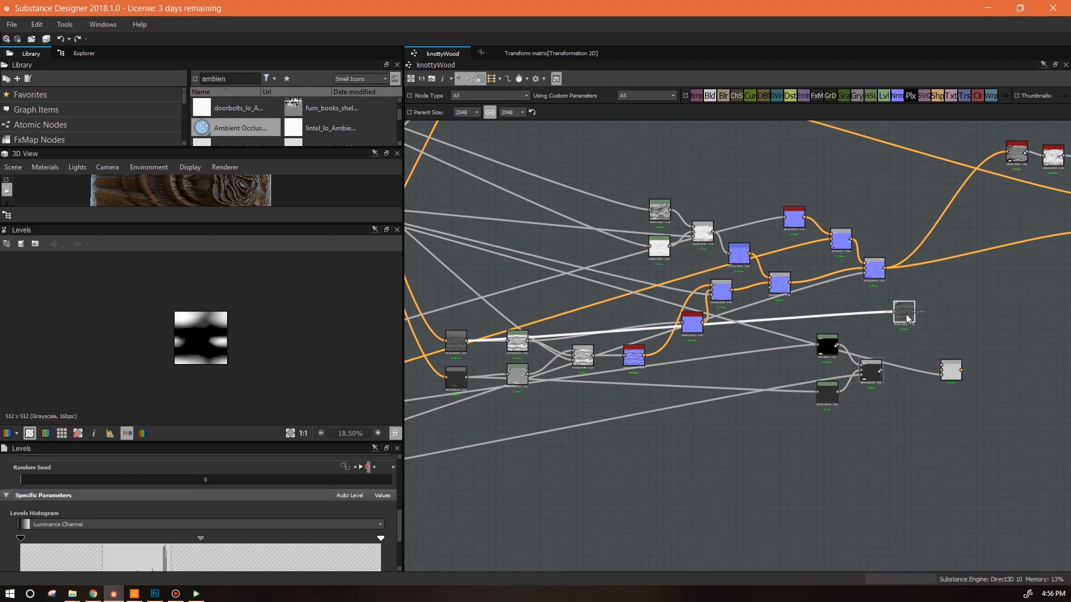
key(d)
drag(885, 96, 900, 340)
drag(915, 297, 909, 395)
Step: Link the first Blend and the wood-grain Levels into the second Blend, lining up the nodes beside it
middle_drag(887, 432, 930, 434)
middle_drag(685, 440, 856, 476)
click(507, 247)
middle_drag(837, 435, 455, 414)
mouse_move(744, 360)
mouse_down()
mouse_move(752, 345)
mouse_move(757, 356)
mouse_up()
drag(749, 420, 757, 420)
drag(720, 386, 780, 388)
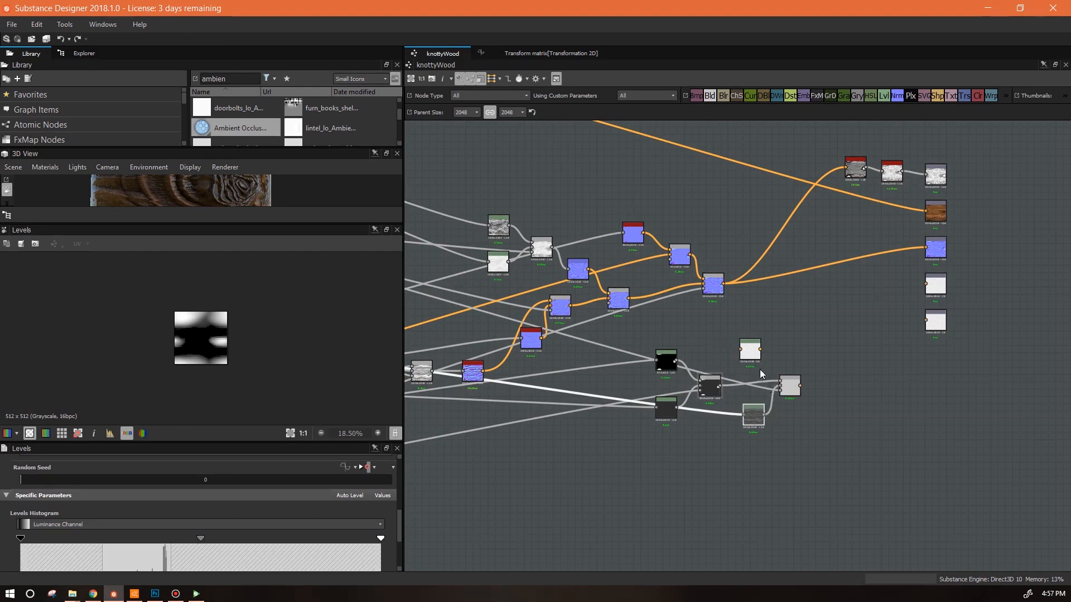
Step: Preview the second Blend and lower the wood-grain Levels' output white level to about two fifths of the range
double_click(789, 385)
middle_drag(227, 338, 249, 370)
drag(715, 381, 715, 373)
drag(788, 386, 811, 386)
click(754, 415)
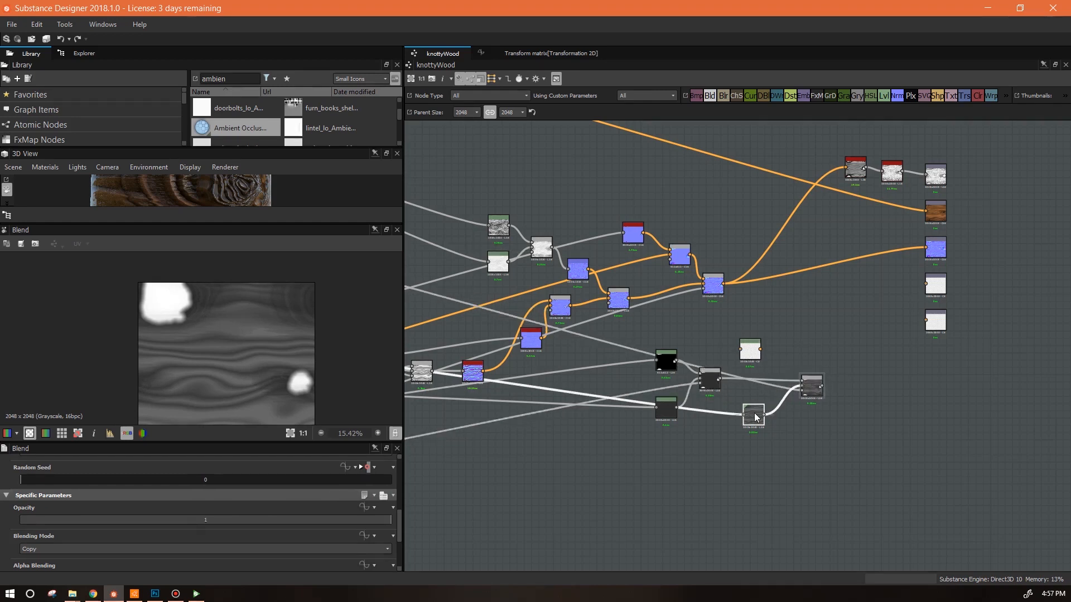
click(400, 558)
drag(380, 560, 158, 560)
Step: Reposition the two Blend nodes so they sit further from the Levels nodes feeding them
drag(709, 381, 723, 374)
drag(808, 390, 816, 397)
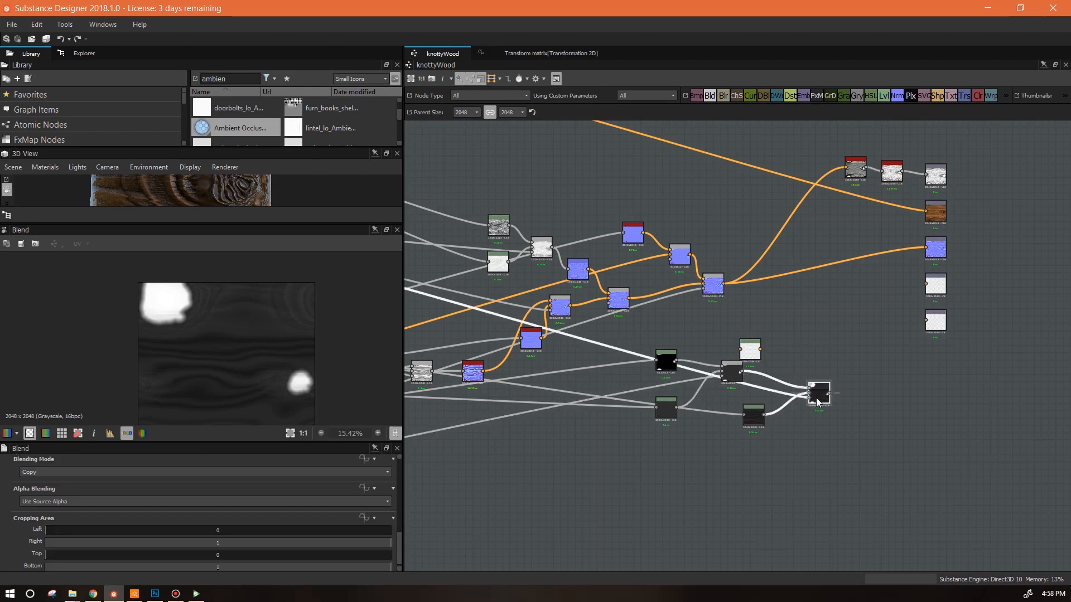
drag(725, 370, 732, 381)
Step: Examine the knot Levels histogram and compare the outputs of the first and second Blend
middle_drag(741, 456, 1068, 512)
middle_drag(781, 385, 629, 346)
double_click(907, 400)
click(837, 398)
double_click(840, 360)
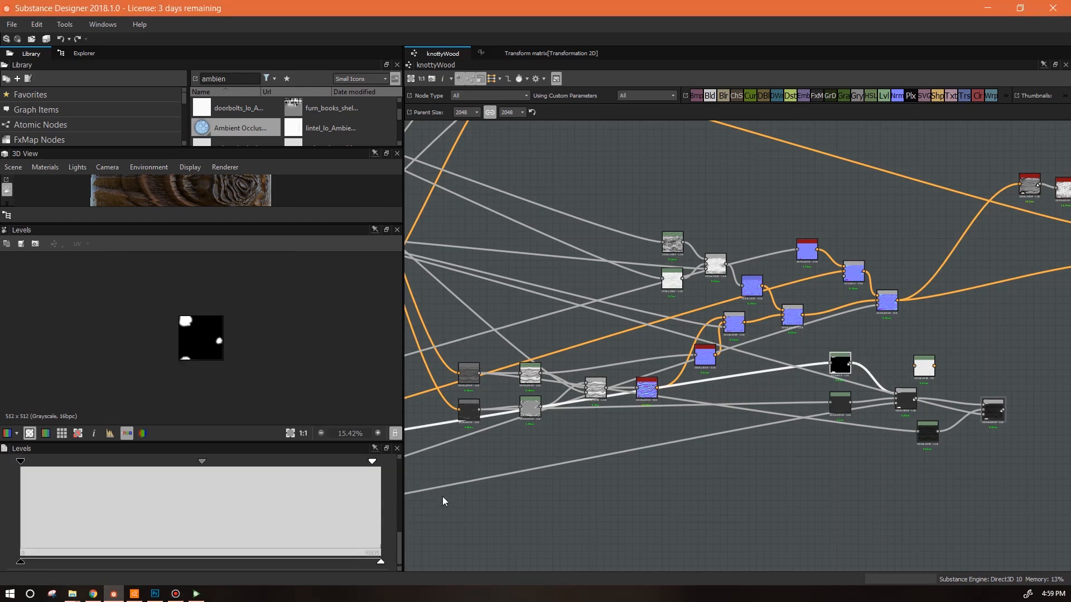
drag(398, 544, 408, 467)
click(374, 472)
click(391, 504)
double_click(904, 398)
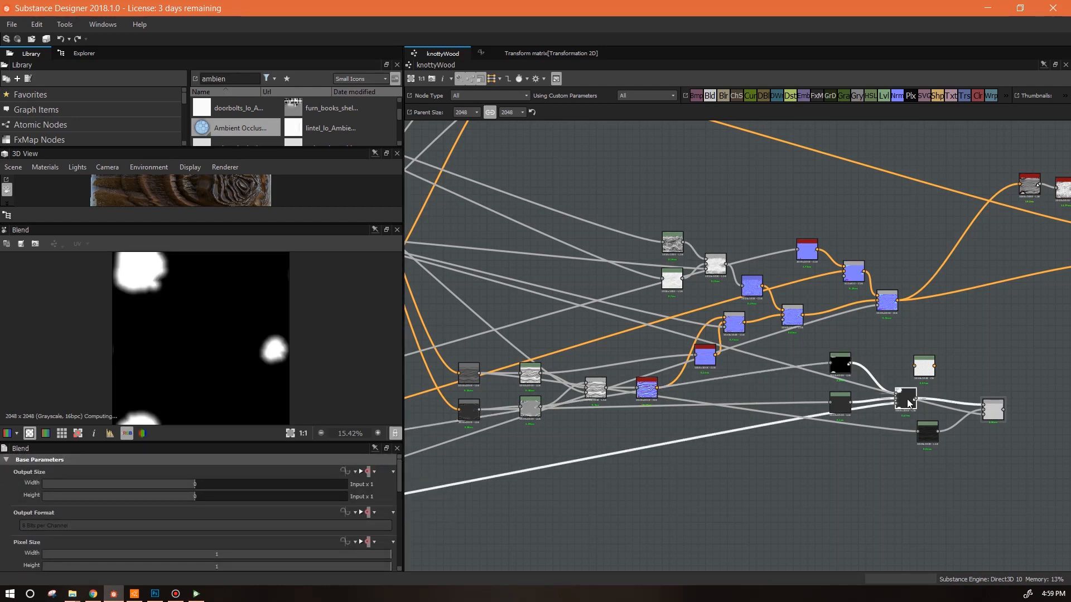
double_click(993, 409)
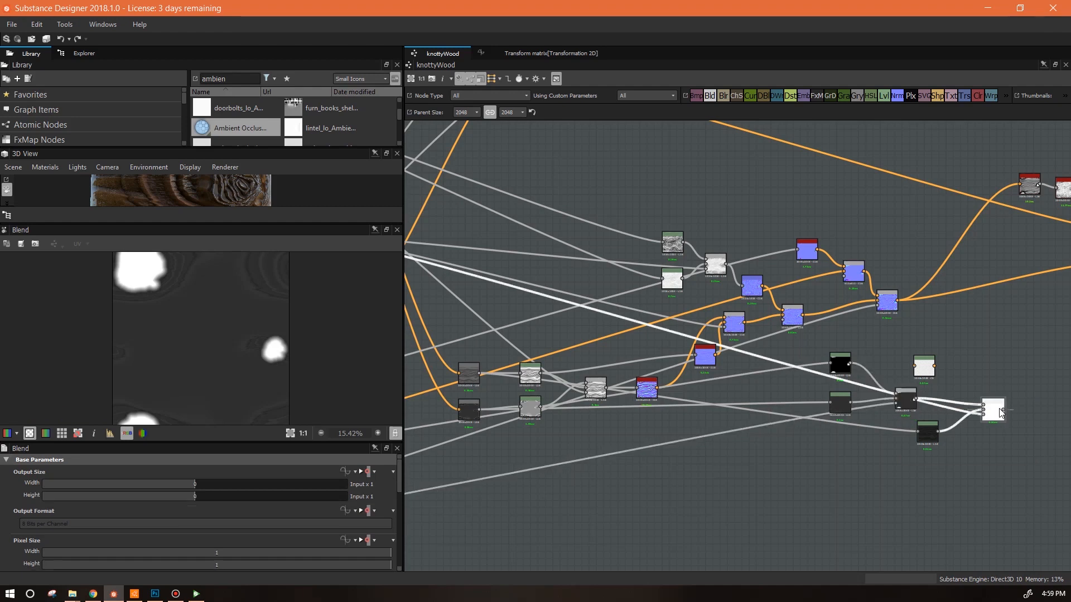
drag(932, 431, 932, 417)
click(970, 412)
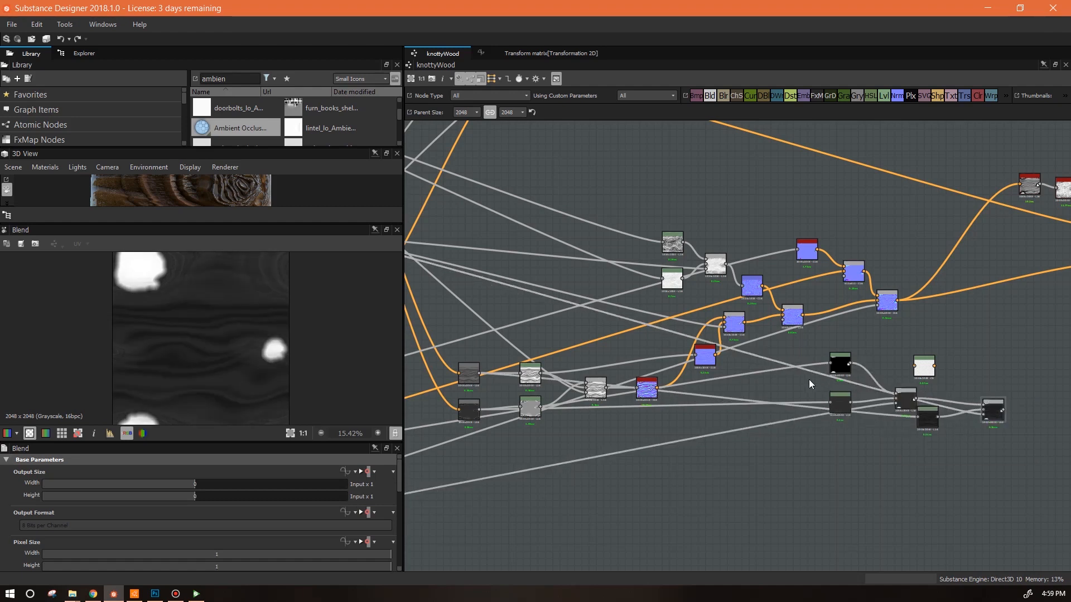
Step: Insert a Levels node on the mask link into the second Blend and place it below the wood-grain Levels
click(788, 364)
click(883, 98)
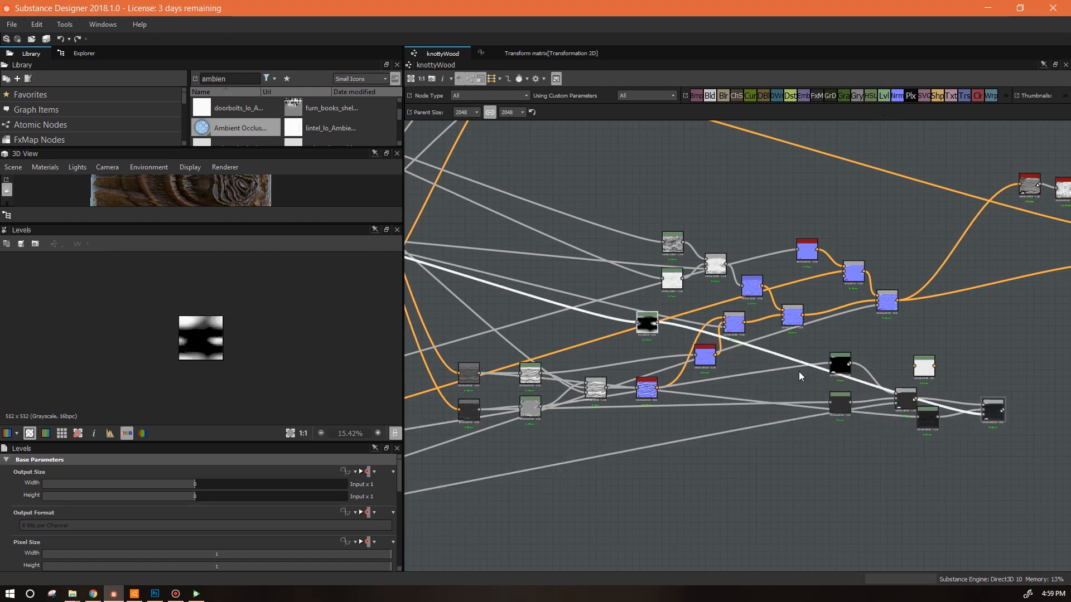
drag(651, 324, 931, 477)
double_click(995, 410)
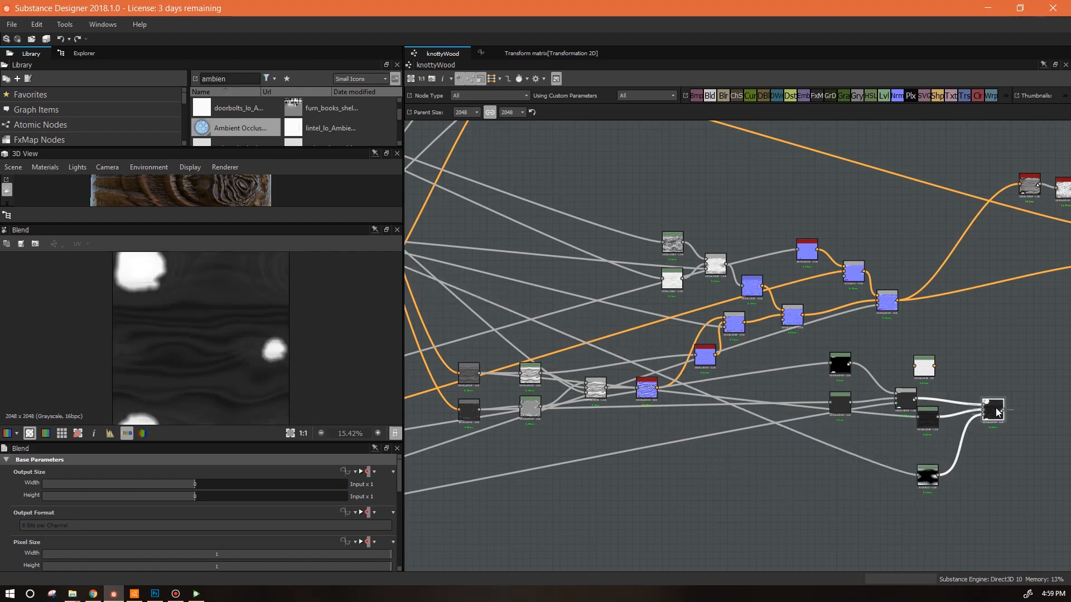
drag(928, 419, 927, 434)
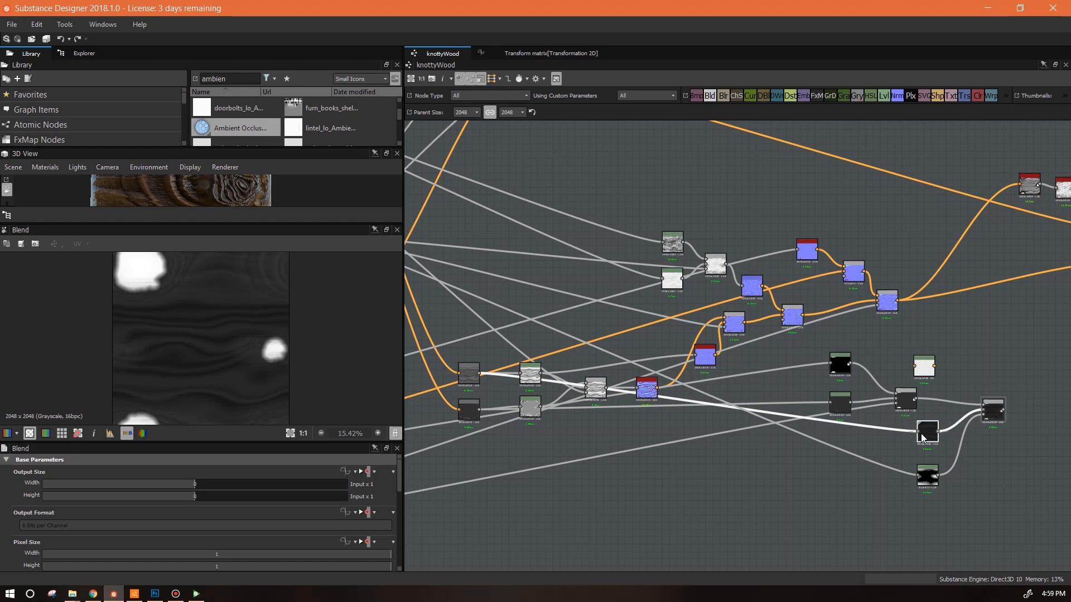
Step: Lower the wood-grain Levels' output white level to about a fifth of the range and preview the second Blend
double_click(928, 434)
drag(399, 491, 399, 566)
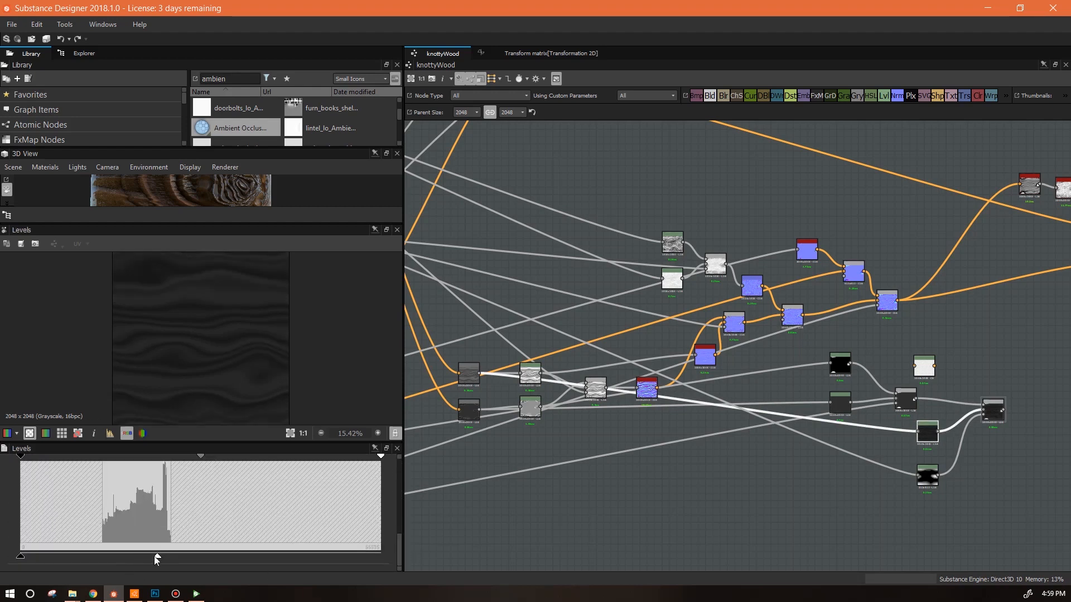
drag(158, 556, 94, 552)
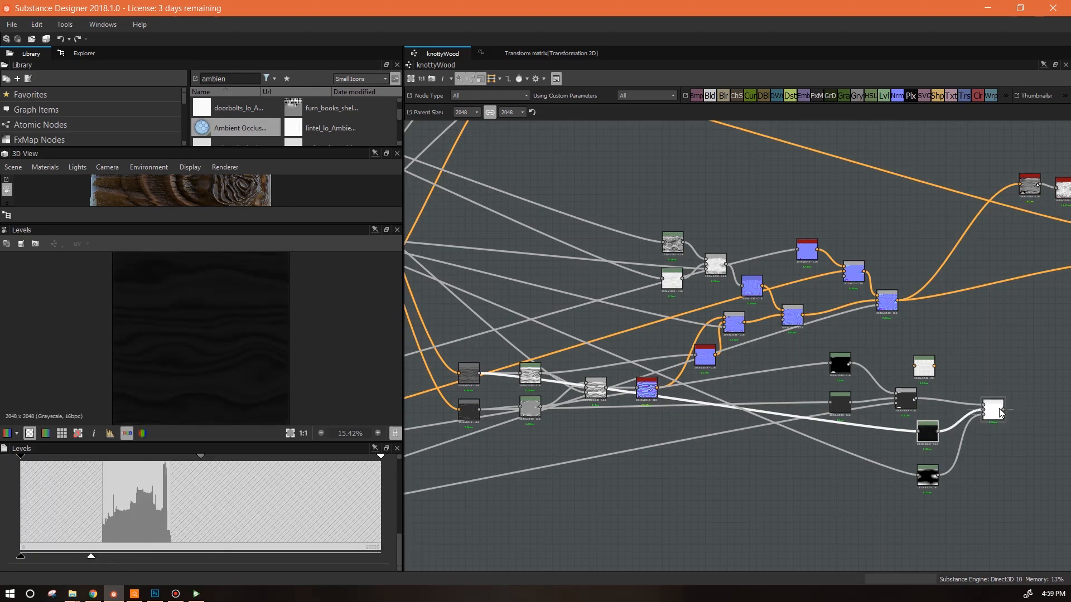
double_click(999, 411)
Step: Strengthen the mask Levels by lowering its input white point to about three quarters of the histogram's width
click(926, 474)
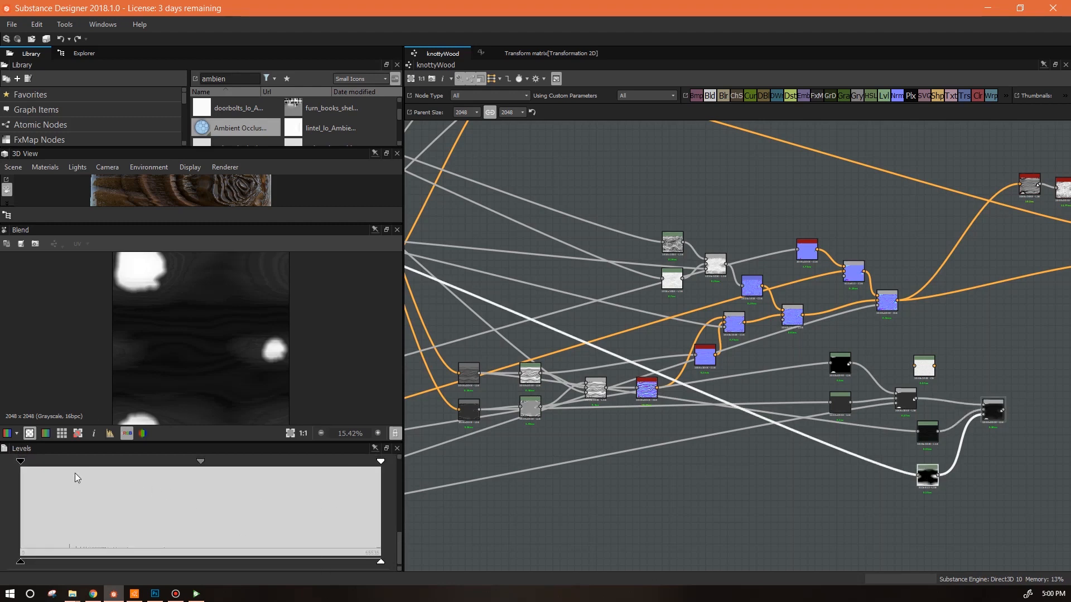
drag(382, 461, 270, 467)
drag(263, 469, 292, 468)
middle_drag(224, 296, 229, 323)
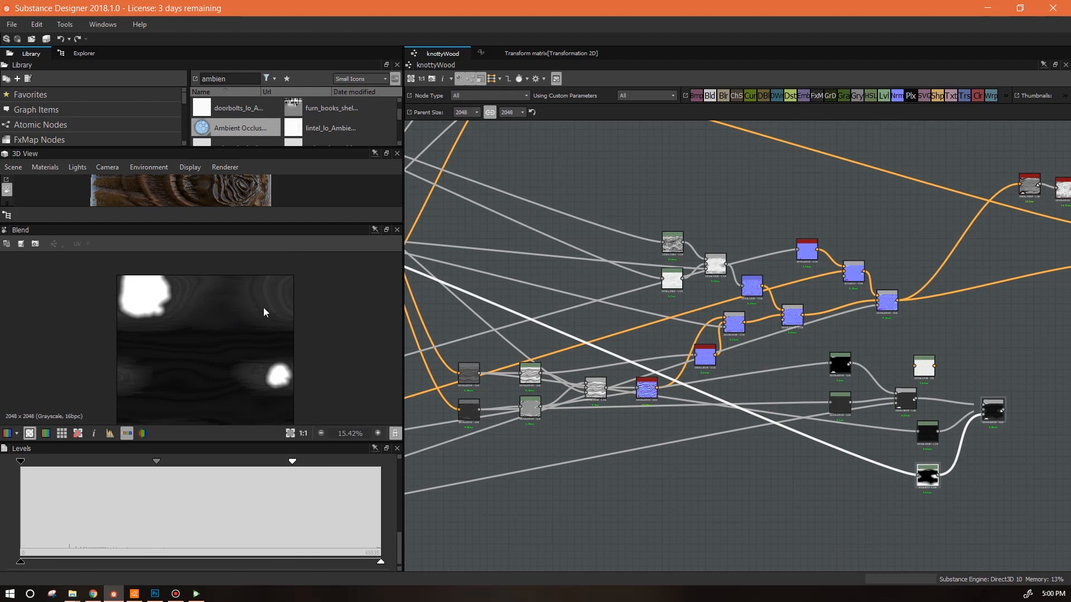
drag(292, 464, 299, 464)
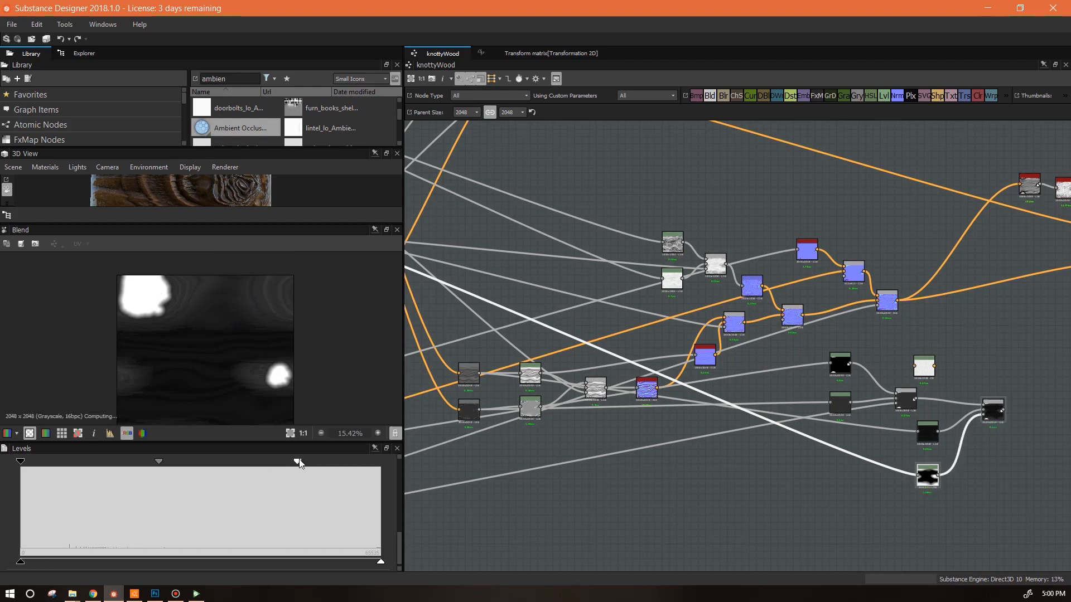
Step: Raise the output white level of the lower Levels feeding the first Blend to about a third of the range
click(843, 404)
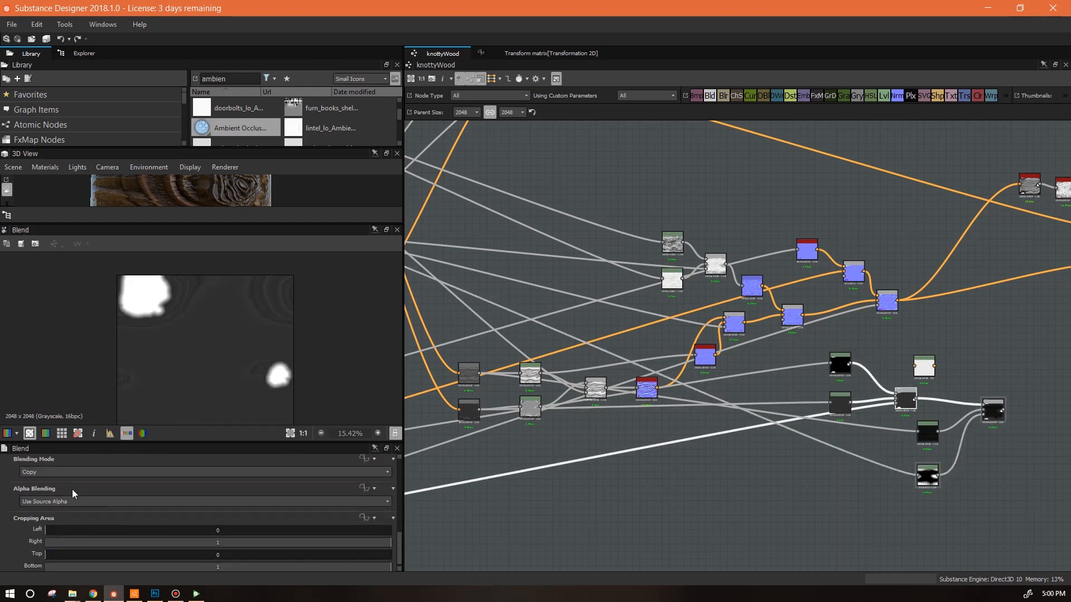
click(841, 401)
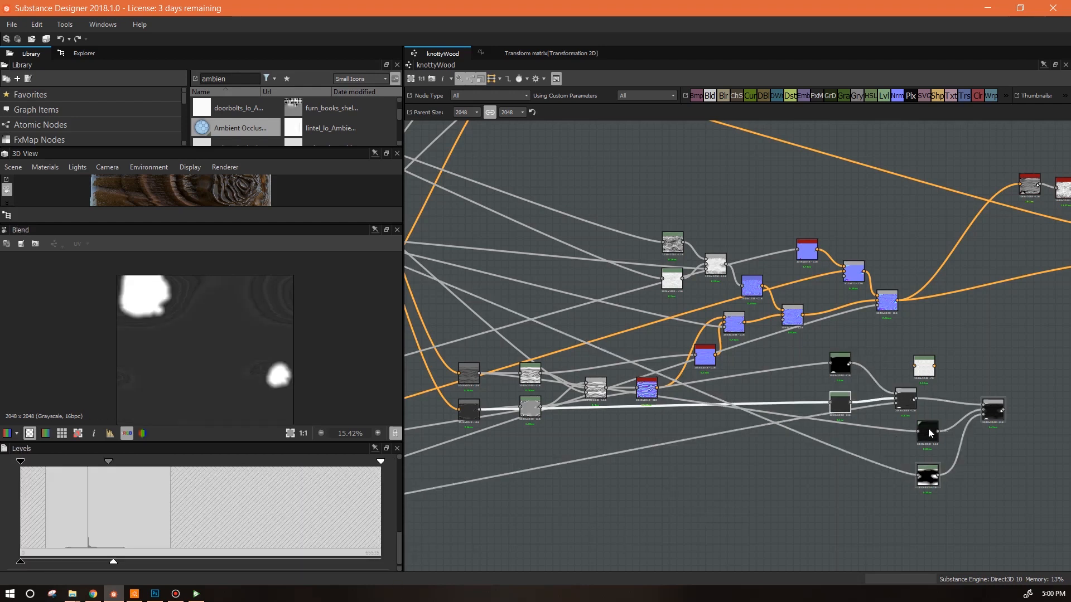
double_click(997, 411)
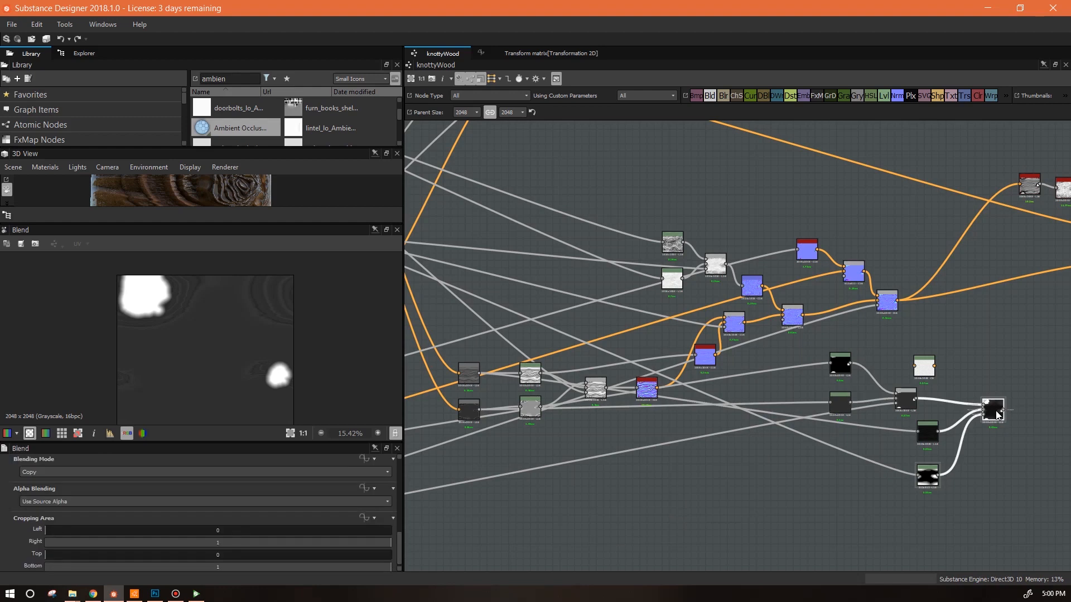
click(841, 406)
drag(115, 563, 143, 564)
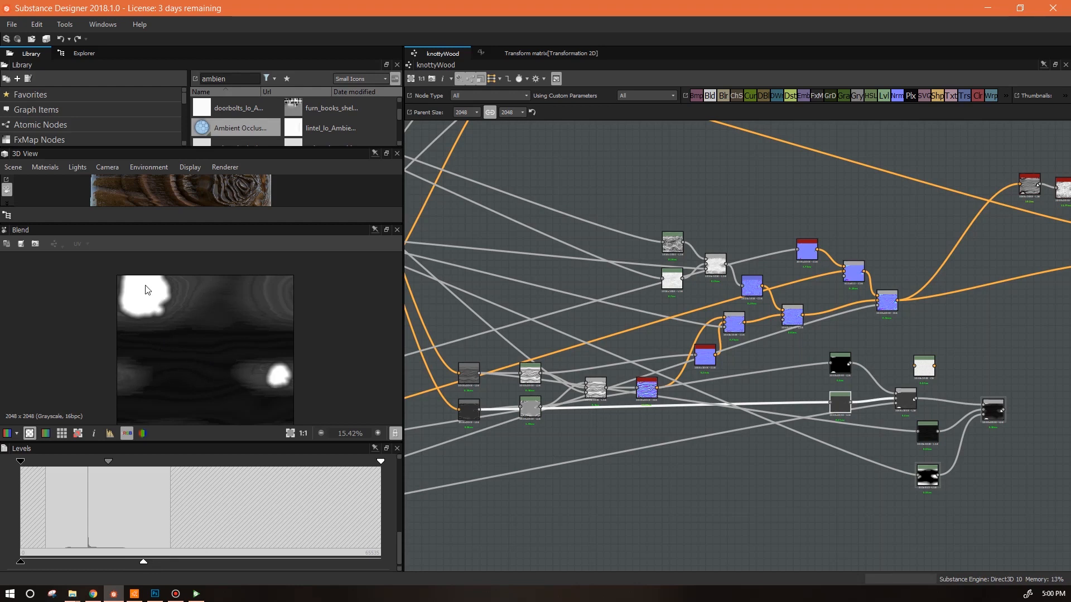
Step: Link the second Blend to the output node below the normal output and enlarge the 3D view to inspect the wood
middle_drag(991, 502, 640, 519)
click(744, 343)
drag(261, 222, 260, 445)
drag(245, 349, 68, 353)
middle_drag(708, 456, 946, 454)
drag(803, 405, 873, 346)
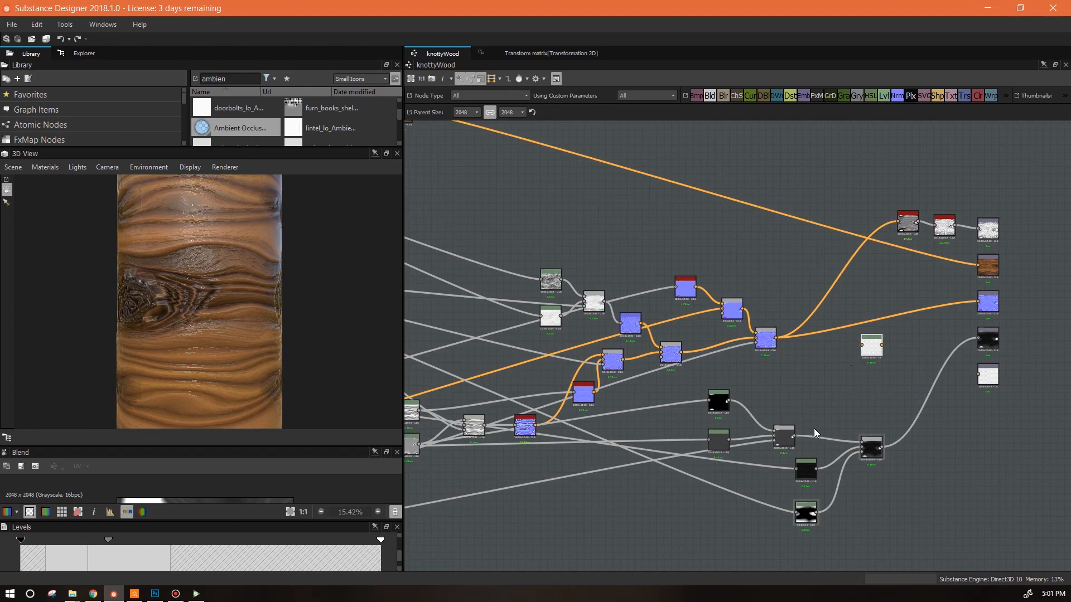
Step: Pull the Levels nodes and the first Blend into a compact cluster beside the final Blend
drag(786, 435, 815, 432)
drag(808, 472, 817, 465)
drag(807, 510, 814, 499)
drag(748, 402, 709, 446)
drag(720, 439, 779, 461)
Step: Group the clustered Levels and Blend nodes in a frame titled "height" and shrink the 3D view
drag(753, 404, 878, 510)
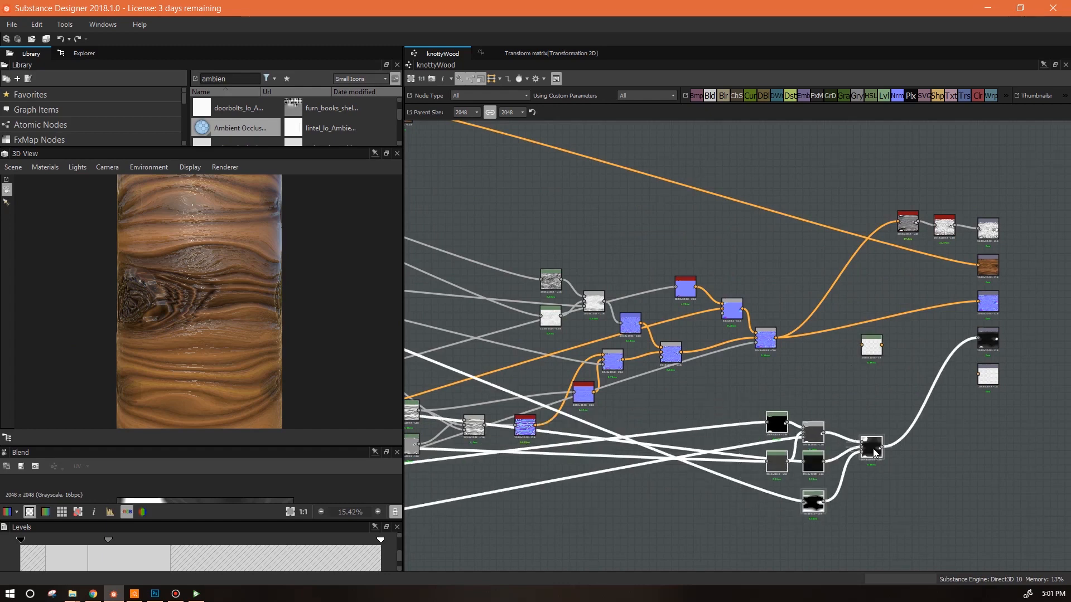
right_click(871, 449)
click(907, 391)
drag(292, 521, 292, 380)
double_click(31, 424)
Step: Move the spare unconnected Levels node clear of the height frame and delete it
click(872, 346)
middle_drag(971, 461, 791, 457)
drag(695, 343, 819, 466)
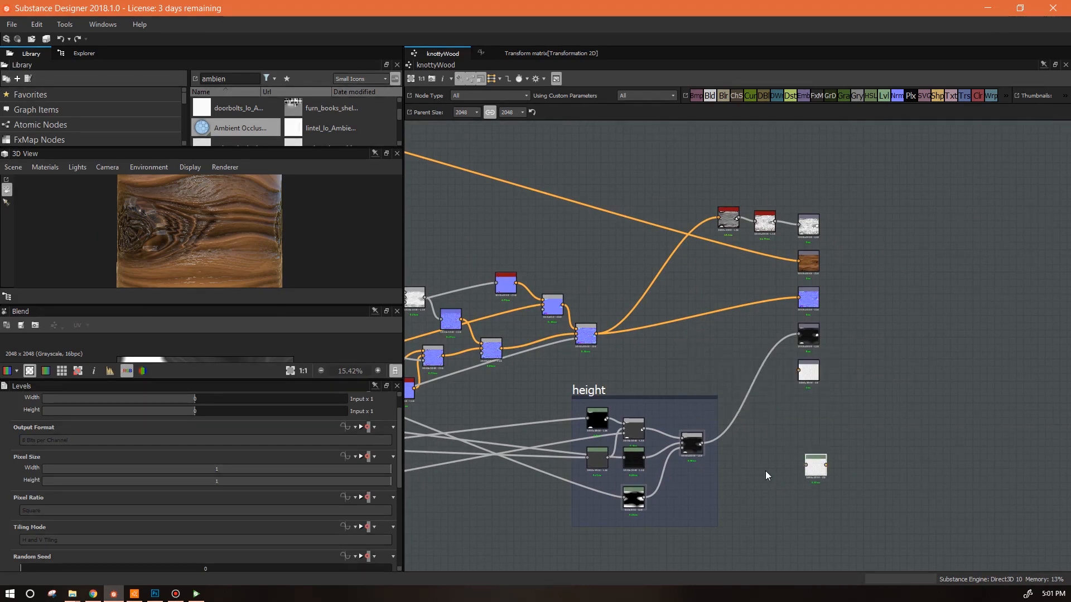
drag(577, 409, 702, 512)
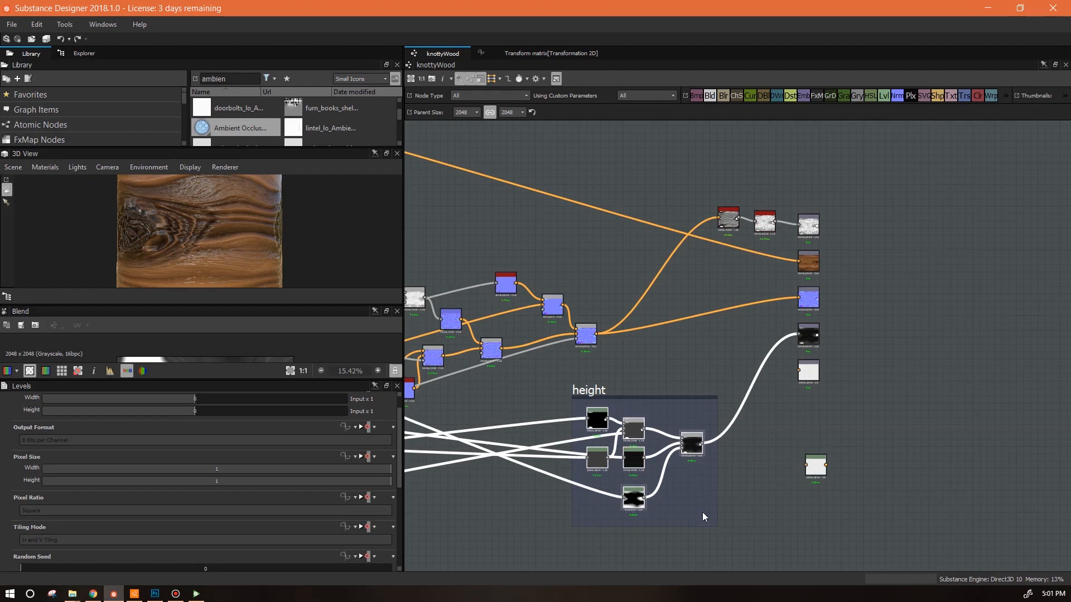
click(817, 466)
key(Delete)
Step: Duplicate the height frame's Levels and Blend nodes with their incoming links and place the copy below the frame
drag(601, 456, 714, 509)
key(ctrl+d)
drag(801, 522, 750, 555)
middle_drag(853, 474, 909, 265)
drag(764, 339, 657, 383)
middle_drag(426, 373, 675, 398)
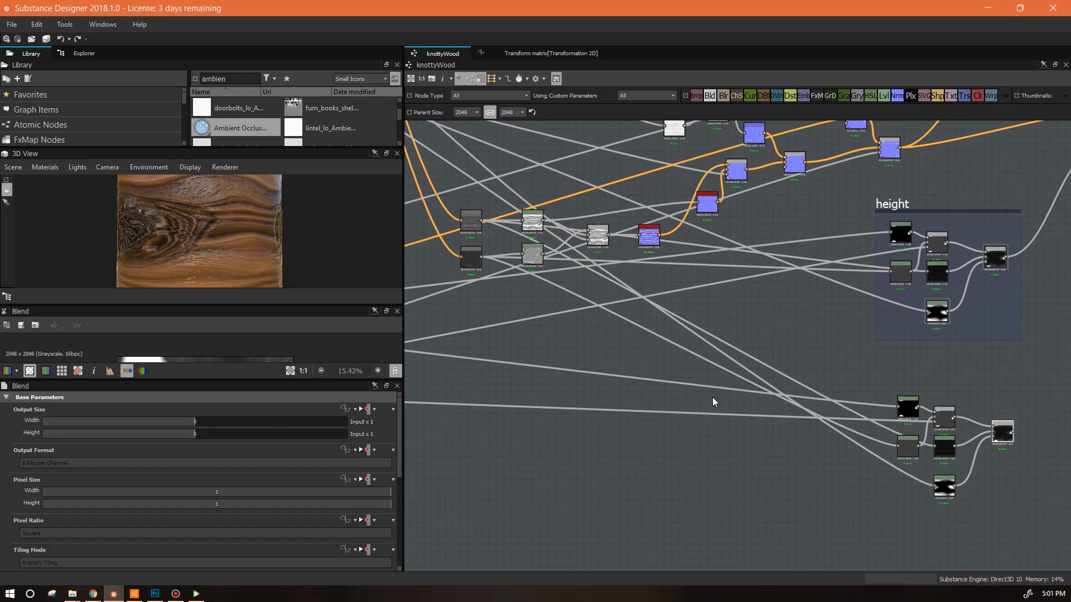
Step: Examine the duplicated group's incoming links and the wood knot's surface in the 3D preview
click(910, 409)
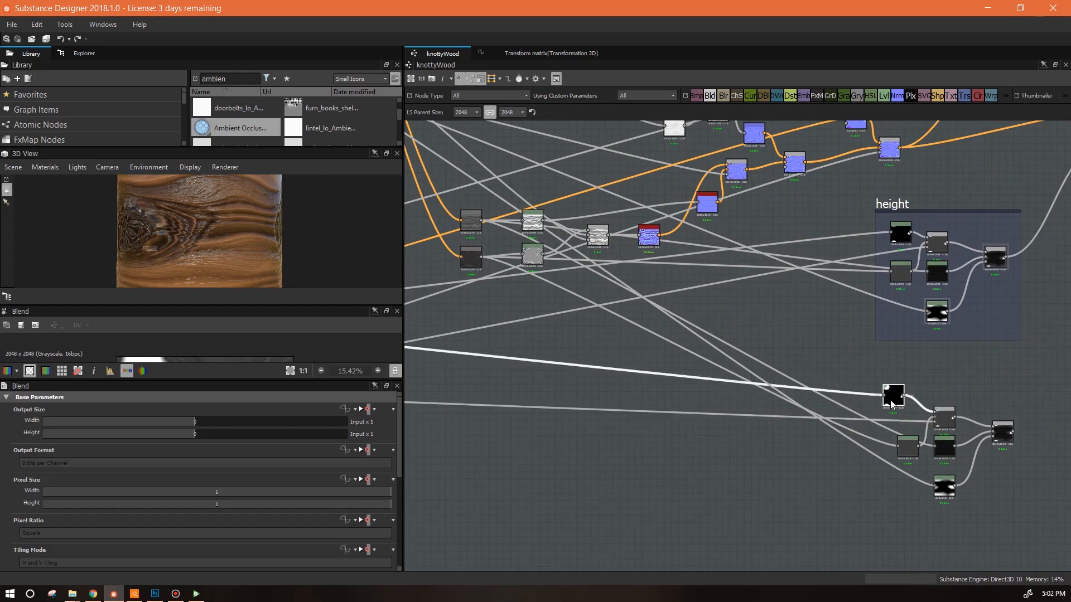
middle_drag(841, 433, 1069, 442)
scroll(688, 441, down, 3)
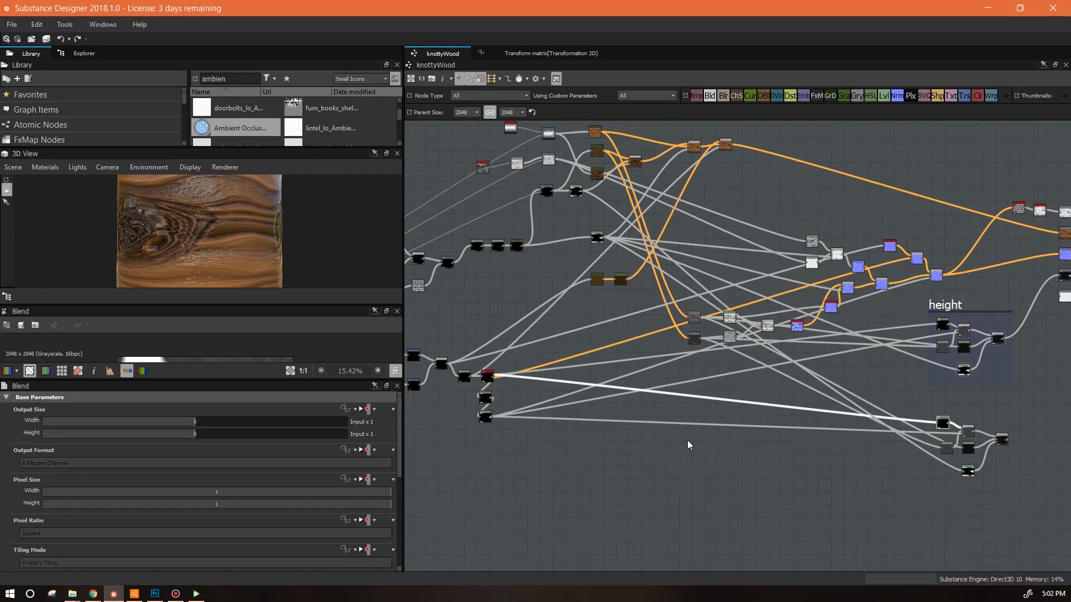
scroll(664, 438, up, 2)
middle_drag(764, 433, 676, 414)
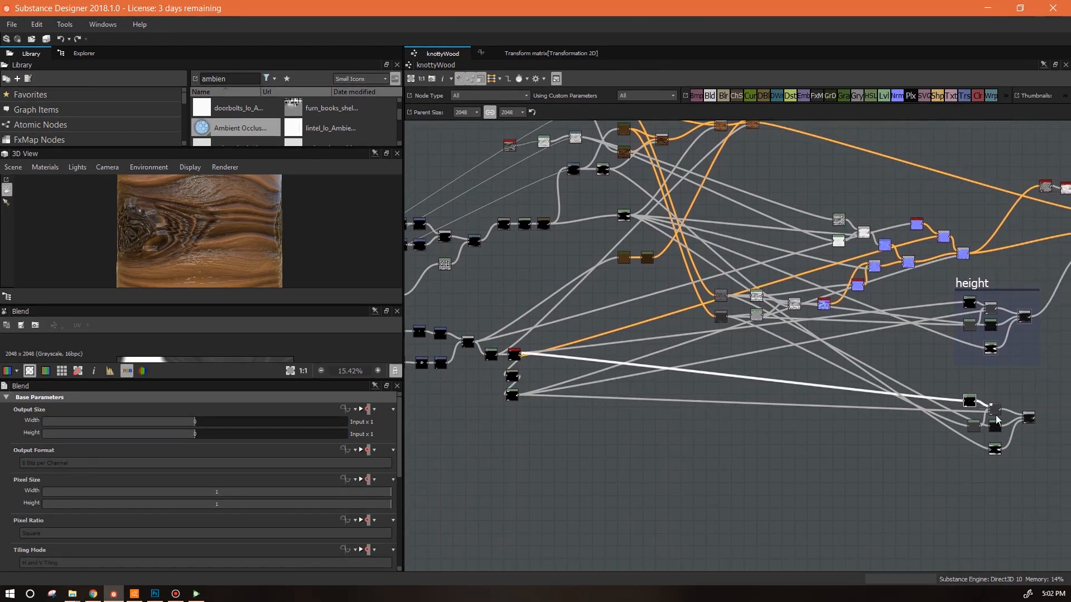
click(969, 401)
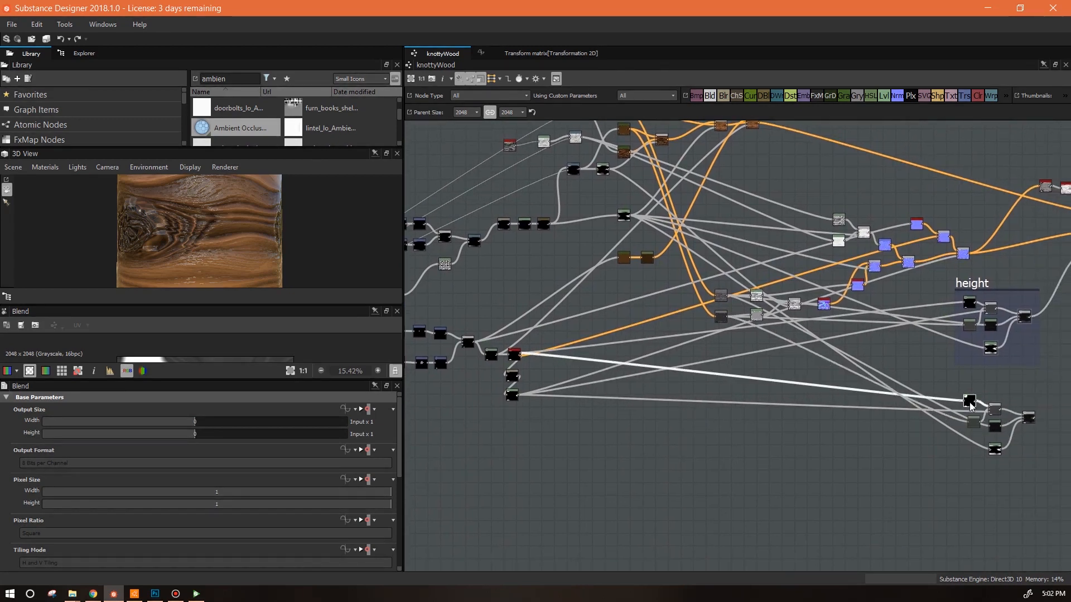
drag(260, 261, 357, 252)
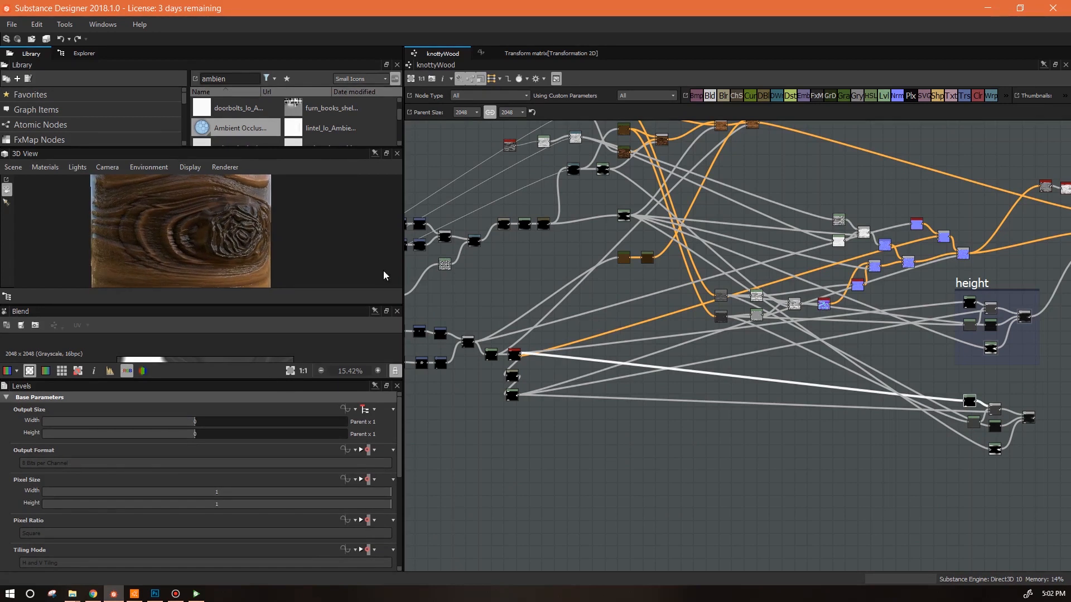
scroll(258, 235, up, 5)
drag(260, 235, 249, 247)
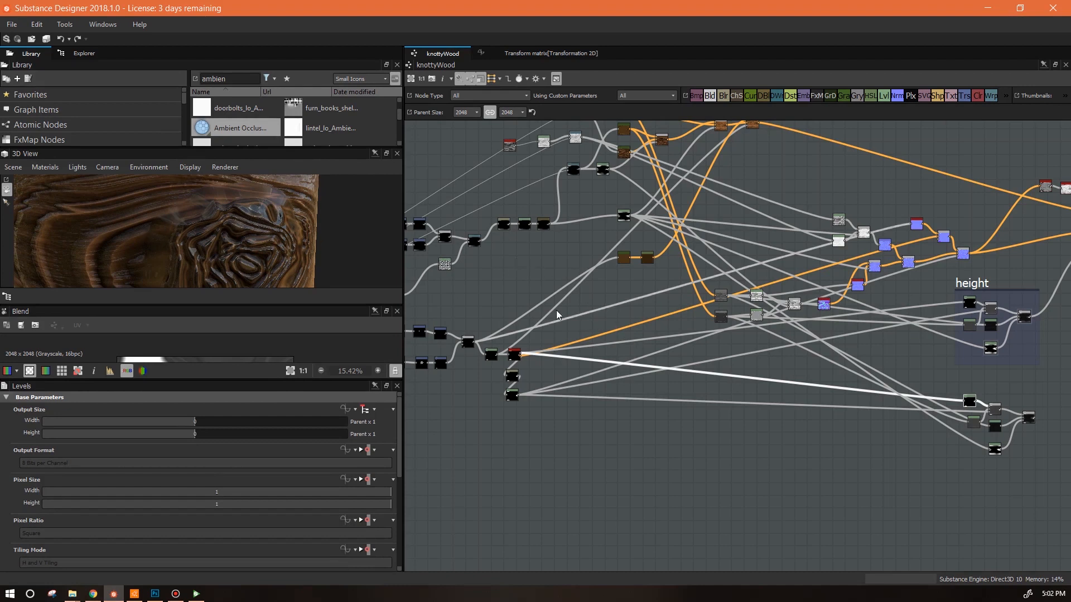
middle_drag(671, 372, 734, 375)
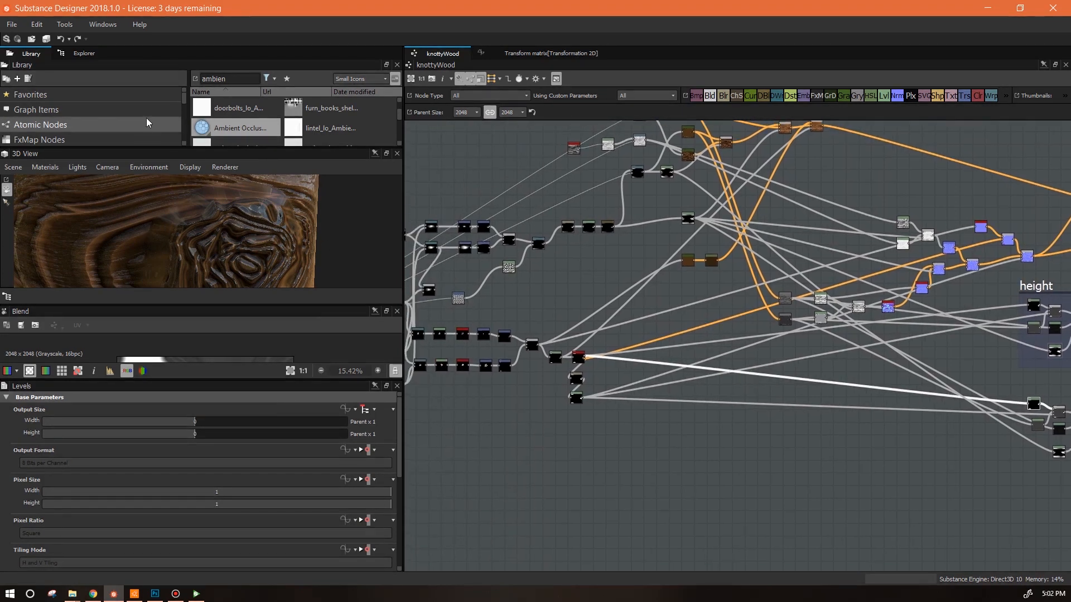
Step: Find the Invert Grayscale node in the library, add it to the graph and place it beside the duplicated node group
text(invert)
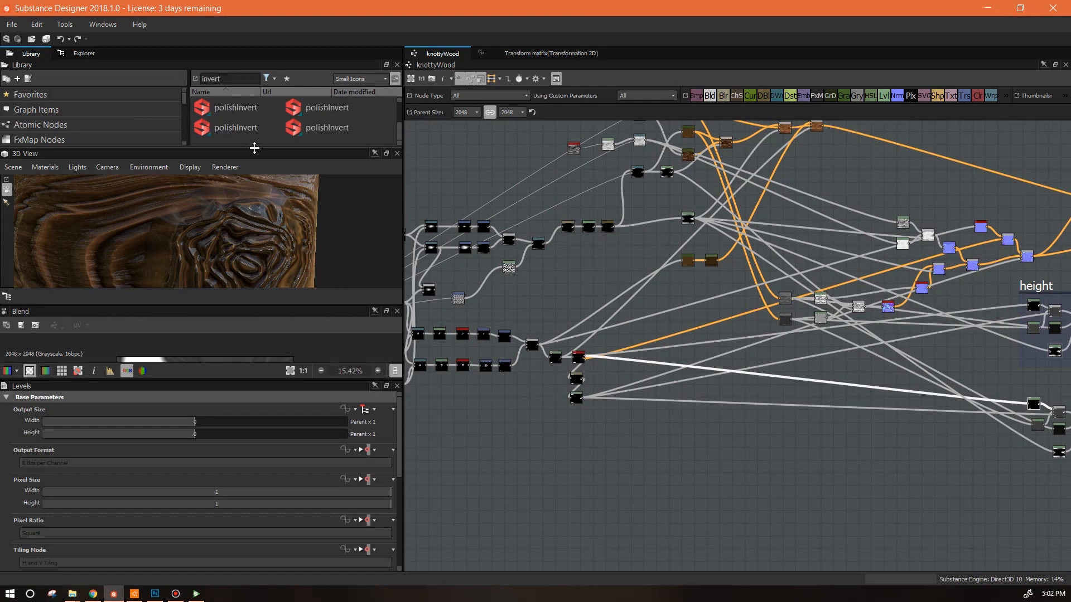
drag(254, 148, 254, 205)
drag(329, 107, 698, 430)
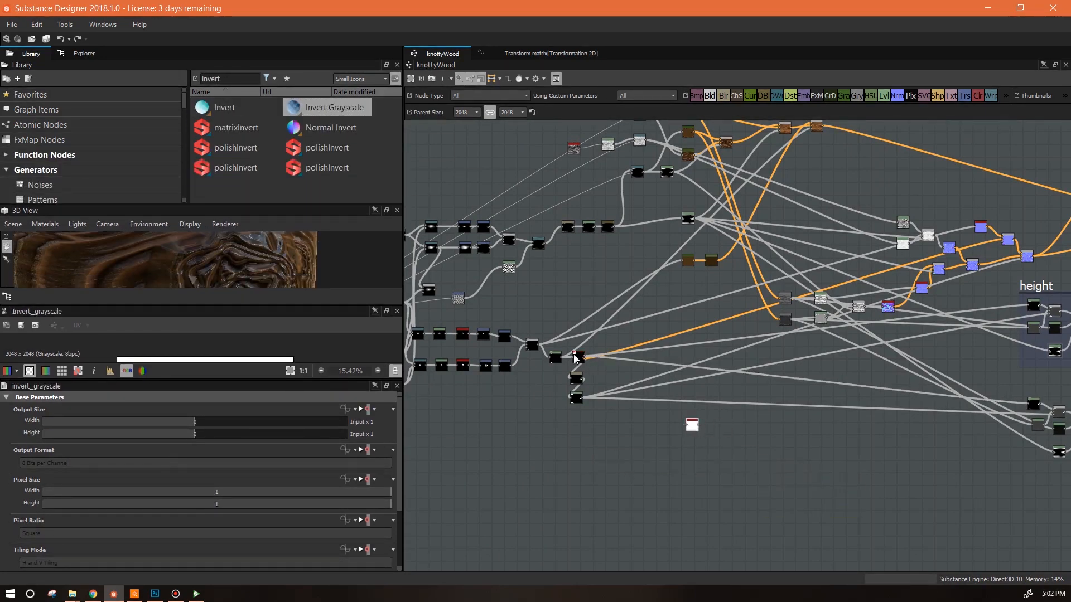
scroll(567, 357, up, 3)
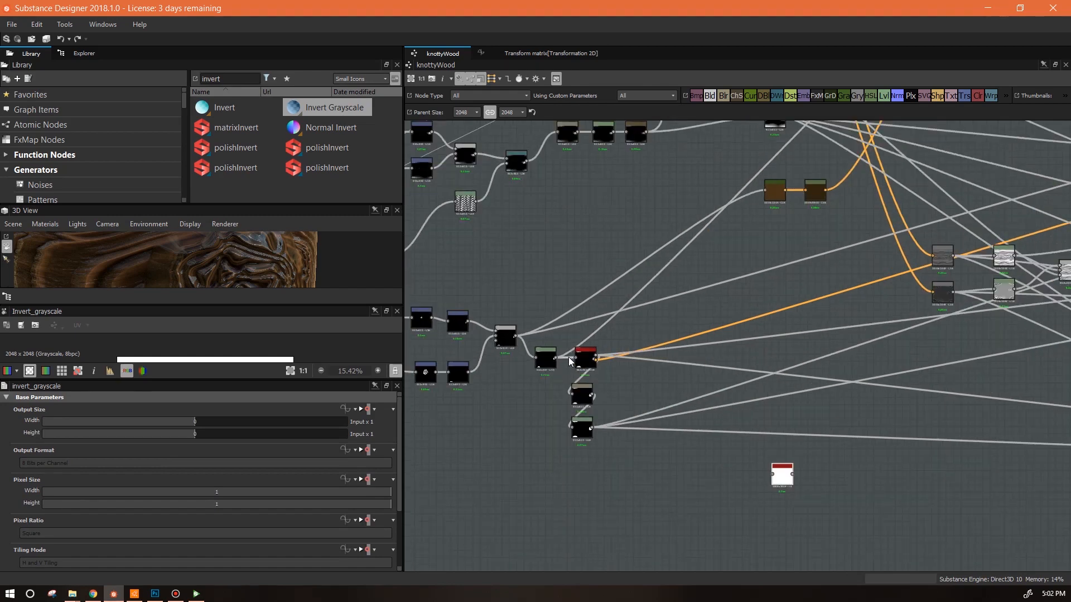
middle_drag(649, 353, 371, 410)
drag(512, 539, 855, 489)
middle_drag(893, 464, 542, 454)
drag(494, 473, 624, 527)
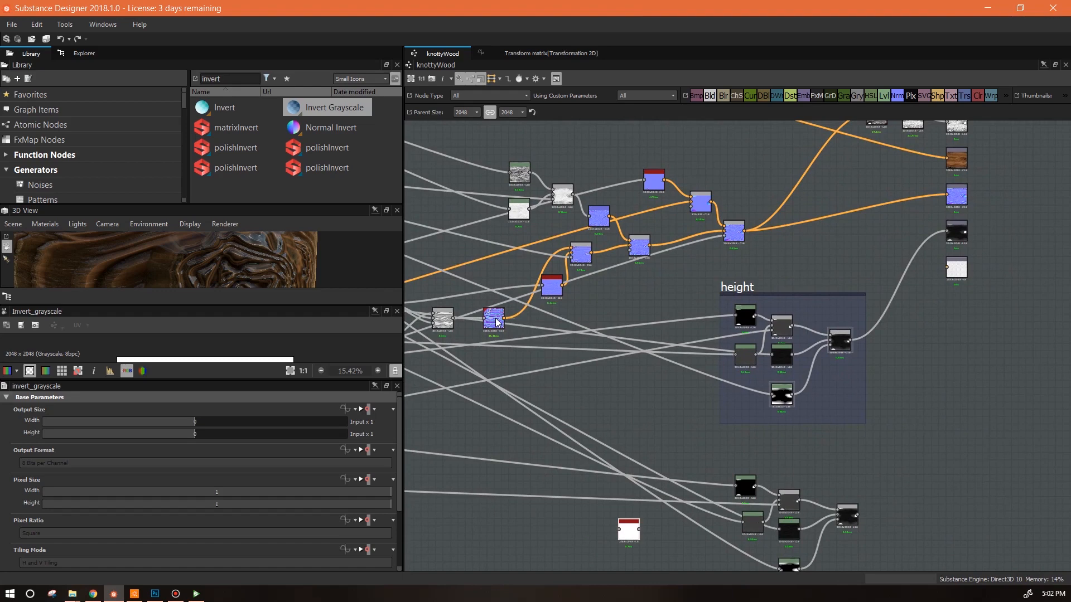
Step: Preview the output of the height_to_normal_world_units_2 node in an enlarged 2D view
drag(495, 318, 499, 318)
drag(278, 306, 268, 252)
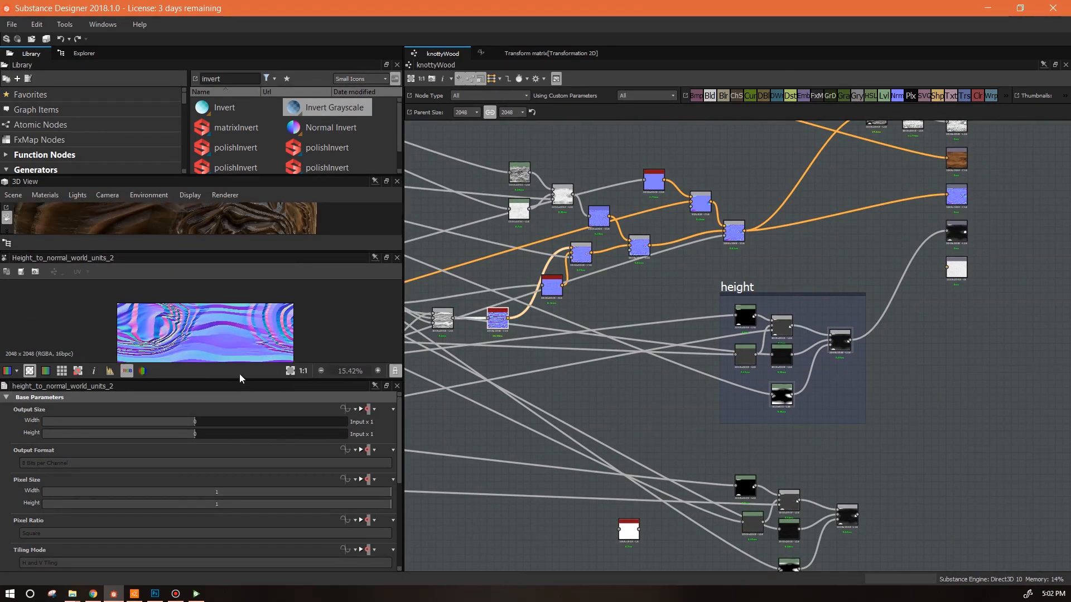
drag(239, 379, 240, 491)
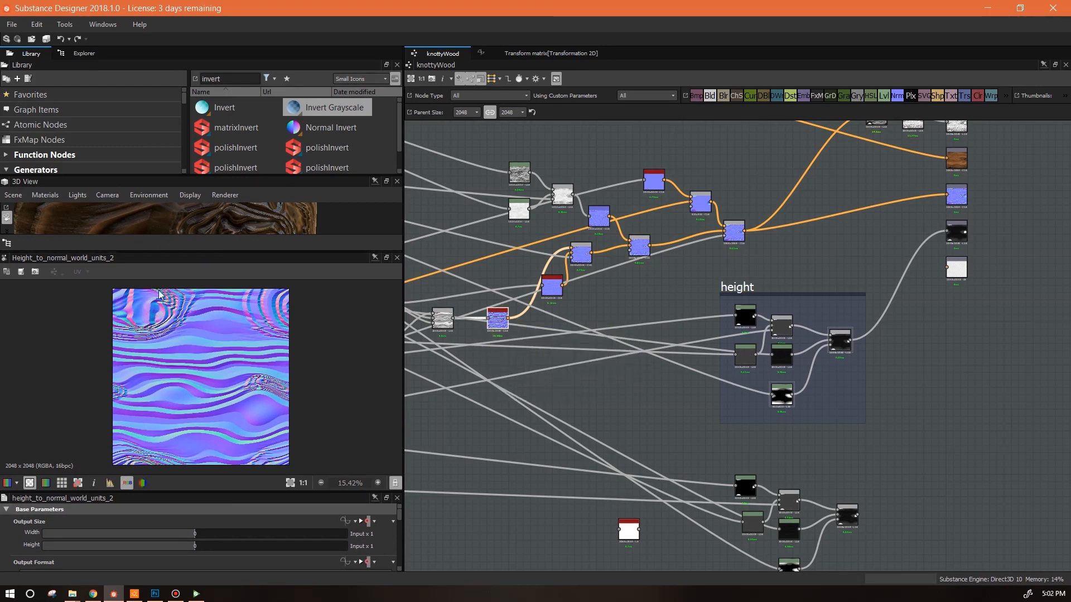
Step: Add a Normal to Height HQ node below the height_to_normal_world_units_2 node and feed it that node's normal map
middle_drag(576, 418, 728, 414)
scroll(727, 413, up, 1)
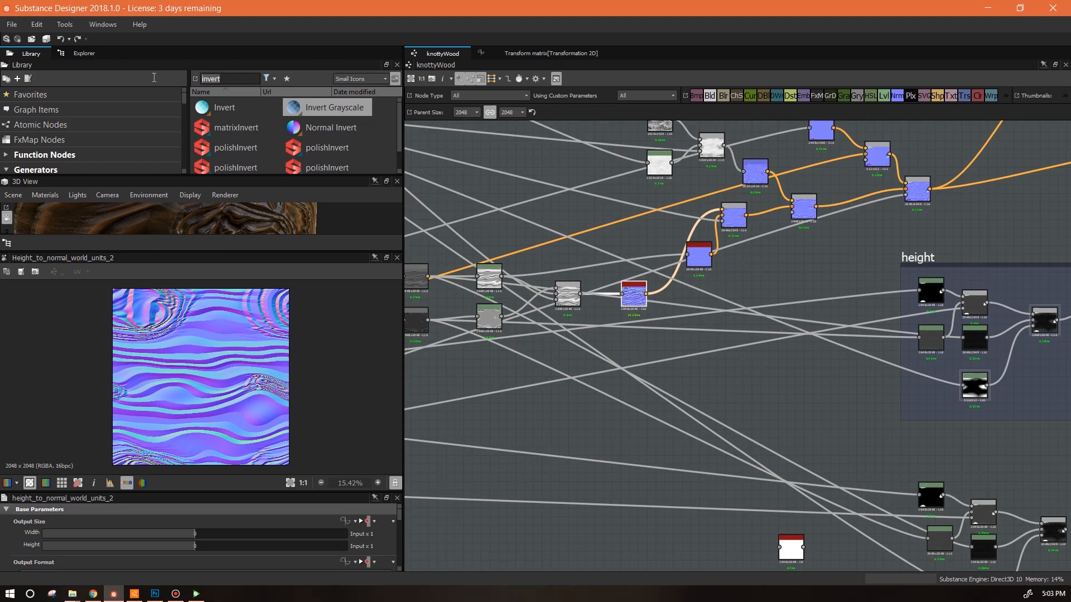
text(normal to)
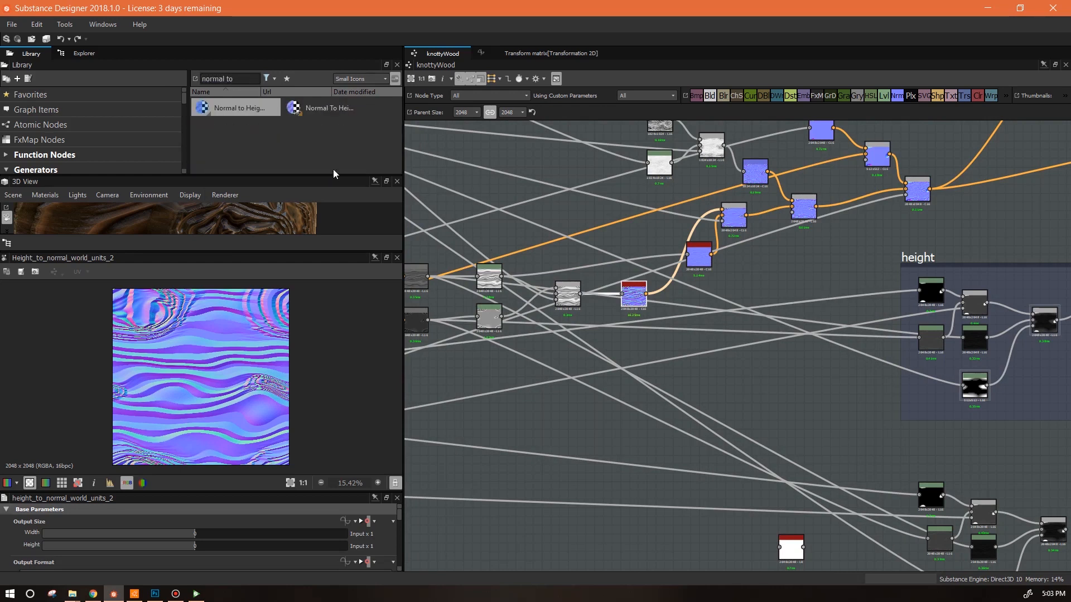
drag(313, 108, 790, 402)
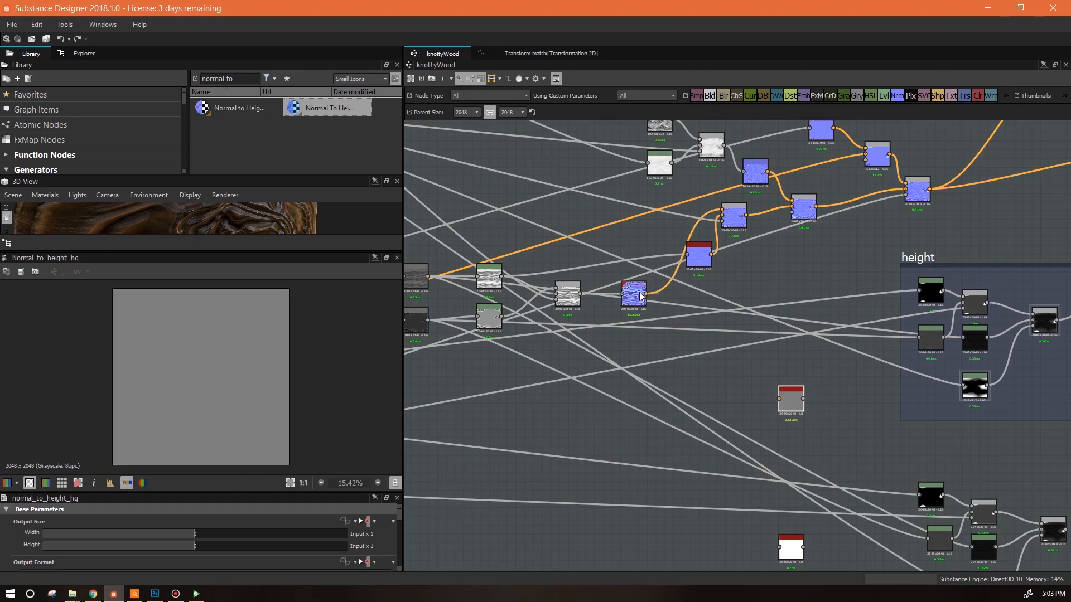
drag(792, 405, 705, 388)
Step: Place the Invert Grayscale node after the Normal to Height HQ node, connect them and preview the inverted map
drag(798, 556, 763, 394)
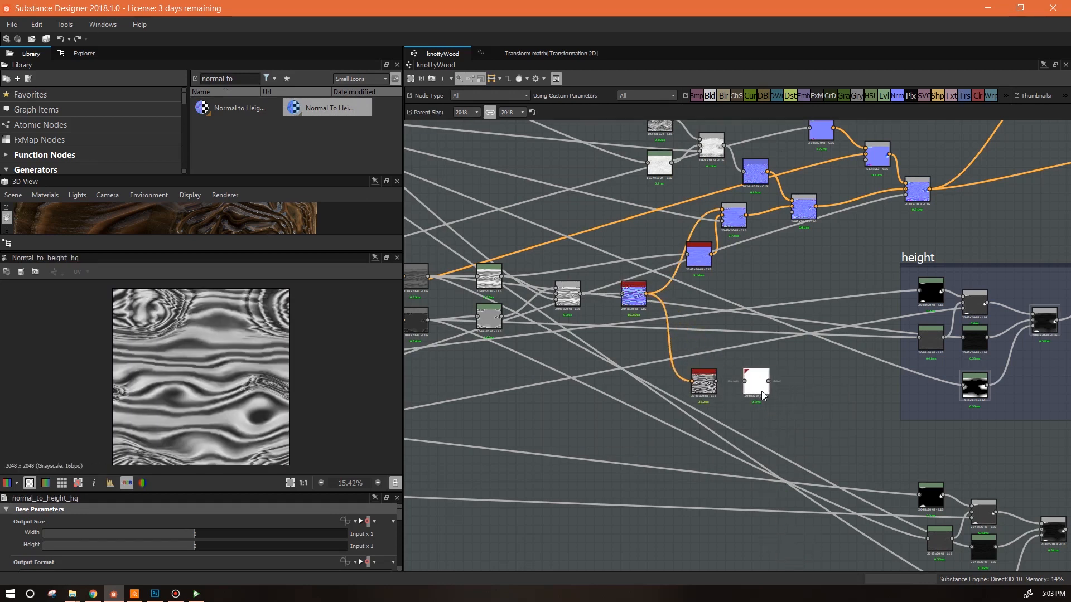
click(759, 390)
double_click(756, 384)
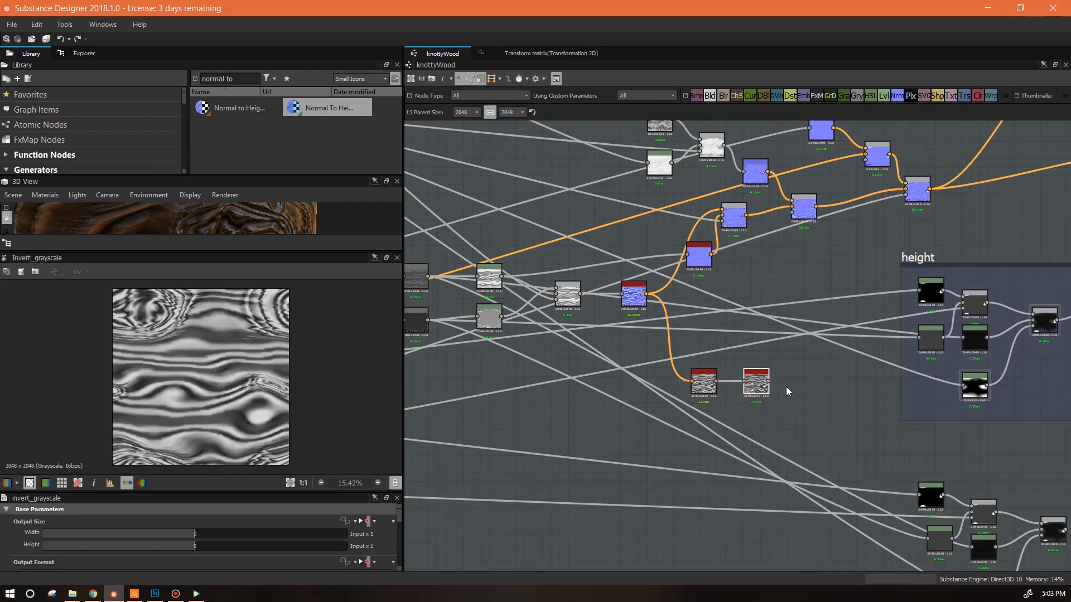
Step: Move the Normal to Height HQ and Invert Grayscale nodes together to the upper input side of the duplicated group
drag(708, 389, 698, 392)
scroll(800, 406, down, 1)
middle_drag(800, 406, 623, 326)
drag(597, 309, 671, 538)
middle_drag(748, 534, 715, 443)
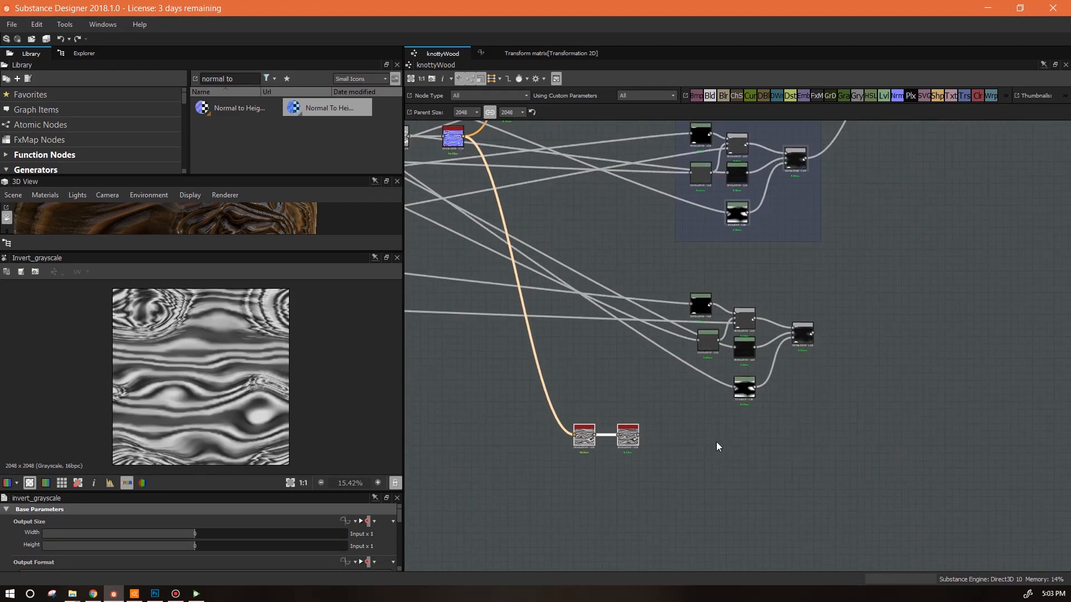
drag(626, 434, 719, 462)
middle_drag(841, 478, 812, 506)
drag(697, 491, 609, 299)
Step: Route the inverted map through the duplicated group's top Levels directly into the final Blend, bypassing the first Blend, and preview the result
drag(663, 334, 626, 314)
drag(717, 370, 688, 369)
drag(714, 347, 574, 375)
drag(685, 362, 633, 373)
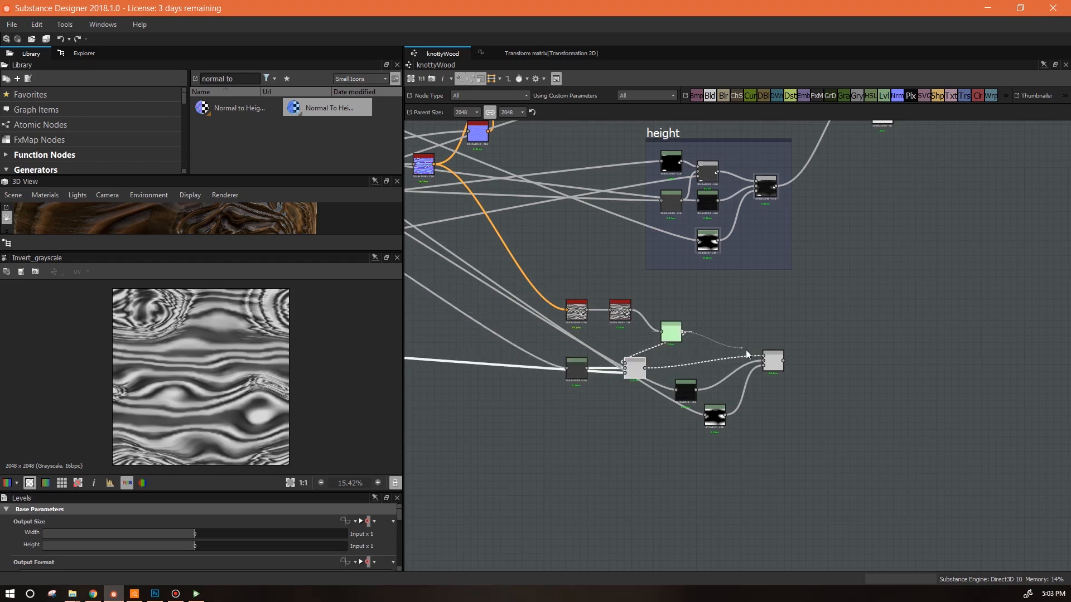
drag(692, 392, 709, 376)
drag(671, 333, 692, 333)
double_click(773, 361)
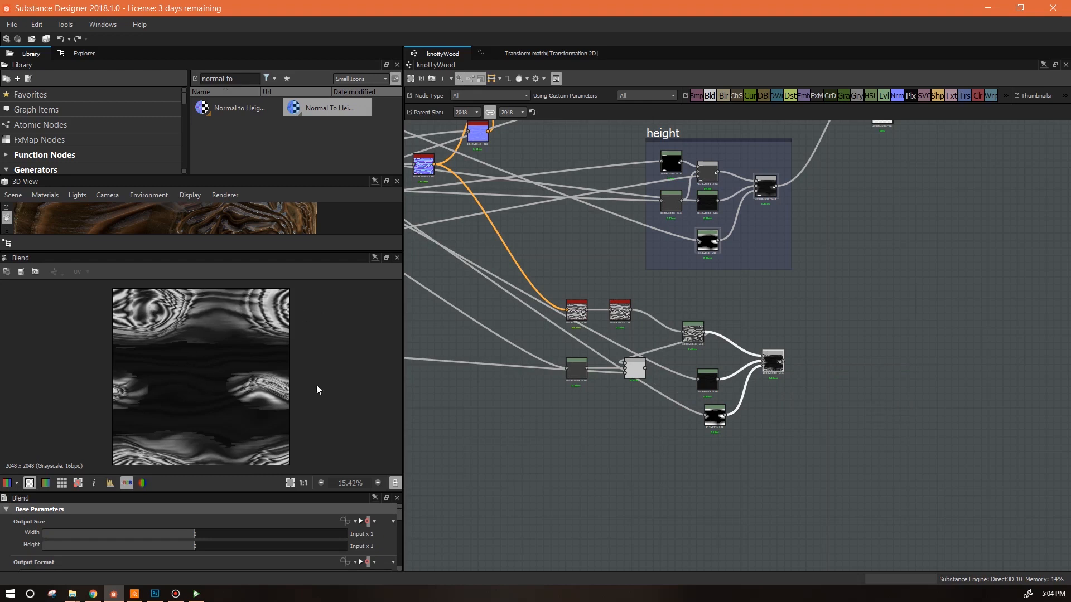
Step: Pull the bypassed Levels and Blend nodes clear of the duplicated group and delete them
drag(707, 380, 703, 376)
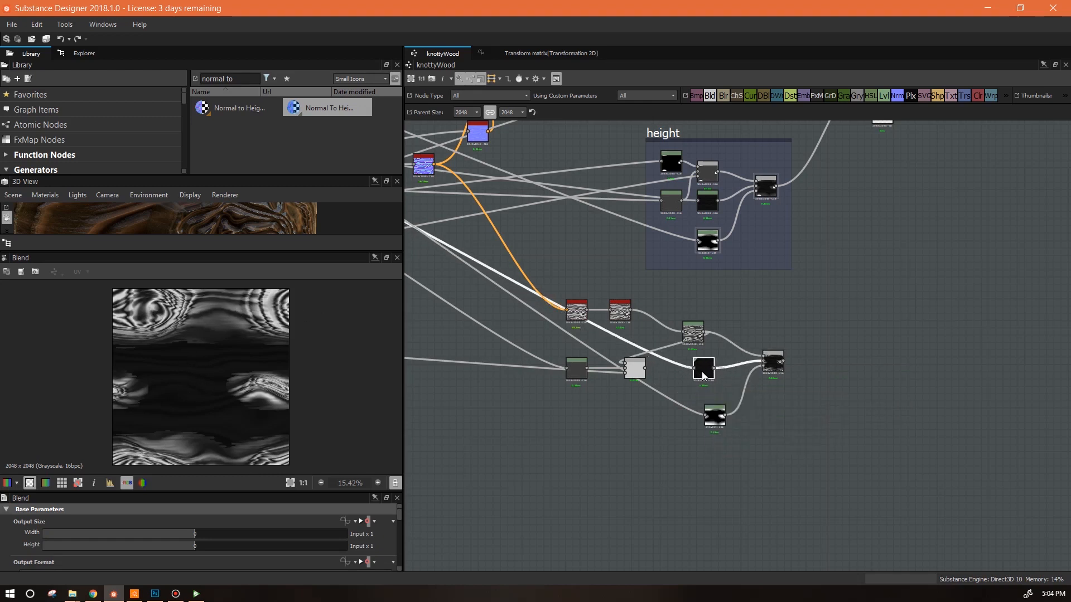
drag(634, 368, 544, 451)
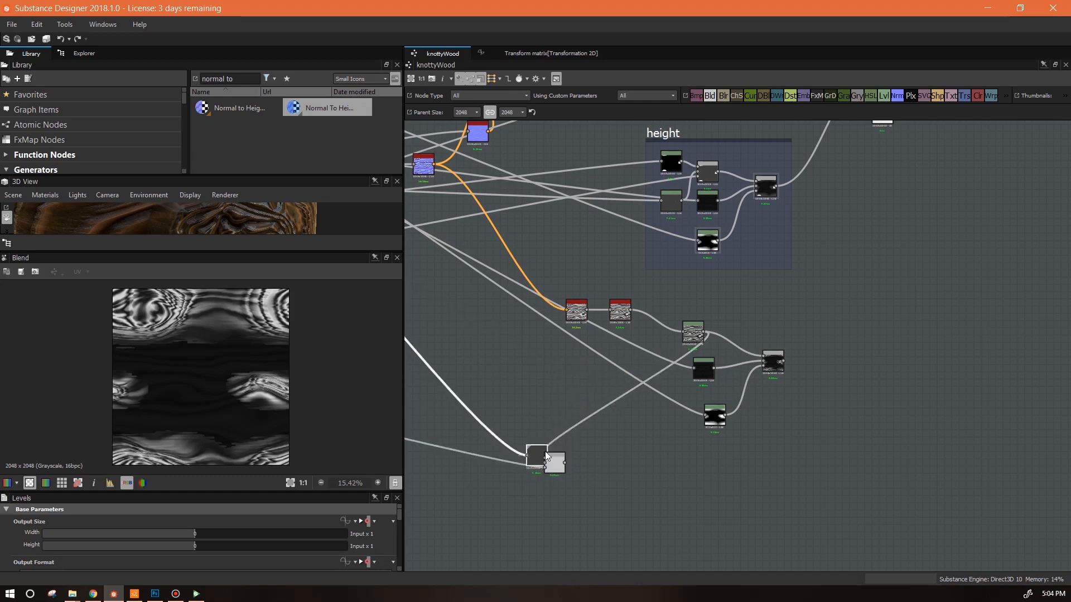
key(Delete)
click(697, 371)
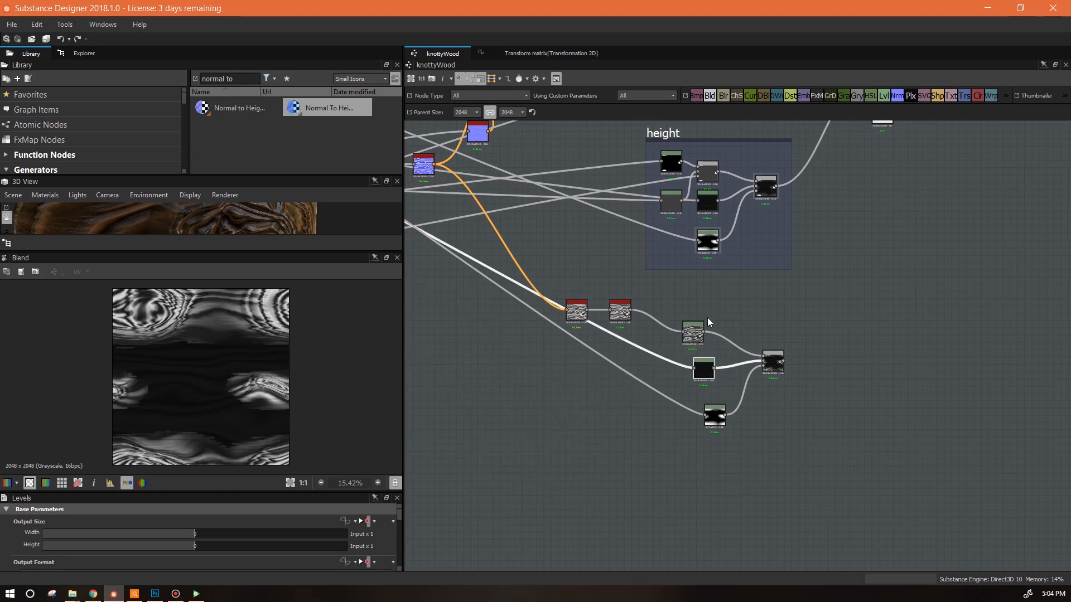
Step: Connect the duplicated group's final Blend to the unconnected output below the height output and enlarge the 3D view to check it
middle_drag(836, 362, 607, 477)
drag(544, 479, 634, 231)
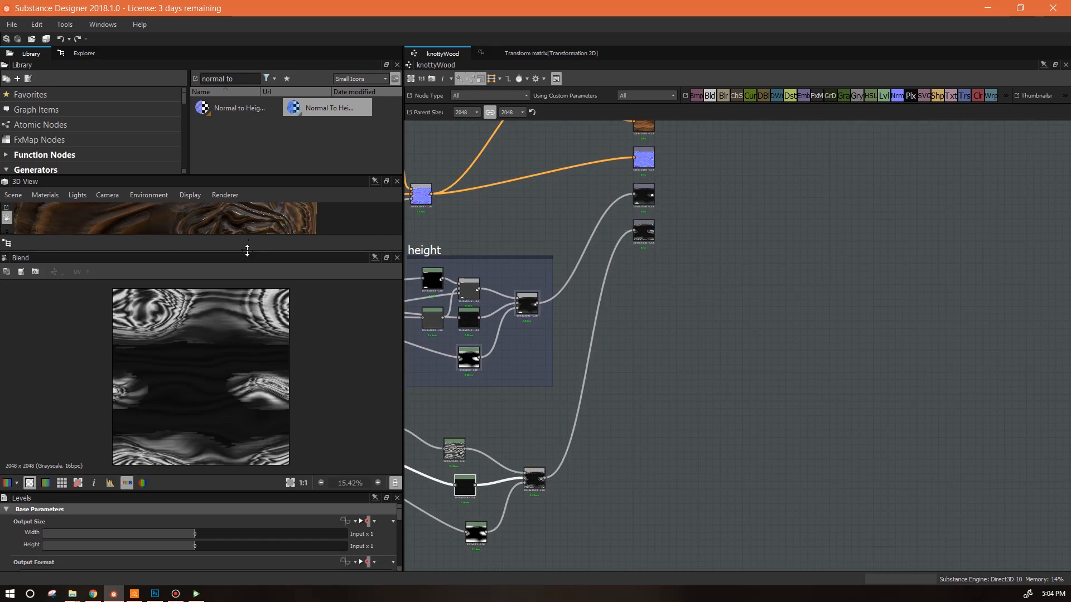
drag(247, 250, 248, 434)
mouse_move(294, 373)
mouse_down()
mouse_move(345, 361)
mouse_move(206, 315)
mouse_move(262, 333)
mouse_move(170, 327)
mouse_move(222, 301)
mouse_move(300, 356)
mouse_up()
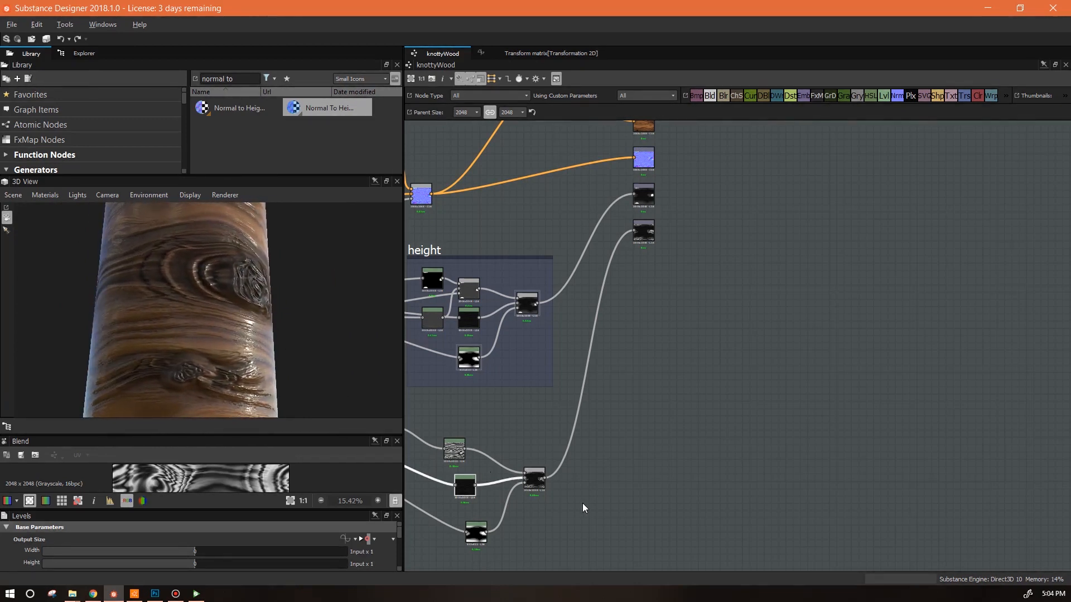
Step: Shift the Levels node fed by Invert Grayscale closer to the final Blend and bring its histogram and preview into view
middle_drag(583, 507, 678, 504)
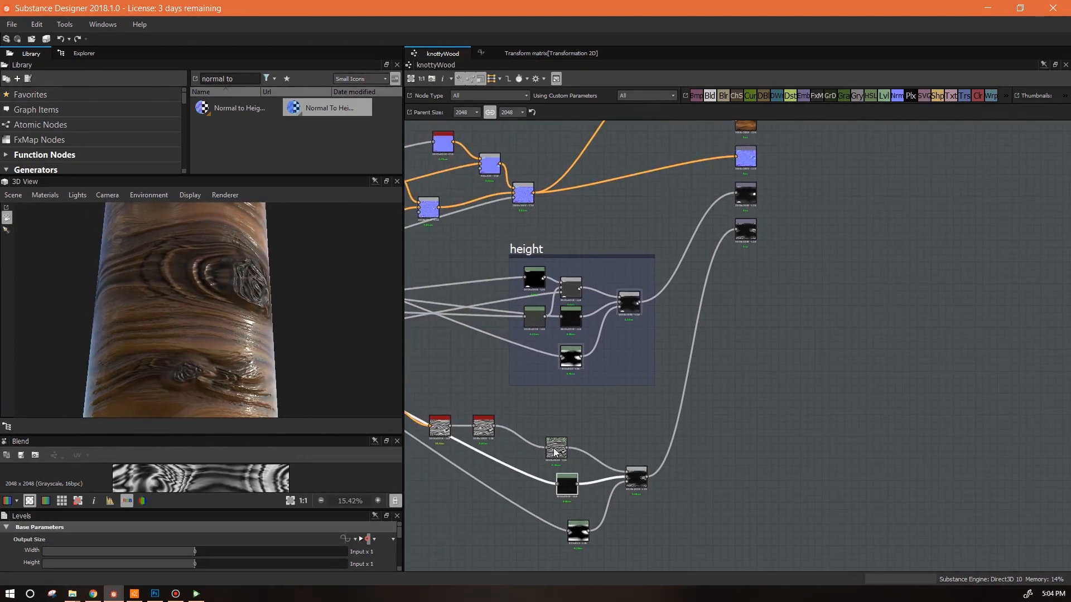
drag(555, 453, 577, 453)
drag(282, 435, 281, 378)
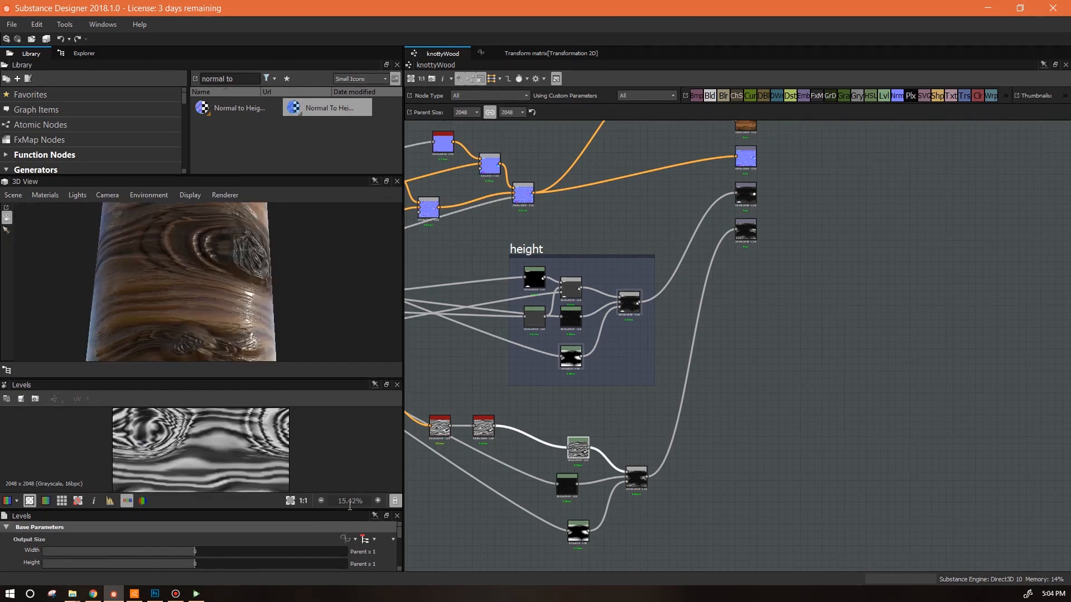
drag(350, 508, 349, 441)
scroll(401, 496, down, 5)
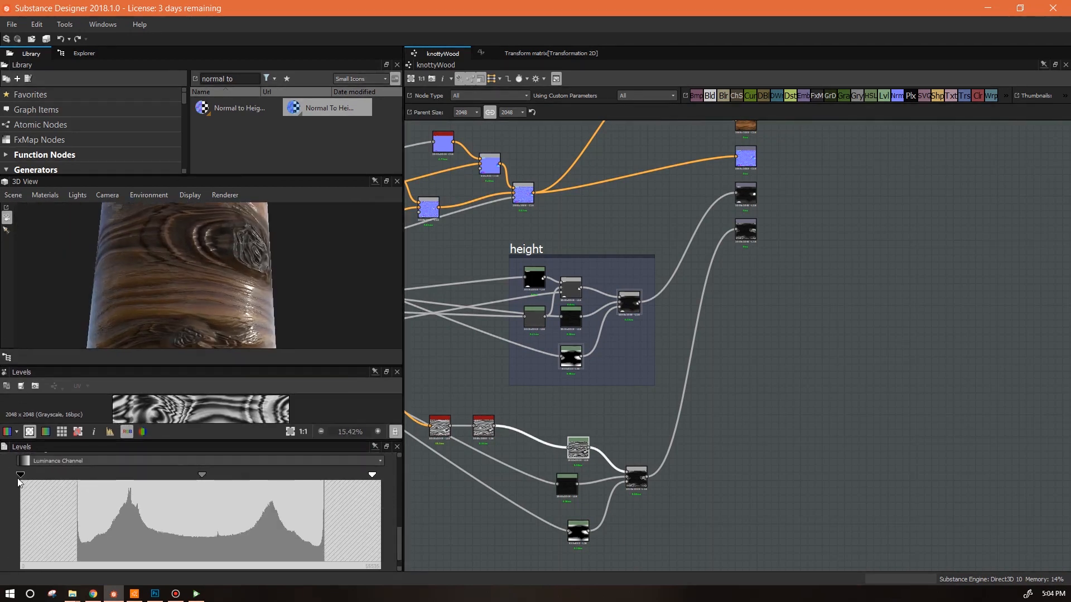
drag(249, 367, 249, 310)
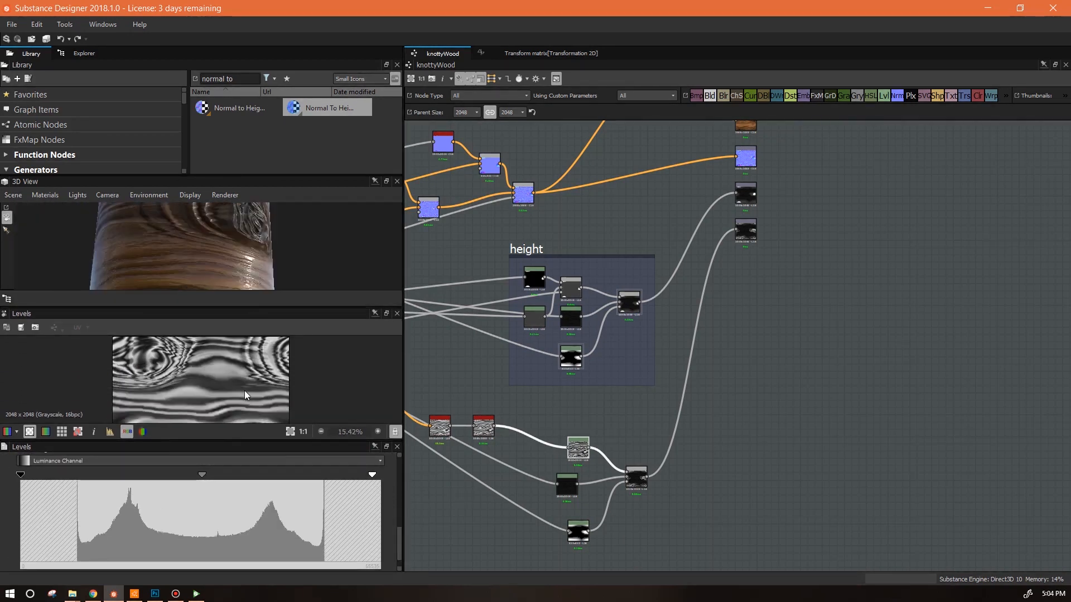
Step: Brighten the inverted map's Levels by shifting the midtone toward black and slightly lowering the input white, and inspect the 3D preview
drag(202, 475, 173, 474)
drag(372, 475, 370, 474)
drag(172, 474, 170, 474)
drag(233, 307, 233, 404)
drag(314, 348, 325, 299)
scroll(172, 279, up, 3)
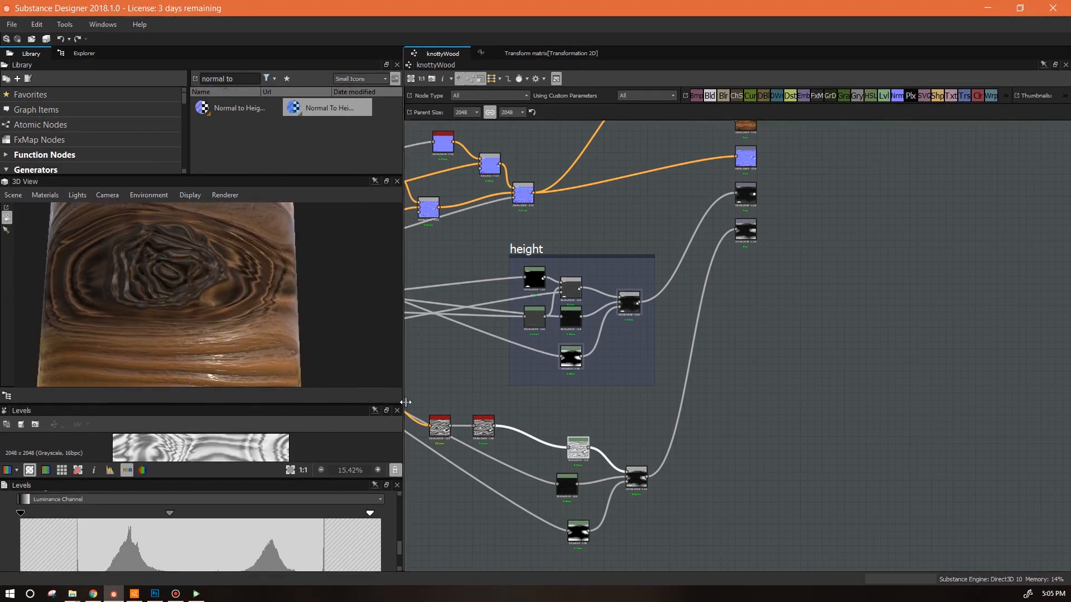
drag(227, 300, 240, 247)
drag(266, 343, 234, 304)
Step: Align the middle Levels node under the top one, lower its input white to about two thirds and recentre its midtone
click(576, 488)
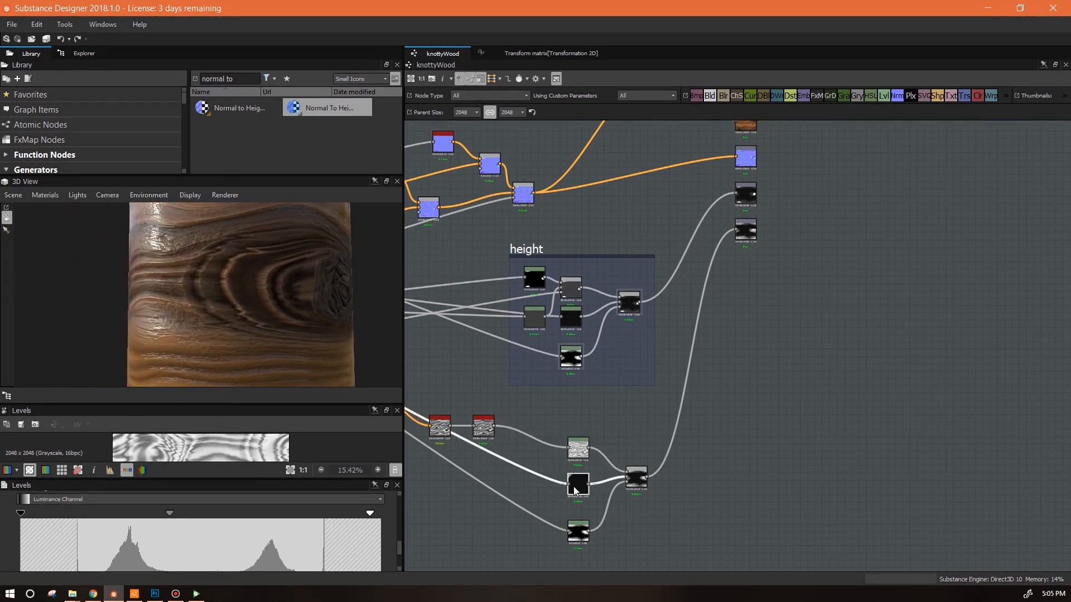
mouse_move(190, 513)
mouse_down()
mouse_move(166, 512)
mouse_move(187, 513)
mouse_up()
drag(380, 514, 263, 514)
drag(129, 511, 140, 511)
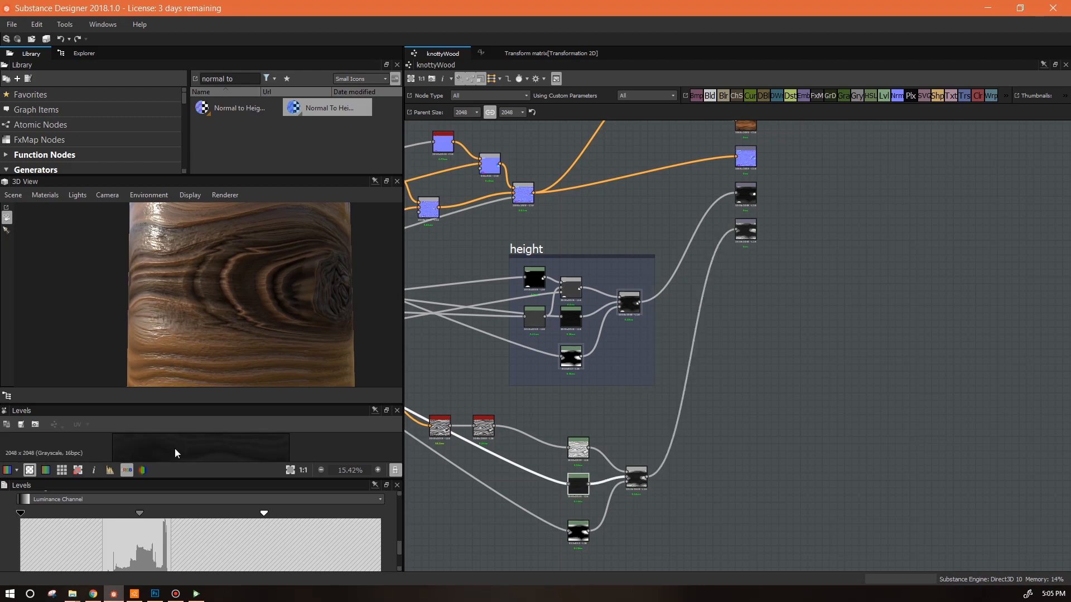
right_drag(259, 290, 290, 458)
drag(241, 276, 350, 252)
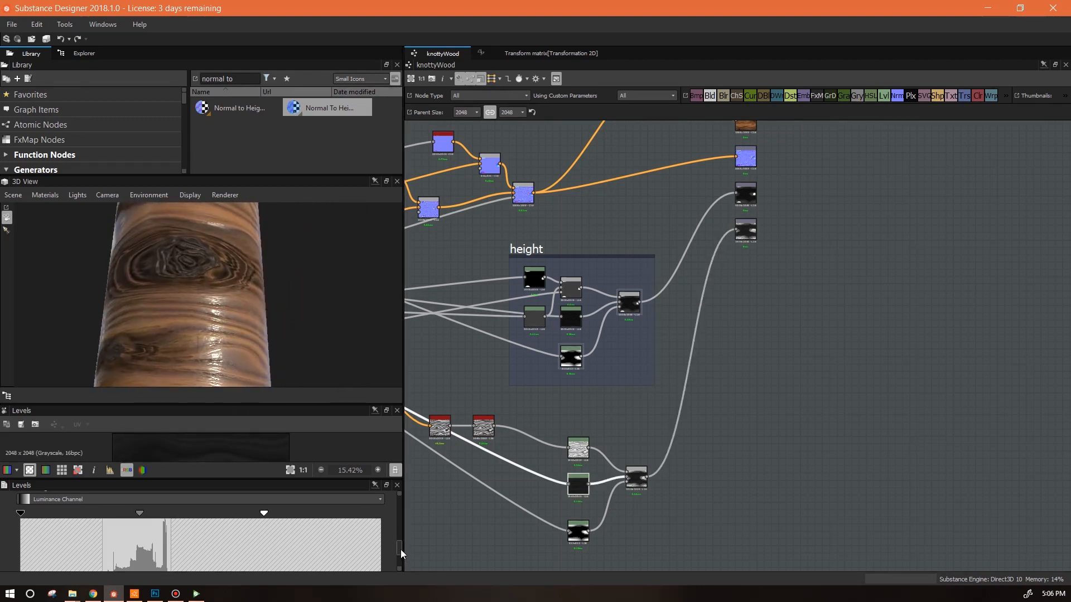
Step: Raise the middle Levels node's output white to slightly past the middle of the range and check the wood's shine in 3D
scroll(401, 550, down, 2)
drag(102, 557, 213, 557)
drag(196, 376, 95, 349)
drag(216, 555, 235, 556)
drag(233, 336, 399, 337)
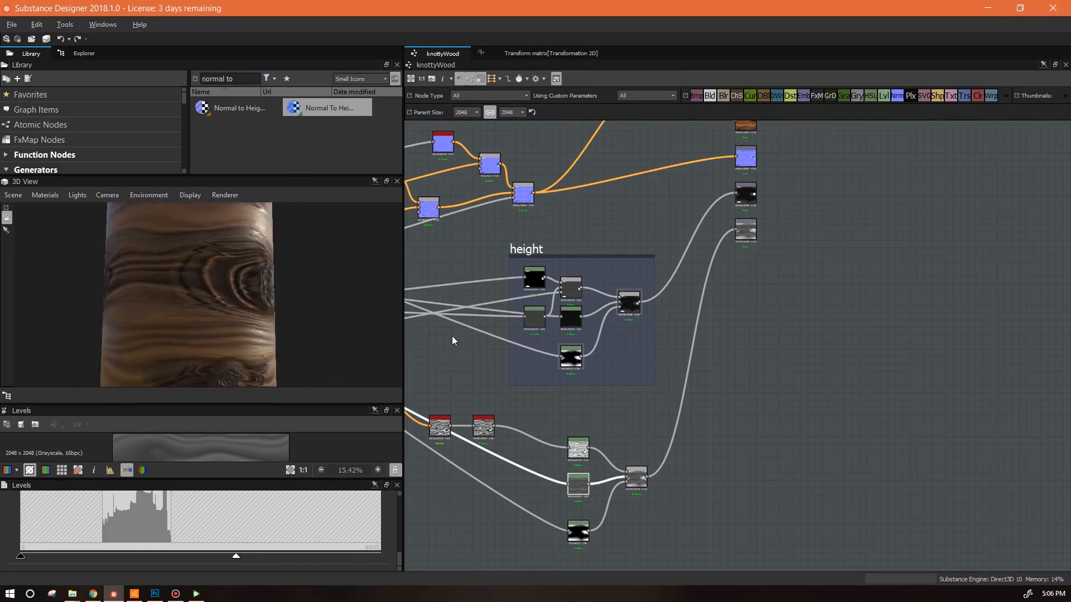
Step: Tighten the layout of the Levels nodes around the lower Blend and add another Blend fed by that Blend's result
scroll(738, 480, down, 2)
drag(524, 443, 569, 459)
drag(627, 483, 629, 478)
drag(631, 521, 628, 503)
middle_drag(665, 507, 866, 529)
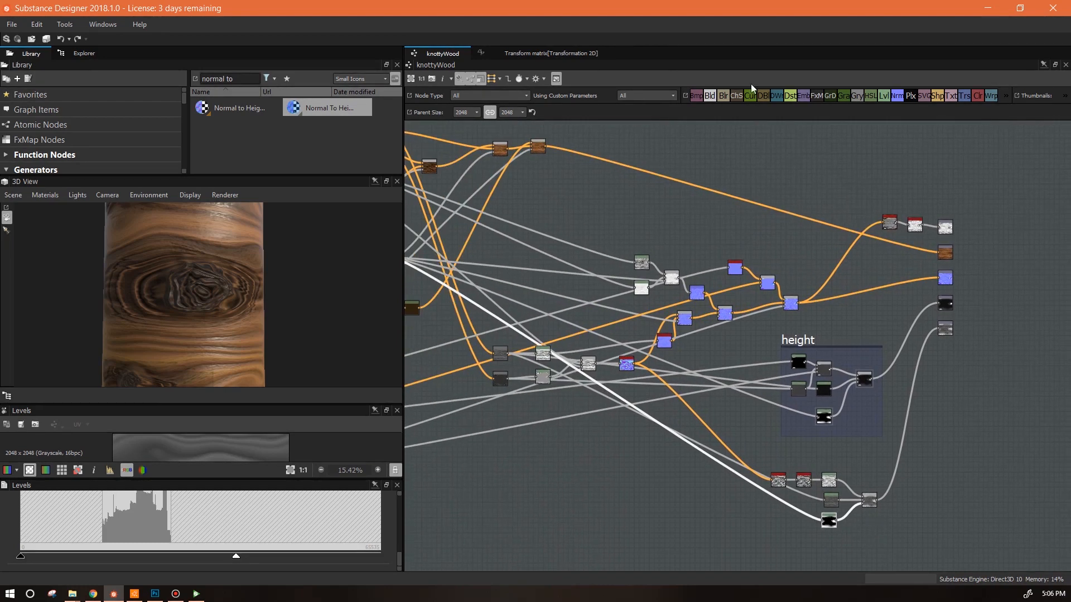
drag(711, 99, 922, 502)
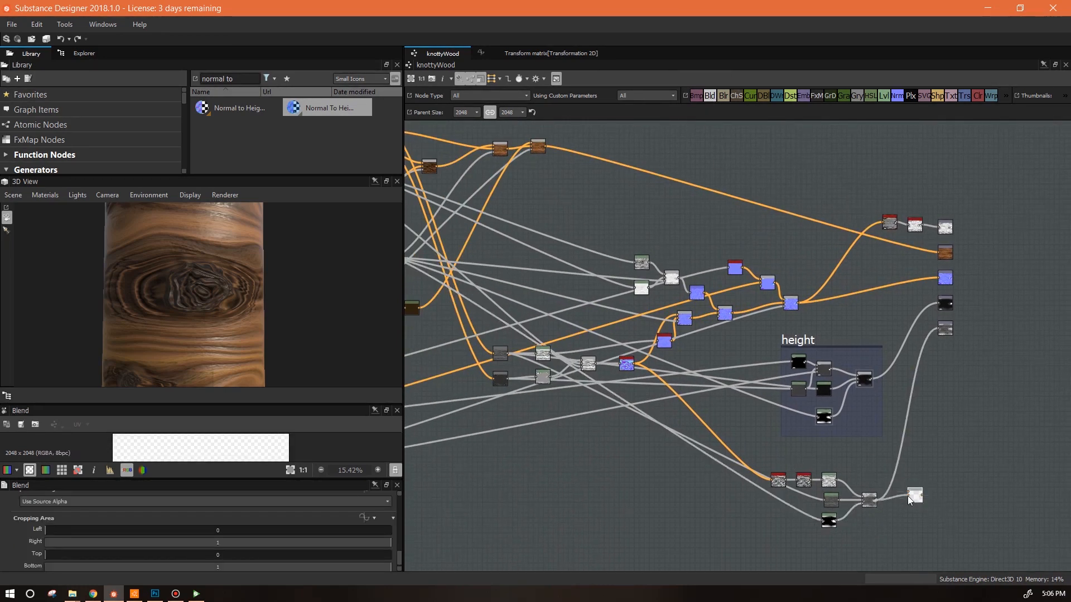
Step: Inspect the normal-map branch and preview the knot detail in its upper Height to Normal node up close
middle_drag(636, 449, 693, 473)
scroll(782, 393, up, 4)
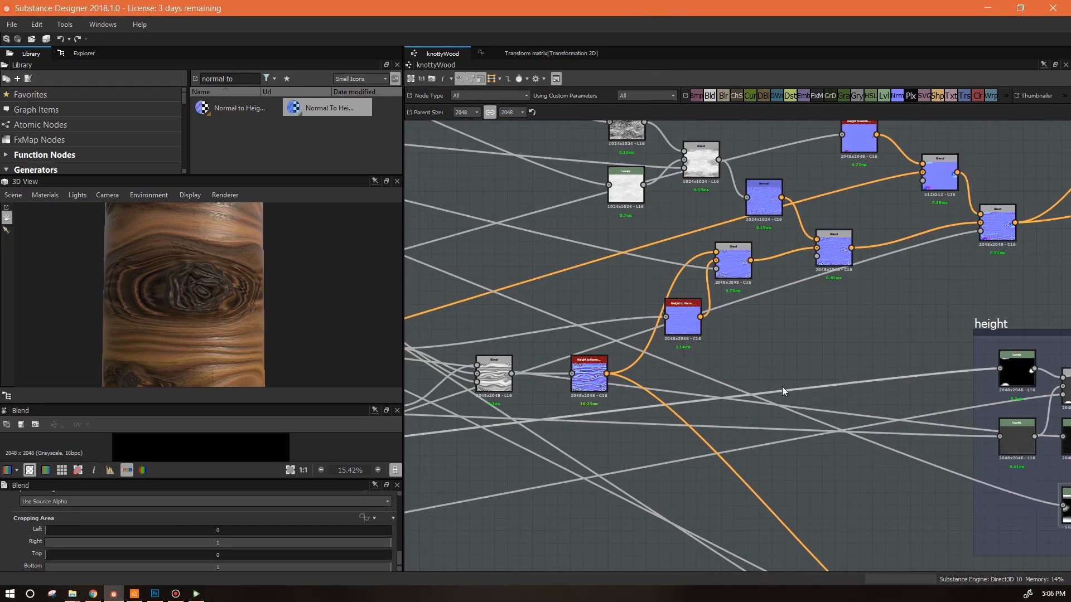
middle_drag(782, 393, 733, 513)
click(686, 384)
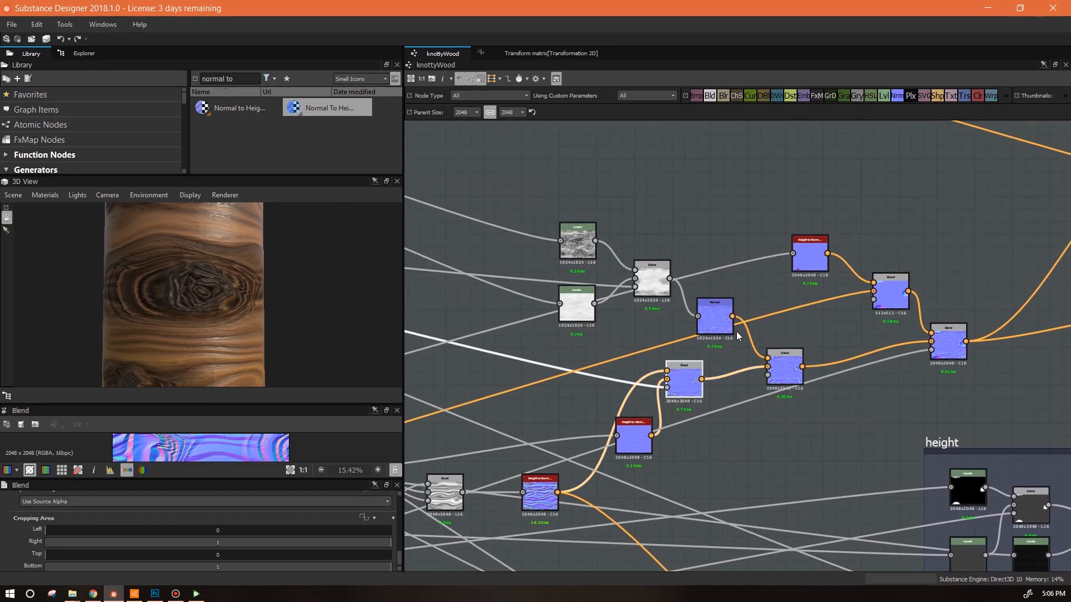
double_click(810, 252)
drag(193, 400, 211, 221)
scroll(176, 342, up, 3)
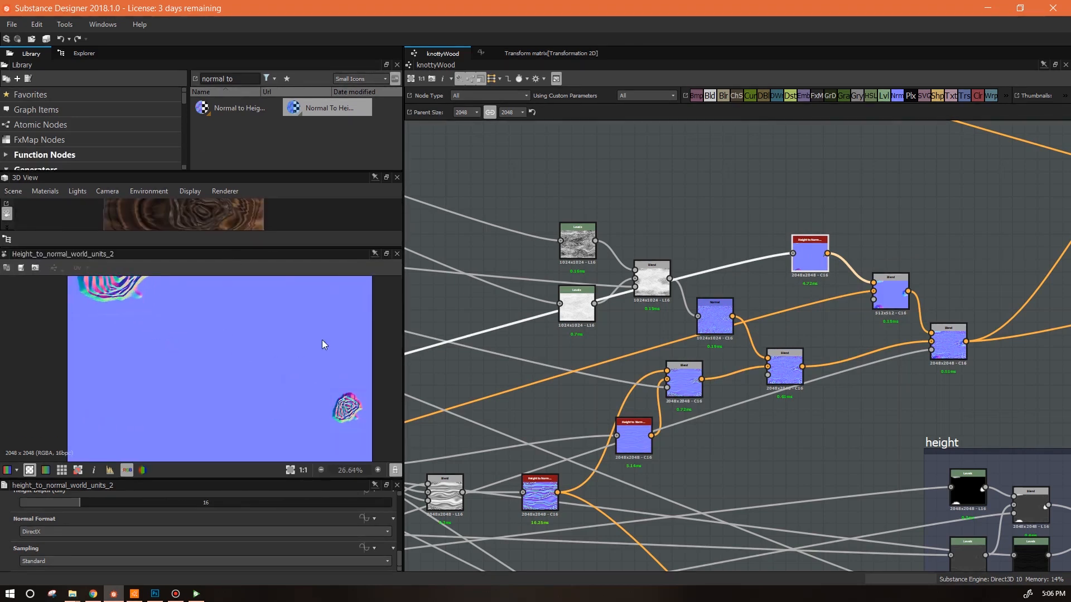
scroll(175, 322, down, 3)
middle_drag(853, 414, 707, 368)
middle_drag(759, 316, 682, 267)
scroll(608, 176, down, 4)
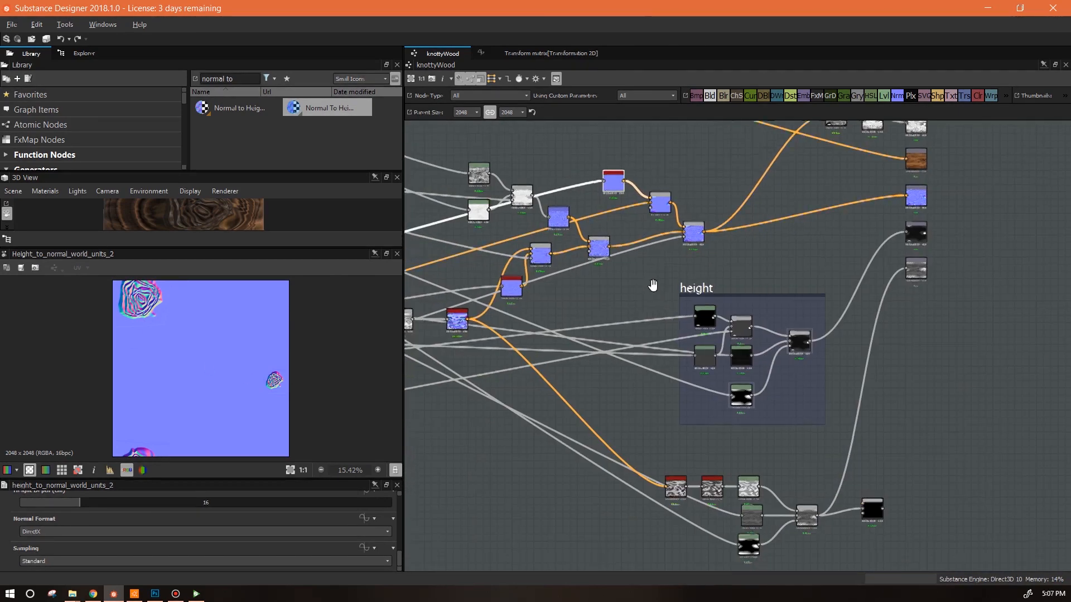
Step: Add a Normal to Height HQ fed by the final normal Blend, followed by Invert Grayscale and Levels nodes
drag(239, 108, 767, 431)
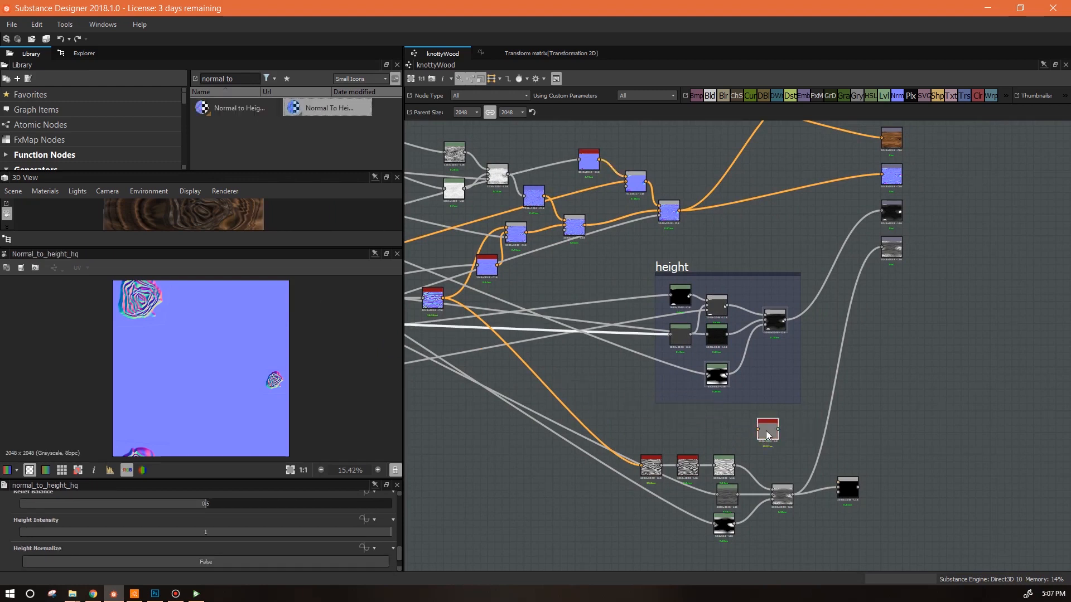
drag(680, 211, 765, 434)
triple_click(221, 79)
text(inv)
drag(225, 128, 772, 429)
drag(898, 437, 792, 432)
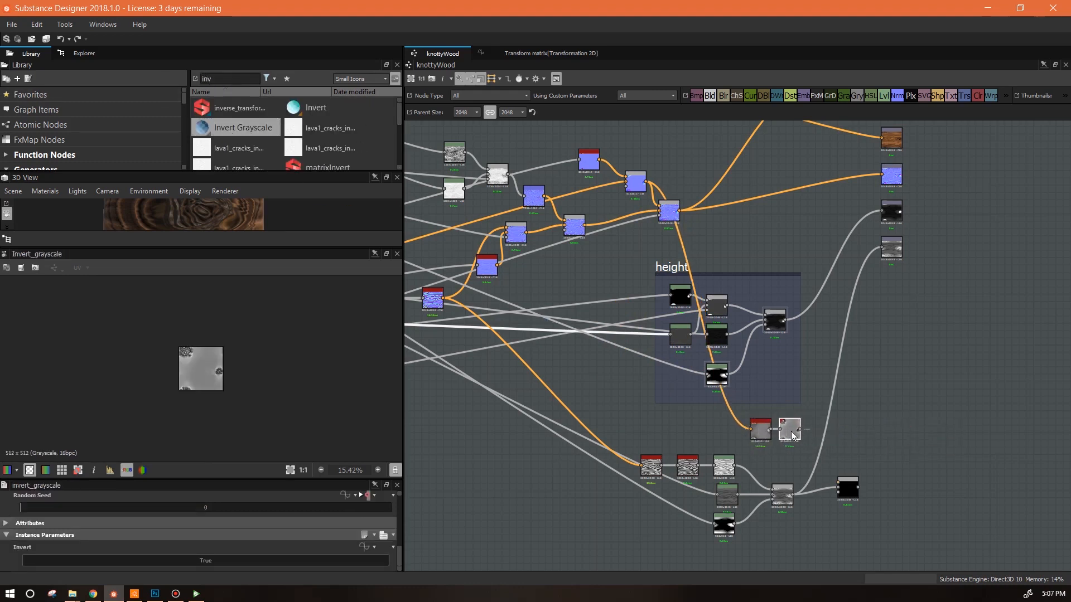
drag(856, 392, 850, 438)
drag(844, 483, 902, 477)
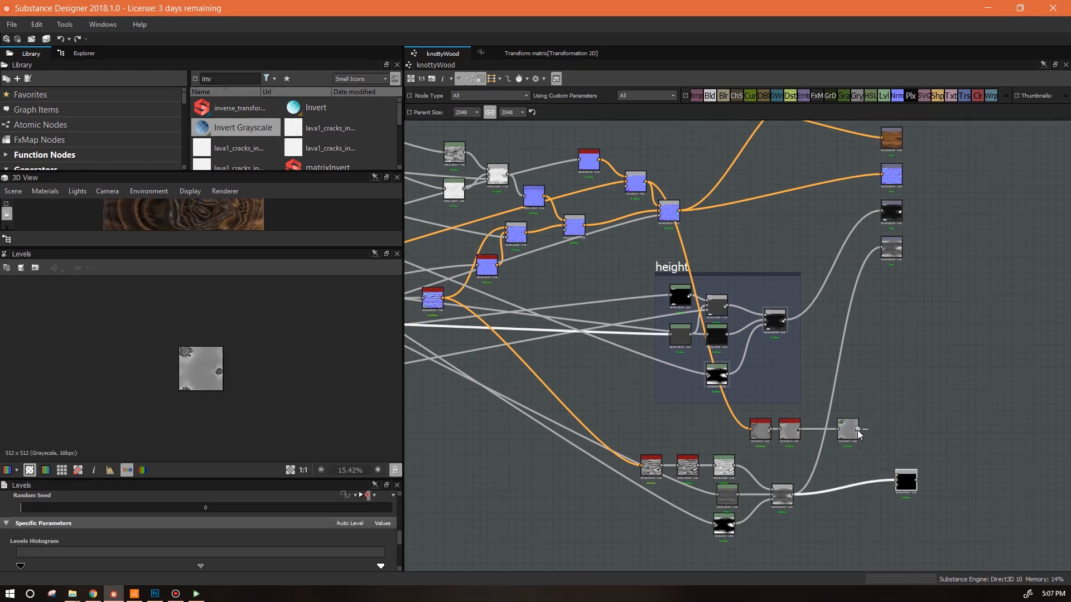
Step: Combine the new Levels with the earlier result in the new Blend, masked by the knot chain's lowest node, and link it to the last output
middle_drag(617, 239, 926, 182)
middle_drag(733, 414, 1039, 351)
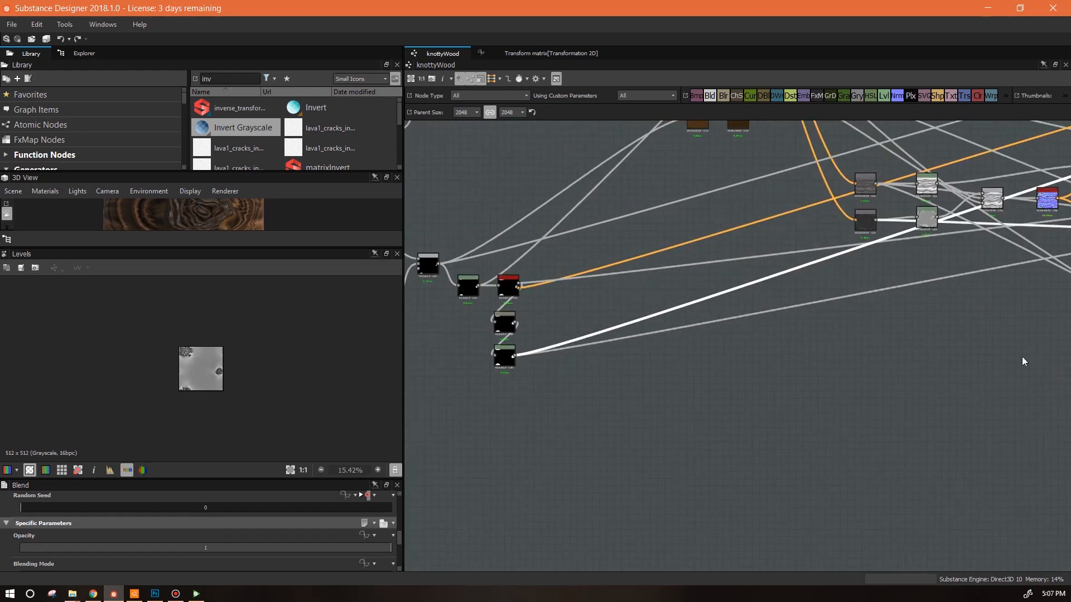
drag(515, 360, 1031, 377)
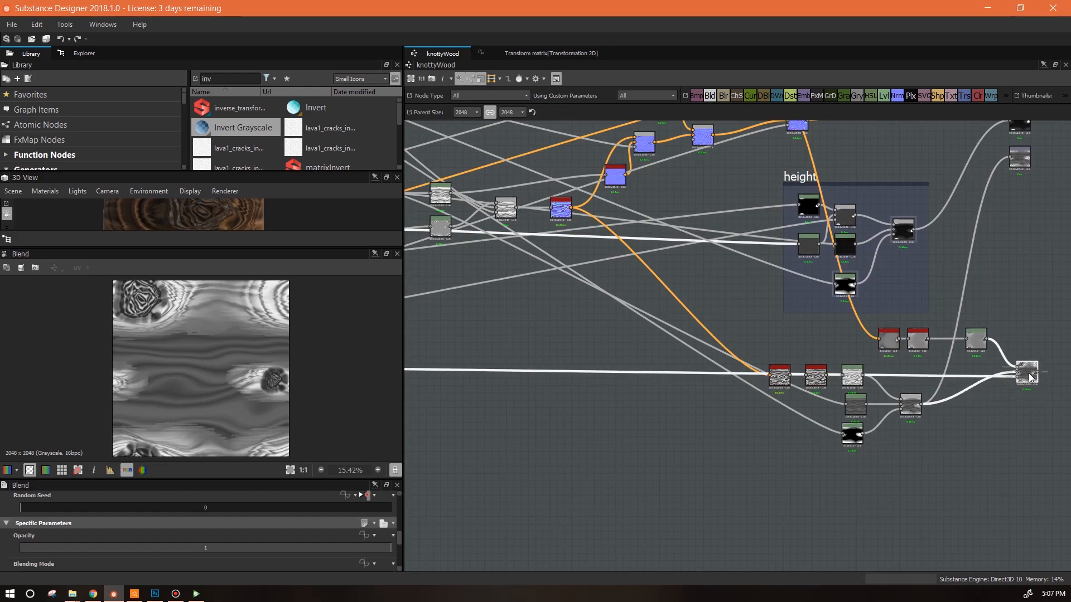
middle_drag(1035, 422, 780, 490)
drag(784, 445, 755, 226)
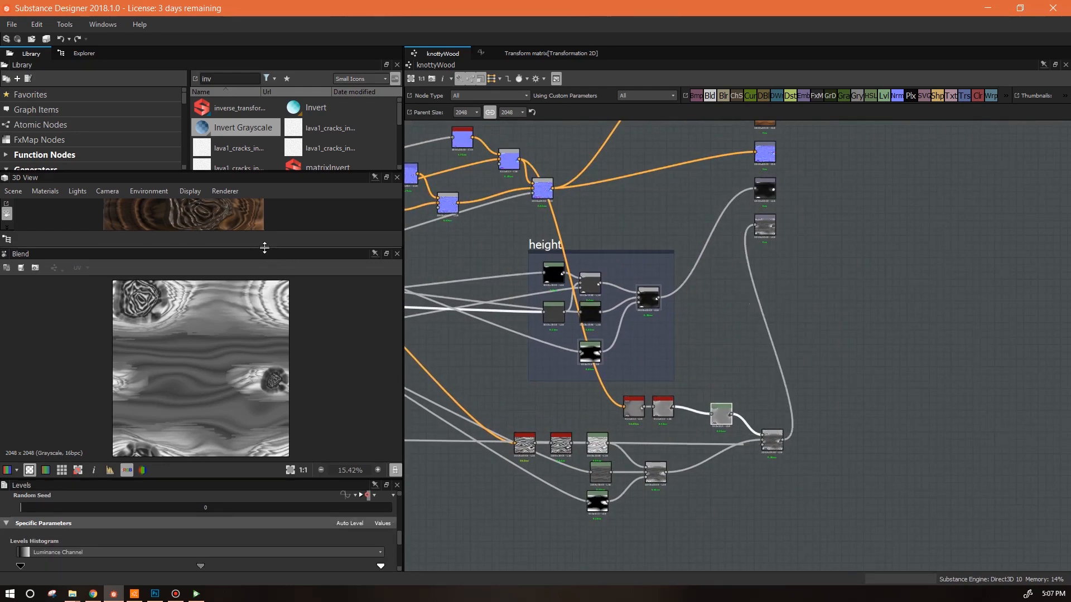
Step: Brighten the new Levels by moving the midtone toward black, slightly lowering the input white and raising the output black to about a quarter
drag(265, 248, 264, 449)
scroll(201, 293, up, 3)
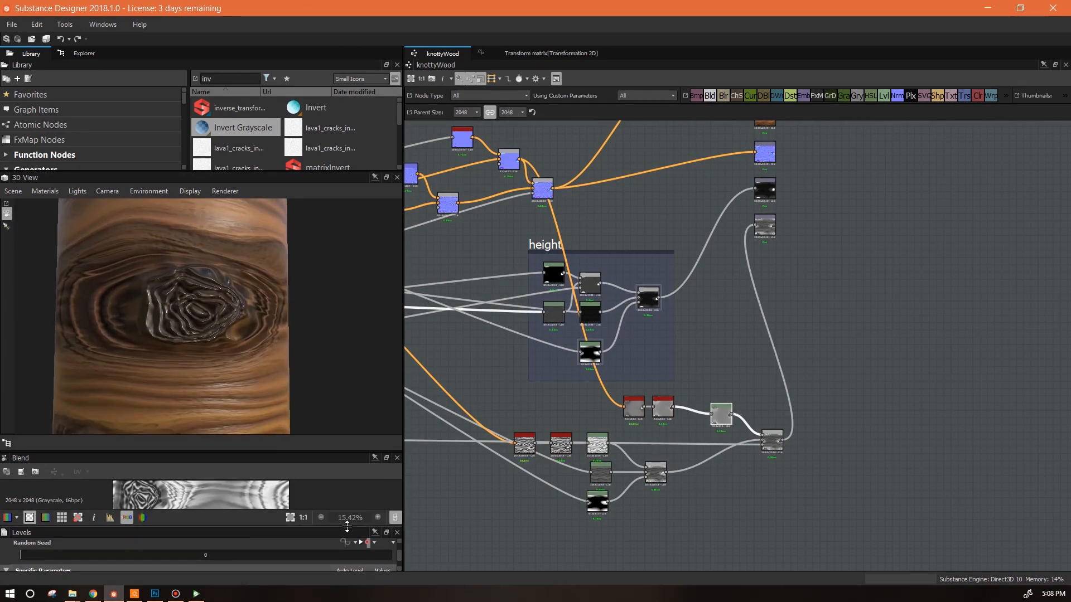
drag(347, 526, 347, 433)
scroll(386, 531, down, 2)
drag(185, 491, 170, 491)
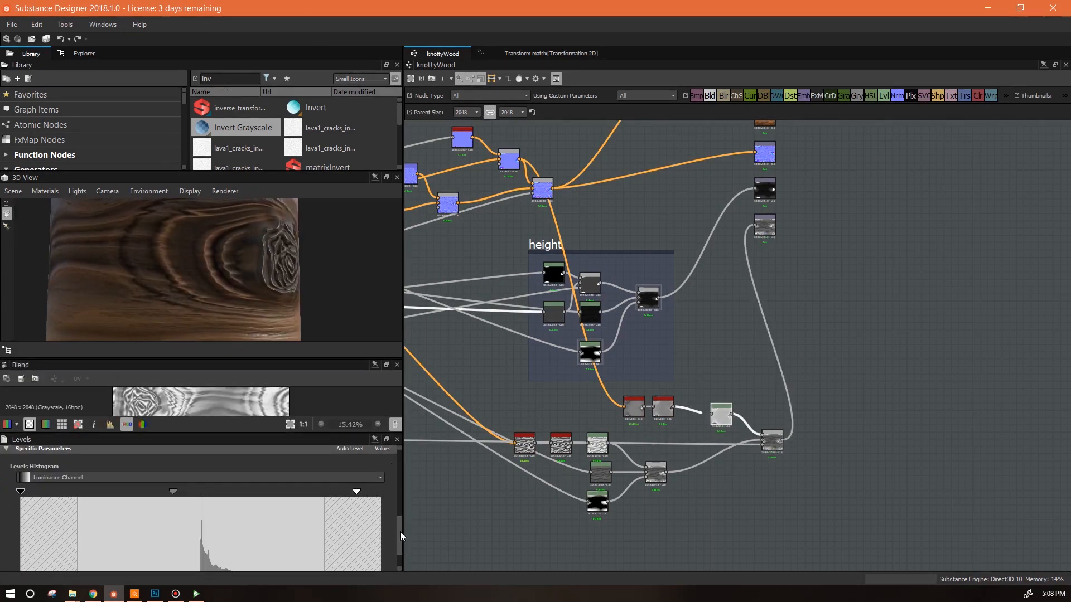
scroll(401, 537, down, 2)
drag(50, 555, 109, 545)
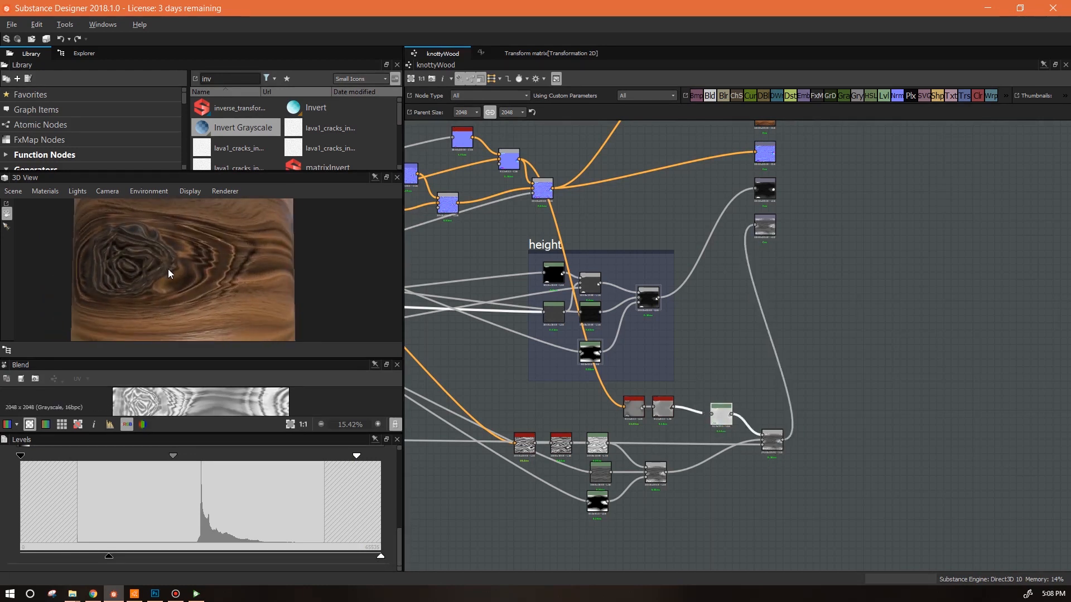
Step: Pack the new nodes closer to the lower group and enclose the whole group in a frame titled "rough"
drag(773, 439, 739, 464)
drag(721, 414, 702, 444)
drag(664, 407, 633, 428)
drag(500, 419, 762, 527)
right_click(704, 447)
click(735, 301)
key(Return)
Step: Enlarge the 3D preview and examine the wood's knots and shine from several angles and under different lighting directions
drag(403, 352, 539, 351)
drag(441, 359, 441, 456)
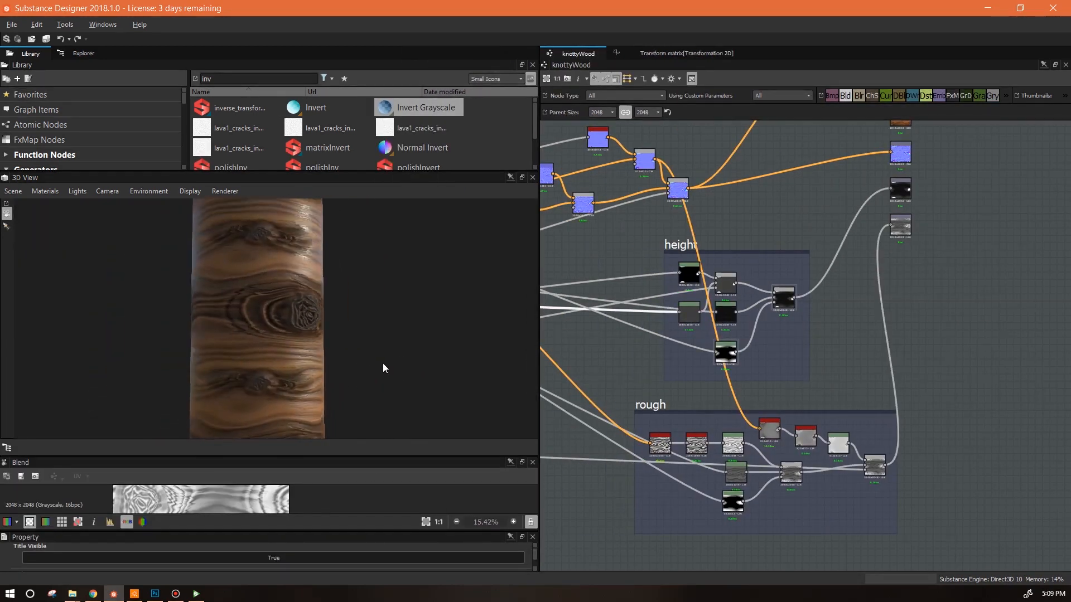
drag(383, 363, 283, 301)
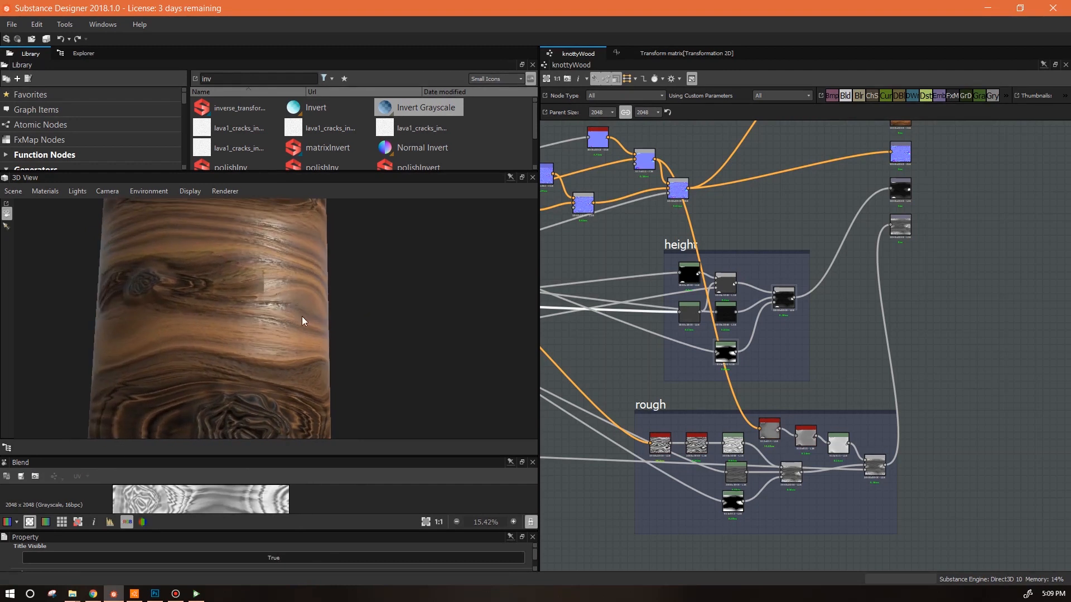
right_drag(289, 354, 438, 530)
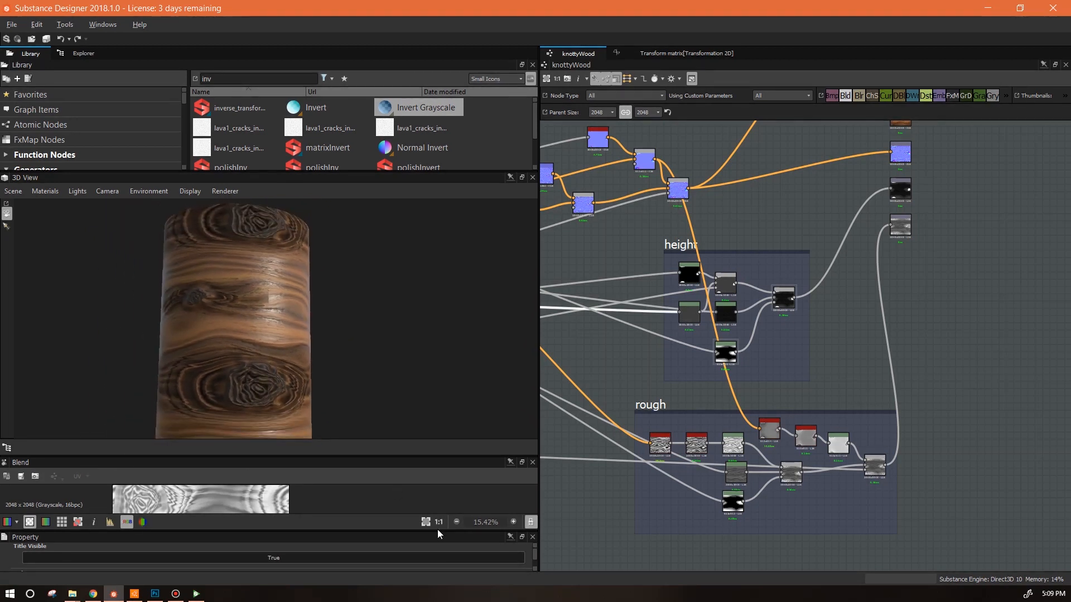
drag(330, 362, 321, 266)
scroll(331, 319, up, 2)
right_drag(247, 228, 497, 458)
drag(432, 370, 310, 328)
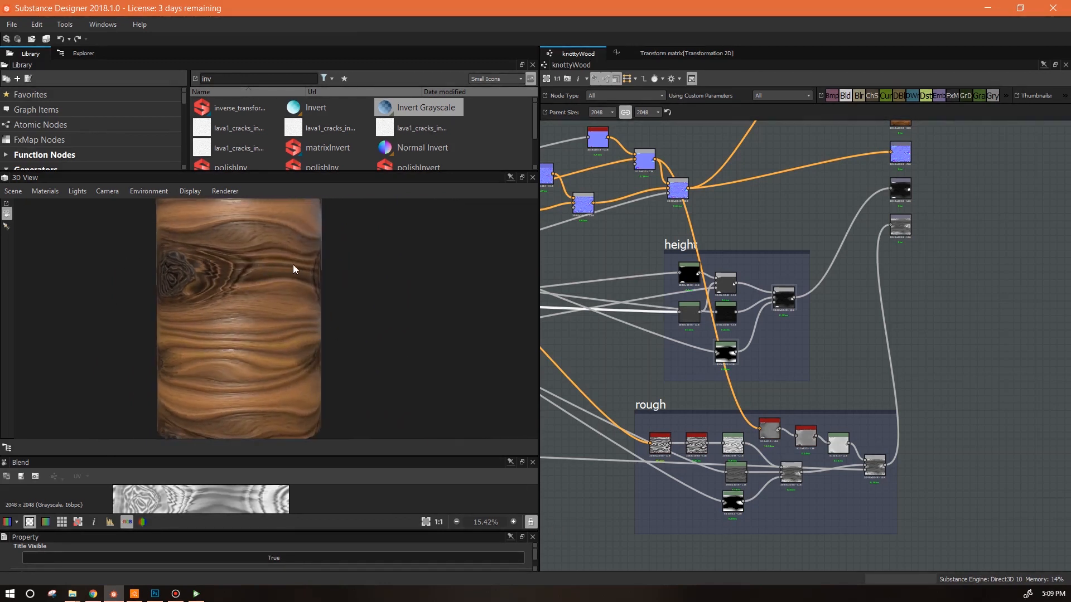
mouse_move(238, 307)
mouse_down()
mouse_move(437, 313)
mouse_move(295, 303)
mouse_up()
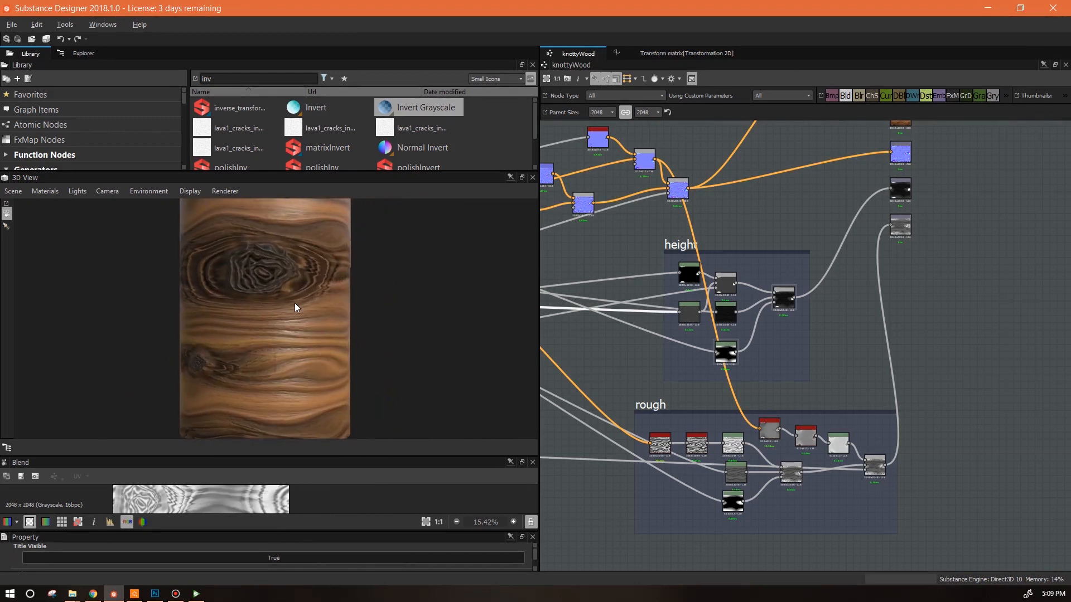
mouse_move(382, 353)
right_down()
mouse_move(374, 341)
mouse_move(390, 363)
right_up()
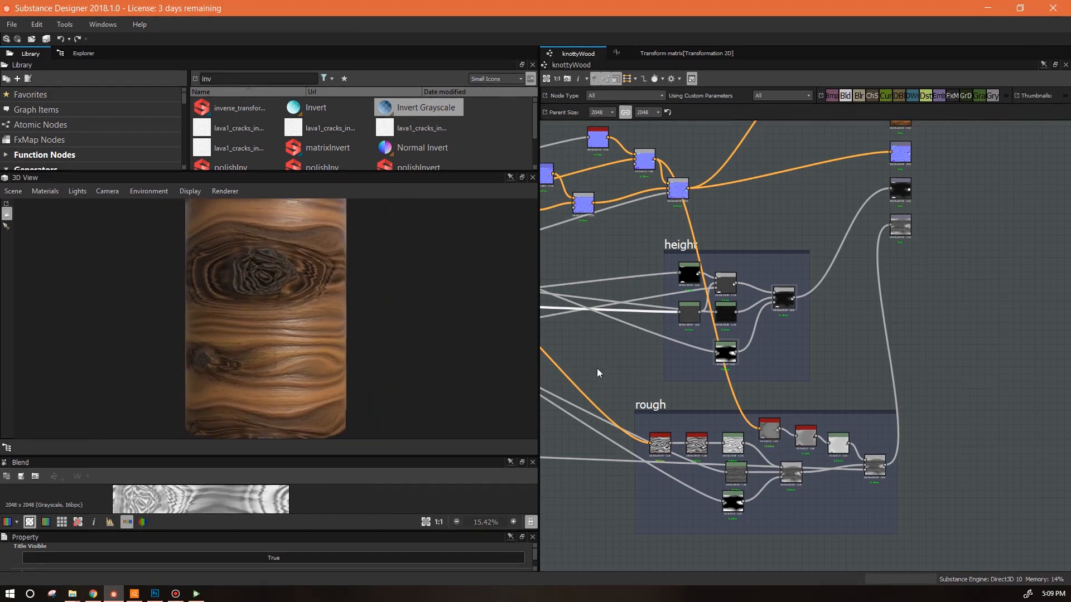
Step: Review the whole knottyWood graph in a widened graph view, from the knot chains and Directional Noise to the color and normal branches
click(547, 80)
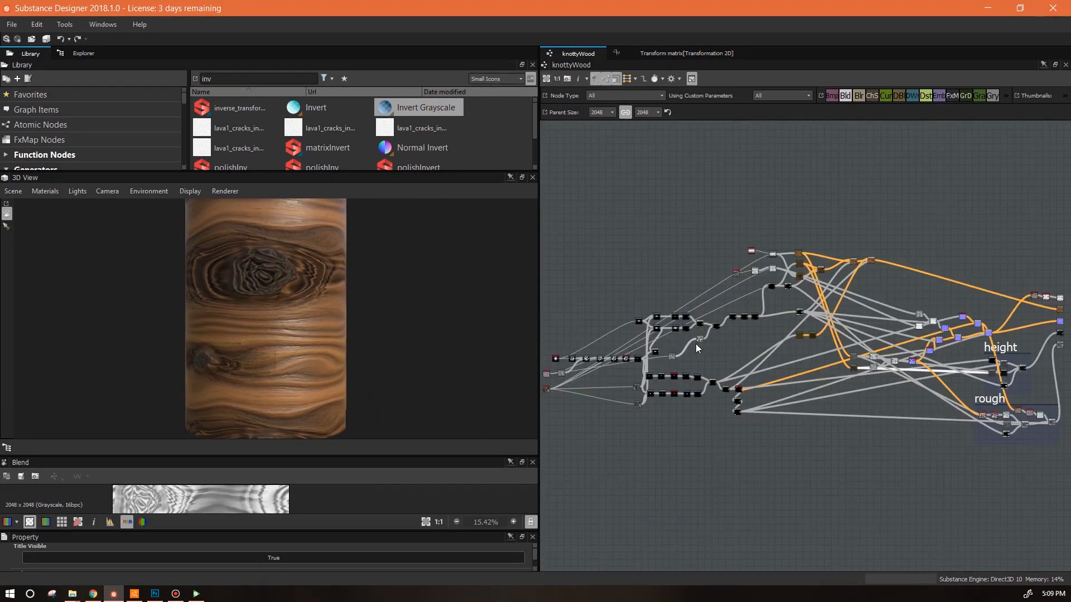
drag(379, 366, 347, 354)
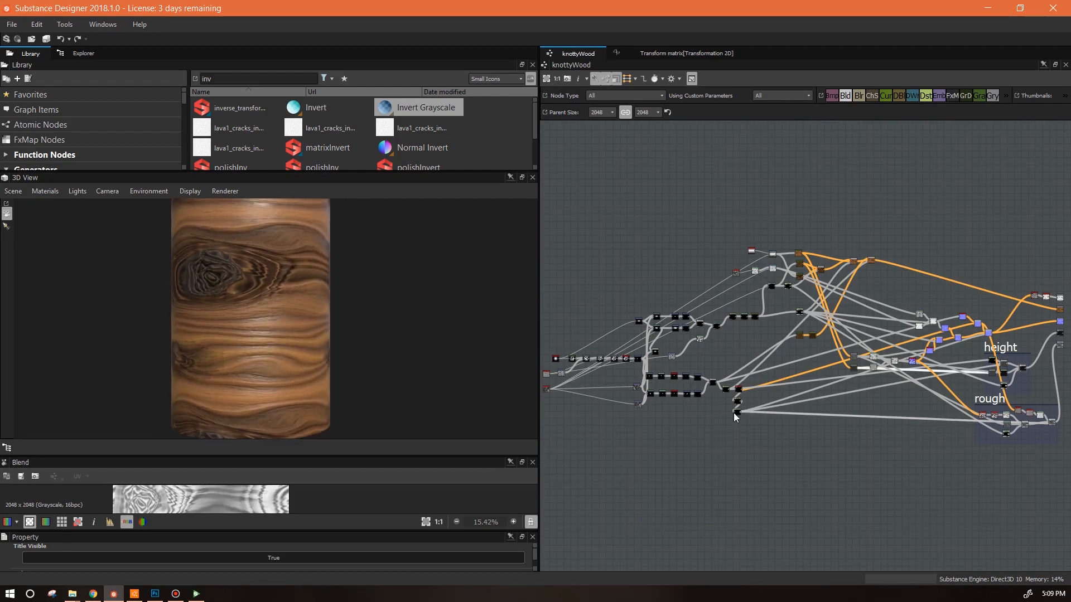
drag(539, 412, 230, 411)
scroll(427, 434, up, 2)
middle_drag(429, 437, 701, 537)
scroll(678, 453, up, 3)
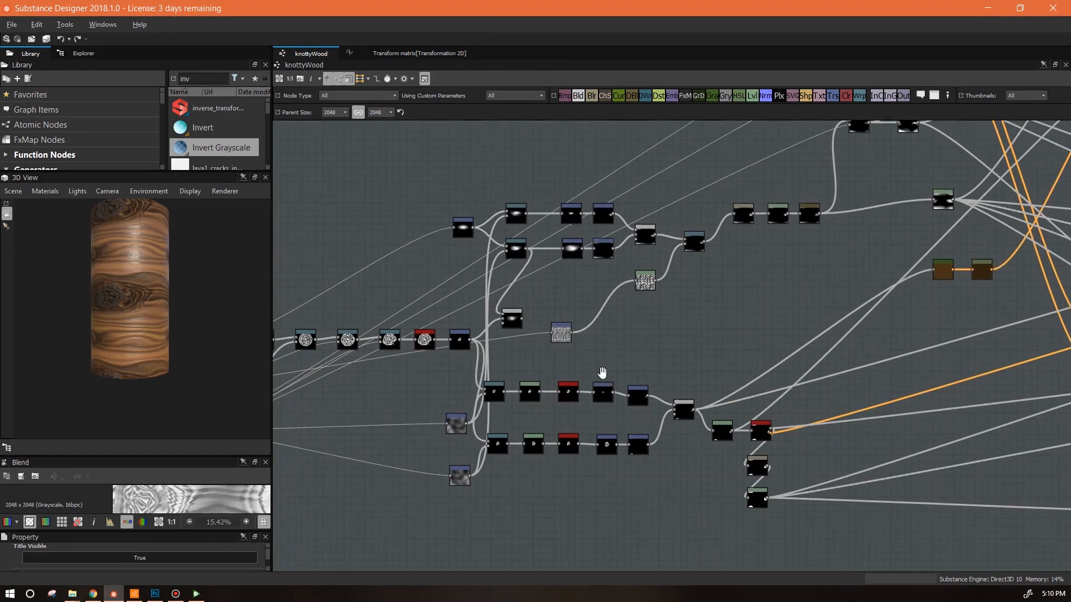
middle_drag(602, 372, 677, 406)
middle_drag(801, 377, 539, 470)
click(640, 205)
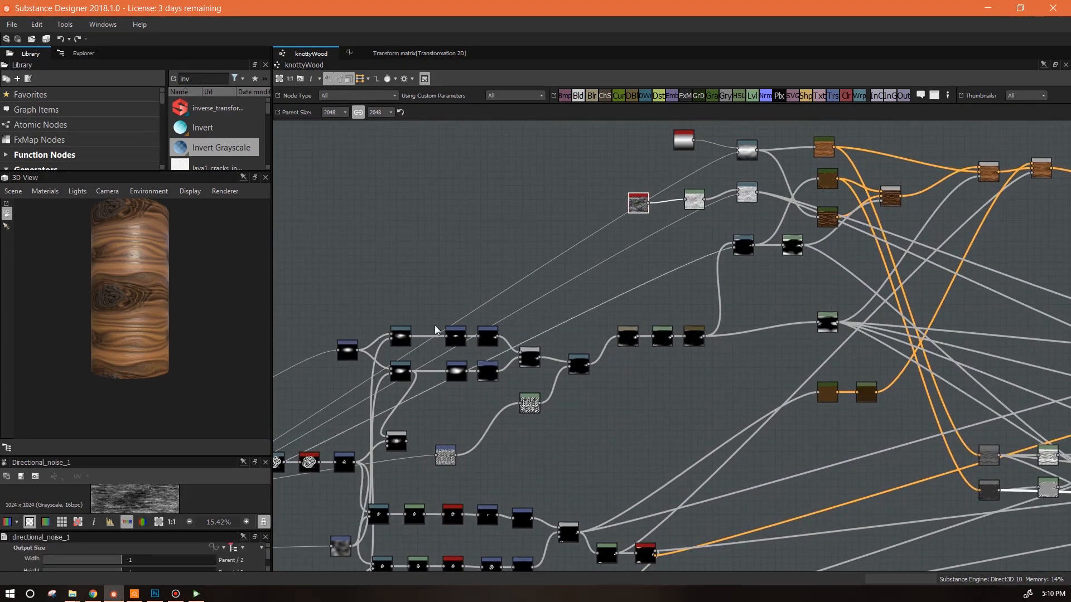
middle_drag(736, 373, 366, 372)
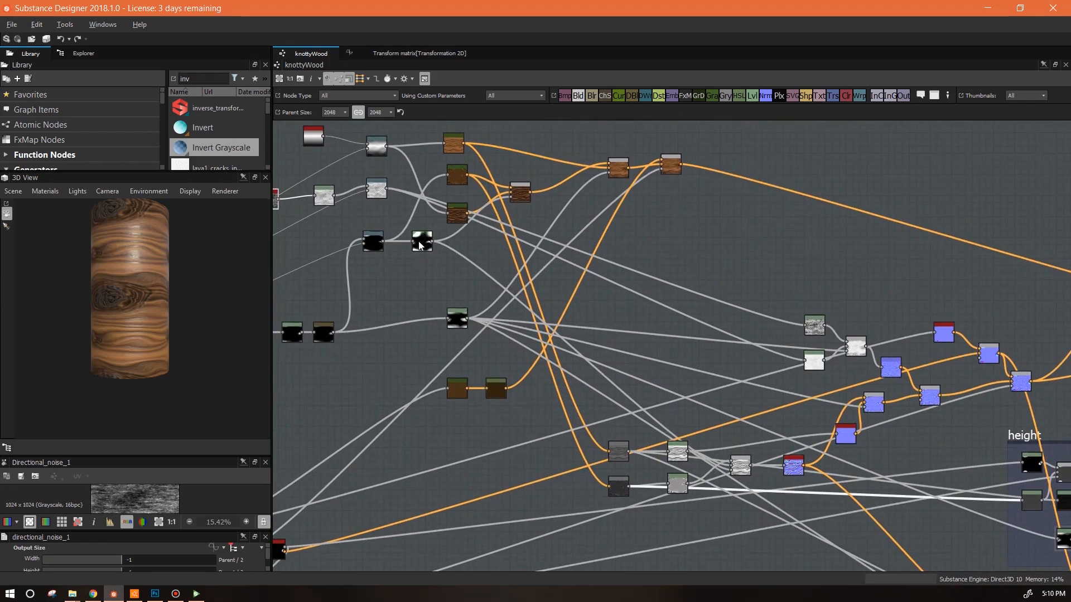
middle_drag(297, 204, 376, 208)
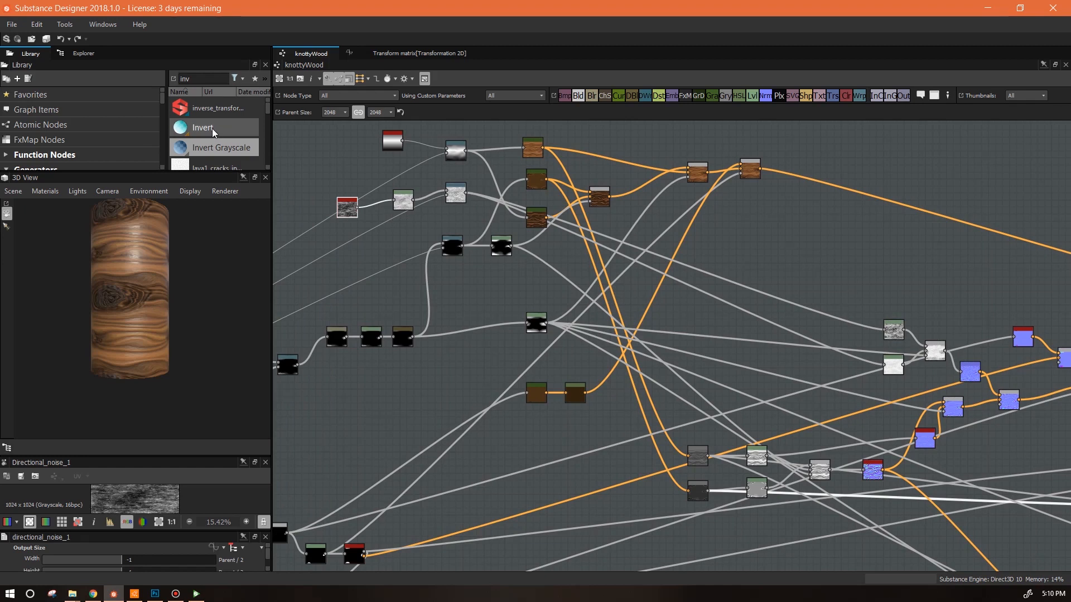
Step: Add a Height to Normal World Units node fed by a new Transformation 2D that takes the Directional Noise
text(height t)
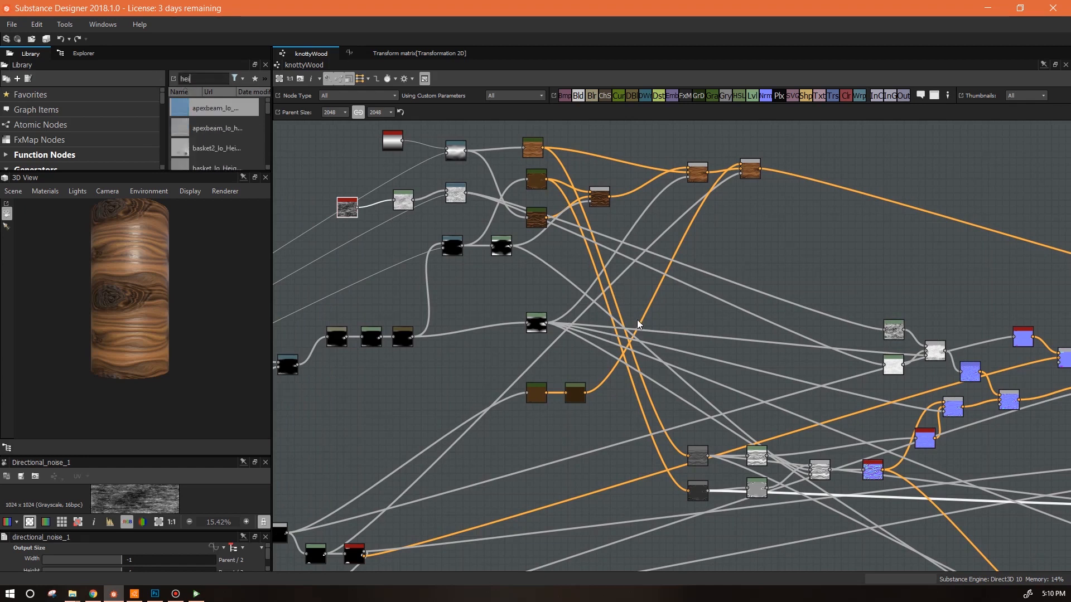
drag(214, 107, 375, 414)
drag(835, 100, 347, 379)
drag(357, 208, 354, 383)
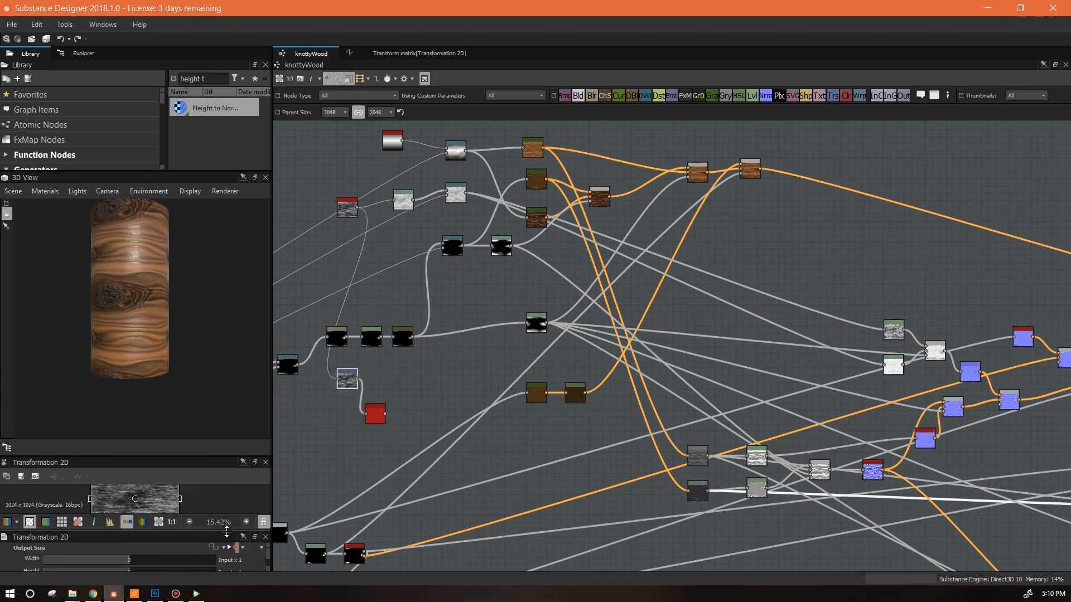
Step: Apply the x2 stretch to the Directional Noise's Transformation 2D and preview the pattern tiled in an enlarged 2D view
drag(226, 531, 242, 381)
drag(267, 447, 268, 527)
click(233, 465)
drag(169, 382, 169, 485)
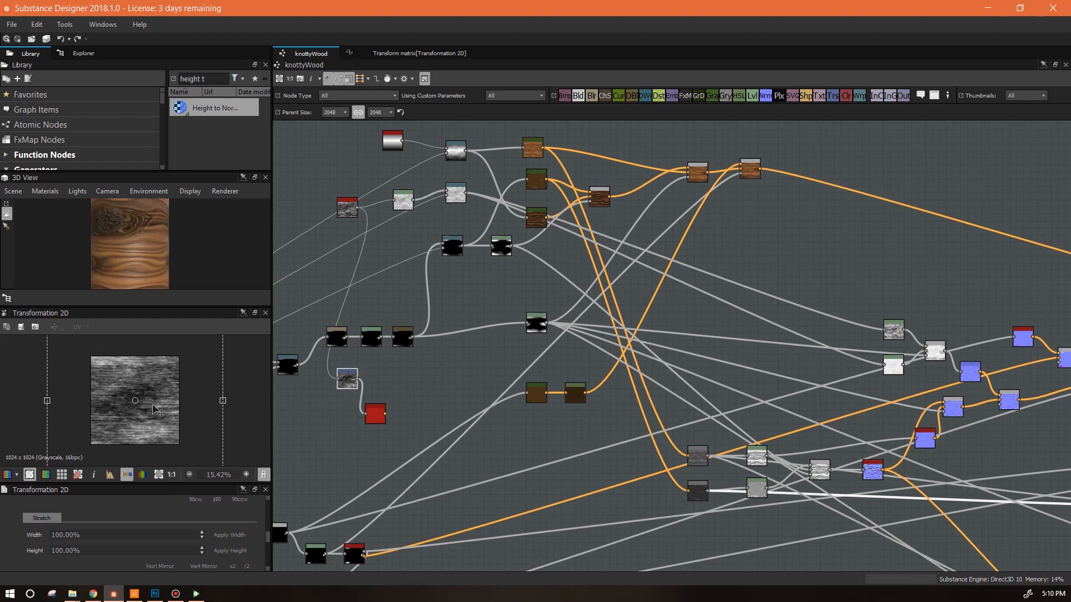
key(space)
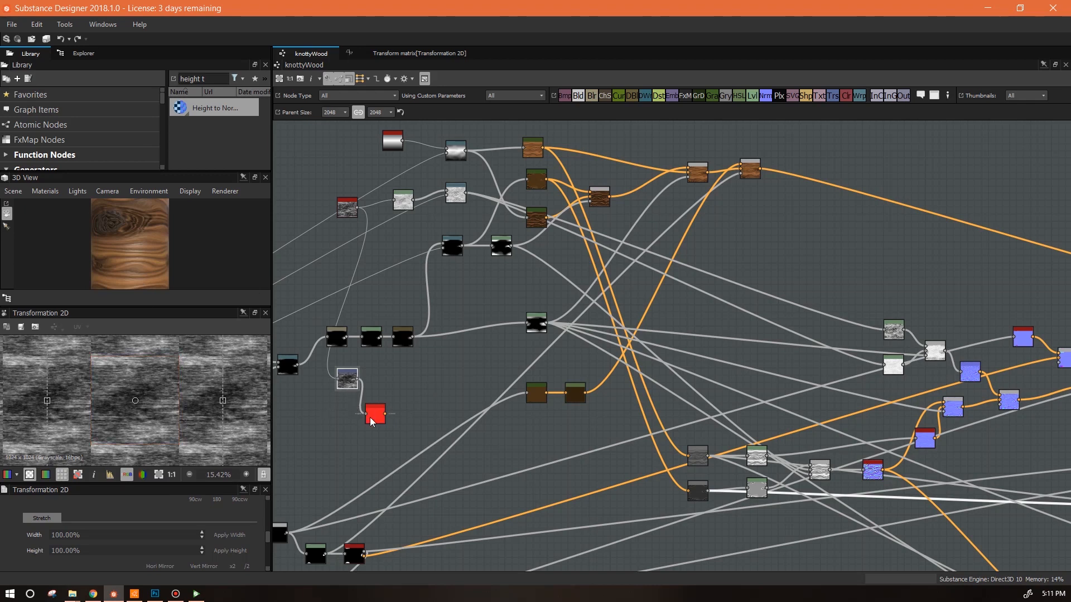
middle_drag(463, 435, 461, 453)
drag(161, 230, 219, 233)
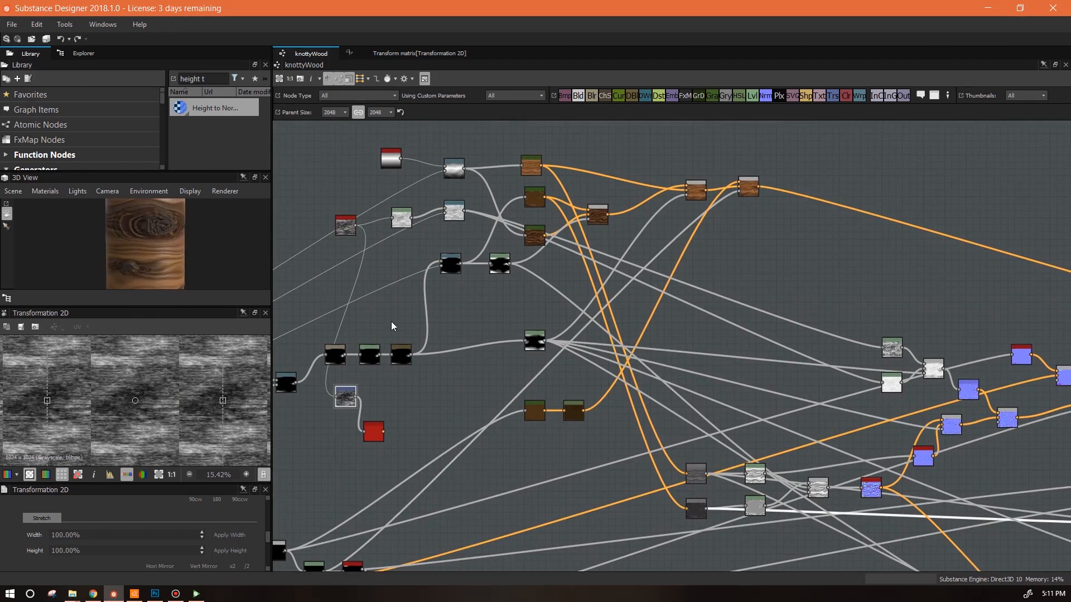
Step: Feed the Height to Normal node from a new Transformation 2D driven by the wavy striped noise, and apply the /2 stretch twice
middle_drag(444, 394, 580, 313)
double_click(290, 383)
scroll(178, 397, up, 5)
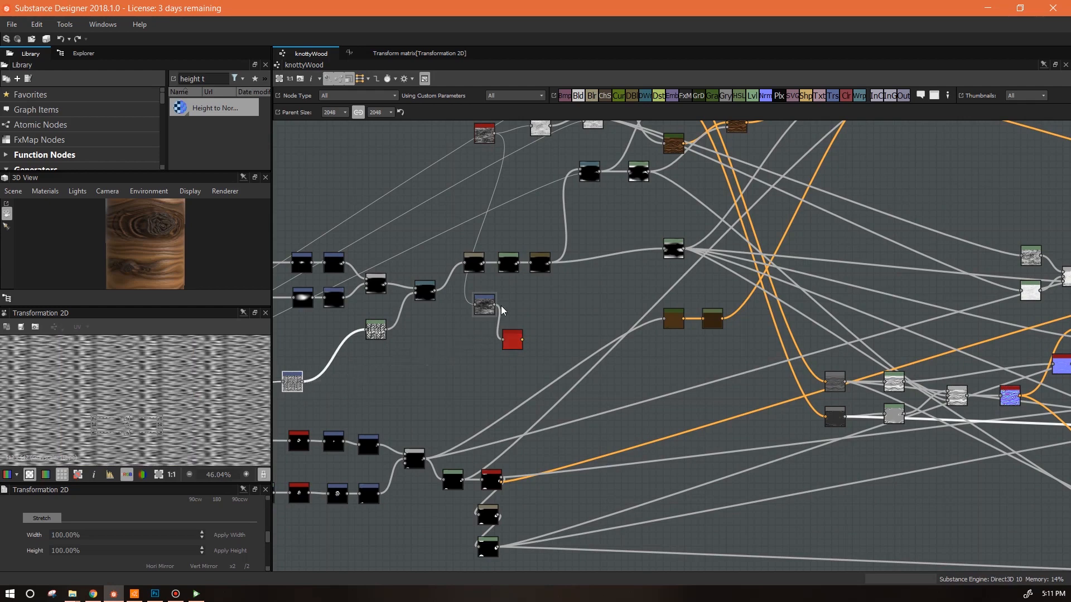
drag(656, 249, 504, 342)
middle_drag(520, 365, 794, 309)
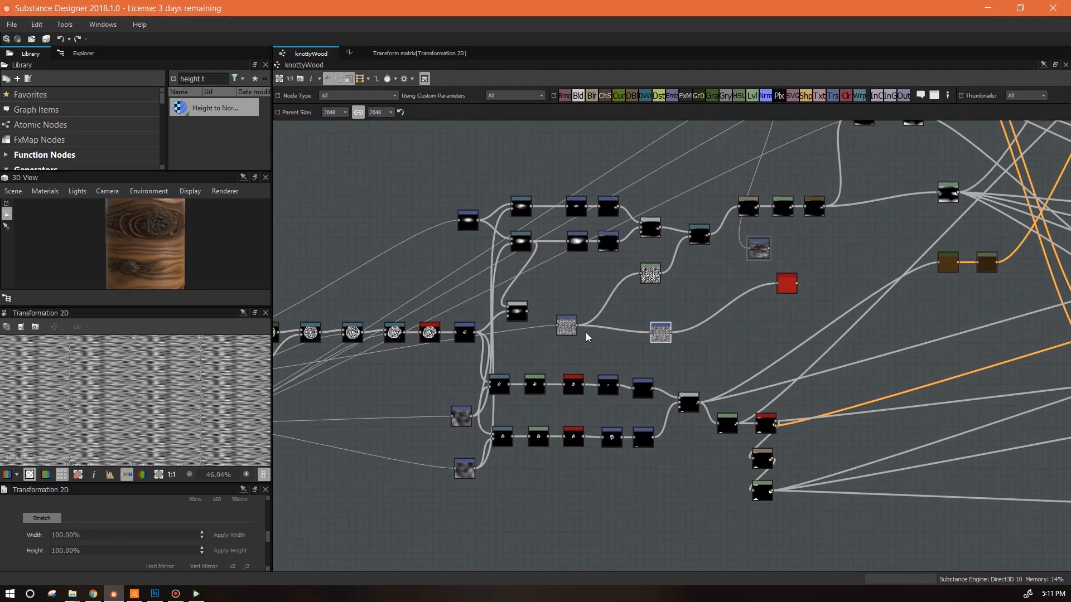
click(249, 568)
click(246, 568)
Step: Delete the Directional Noise's Transformation 2D, place the striped noise's transform beside the Height to Normal node, and preview that node's normals
middle_drag(786, 286, 632, 380)
click(599, 342)
key(Delete)
drag(510, 424, 596, 380)
double_click(627, 376)
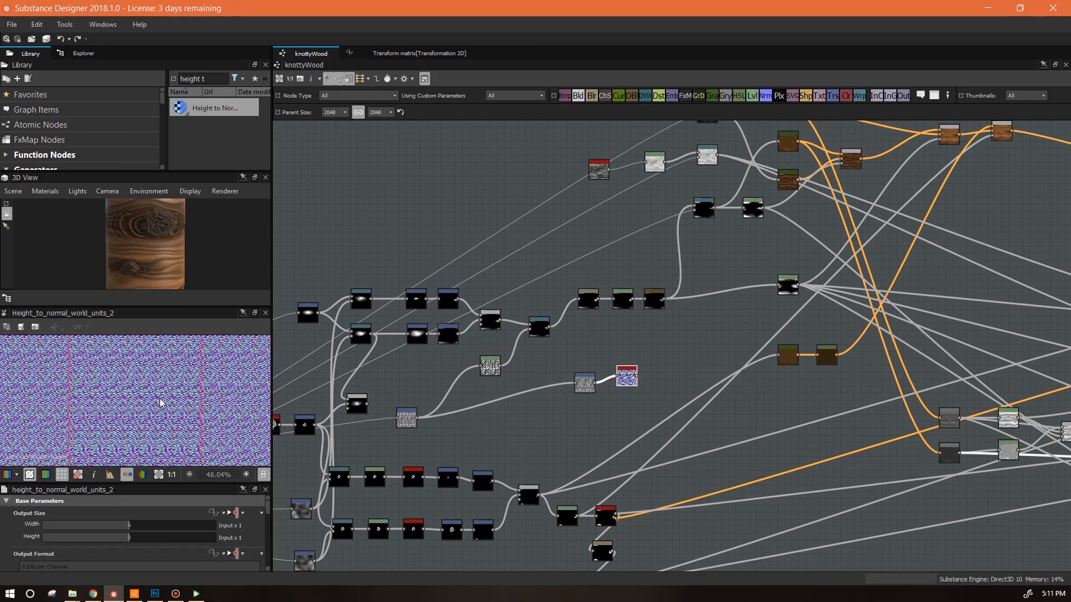
Step: Line up the striped noise's Transformation 2D and its Height to Normal node in a row beside the dark brown gradient nodes
middle_drag(820, 416, 678, 506)
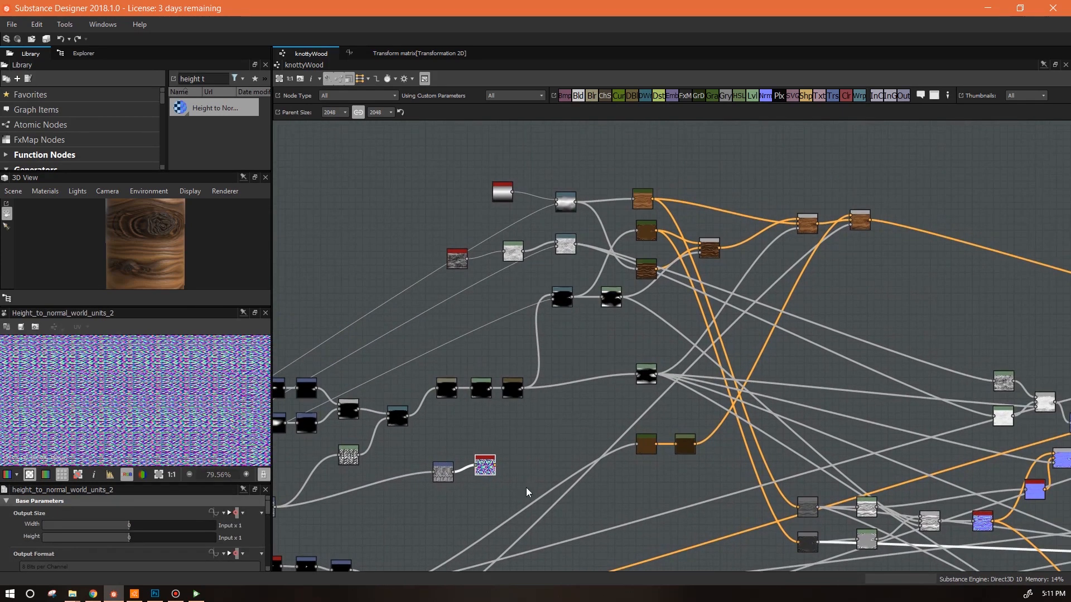
drag(445, 472, 500, 466)
middle_drag(583, 429, 491, 372)
drag(355, 410, 369, 410)
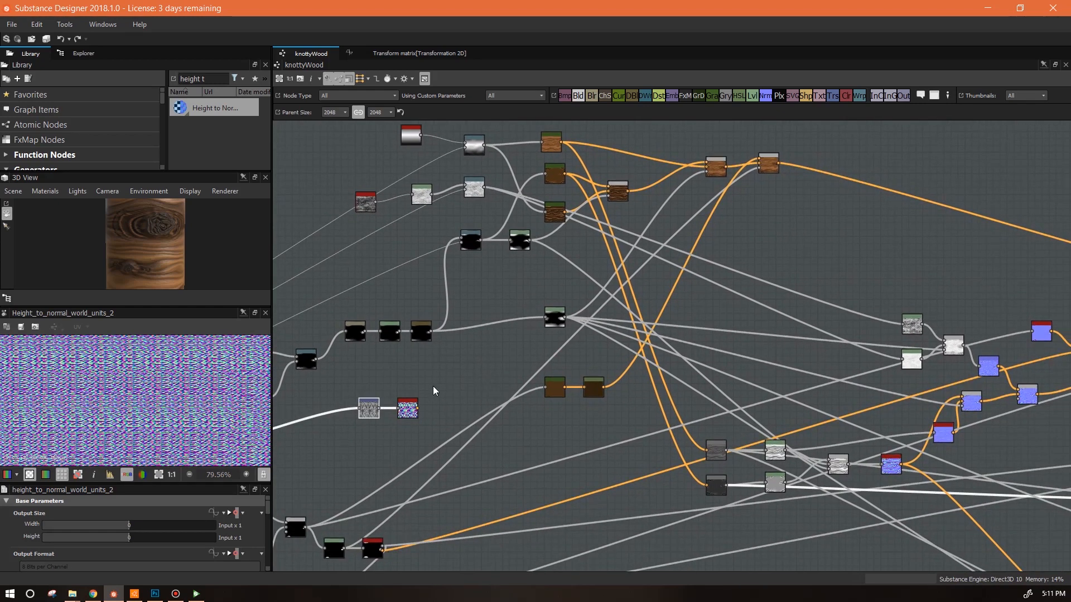
drag(440, 383, 347, 440)
drag(396, 416, 438, 402)
Step: Add a Blend node before the normal output and feed it the final combined normal and the new Height to Normal result
middle_drag(542, 461, 489, 451)
middle_drag(955, 349, 769, 333)
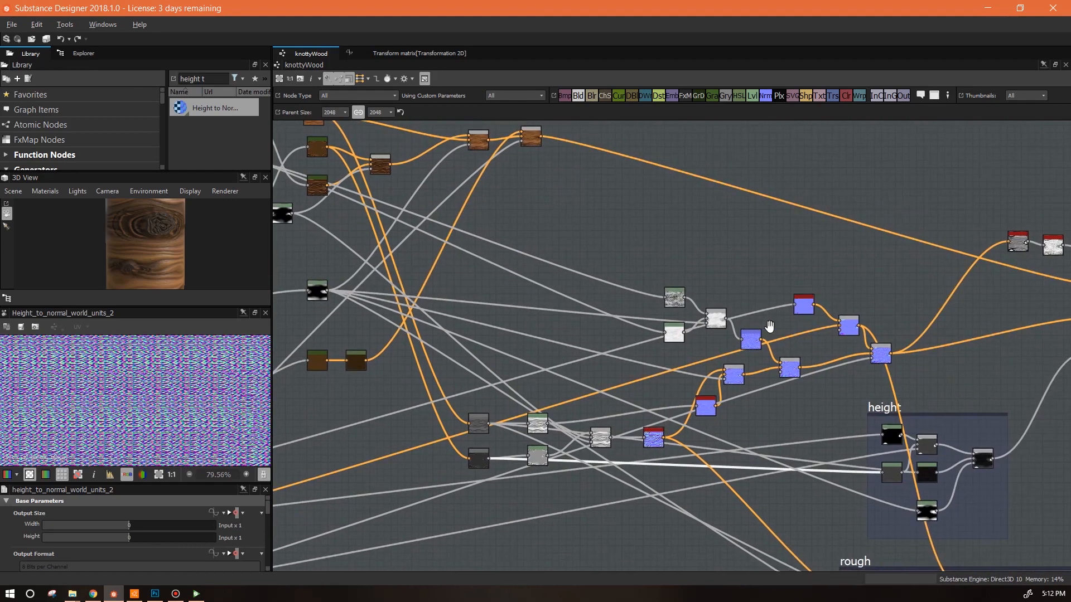
click(579, 95)
click(962, 375)
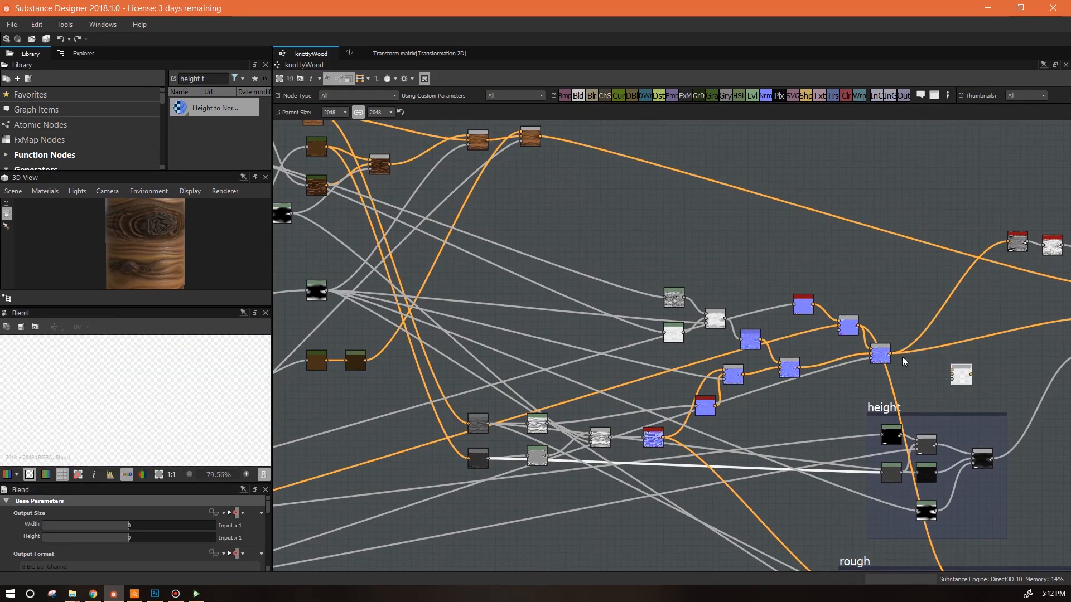
drag(955, 379, 969, 365)
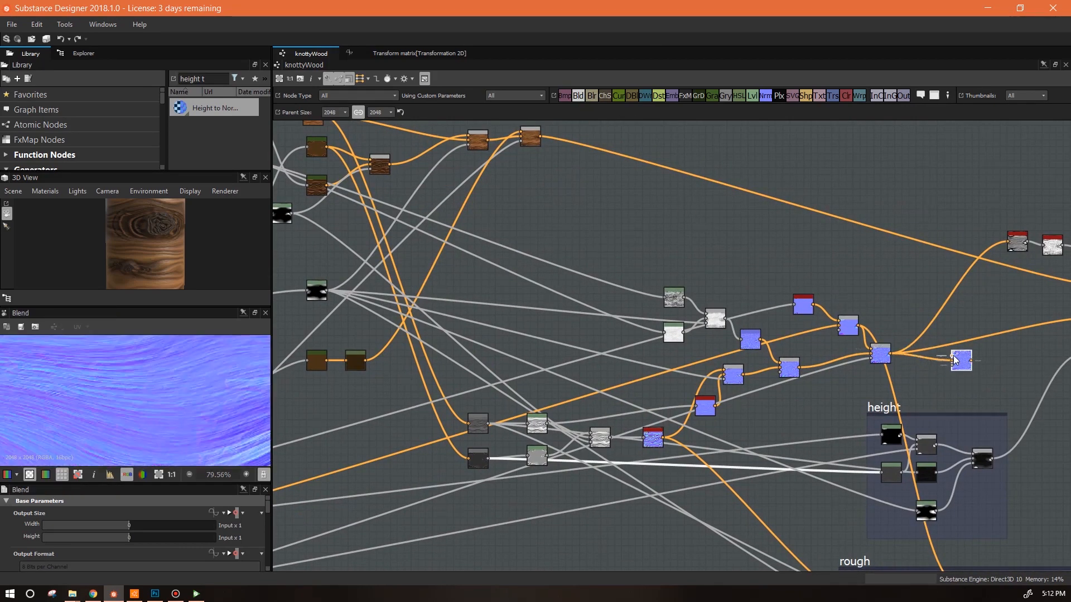
middle_drag(743, 409, 1018, 389)
drag(643, 339, 515, 345)
middle_drag(644, 395, 282, 385)
middle_drag(809, 486, 1069, 328)
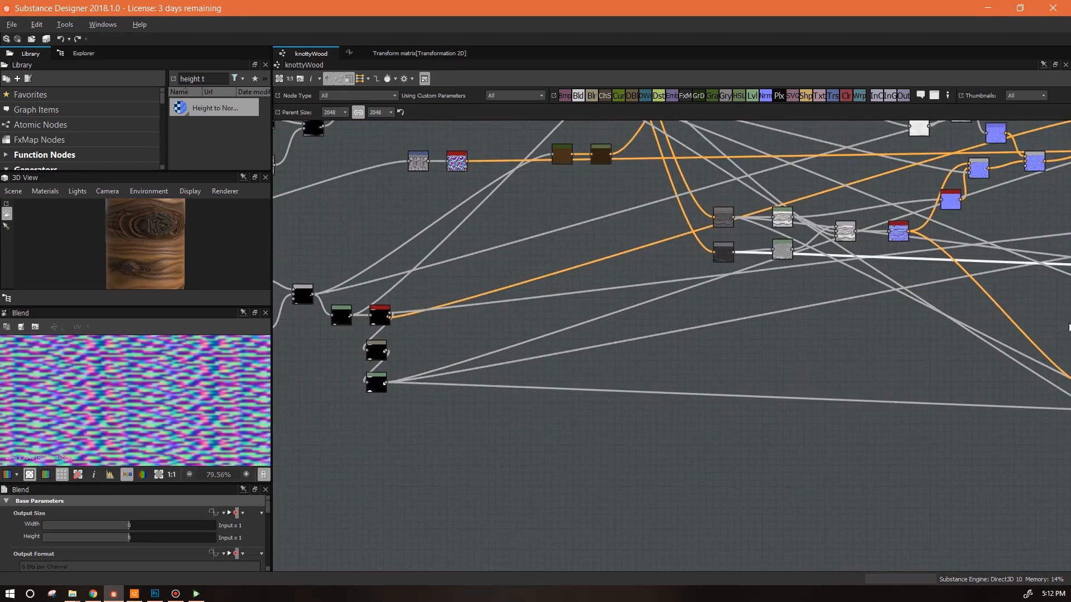
Step: Copy the height frame's knot Levels beside the new Blend, use it as the Blend's opacity mask, and preview the masked normals
middle_drag(719, 368, 425, 470)
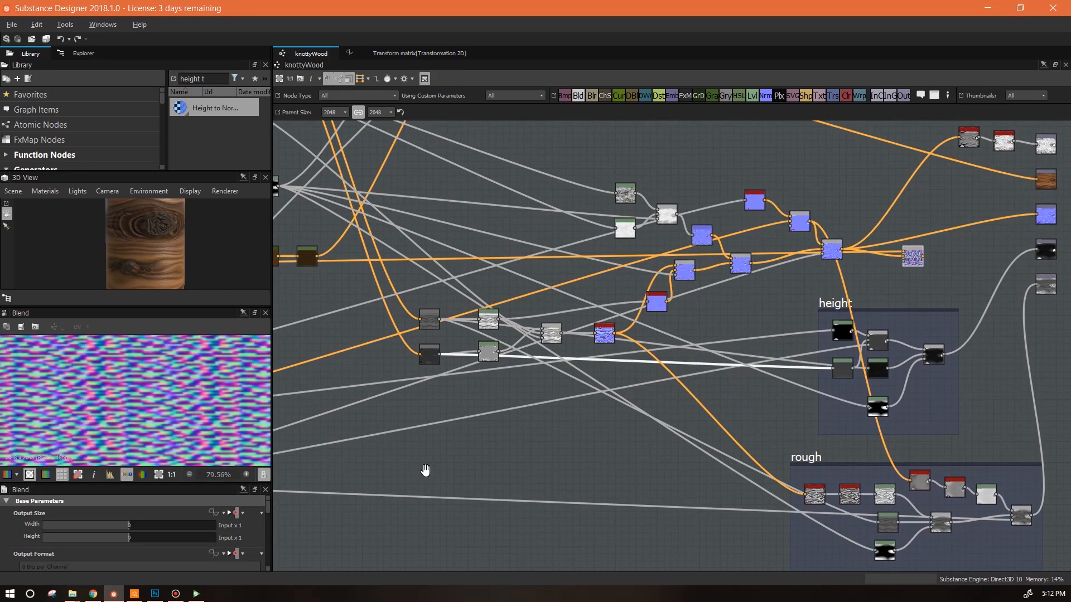
click(879, 407)
middle_drag(810, 465, 978, 502)
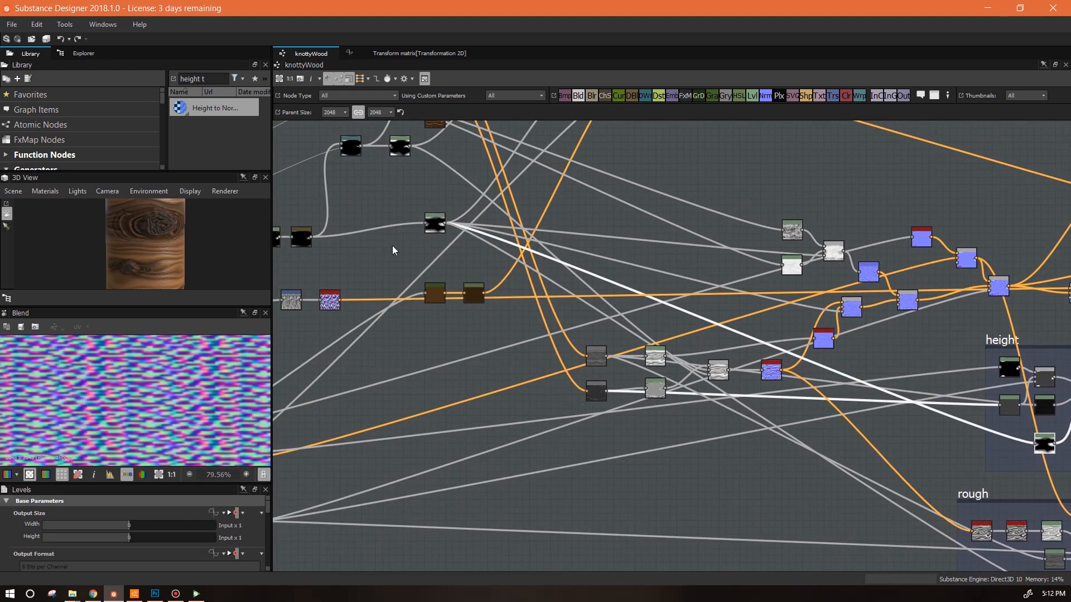
click(435, 223)
key(ctrl+v)
drag(738, 161, 908, 338)
middle_drag(897, 337, 845, 287)
drag(845, 287, 585, 411)
drag(785, 362, 1013, 246)
drag(581, 405, 974, 262)
click(1026, 246)
double_click(1026, 246)
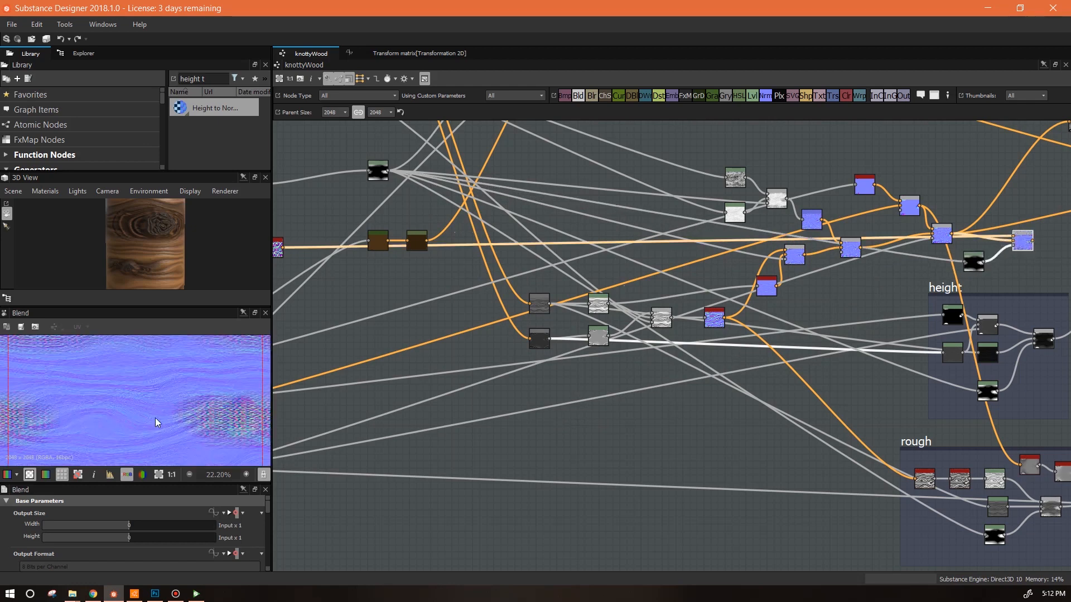
Step: Set the new Blend's blending mode to Overlay and connect its result to the normal output
drag(268, 507, 267, 545)
click(190, 551)
click(145, 530)
middle_drag(1038, 243, 771, 329)
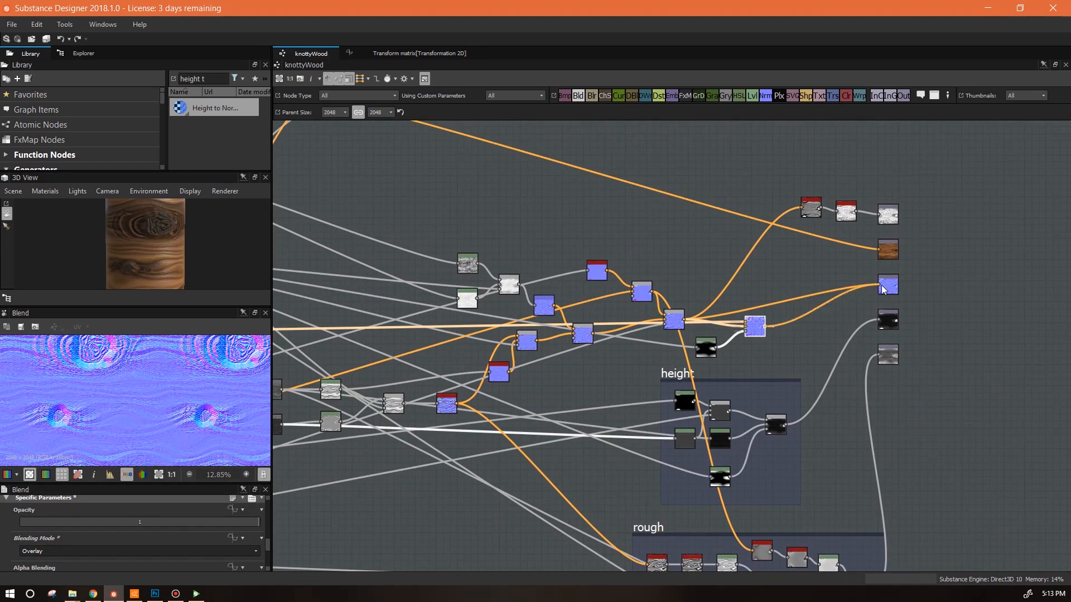
Step: Enlarge the 3D view and inspect the knot detail on the wood cylinder up close
drag(127, 306, 134, 456)
scroll(174, 341, up, 3)
drag(205, 320, 245, 329)
Step: Duplicate the Warp node, insert it between the detail Height to Normal node and the final Blend, and check the wood in 3D
middle_drag(487, 426, 921, 438)
middle_drag(580, 438, 695, 461)
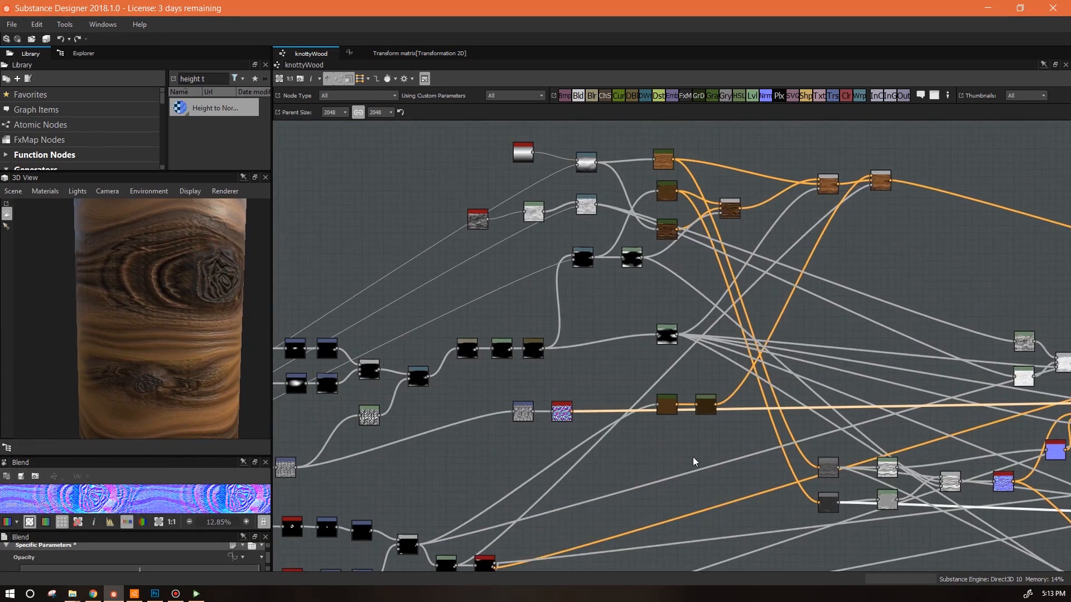
click(585, 256)
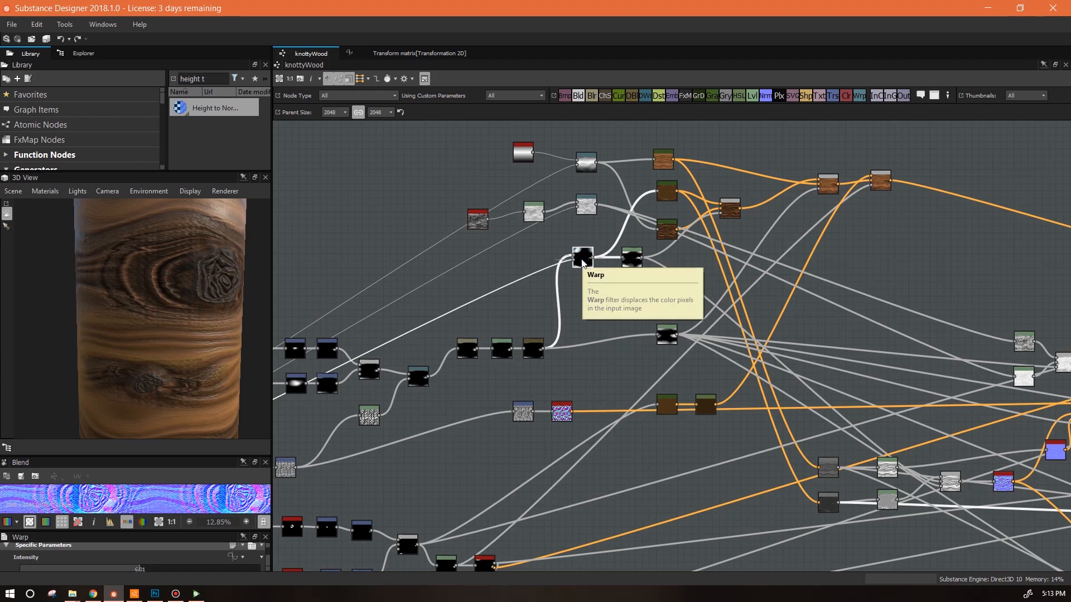
key(ctrl+d)
drag(671, 346, 570, 412)
drag(618, 435, 597, 419)
middle_drag(681, 446, 509, 450)
drag(435, 422, 1004, 427)
scroll(180, 317, down, 3)
drag(180, 316, 233, 307)
scroll(152, 300, up, 3)
Step: Set the new Warp node's intensity to 2.78 and check the surface on the 3D cylinder
middle_drag(533, 420, 769, 438)
click(522, 456)
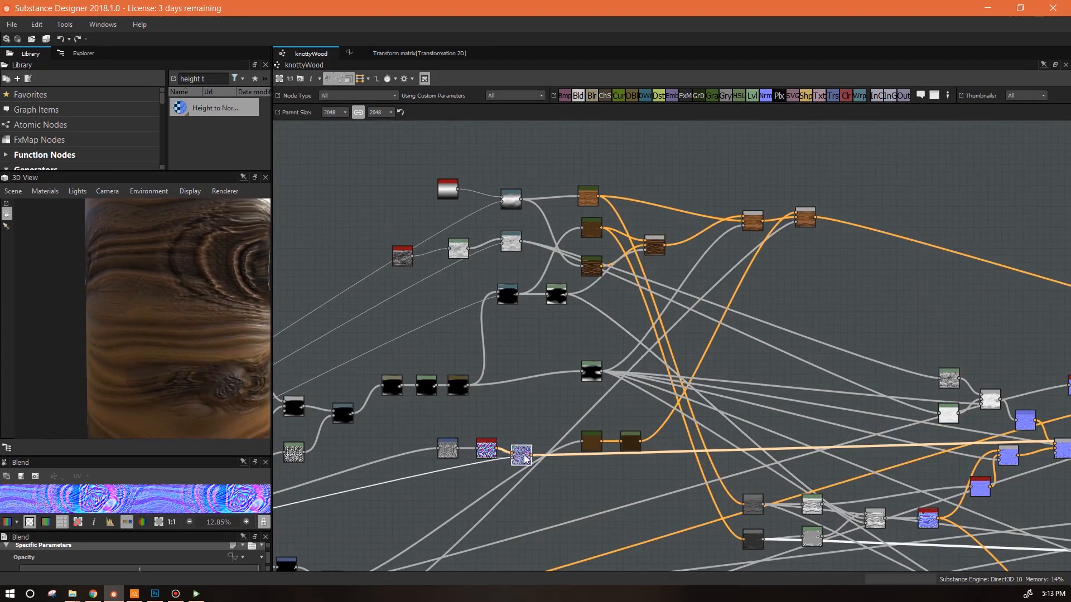
drag(165, 455, 165, 312)
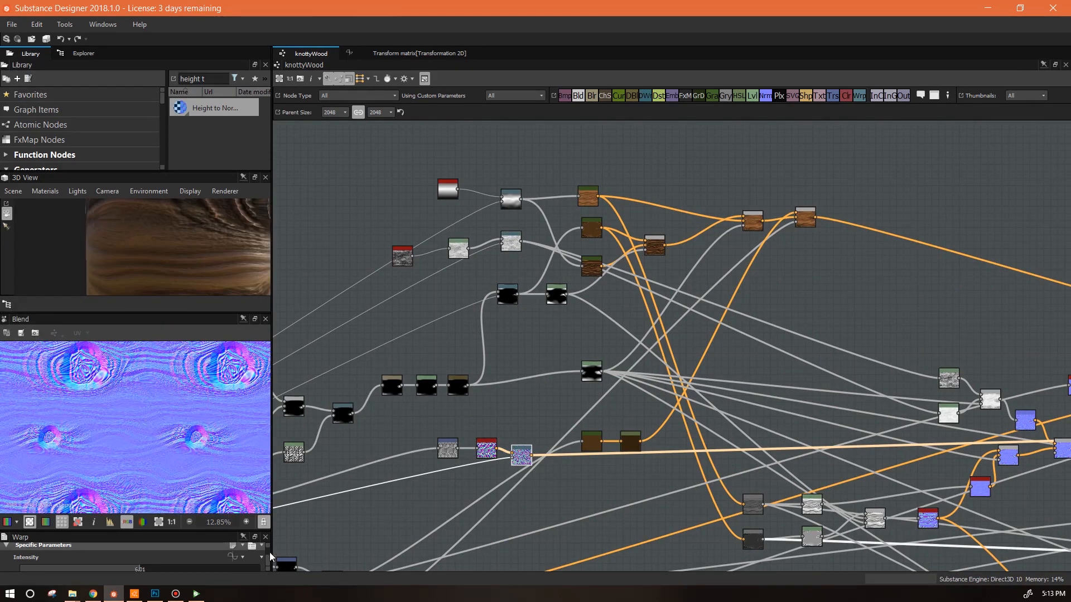
drag(139, 570, 76, 568)
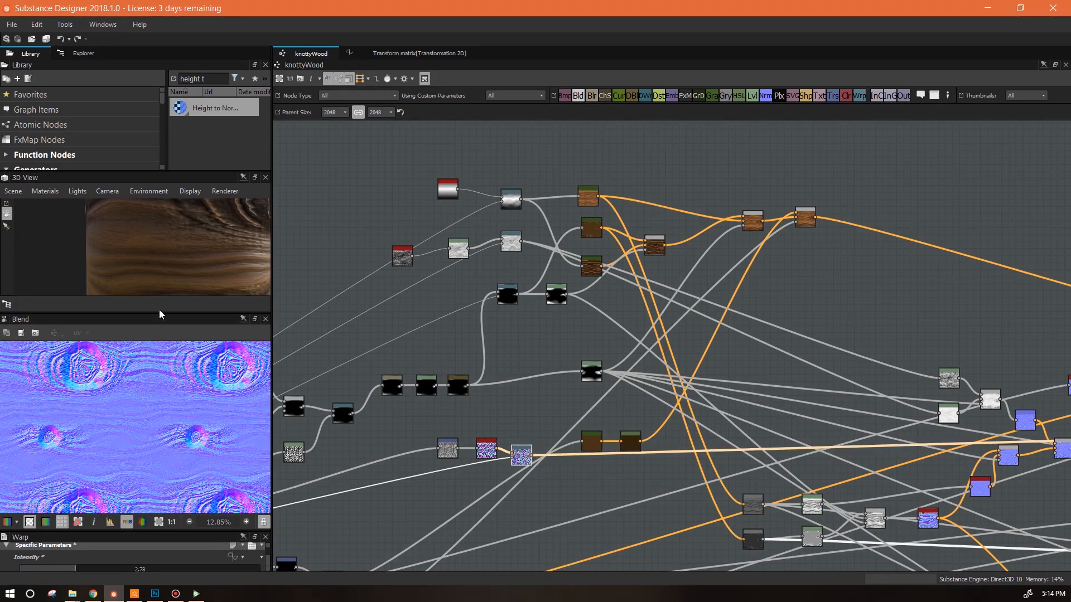
drag(167, 311, 153, 449)
drag(240, 316, 254, 336)
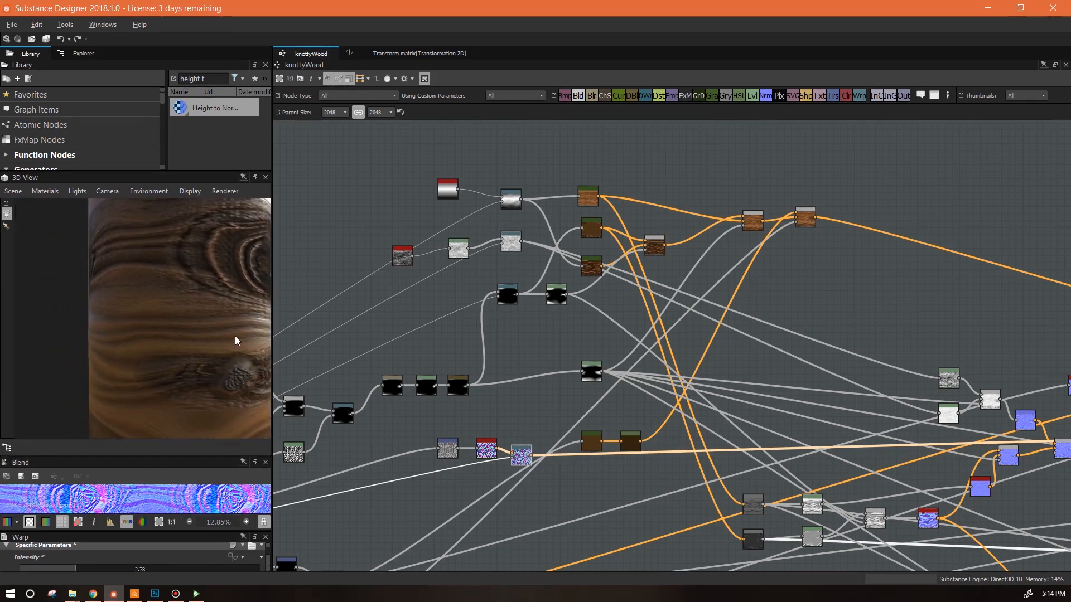
middle_drag(236, 336, 202, 349)
Step: Insert a Sharpen node between the striped noise's Transformation 2D and the Height to Normal node, with an intensity of 2.42
drag(451, 451, 386, 450)
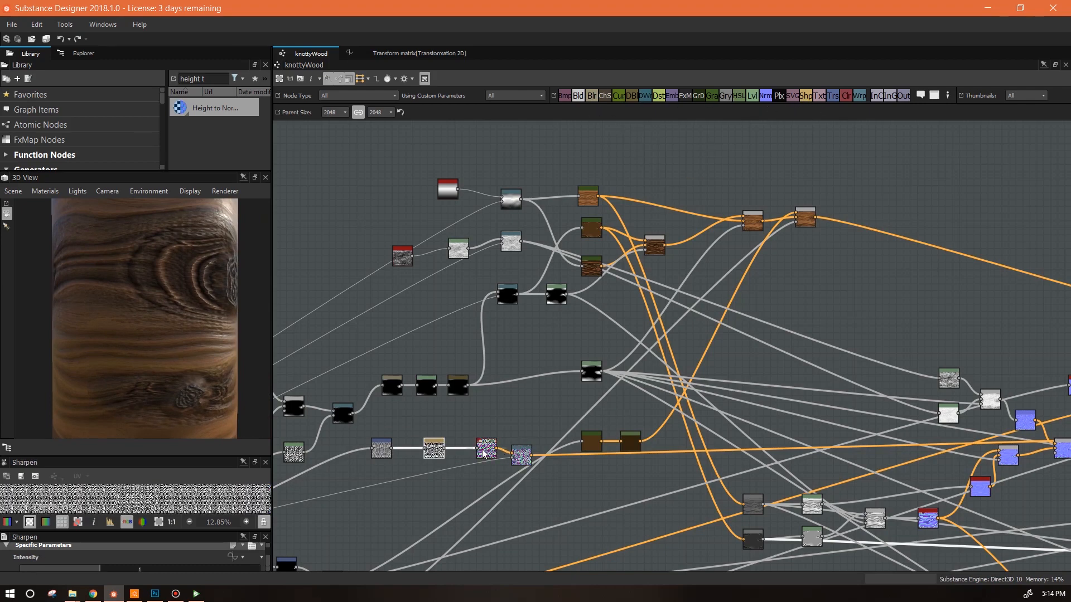
drag(184, 335, 135, 329)
drag(65, 569, 213, 567)
drag(162, 307, 109, 335)
scroll(196, 301, up, 2)
scroll(196, 305, down, 1)
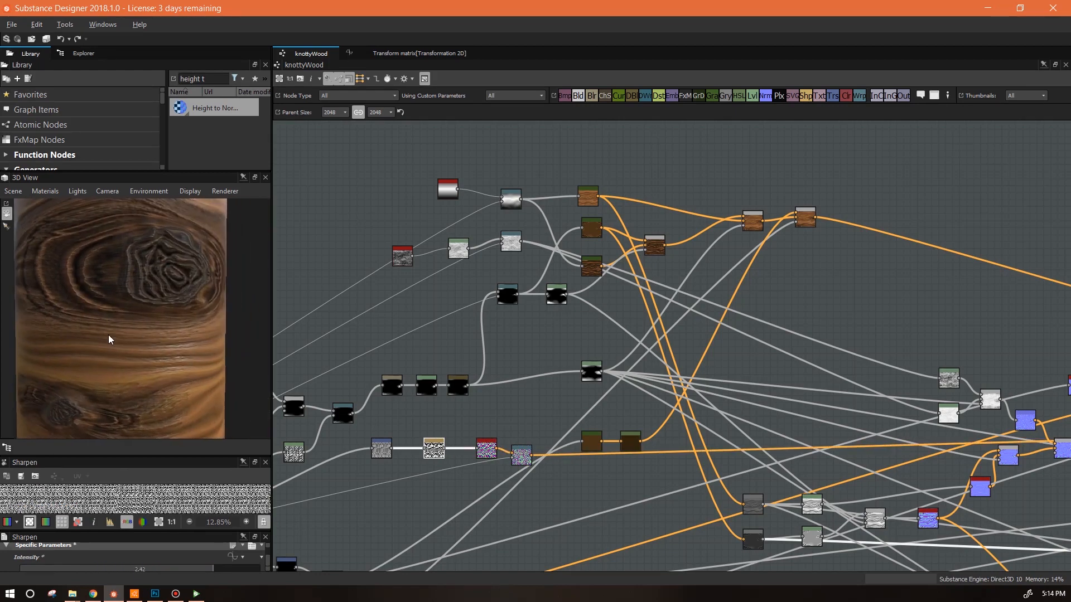
scroll(166, 356, down, 3)
Step: Move the Transformation 2D, Sharpen, Height to Normal and Warp chain above the normal Blend nodes
middle_drag(753, 419, 656, 358)
mouse_move(421, 400)
mouse_down()
mouse_move(672, 425)
mouse_move(1016, 408)
mouse_move(370, 459)
mouse_move(423, 397)
mouse_up()
scroll(426, 435, down, 2)
click(402, 410)
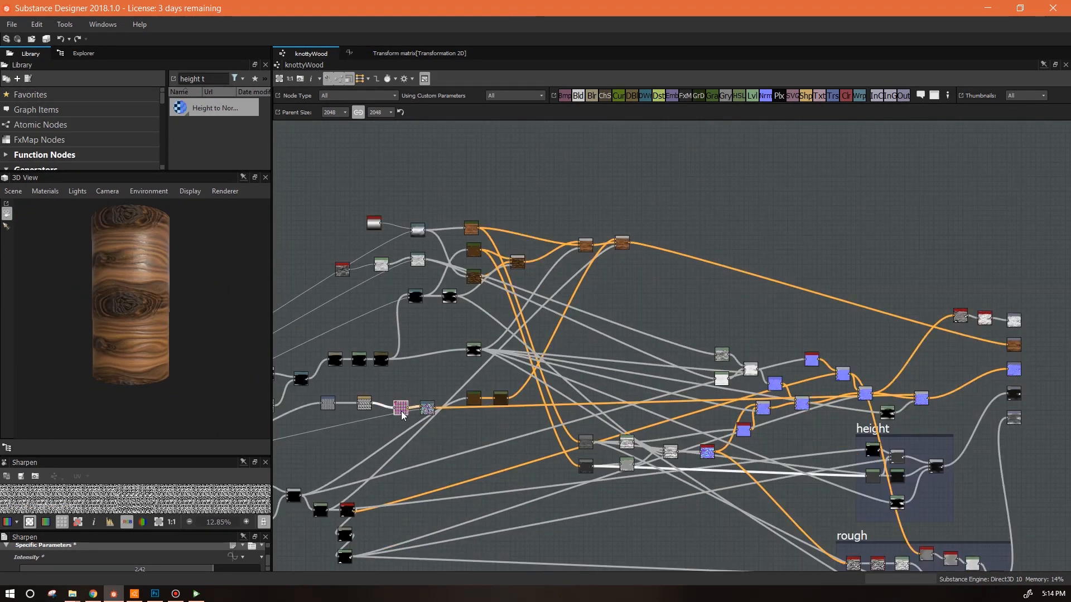
drag(328, 403, 672, 514)
middle_drag(673, 514, 522, 525)
drag(522, 524, 747, 339)
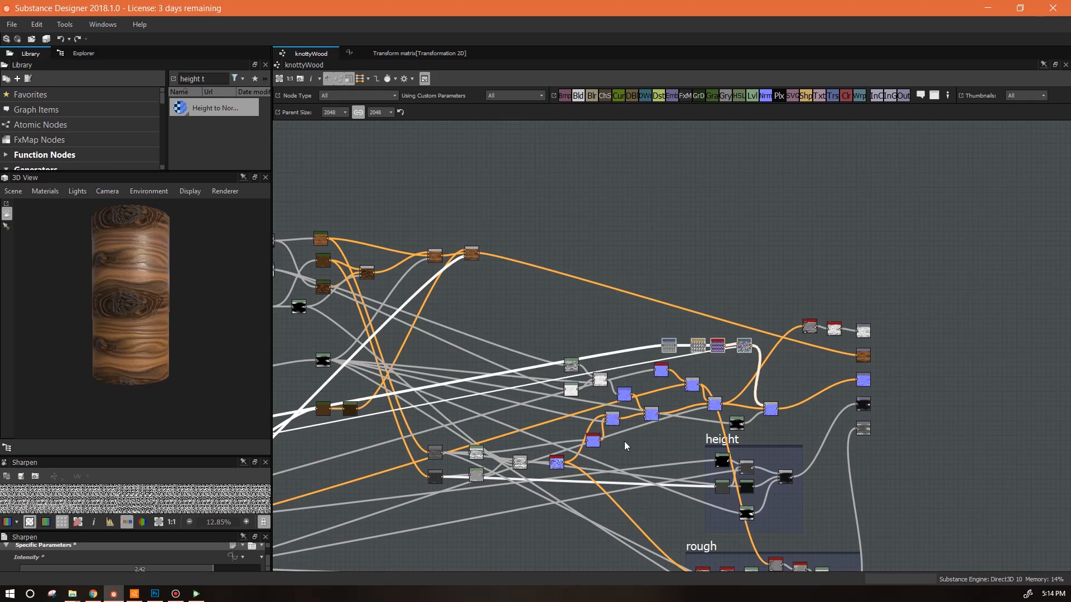
Step: Move the main Height to Normal node beside the normal blends and the dark brown gradient pair under the other color nodes
drag(559, 462, 559, 412)
drag(415, 437, 527, 486)
drag(319, 365, 355, 306)
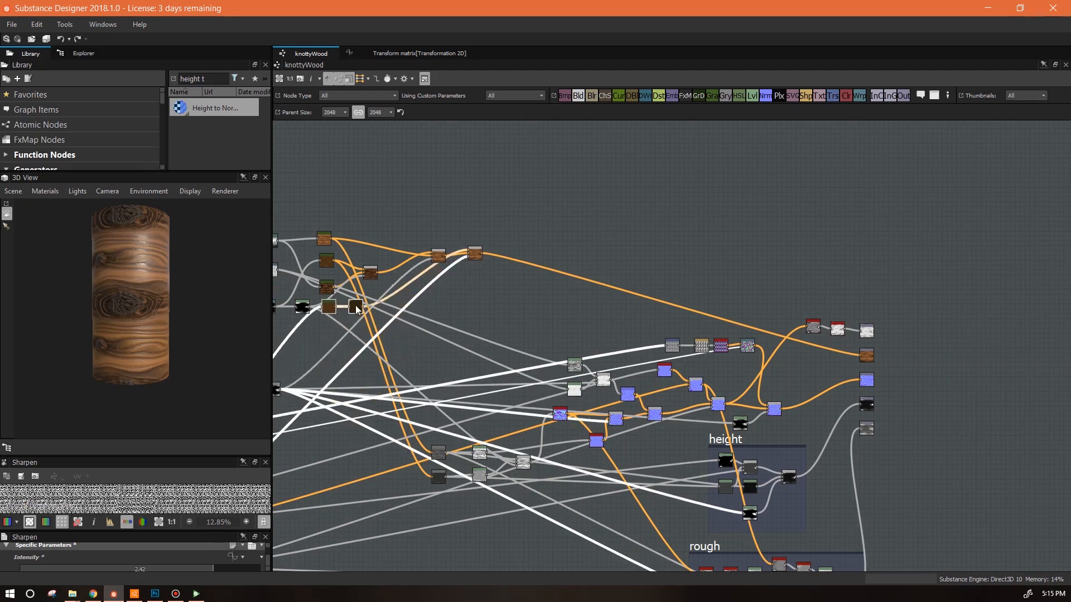
middle_drag(371, 423, 590, 423)
drag(499, 389, 483, 362)
middle_drag(579, 403, 470, 491)
Step: Move the color nodes up clear of the other branches and add a frame titled "color" around them
click(585, 334)
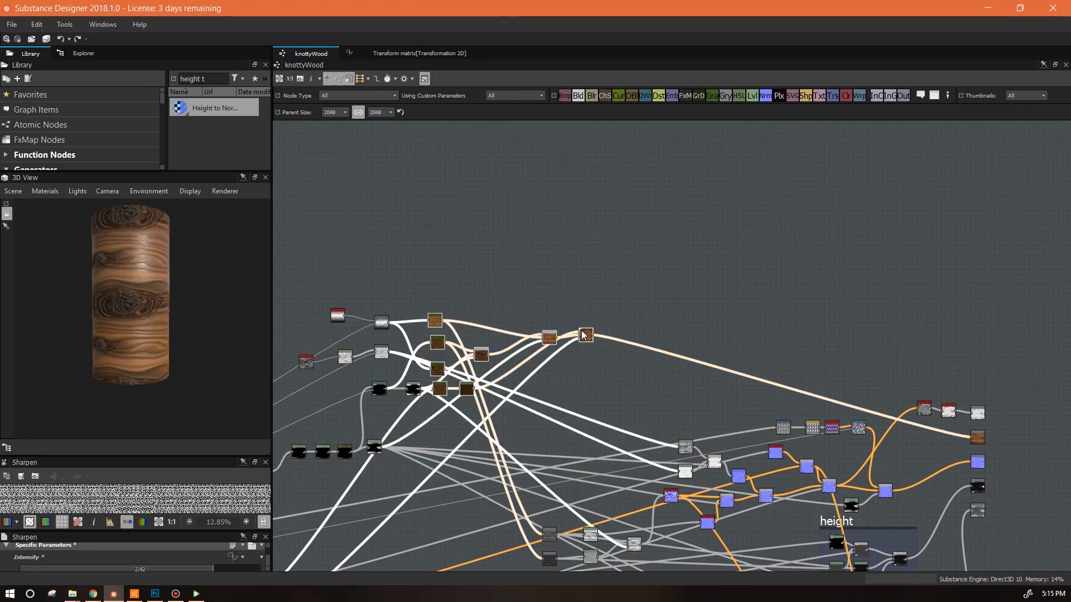
drag(591, 345, 661, 274)
right_click(656, 268)
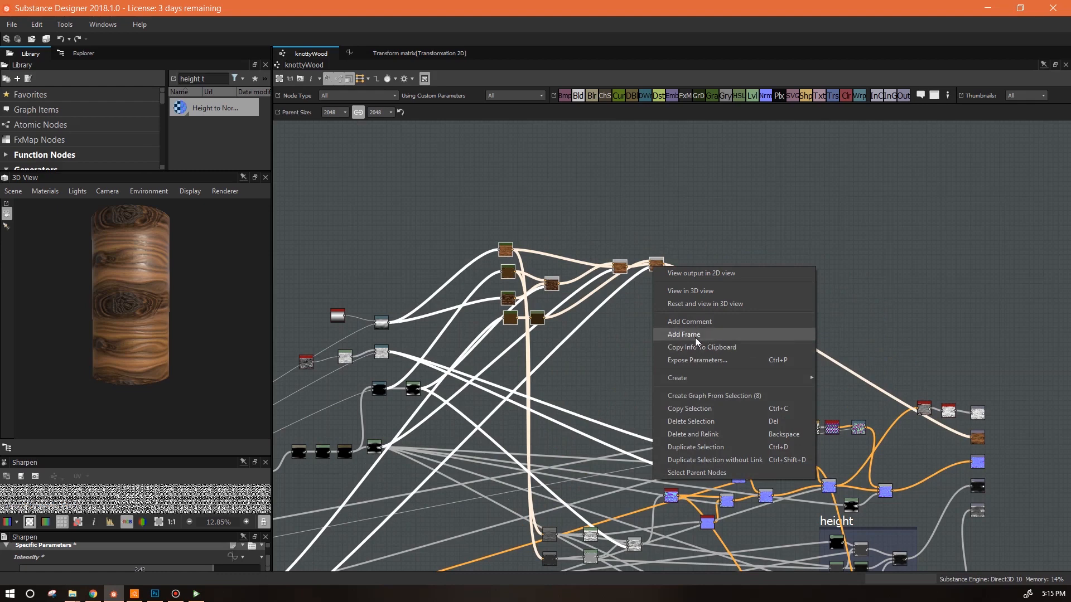
click(695, 336)
drag(192, 532, 192, 418)
key(Return)
Step: Move the grayscale conversion, Levels and mask nodes away from the normal blends, placing the knot mask Levels near its source
middle_drag(860, 503, 727, 406)
drag(400, 423, 404, 391)
middle_drag(403, 390, 603, 389)
drag(602, 388, 579, 354)
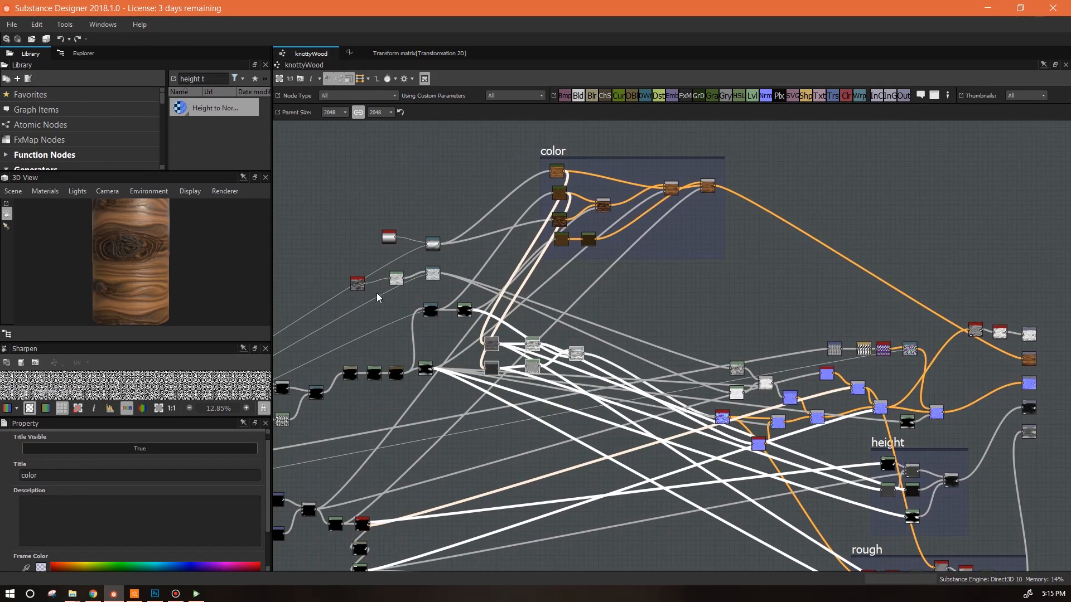
middle_drag(658, 416, 441, 381)
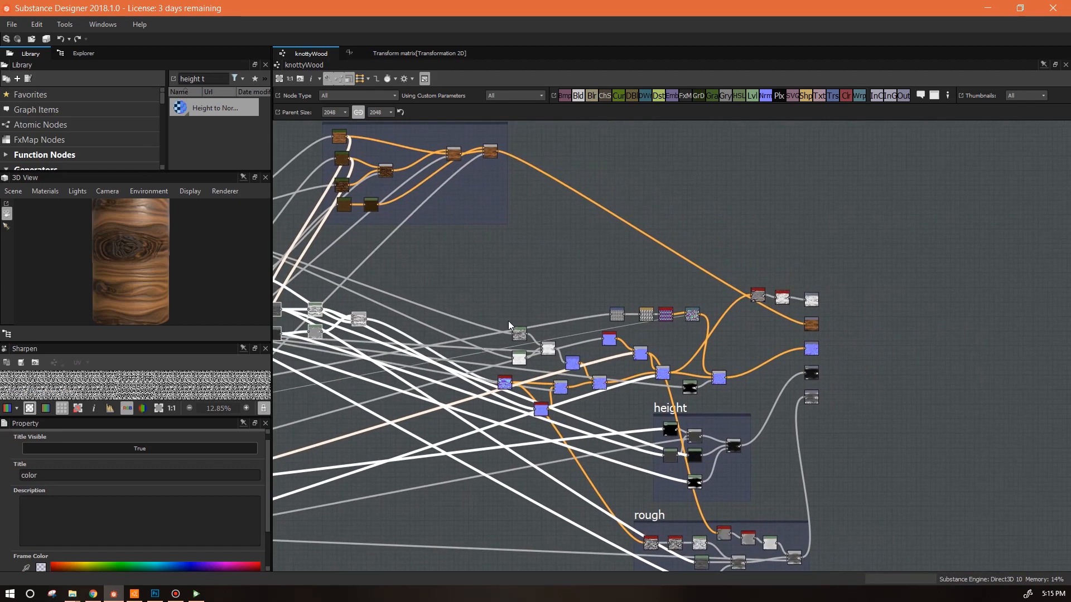
drag(497, 312, 443, 291)
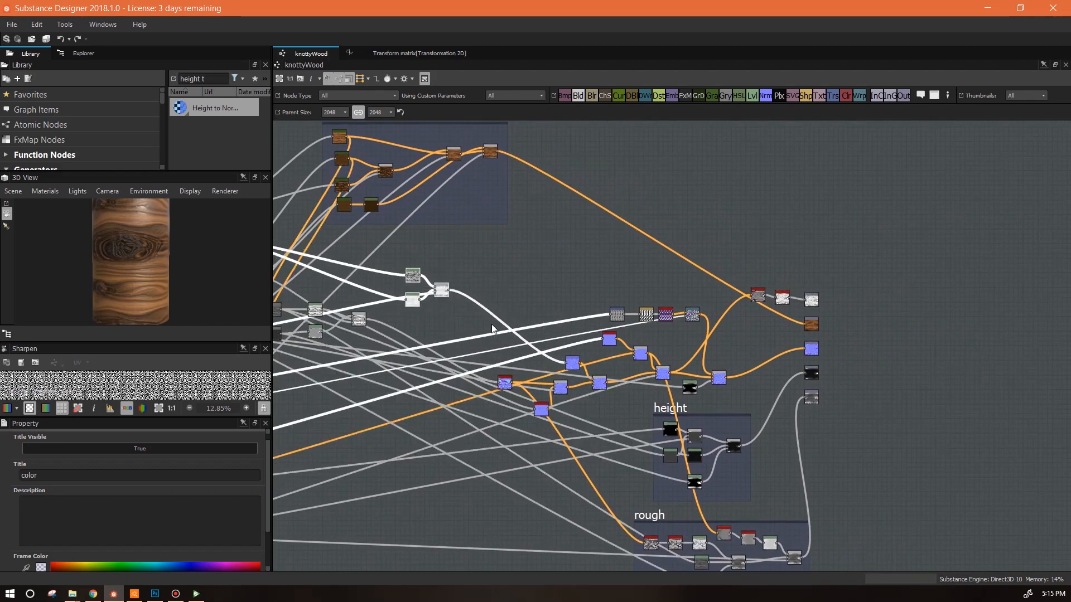
drag(686, 387, 309, 376)
middle_drag(372, 398, 442, 423)
Step: Gather the normal nodes with the detail chain, add a frame titled "normal" around them, and position it above the height frame
drag(559, 352, 648, 362)
ctrl+click(658, 340)
drag(540, 284, 777, 392)
right_click(695, 310)
click(752, 381)
text(normal)
drag(578, 298, 566, 252)
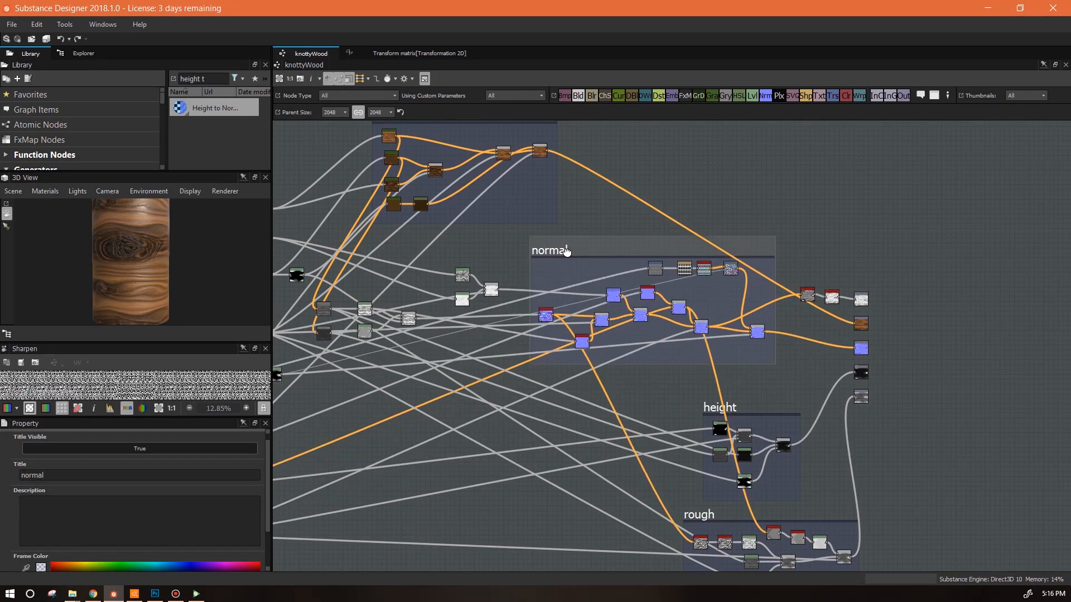
Step: Enlarge the 3D view again and inspect the wood cylinder's knots from a closer angle
drag(176, 342, 184, 421)
drag(223, 334, 322, 352)
right_drag(204, 327, 205, 280)
drag(205, 280, 90, 301)
Step: Highlight the nodes that use the custom parameters knotLoc and knotSize across the whole graph, and restore the filter to All
middle_drag(510, 521, 721, 534)
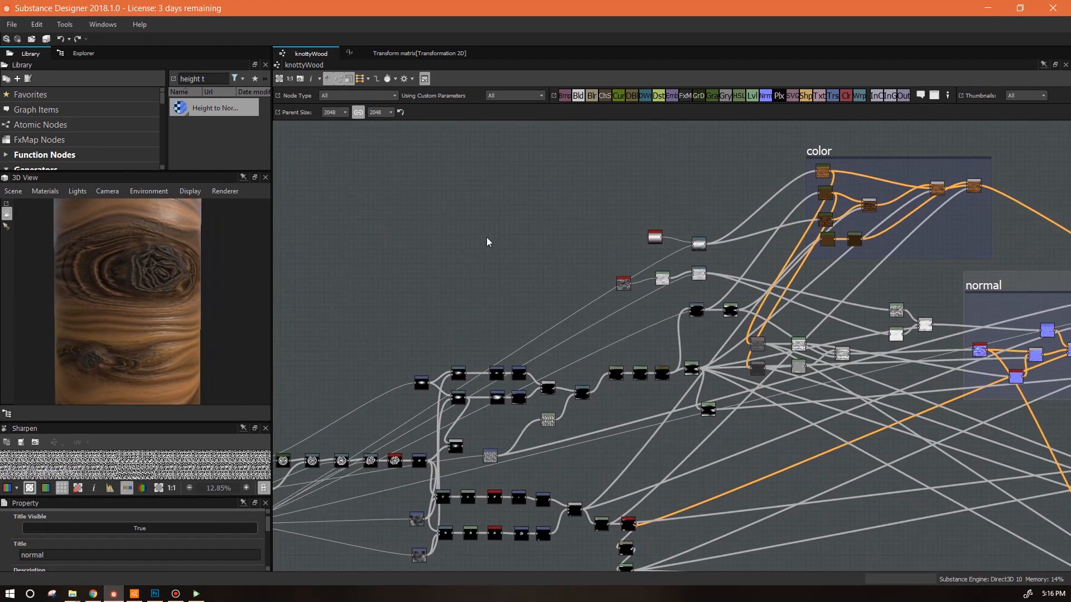
click(461, 256)
scroll(513, 207, down, 4)
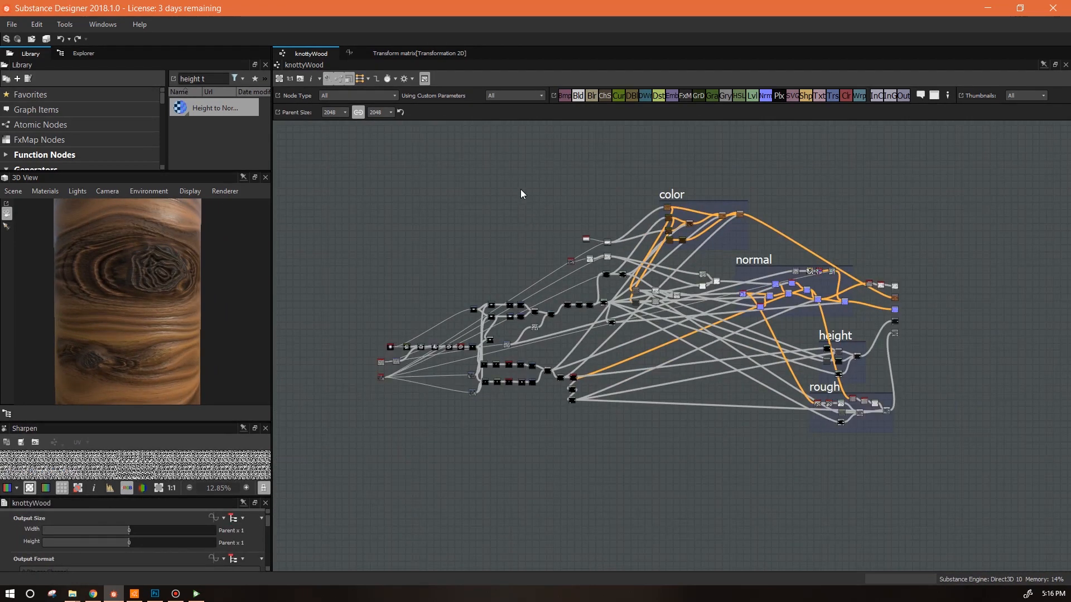
click(513, 97)
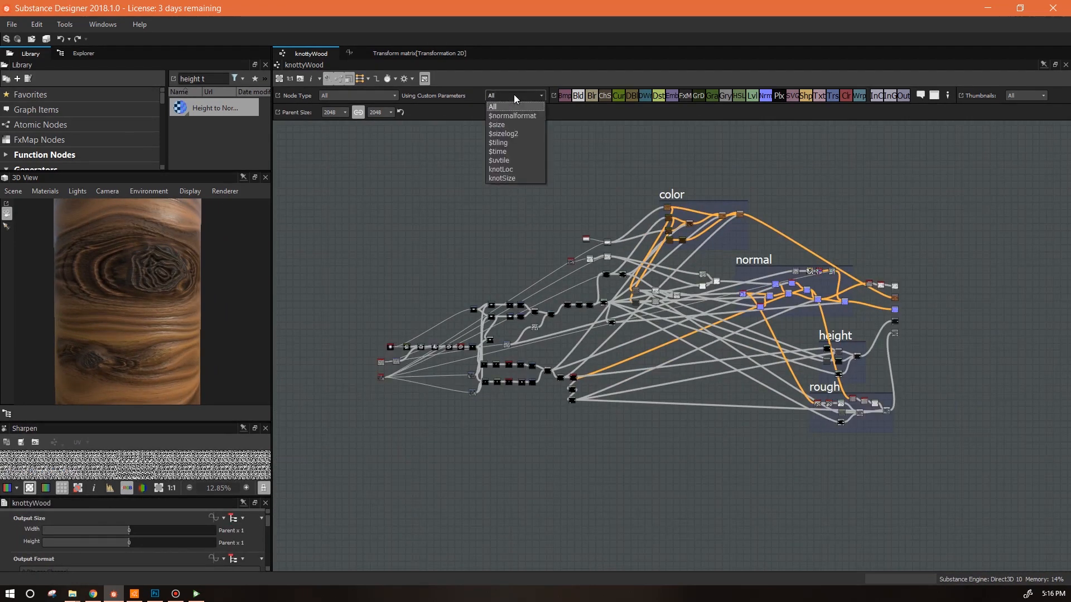
click(519, 171)
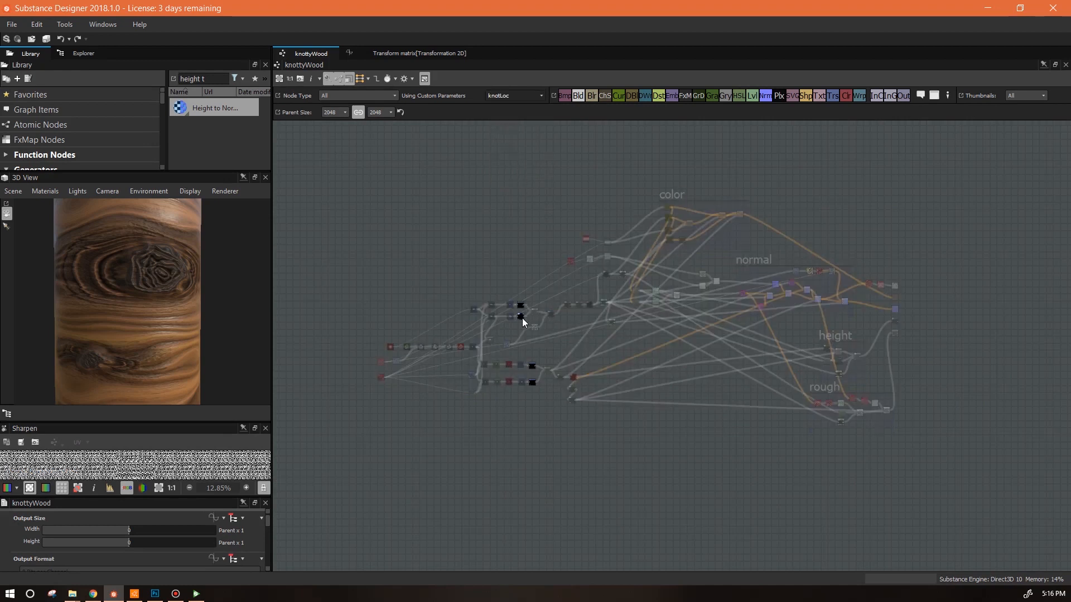
click(534, 100)
click(523, 176)
click(526, 95)
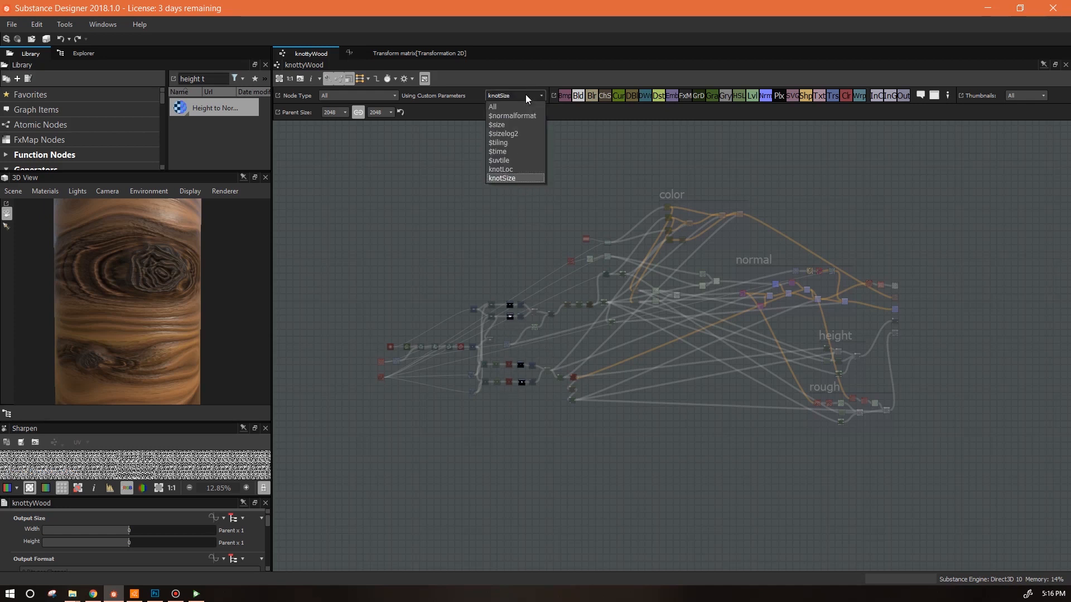
click(502, 106)
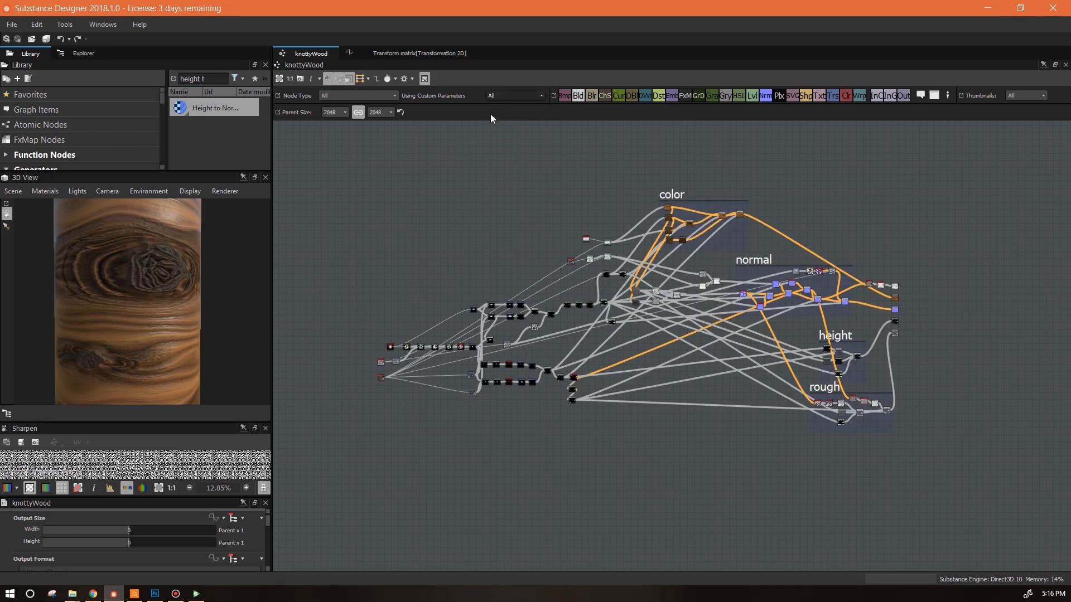
Step: Publish the knottyWood package as a Substance Archive named knottyWood in the project folder with the default publish options
click(84, 53)
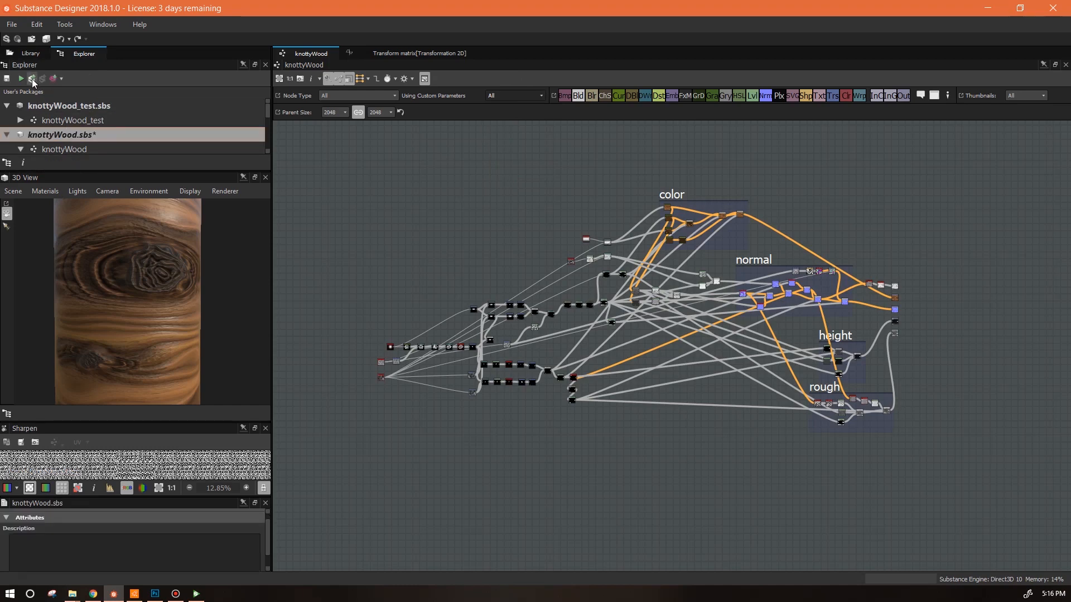
click(31, 79)
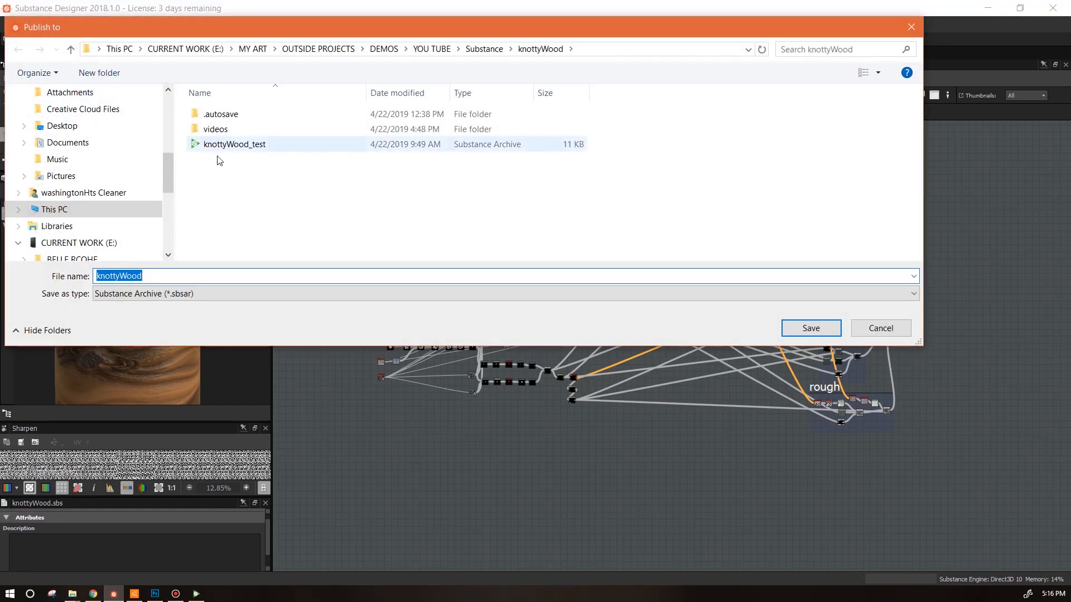
click(801, 330)
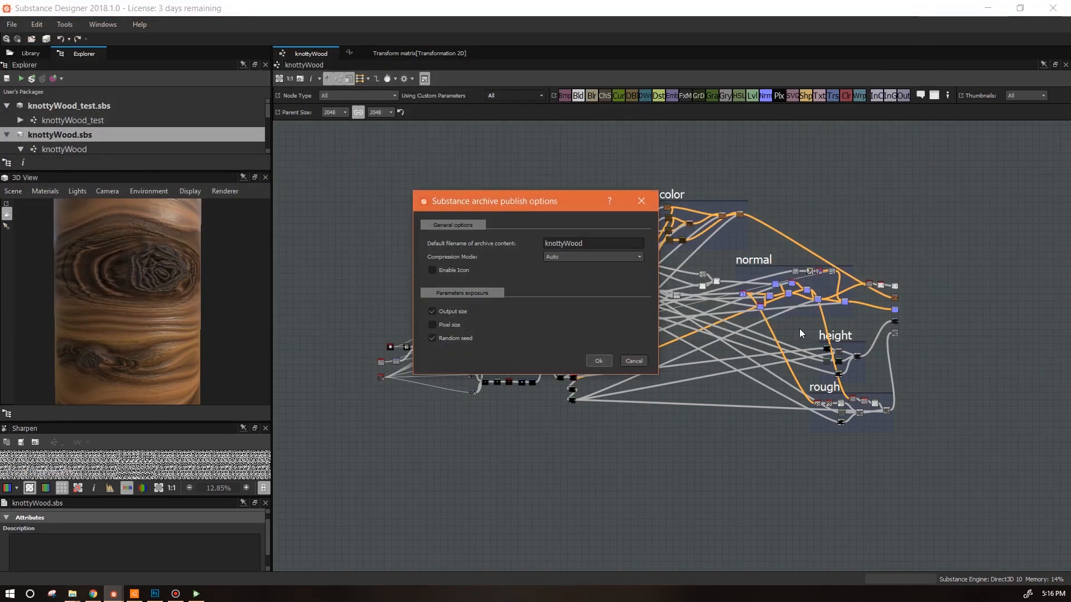
click(604, 360)
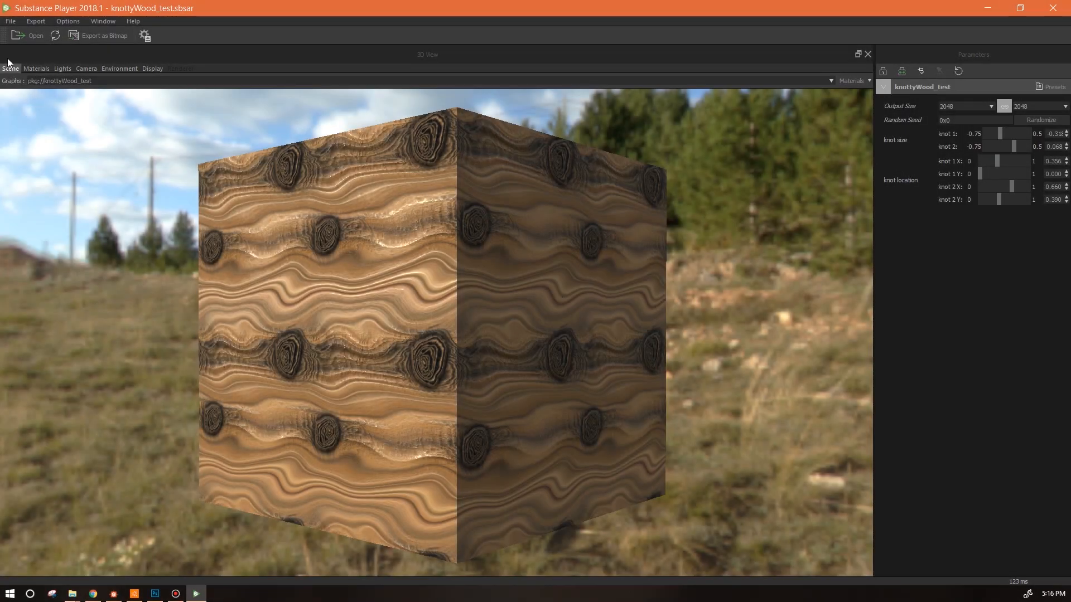
click(30, 69)
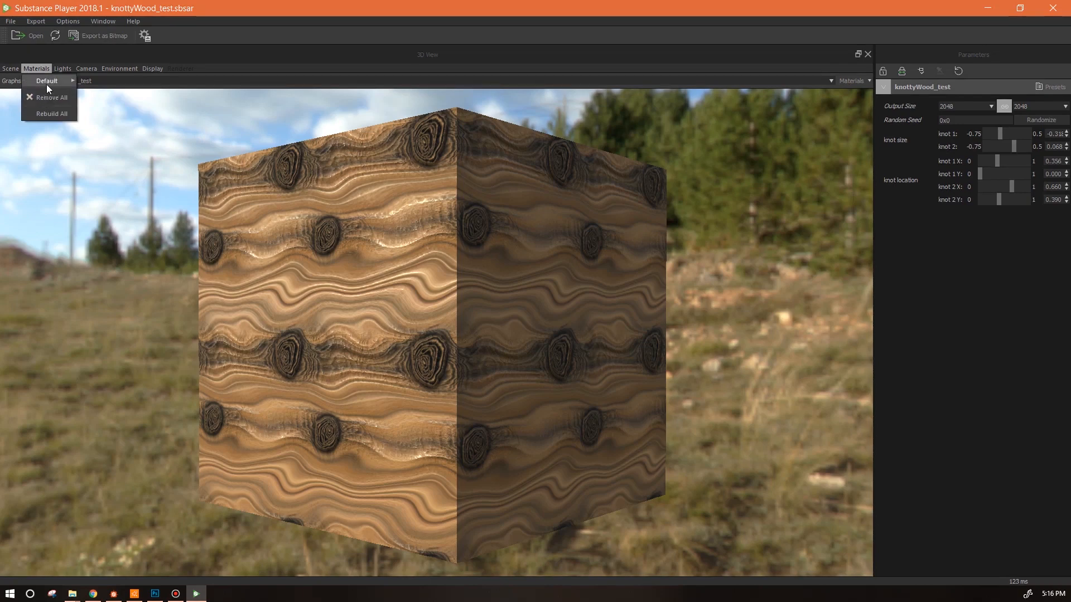
mouse_move(48, 81)
click(94, 85)
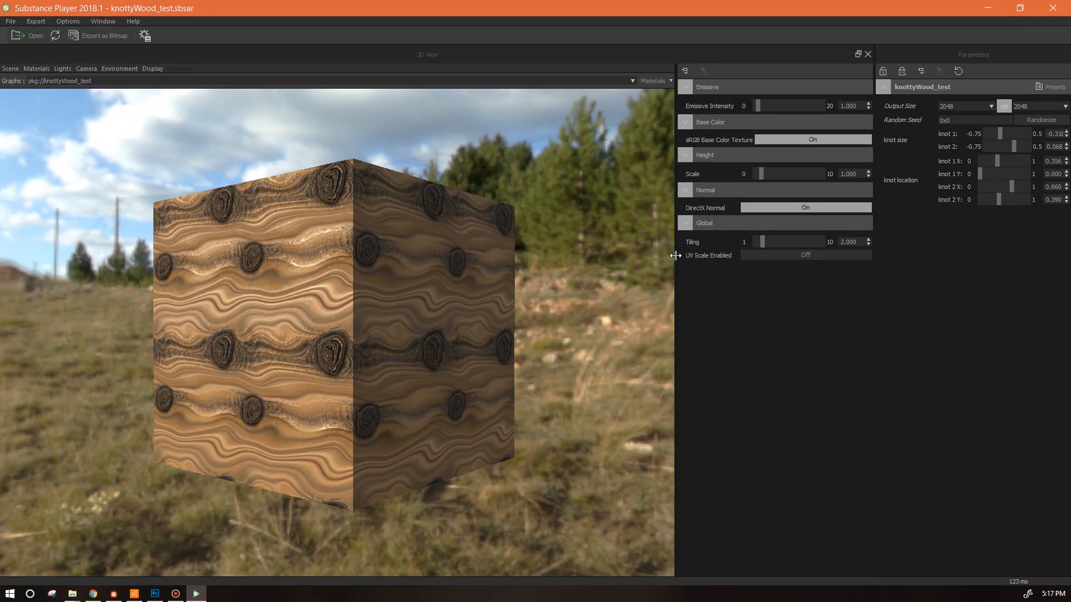
drag(676, 255, 869, 275)
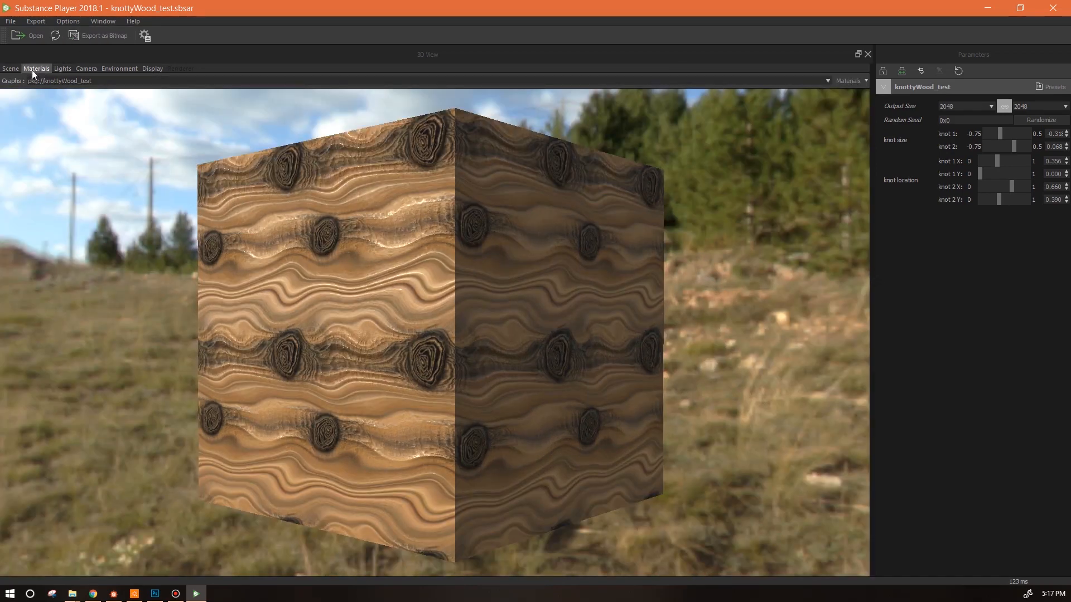
Step: Open the published knottyWood archive in Substance Player and set its output size to 2048
click(28, 36)
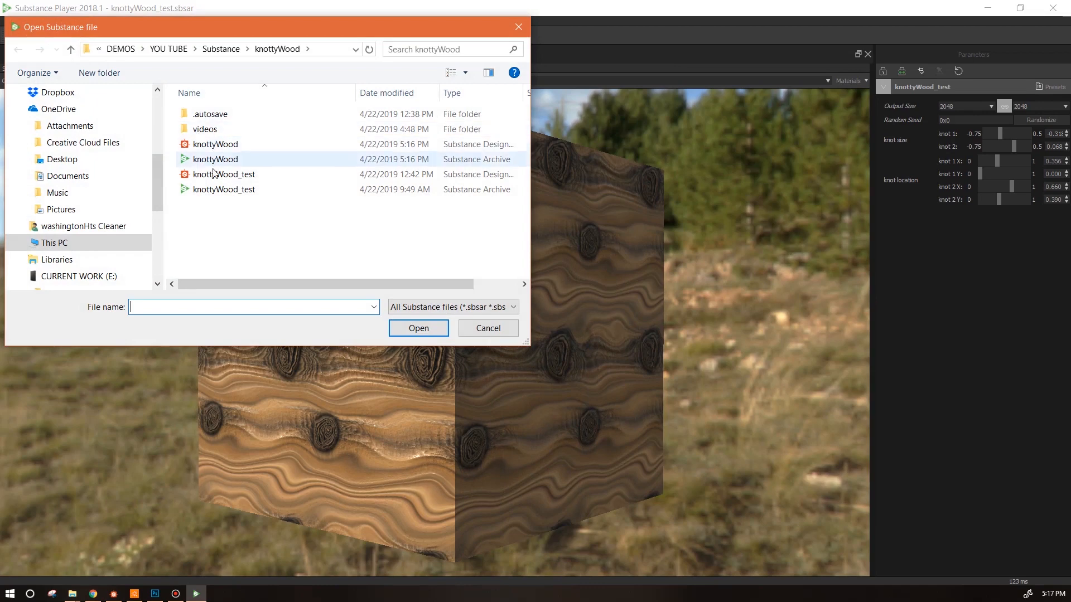
double_click(212, 162)
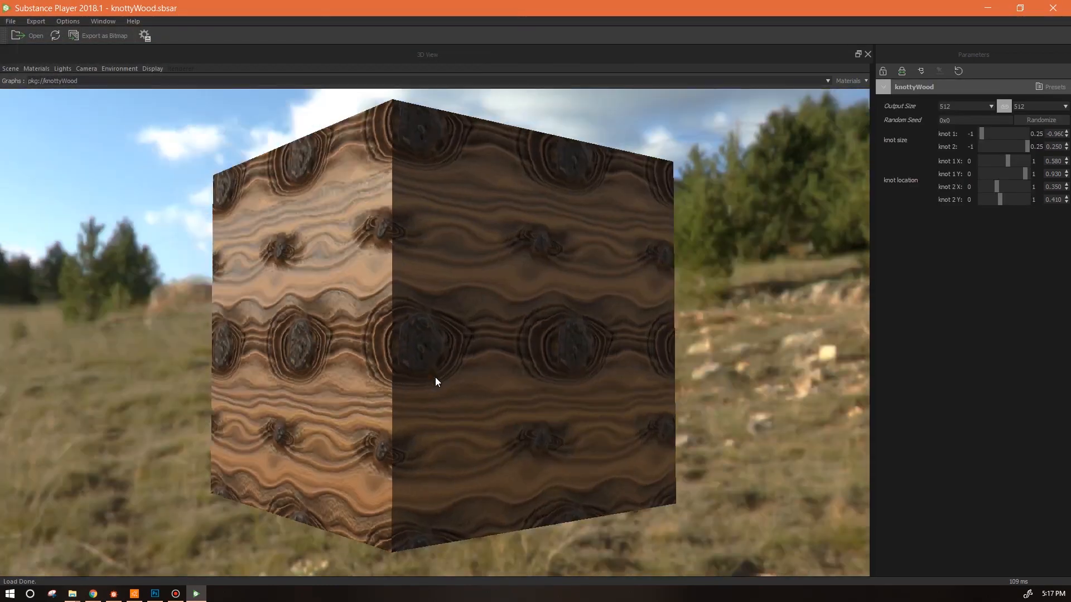
drag(436, 377, 497, 377)
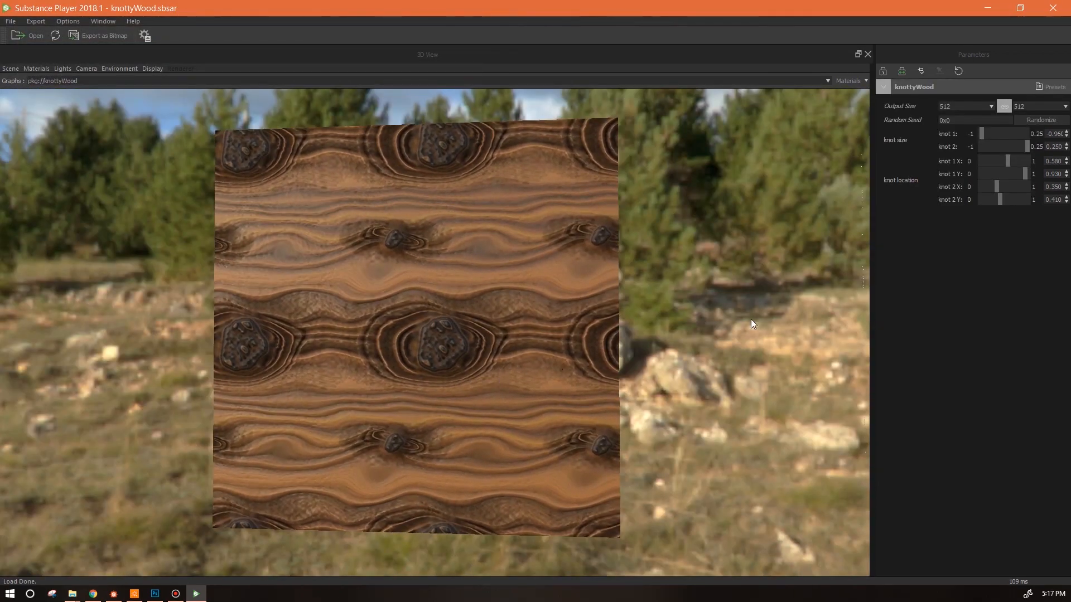
click(990, 106)
click(959, 191)
drag(520, 403, 625, 391)
Step: Display the material on a cylinder and inspect the knots and grain from several angles and distances
click(10, 70)
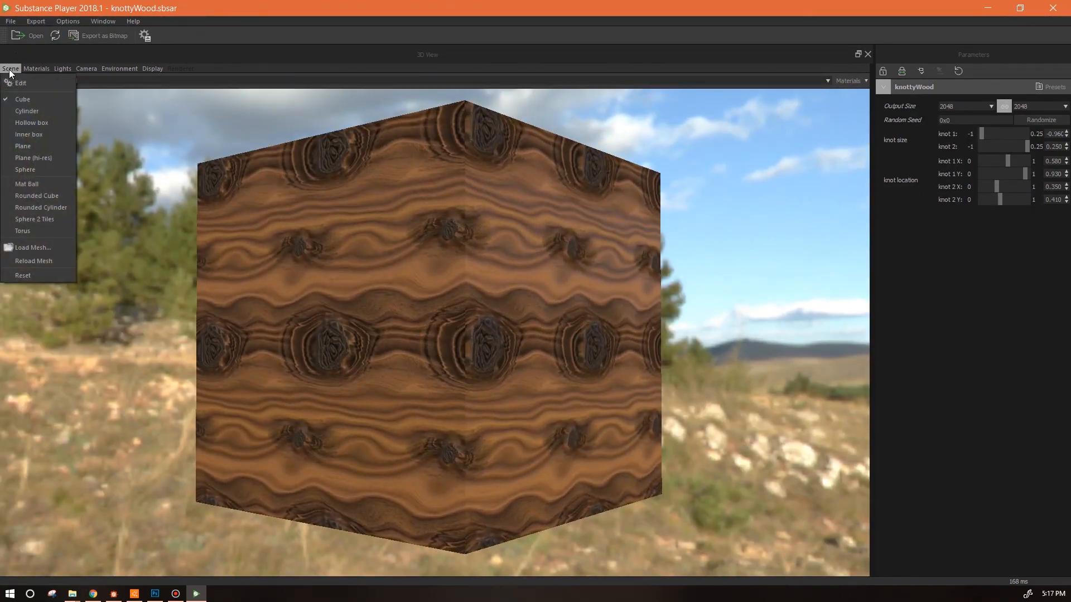
click(22, 109)
right_drag(484, 302, 670, 502)
drag(569, 444, 440, 260)
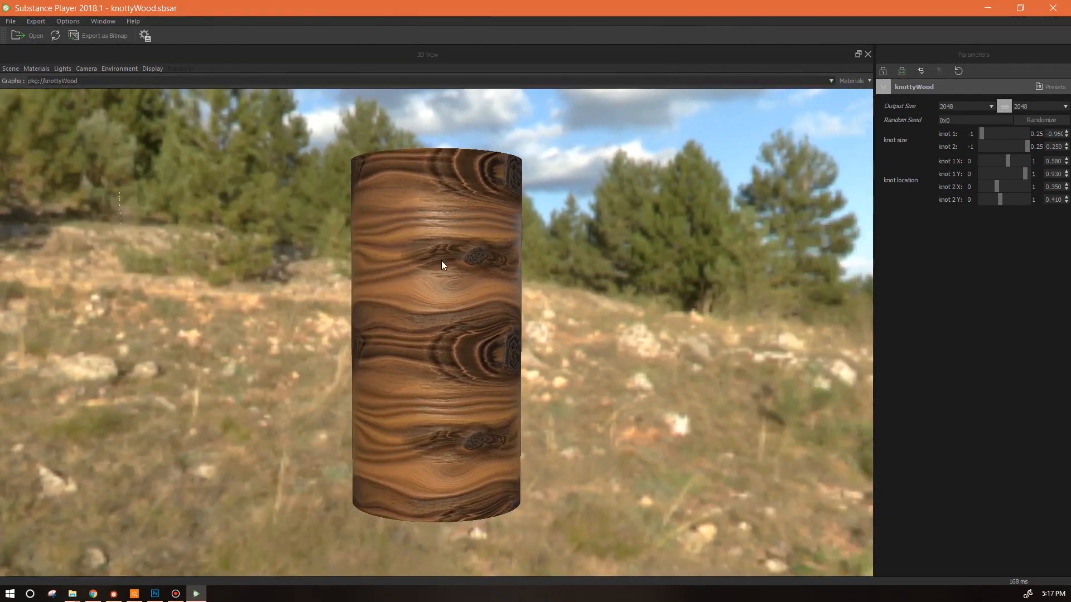
right_drag(439, 277, 384, 169)
drag(449, 245, 341, 234)
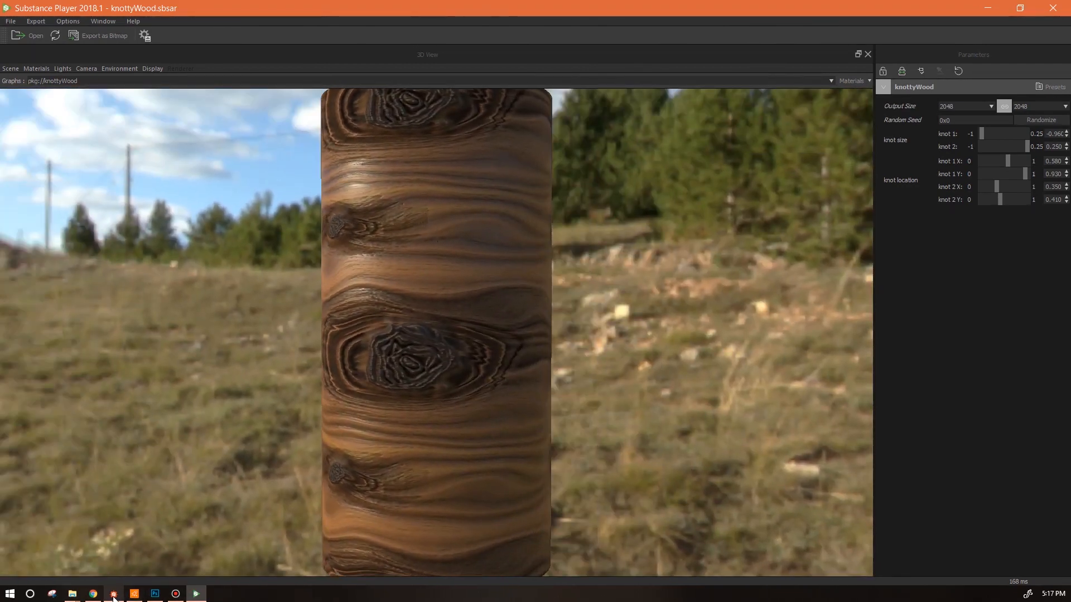
Step: Switch to Substance Designer and examine the outputs of the first knot Transformation 2D and the upper Warp in an enlarged 2D view
click(133, 595)
scroll(719, 280, down, 2)
scroll(741, 343, up, 6)
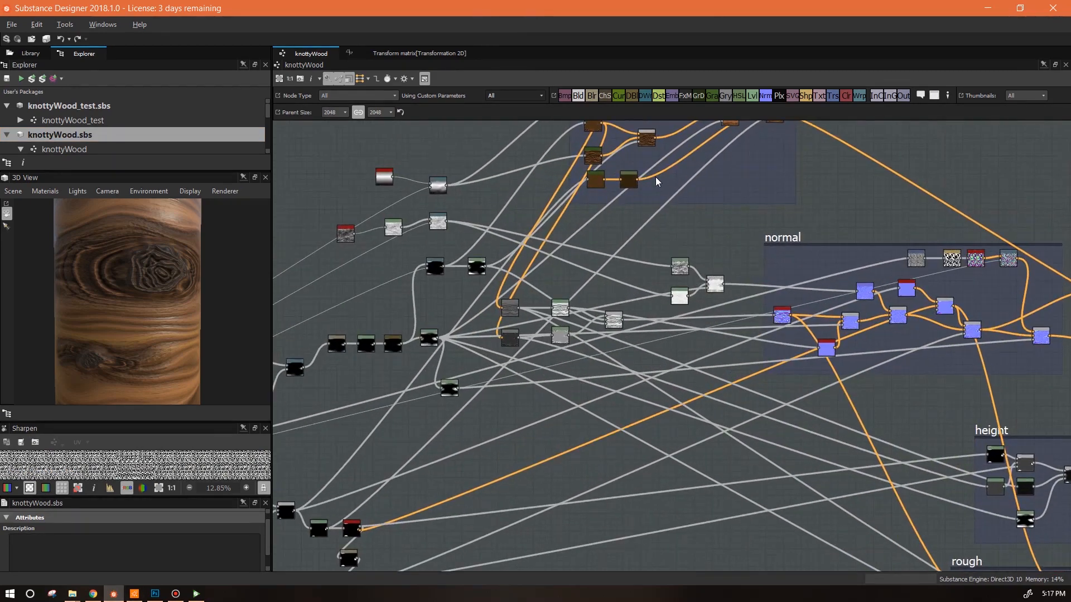
middle_drag(640, 358, 1003, 336)
click(476, 326)
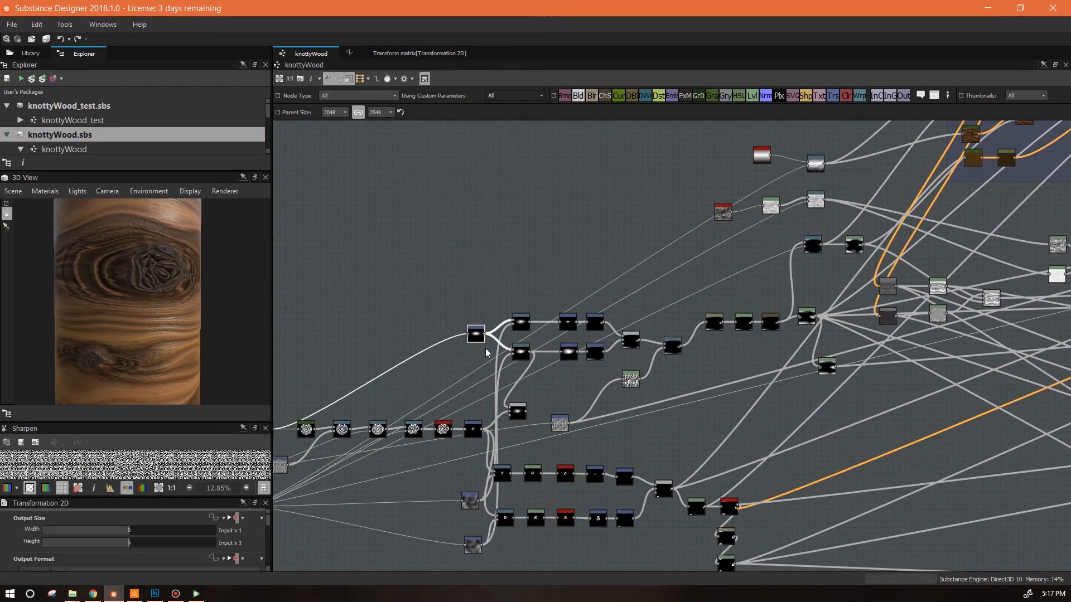
scroll(499, 334, up, 4)
double_click(416, 302)
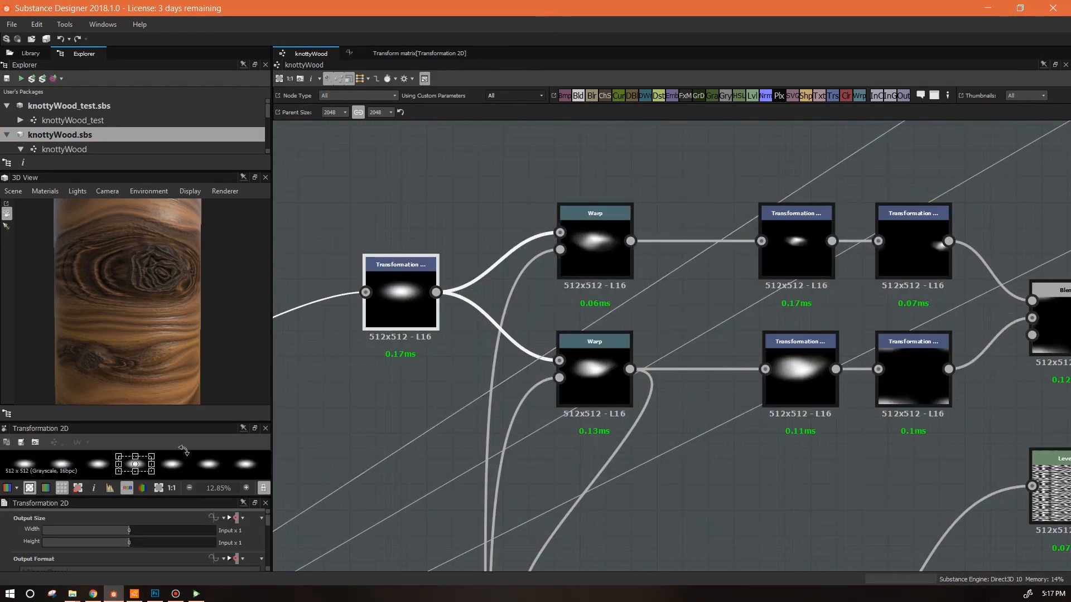
drag(174, 422, 174, 268)
scroll(207, 393, up, 4)
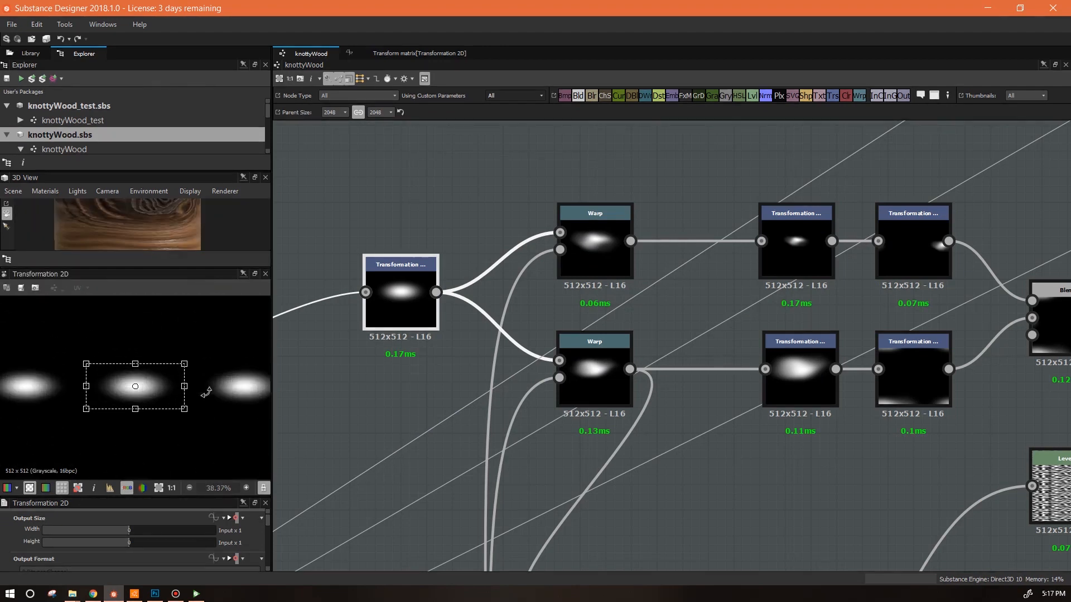
double_click(595, 244)
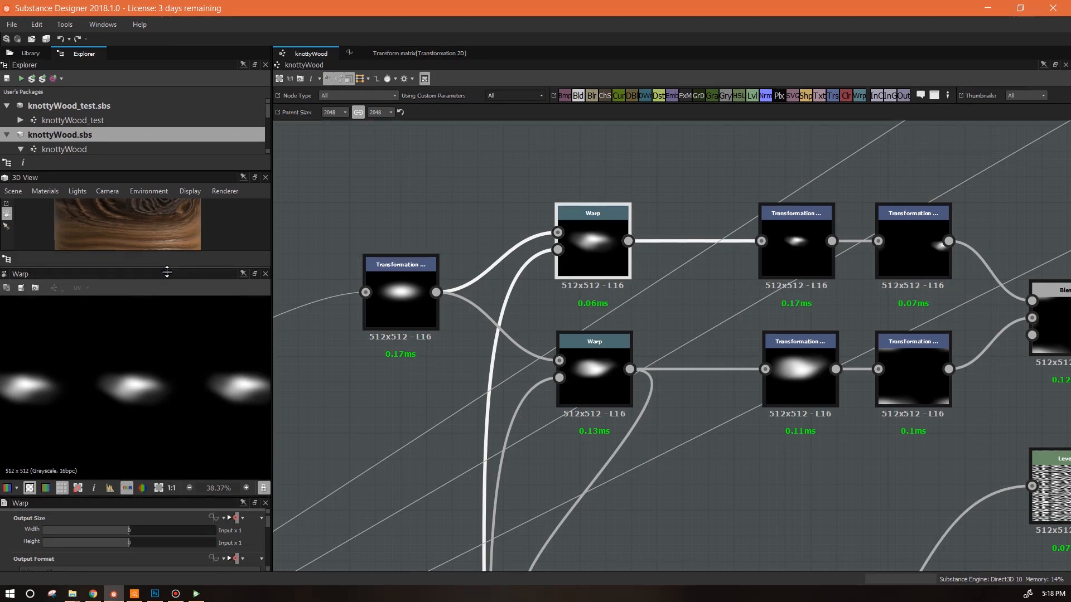
Step: Set the intensity of the upper knot Warp to 4.8 and check the result on the 3D cylinder
drag(167, 272, 167, 460)
middle_drag(959, 413, 505, 359)
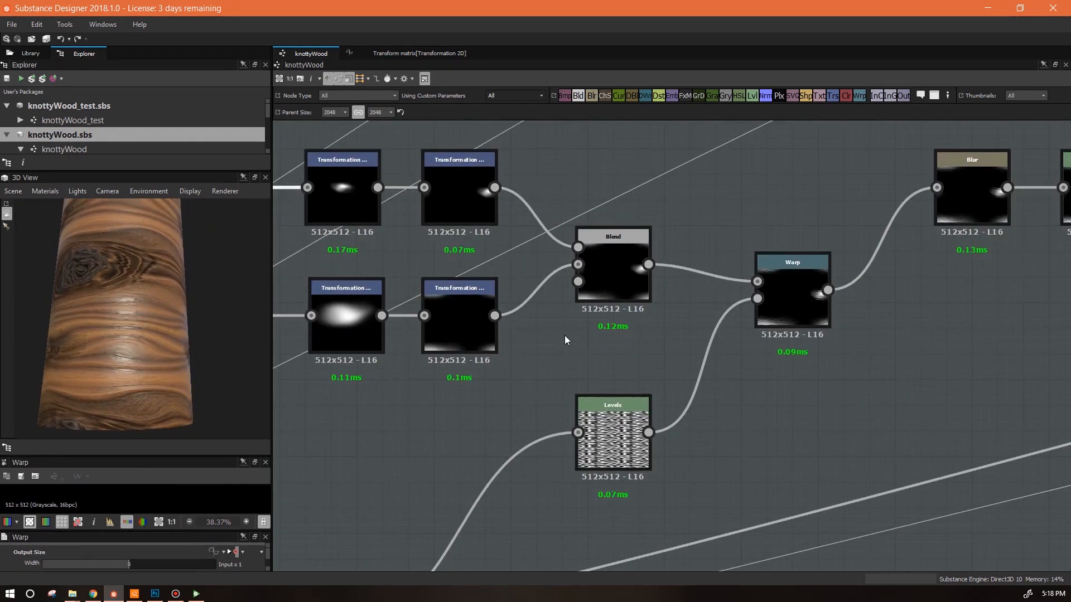
click(445, 226)
middle_drag(414, 246, 786, 315)
click(538, 274)
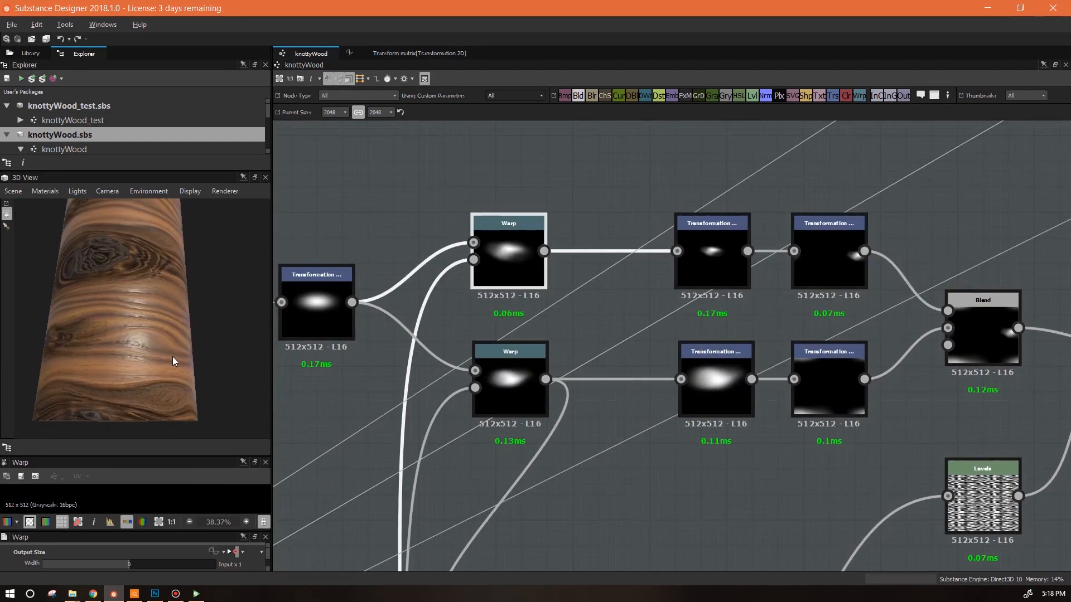
drag(191, 530, 203, 459)
drag(268, 508, 262, 562)
drag(139, 561, 122, 562)
mouse_move(119, 561)
mouse_down()
mouse_move(58, 561)
mouse_move(135, 562)
mouse_up()
click(705, 269)
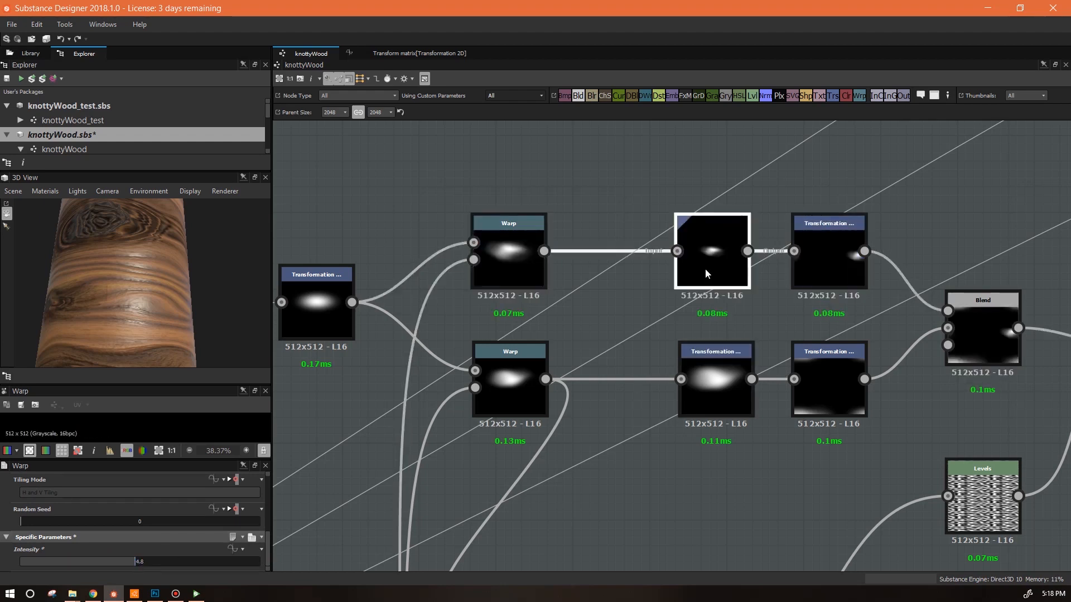
drag(205, 282, 157, 299)
Step: Set the intensity of the Directional Blur before the knot mask Levels to 10.32 and check the wood in 3D
middle_drag(798, 422, 748, 422)
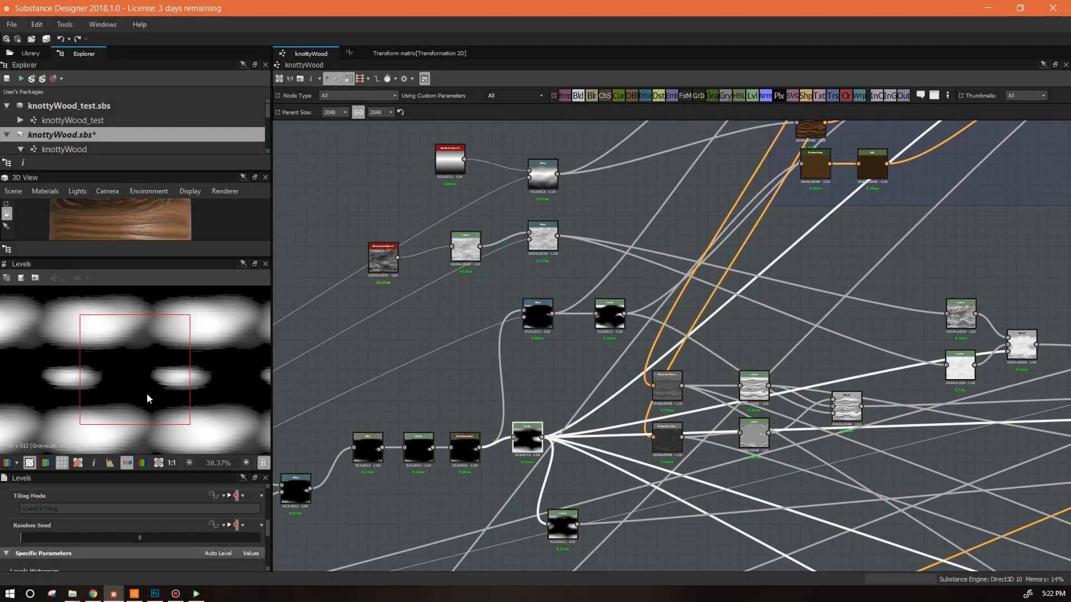
scroll(217, 381, up, 3)
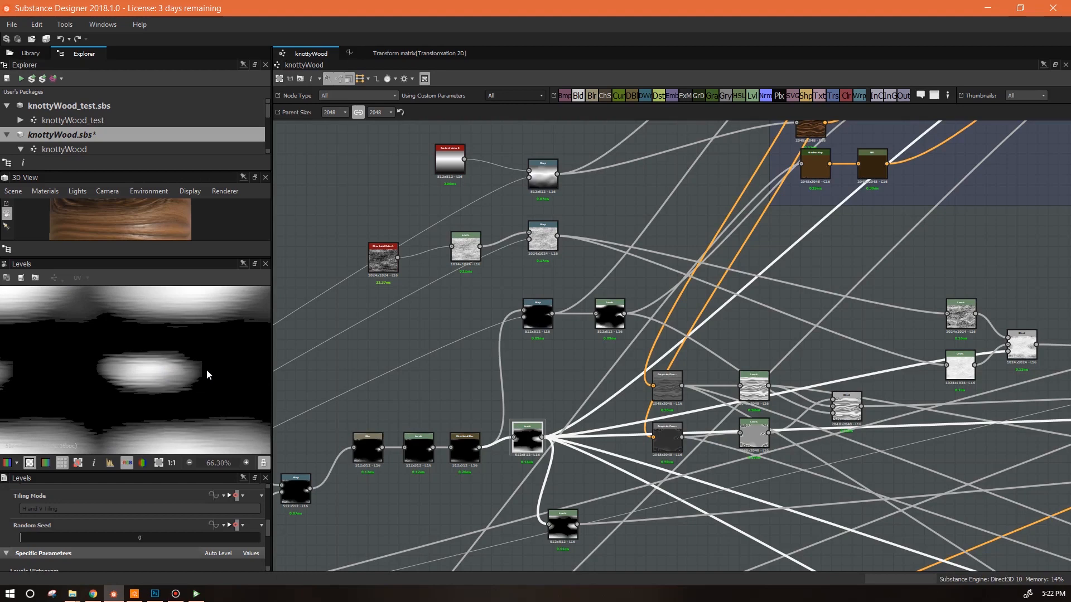
click(464, 446)
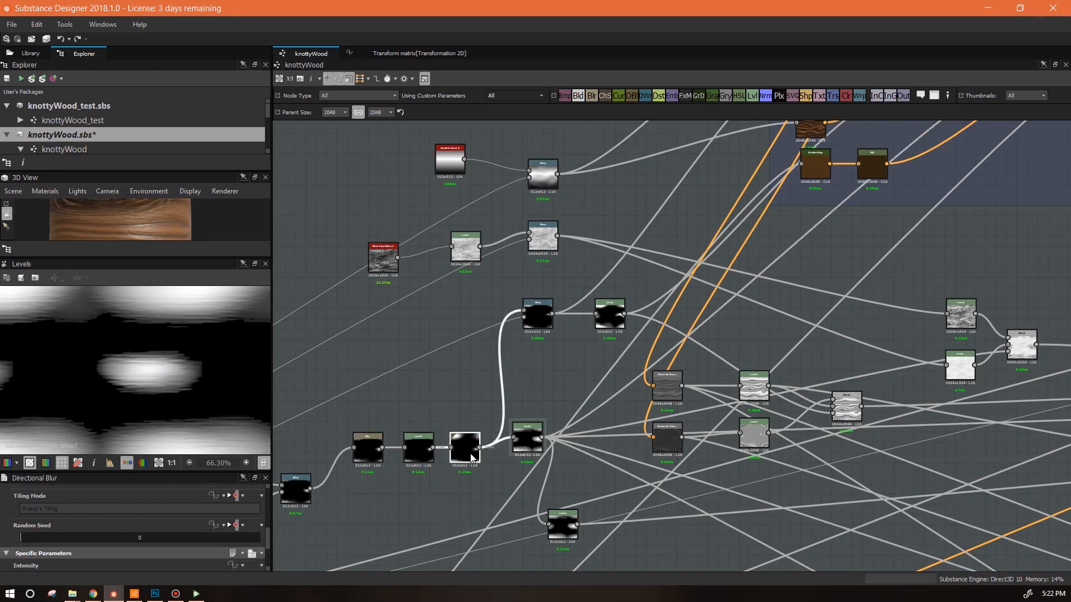
scroll(268, 530, down, 2)
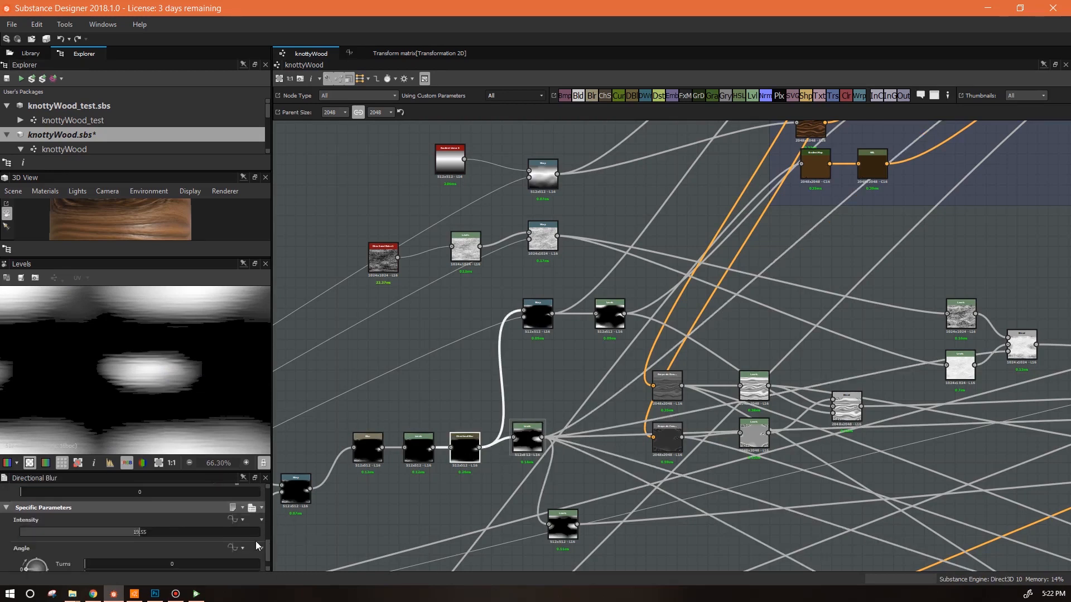
click(112, 532)
drag(112, 531, 83, 528)
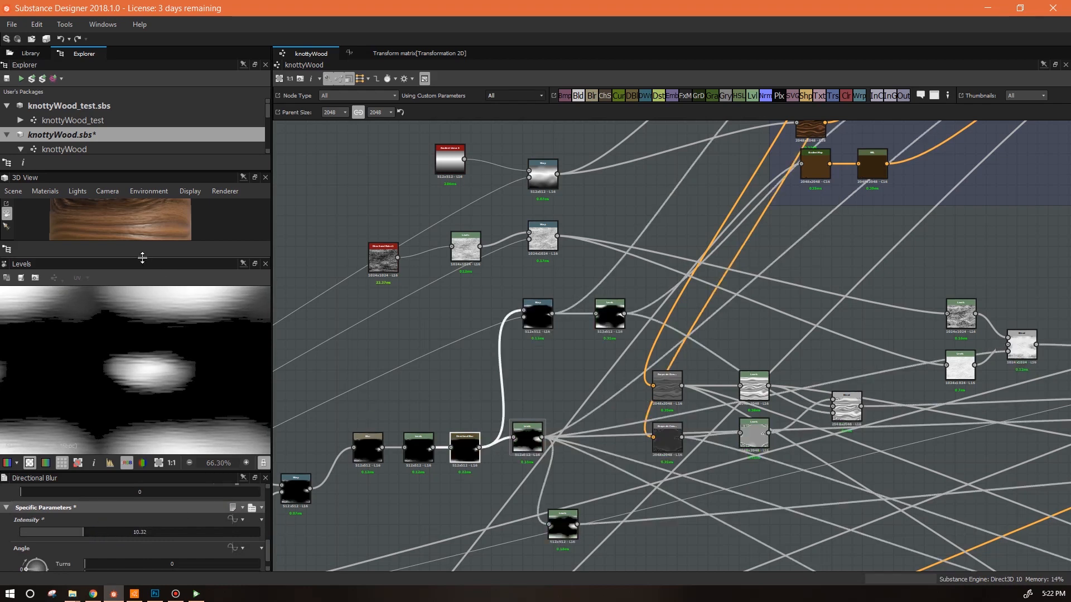
drag(166, 257, 172, 447)
drag(208, 349, 205, 380)
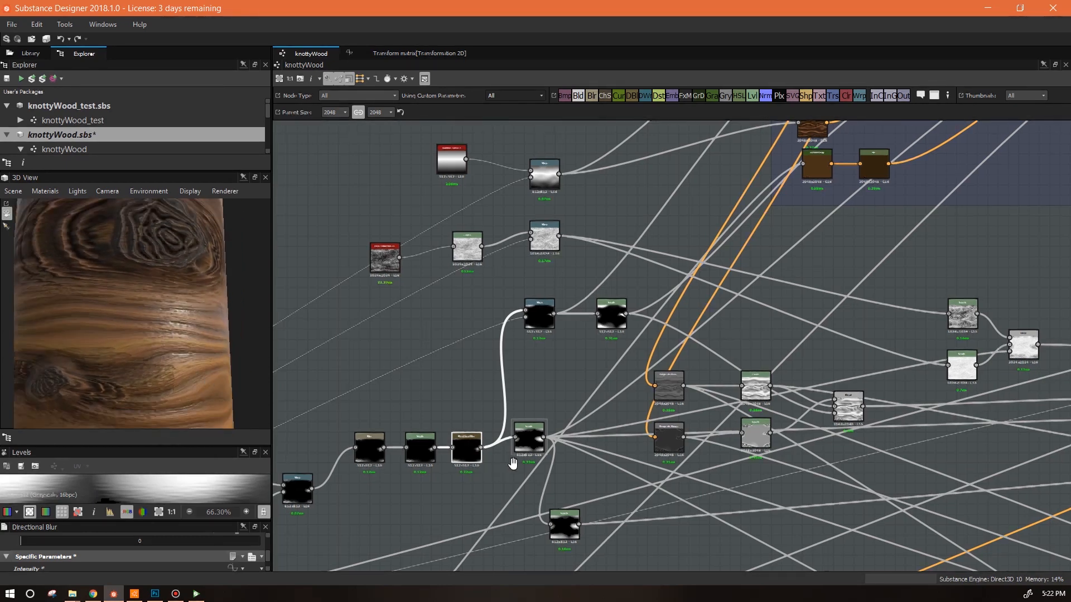
Step: Duplicate the knot mask Warp with its inputs and transfer the outgoing connections of the neighbouring Levels to the copy
middle_drag(502, 468, 624, 413)
drag(468, 353, 594, 416)
click(659, 262)
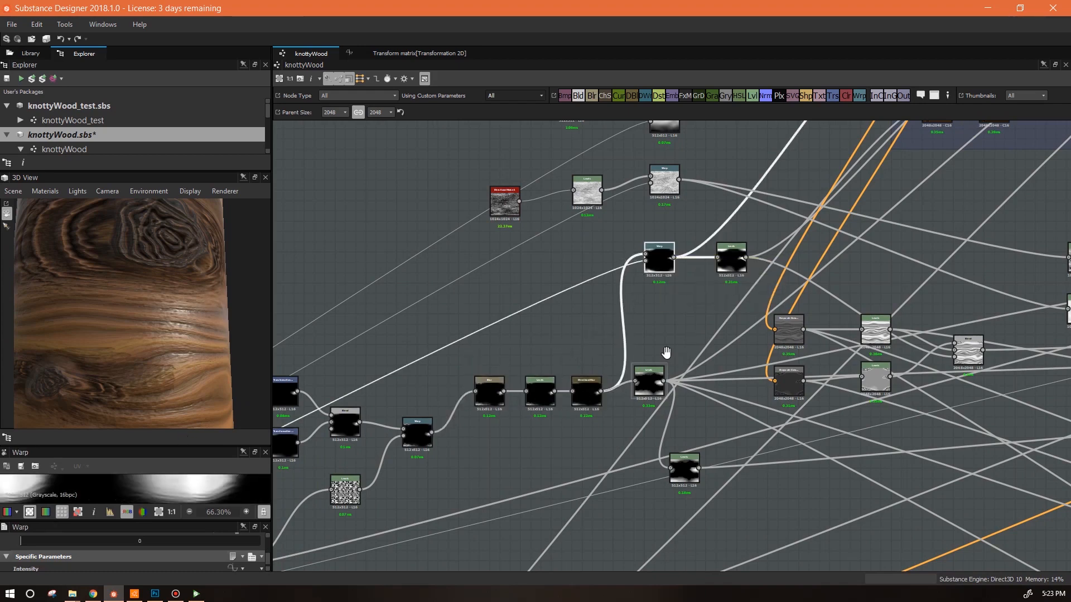
middle_drag(667, 354, 607, 370)
mouse_move(604, 278)
mouse_down()
mouse_move(573, 268)
mouse_move(601, 272)
mouse_up()
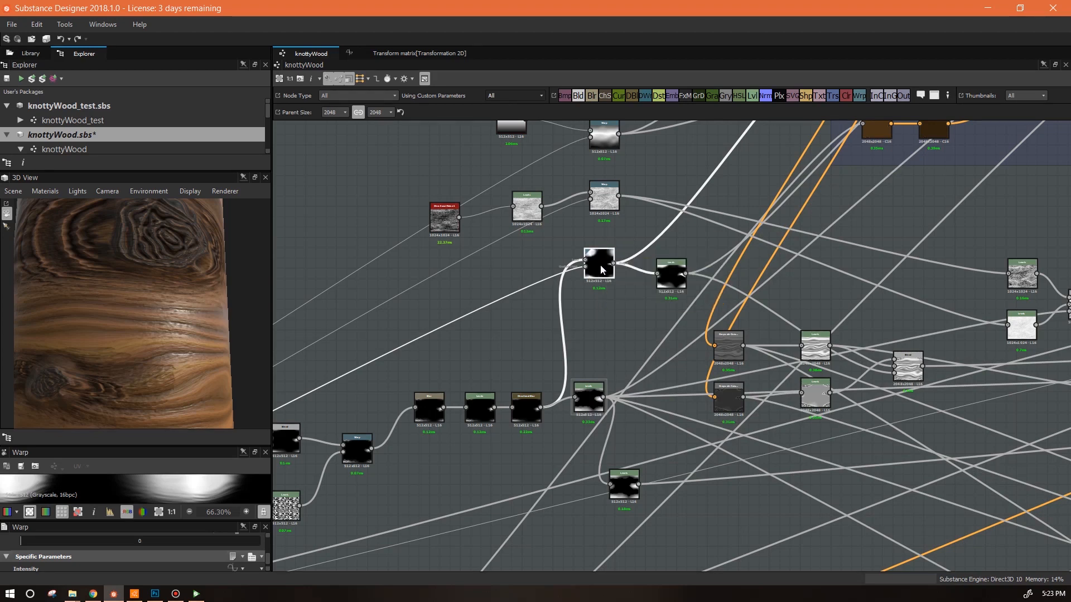
key(ctrl+shift+d)
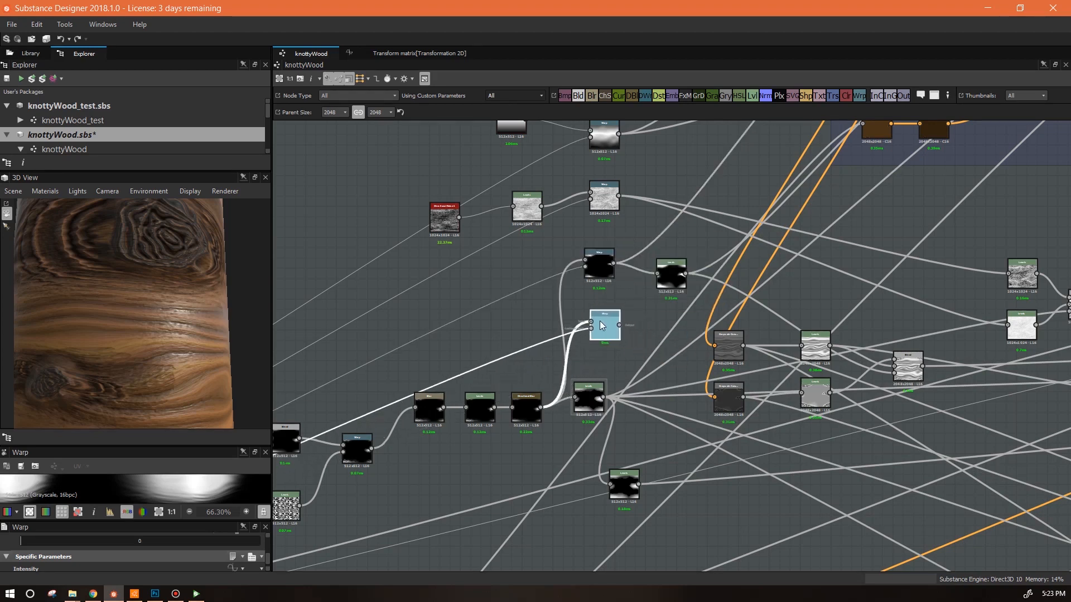
click(589, 320)
shift+drag(603, 396, 598, 326)
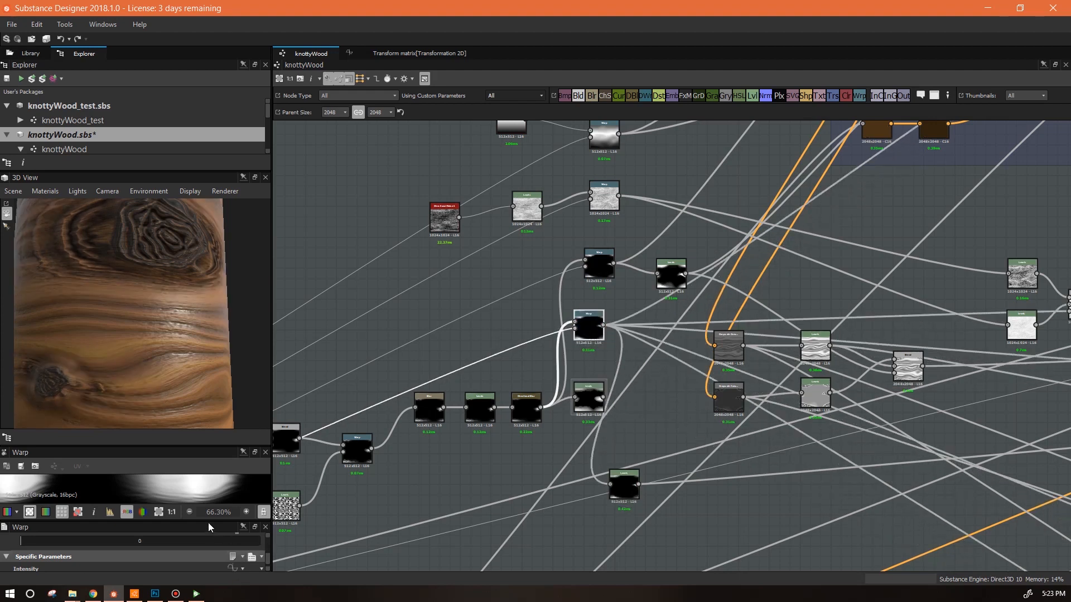
Step: Place the duplicated Warp after the knot mask Levels and adjust its intensity while checking the wood in 3D
drag(208, 522, 208, 476)
drag(135, 564, 25, 561)
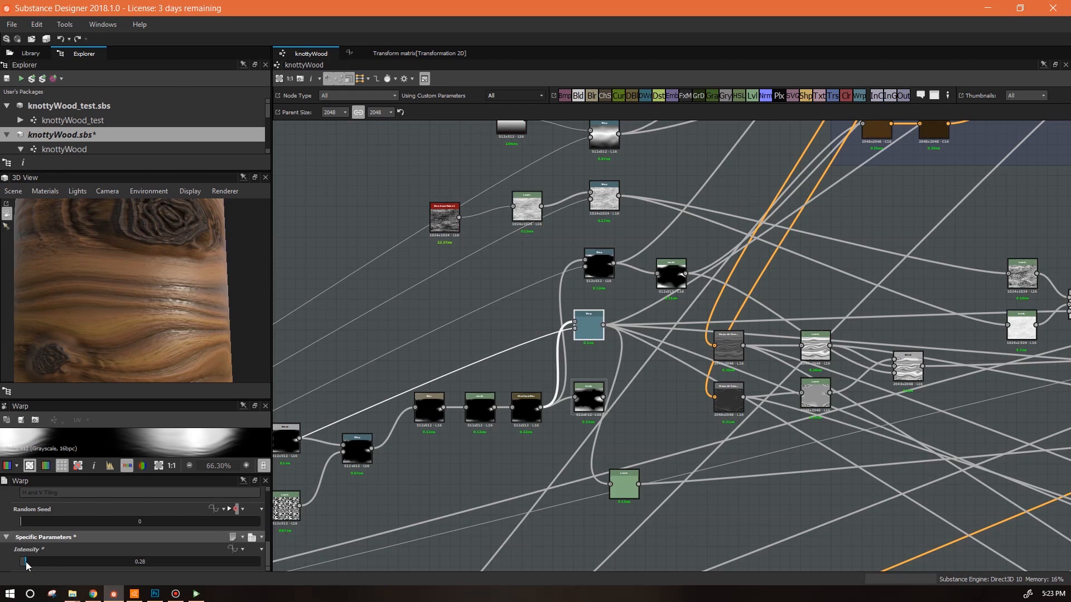
mouse_move(591, 383)
mouse_down()
mouse_move(561, 393)
mouse_move(581, 383)
mouse_up()
drag(591, 330, 610, 320)
drag(24, 561, 92, 564)
drag(201, 315, 108, 277)
Step: Adjust the midtones of the Levels feeding the duplicated Warp while checking the knots in 3D
click(579, 404)
drag(268, 547, 268, 548)
drag(69, 512, 95, 514)
mouse_move(249, 511)
mouse_down()
mouse_move(224, 510)
mouse_move(246, 510)
mouse_up()
drag(85, 511, 109, 511)
drag(160, 316, 209, 380)
scroll(202, 324, up, 3)
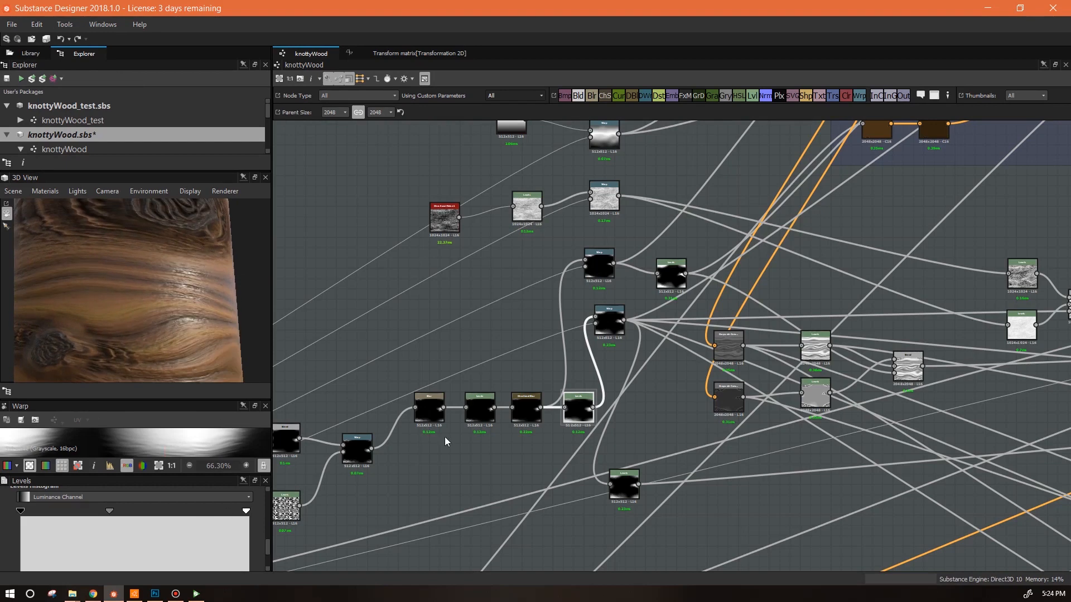
Step: Review the two knot mask Warps and the Levels, and examine the whole wood cylinder from several angles
click(610, 319)
click(599, 263)
click(581, 406)
drag(195, 399, 163, 401)
drag(166, 334, 110, 242)
drag(131, 327, 96, 317)
scroll(167, 302, down, 4)
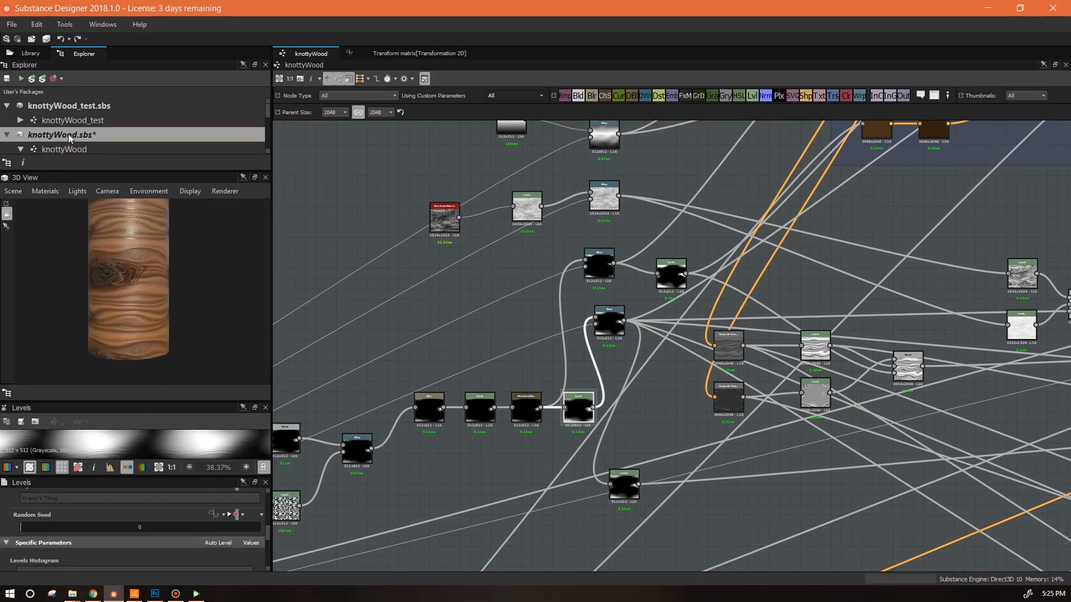
Step: Save and republish the knottyWood archive, and set its output size to 2048 in Substance Player
key(ctrl+s)
click(43, 79)
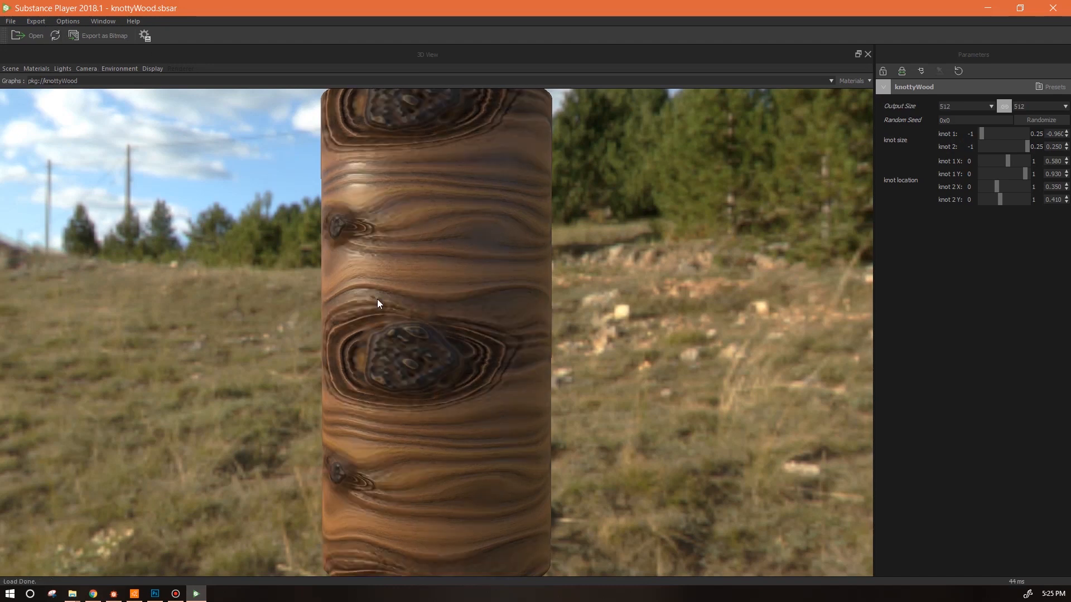
click(990, 105)
click(971, 192)
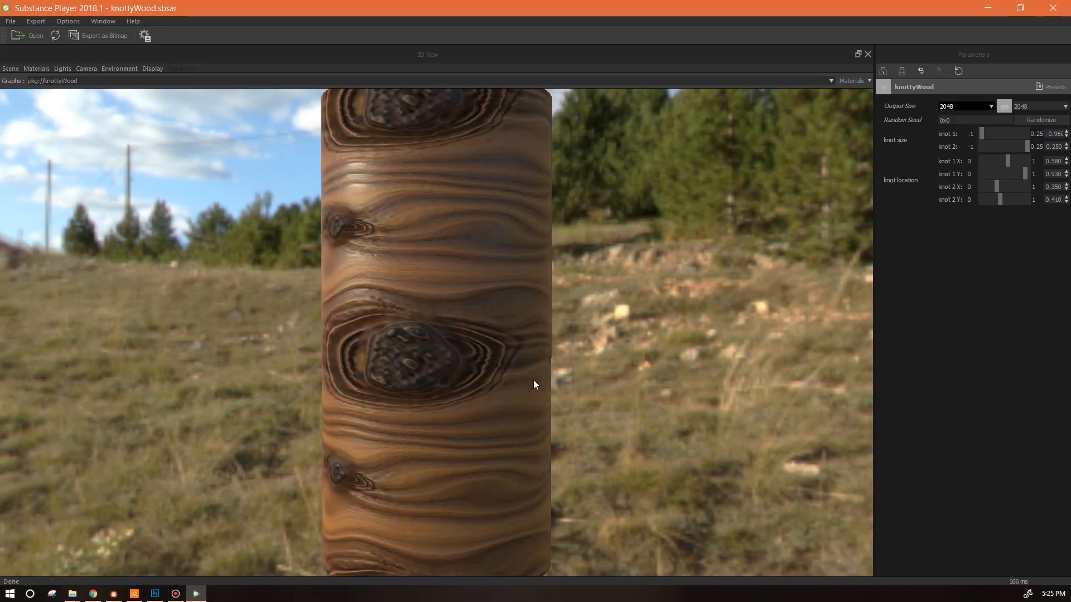
Step: Inspect the updated wood cylinder in Substance Player from different angles, distances and lighting directions
drag(505, 388, 581, 395)
right_drag(581, 395, 509, 438)
drag(510, 437, 549, 390)
right_drag(550, 390, 397, 222)
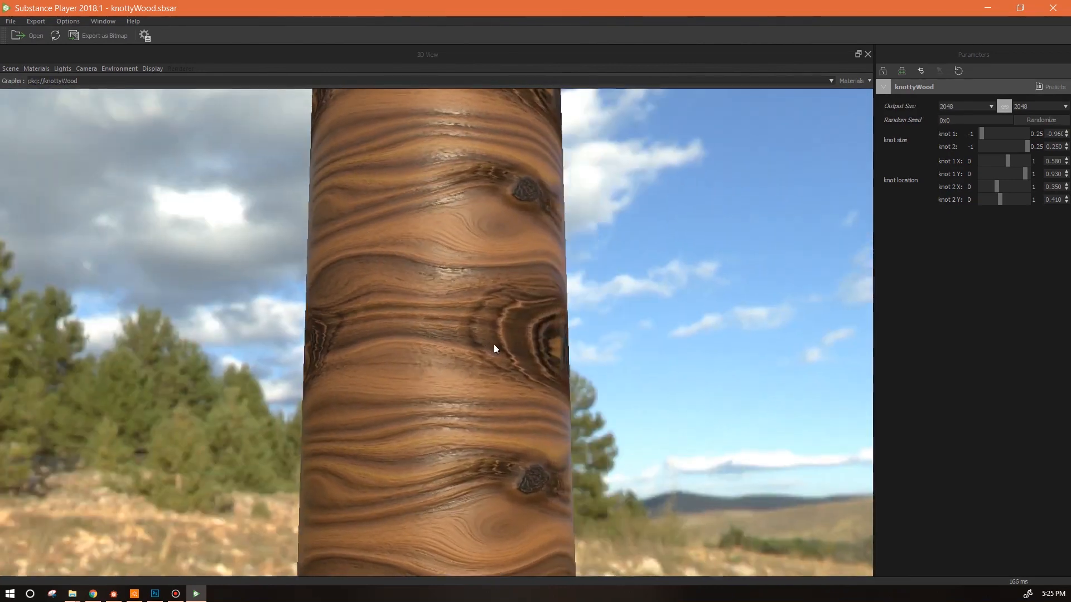
drag(494, 346, 586, 370)
right_drag(567, 426, 810, 586)
drag(670, 382, 690, 376)
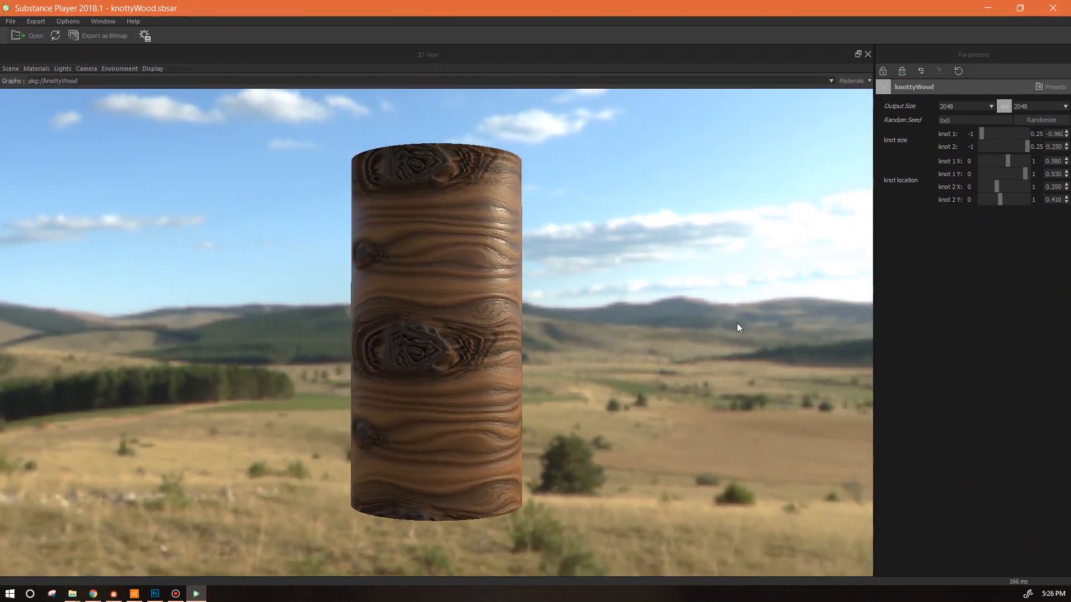